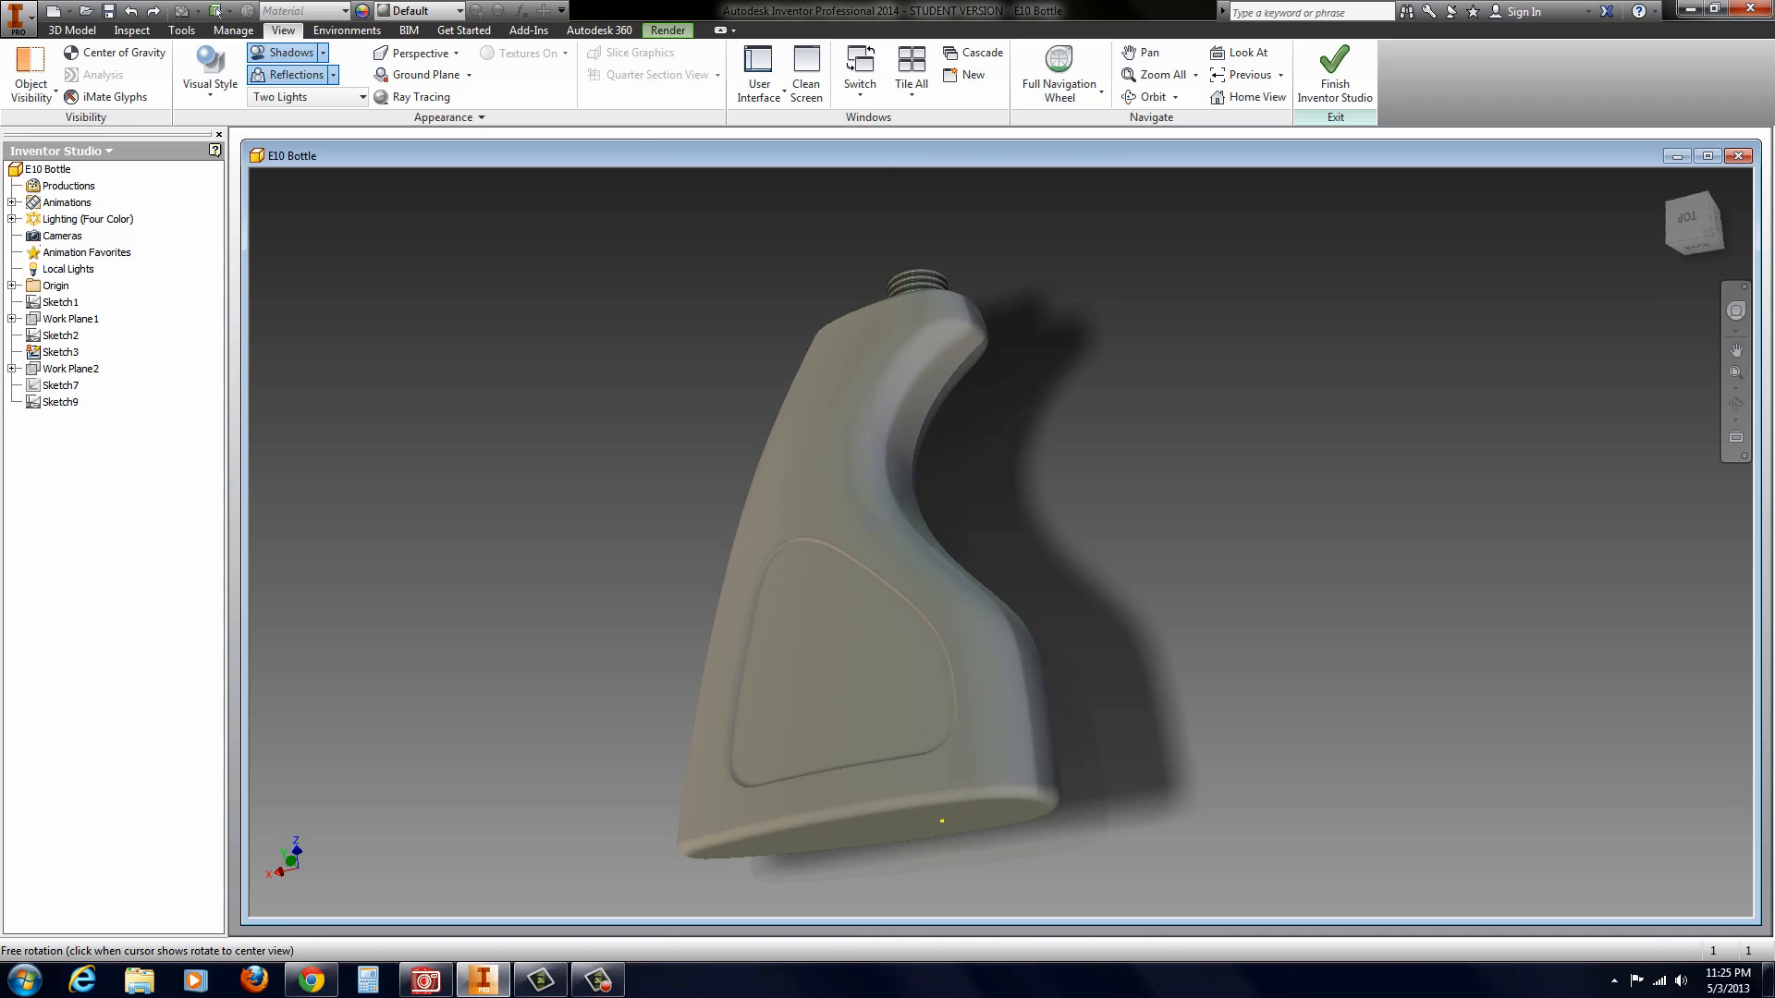
{"action": "left_click_drag", "start_coordinate": [873, 524], "coordinate": [871, 517], "text": "shift"}
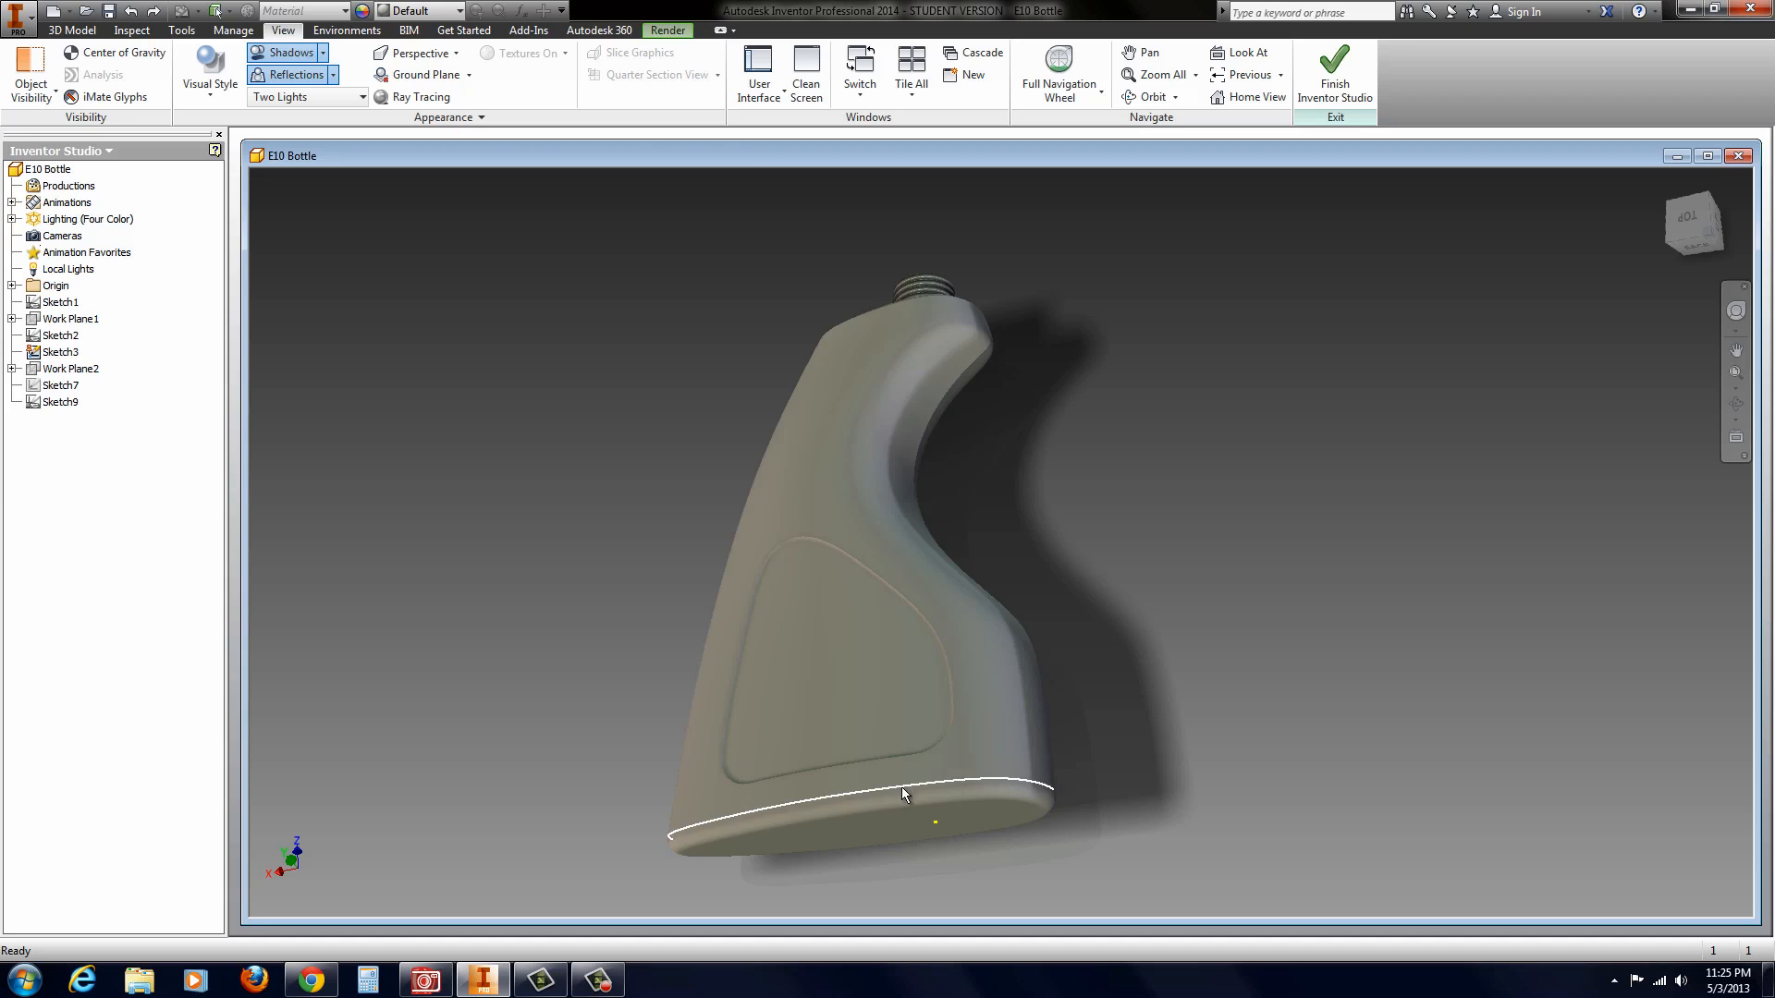
{"action": "middle_click_drag", "start_coordinate": [1054, 602], "coordinate": [1034, 681], "text": "shift"}
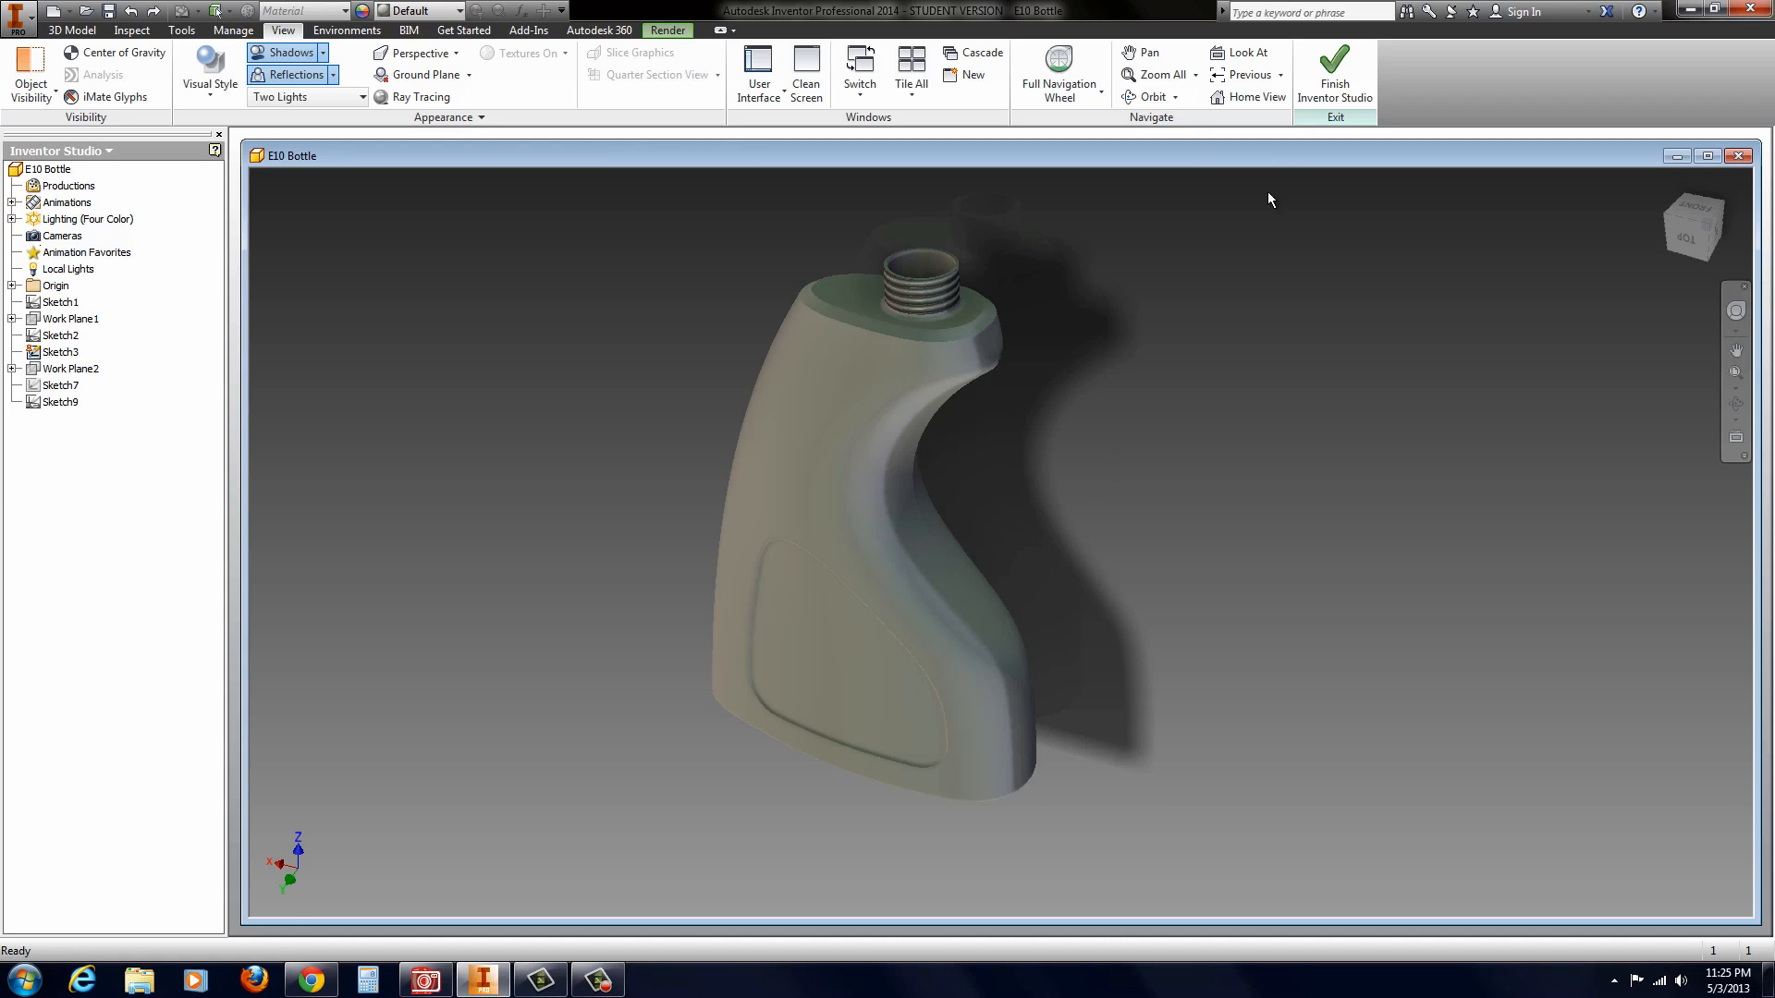
{"action": "middle_click_drag", "start_coordinate": [1143, 446], "coordinate": [1130, 356], "text": "shift"}
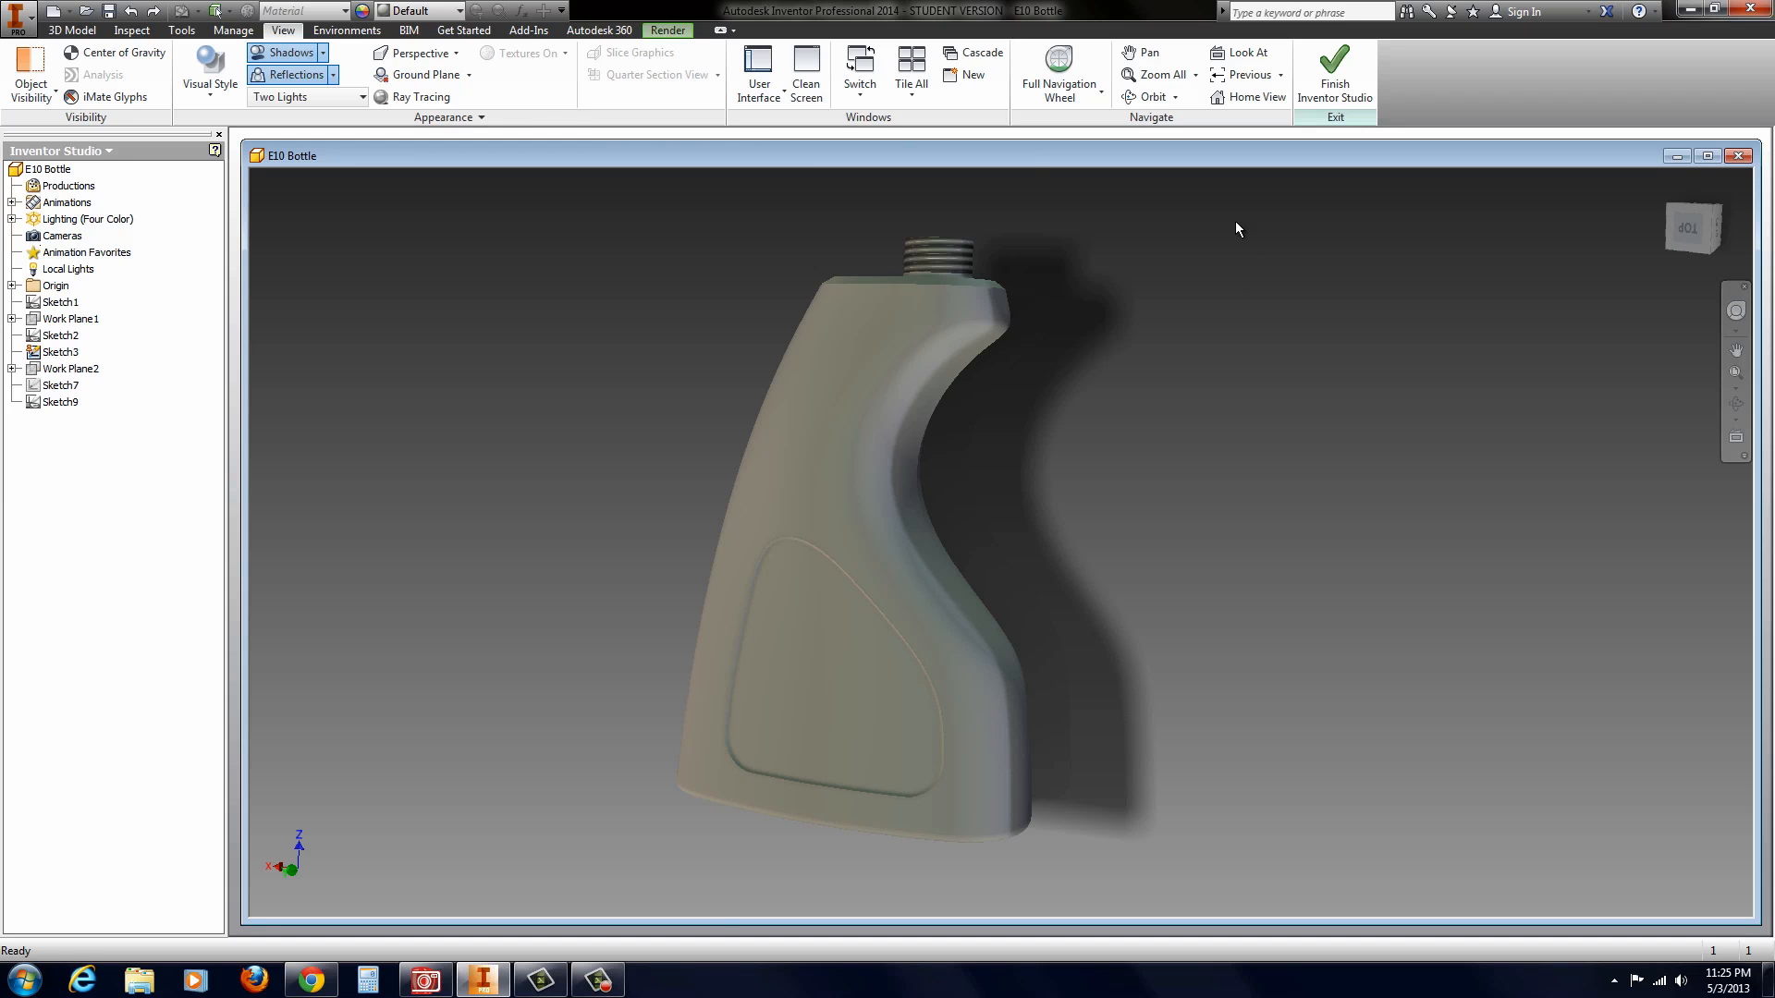
Step: Create a new part from the Standard.ipt template and start a 2D sketch on the XY plane
{"action": "left_click", "coordinate": [21, 27]}
{"action": "left_click", "coordinate": [82, 120]}
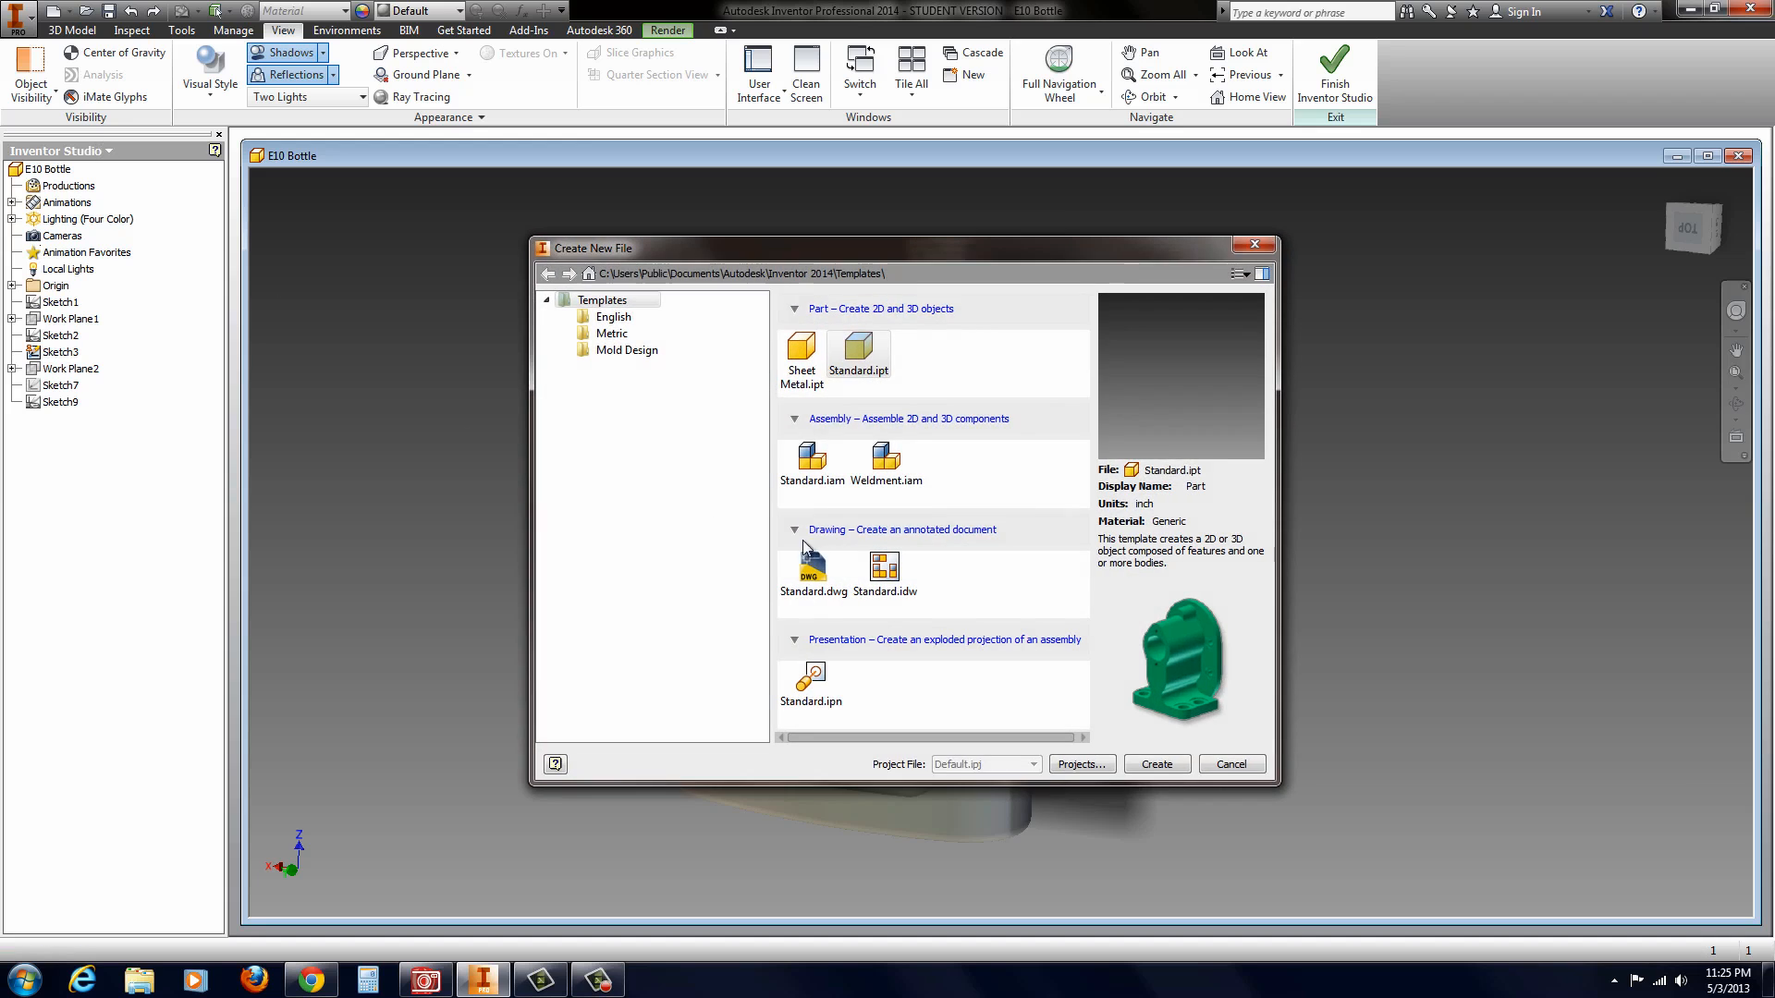
{"action": "double_click", "coordinate": [852, 357]}
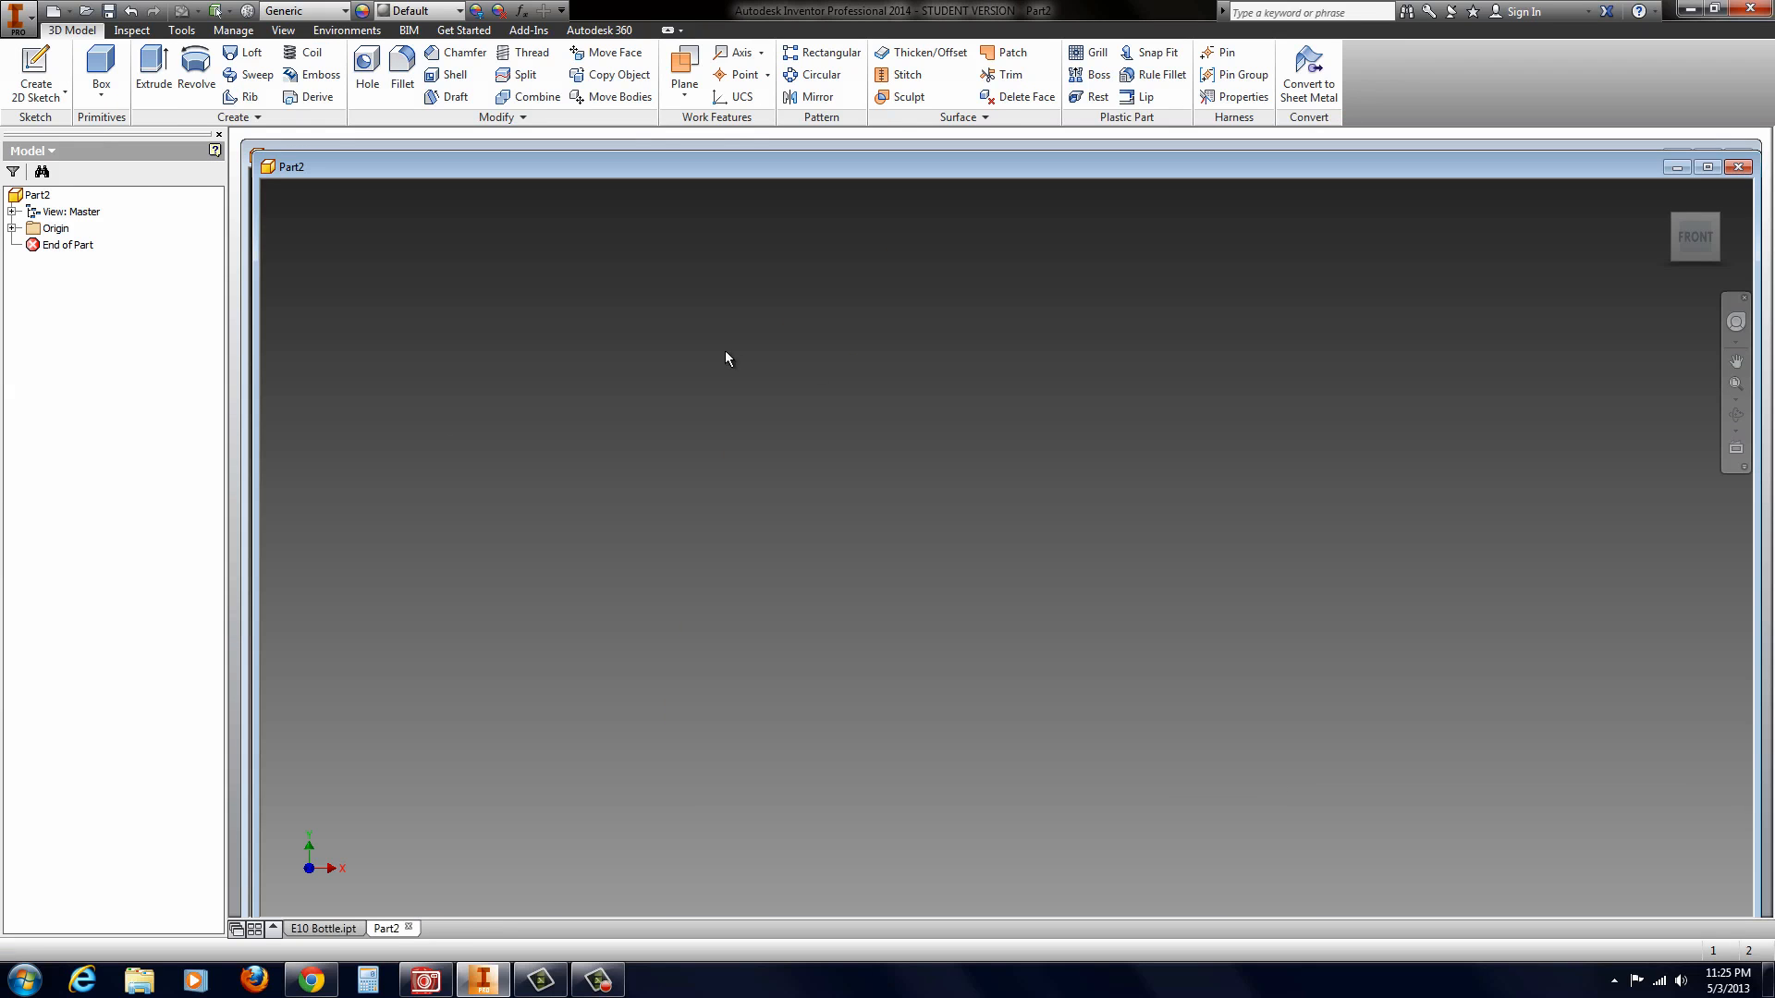
{"action": "left_click", "coordinate": [12, 228]}
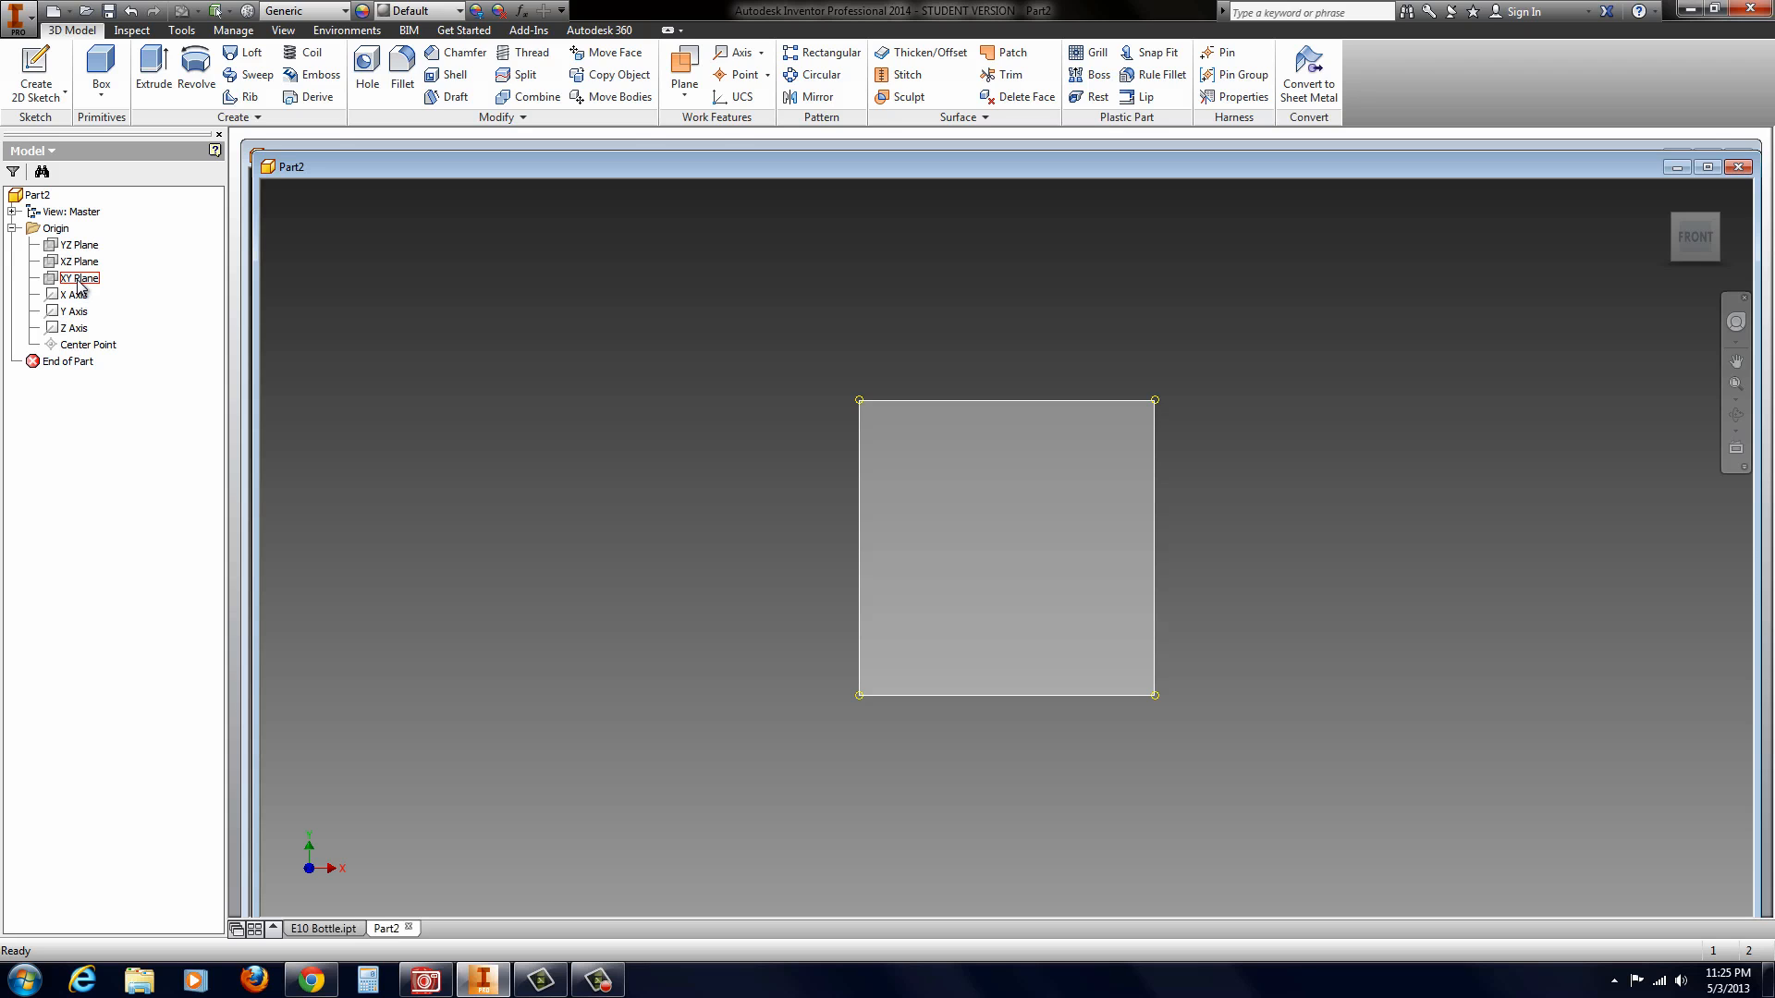
{"action": "left_click", "coordinate": [80, 280]}
{"action": "left_click", "coordinate": [1032, 535]}
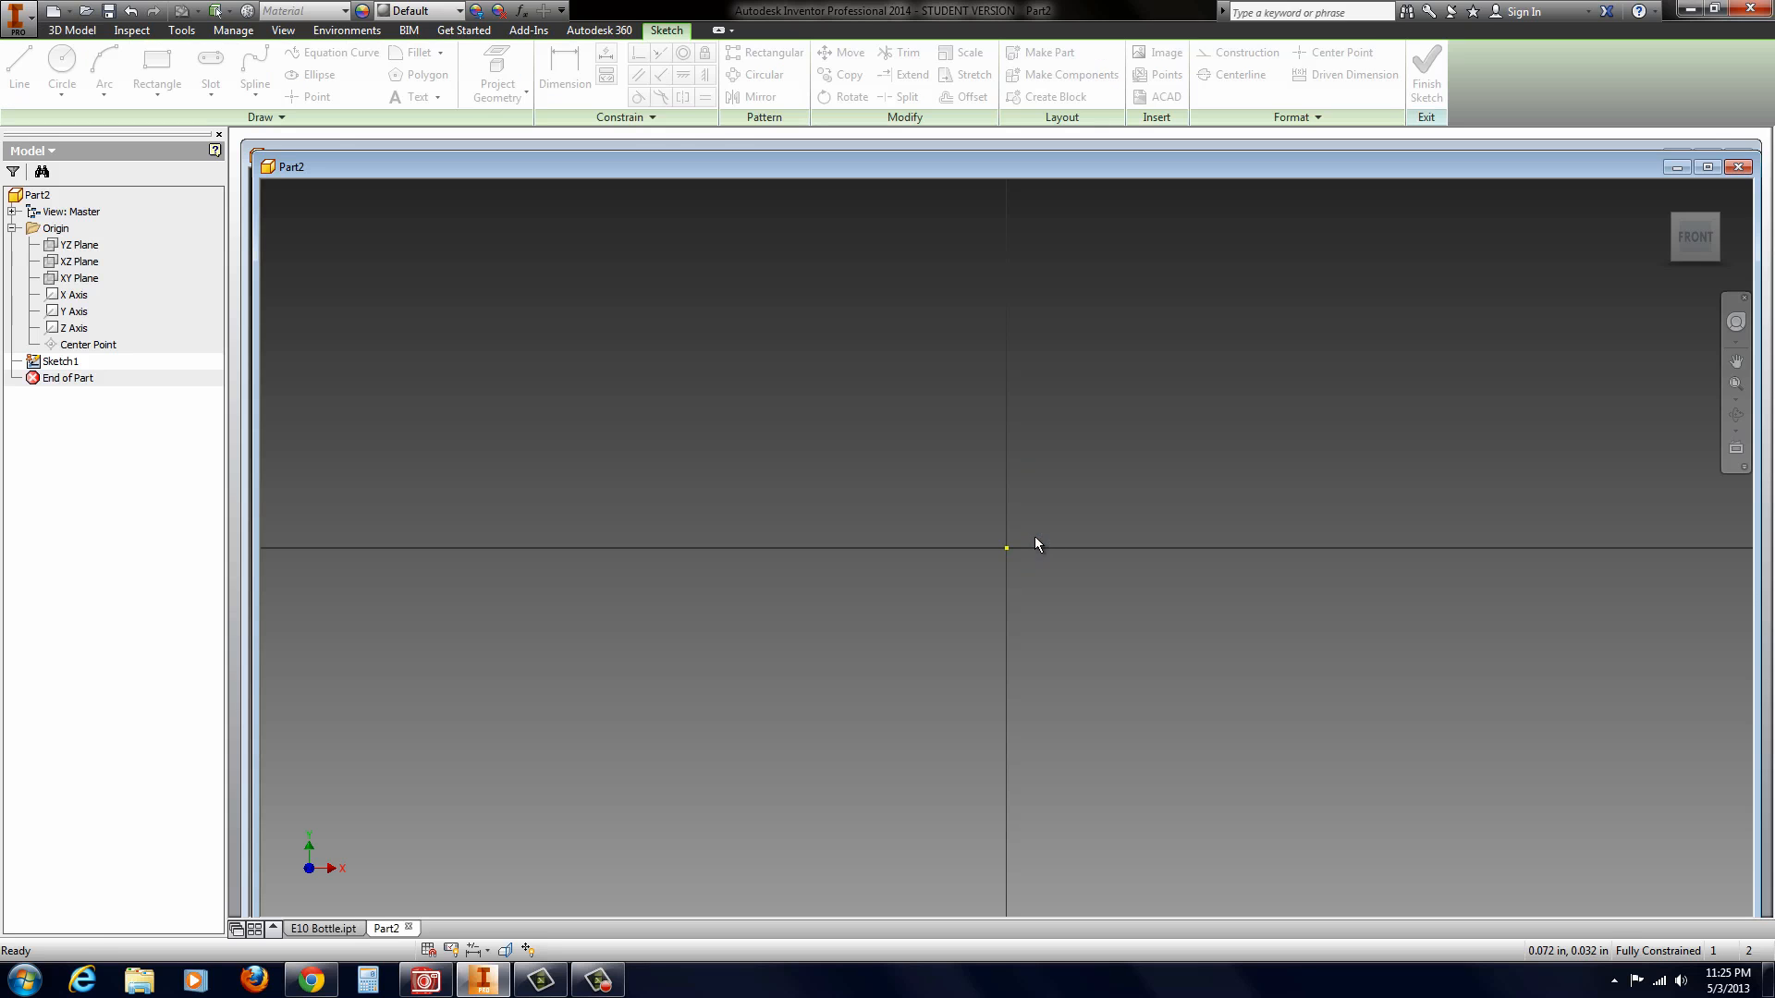
Step: Draw a 3 in horizontal line to the right from a point on the horizontal axis left of the origin
{"action": "left_click", "coordinate": [17, 73]}
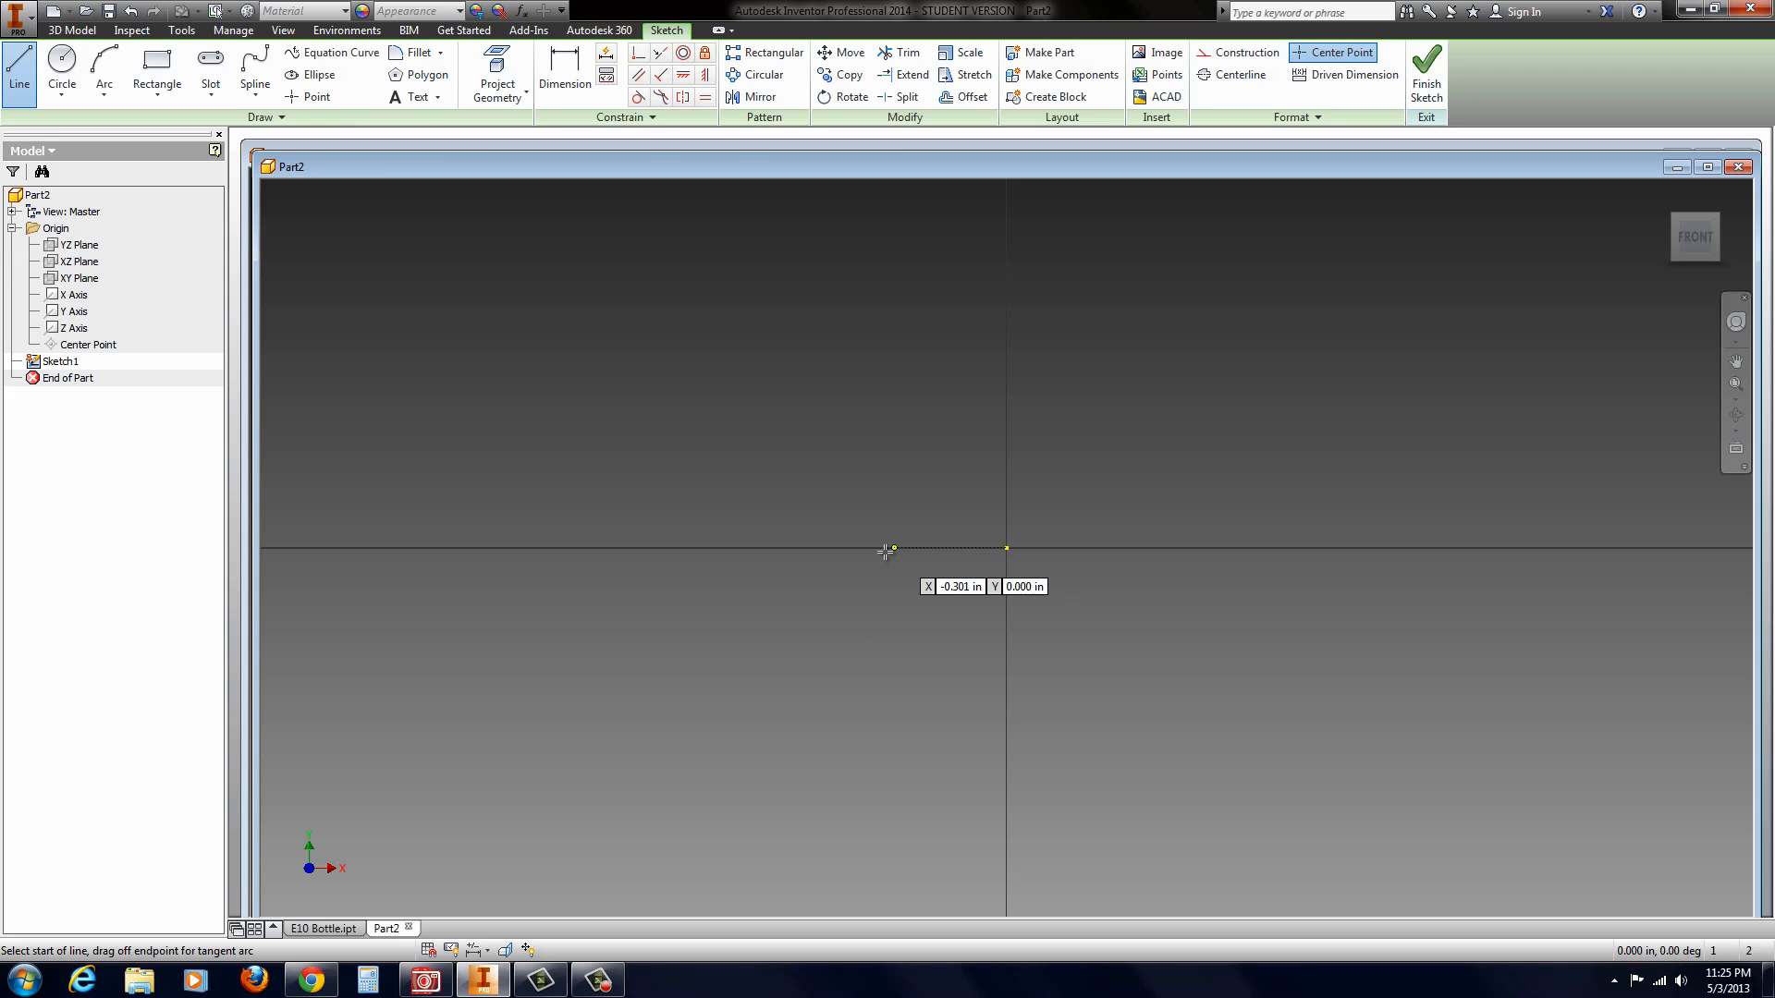
{"action": "left_click", "coordinate": [838, 549]}
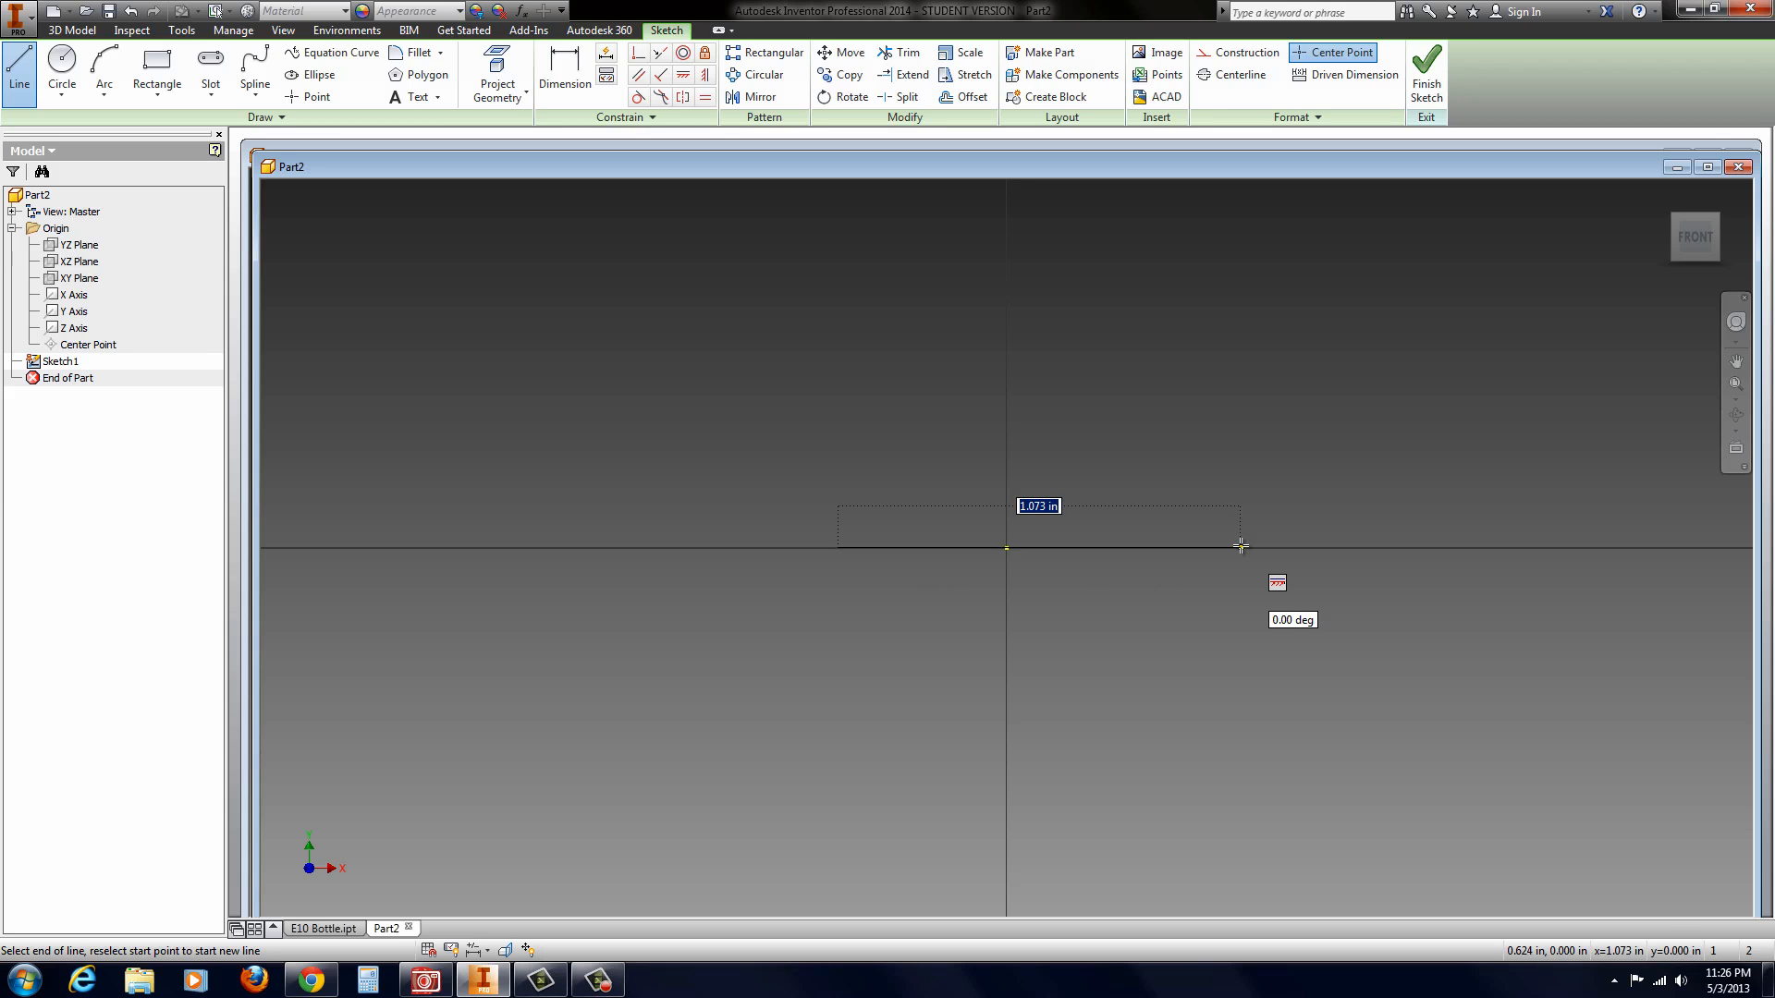
{"action": "type", "text": "3"}
{"action": "key", "text": "Return"}
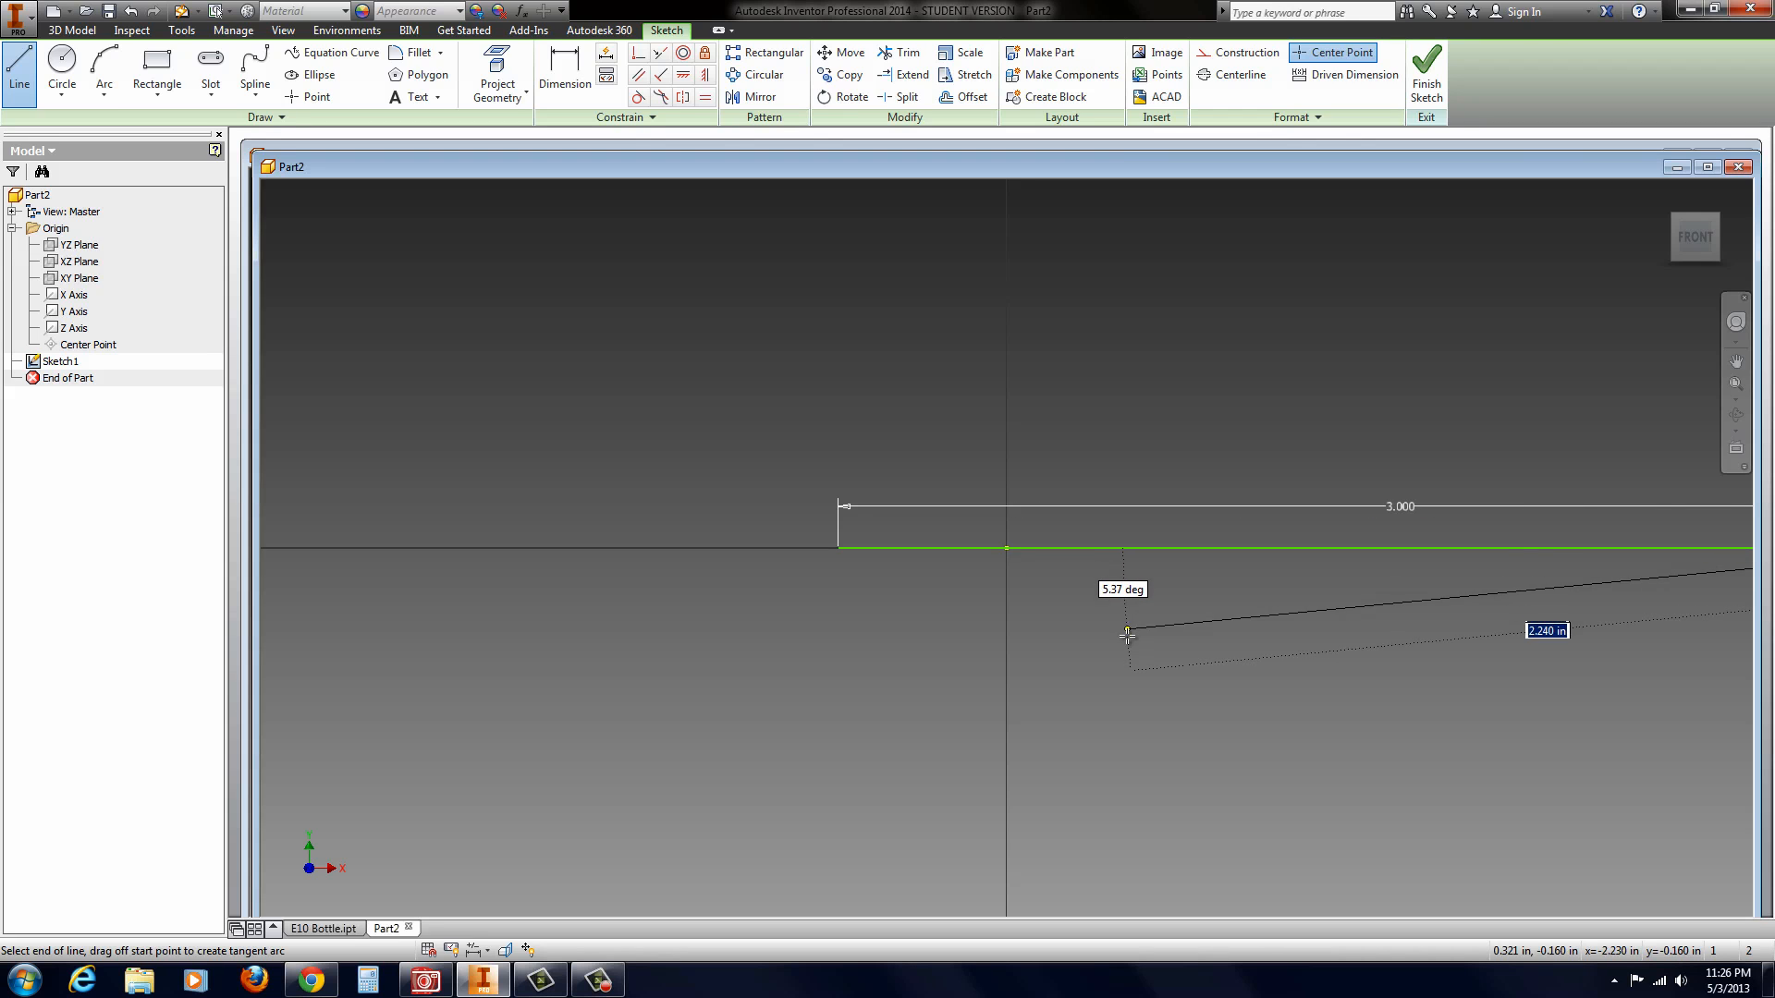
{"action": "key", "text": "Escape"}
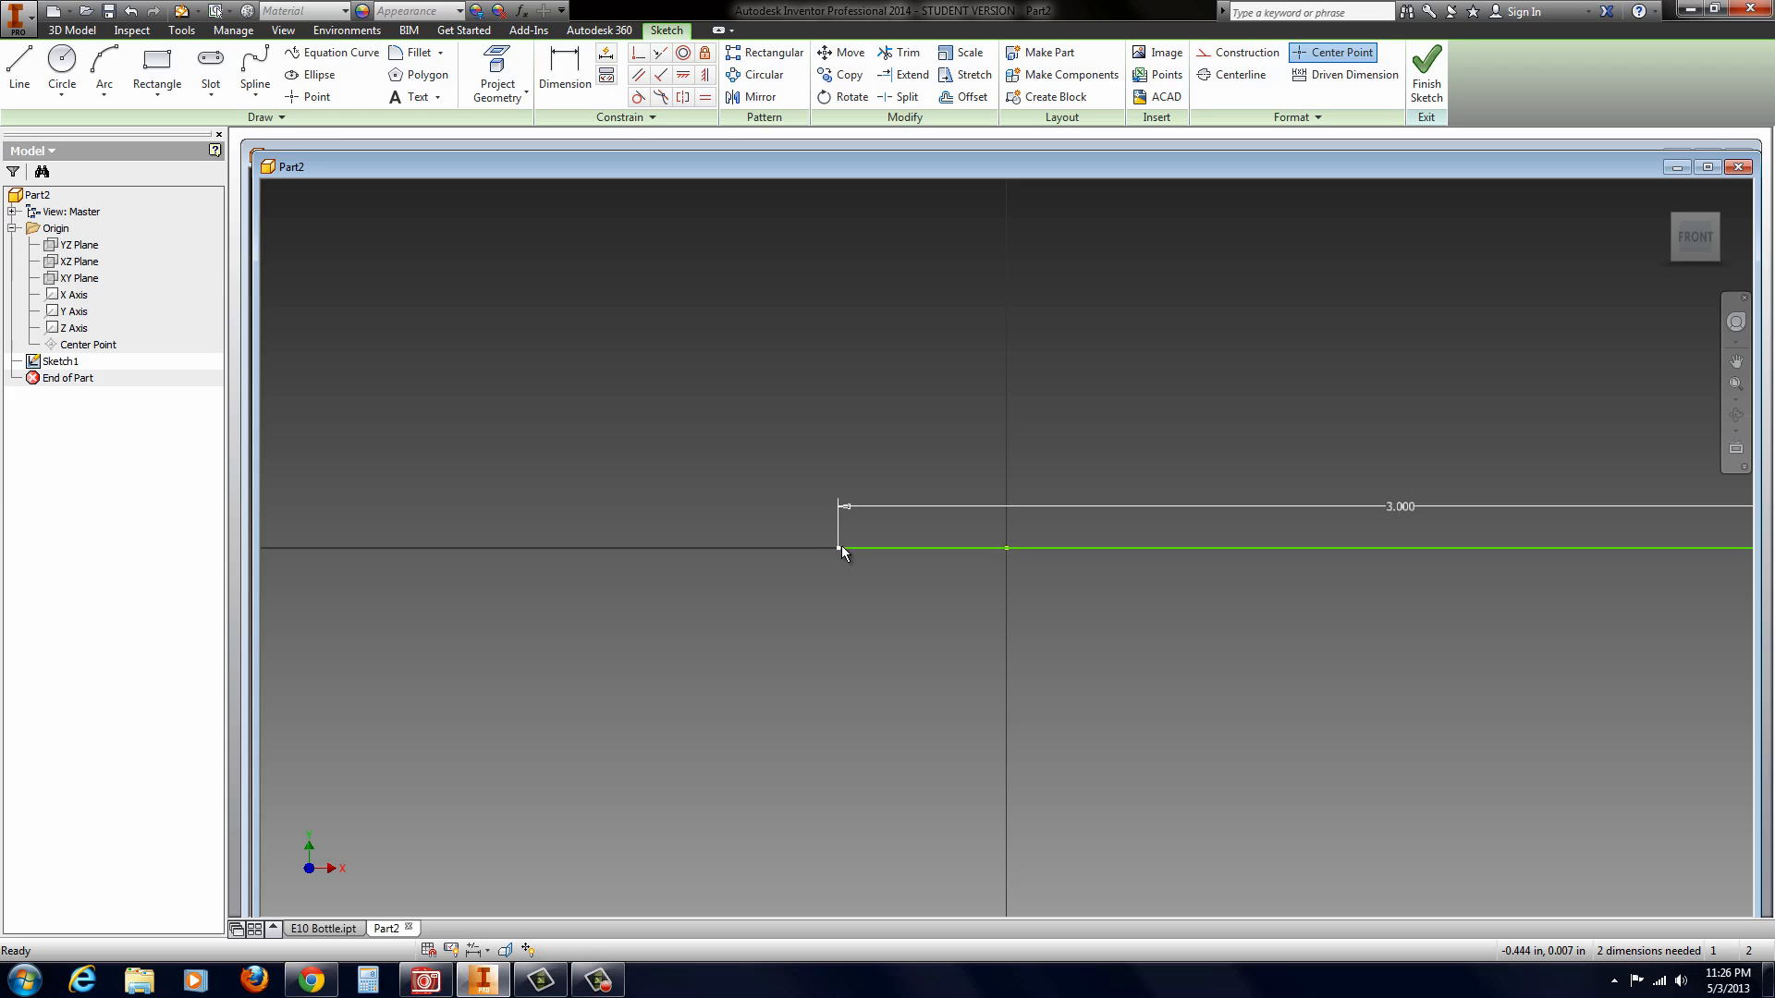
Step: Shift the line until it is roughly centred on the origin, constrain it coincident with the origin, and place its dimension below it
{"action": "left_click_drag", "start_coordinate": [841, 547], "coordinate": [397, 532]}
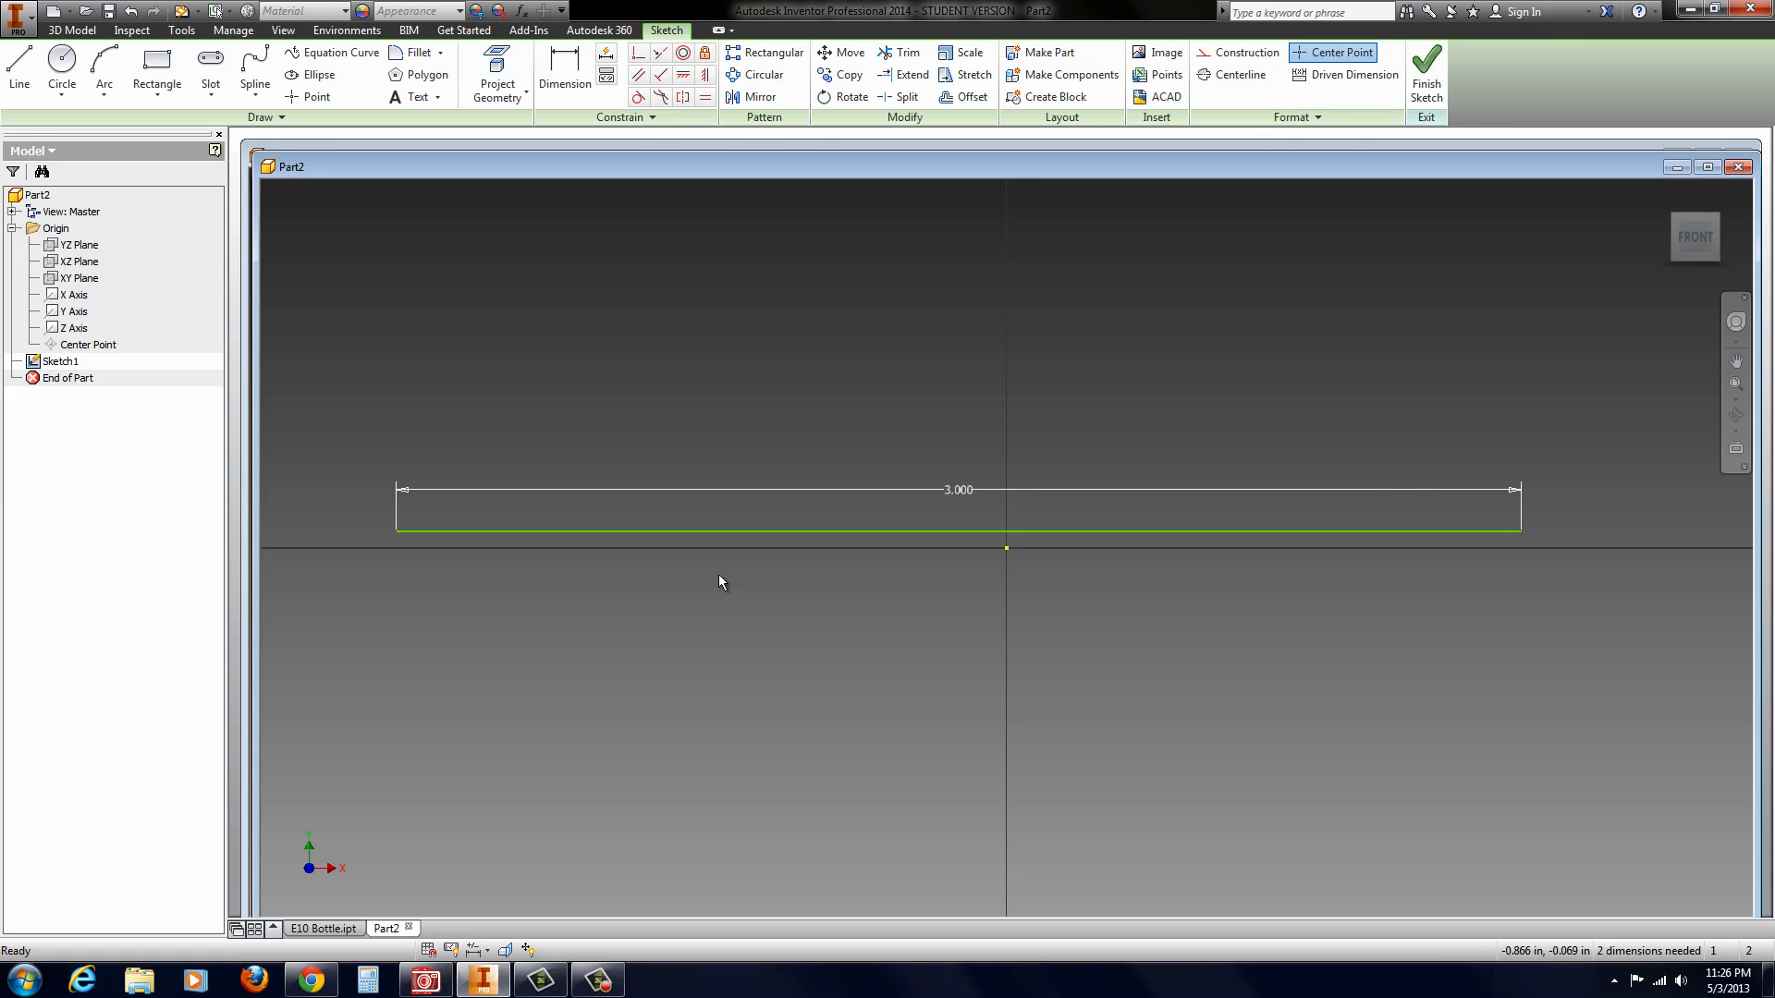
{"action": "left_click_drag", "start_coordinate": [946, 530], "coordinate": [1018, 547]}
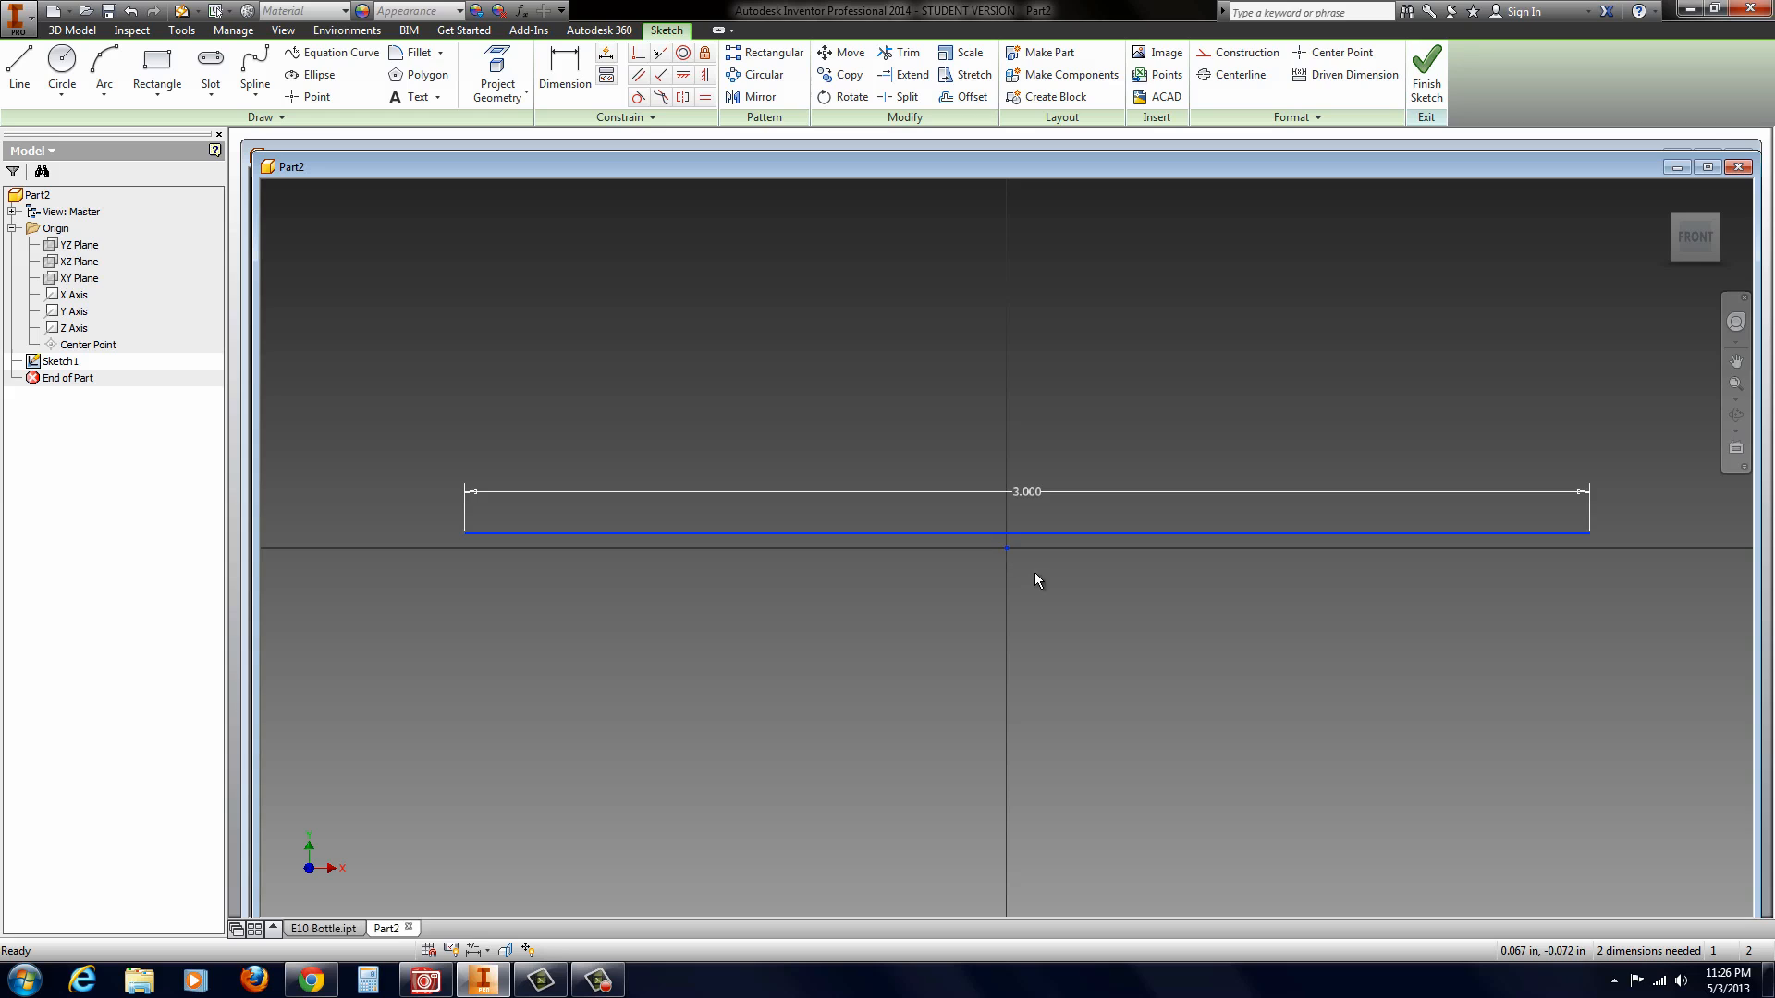
{"action": "left_click", "coordinate": [638, 53]}
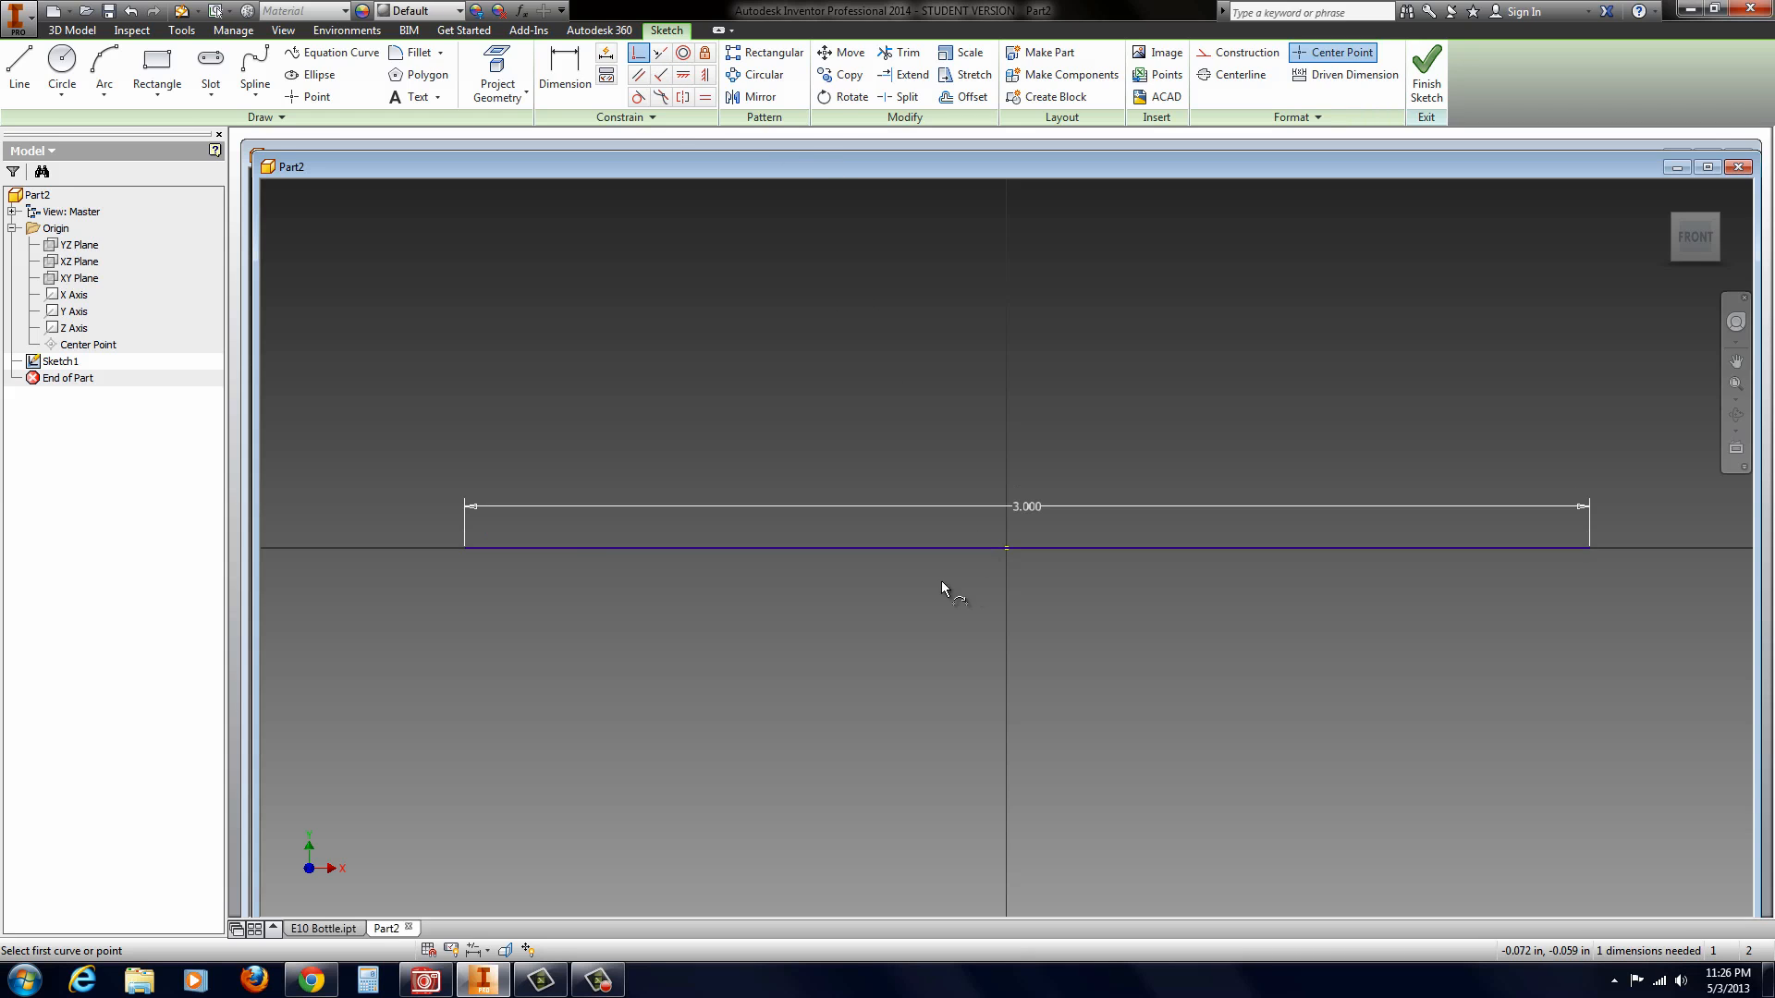
{"action": "left_click", "coordinate": [464, 547]}
{"action": "left_click", "coordinate": [548, 548]}
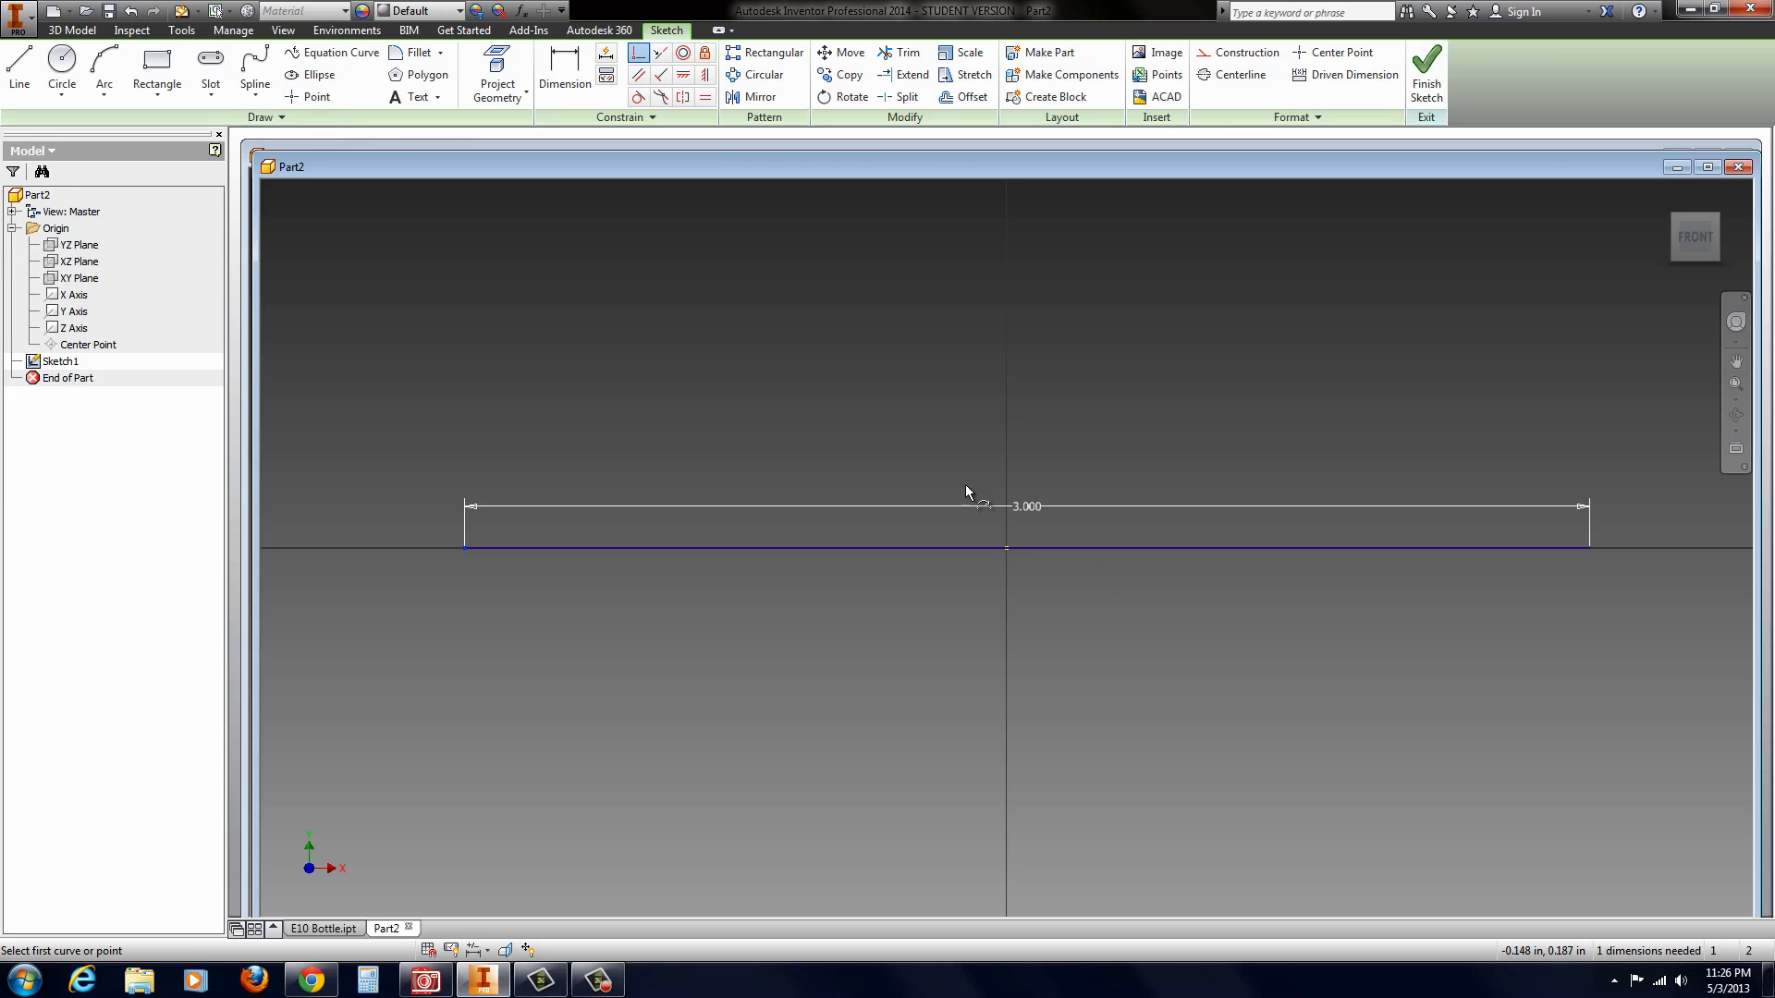
{"action": "key", "text": "Escape"}
{"action": "left_click_drag", "start_coordinate": [1028, 518], "coordinate": [985, 569]}
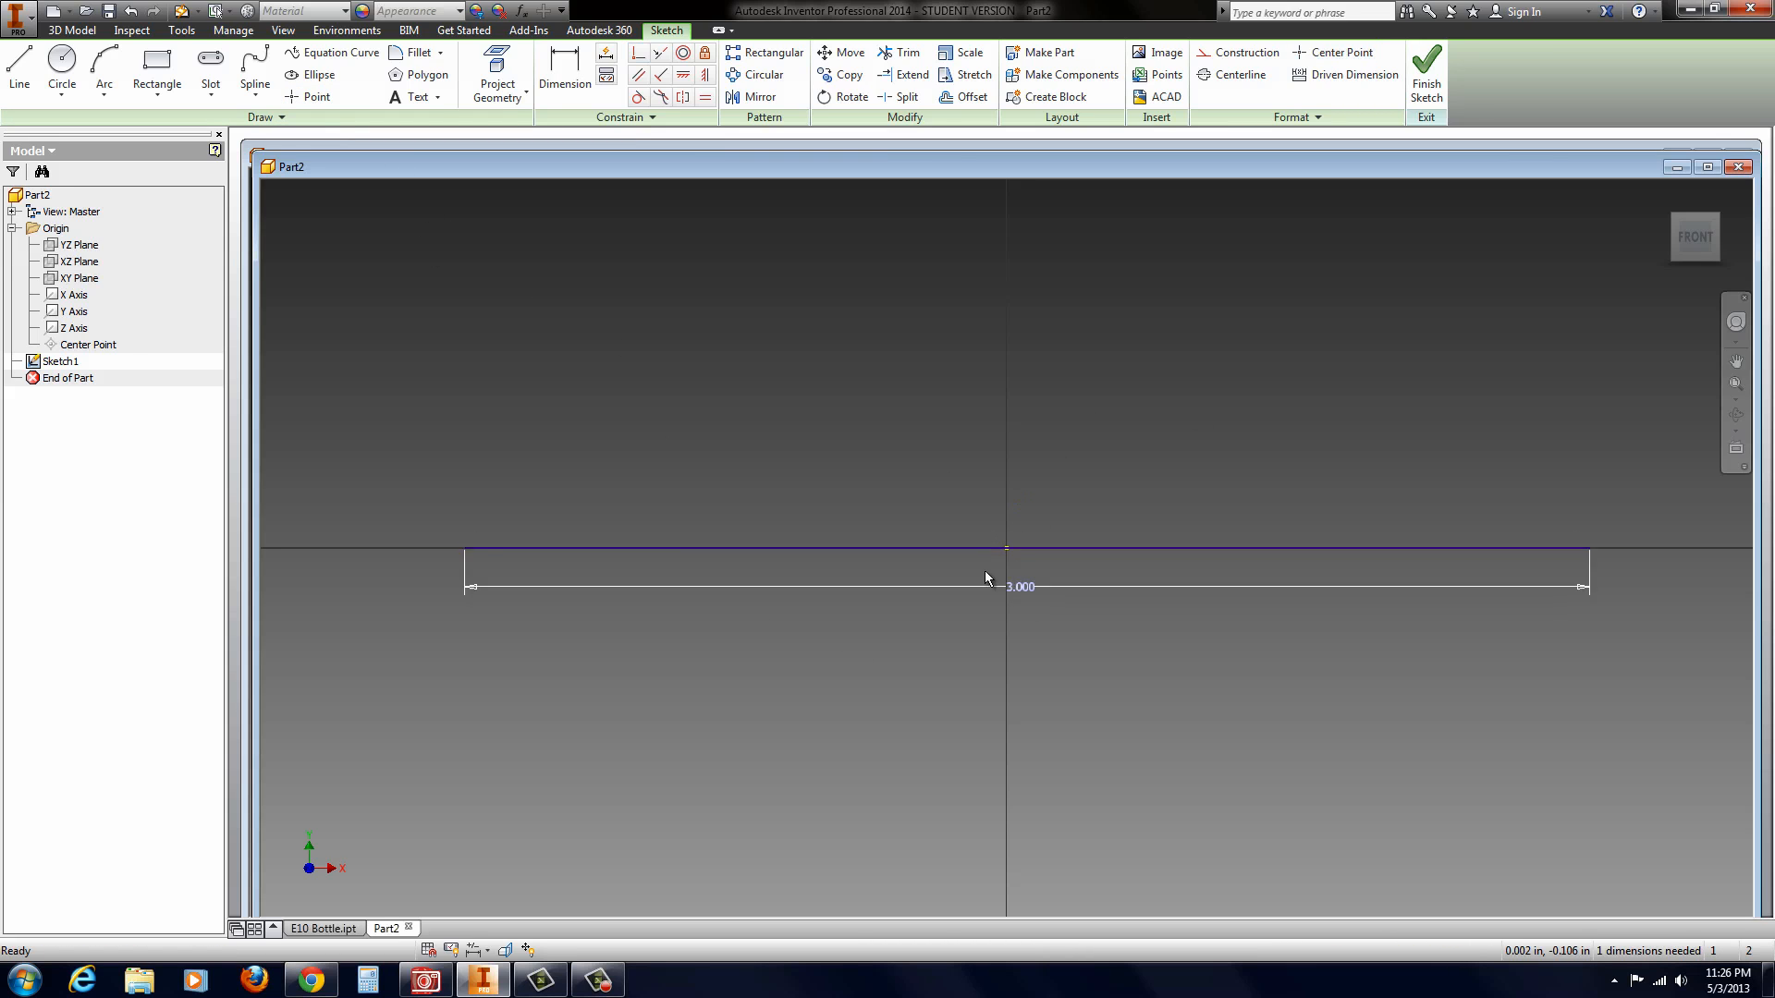
Step: Draw a six-point interpolation spline arching above the line from its left endpoint to its right endpoint
{"action": "left_click", "coordinate": [255, 92]}
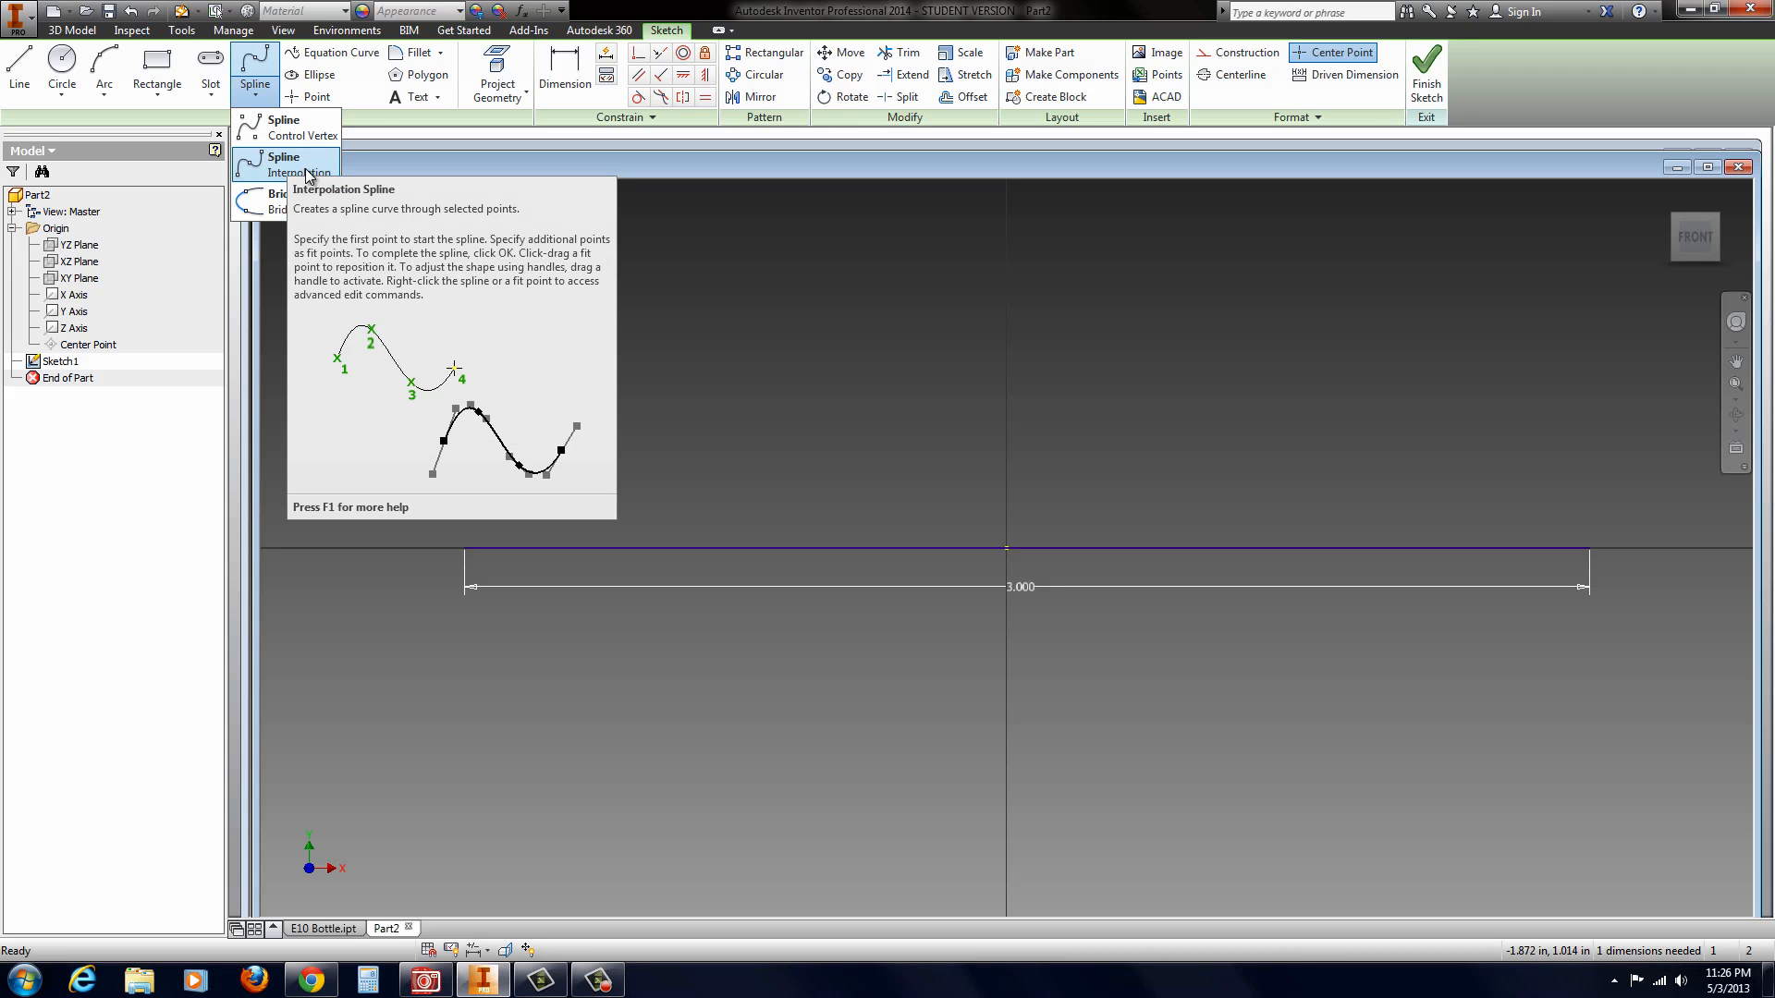
{"action": "left_click", "coordinate": [278, 173]}
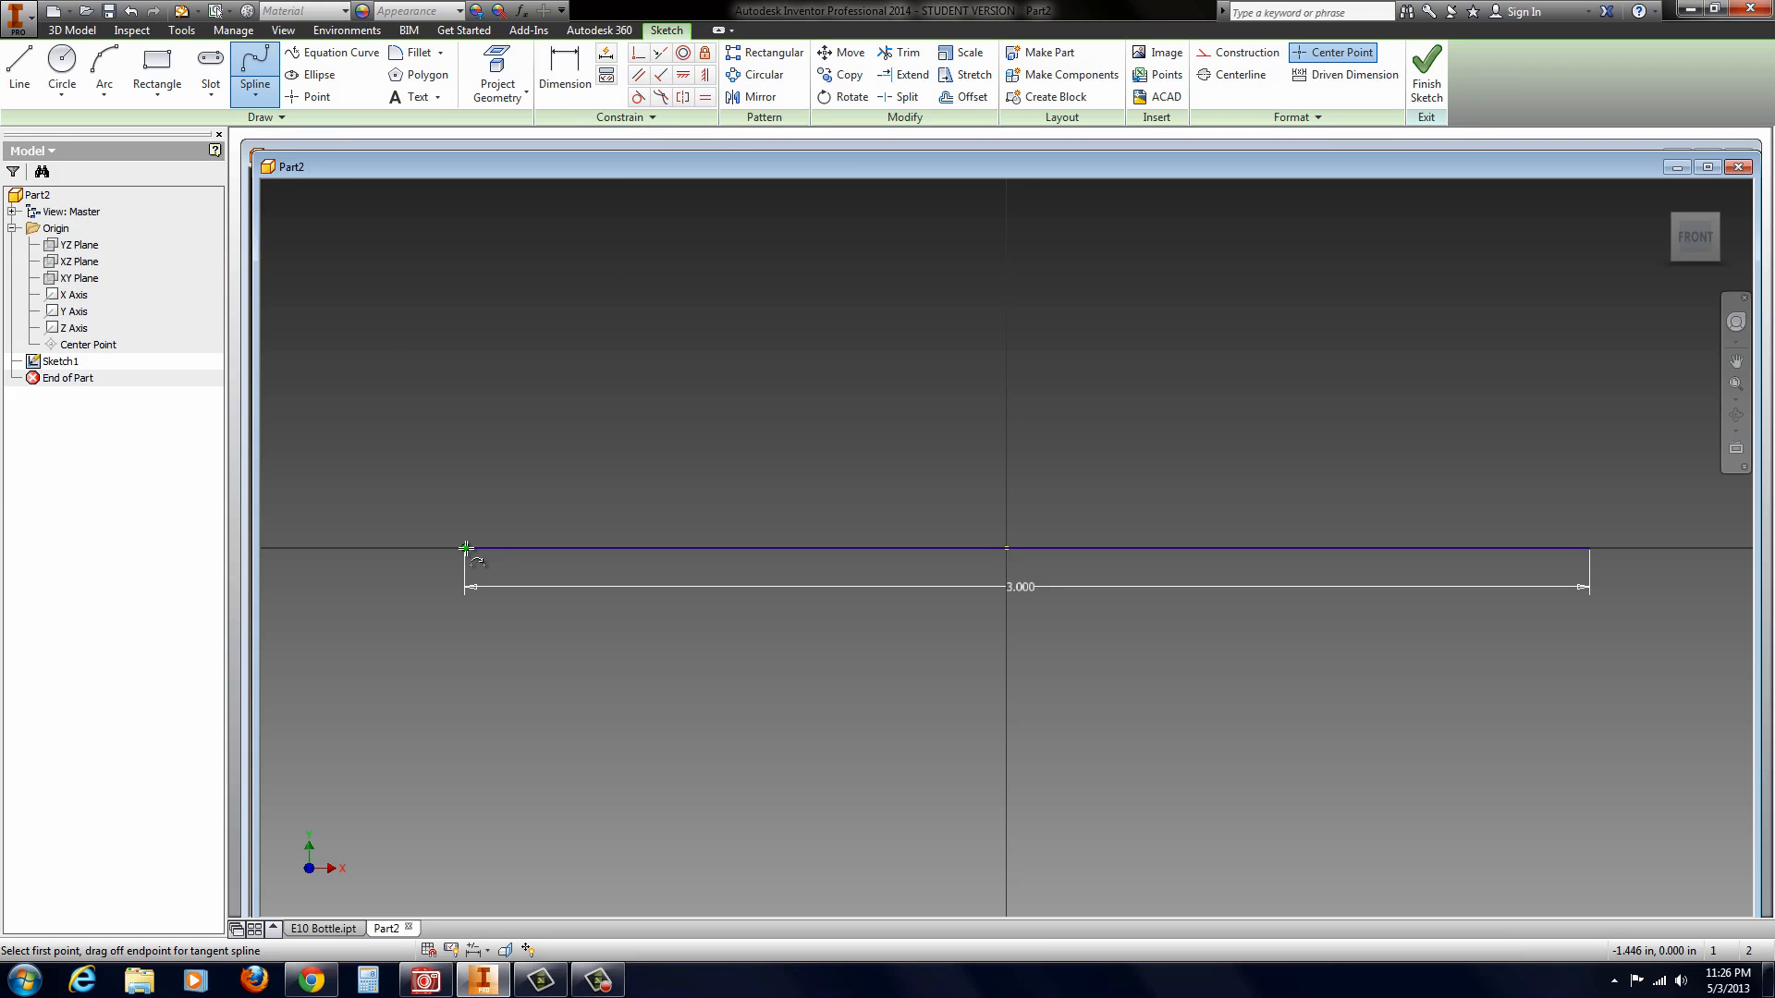
{"action": "left_click", "coordinate": [466, 547]}
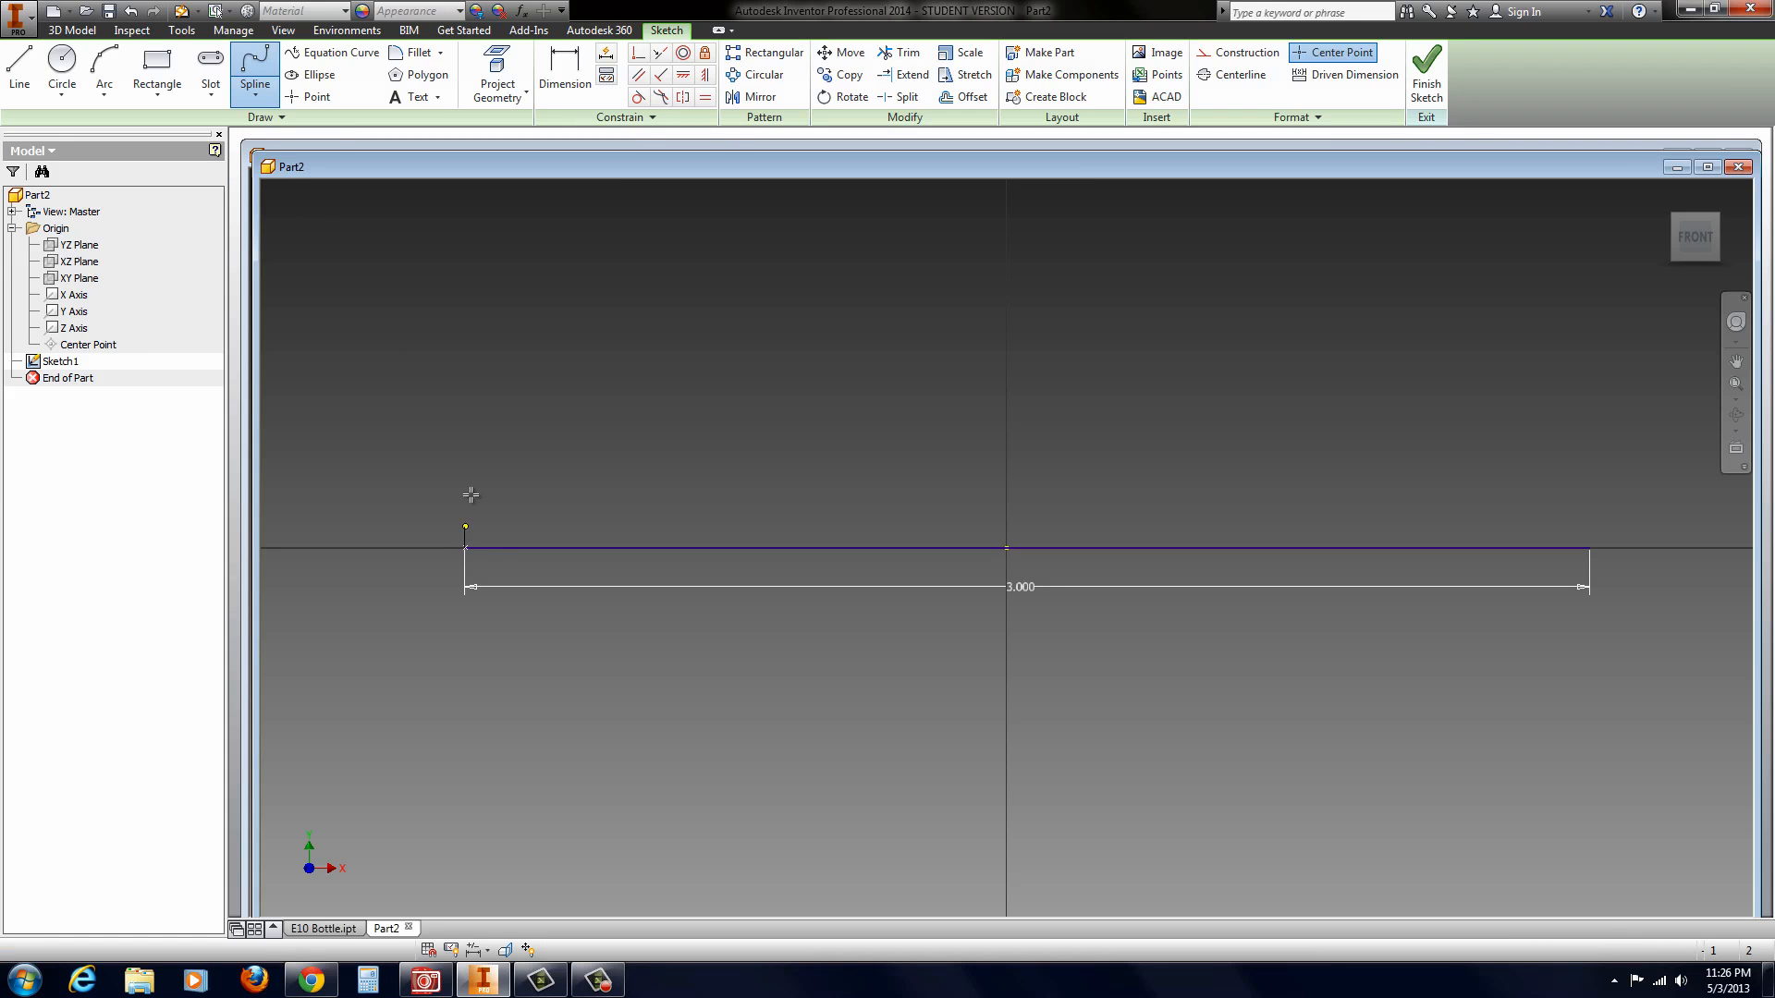
{"action": "left_click", "coordinate": [491, 454]}
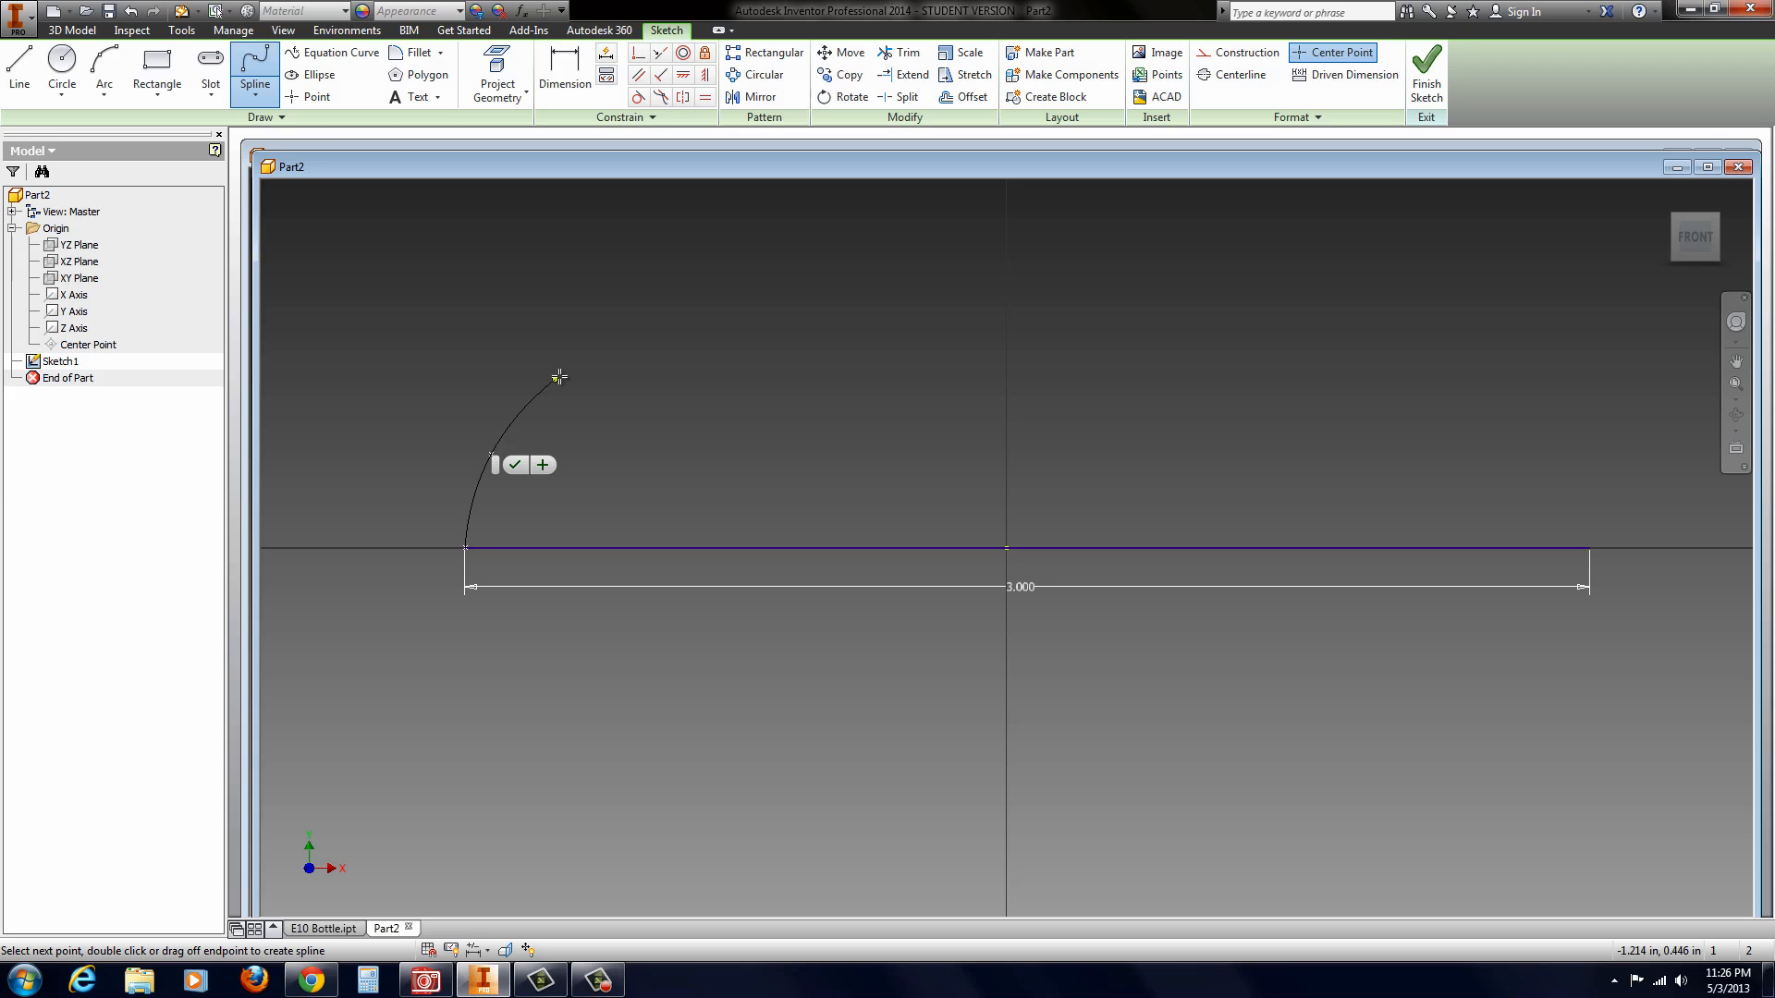
{"action": "left_click", "coordinate": [640, 335]}
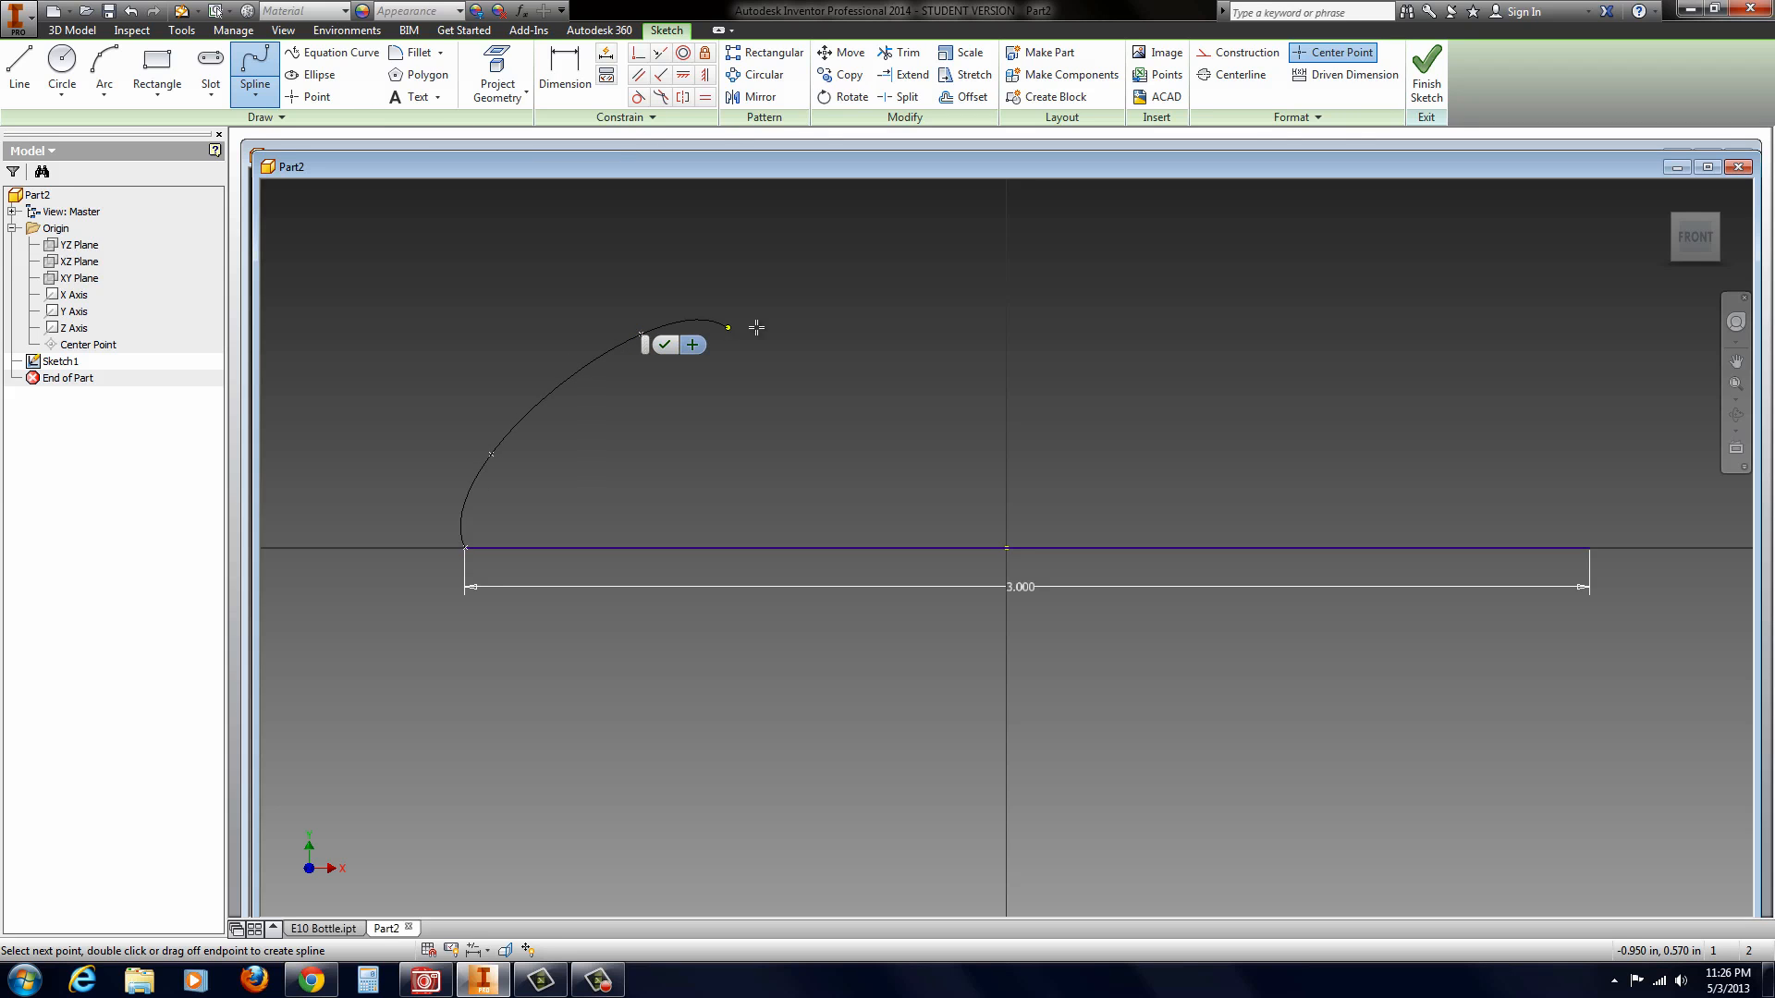
{"action": "left_click", "coordinate": [1421, 383]}
{"action": "left_click", "coordinate": [1561, 467]}
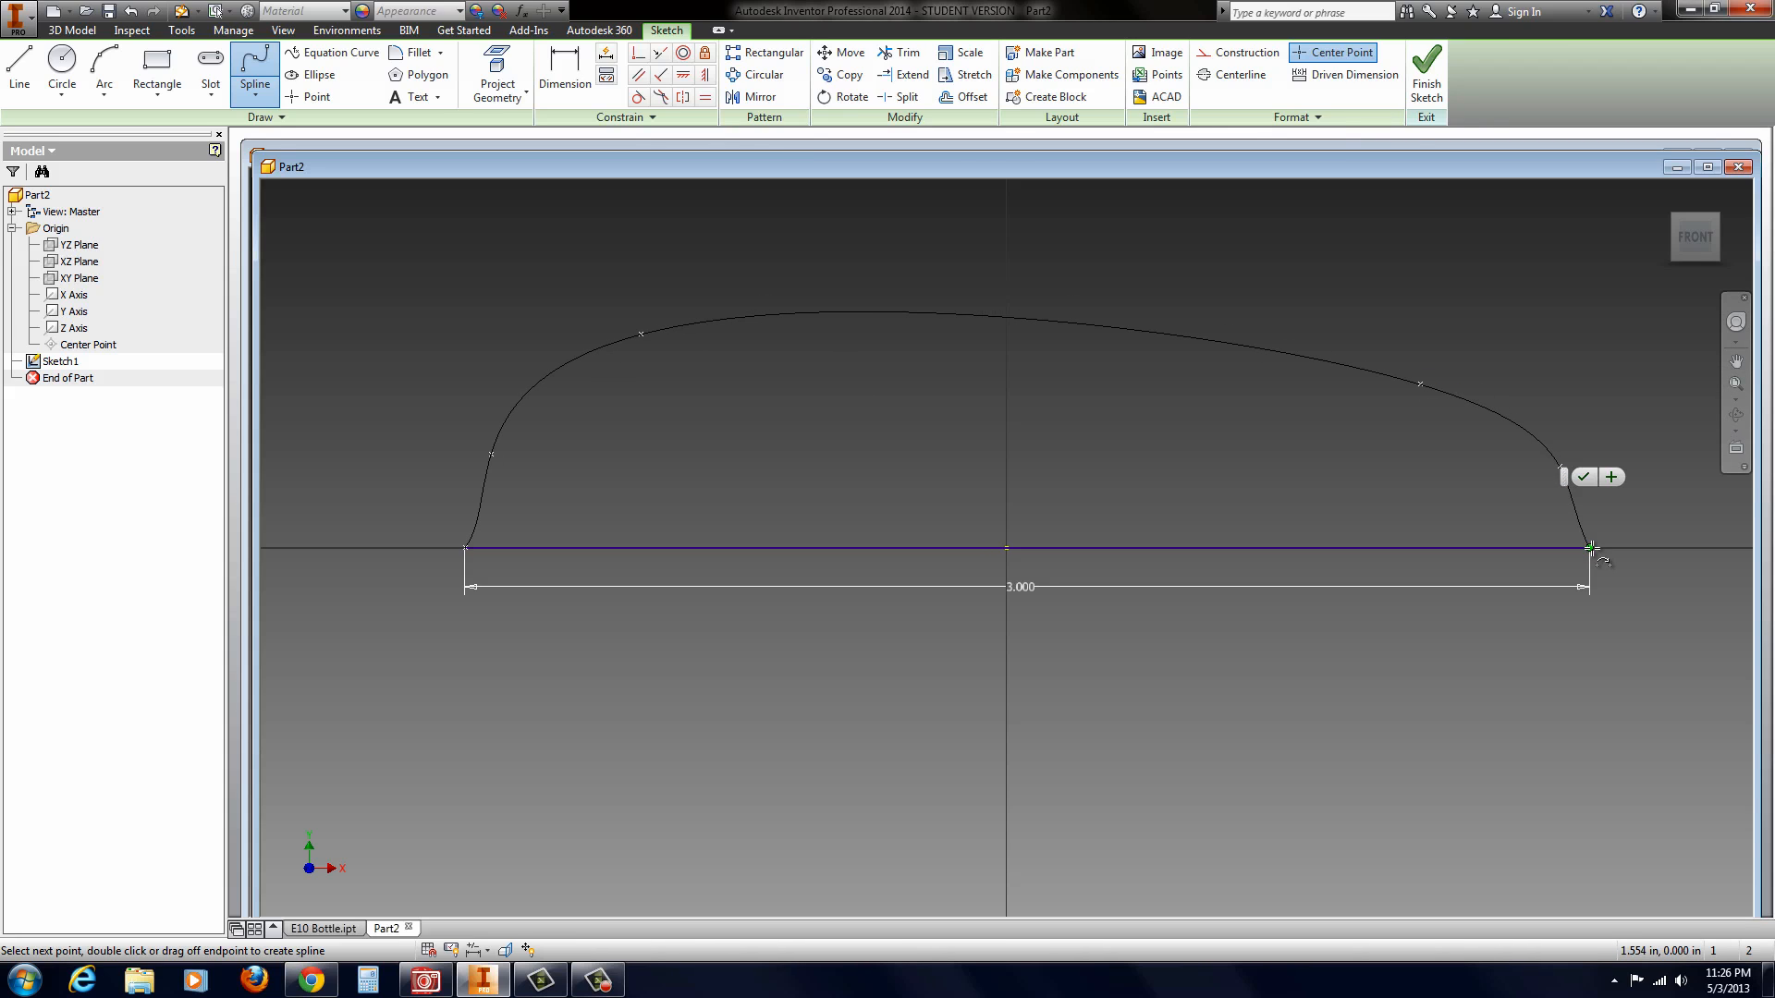
{"action": "left_click", "coordinate": [1592, 549]}
{"action": "left_click", "coordinate": [1614, 560]}
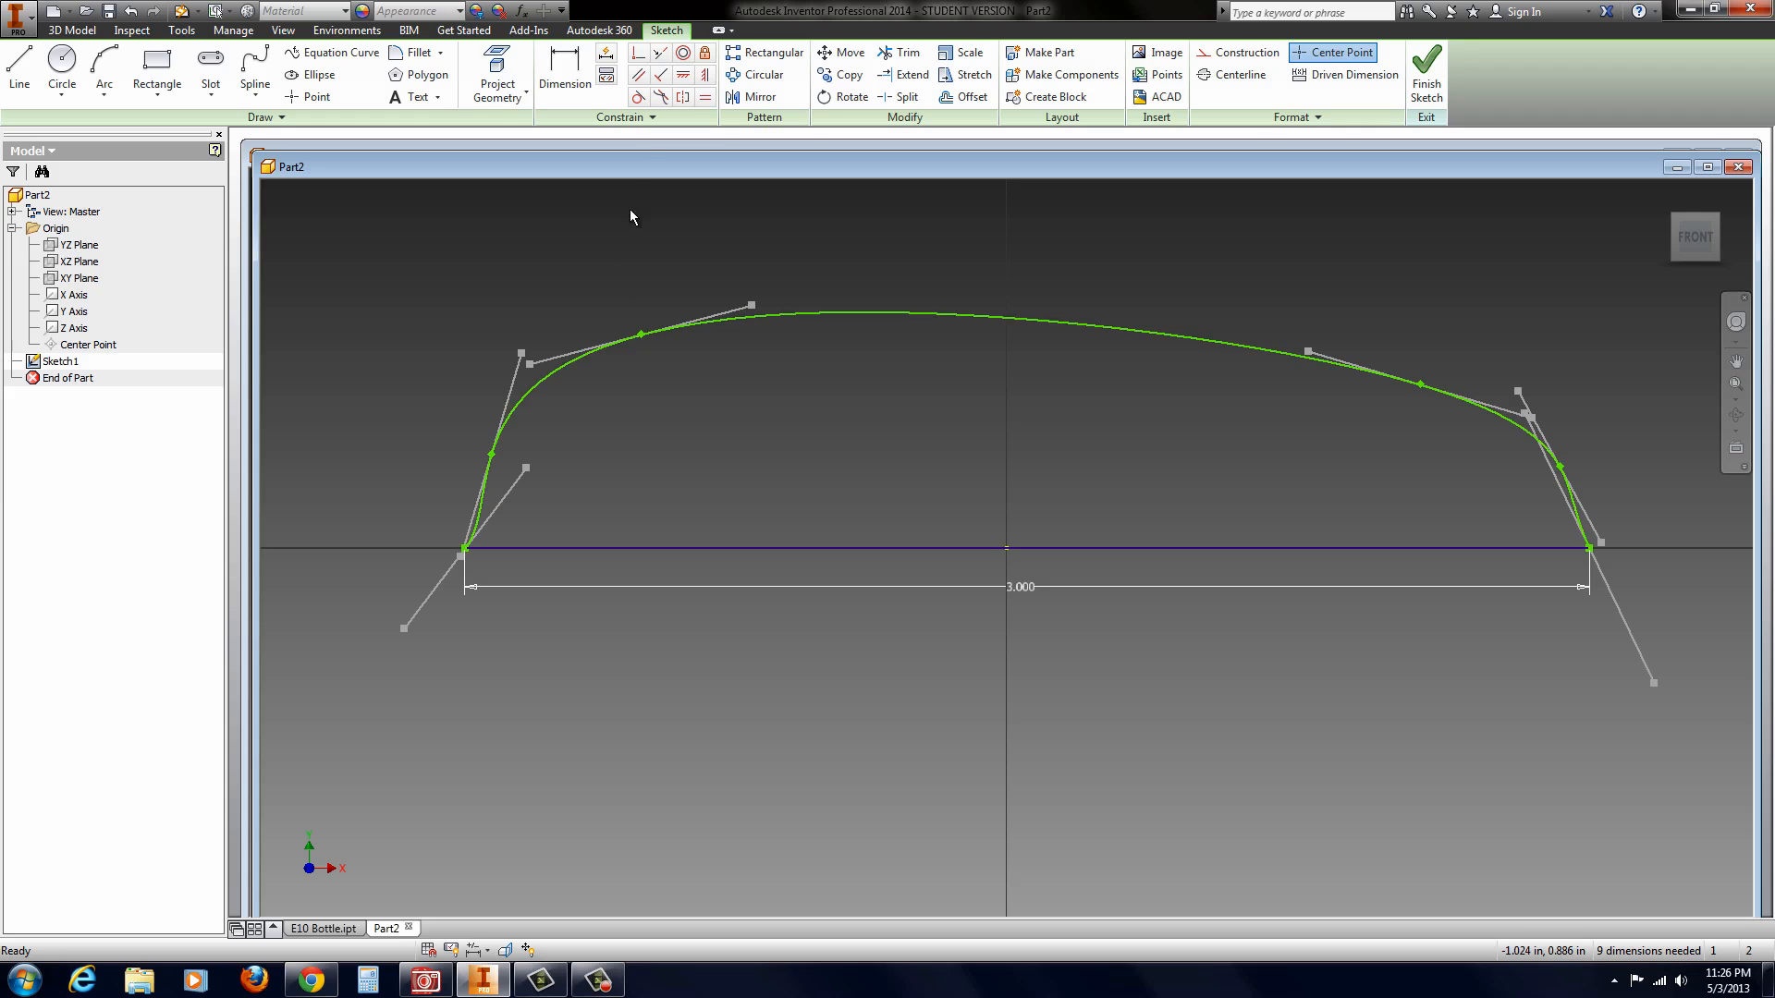
Step: Draw vertical centerlines about 0.4 in long straight down from both endpoints of the base line
{"action": "left_click", "coordinate": [26, 74]}
{"action": "left_click", "coordinate": [1234, 74]}
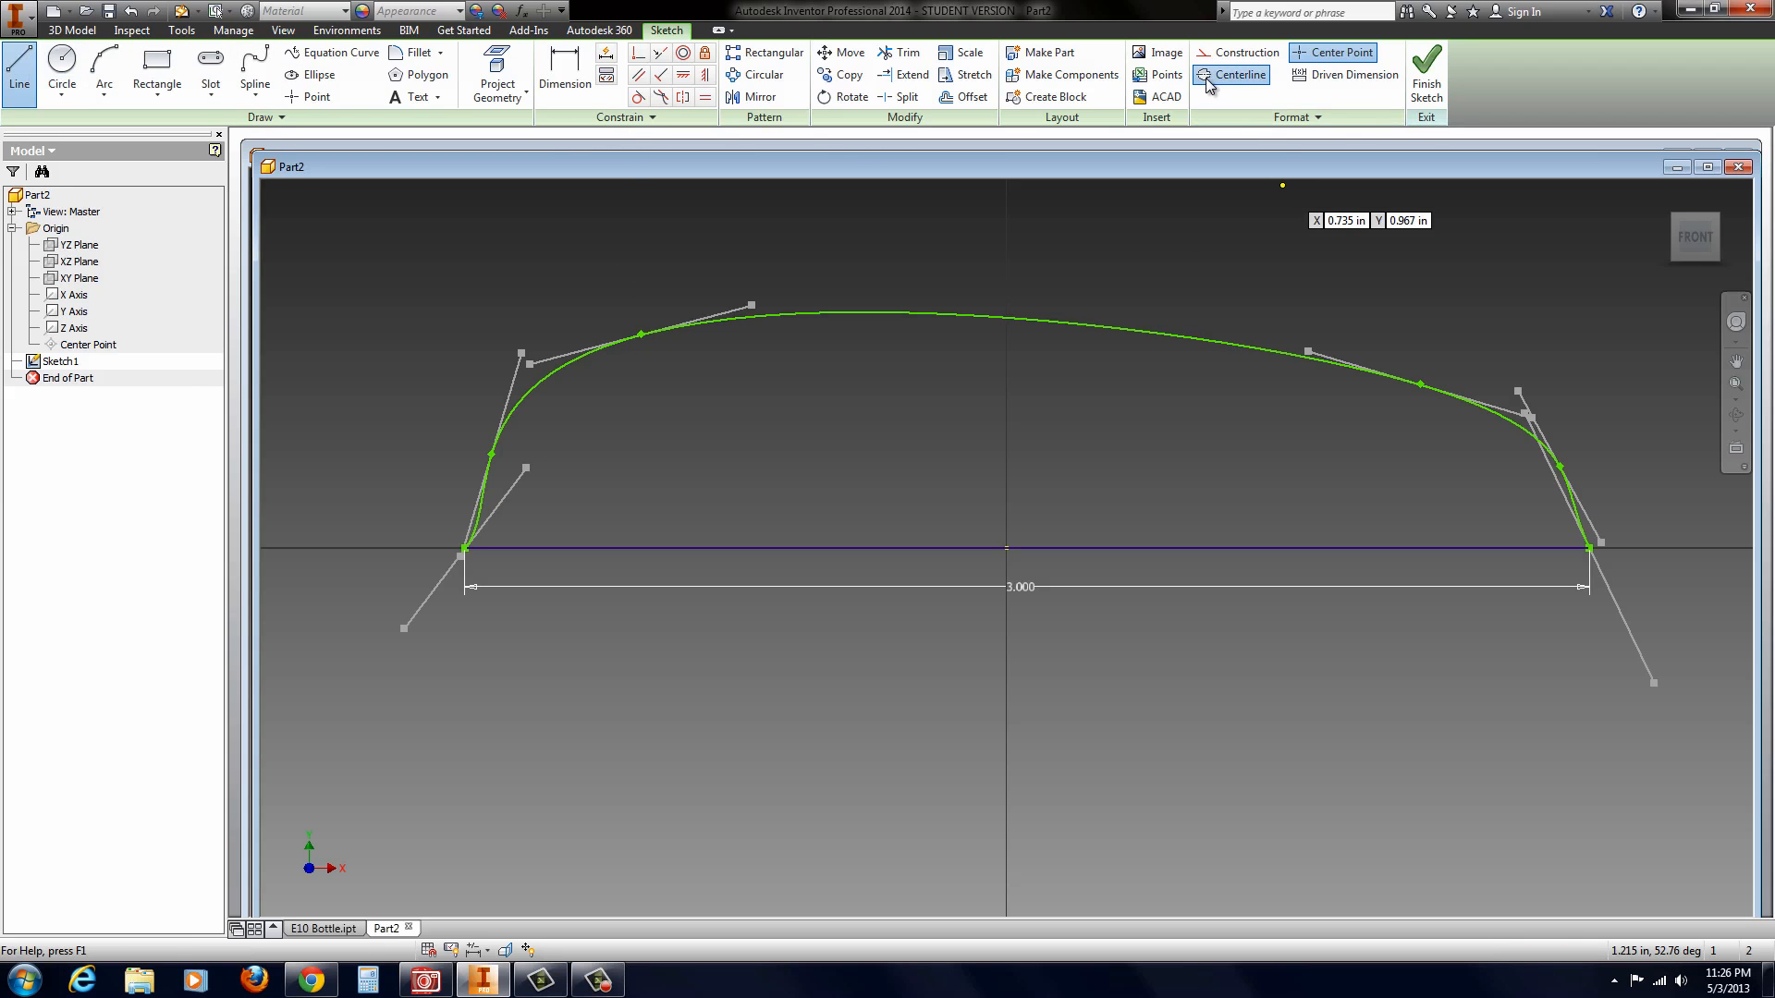
{"action": "left_click", "coordinate": [466, 550]}
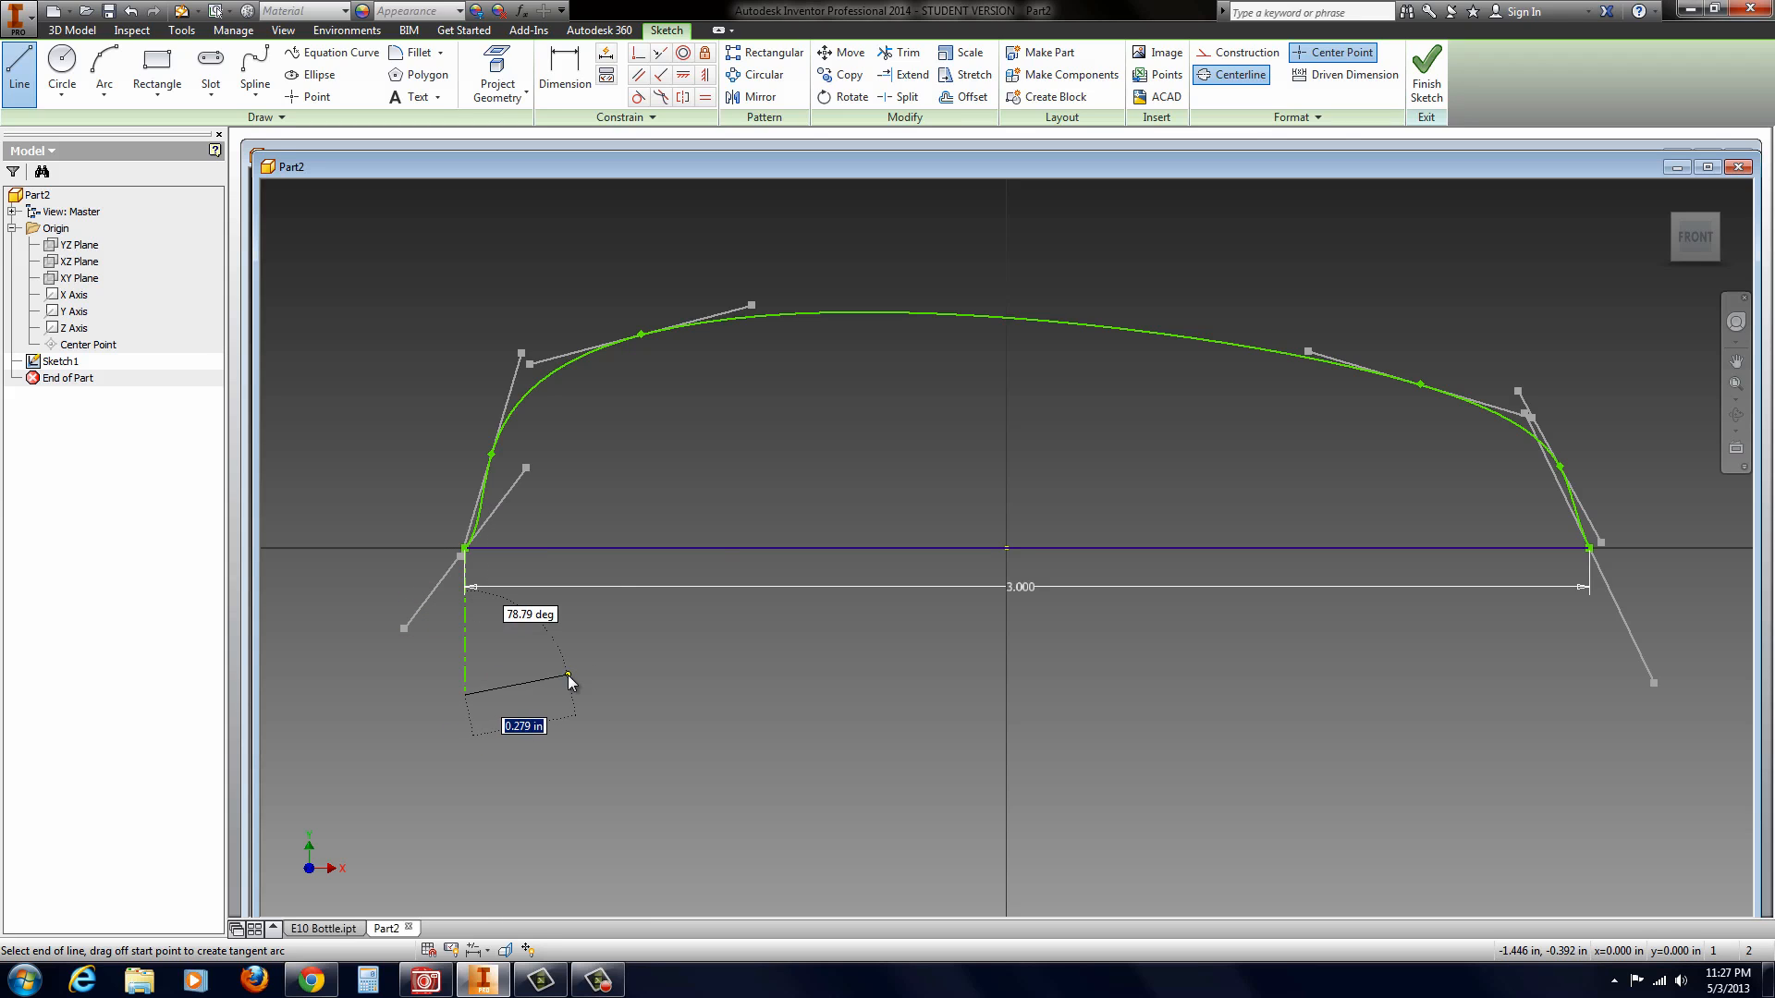
{"action": "right_click", "coordinate": [570, 674]}
{"action": "left_click", "coordinate": [575, 620]}
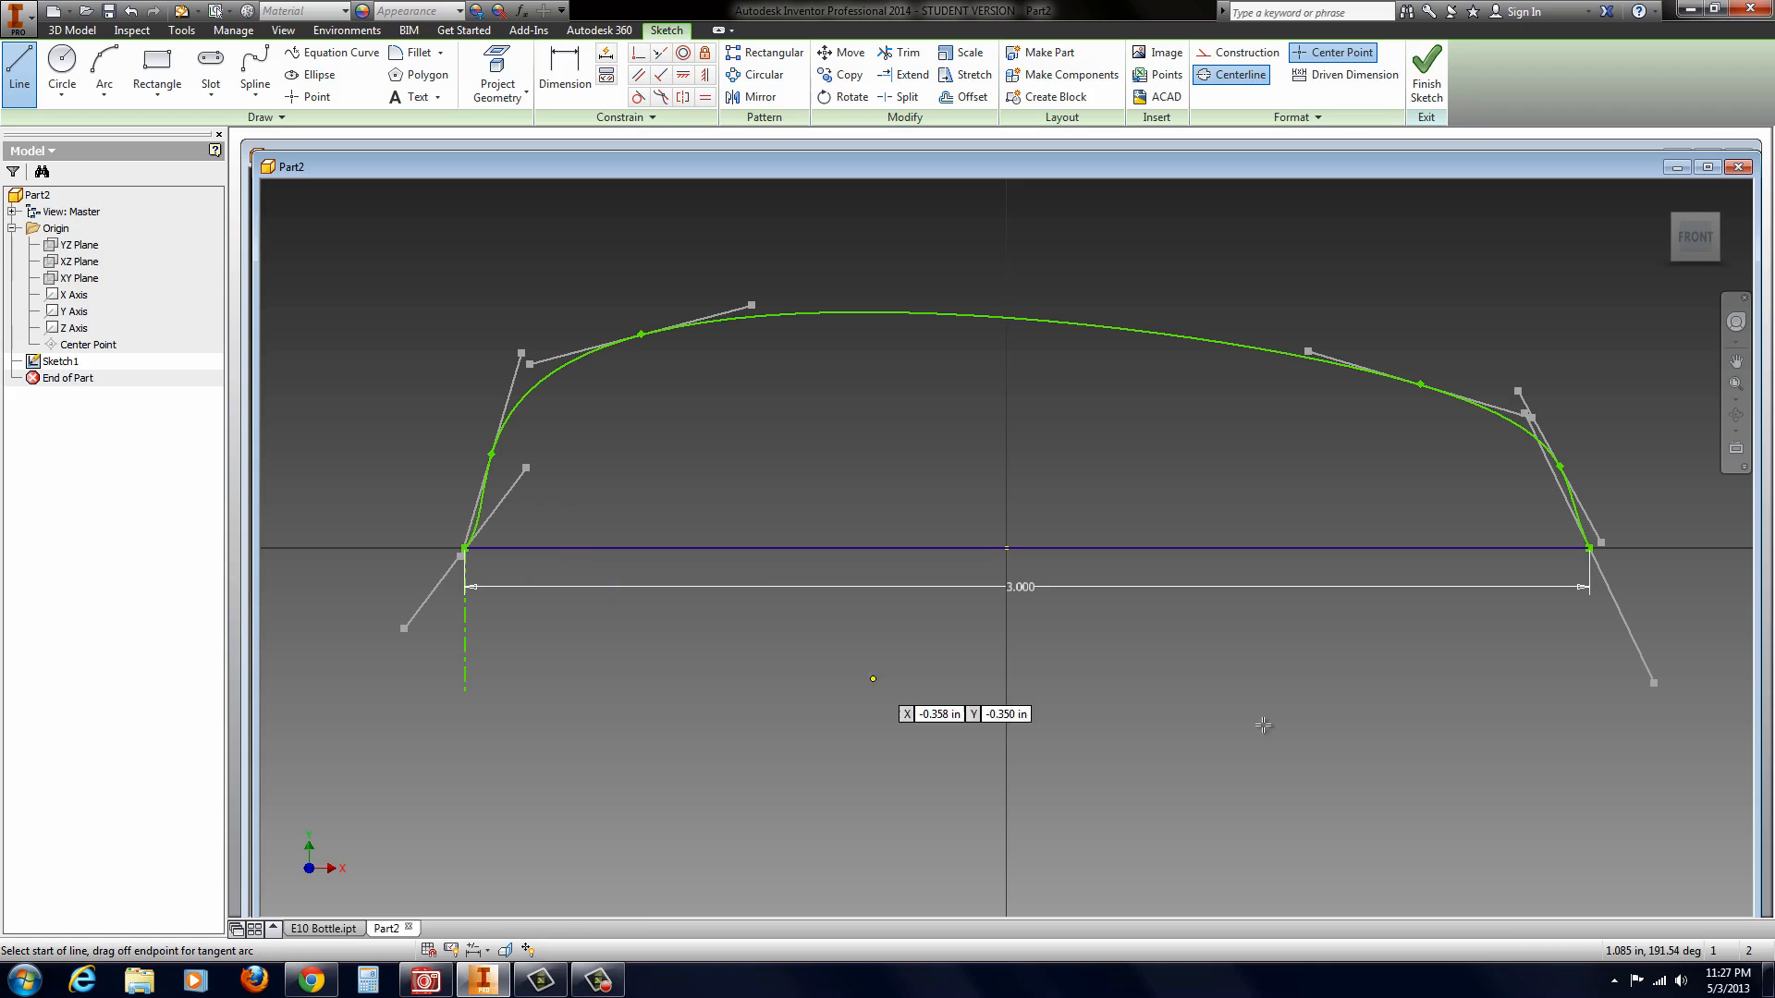
{"action": "left_click", "coordinate": [1589, 548]}
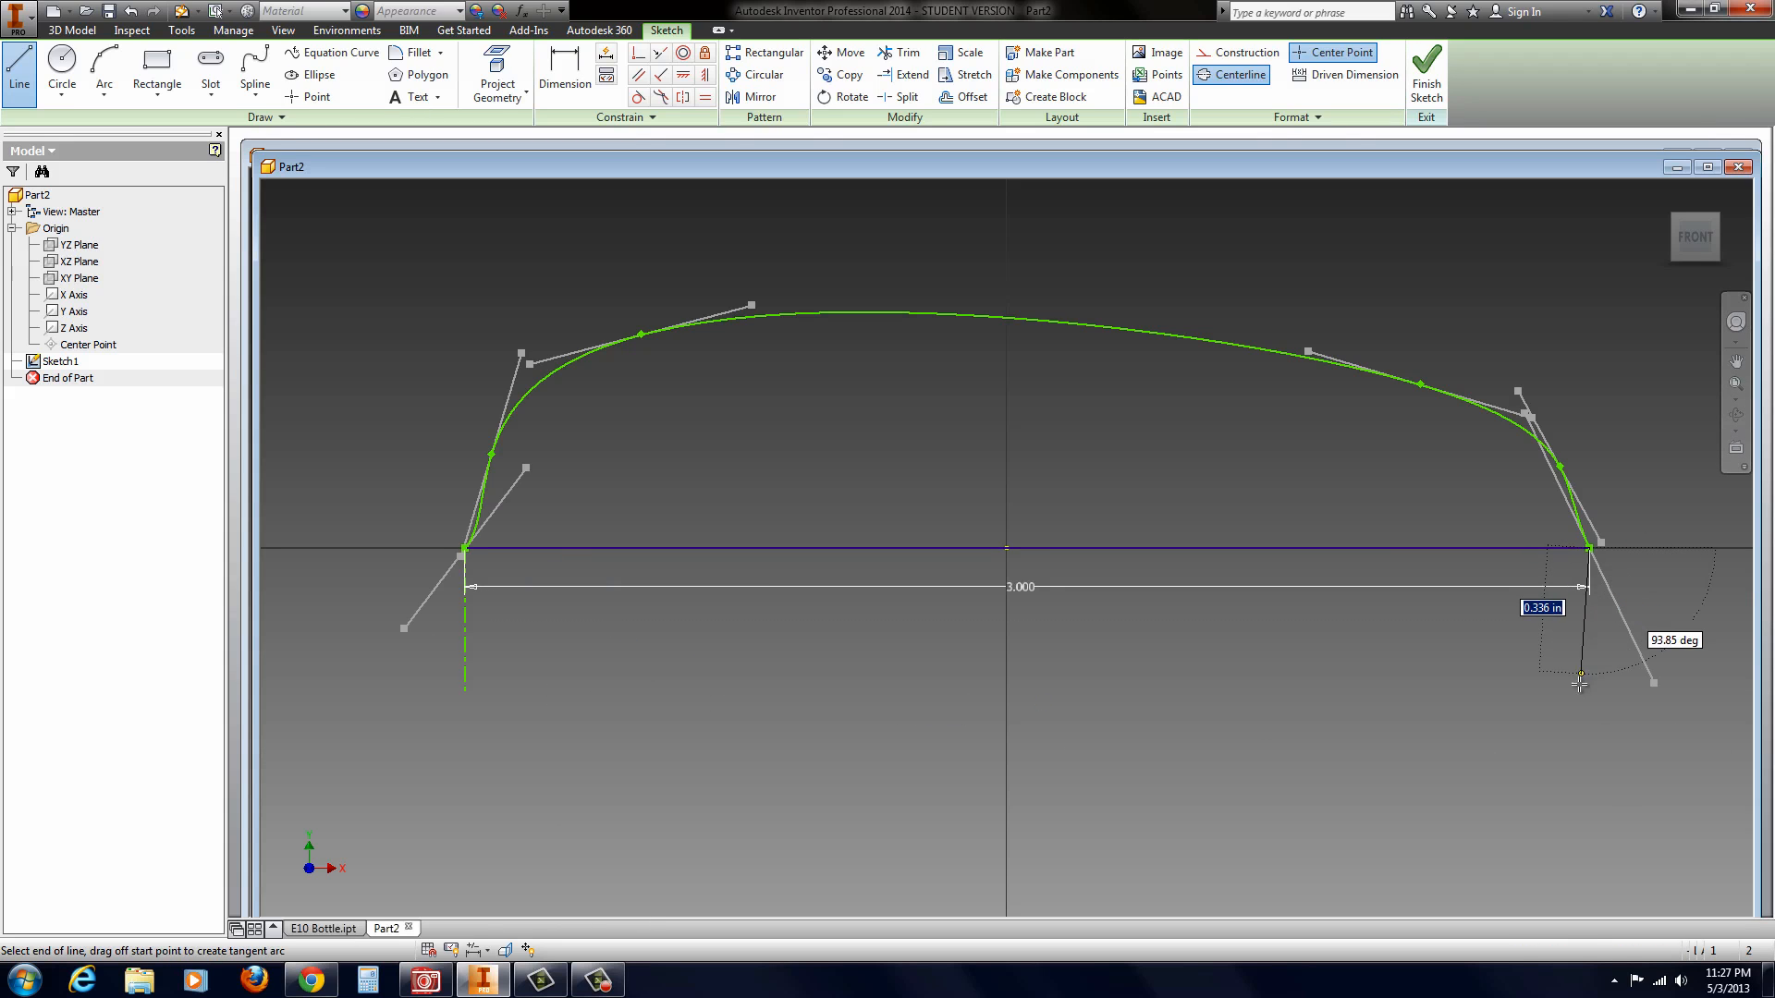
{"action": "left_click", "coordinate": [1592, 701]}
{"action": "right_click", "coordinate": [1607, 634]}
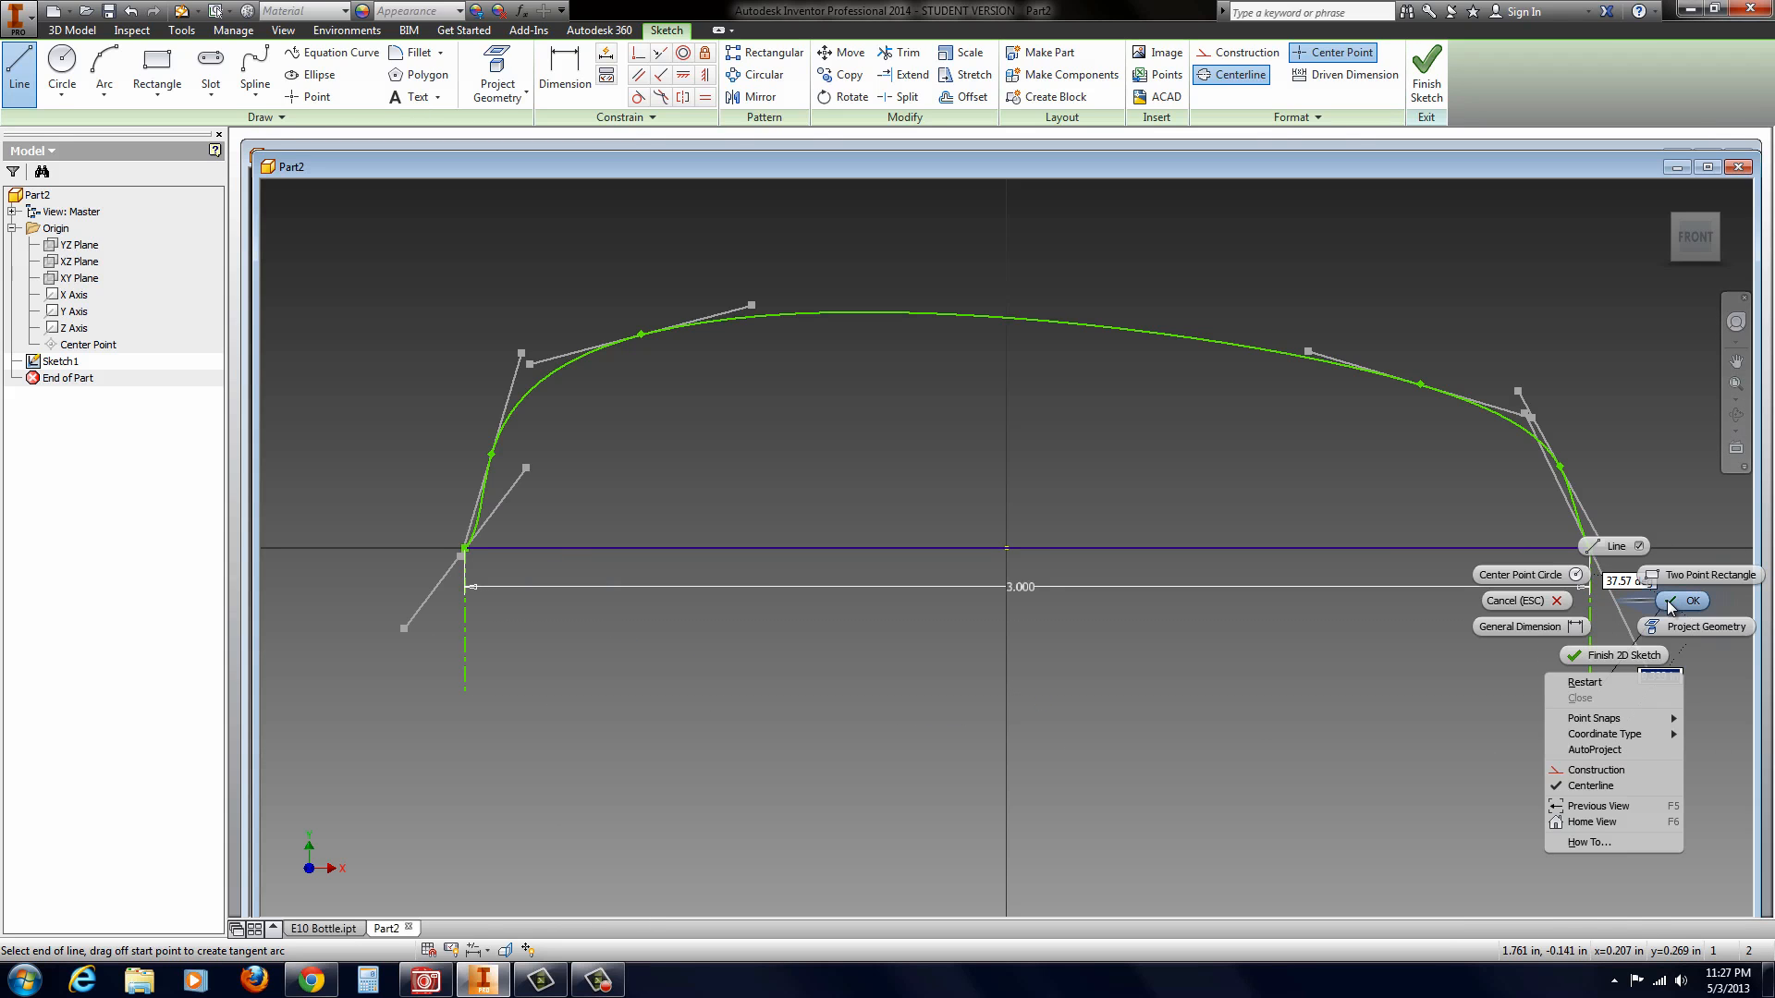
{"action": "left_click", "coordinate": [1676, 617]}
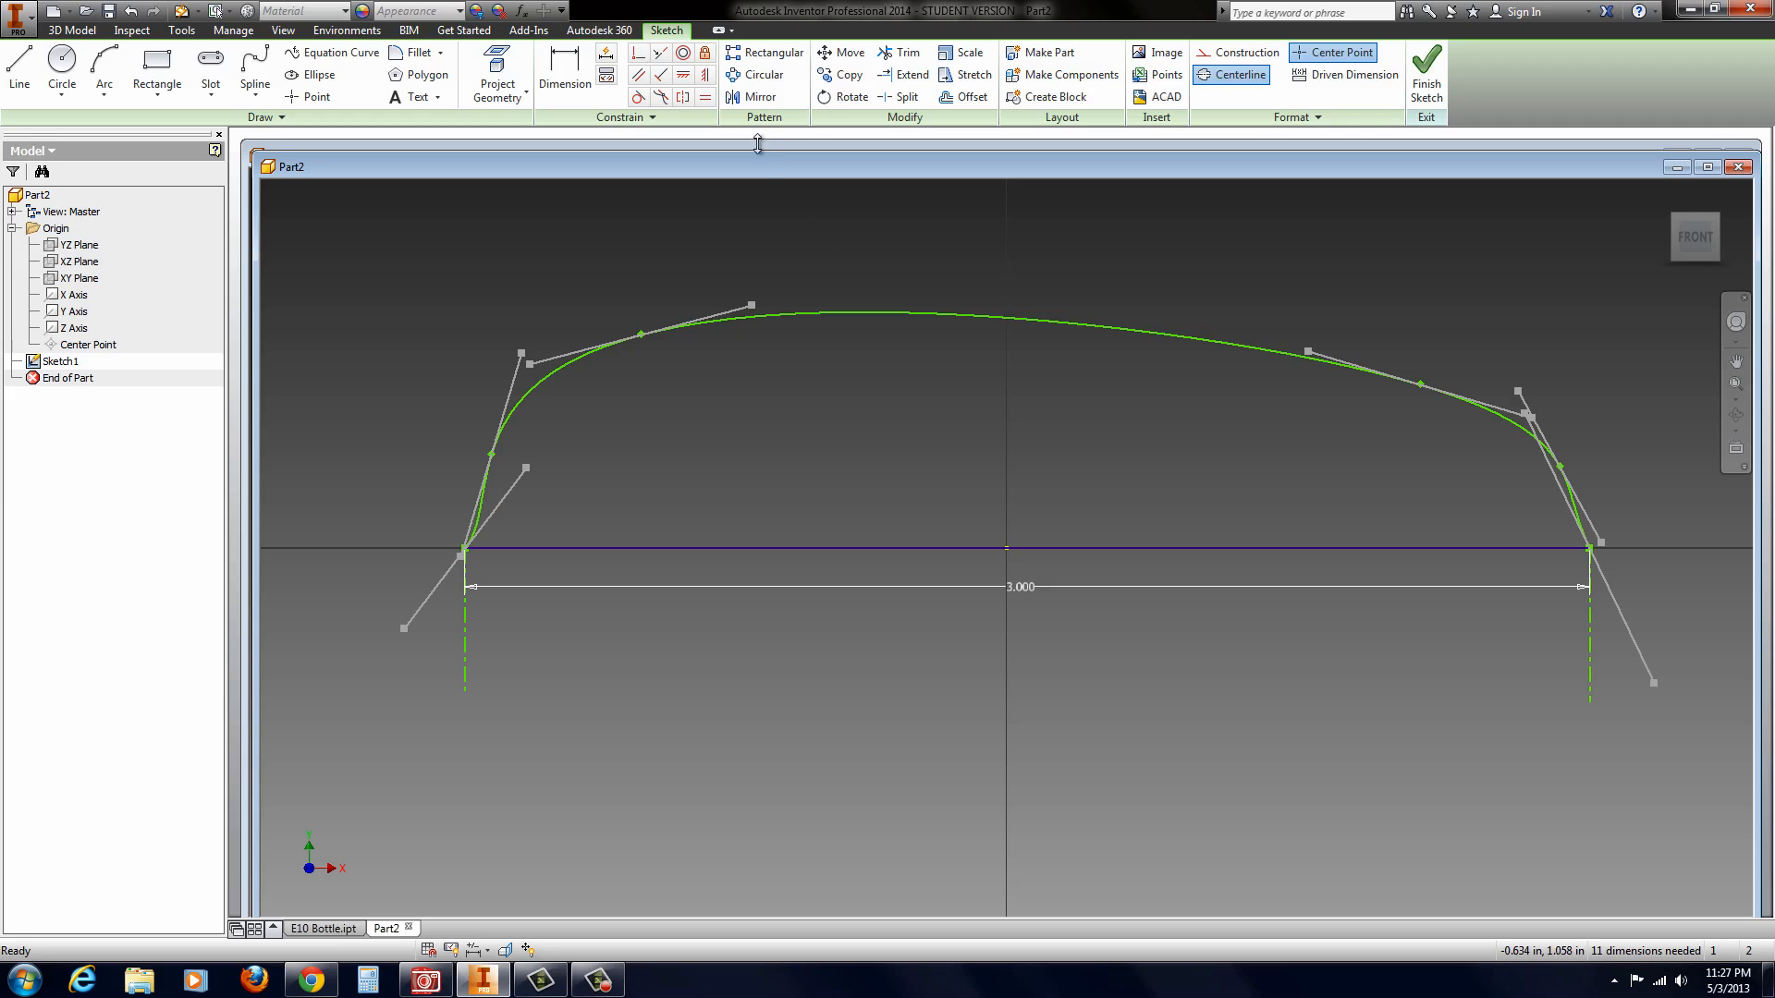
Step: Apply Smooth (G2) constraints between the spline and the vertical centerline at each of its two ends
{"action": "left_click", "coordinate": [662, 98]}
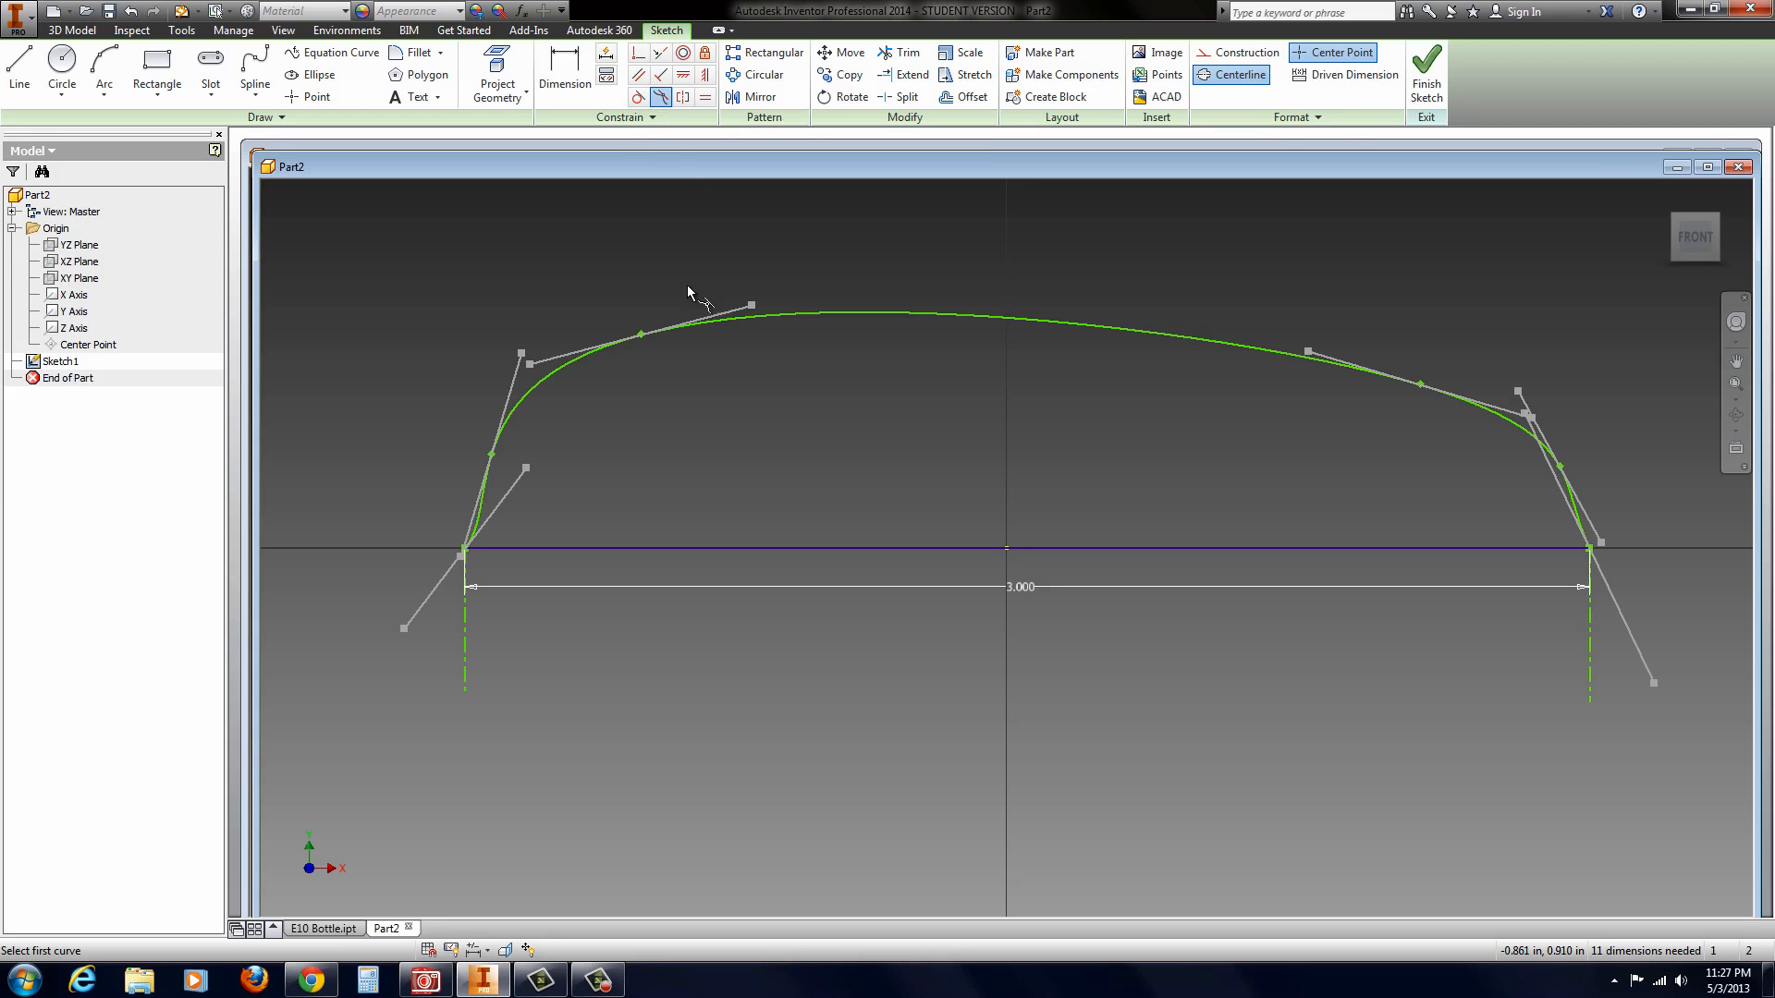
{"action": "left_click", "coordinate": [480, 514]}
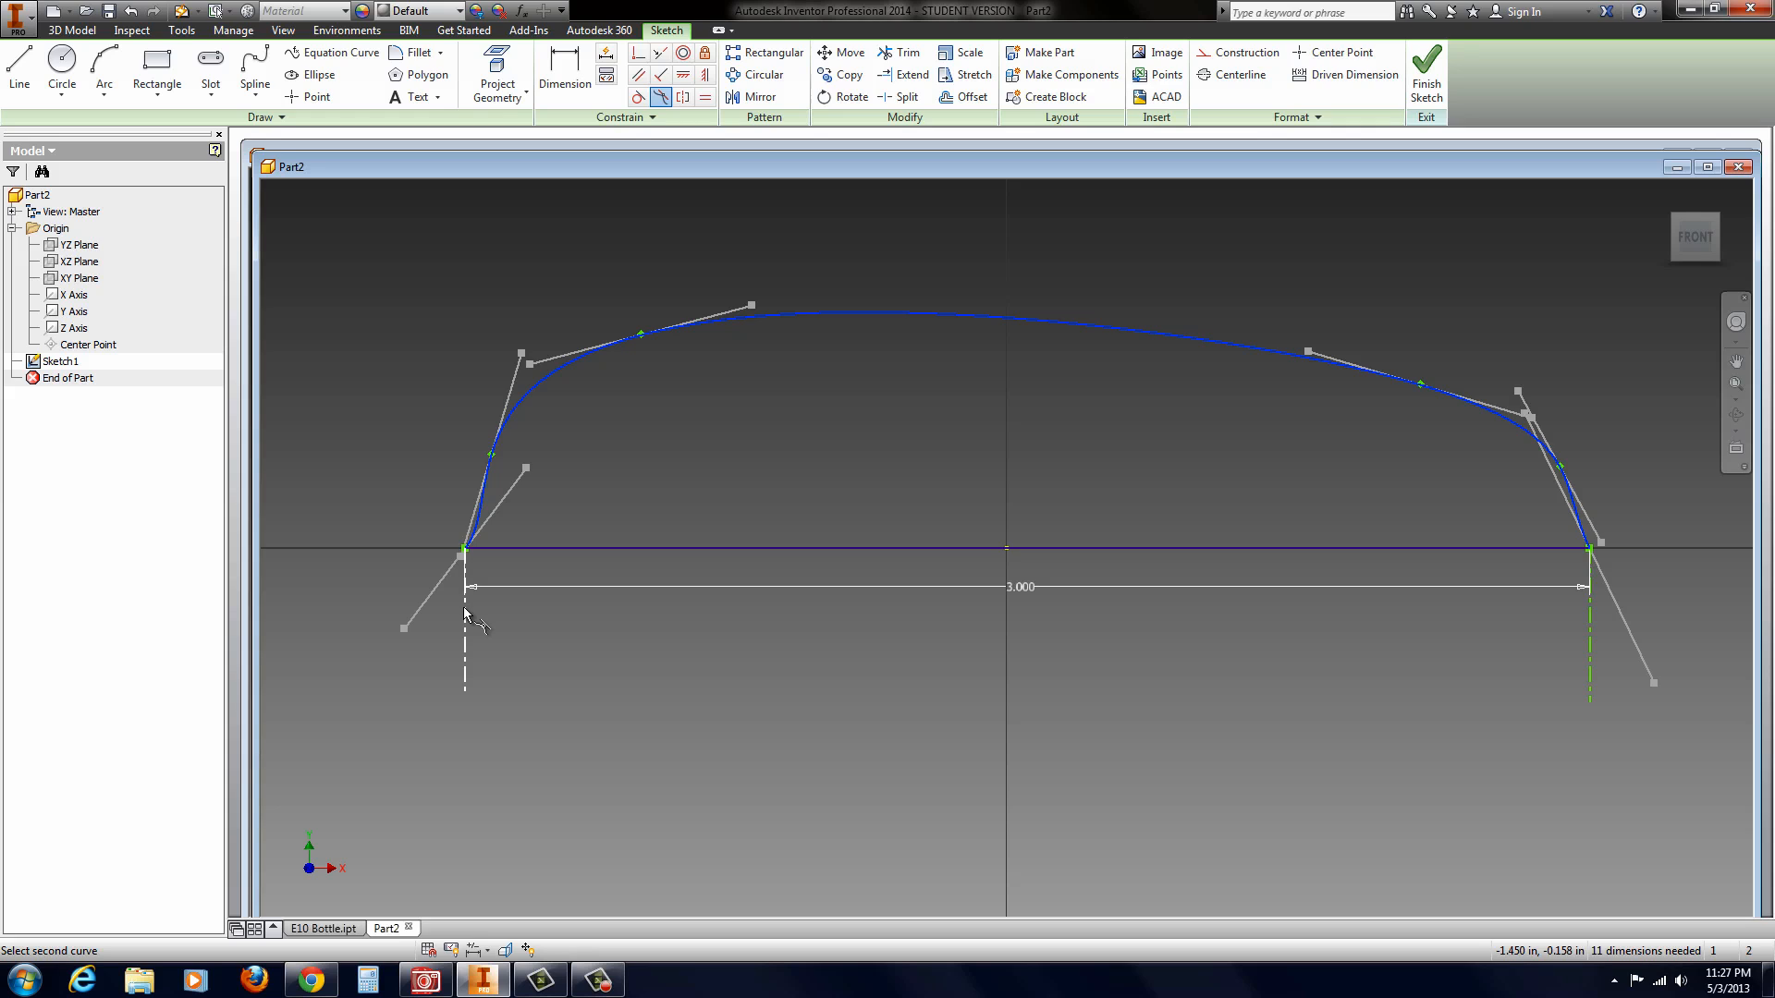
{"action": "left_click", "coordinate": [465, 615]}
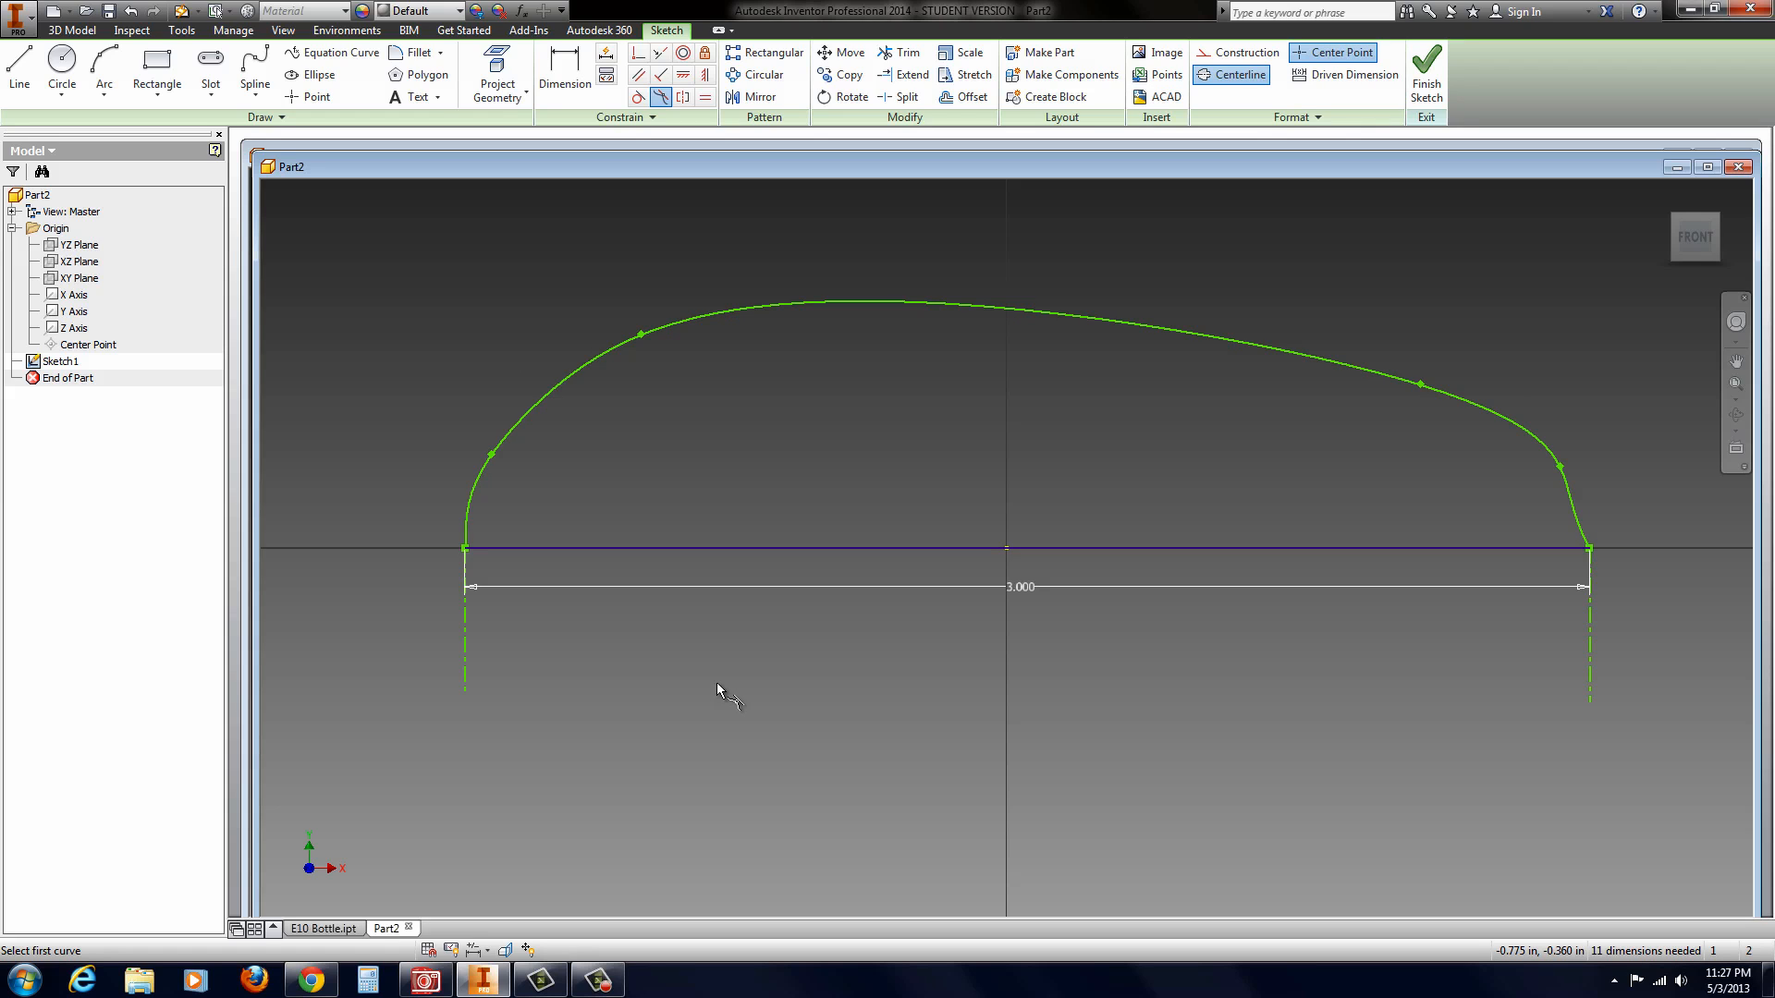
{"action": "left_click", "coordinate": [1579, 528]}
{"action": "left_click", "coordinate": [1590, 617]}
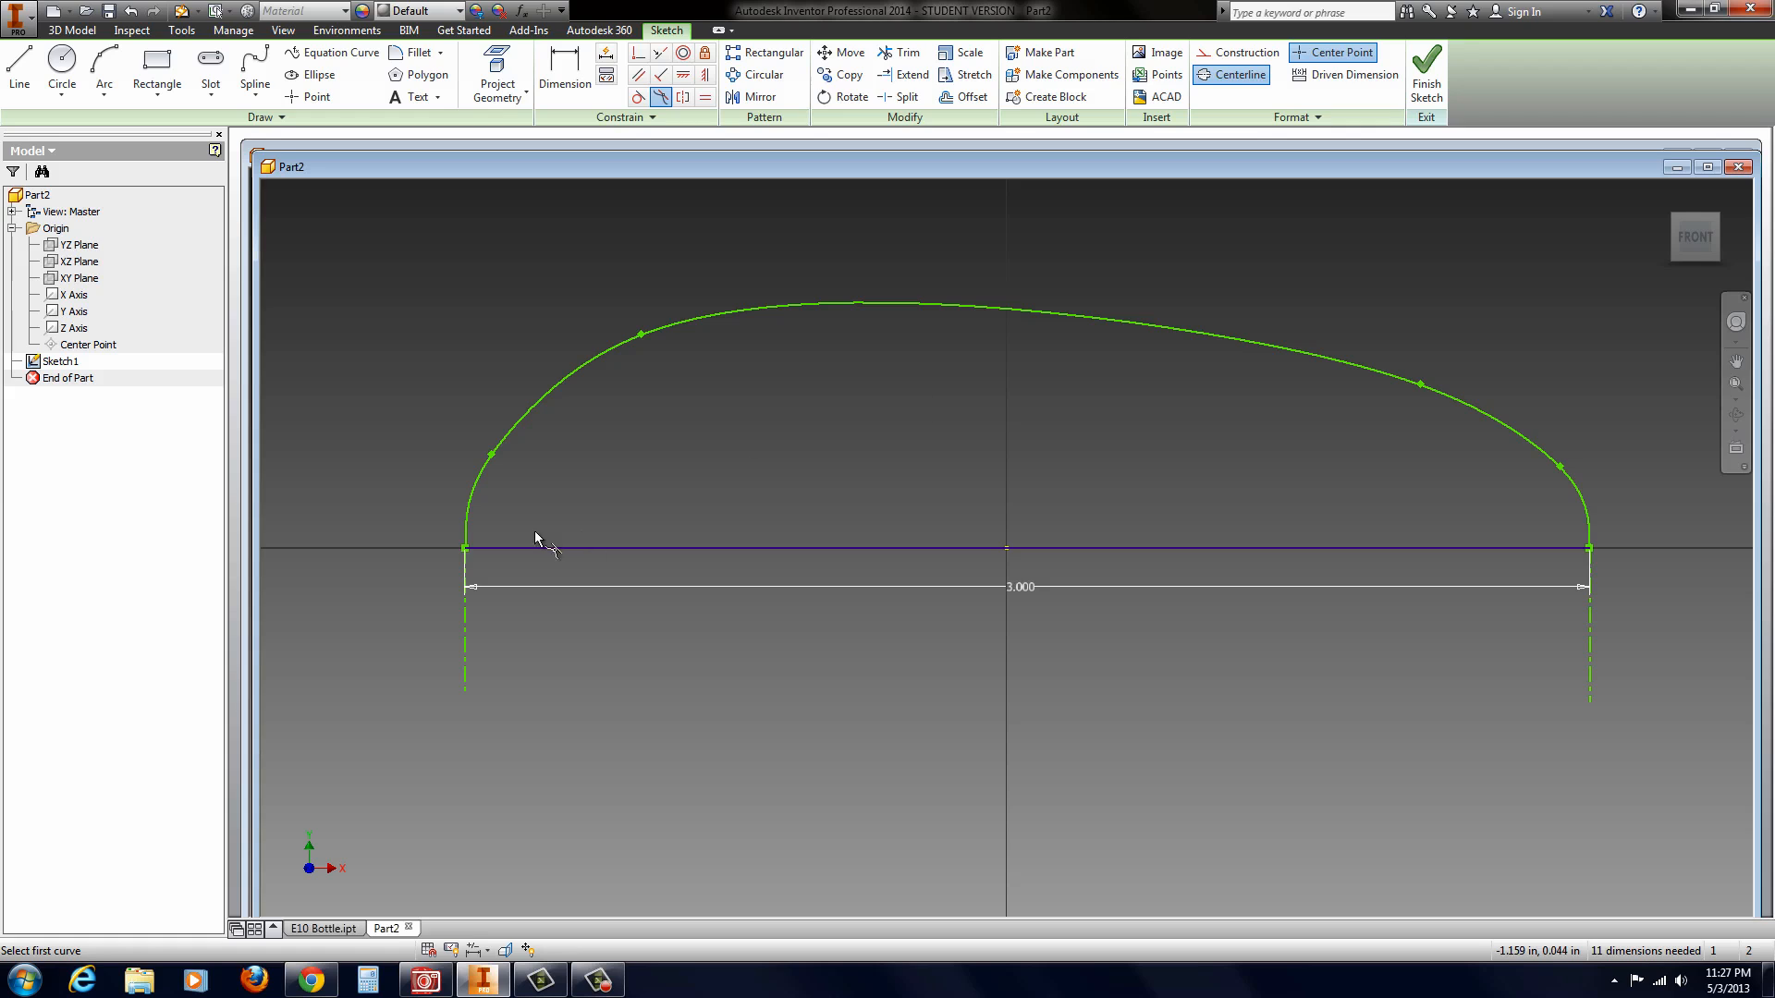
Step: Adjust the spline's shape by moving its second fit point from the left end slightly up and to the right
{"action": "scroll", "coordinate": [495, 516], "scroll_direction": "up", "scroll_amount": 5}
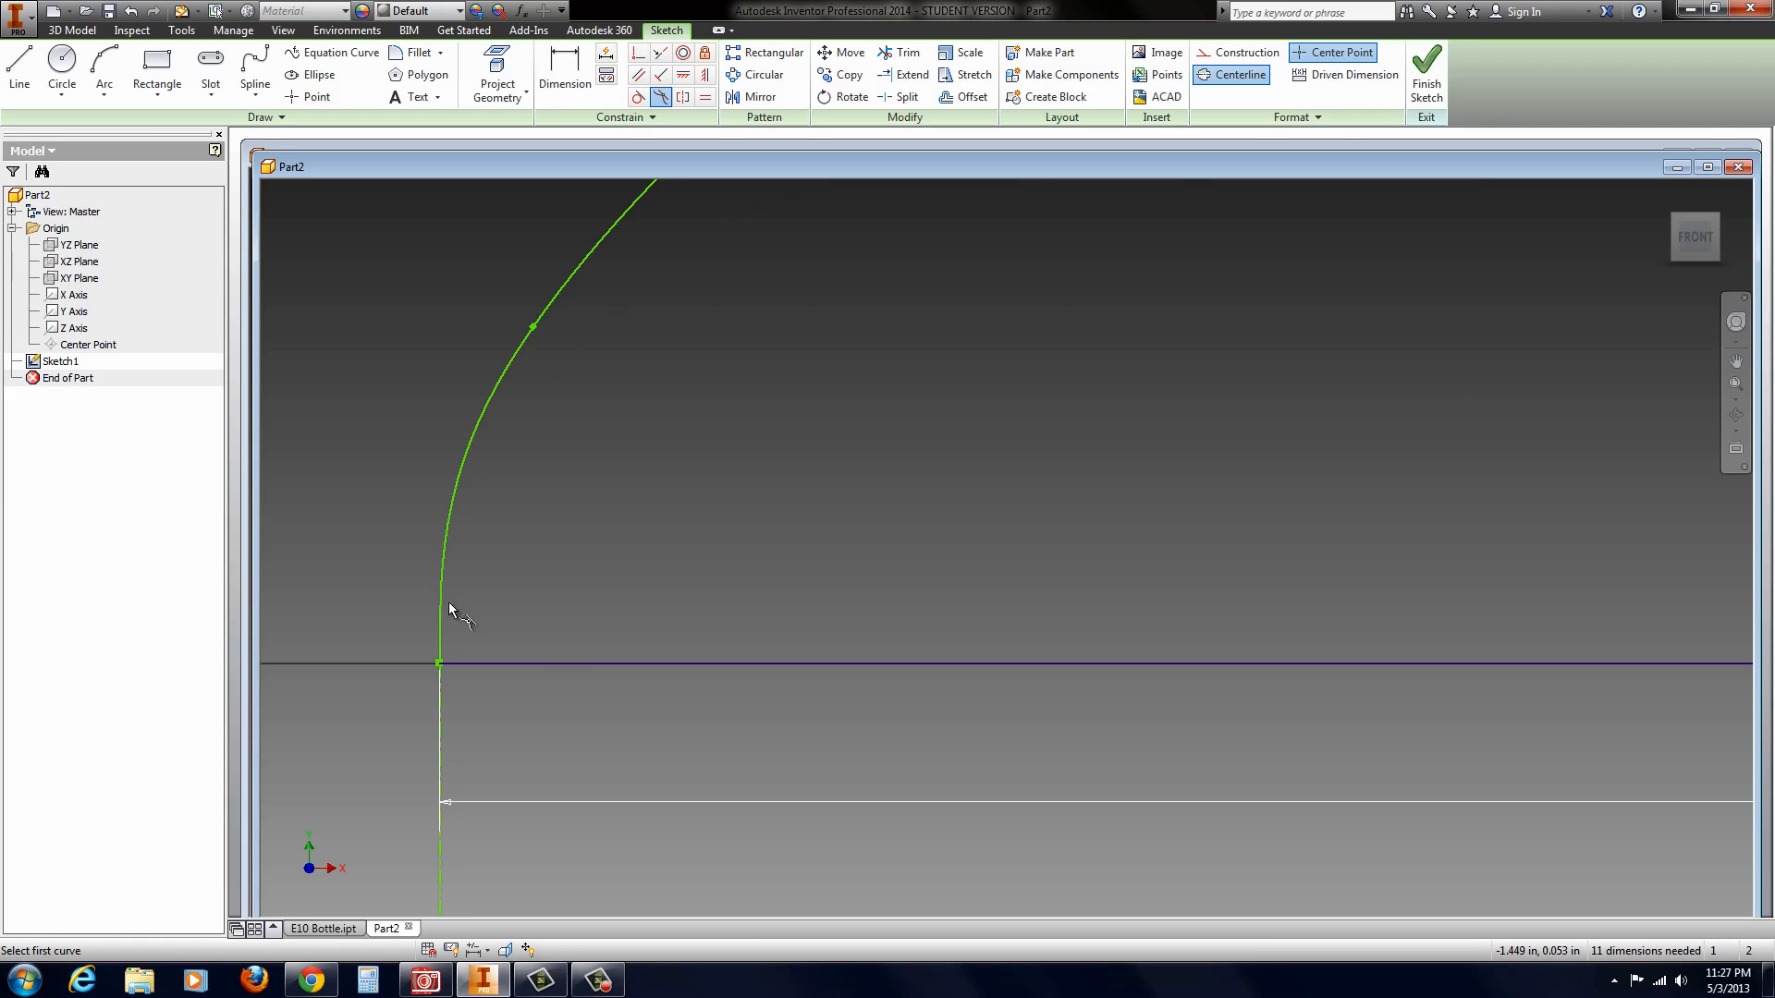
{"action": "scroll", "coordinate": [448, 602], "scroll_direction": "down", "scroll_amount": 3}
{"action": "scroll", "coordinate": [586, 640], "scroll_direction": "down", "scroll_amount": 2}
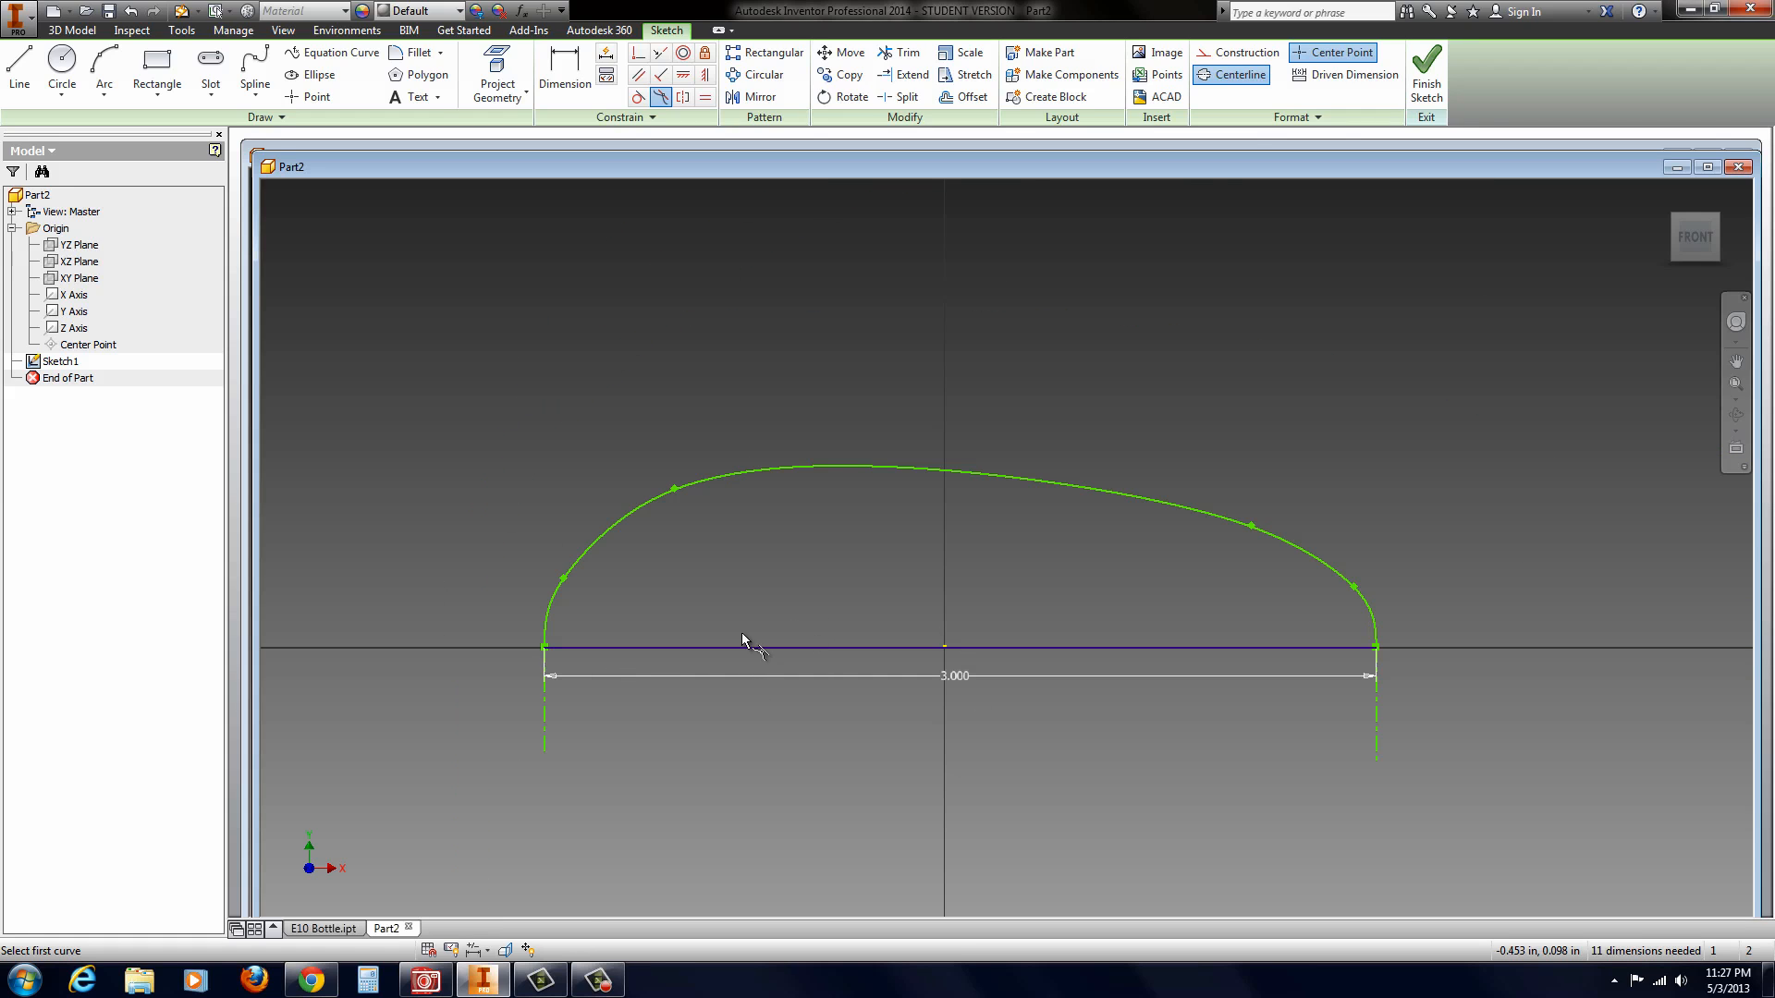
{"action": "key", "text": "Escape"}
{"action": "left_click_drag", "start_coordinate": [563, 582], "coordinate": [573, 564]}
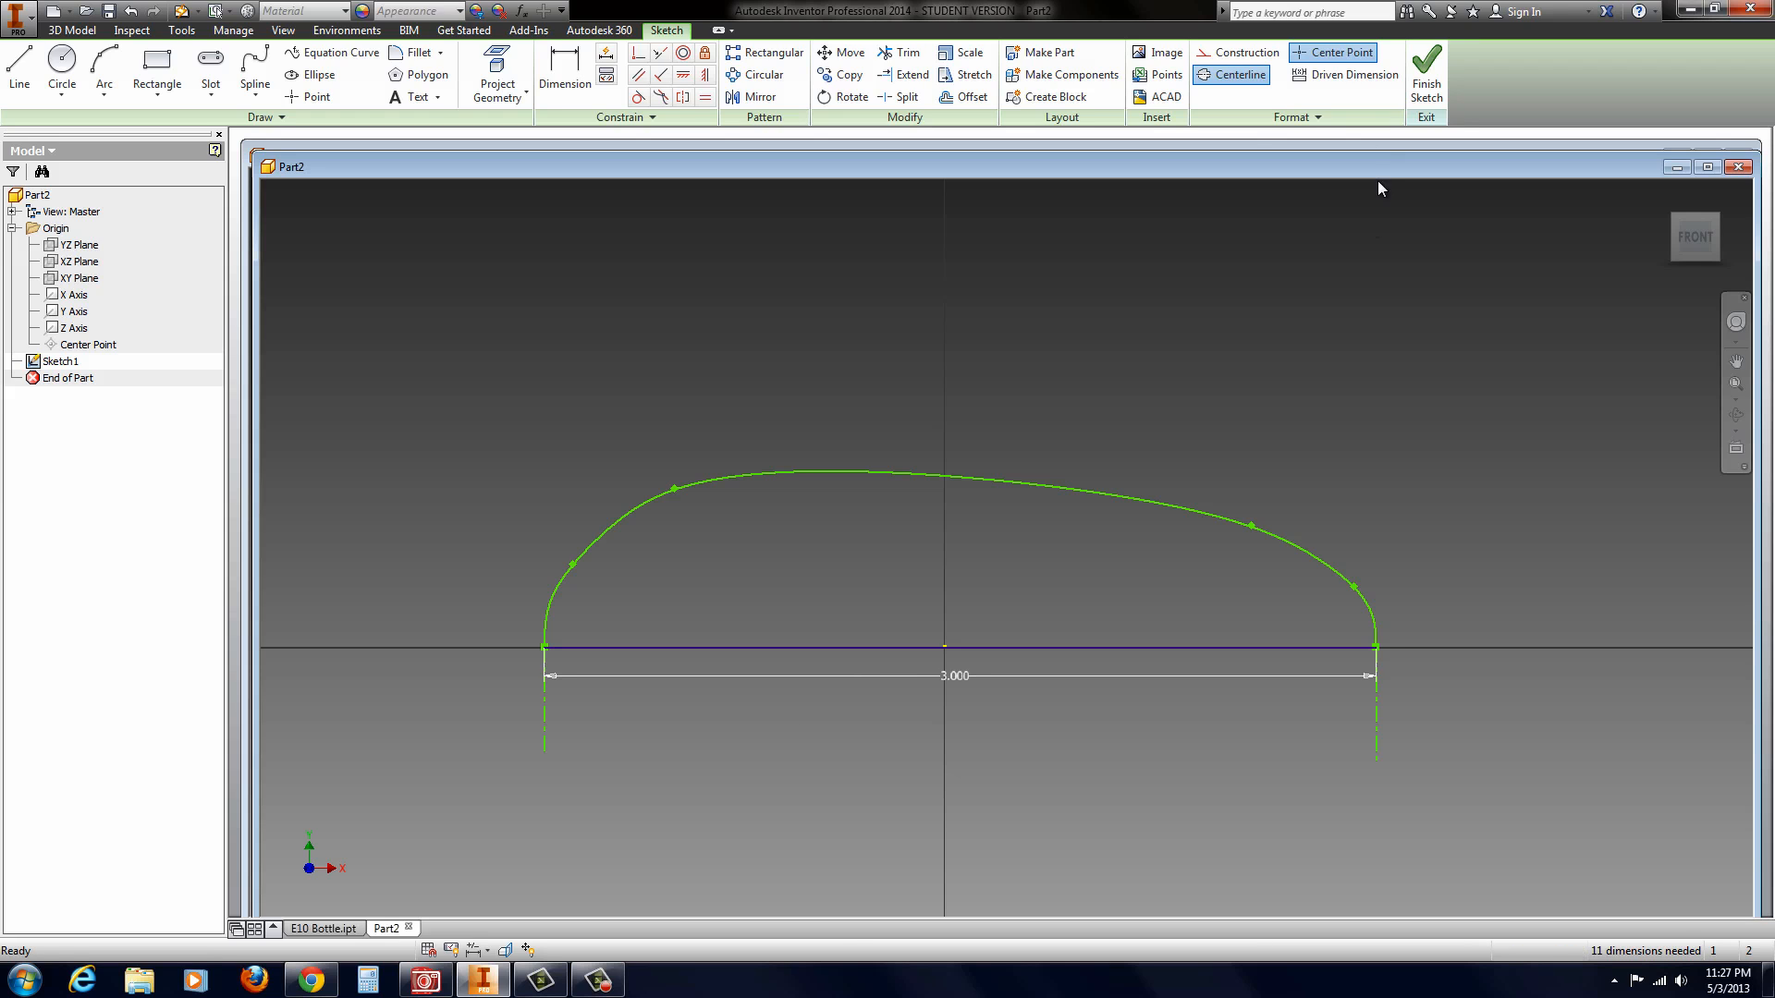
Step: Finish the base profile sketch and create a work plane offset from the XY plane
{"action": "left_click", "coordinate": [1429, 85]}
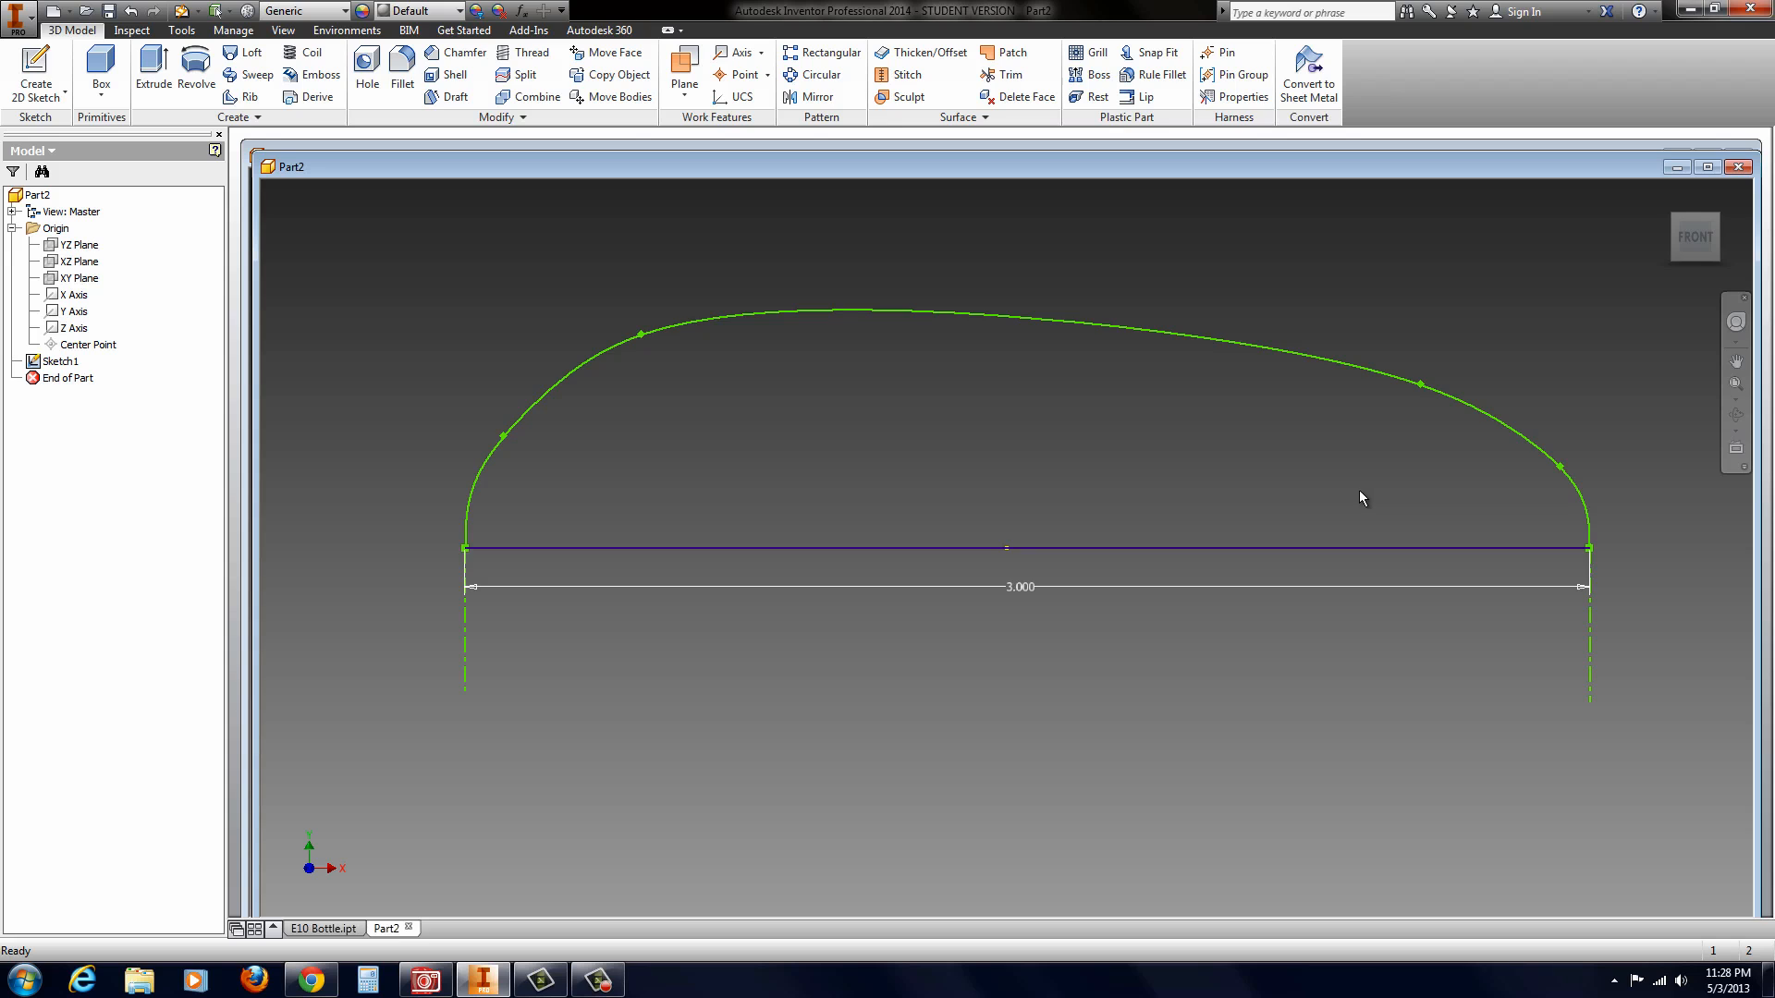
{"action": "scroll", "coordinate": [1347, 604], "scroll_direction": "down", "scroll_amount": 3}
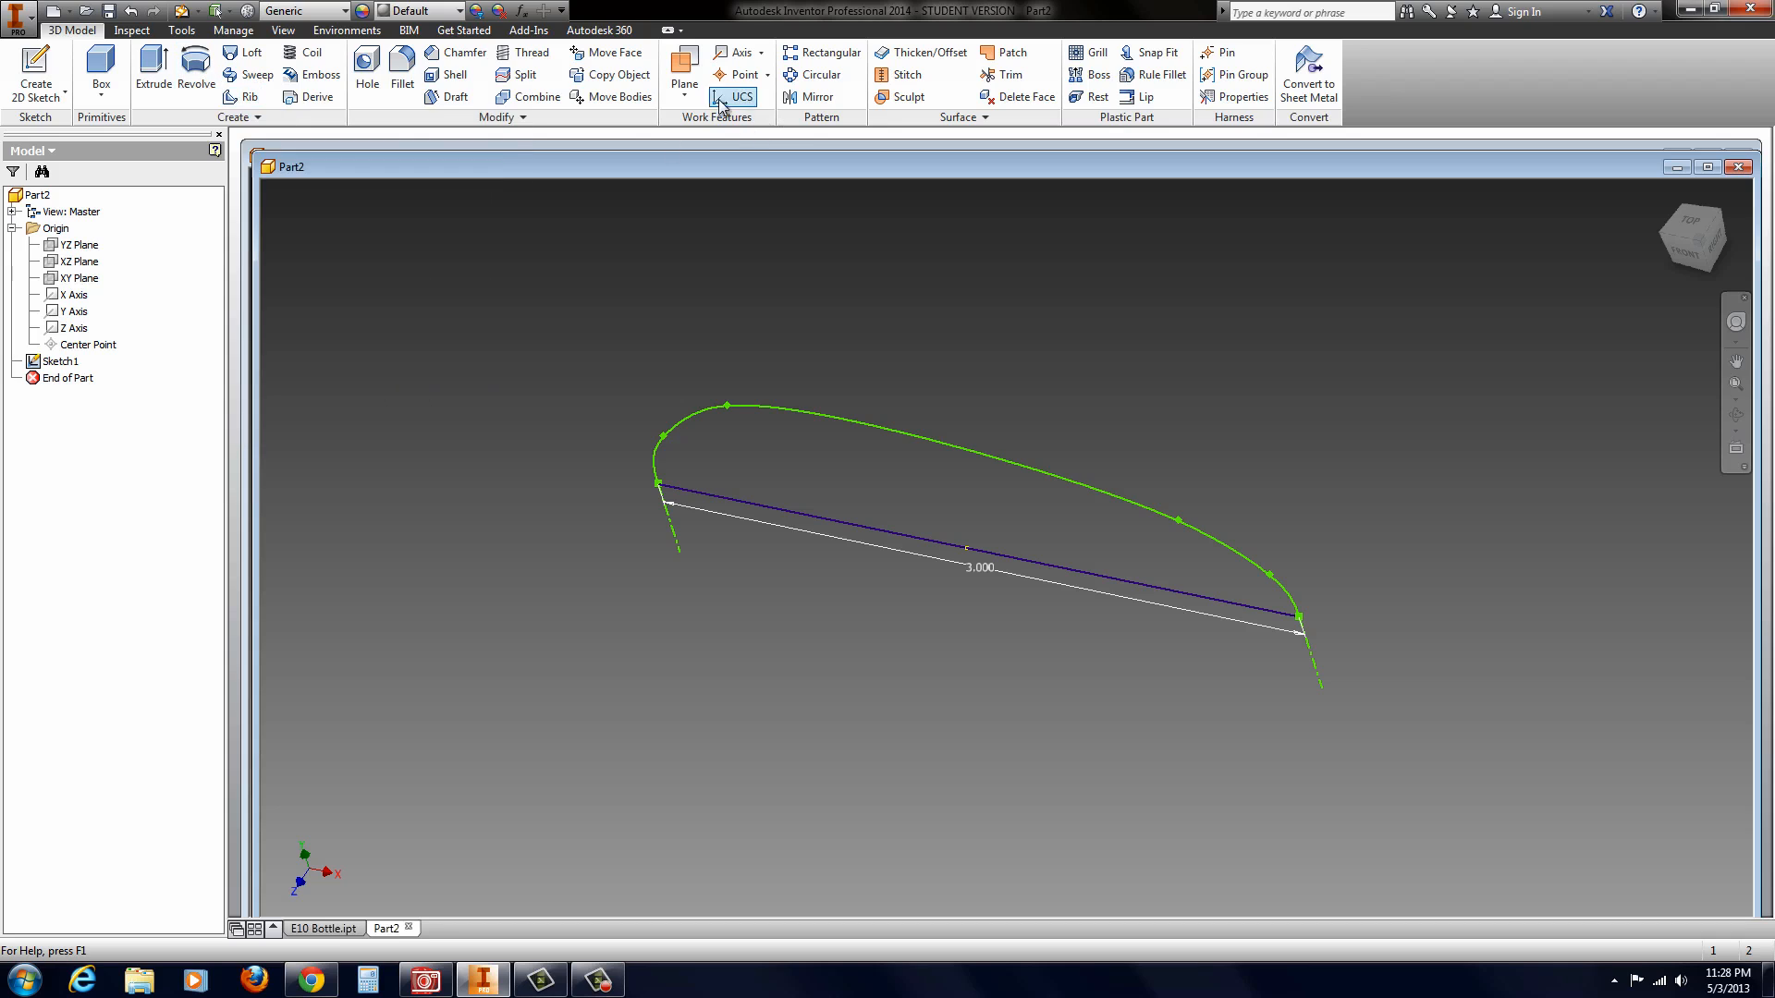
{"action": "left_click", "coordinate": [682, 100]}
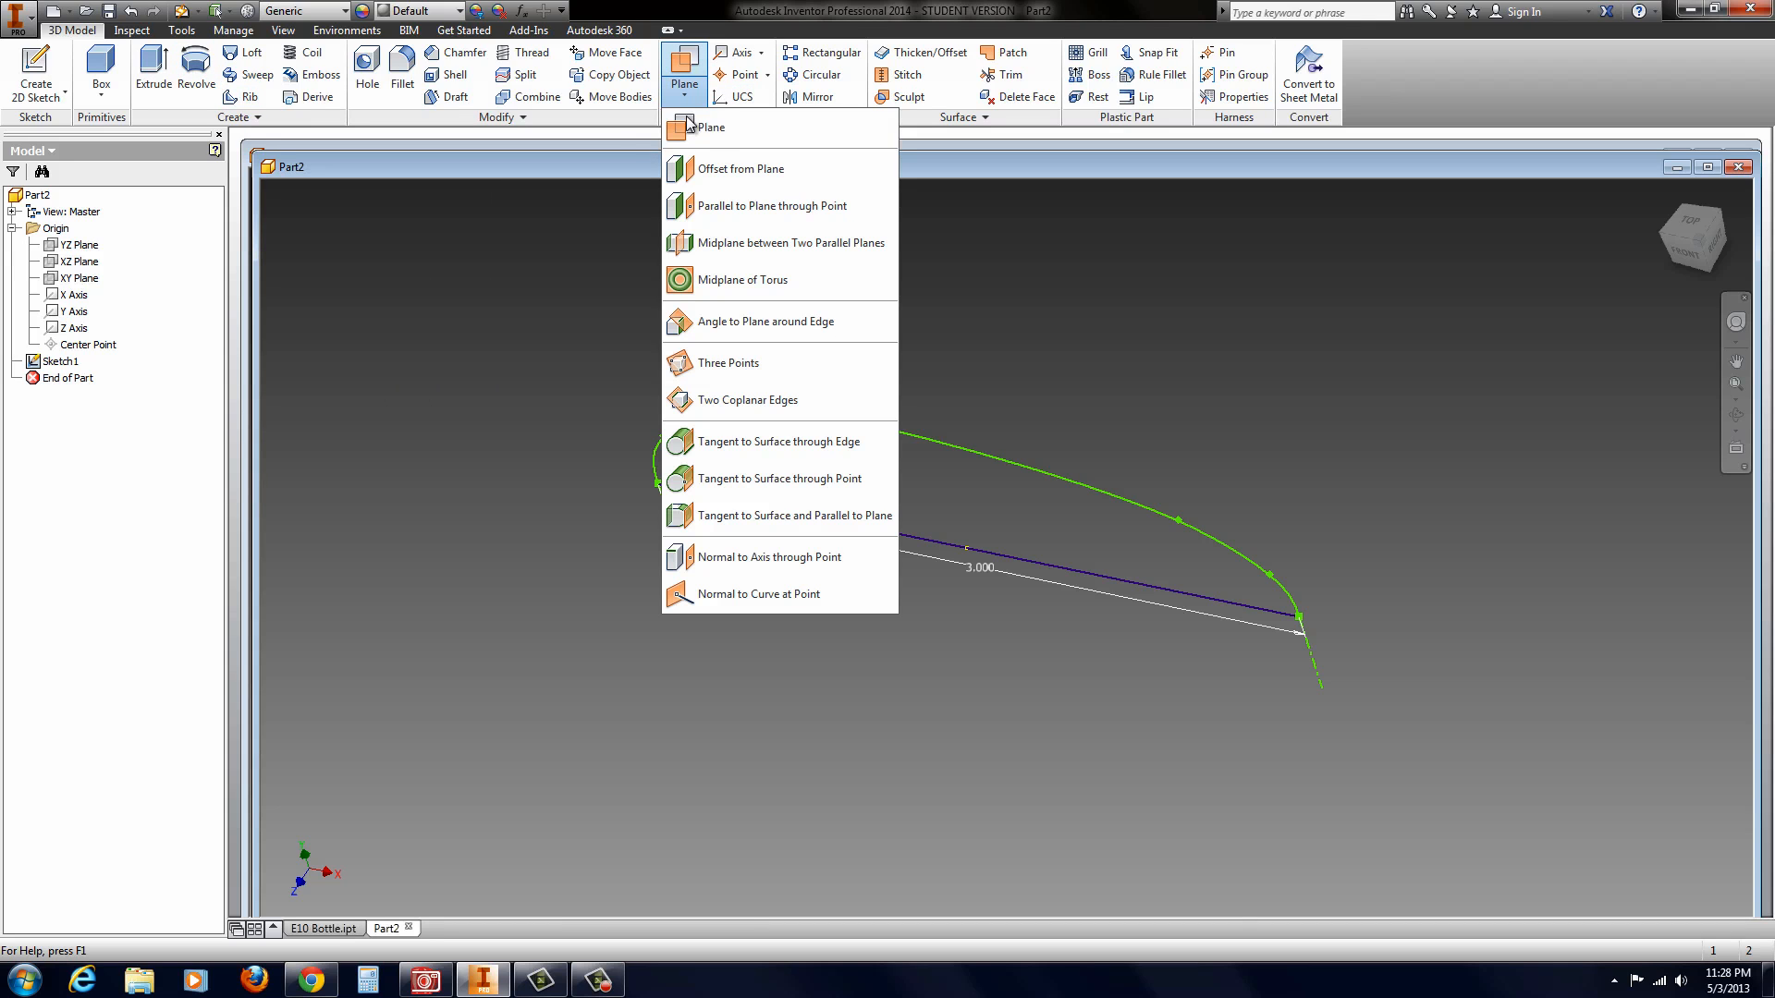
{"action": "left_click", "coordinate": [695, 168]}
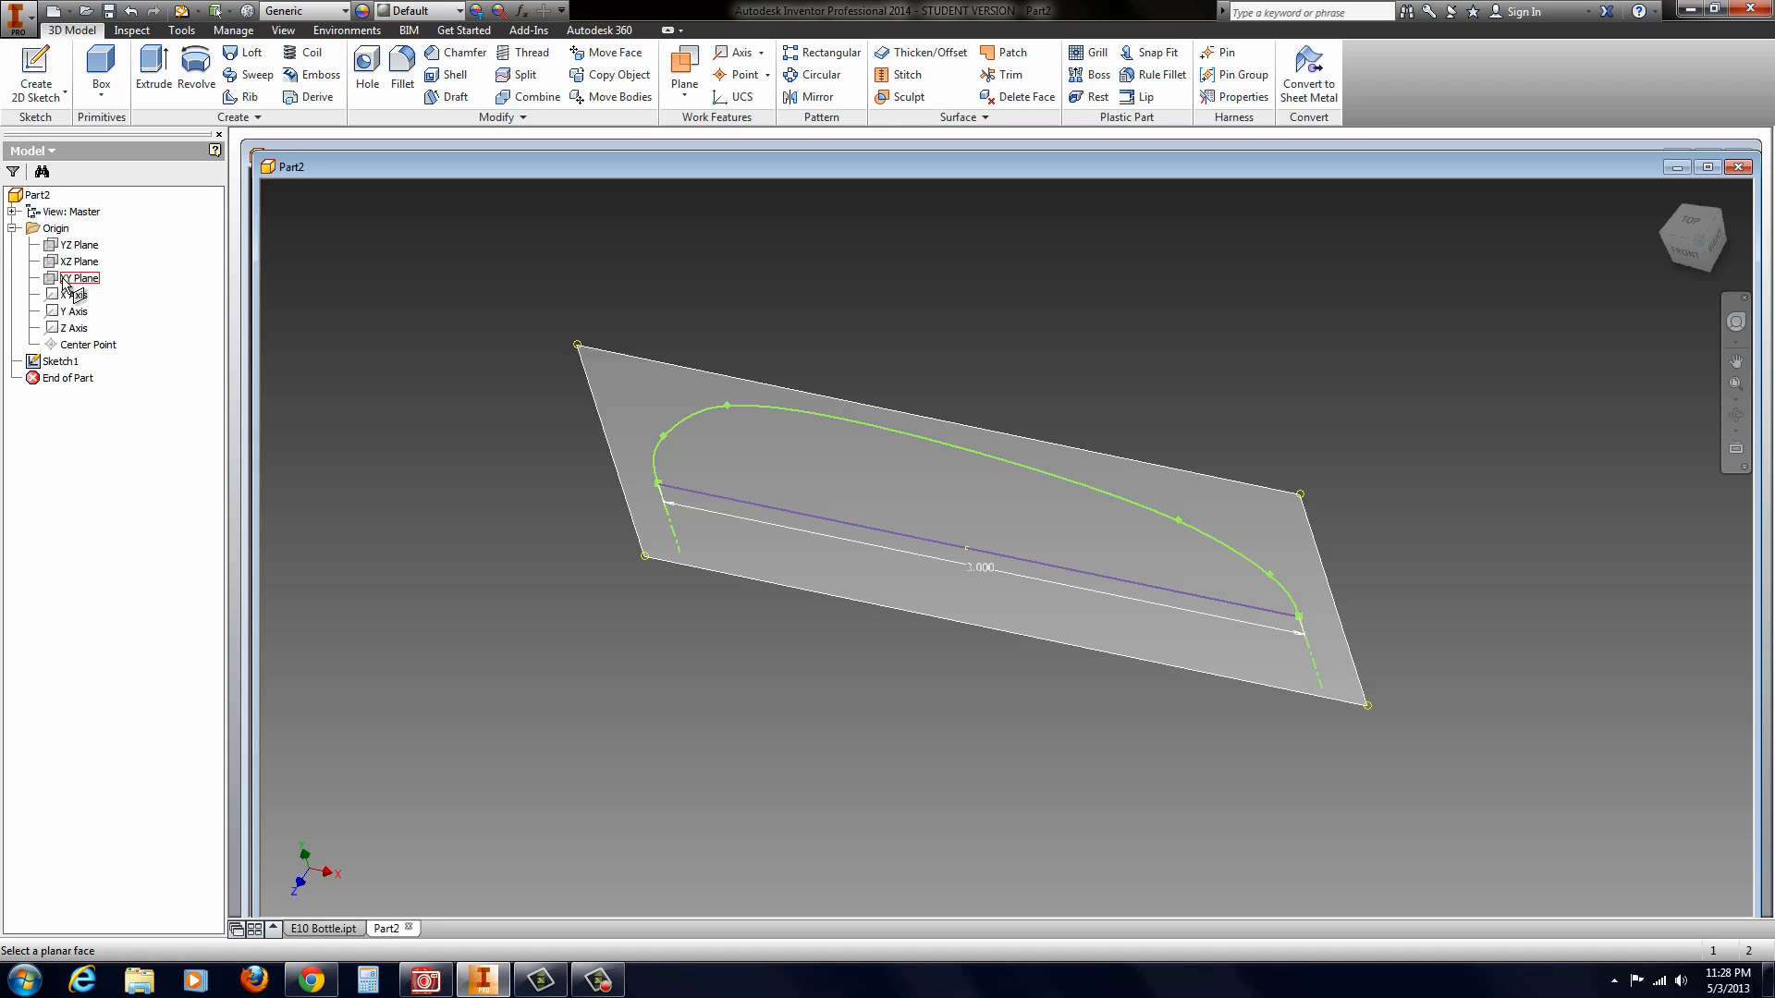
{"action": "left_click", "coordinate": [63, 283]}
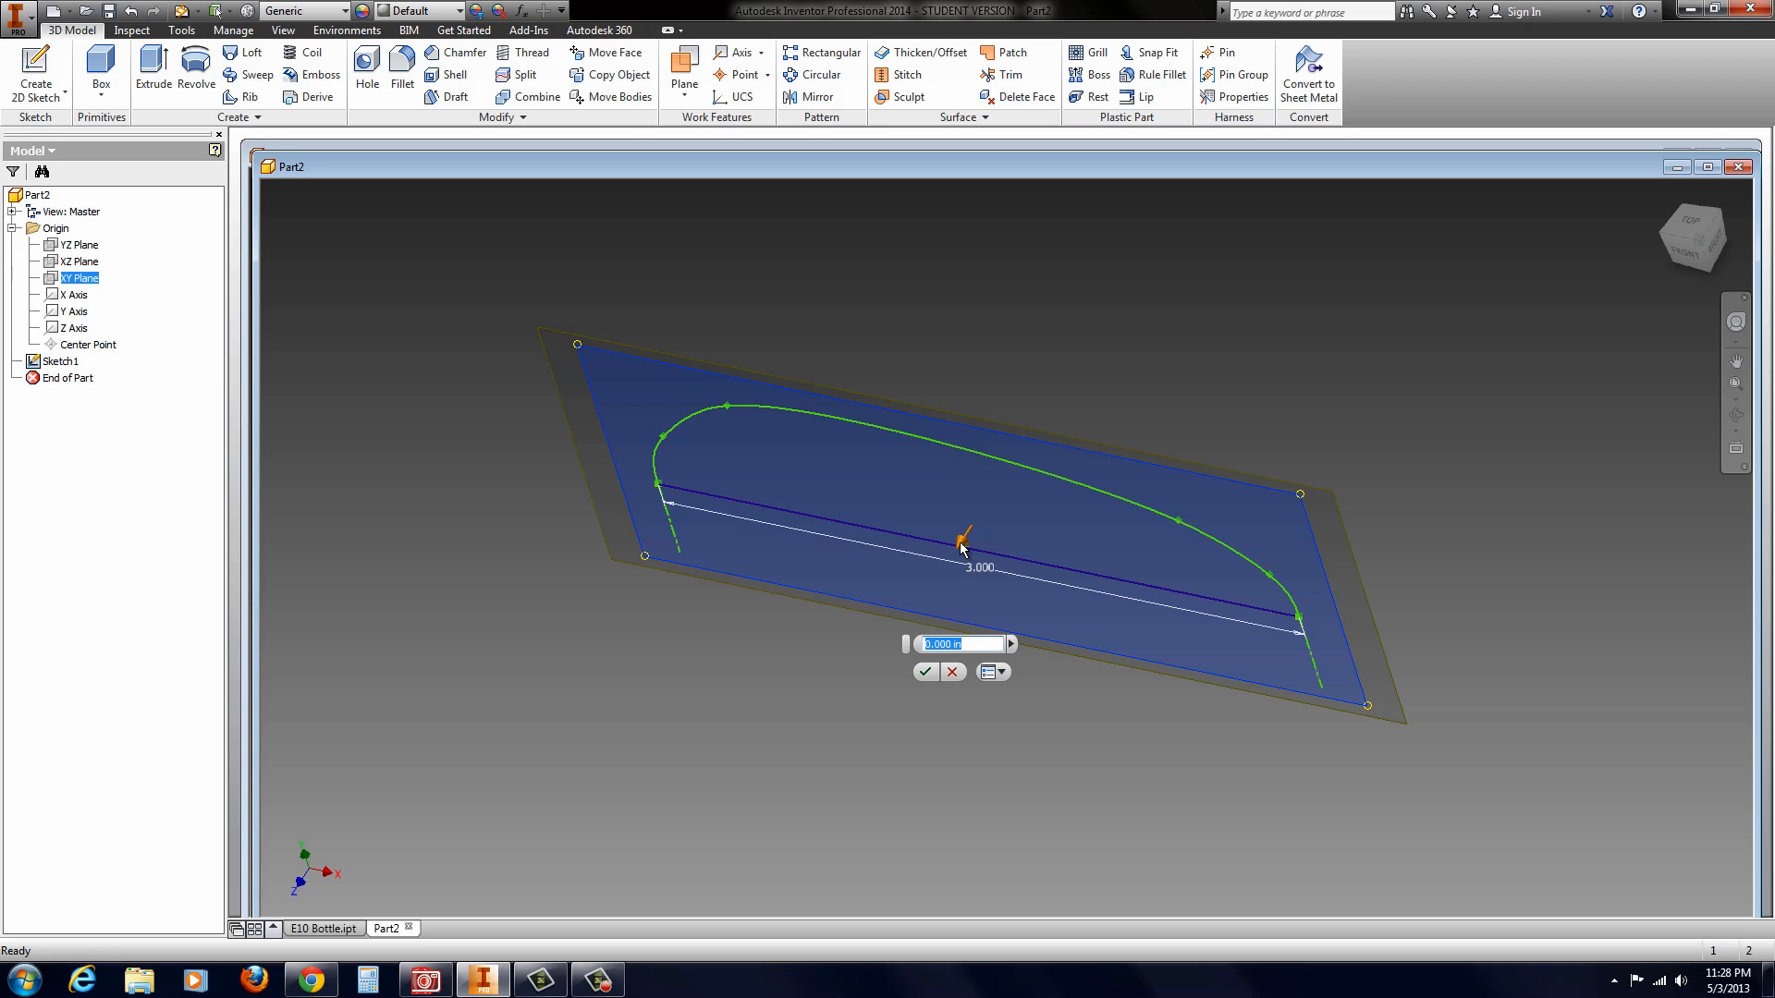
{"action": "left_click_drag", "start_coordinate": [962, 547], "coordinate": [1111, 385]}
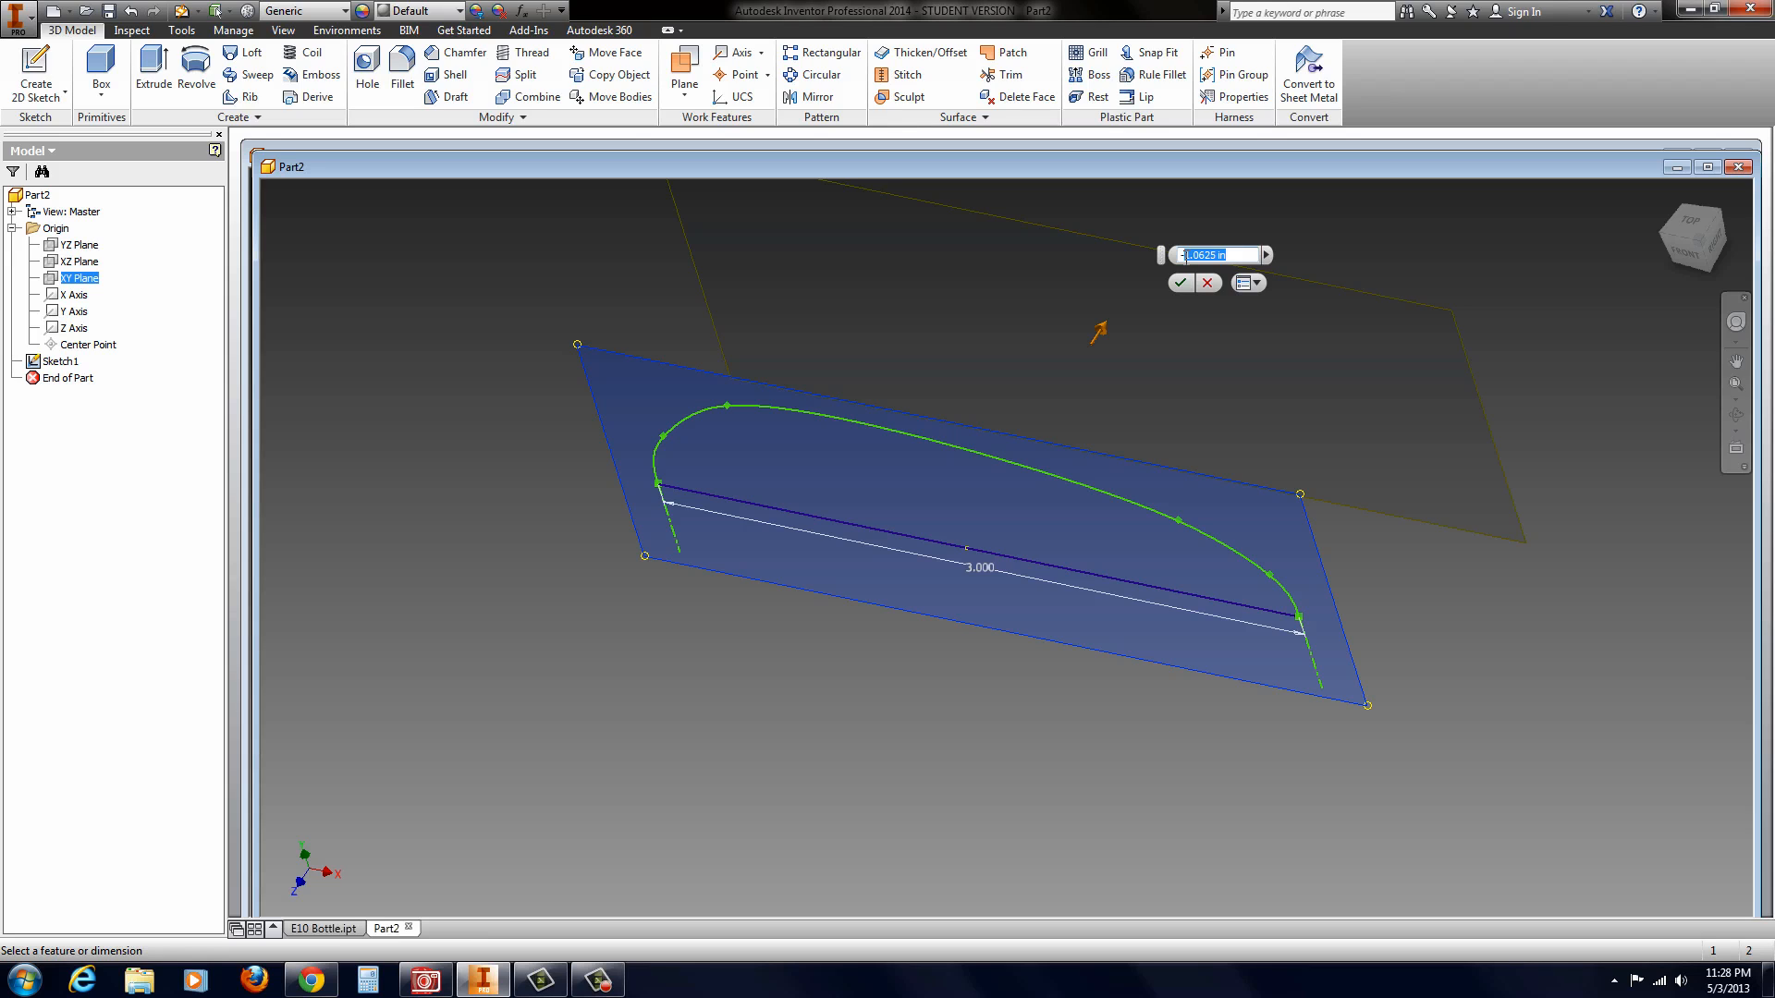
{"action": "key", "text": "Return"}
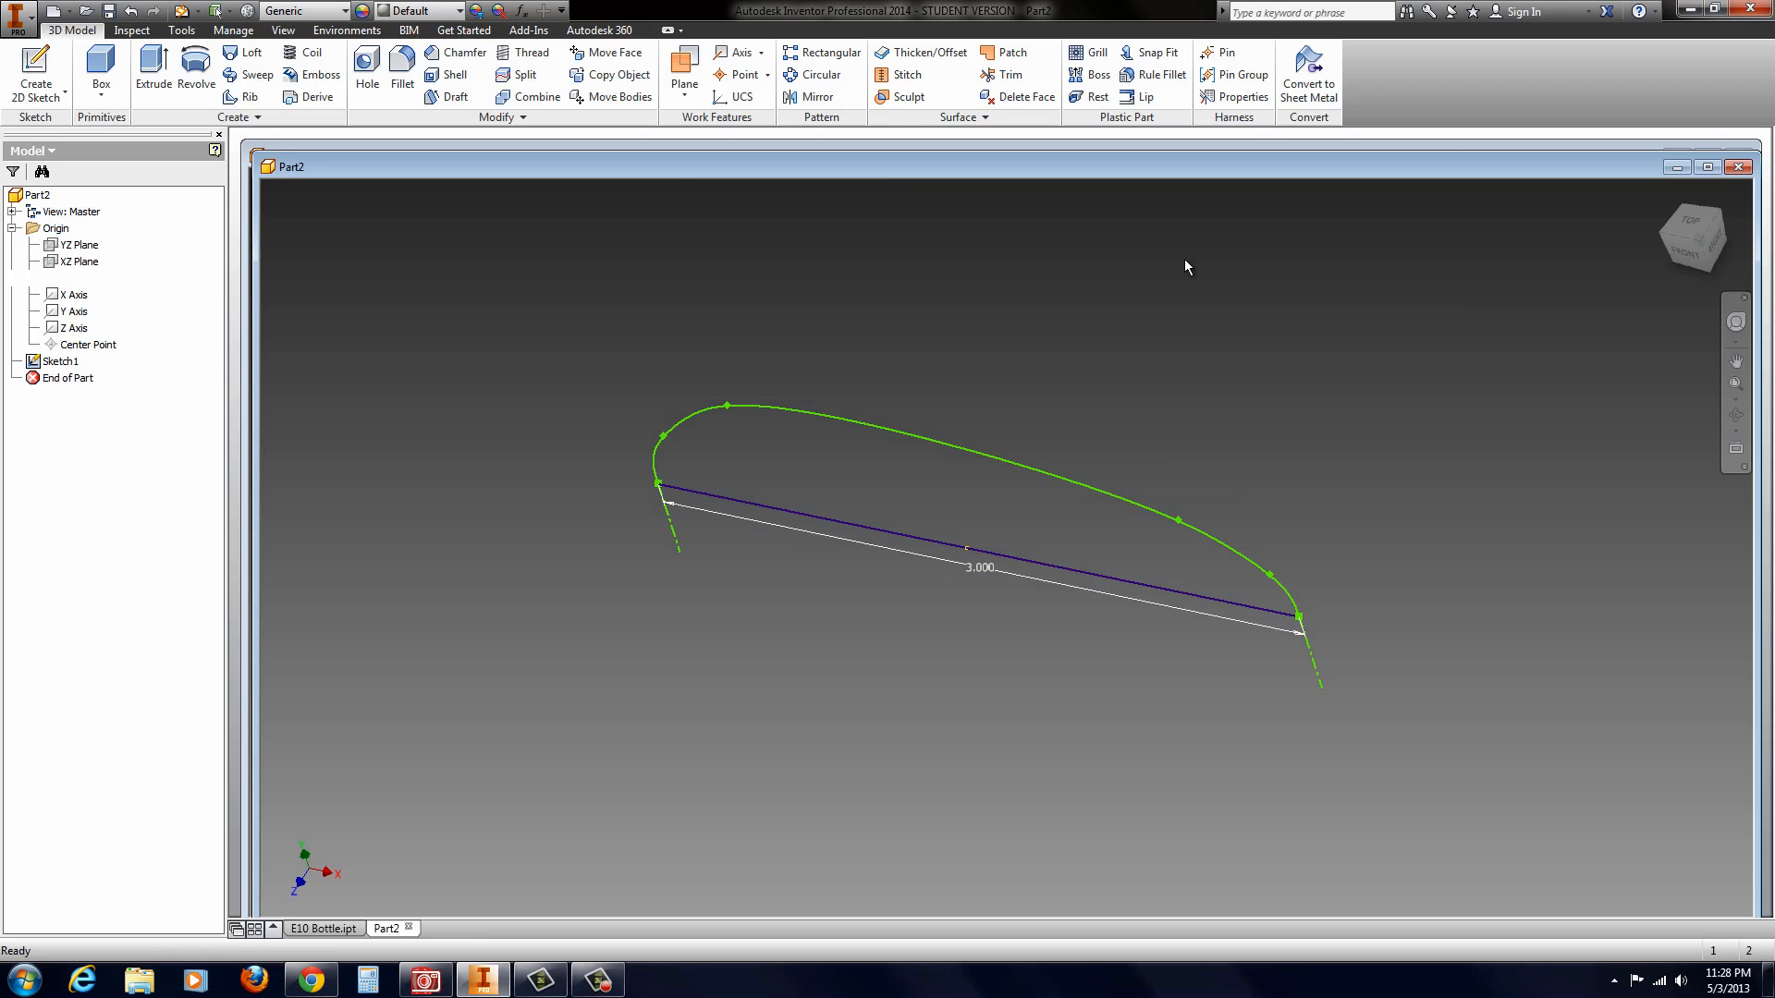
Step: Set the new work plane's offset from the XY plane to -4 in
{"action": "scroll", "coordinate": [1070, 527], "scroll_direction": "down", "scroll_amount": 4}
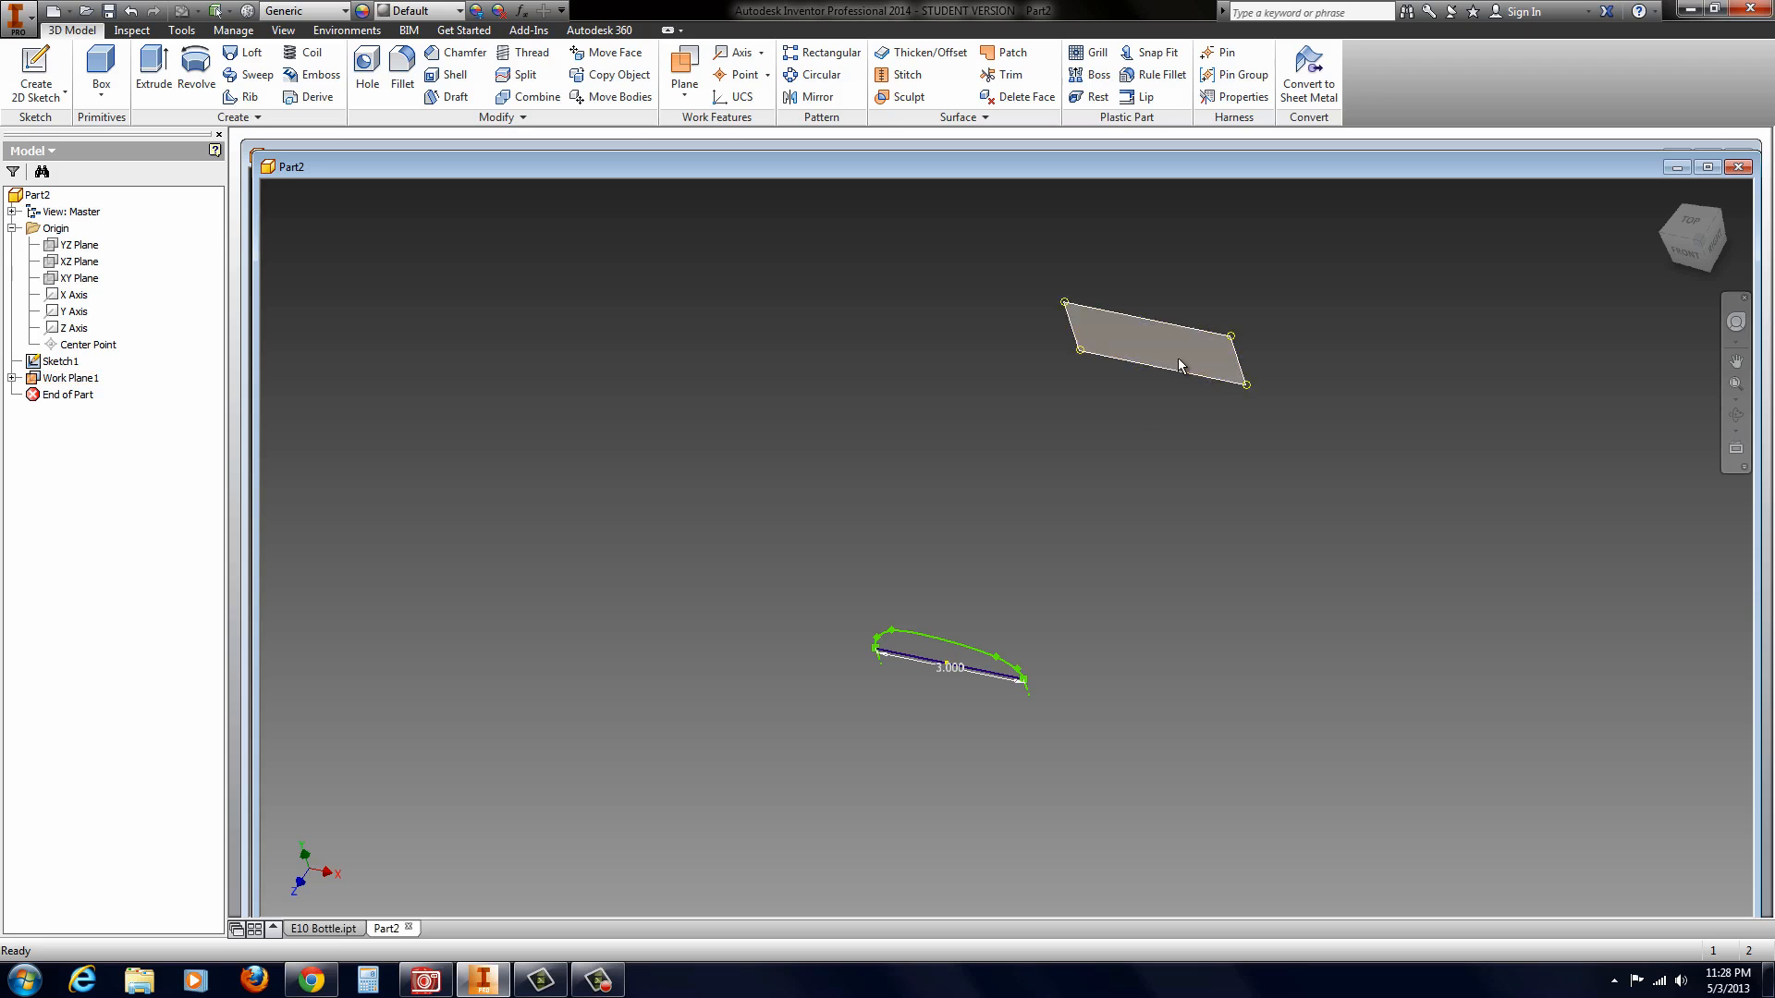
{"action": "left_click_drag", "start_coordinate": [1165, 334], "coordinate": [1064, 459]}
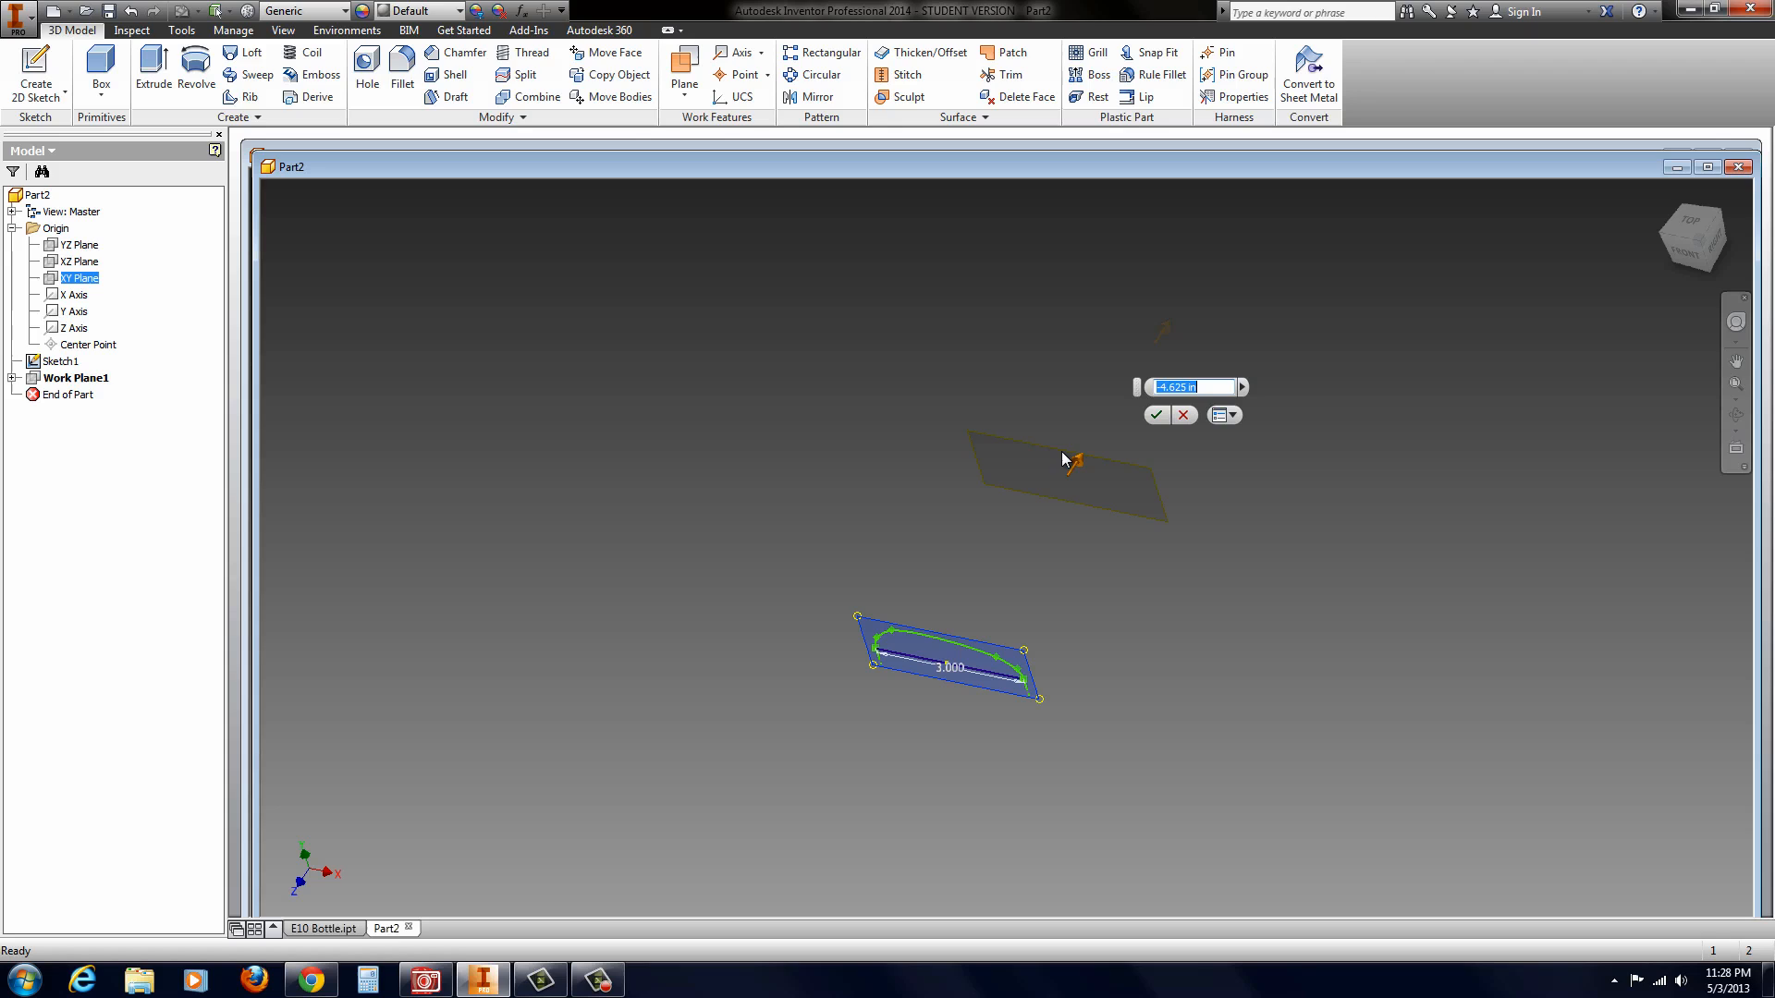
{"action": "double_click", "coordinate": [1192, 387]}
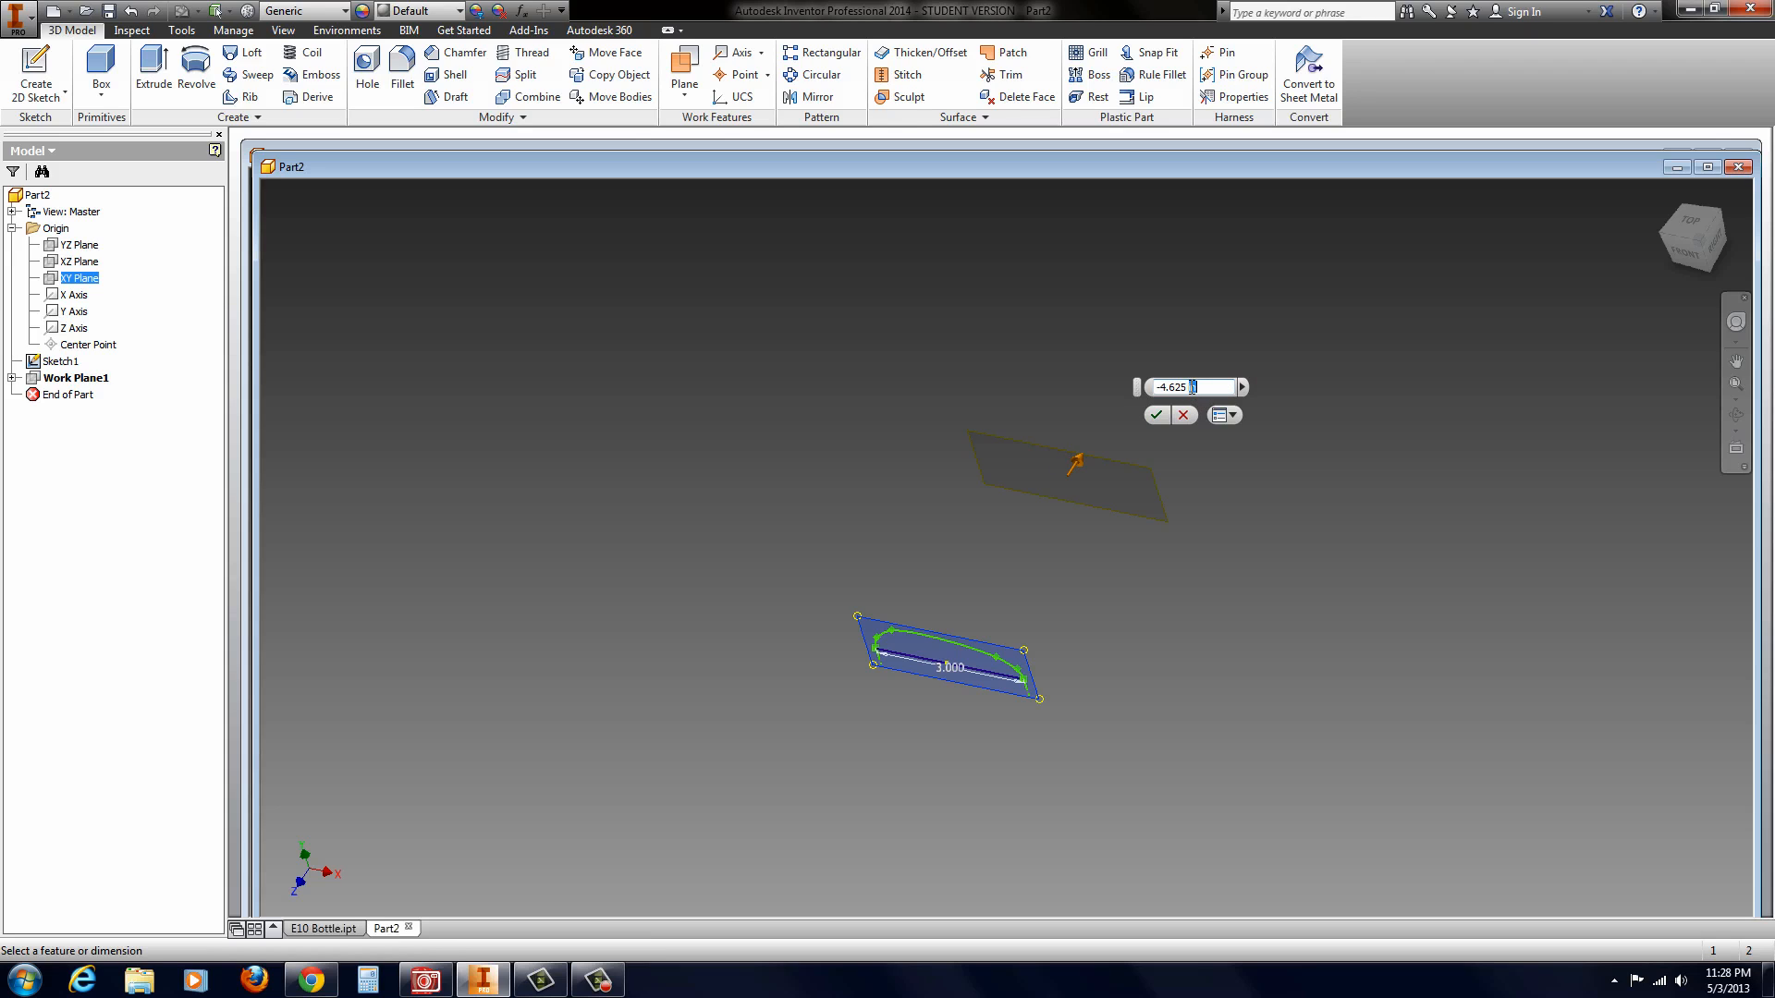
{"action": "left_click_drag", "start_coordinate": [1207, 393], "coordinate": [1111, 393]}
{"action": "type", "text": "-4.5"}
{"action": "key", "text": "Return"}
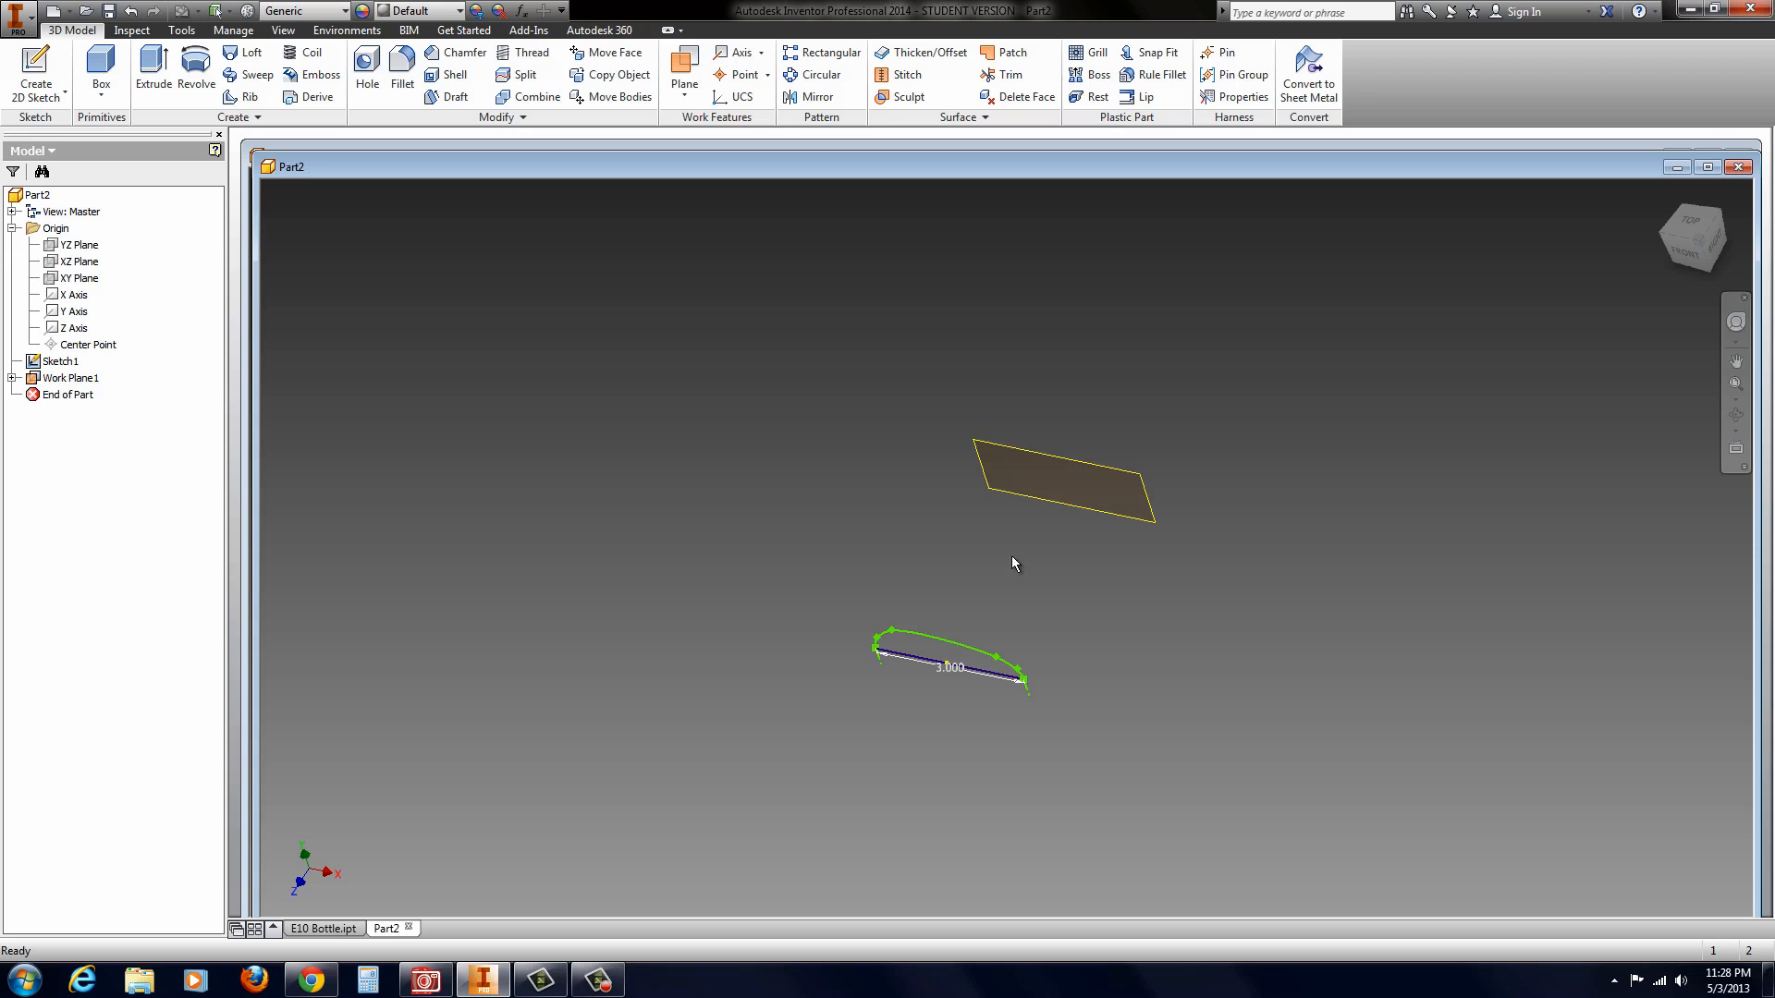
Step: Start a sketch on the offset work plane and draw a horizontal line about 1.26 in long through the origin, along the base line
{"action": "left_click", "coordinate": [1052, 472]}
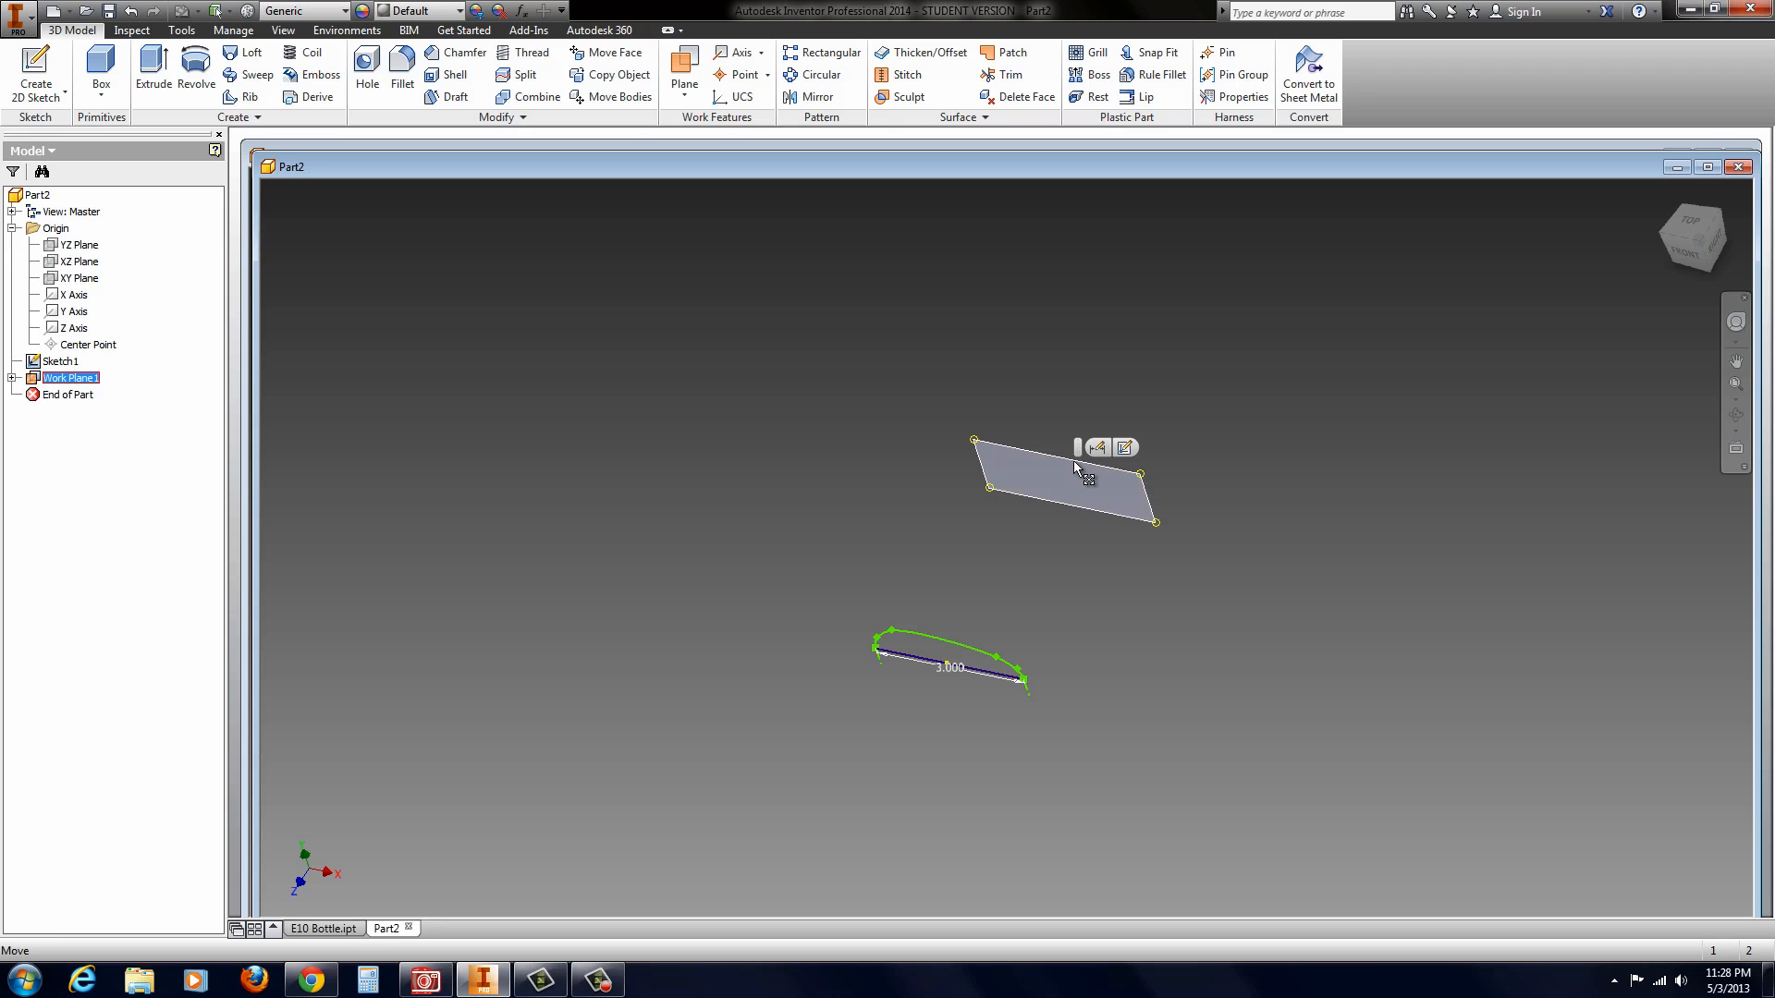
{"action": "left_click", "coordinate": [1124, 451]}
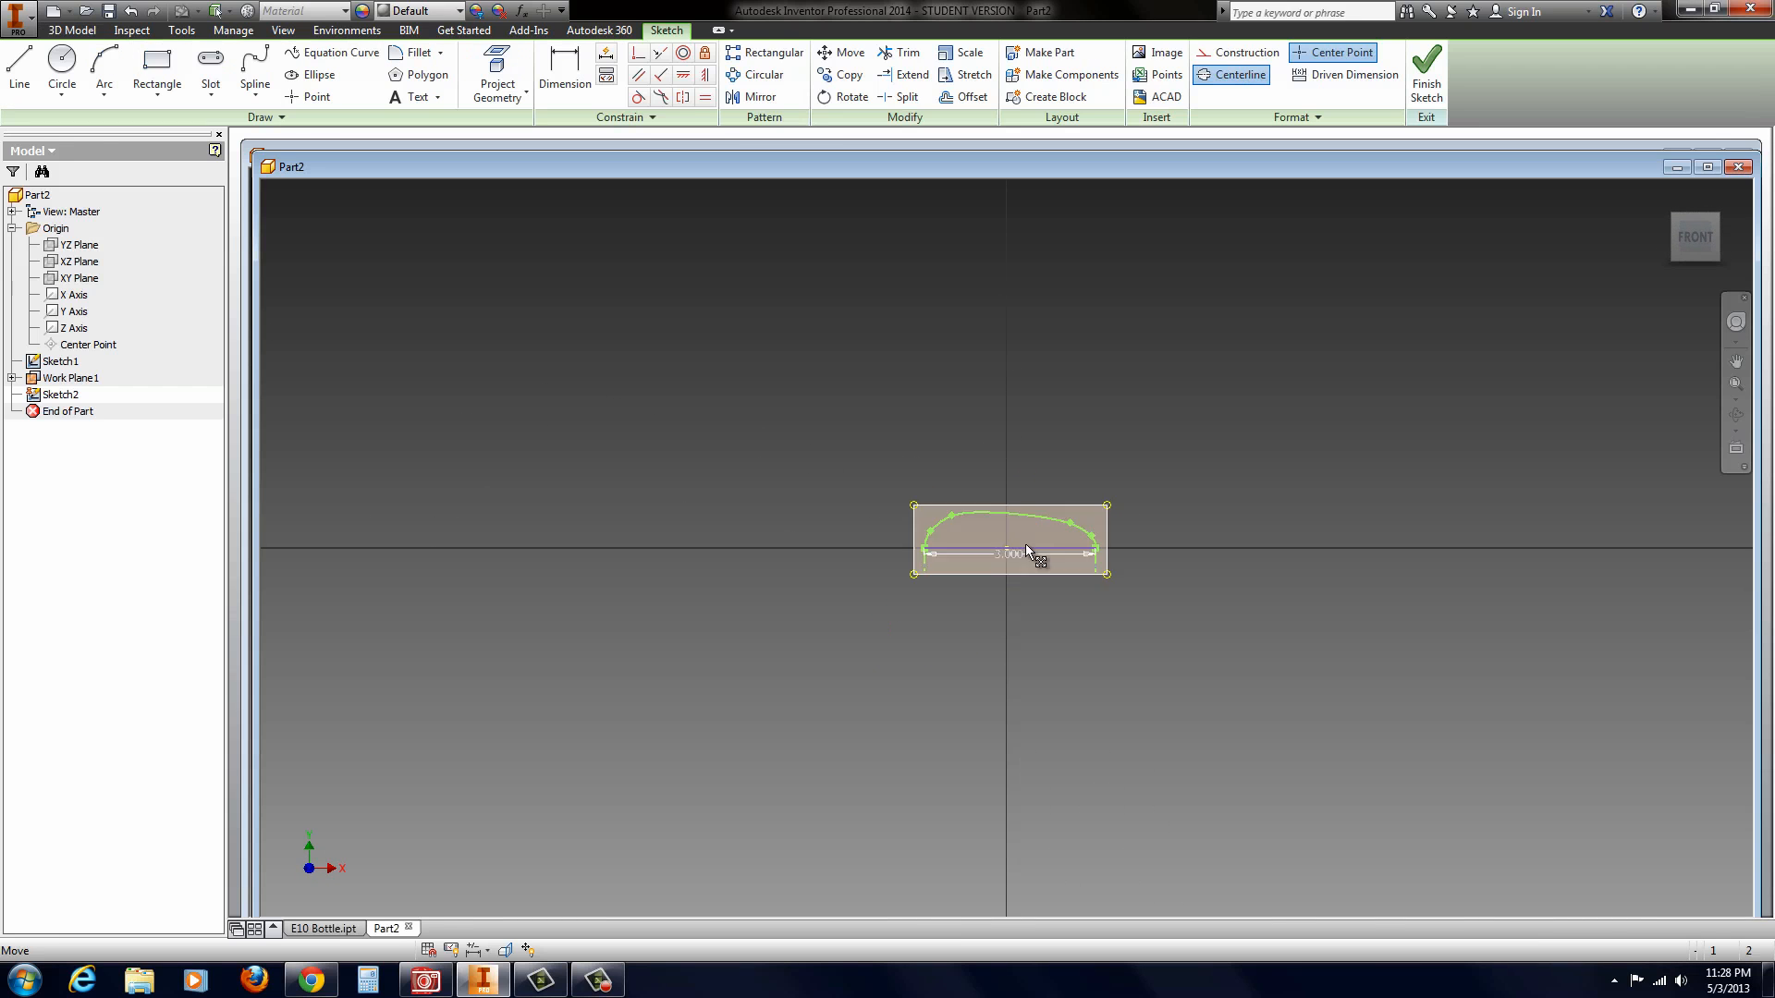
{"action": "scroll", "coordinate": [1028, 524], "scroll_direction": "up", "scroll_amount": 3}
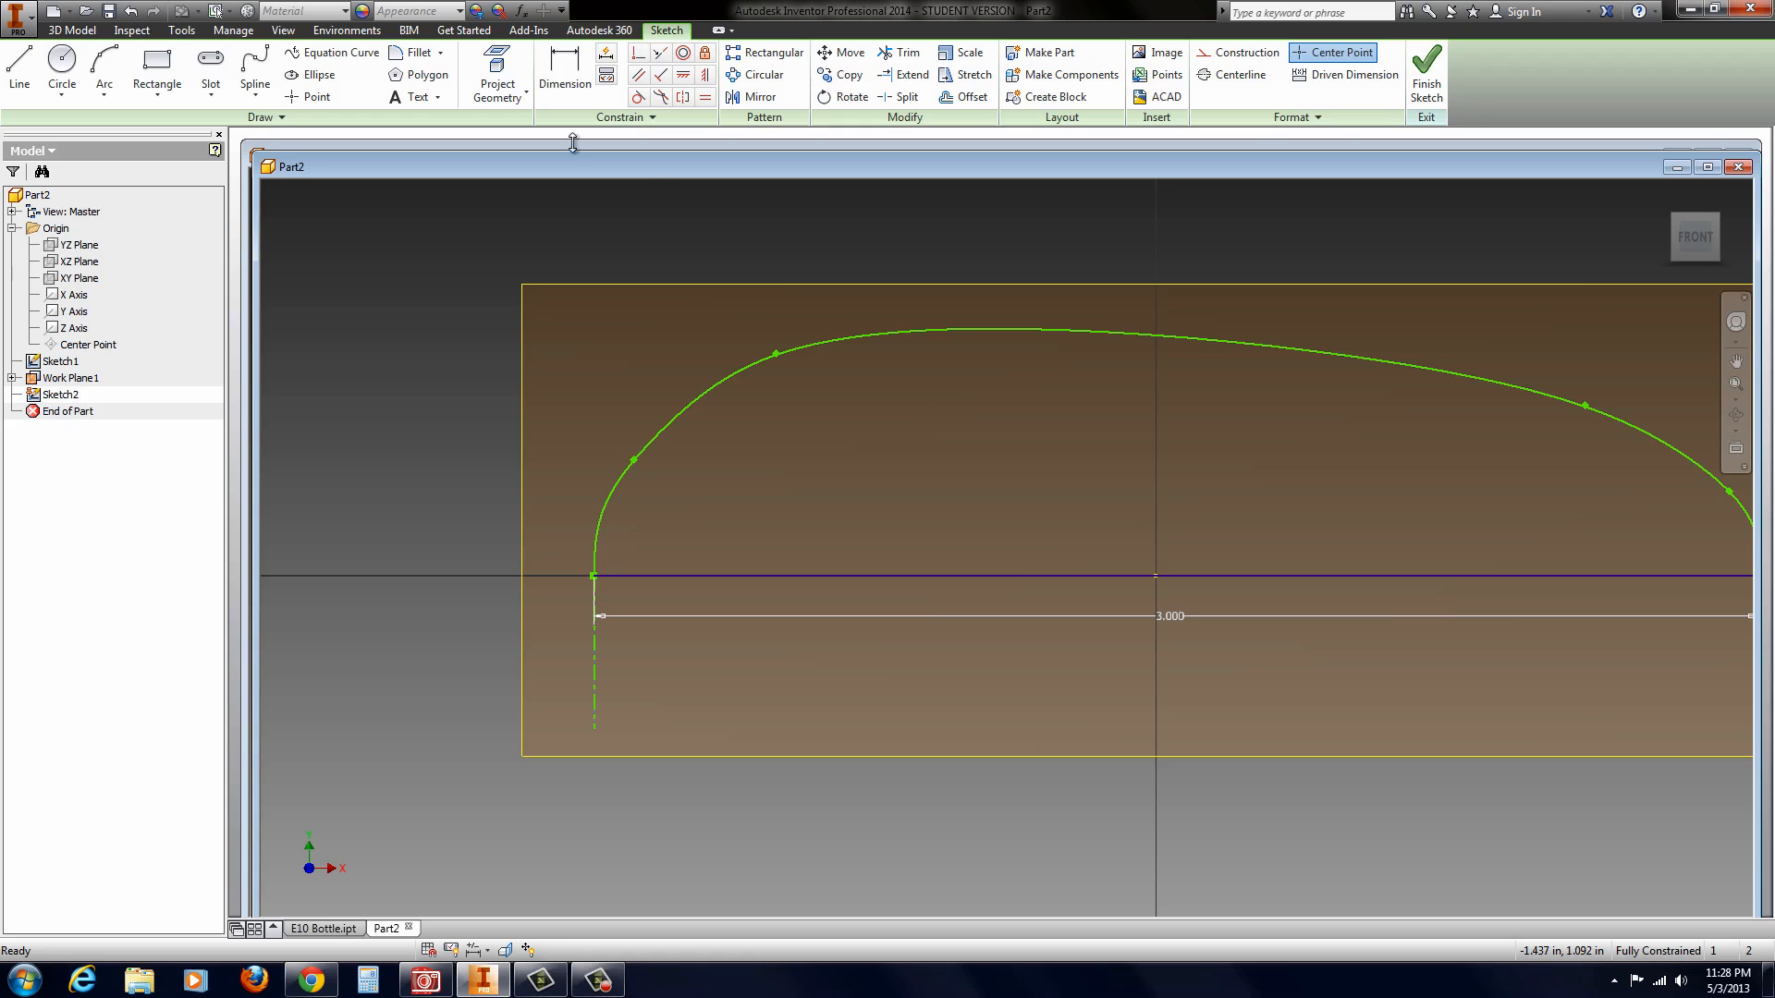
{"action": "left_click", "coordinate": [19, 69]}
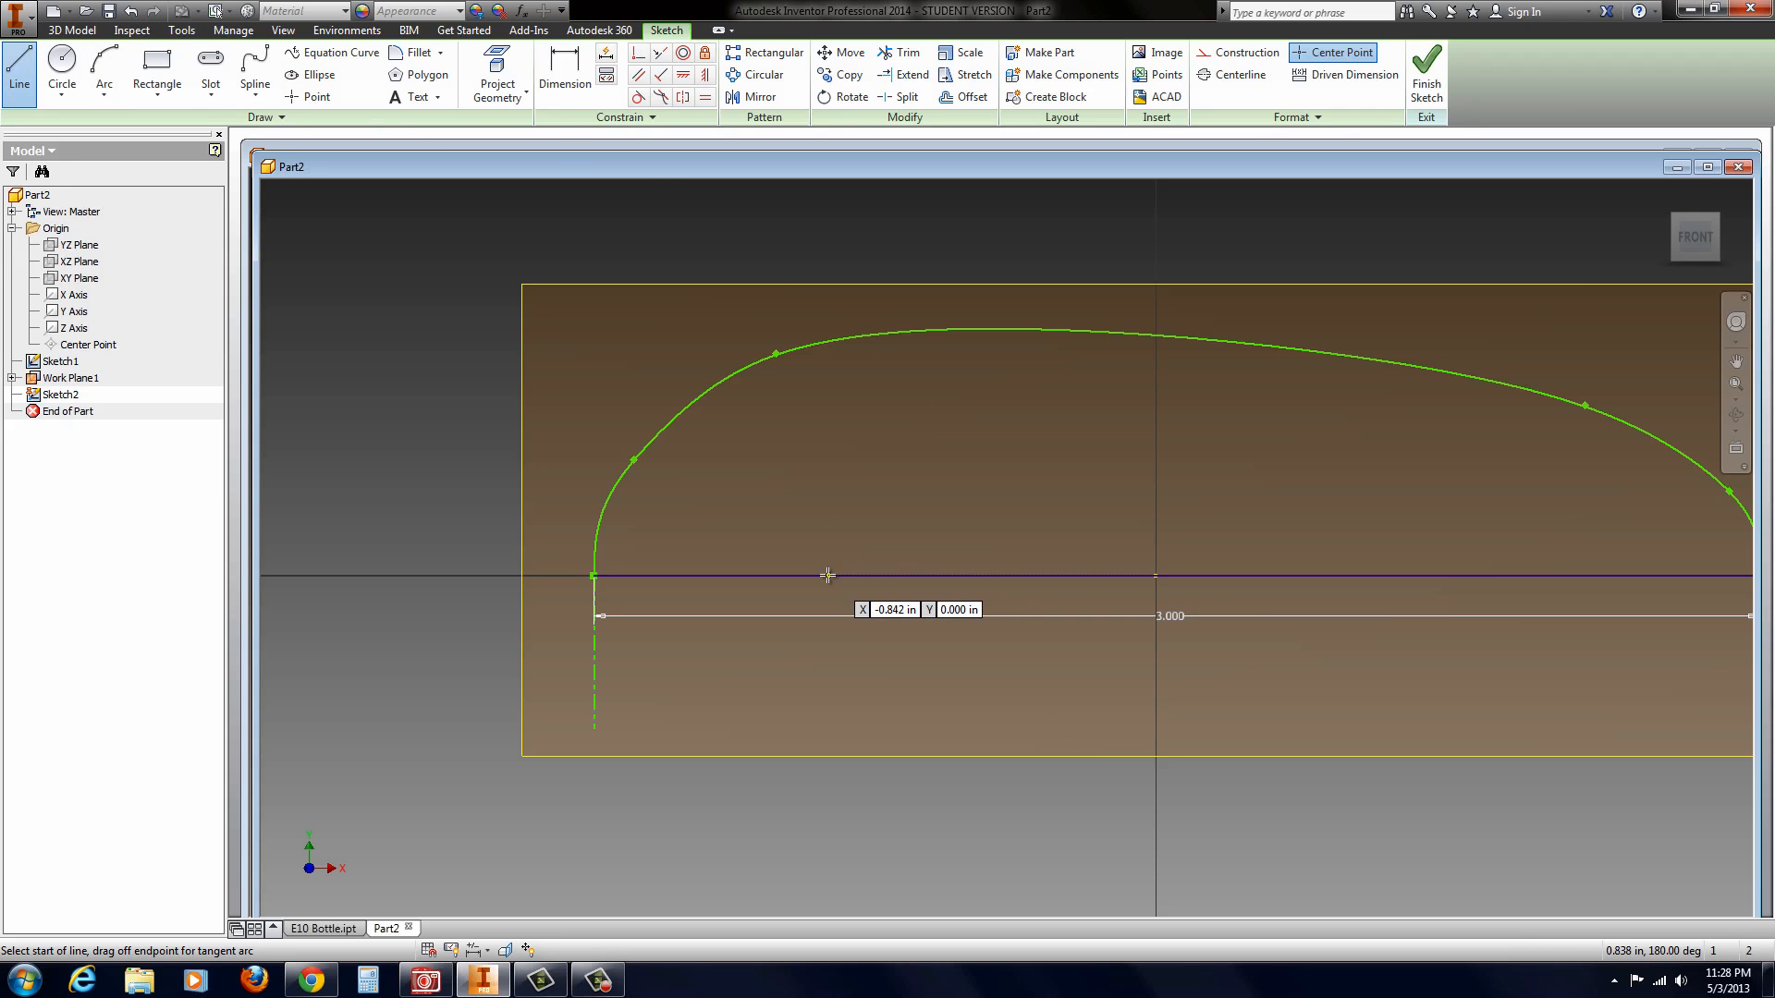
{"action": "left_click", "coordinate": [1156, 576]}
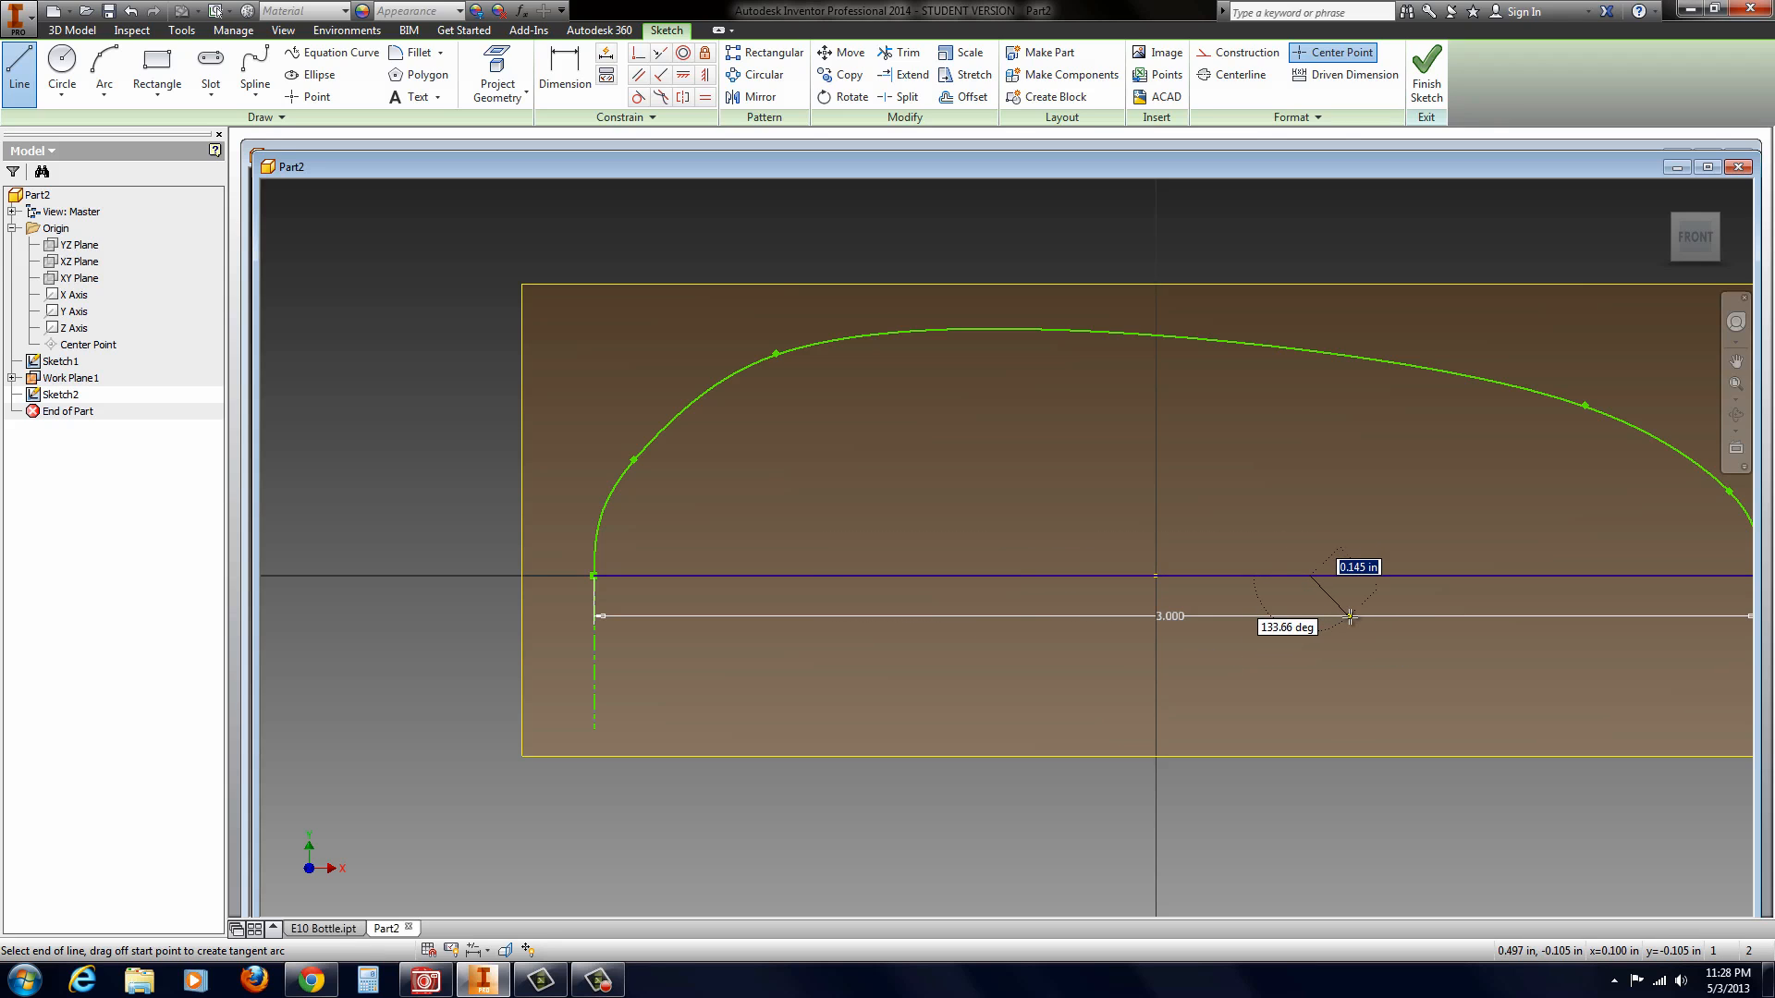
{"action": "key", "text": "Escape"}
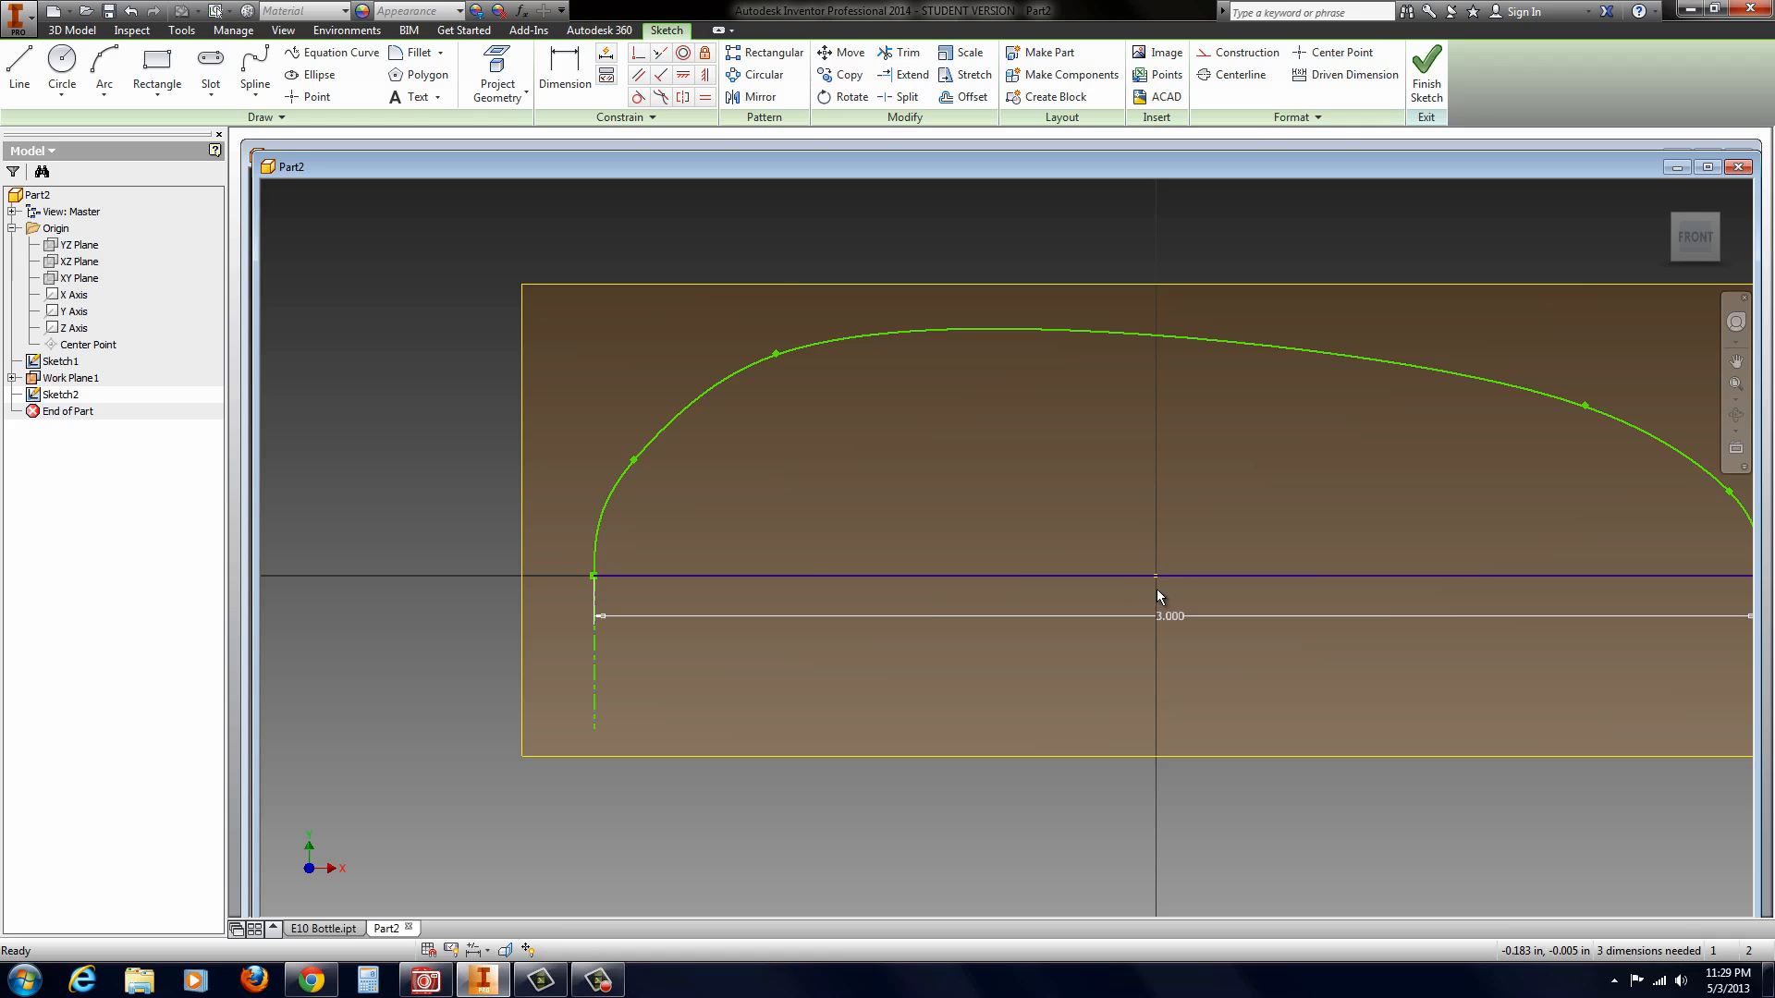
Step: Apply a Coincident constraint between the new horizontal line and the sketch's origin point
{"action": "left_click", "coordinate": [638, 52]}
{"action": "left_click", "coordinate": [1095, 577]}
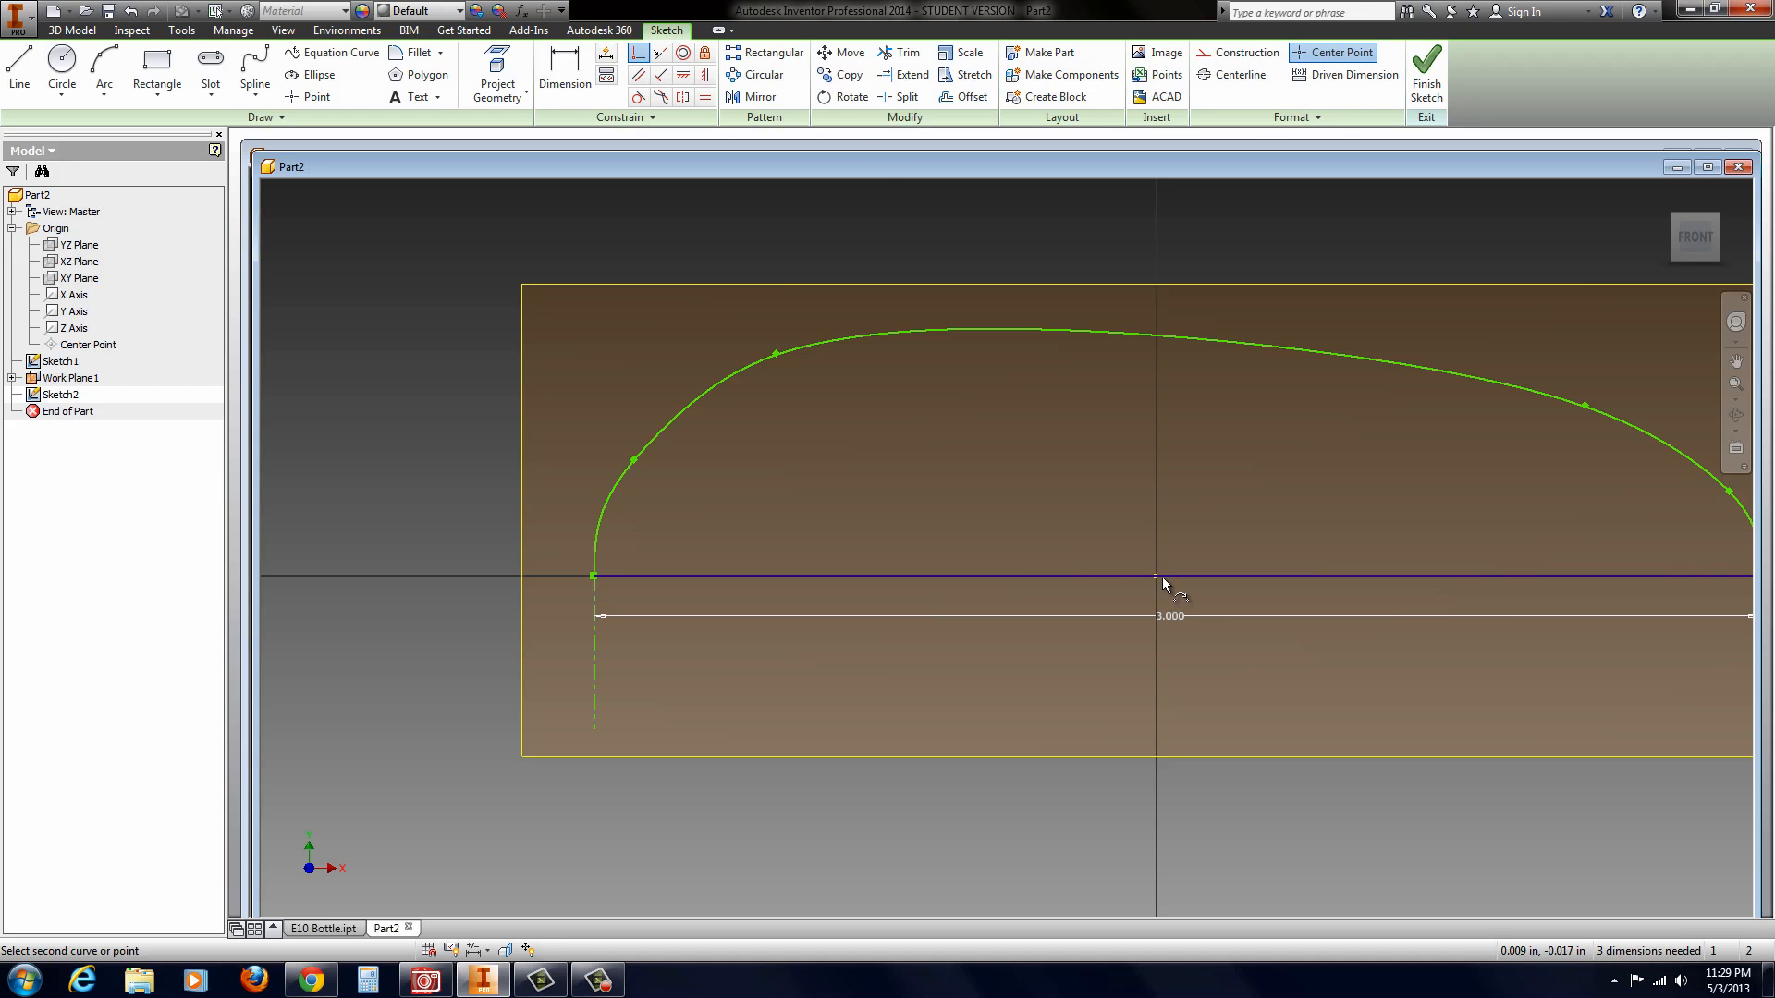
{"action": "left_click", "coordinate": [1155, 576]}
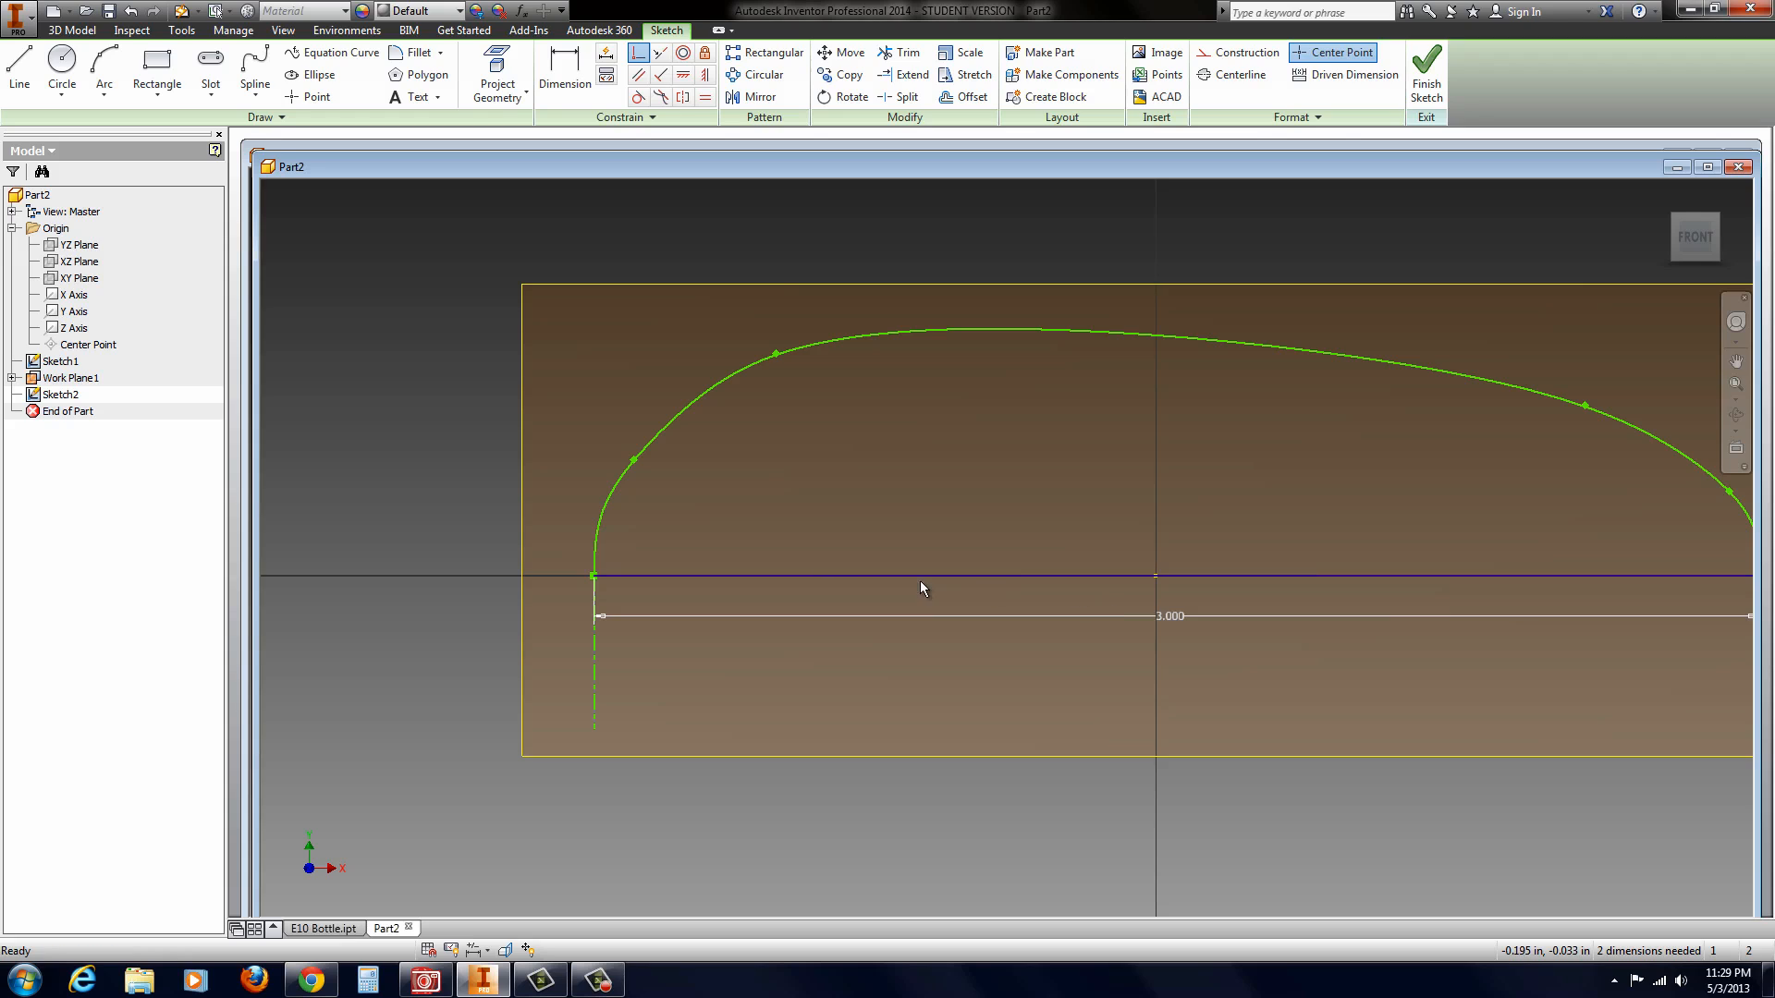
{"action": "key", "text": "Escape"}
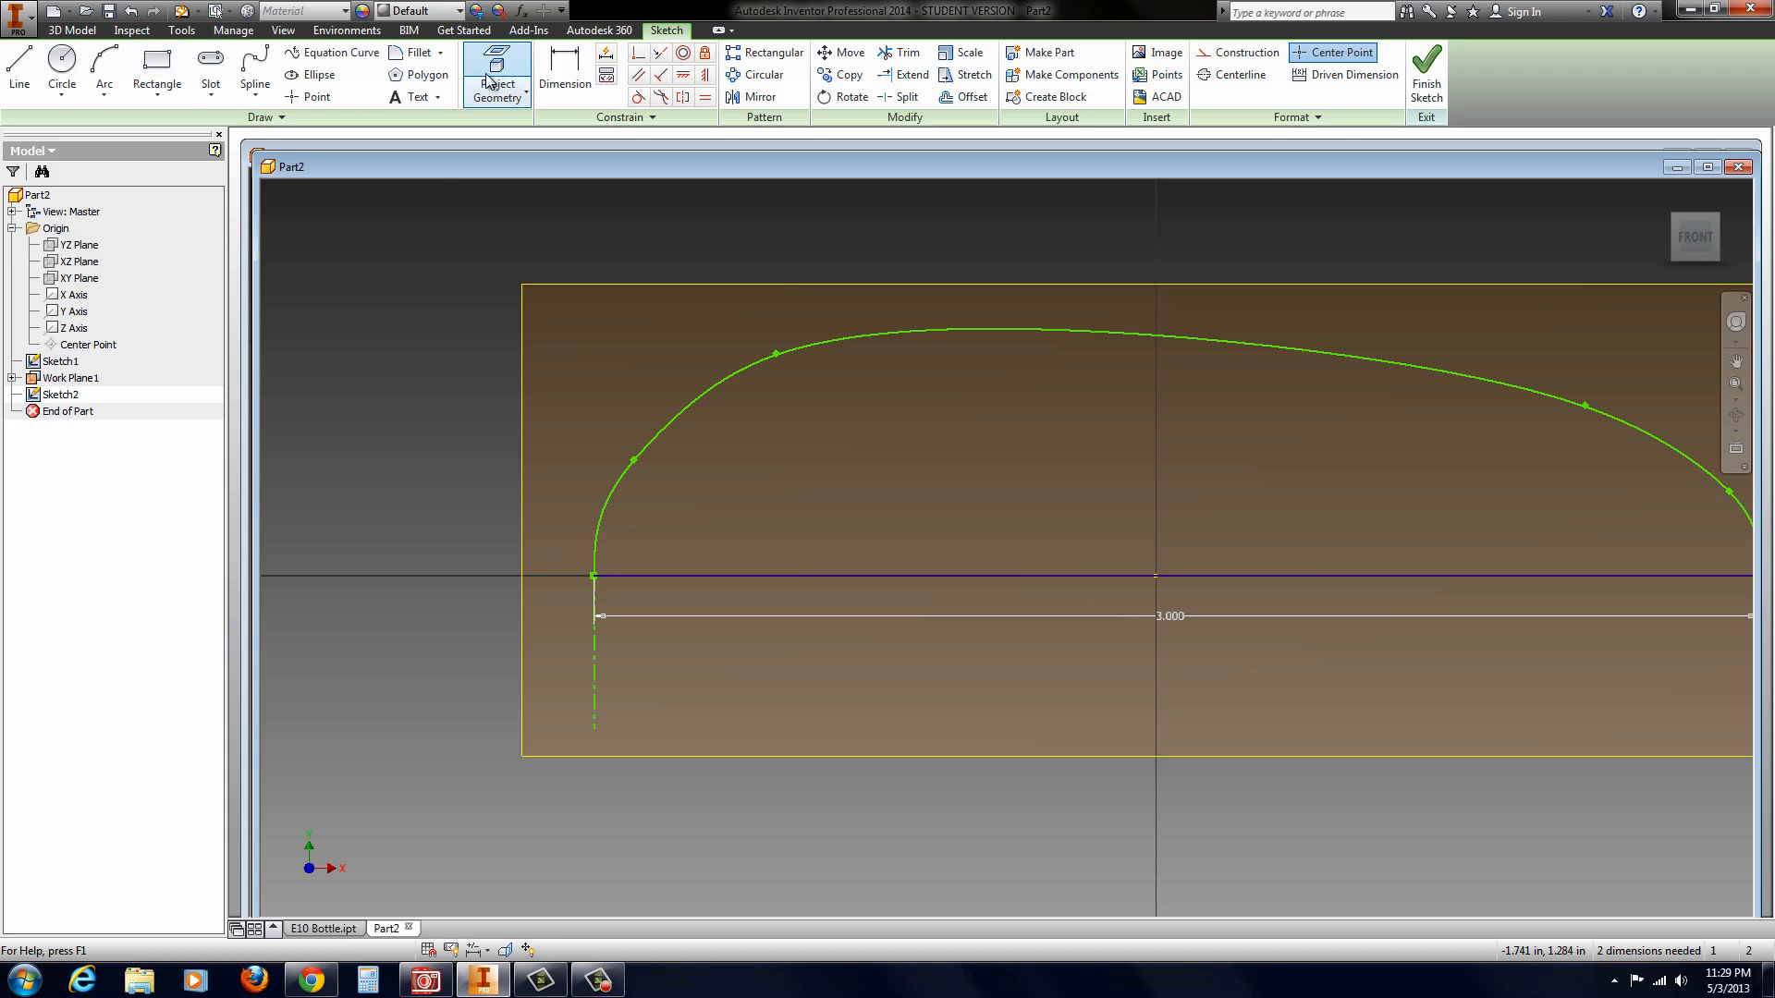
Step: Dimension the new horizontal line's length as 1.5 in
{"action": "left_click", "coordinate": [580, 72]}
{"action": "left_click", "coordinate": [884, 575]}
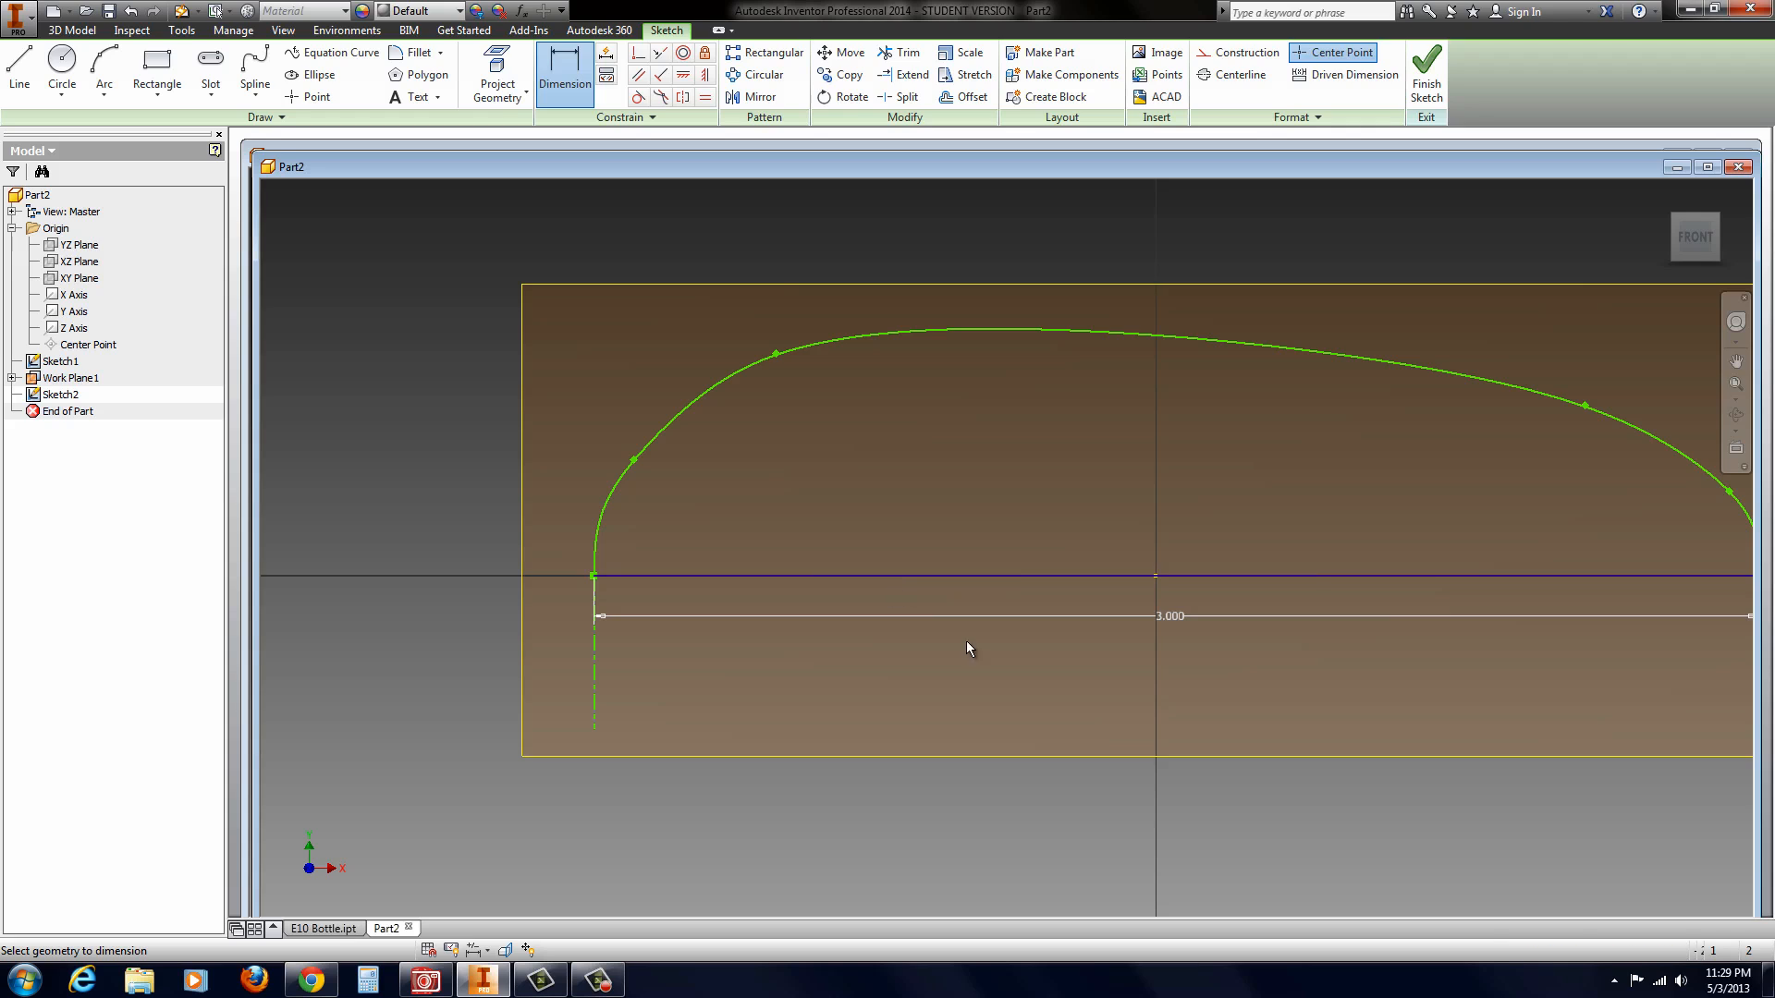
{"action": "left_click", "coordinate": [1056, 655]}
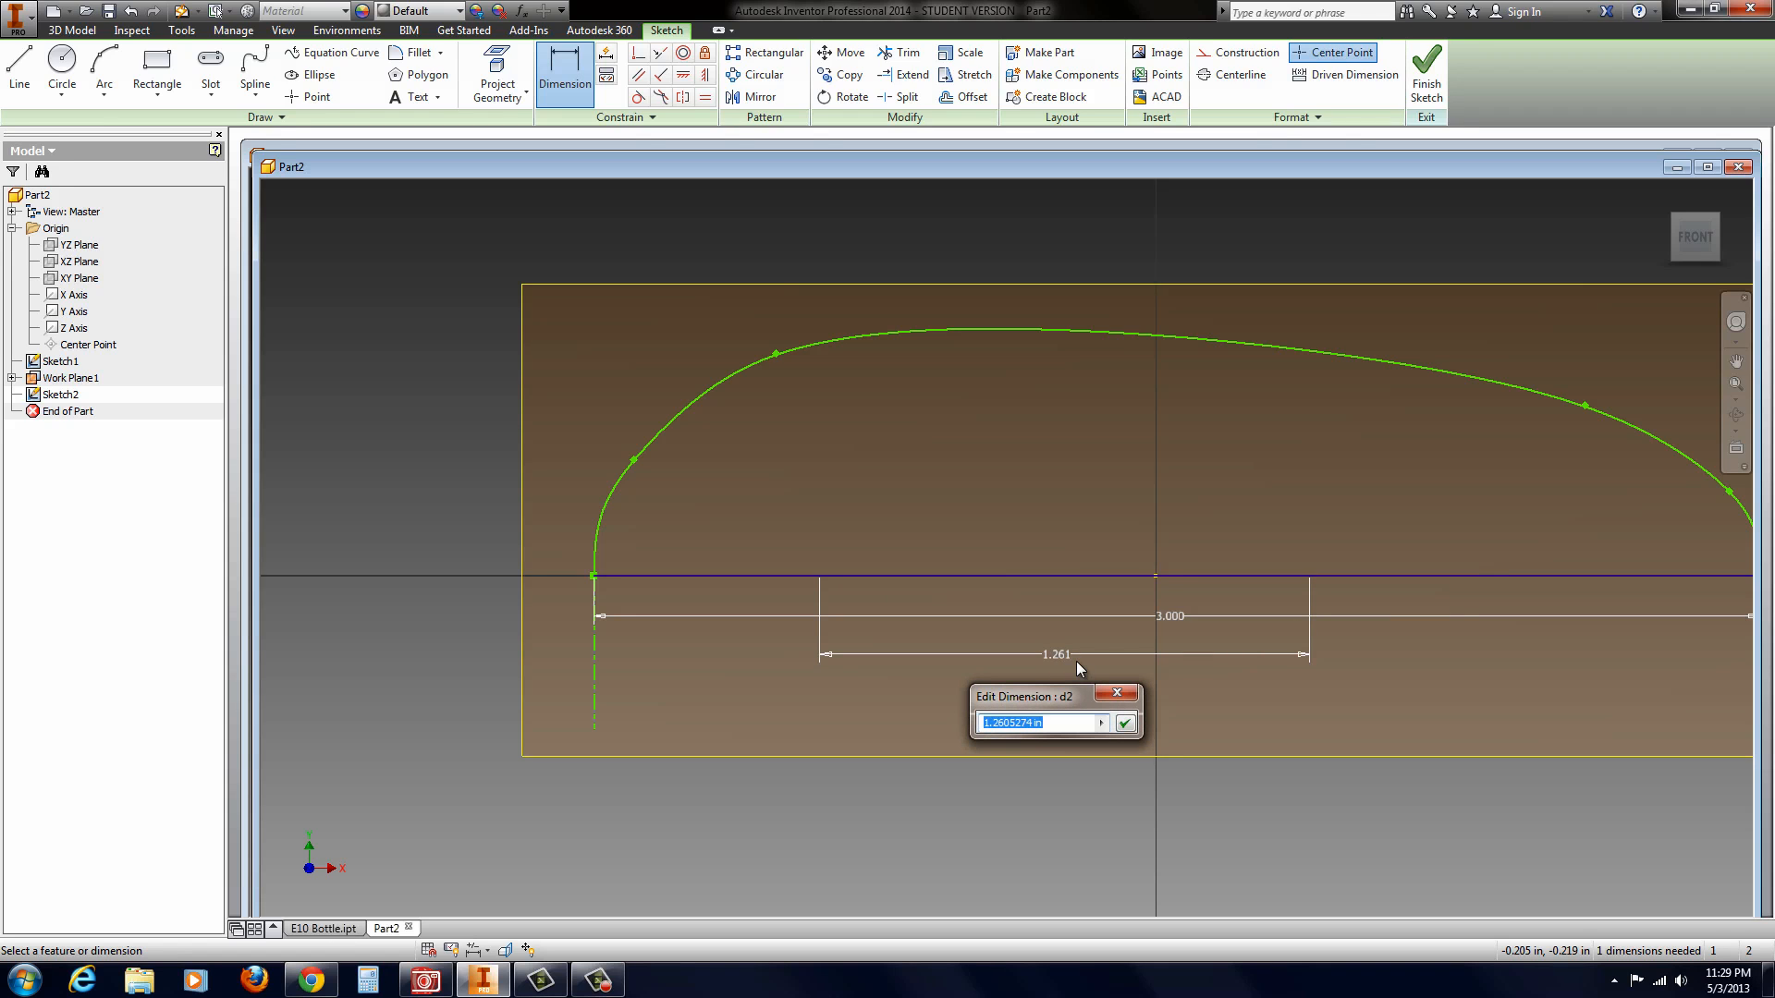
{"action": "type", "text": "1.5"}
{"action": "key", "text": "Return"}
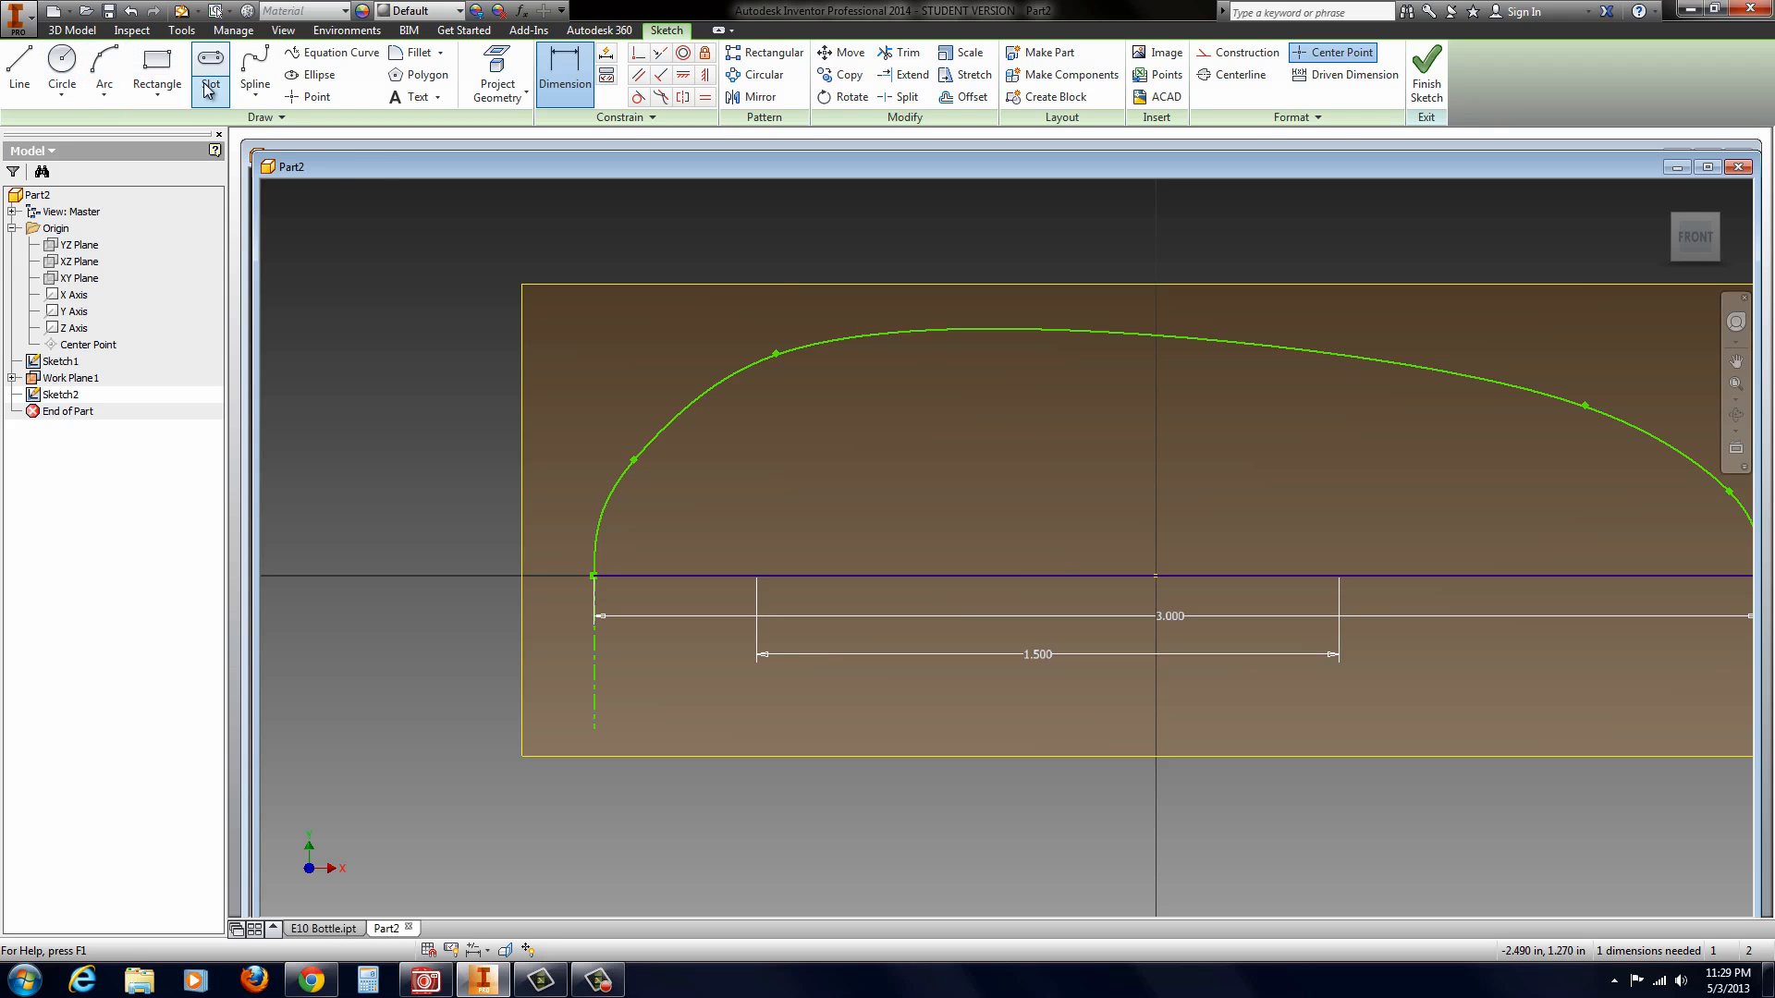
Step: Draw a six-point interpolation spline arching above the 1.5 in line from its left endpoint to its right endpoint, inside the larger base profile
{"action": "left_click", "coordinate": [256, 70]}
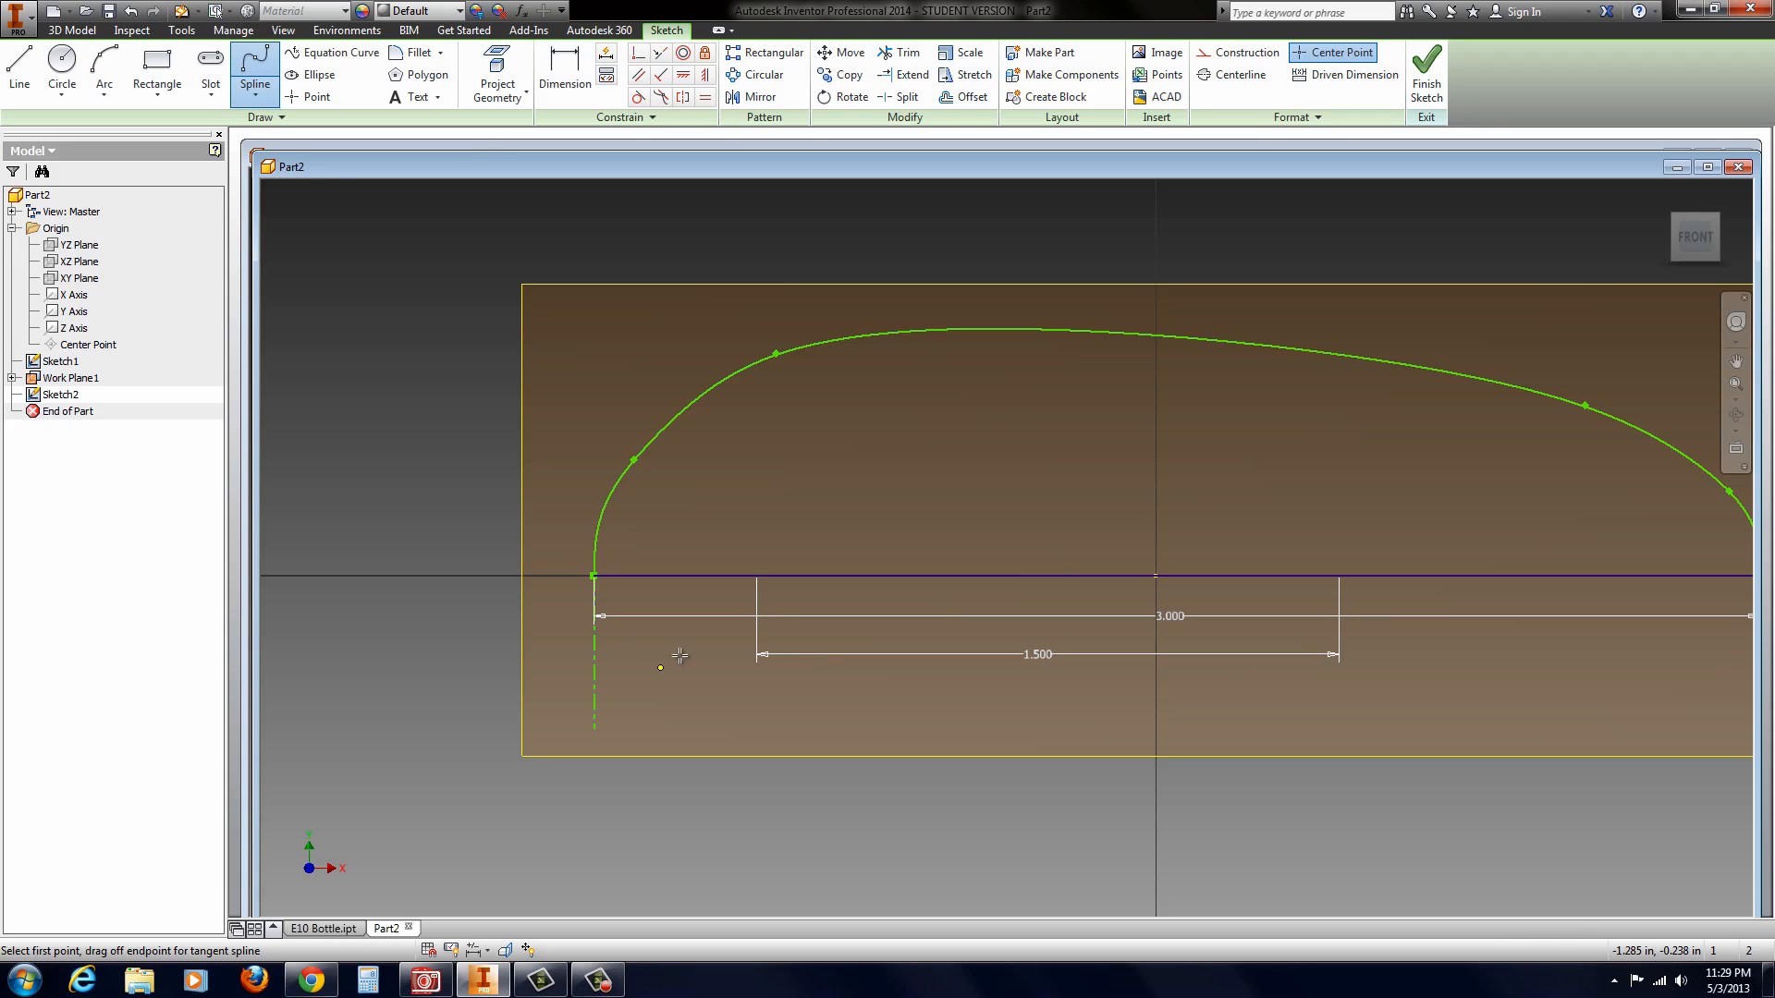
{"action": "left_click", "coordinate": [756, 575]}
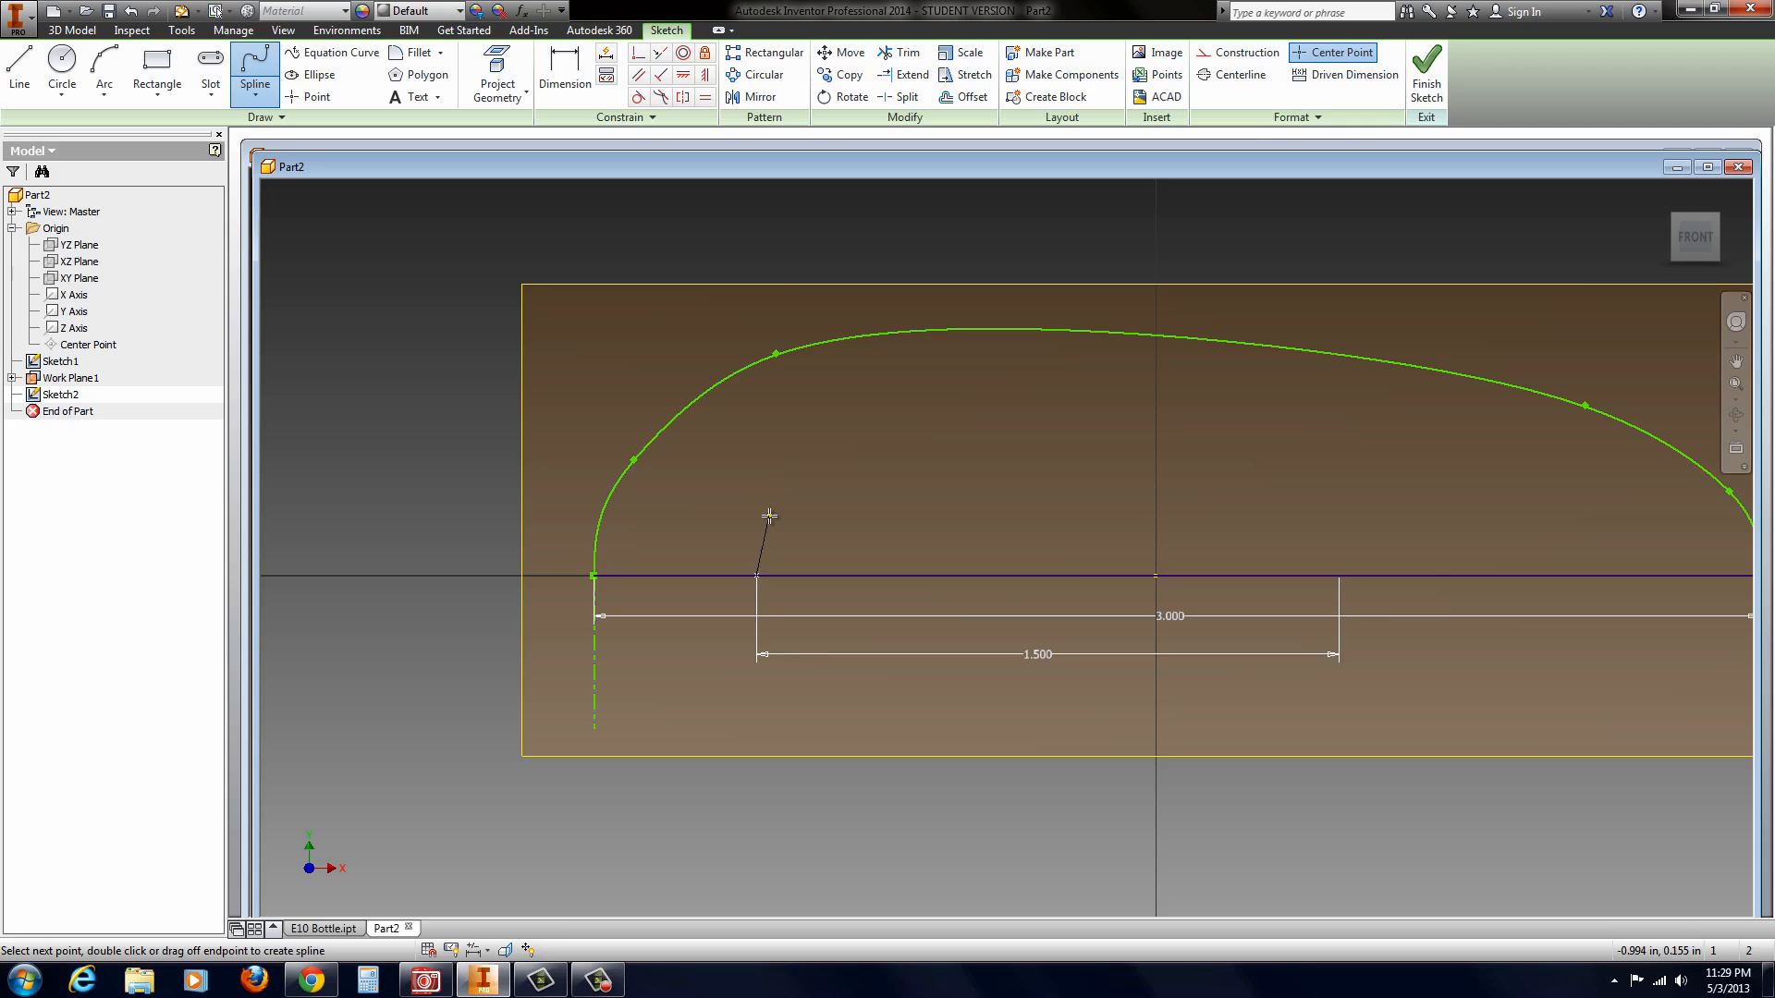
{"action": "left_click", "coordinate": [765, 513]}
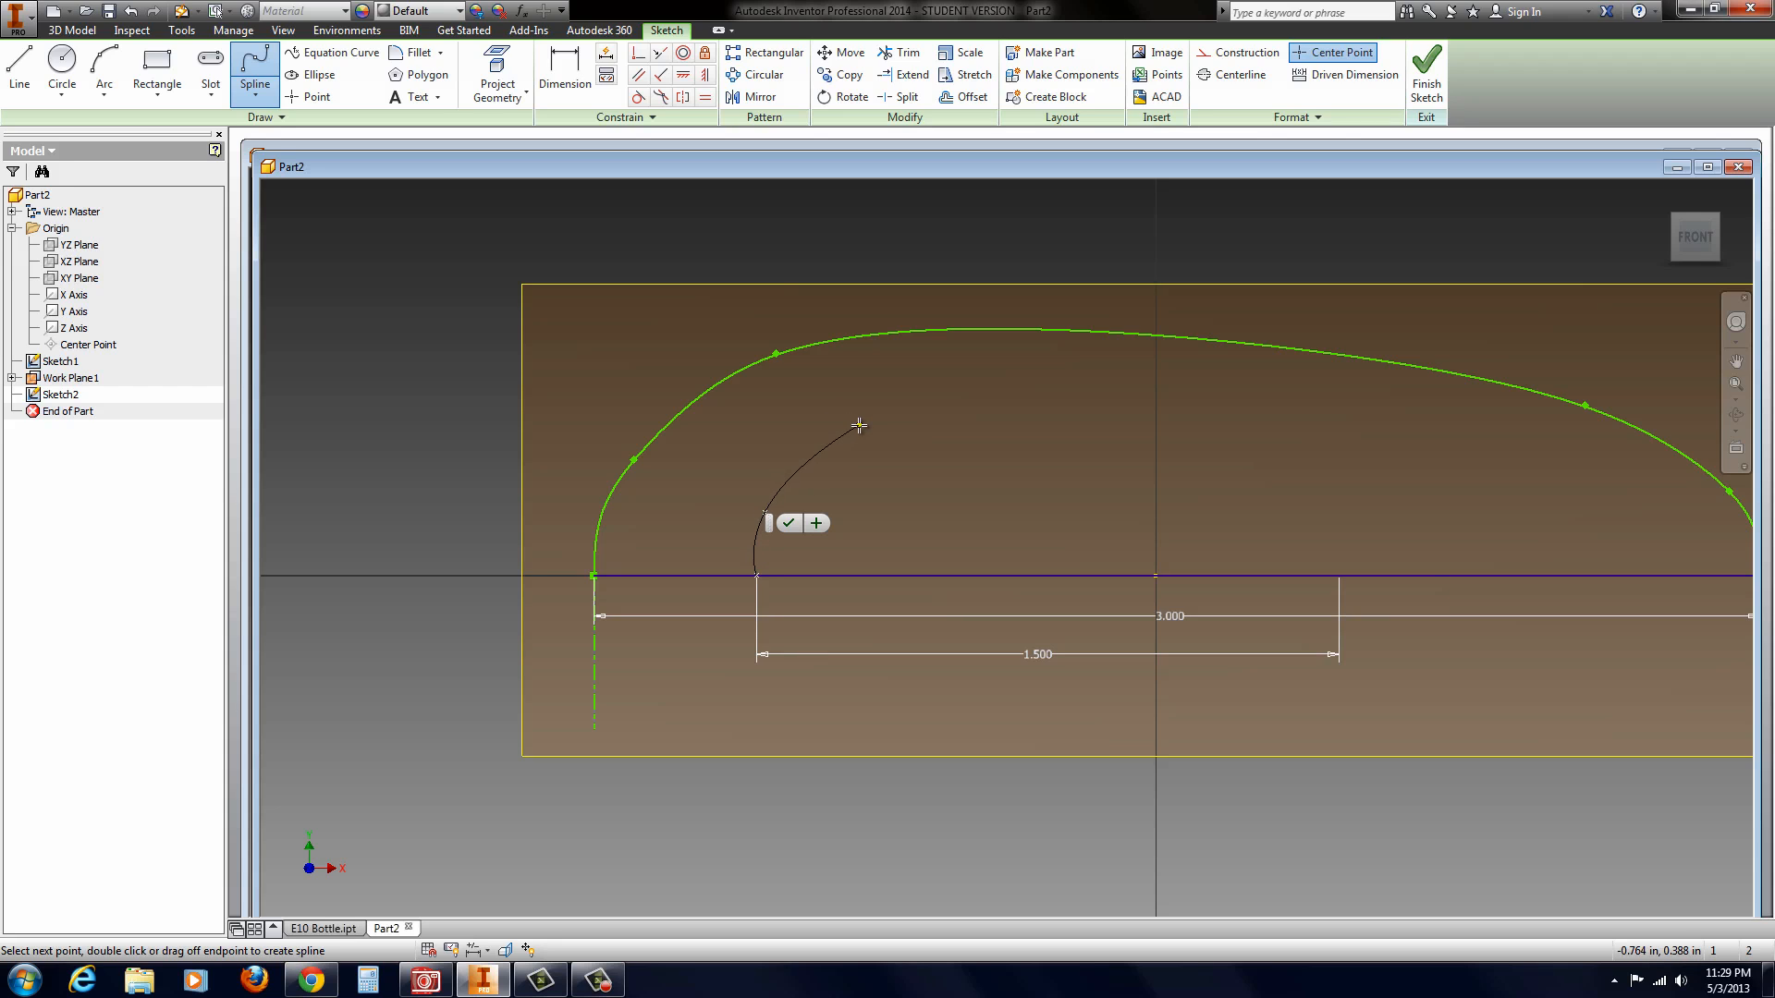
{"action": "left_click", "coordinate": [859, 425]}
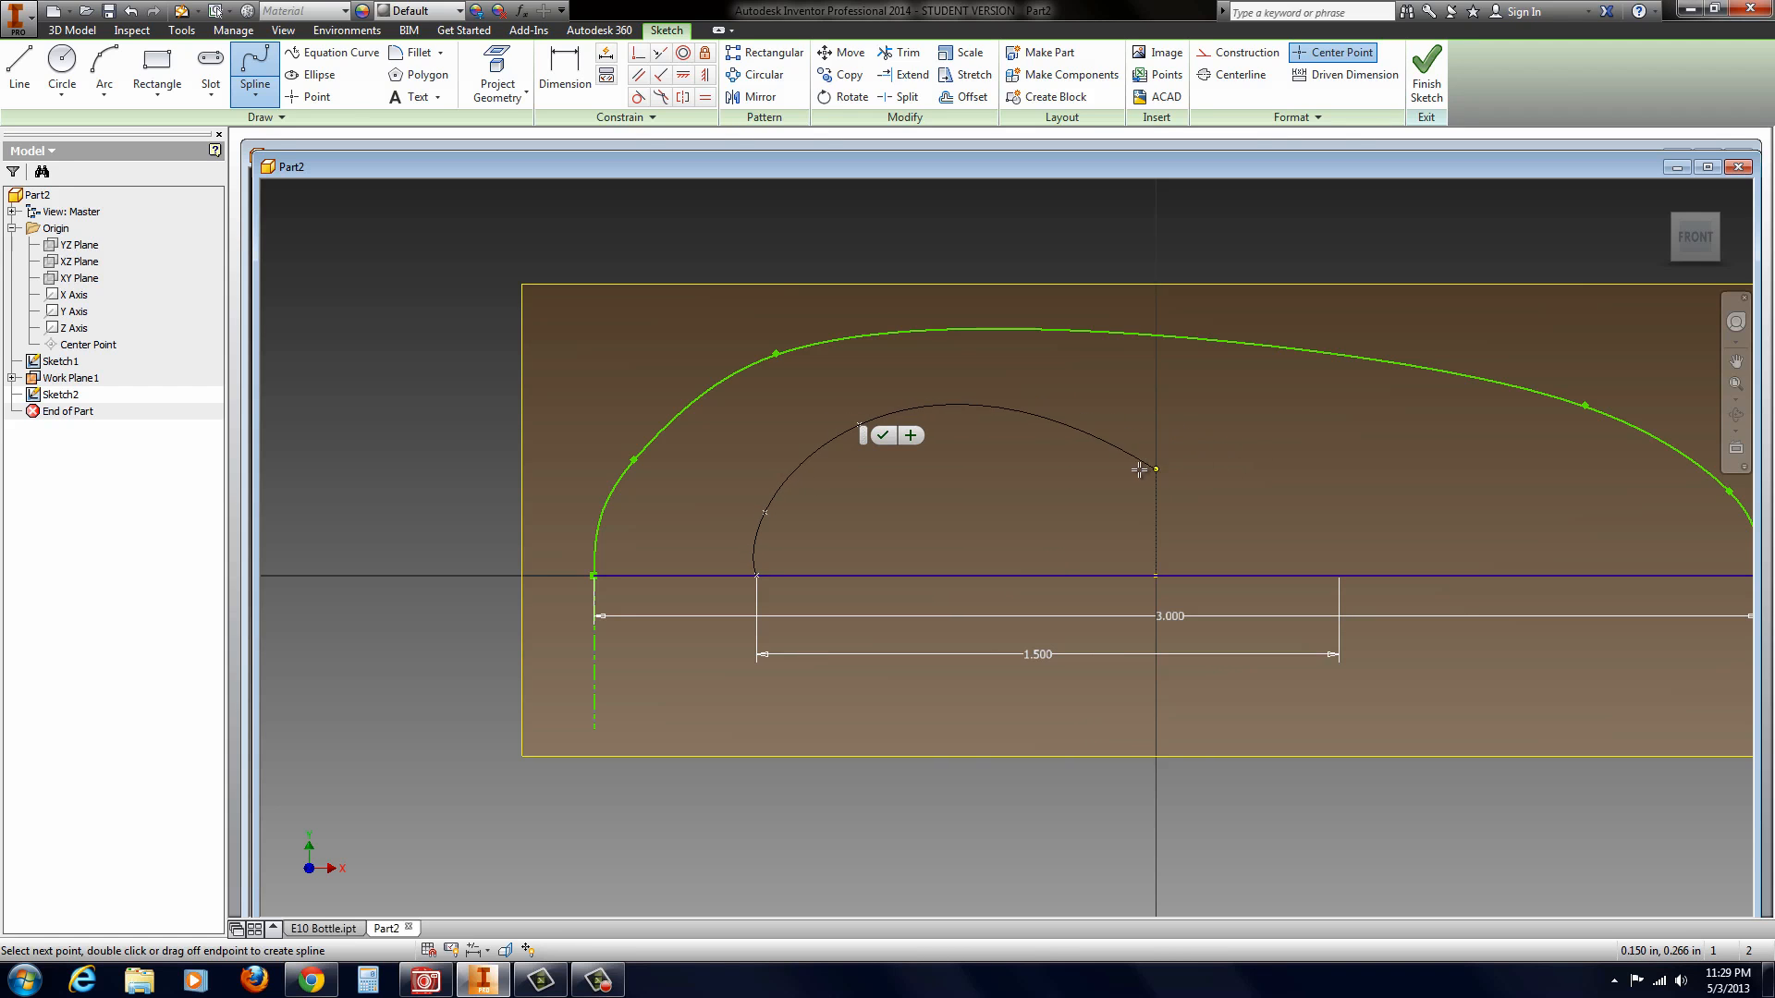
{"action": "left_click", "coordinate": [1255, 483]}
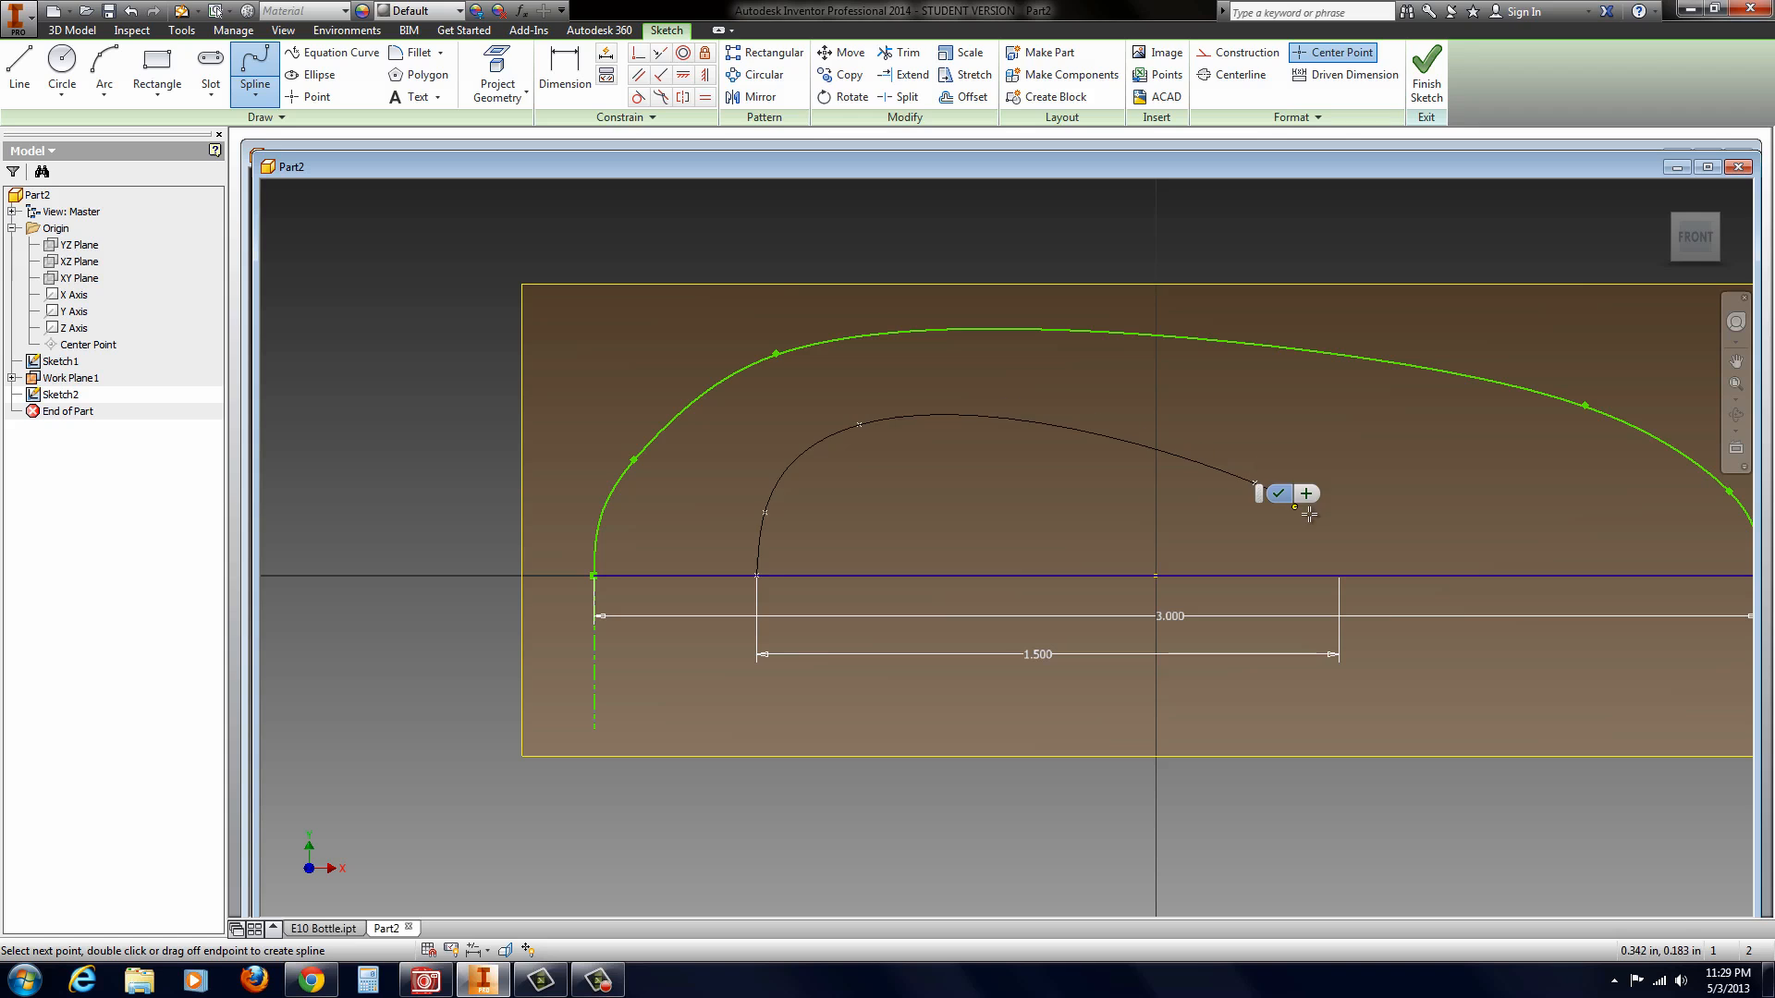
{"action": "left_click", "coordinate": [1315, 518]}
{"action": "left_click", "coordinate": [1340, 576]}
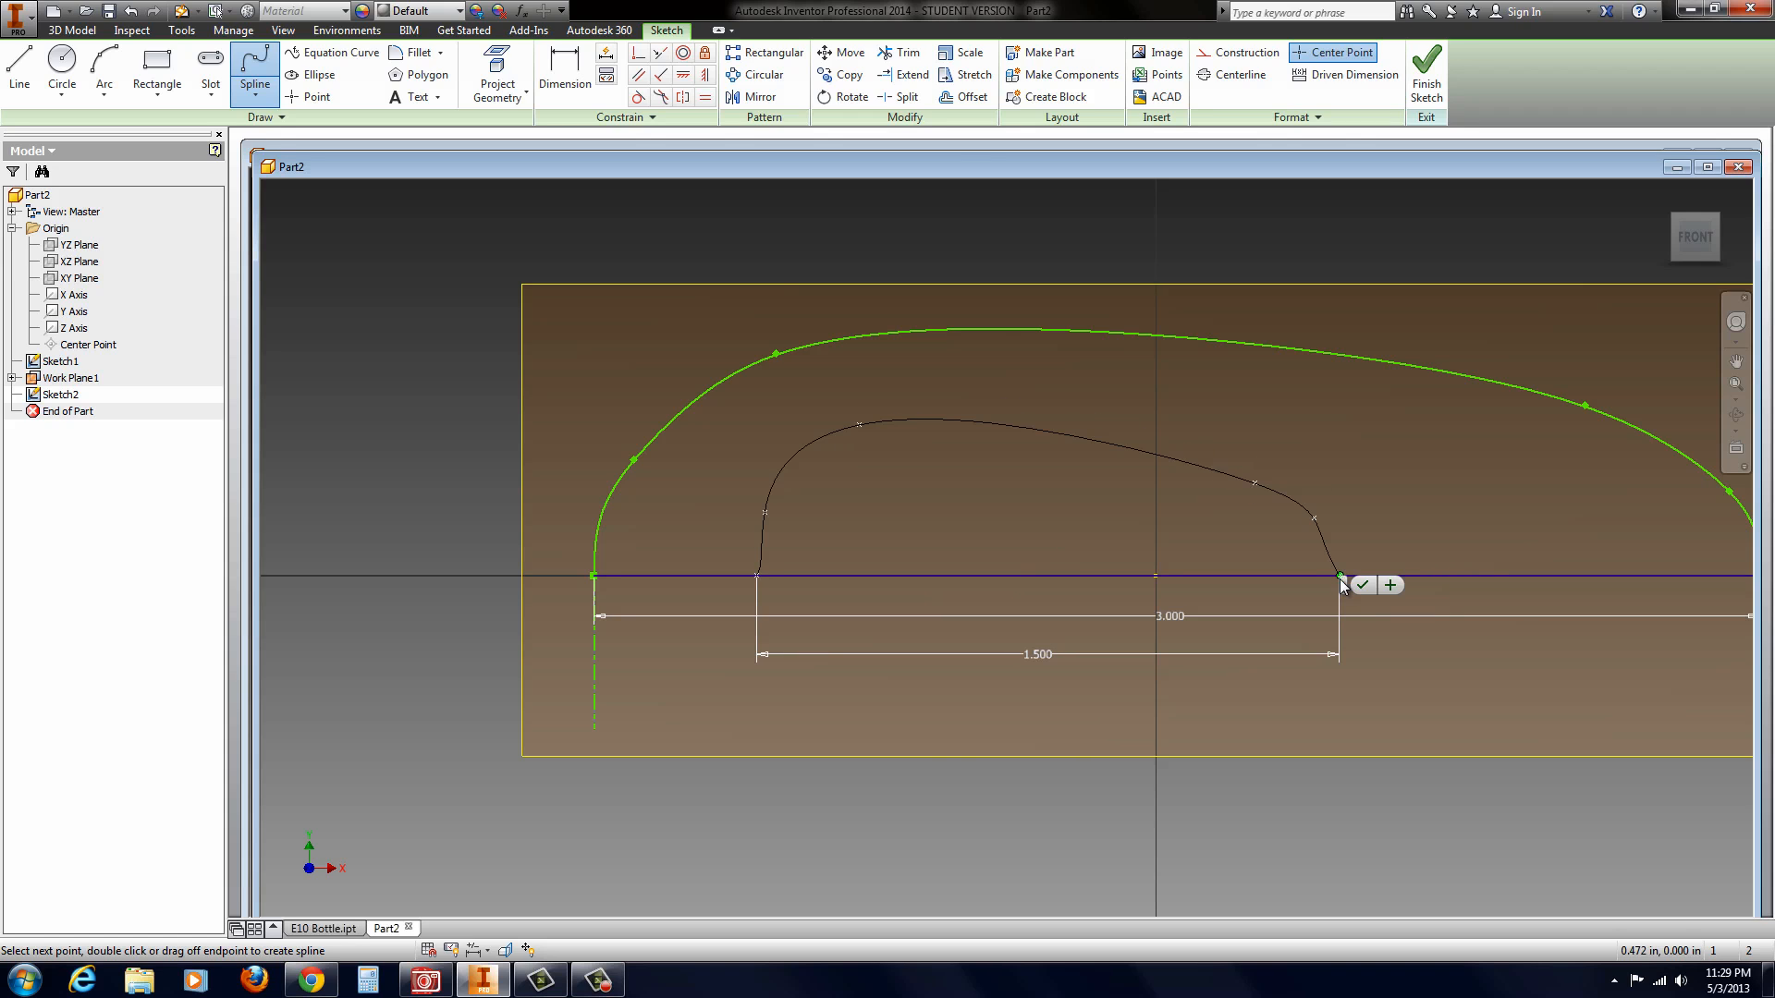
{"action": "left_click", "coordinate": [1362, 588]}
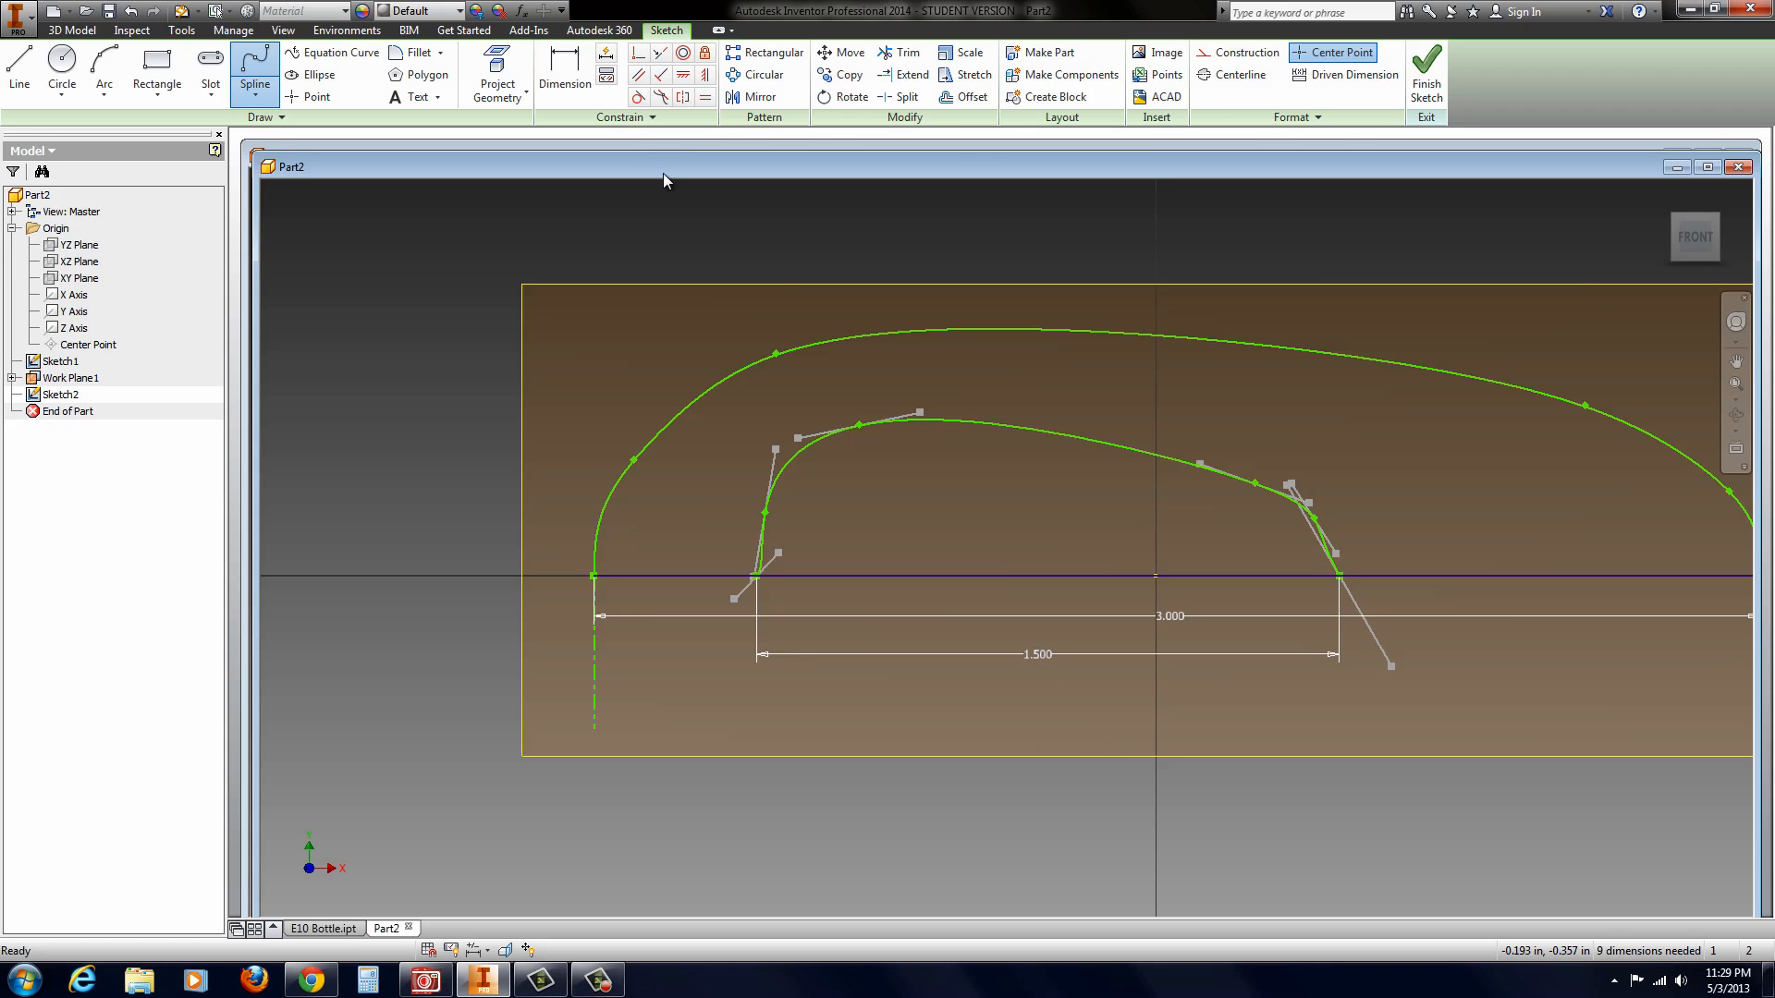
{"action": "key", "text": "Escape"}
Step: Draw two vertical centerlines about 0.41 in long, extending down from the left and right endpoints of the 1.5 in line
{"action": "left_click", "coordinate": [20, 67]}
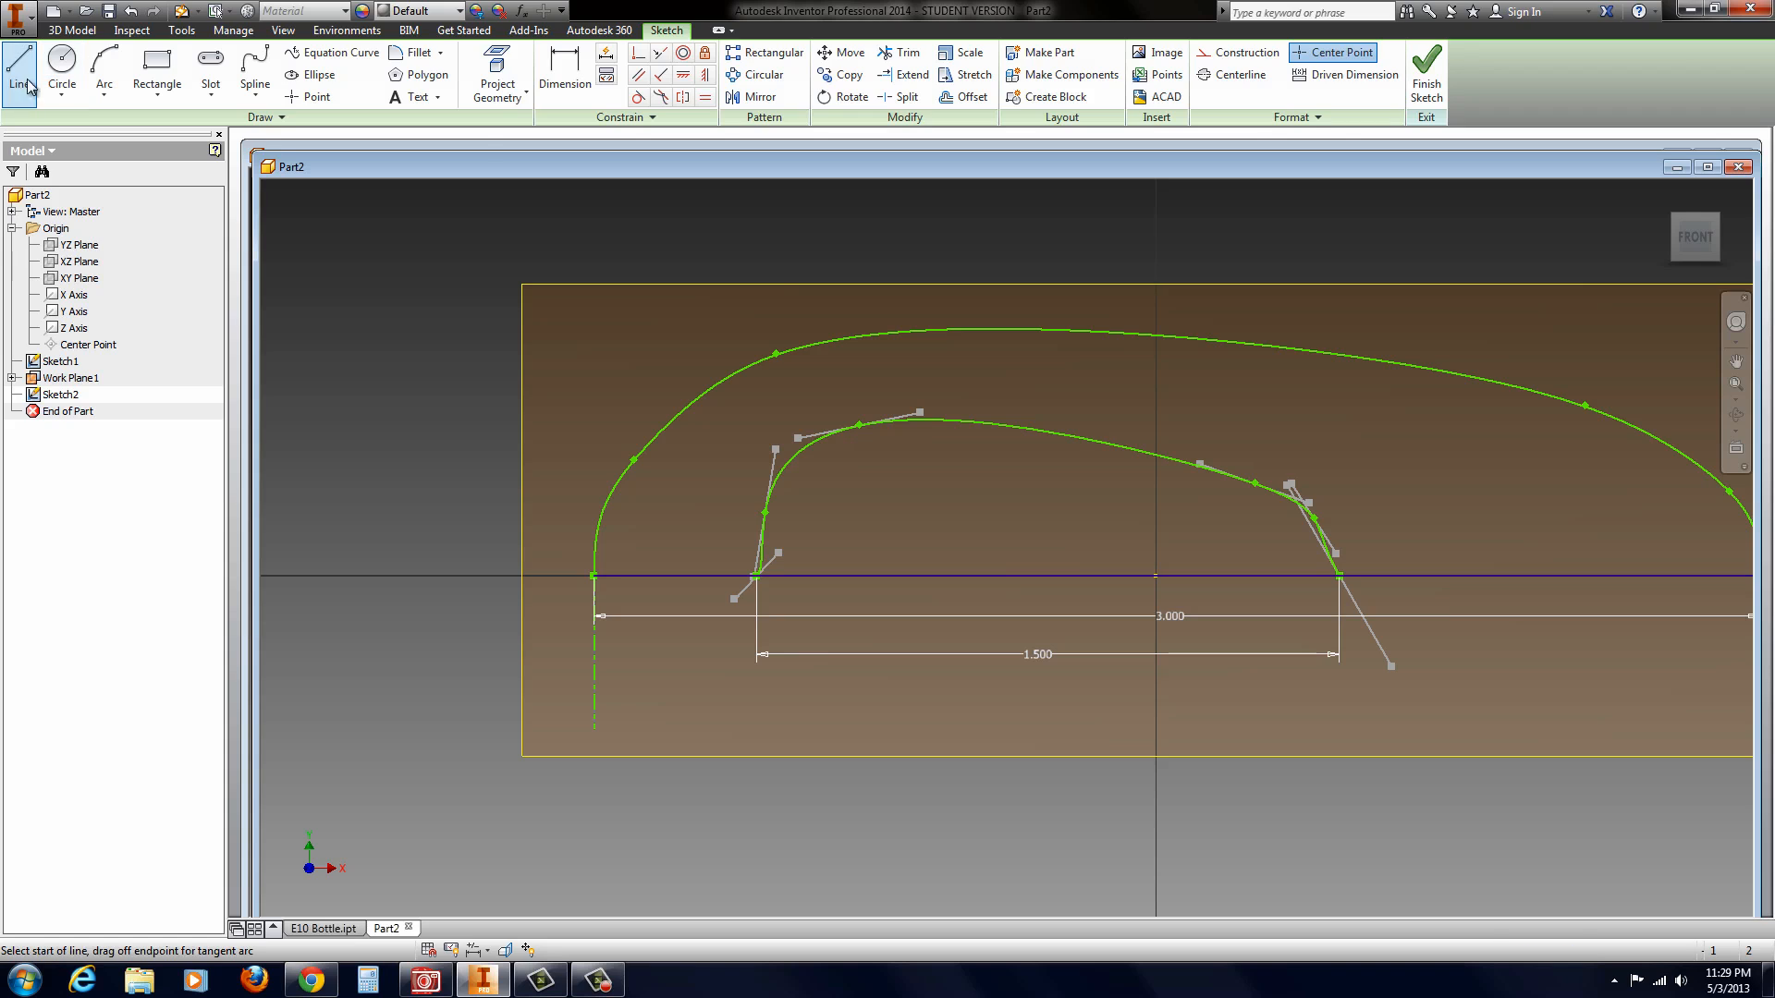
{"action": "left_click", "coordinate": [1235, 74]}
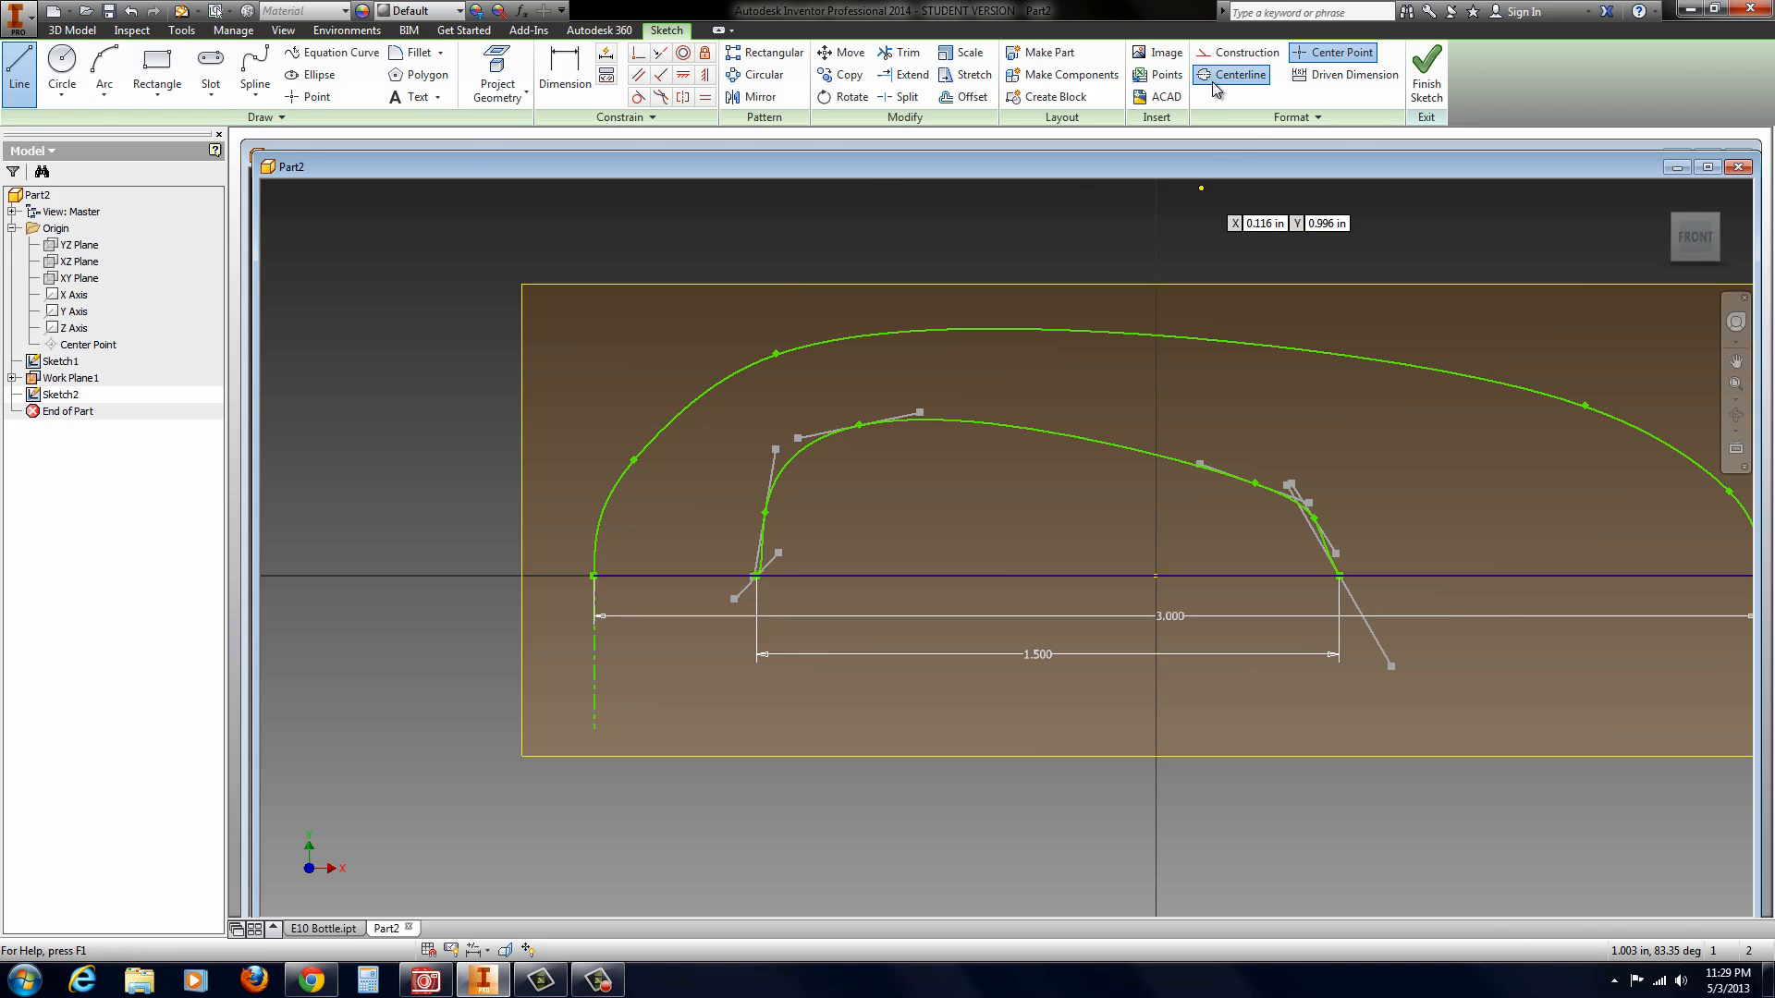
{"action": "left_click", "coordinate": [755, 575]}
{"action": "left_click", "coordinate": [756, 736]}
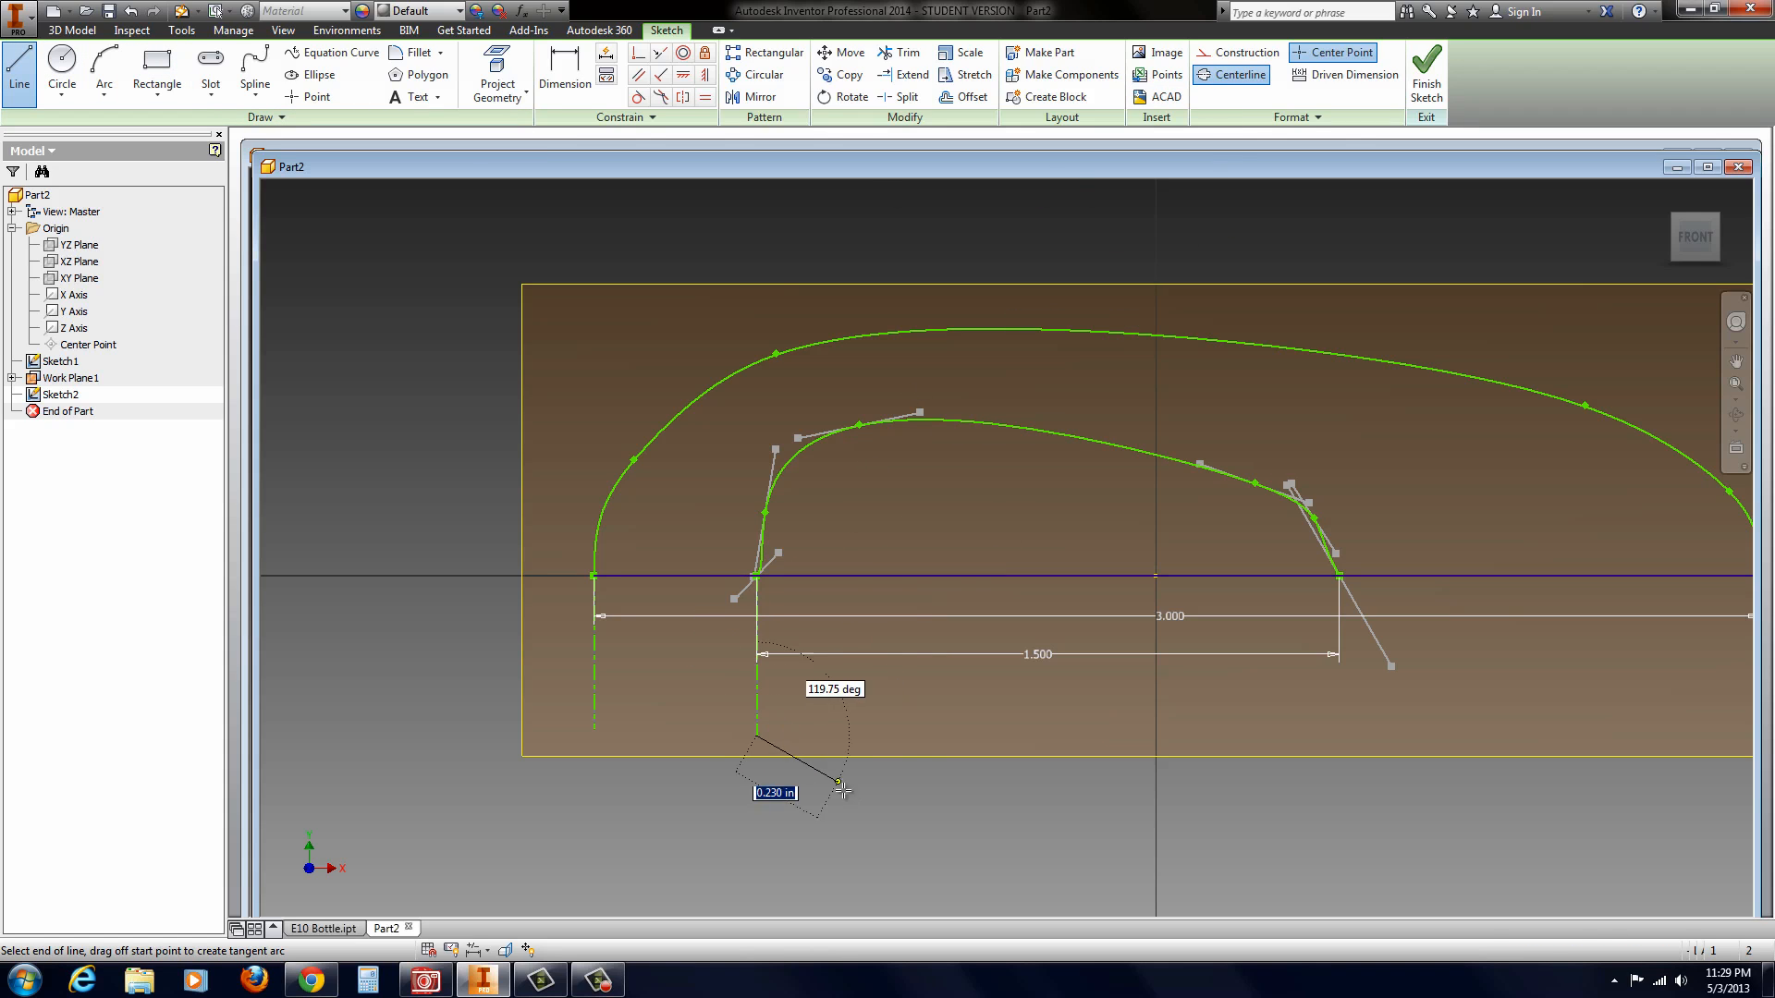
{"action": "right_click", "coordinate": [896, 819]}
{"action": "left_click", "coordinate": [905, 764]}
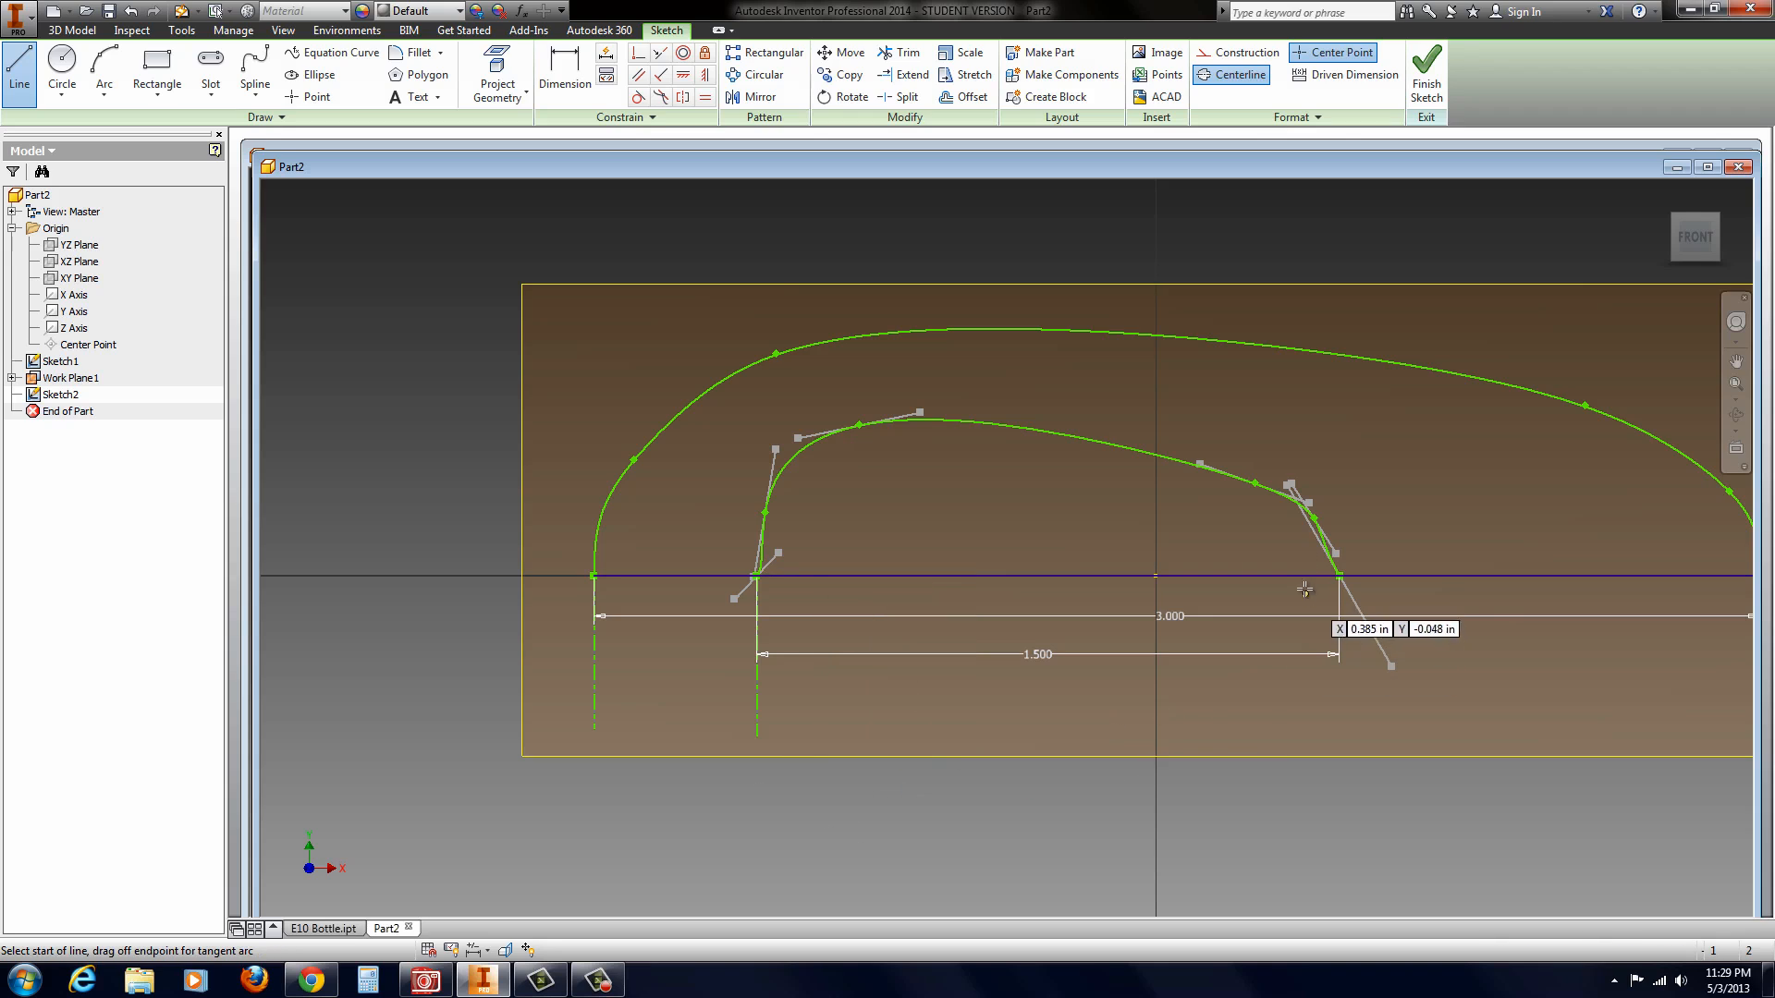
{"action": "left_click", "coordinate": [1341, 577]}
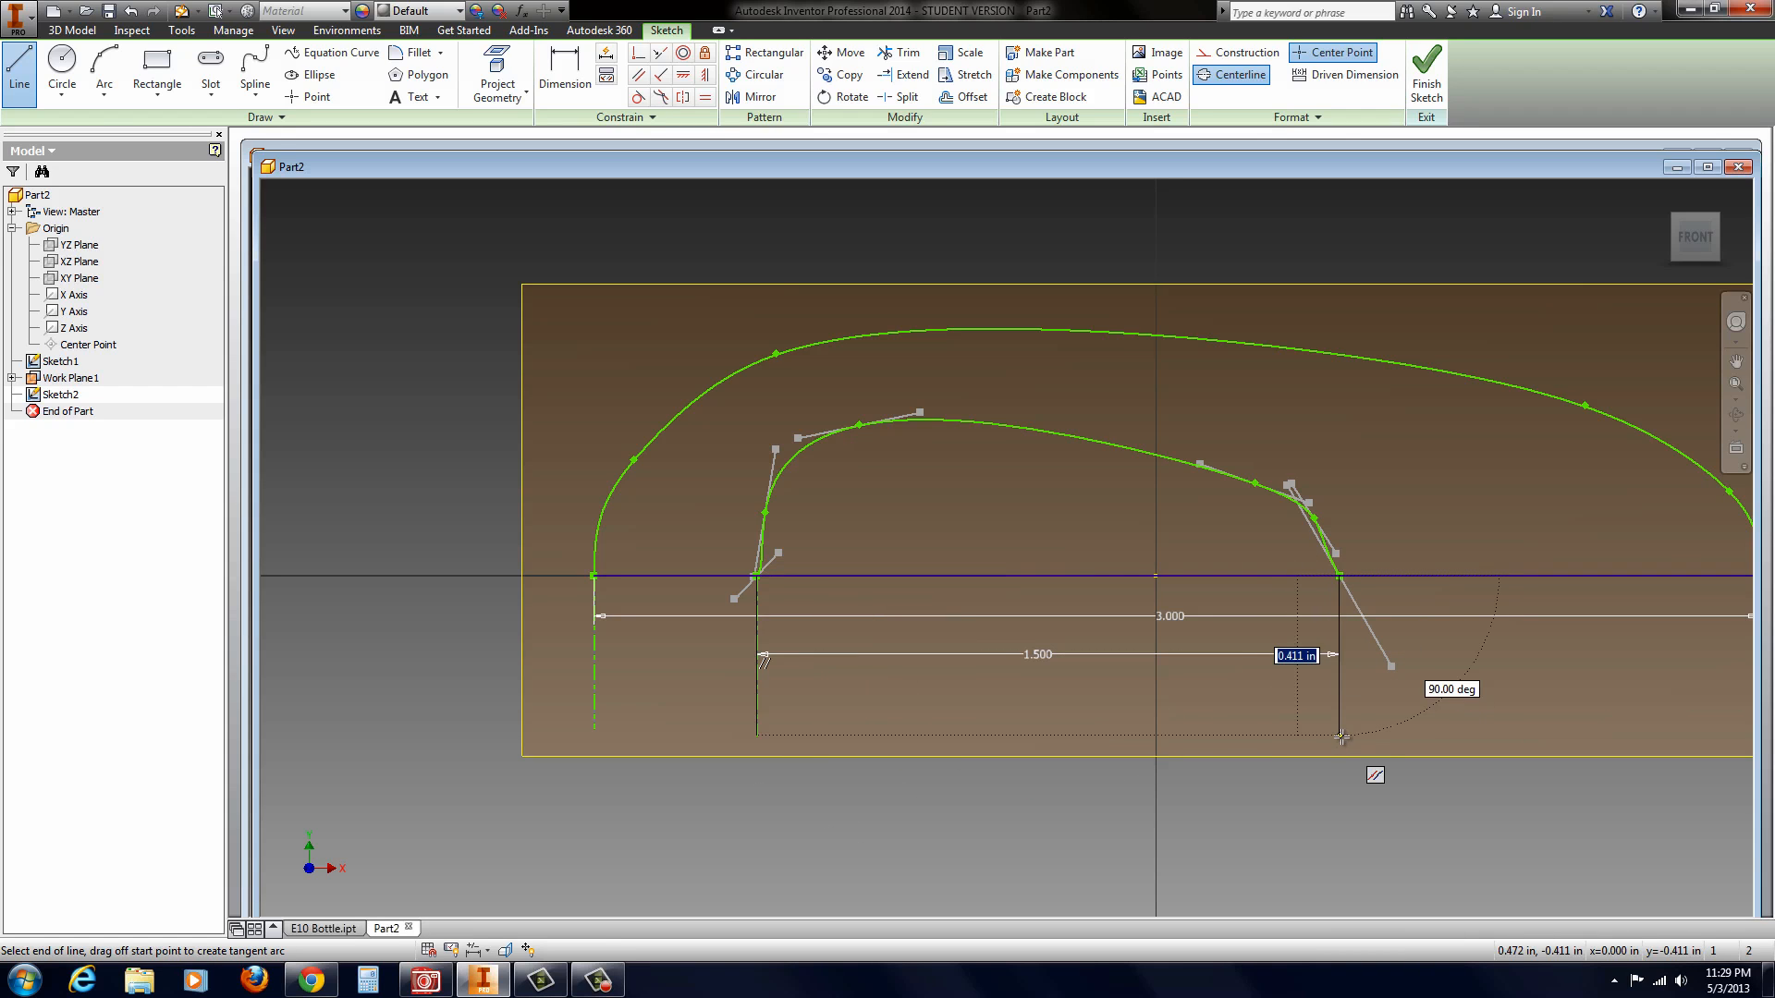
{"action": "left_click", "coordinate": [1339, 735]}
{"action": "right_click", "coordinate": [1402, 655]}
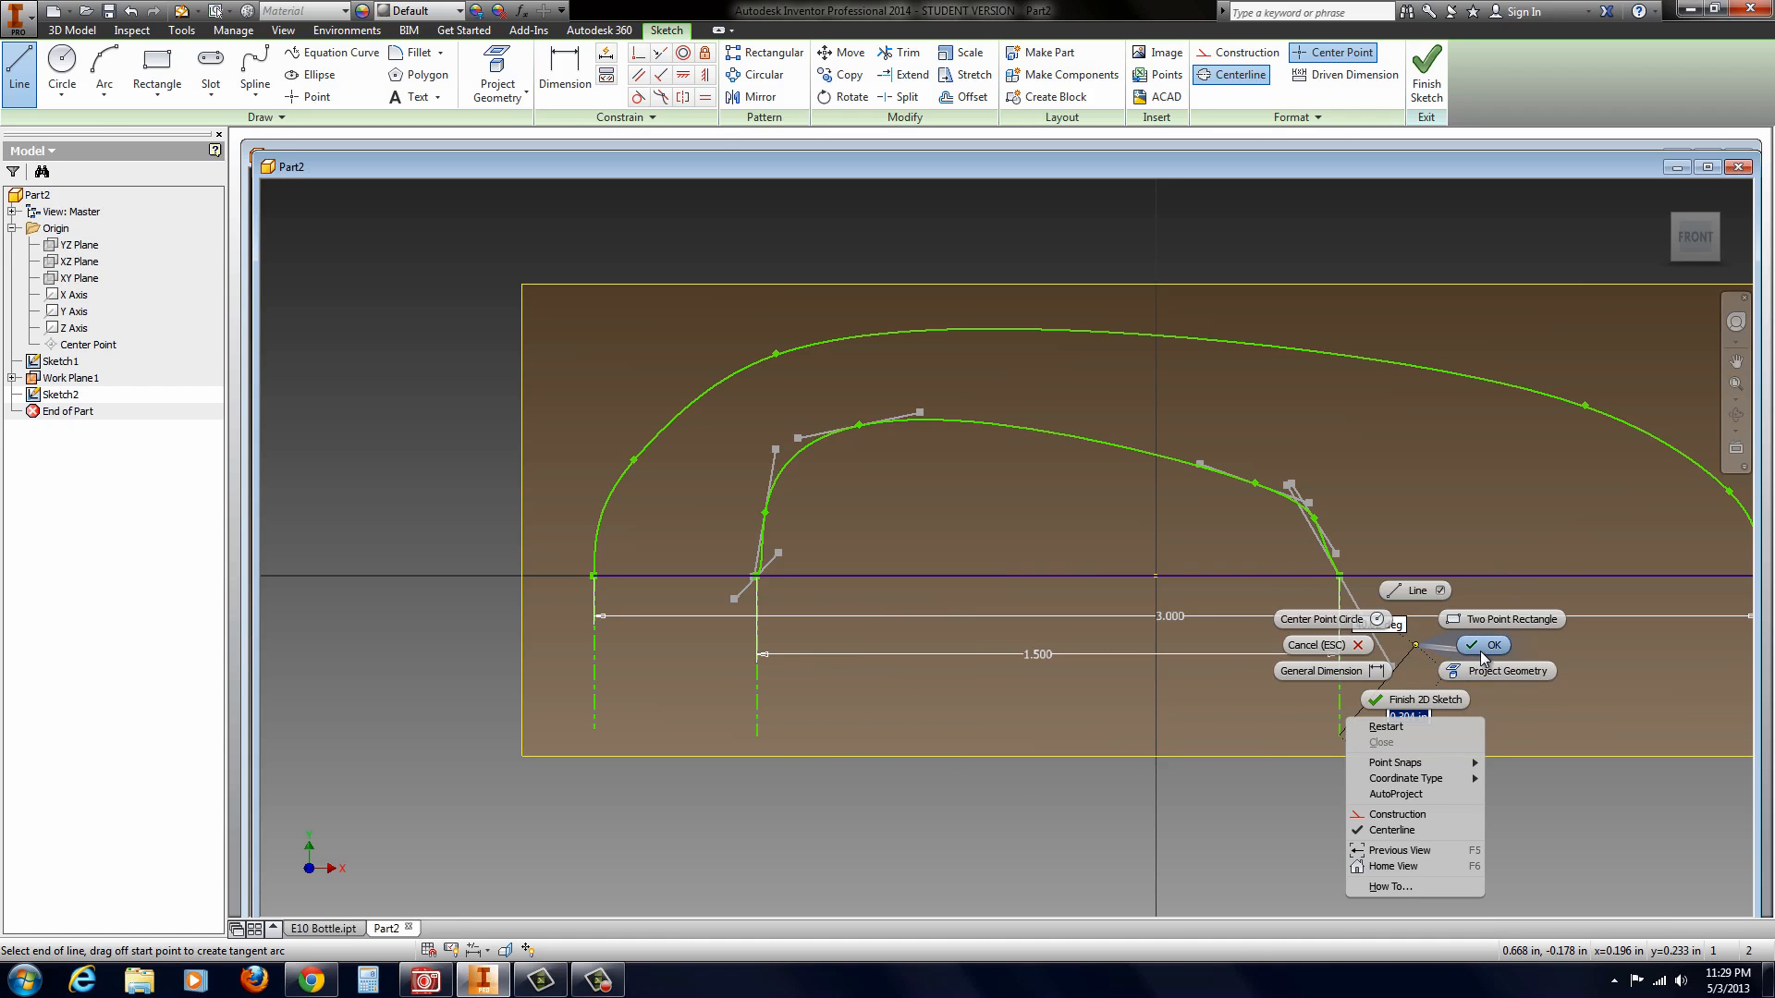
{"action": "left_click", "coordinate": [1442, 647]}
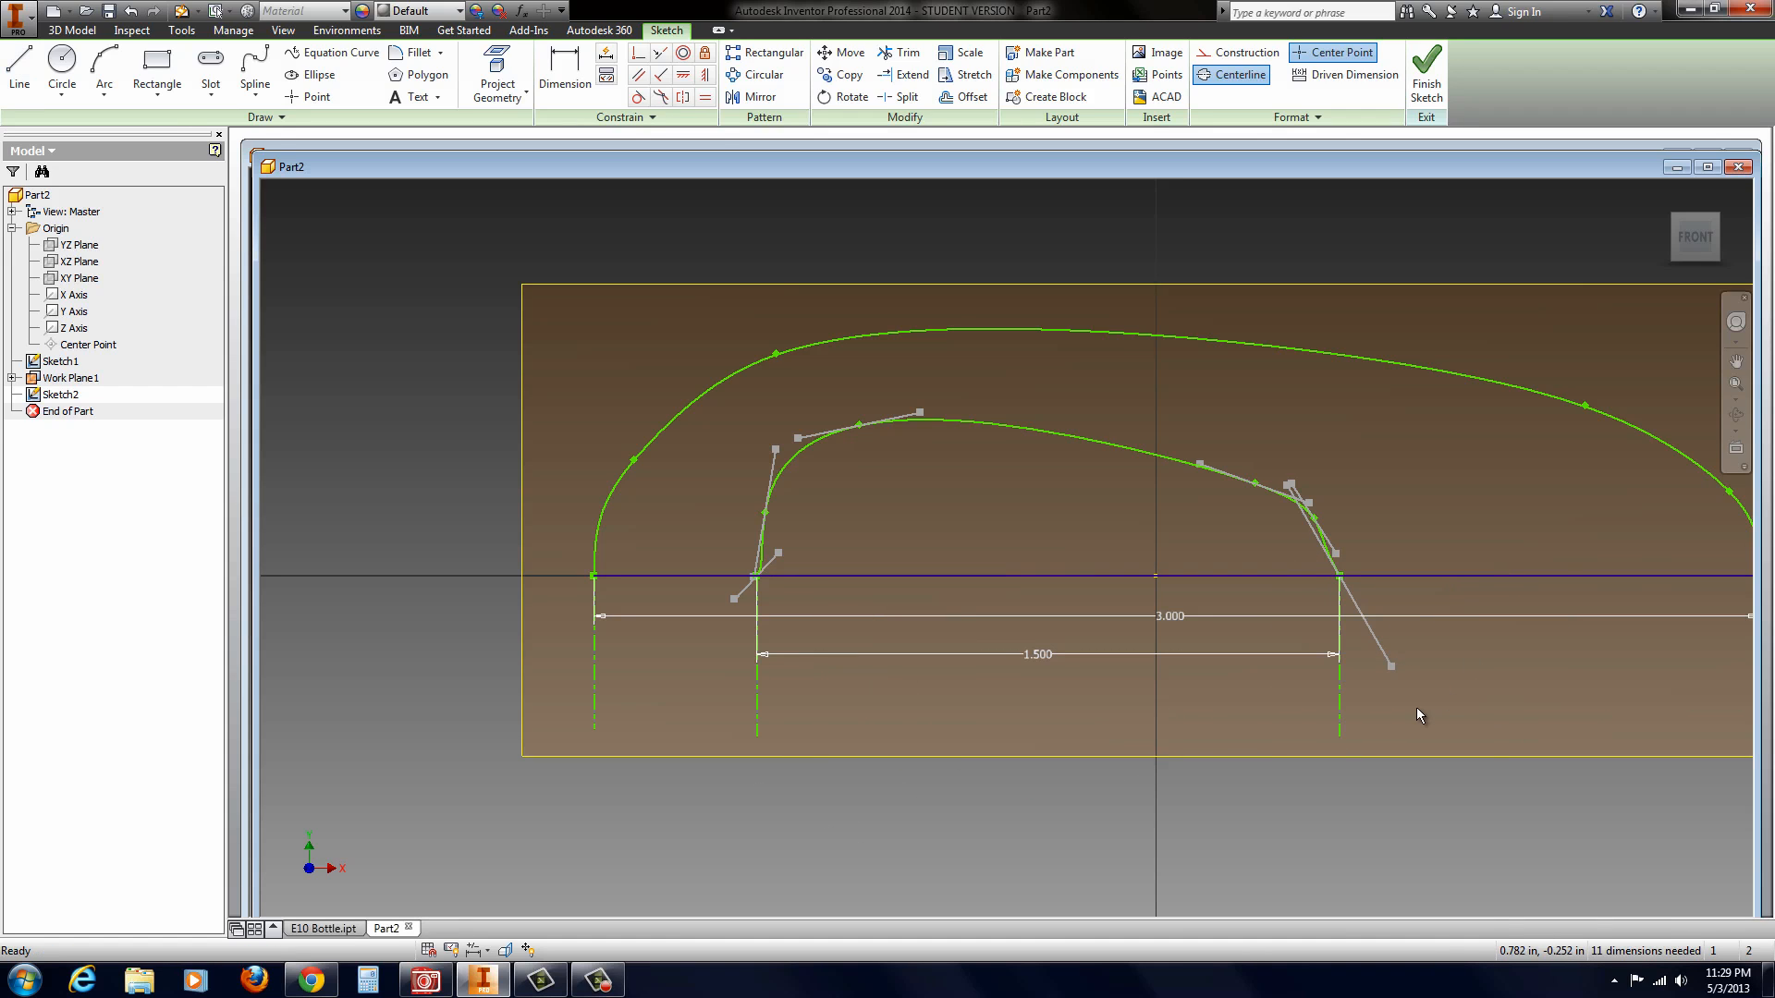
Step: Apply Smooth (G2) constraints between the inner spline's ends and the two new vertical centerlines, and finish the sketch
{"action": "left_click", "coordinate": [661, 98]}
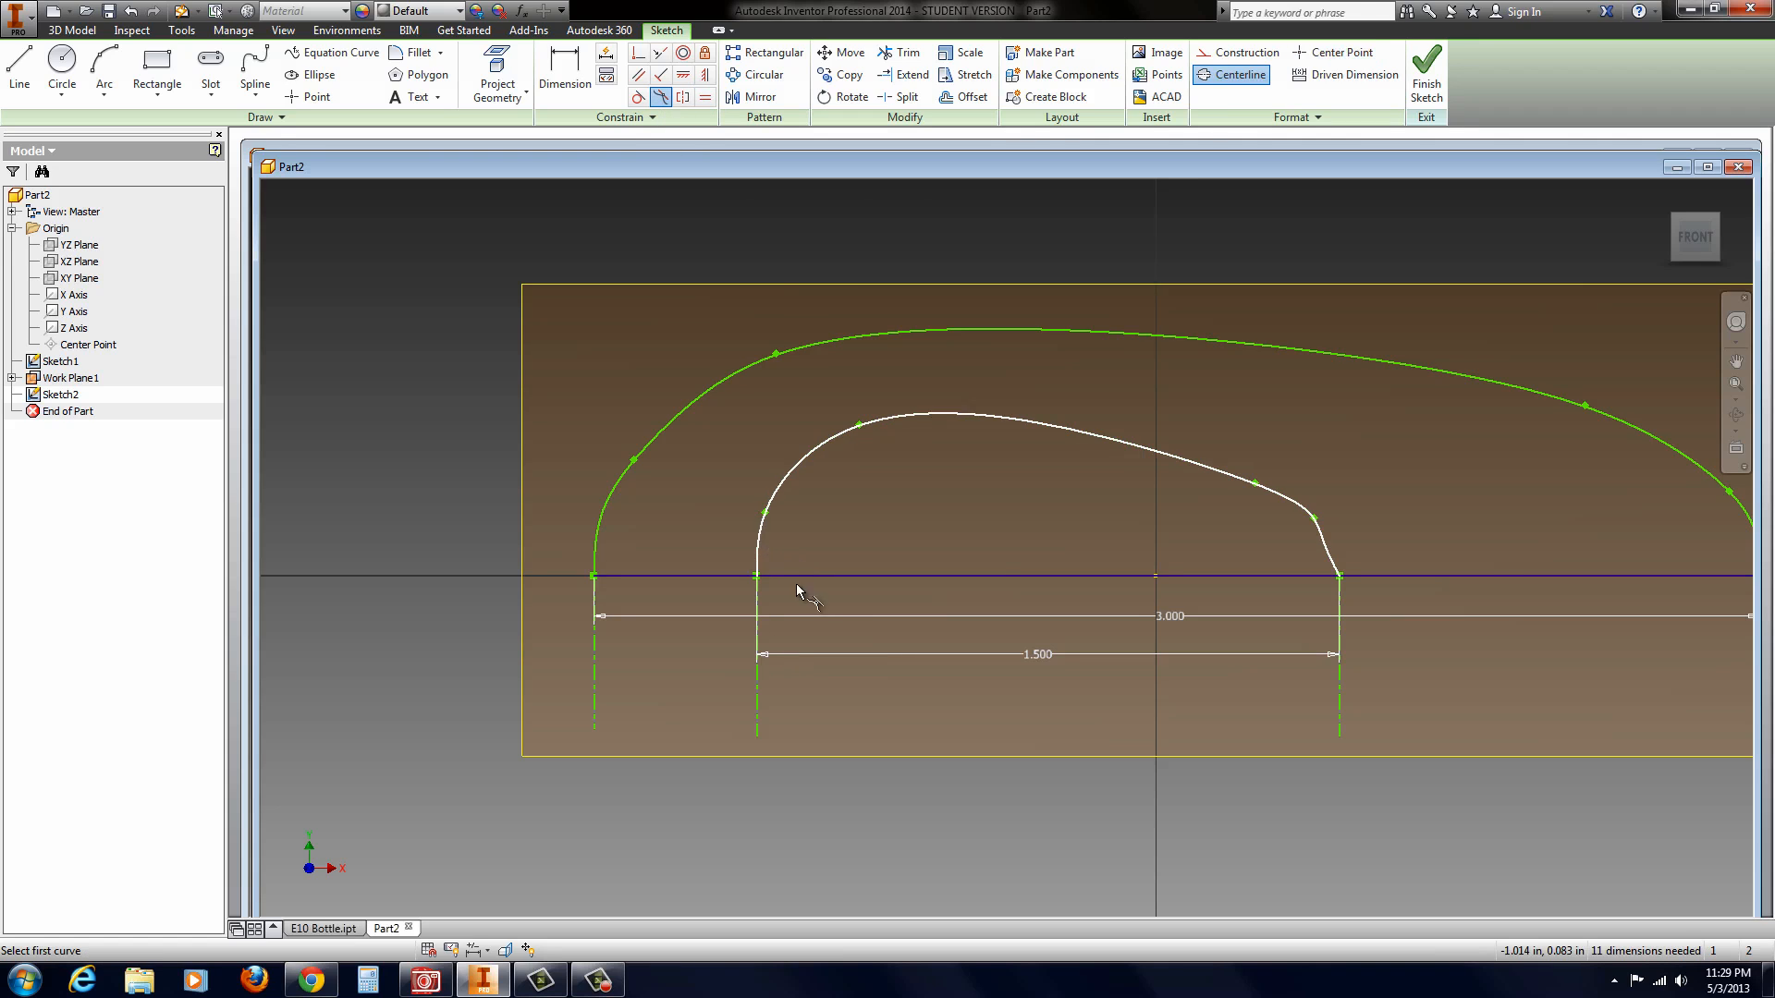
{"action": "left_click", "coordinate": [1329, 555]}
{"action": "left_click", "coordinate": [1340, 628]}
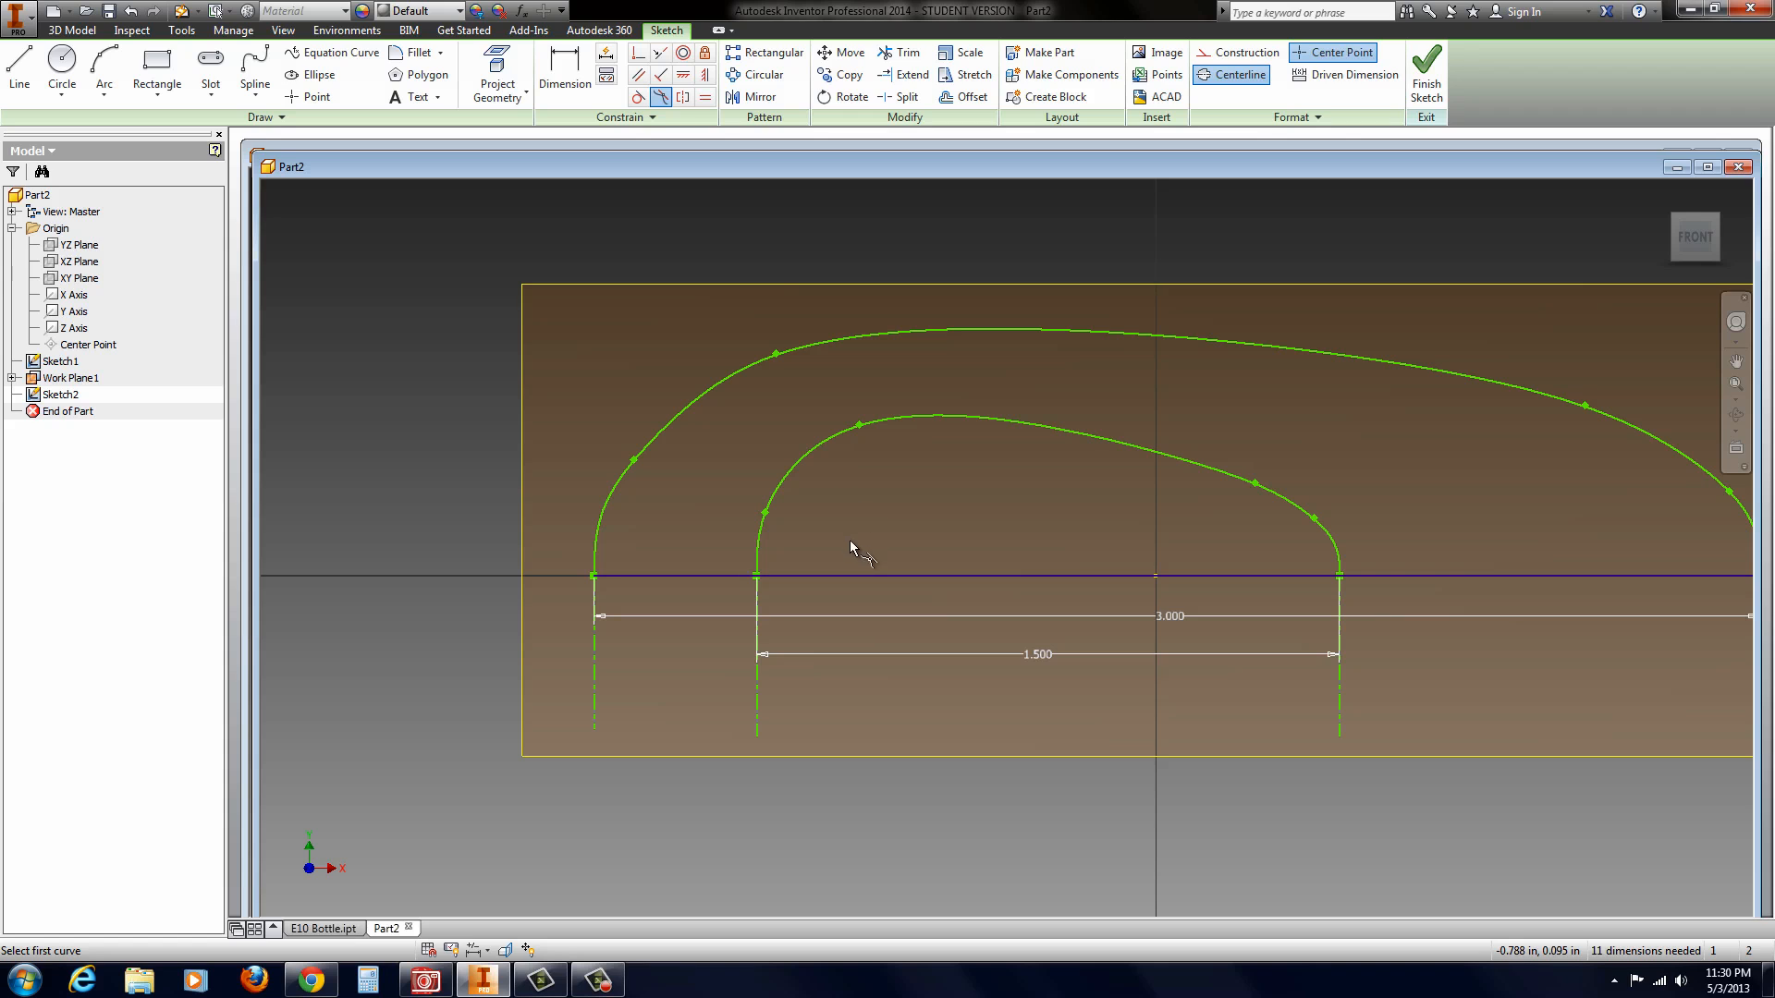
{"action": "left_click", "coordinate": [1430, 83]}
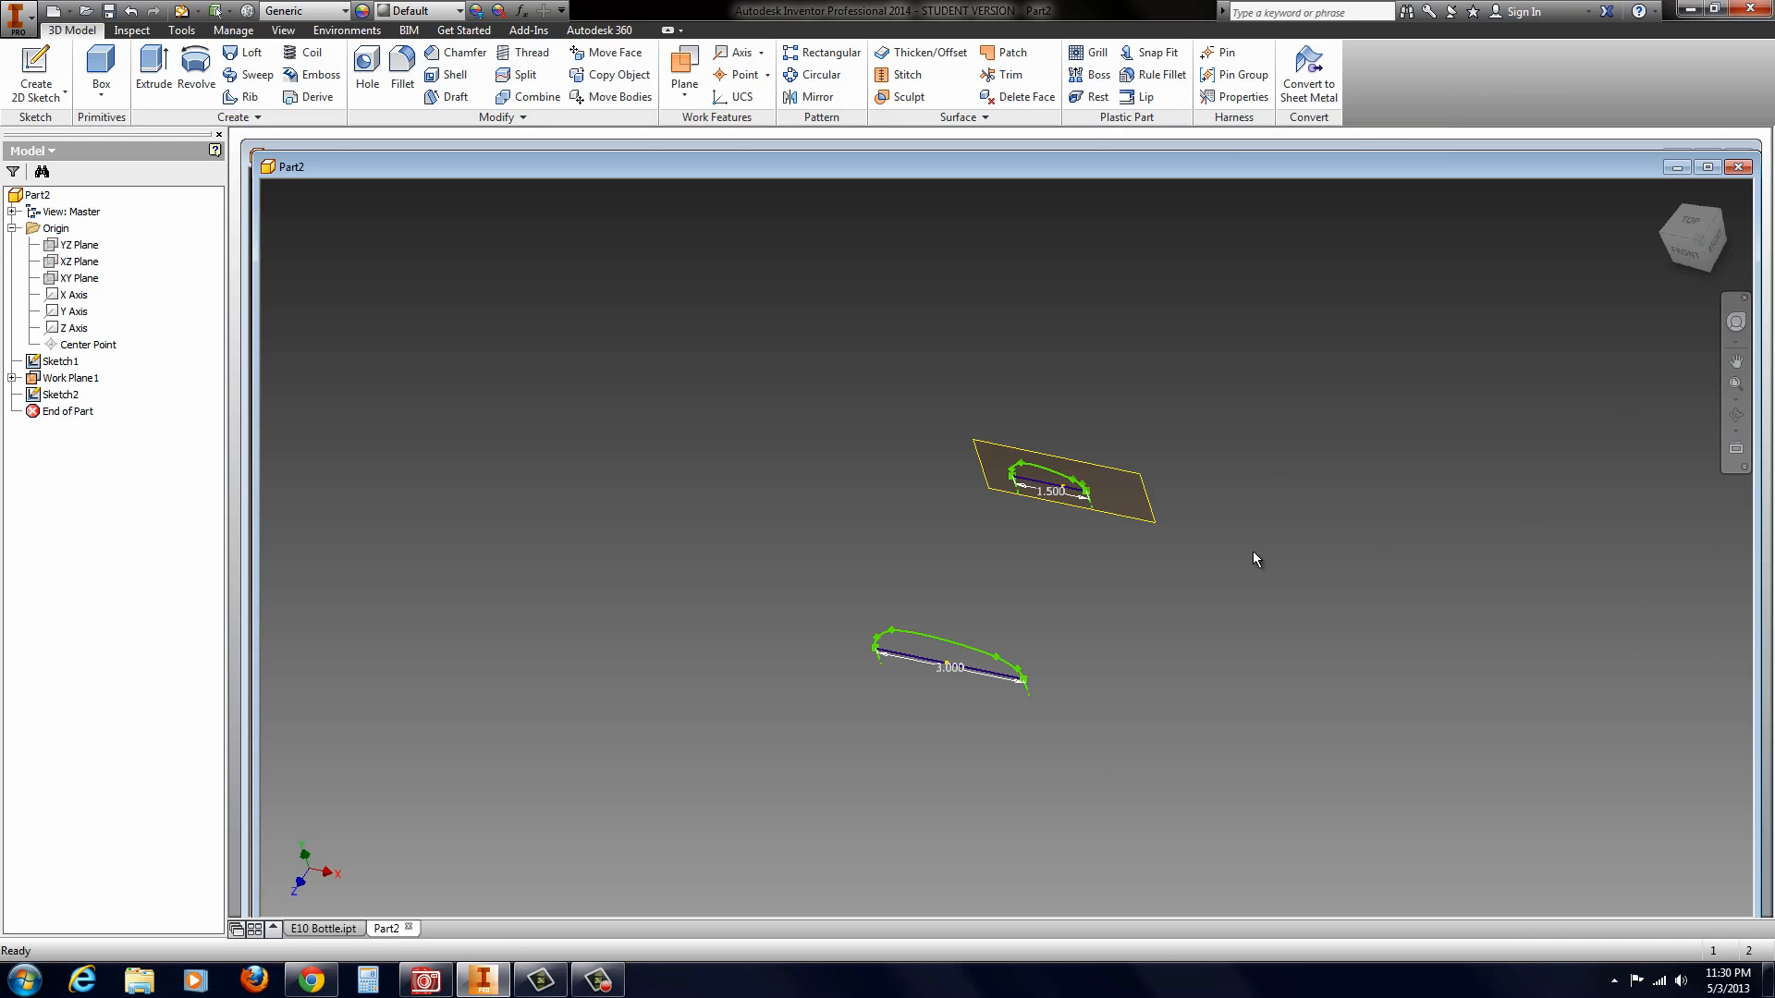
Step: Turn off the visibility of the offset work plane
{"action": "scroll", "coordinate": [1059, 537], "scroll_direction": "up", "scroll_amount": 3}
{"action": "right_click", "coordinate": [1172, 413]}
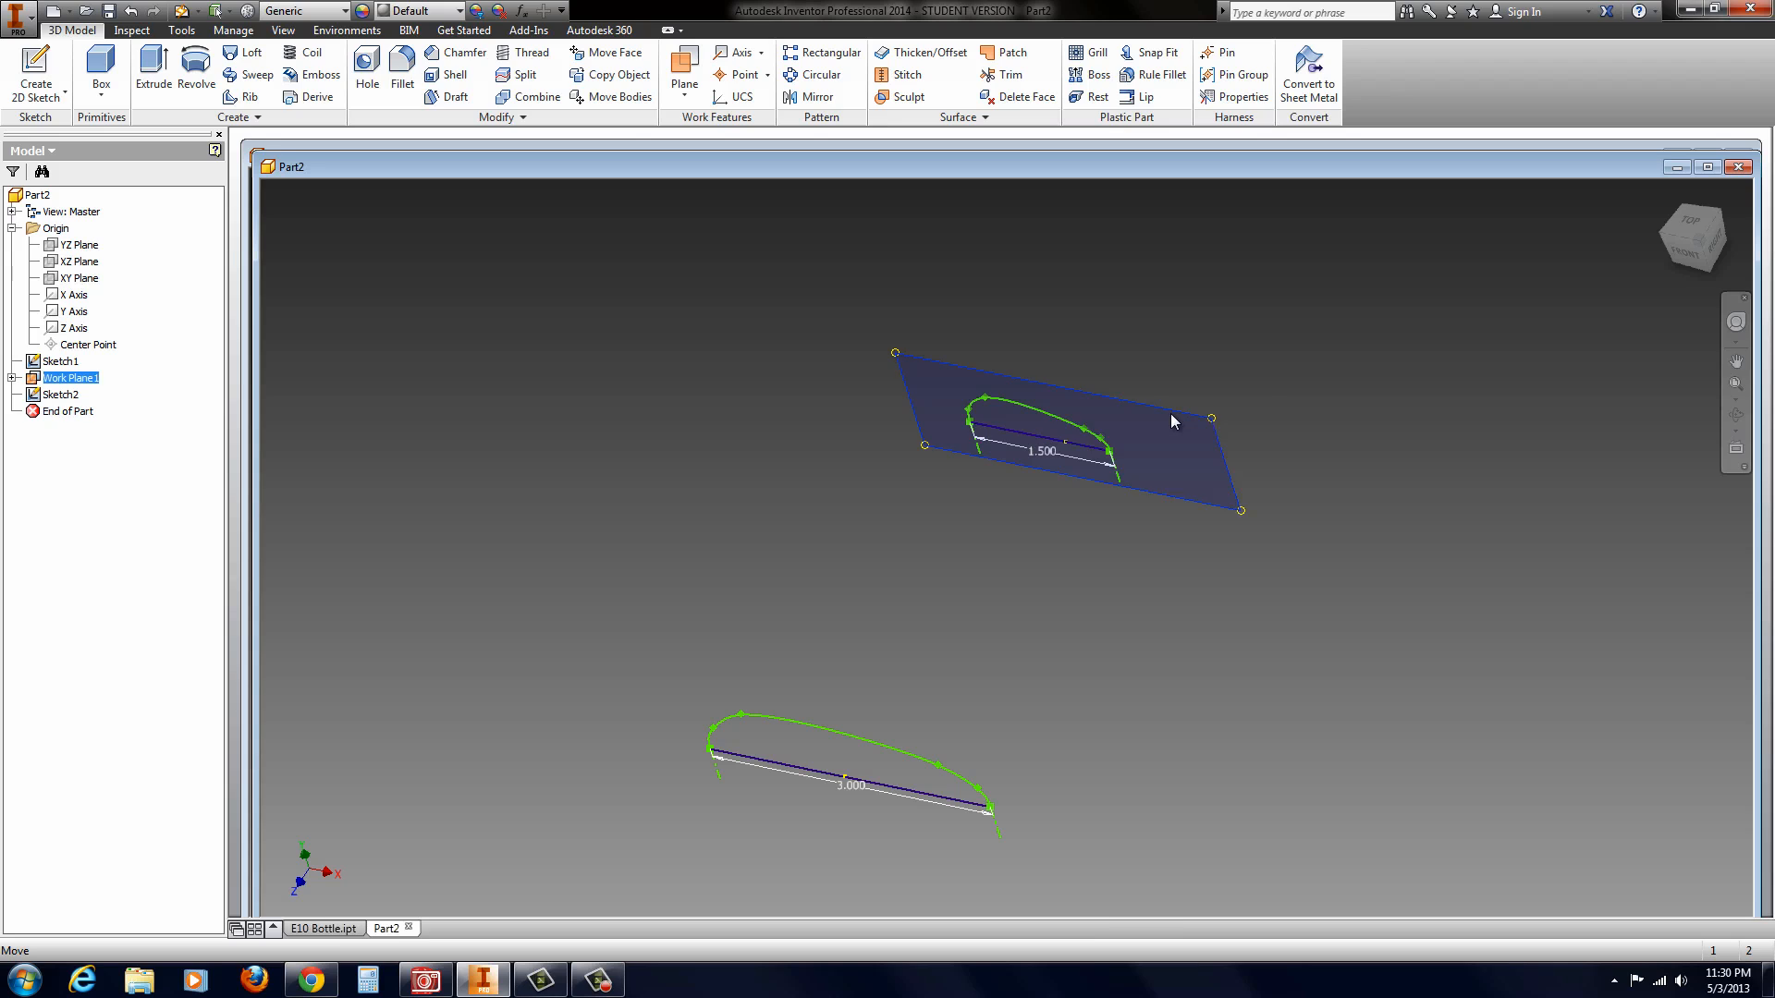
{"action": "left_click", "coordinate": [1244, 442]}
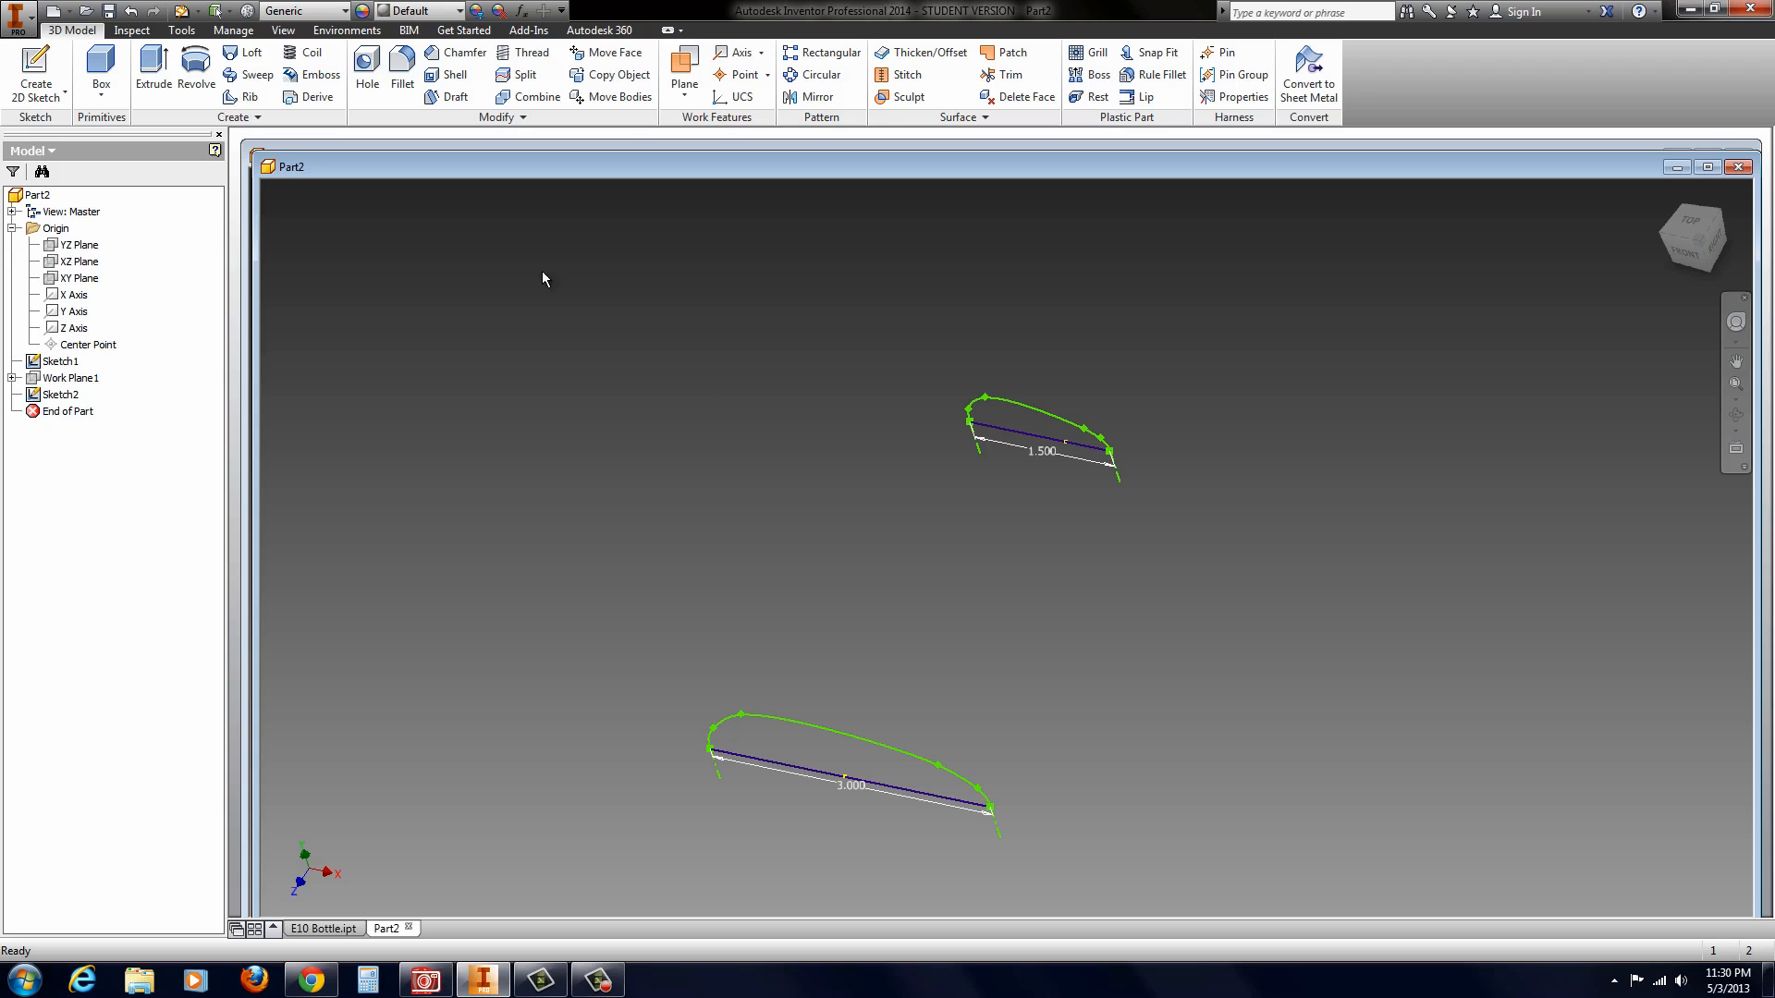
Step: Start a sketch on the XZ plane and project the negative-X endpoint of the 1.5 in line into it
{"action": "left_click", "coordinate": [60, 264]}
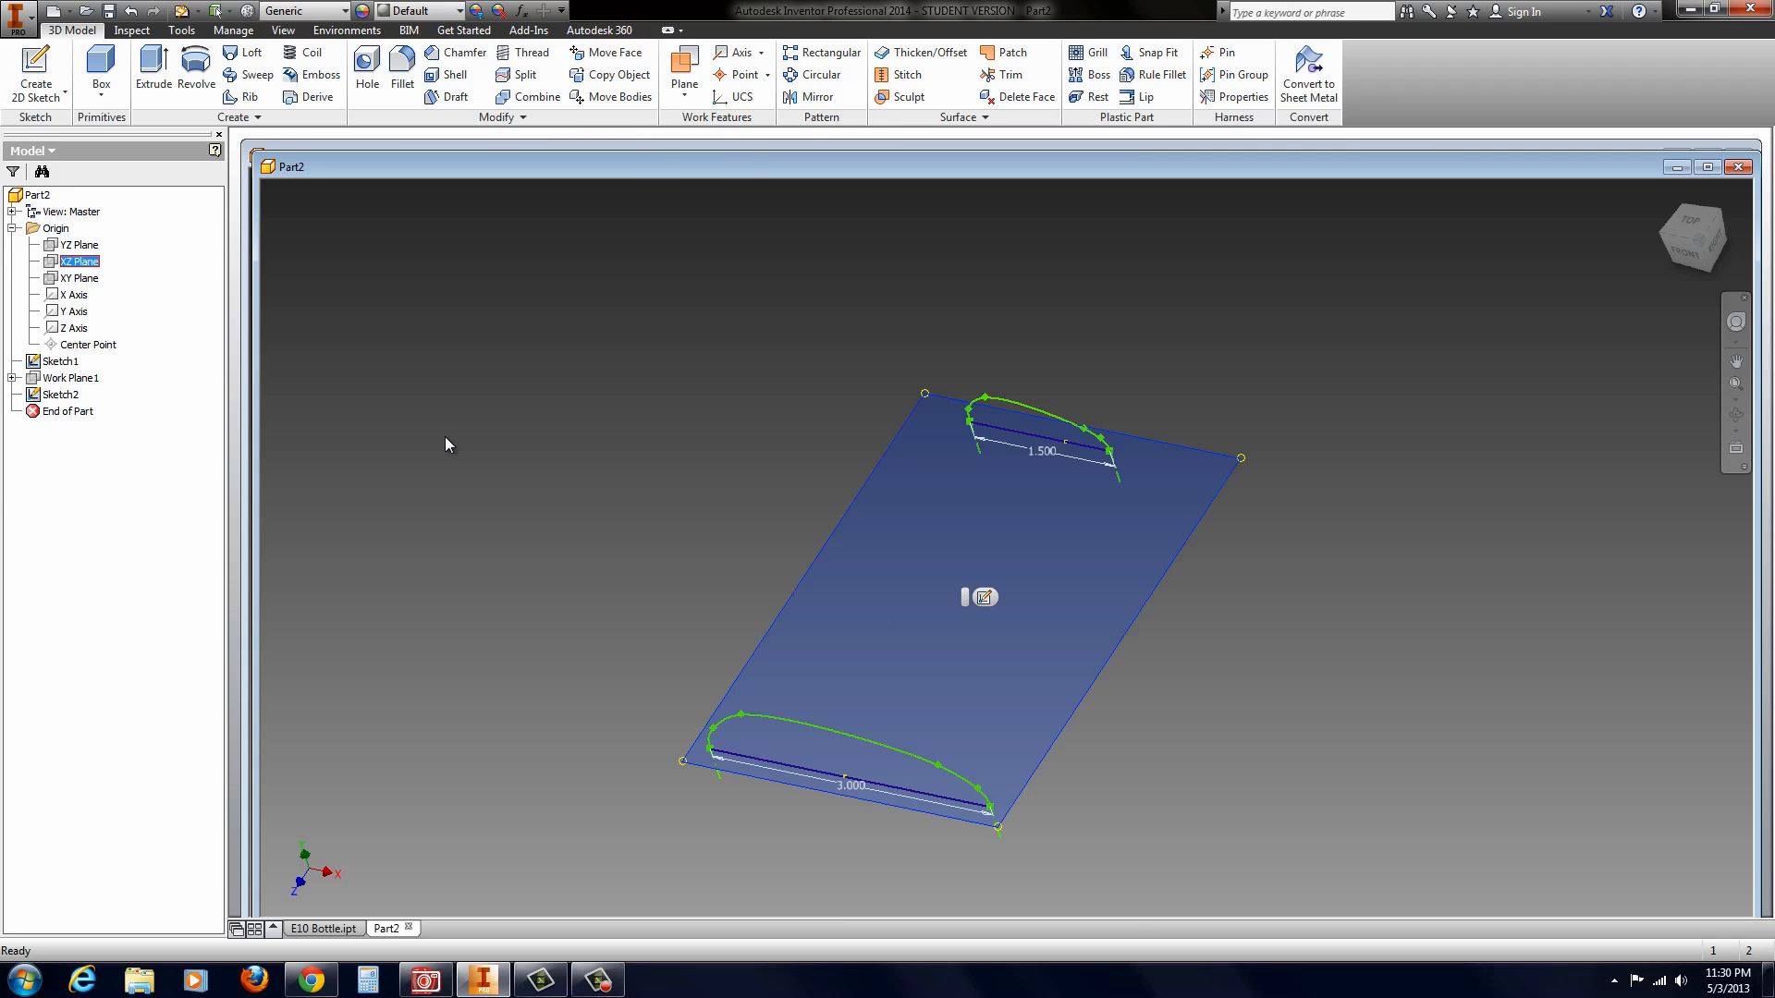
{"action": "left_click", "coordinate": [993, 600]}
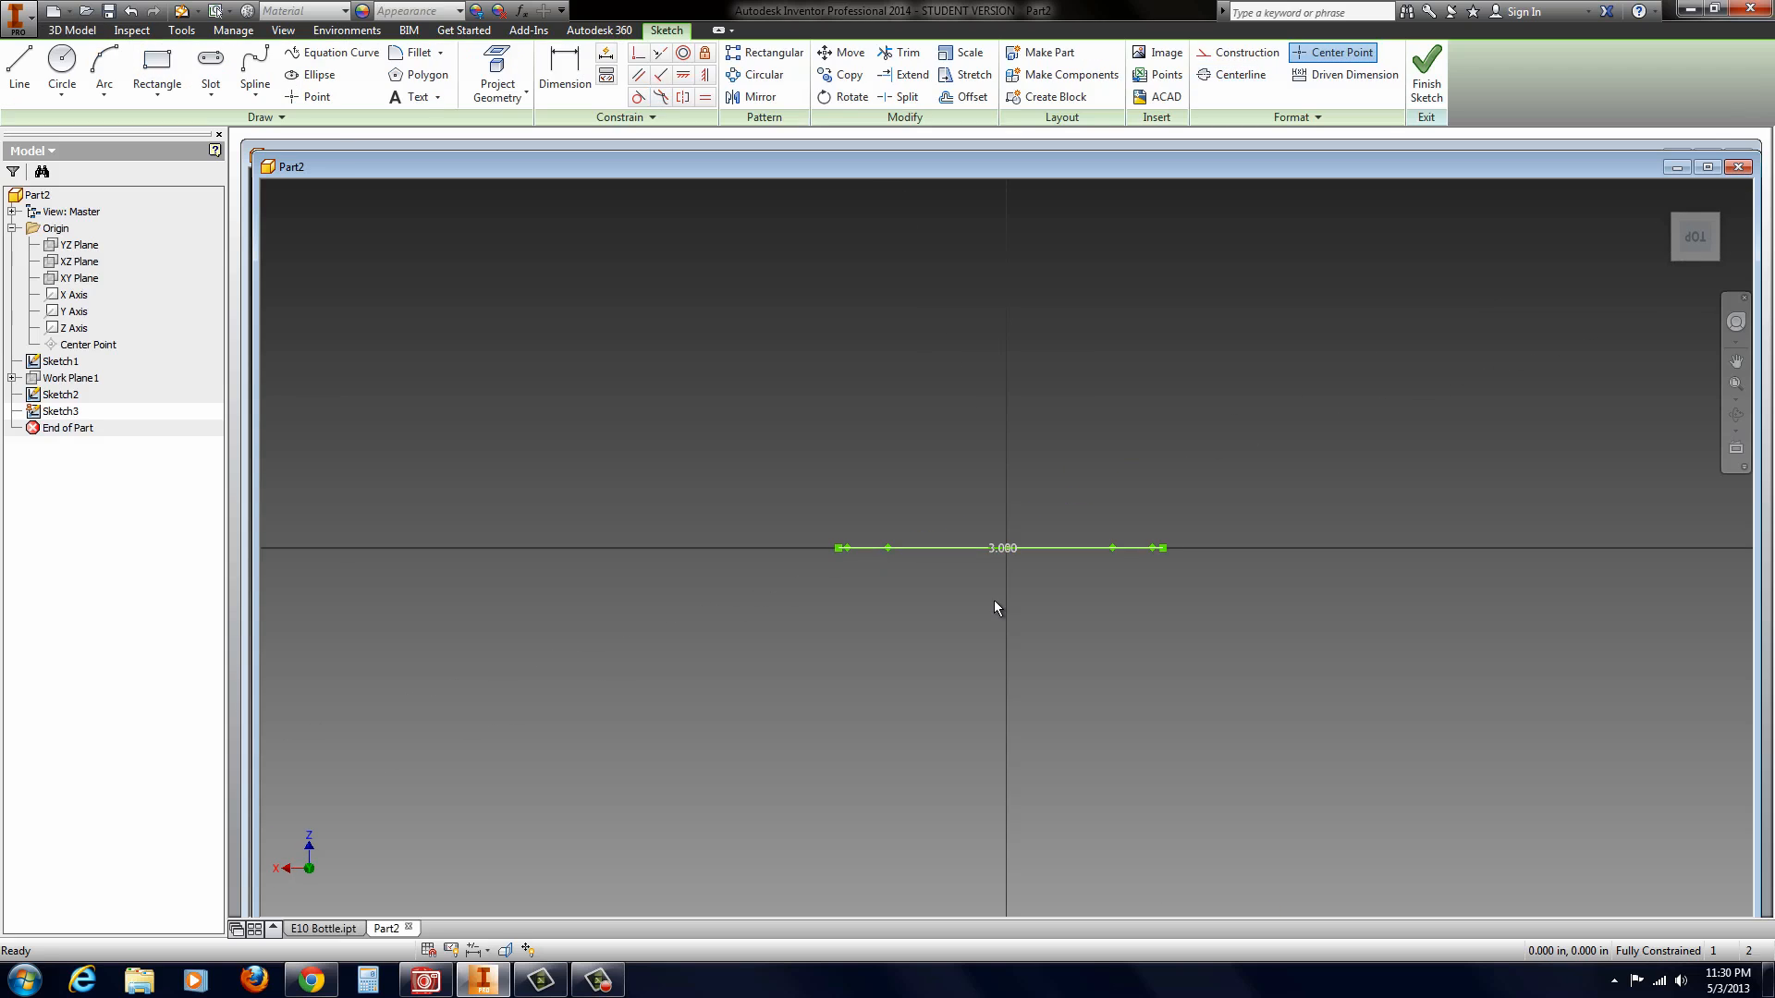
{"action": "scroll", "coordinate": [1081, 767], "scroll_direction": "up", "scroll_amount": 6}
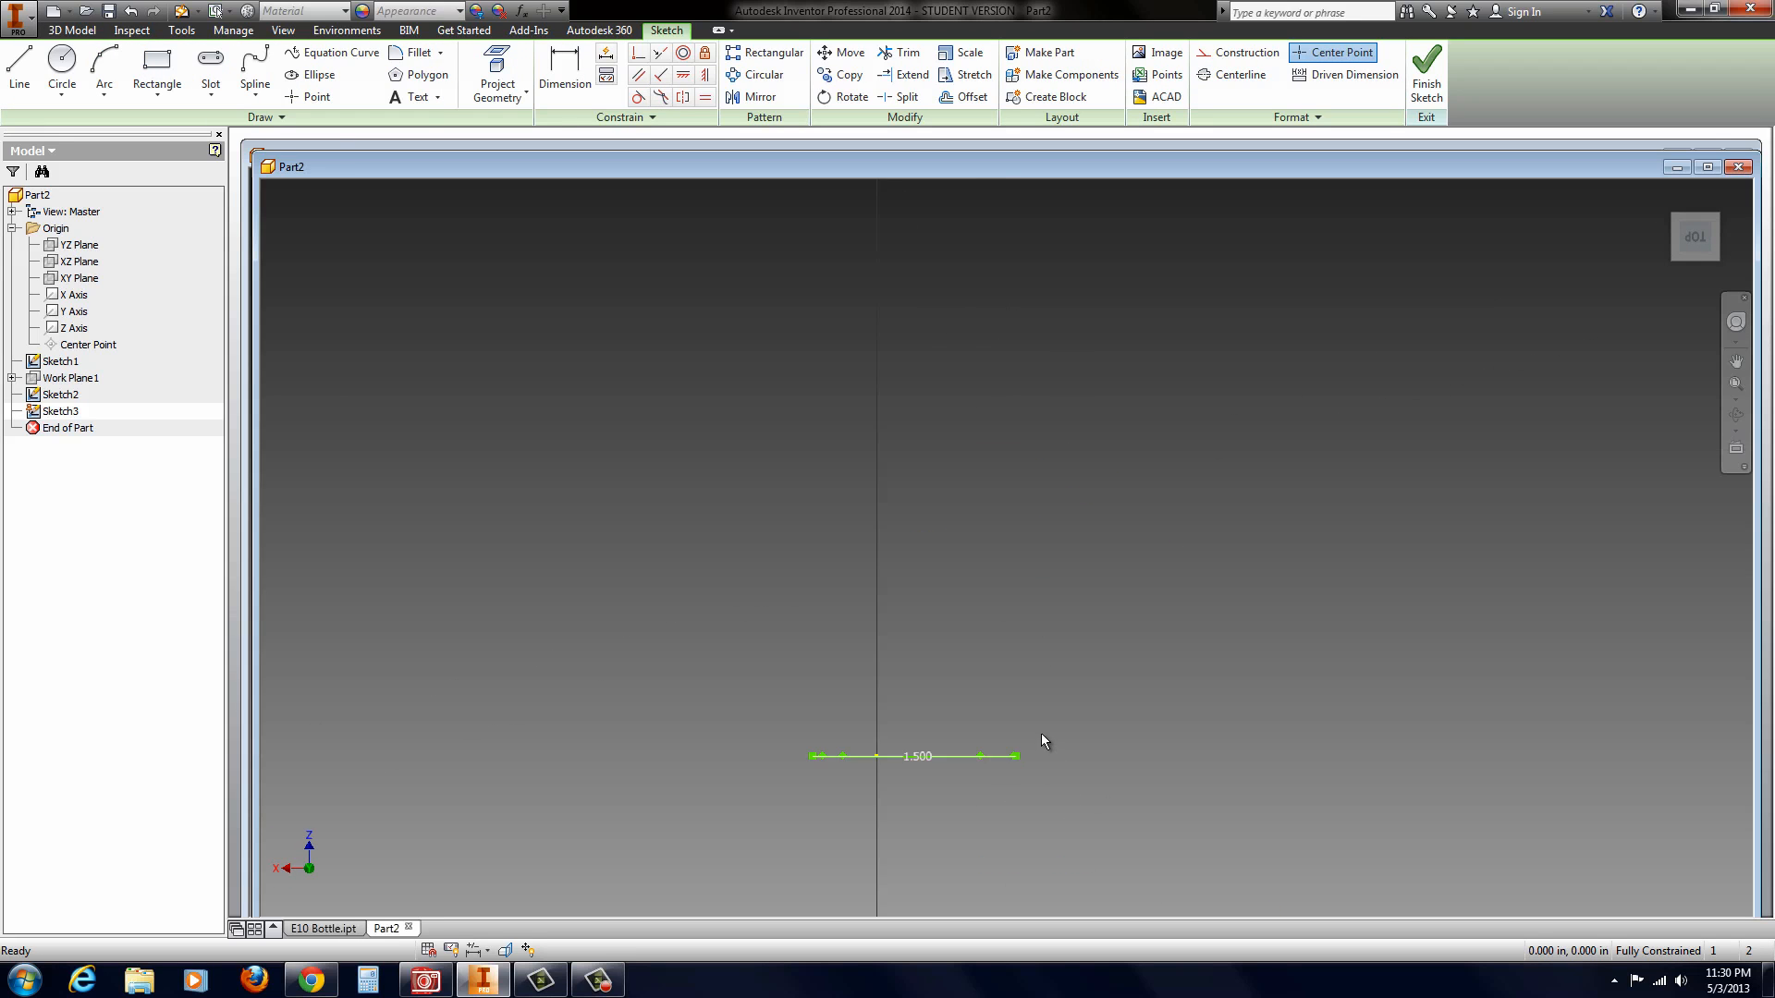
{"action": "left_click", "coordinate": [498, 74]}
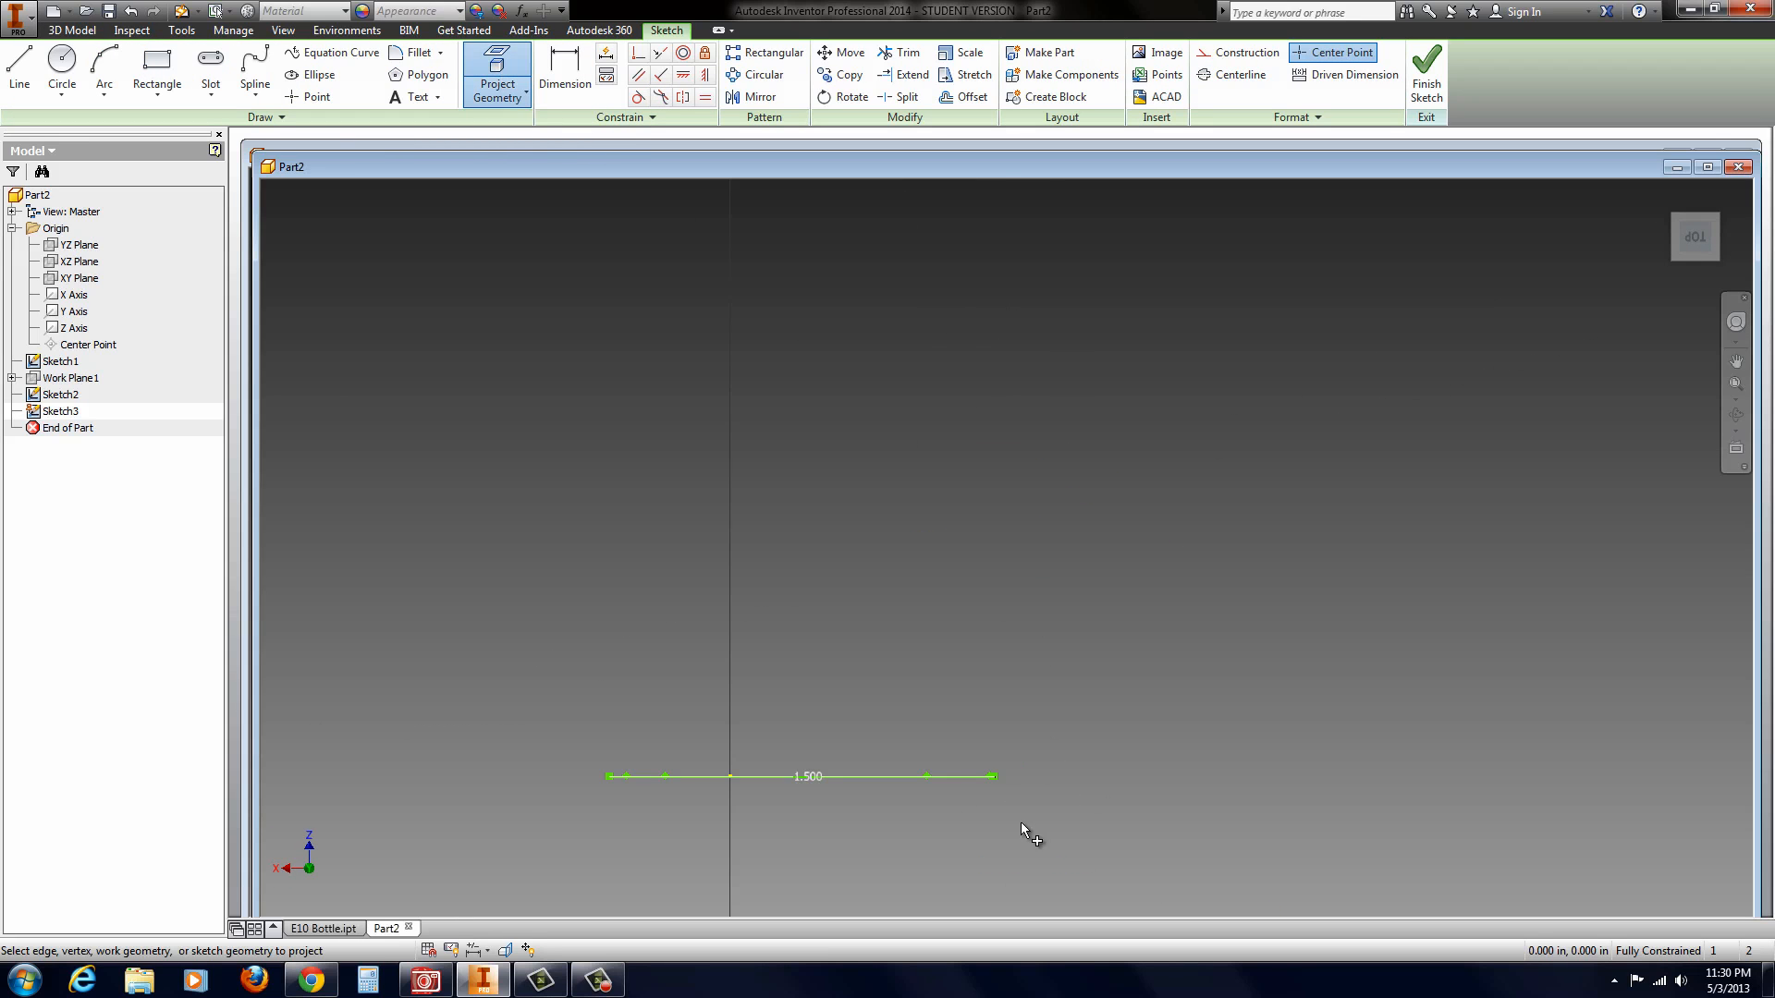
{"action": "scroll", "coordinate": [989, 786], "scroll_direction": "up", "scroll_amount": 4}
{"action": "scroll", "coordinate": [1031, 790], "scroll_direction": "down", "scroll_amount": 2}
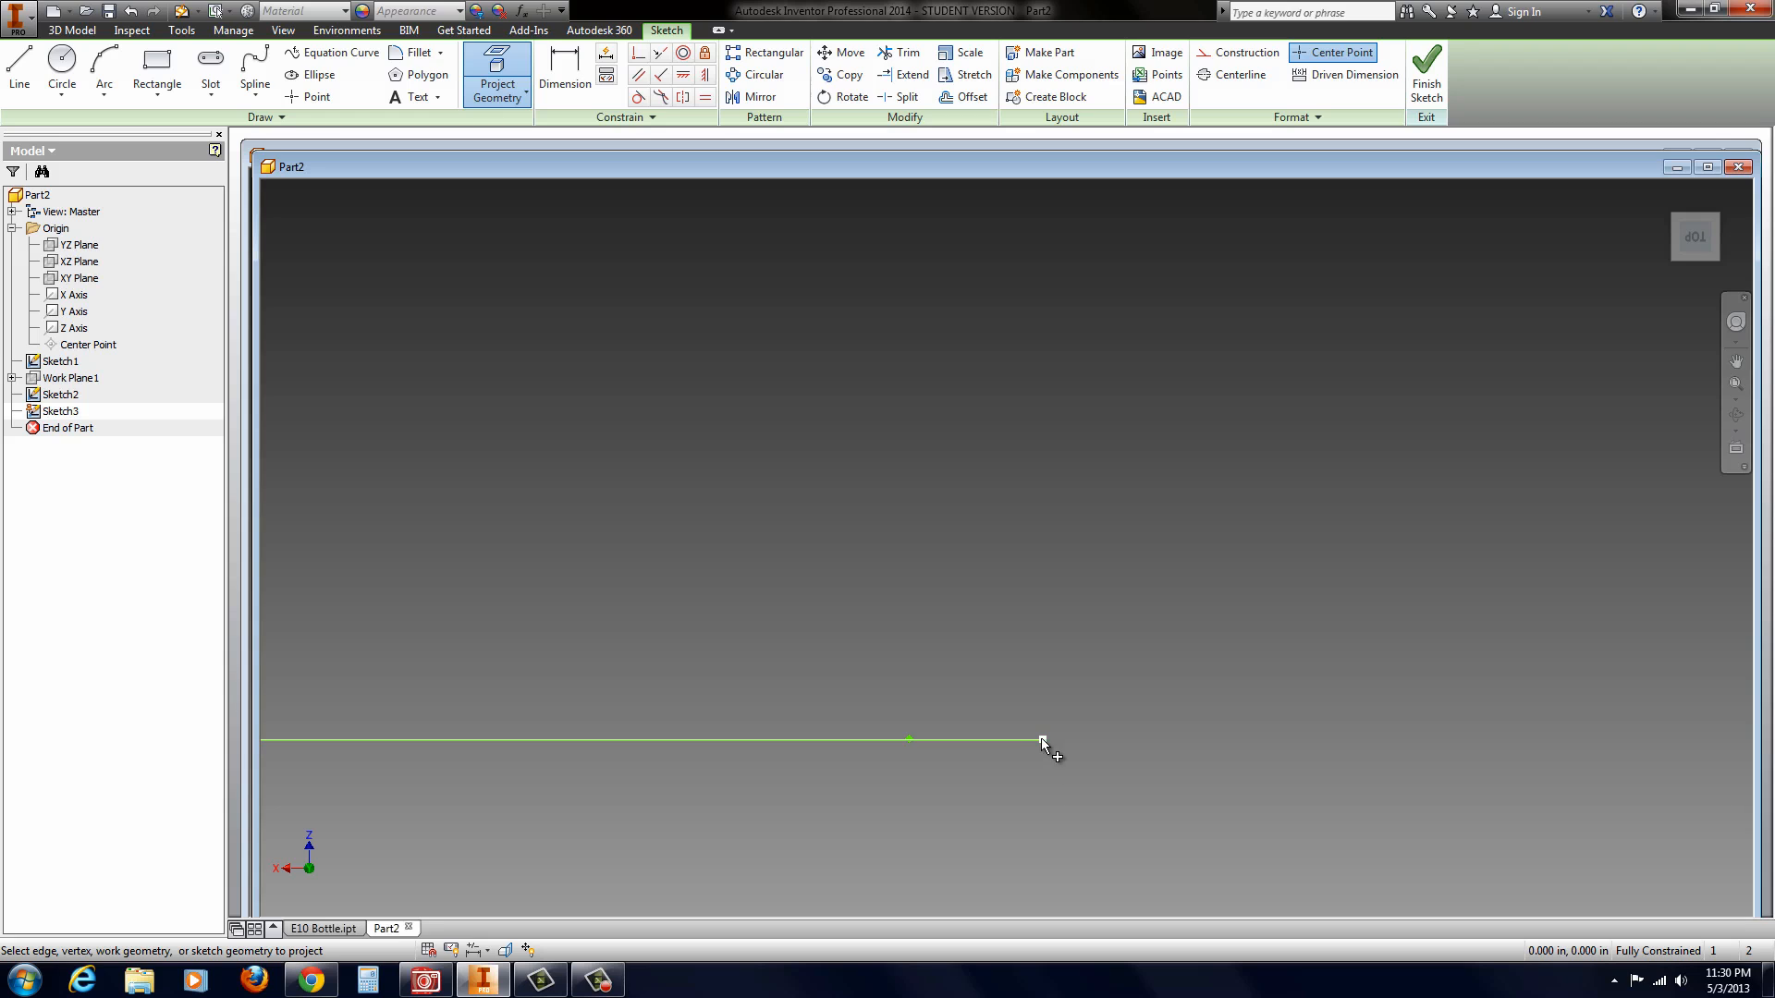
{"action": "left_click", "coordinate": [1043, 742]}
{"action": "scroll", "coordinate": [1098, 784], "scroll_direction": "down", "scroll_amount": 4}
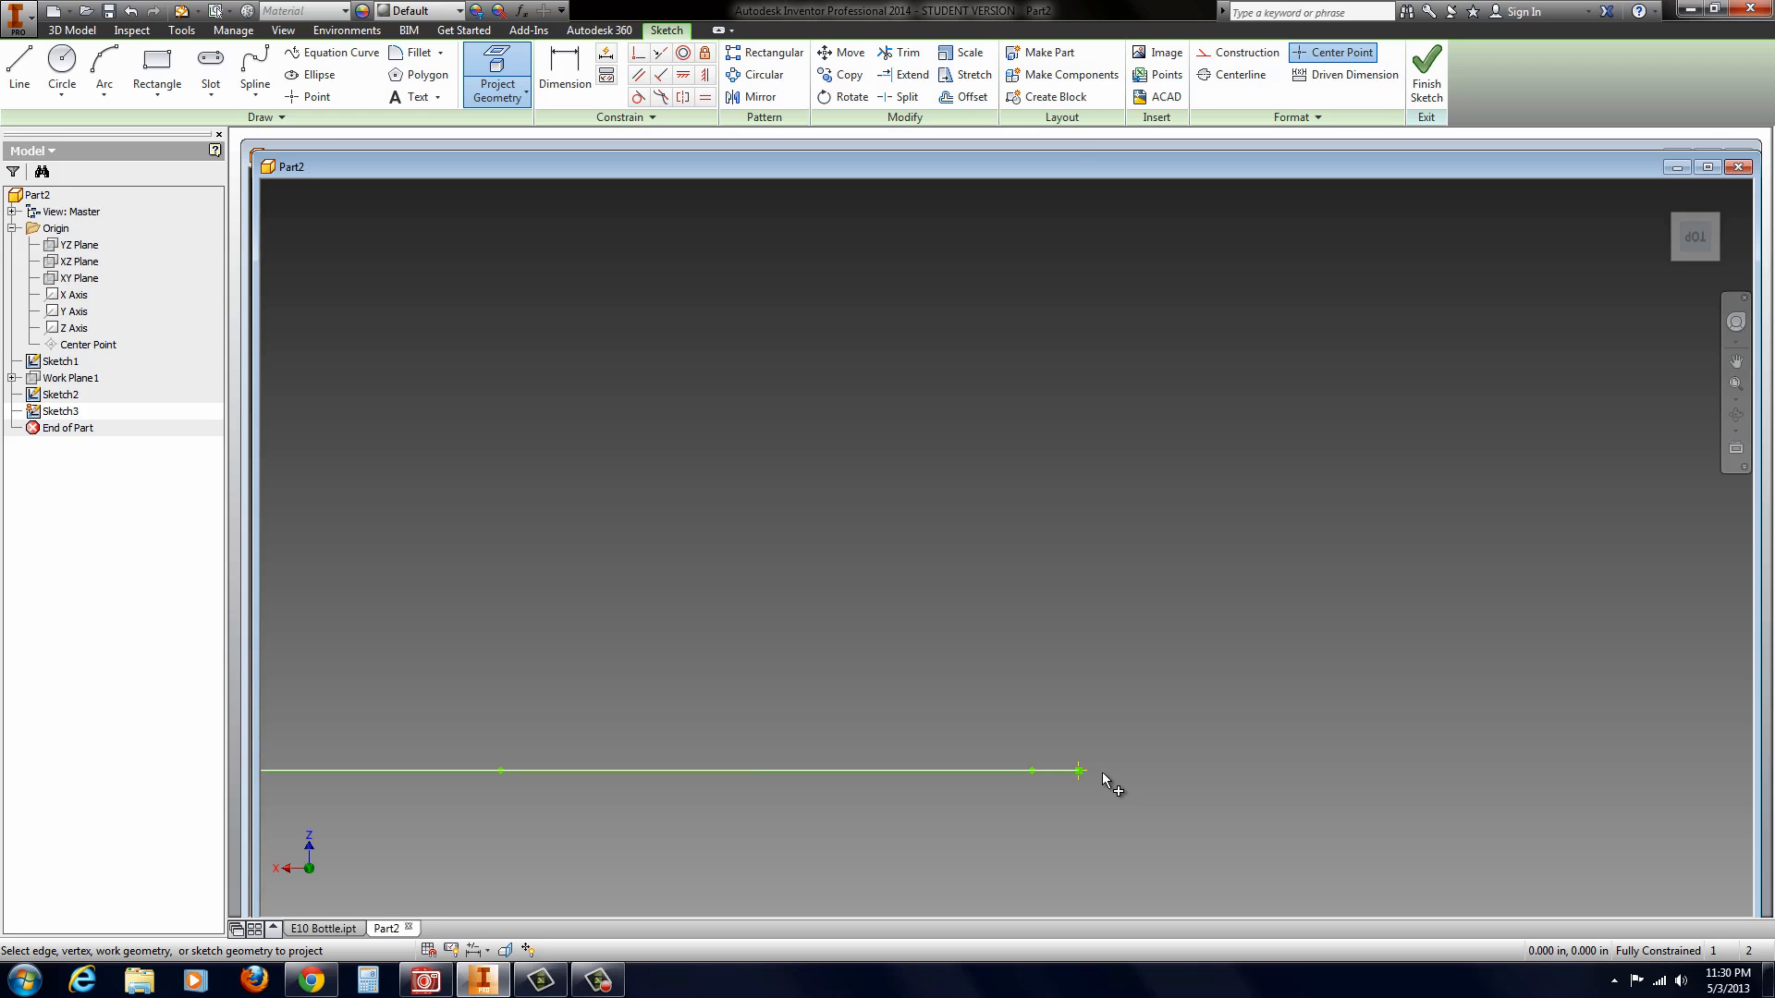
{"action": "scroll", "coordinate": [1156, 520], "scroll_direction": "down", "scroll_amount": 8}
Step: Project the negative-X endpoint of the 3 in line into the XZ-plane sketch and finish the sketch
{"action": "scroll", "coordinate": [1185, 373], "scroll_direction": "up", "scroll_amount": 7}
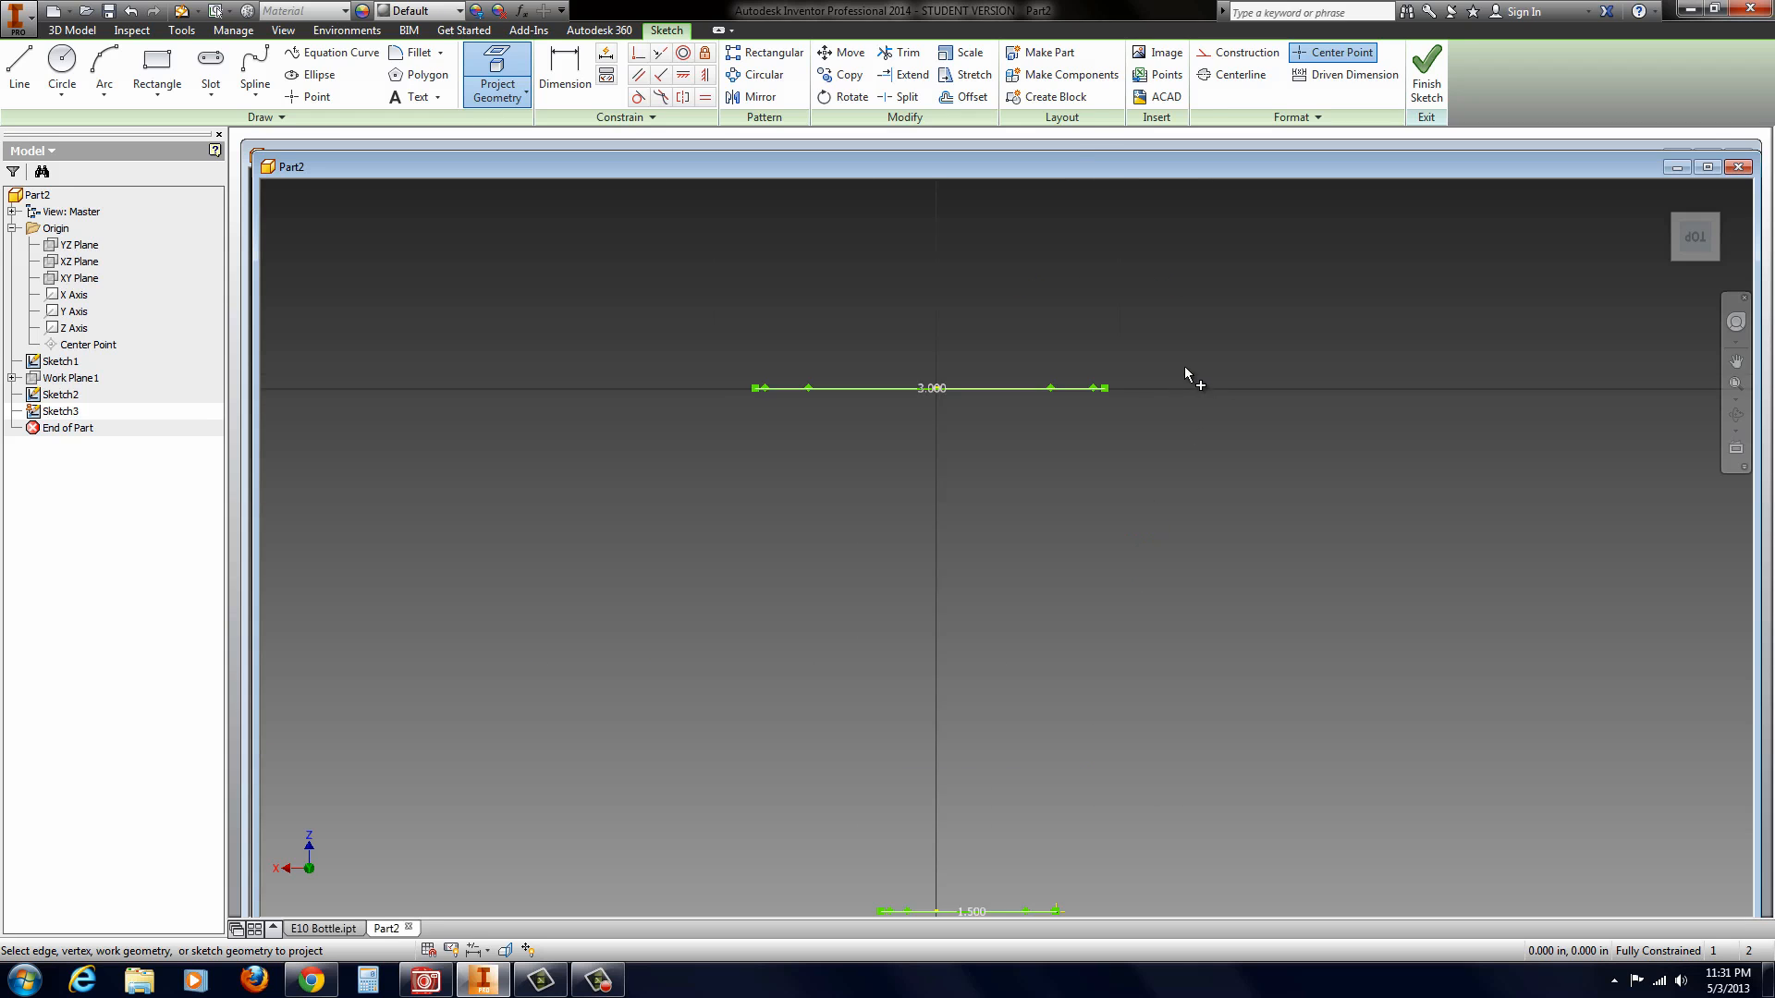
{"action": "scroll", "coordinate": [985, 418], "scroll_direction": "up", "scroll_amount": 3}
{"action": "left_click", "coordinate": [1156, 385]}
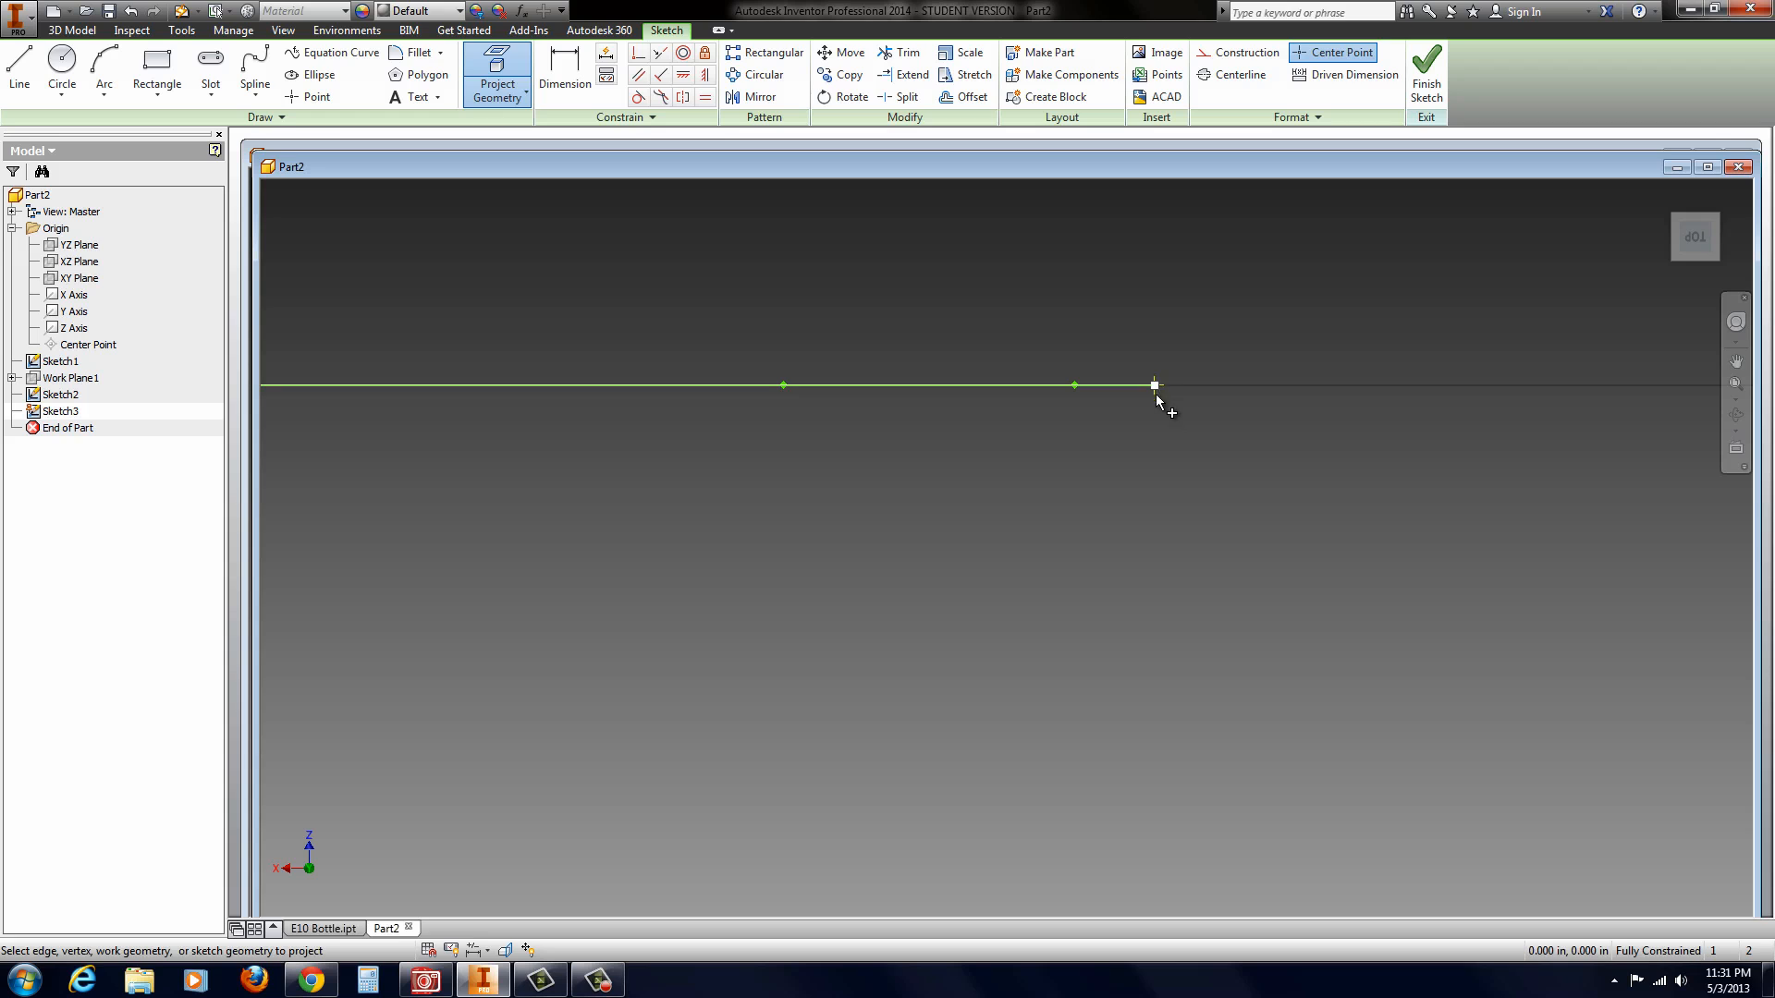
{"action": "scroll", "coordinate": [1164, 495], "scroll_direction": "down", "scroll_amount": 3}
{"action": "scroll", "coordinate": [1165, 500], "scroll_direction": "down", "scroll_amount": 3}
{"action": "scroll", "coordinate": [1161, 551], "scroll_direction": "down", "scroll_amount": 3}
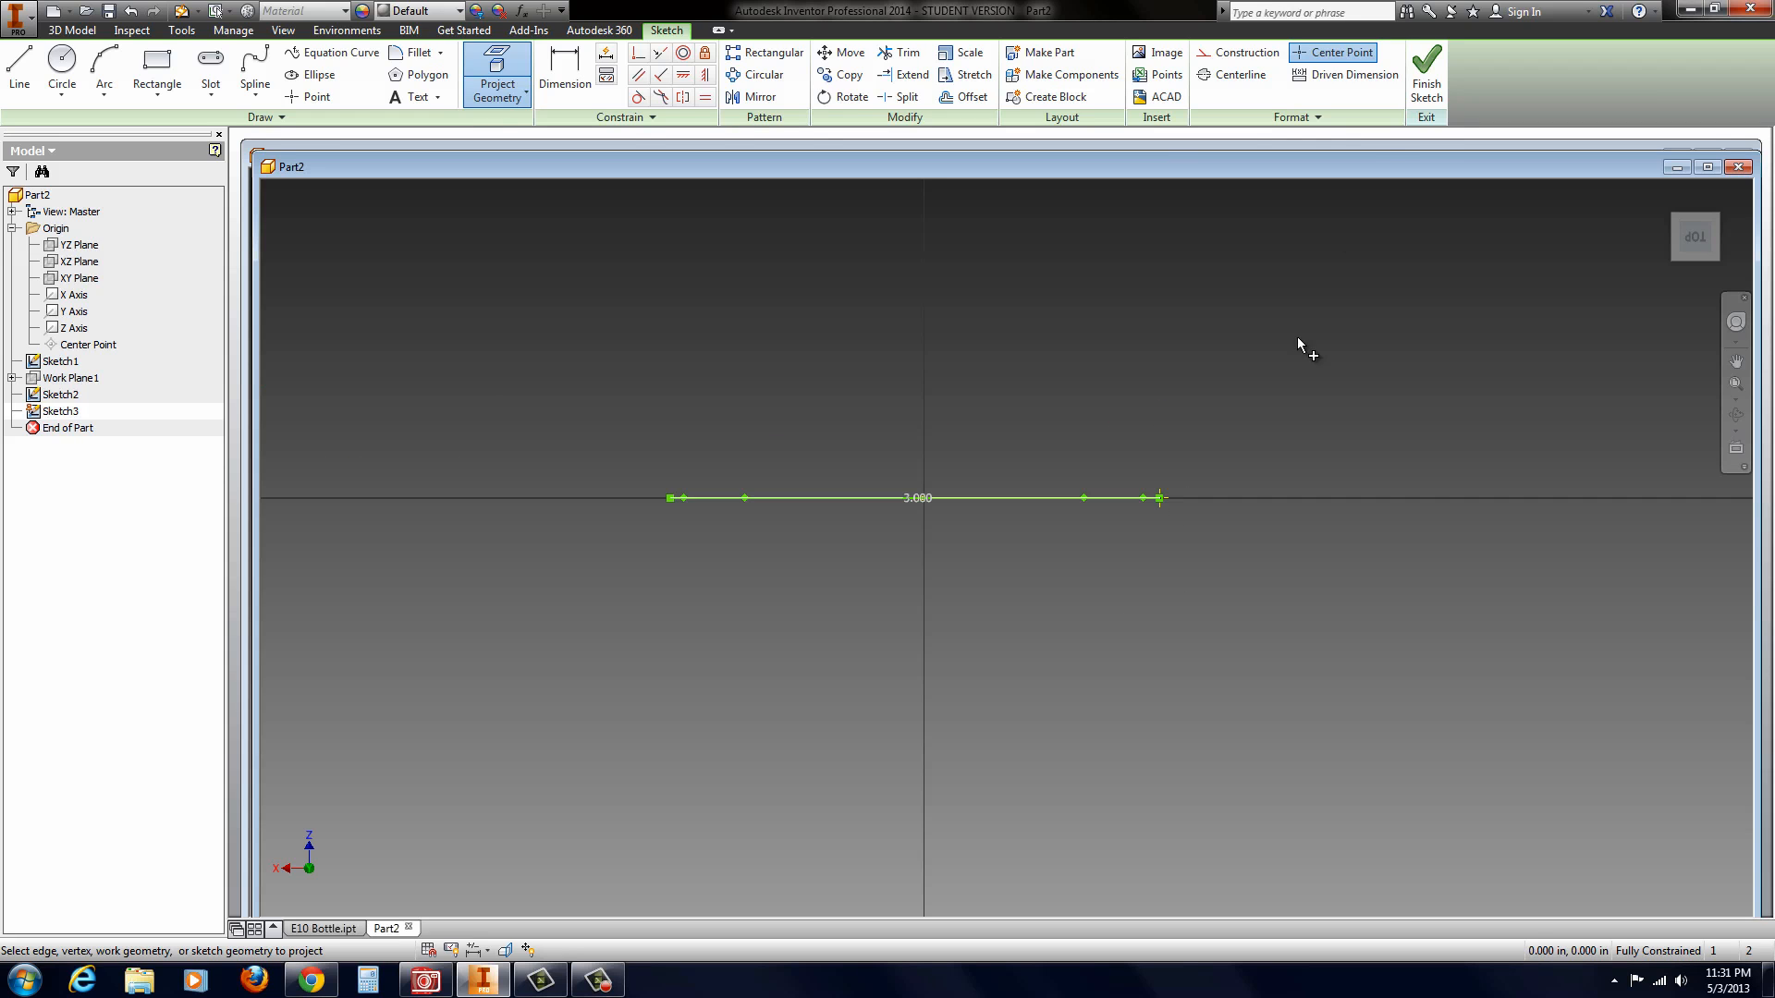
{"action": "left_click", "coordinate": [1429, 74]}
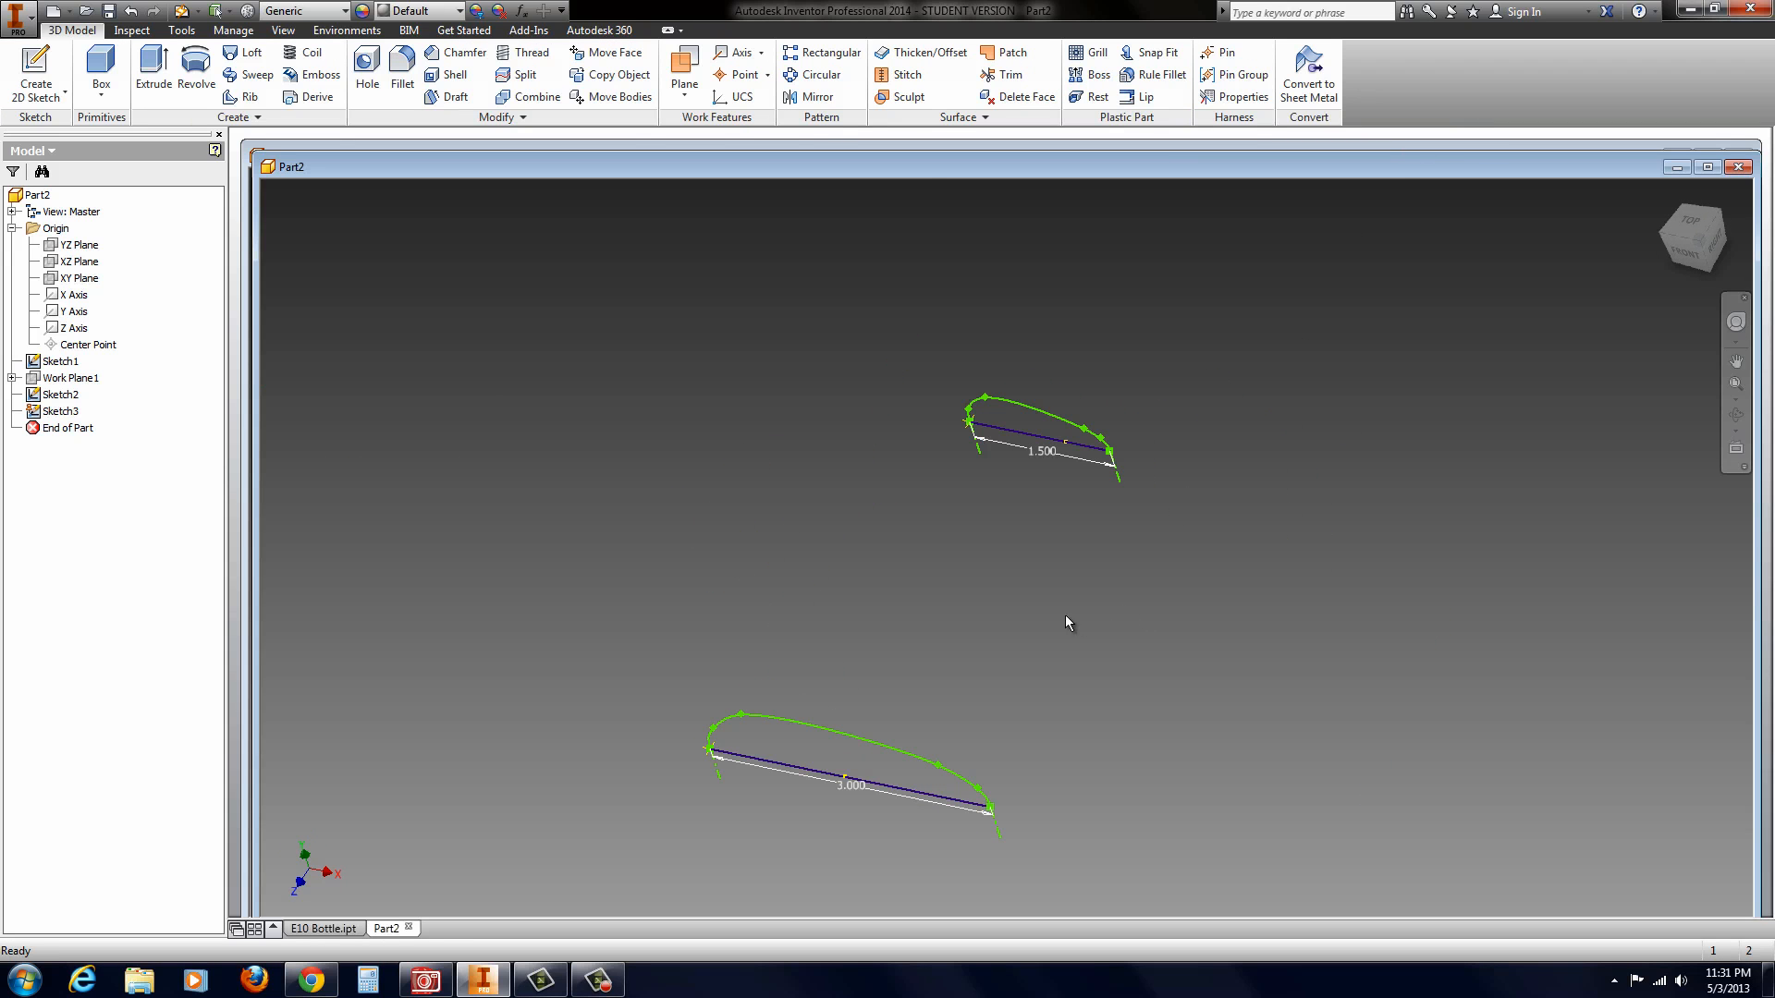
Step: Reopen the XZ-plane sketch for editing in an angled 3D view that shows both profiles
{"action": "right_click", "coordinate": [56, 415]}
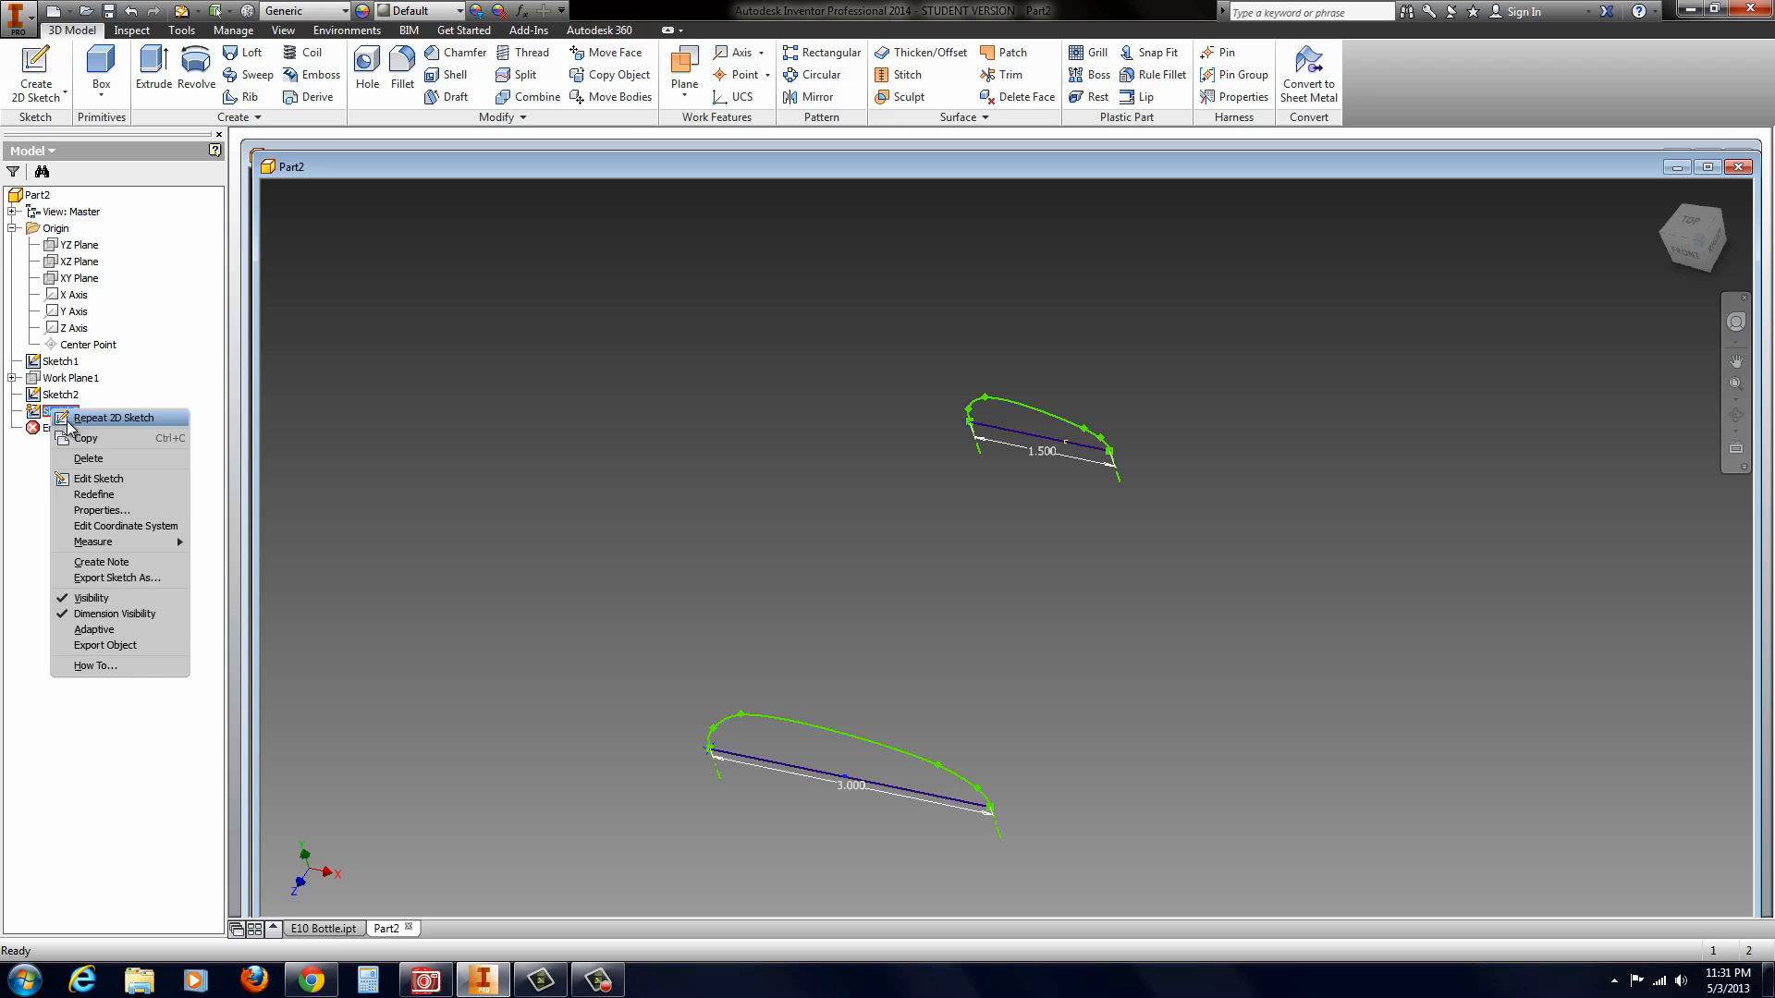
{"action": "left_click", "coordinate": [100, 480]}
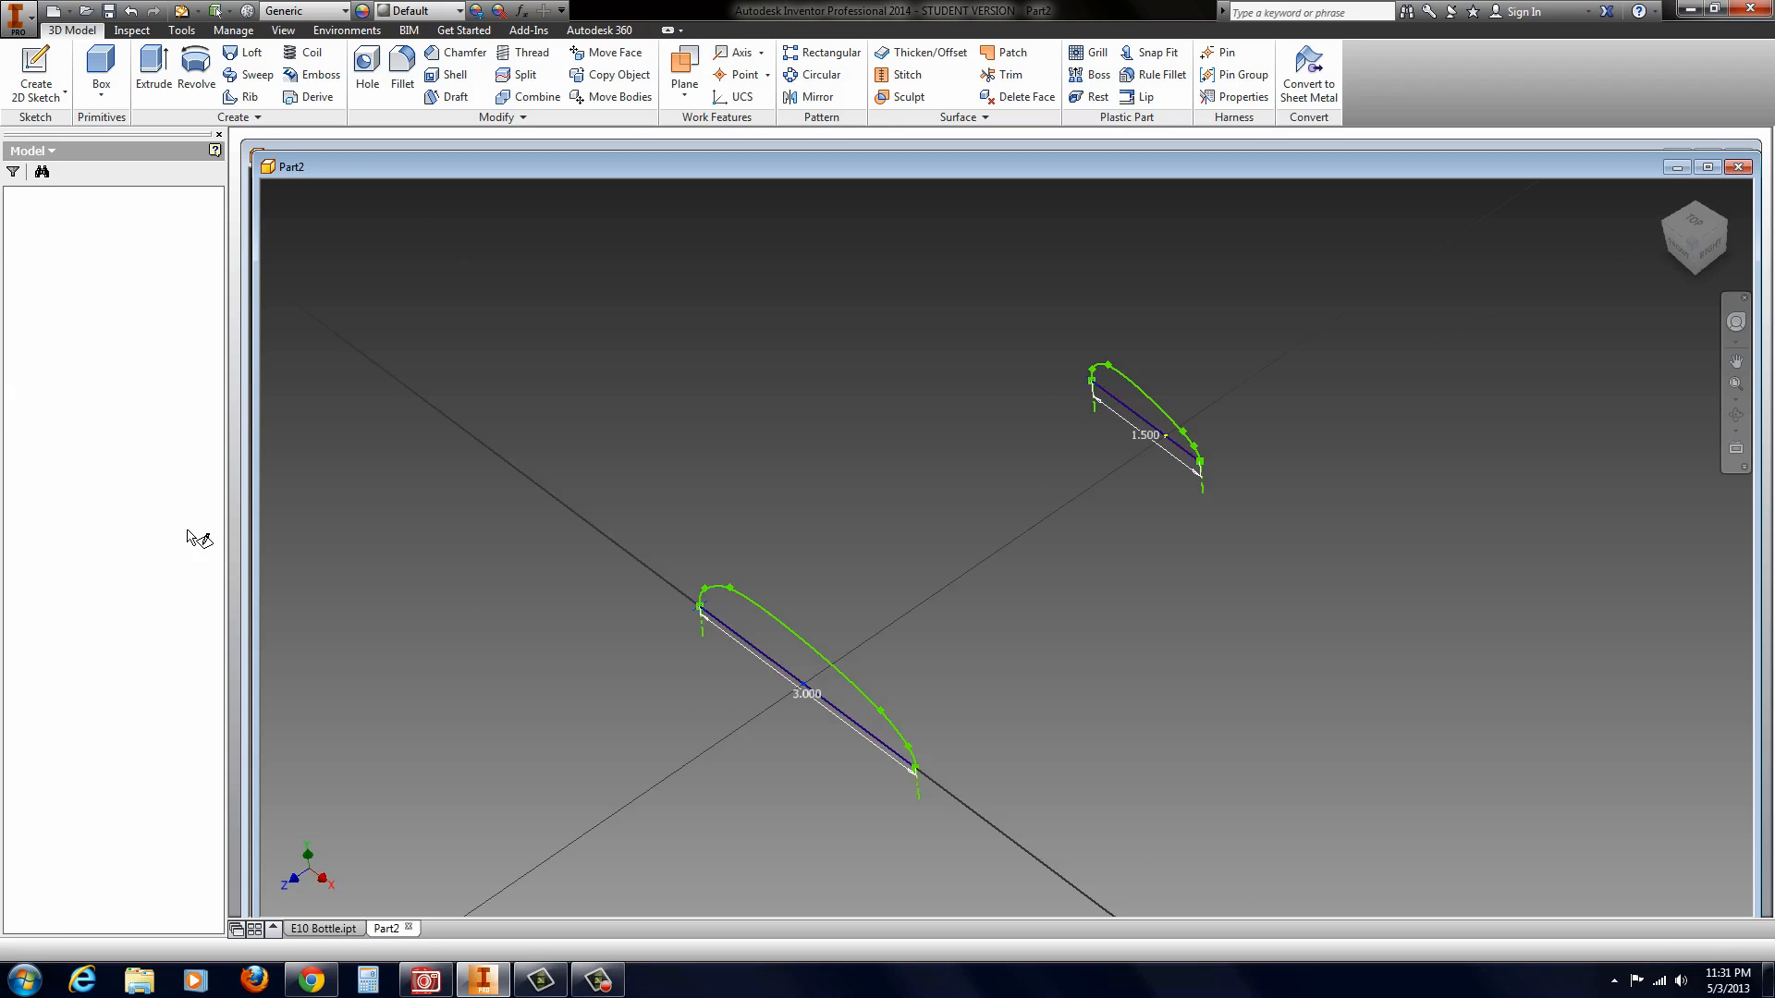
{"action": "mouse_move", "coordinate": [775, 651]}
{"action": "middle_mouse_down", "text": "shift"}
{"action": "mouse_move", "coordinate": [987, 647]}
{"action": "mouse_move", "coordinate": [885, 577]}
{"action": "middle_mouse_up", "text": "shift"}
{"action": "scroll", "coordinate": [883, 555], "scroll_direction": "up", "scroll_amount": 3}
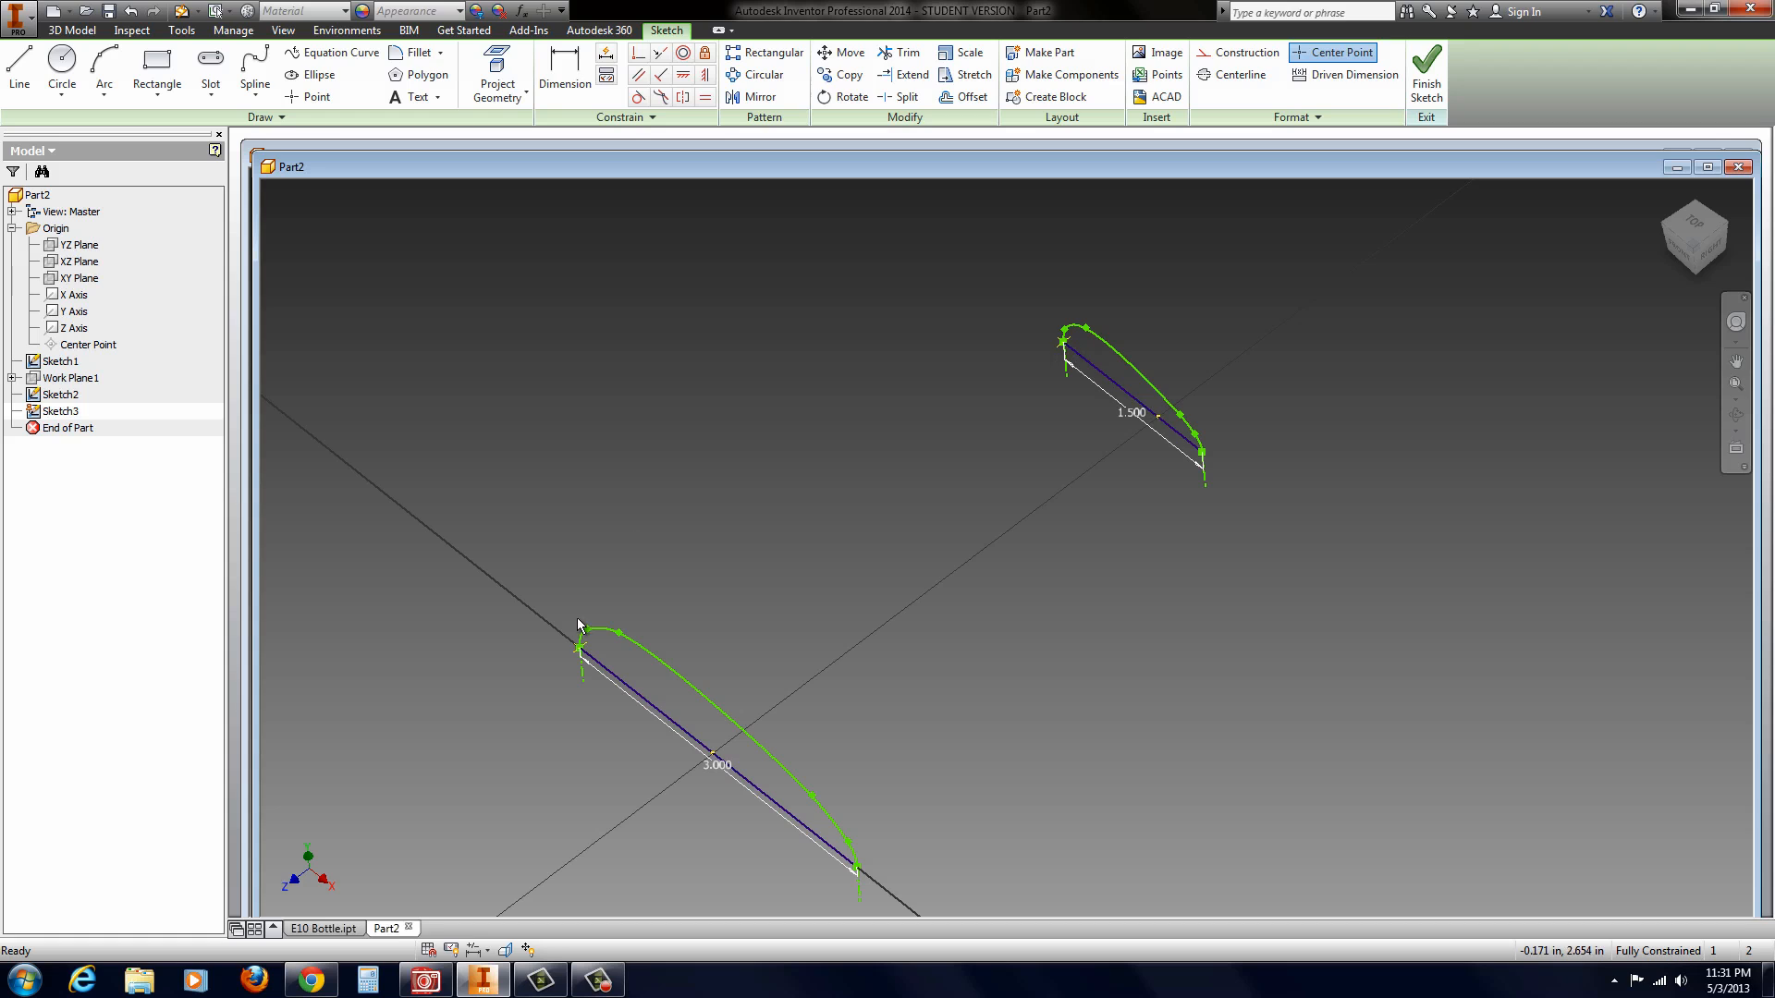
Step: Draw a three-point spline bowing outward from the 3 in line's projected endpoint to the 1.5 in line's projected endpoint, and finish the sketch
{"action": "left_click", "coordinate": [255, 69]}
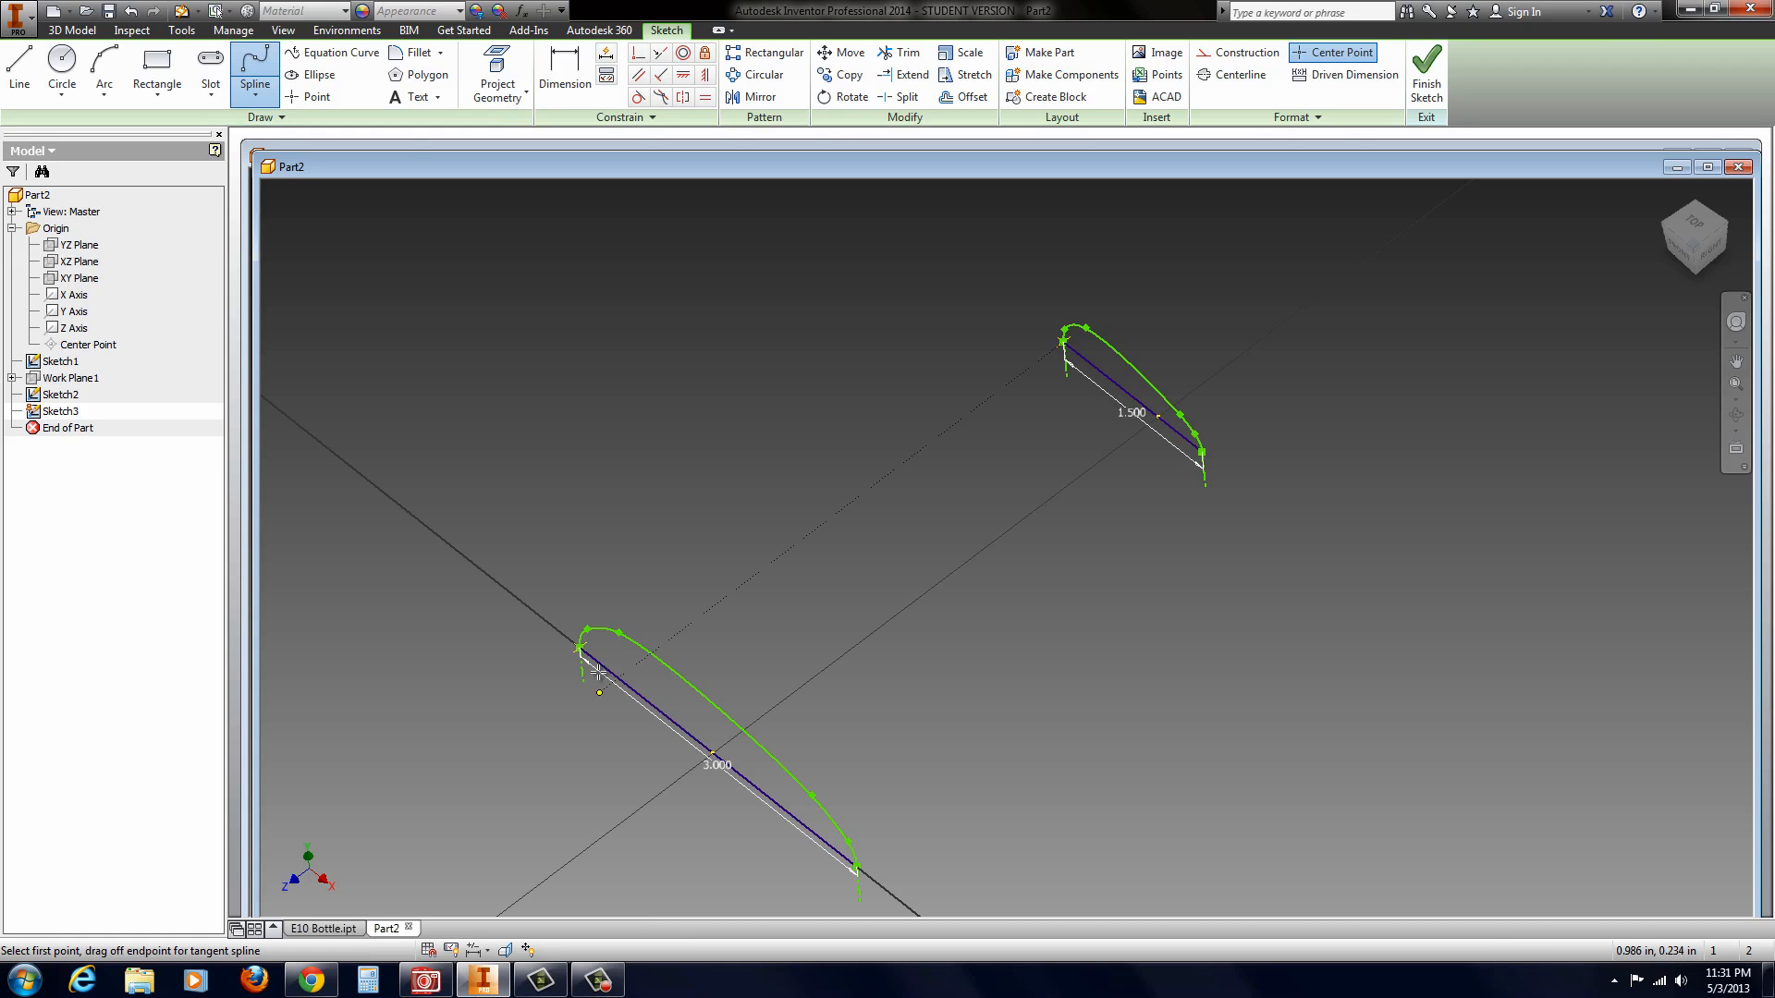
{"action": "left_click", "coordinate": [579, 647]}
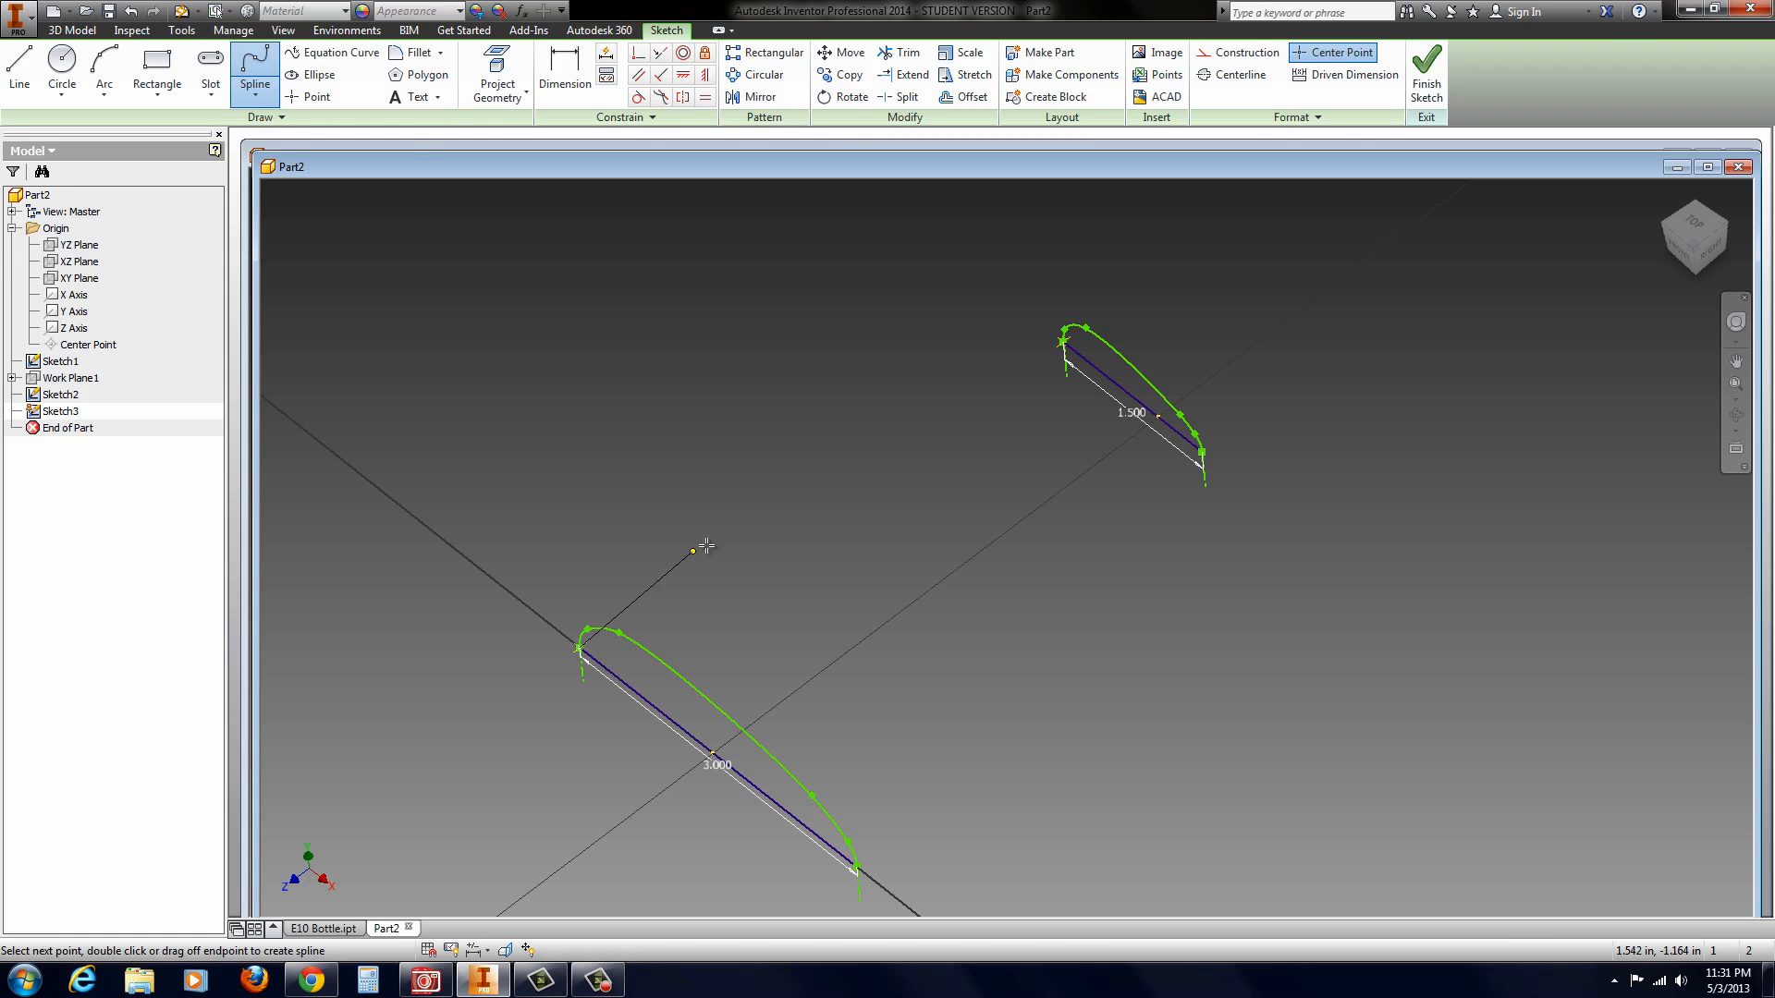
{"action": "left_click", "coordinate": [823, 458]}
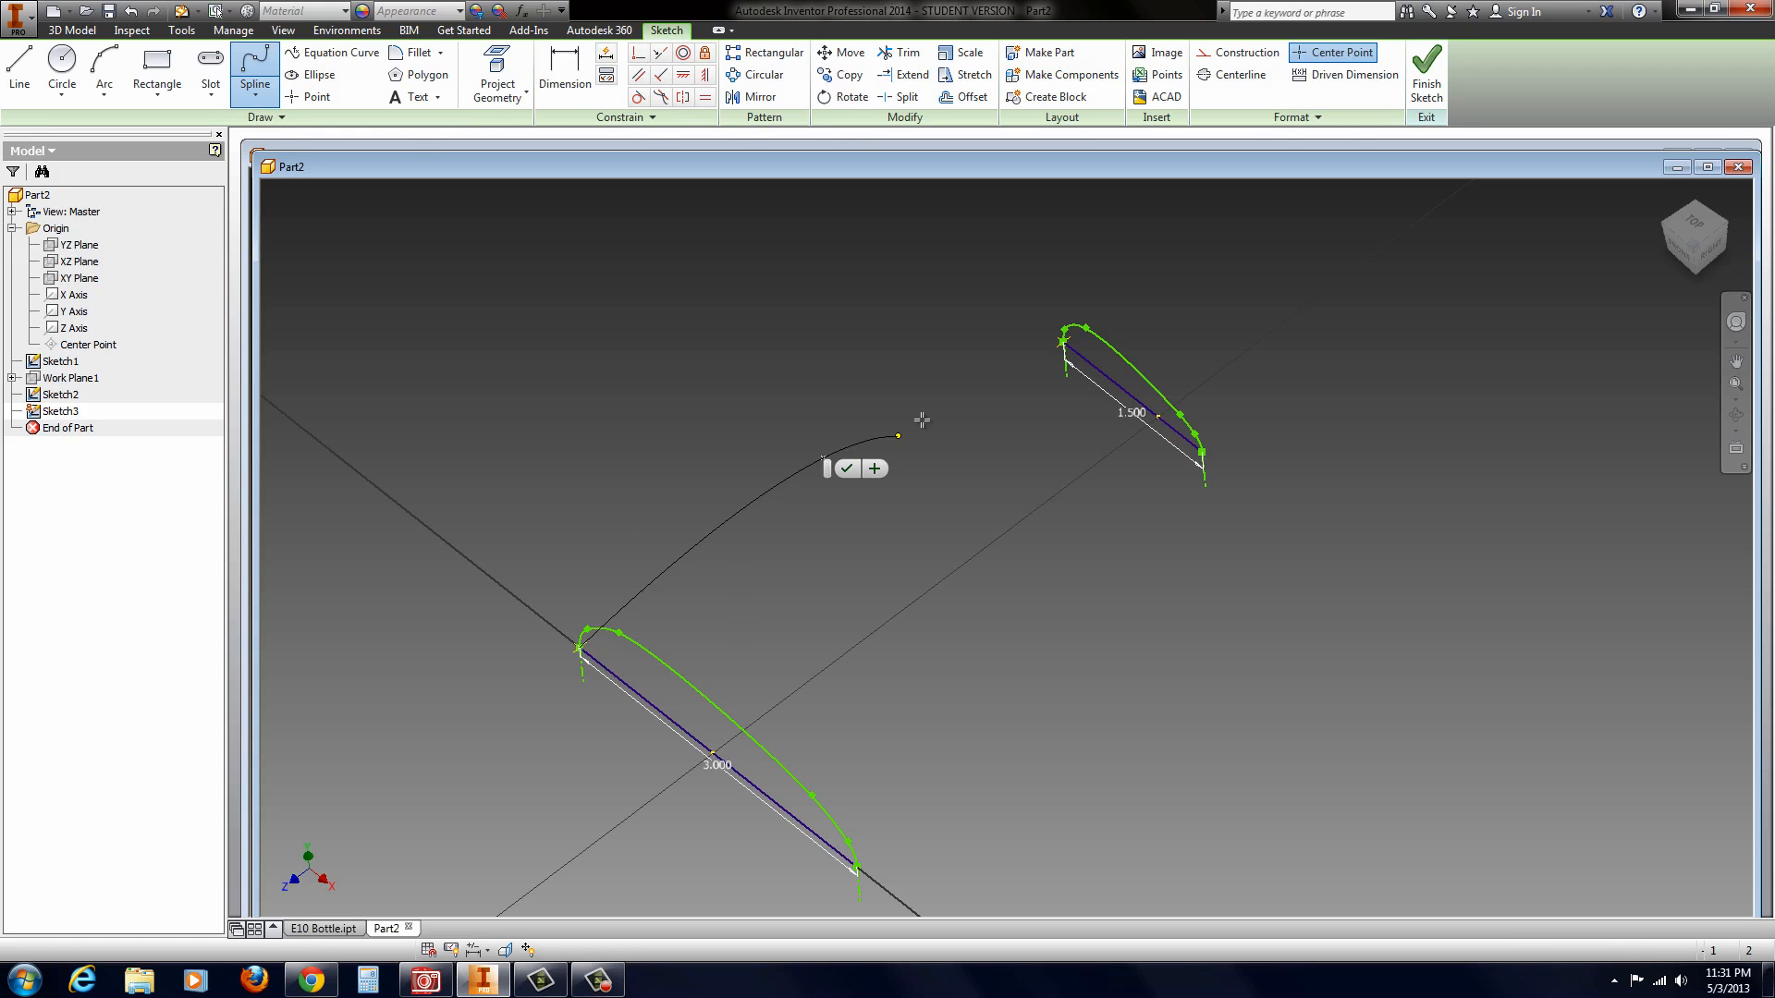
{"action": "left_click", "coordinate": [1063, 341]}
{"action": "left_click", "coordinate": [1092, 358]}
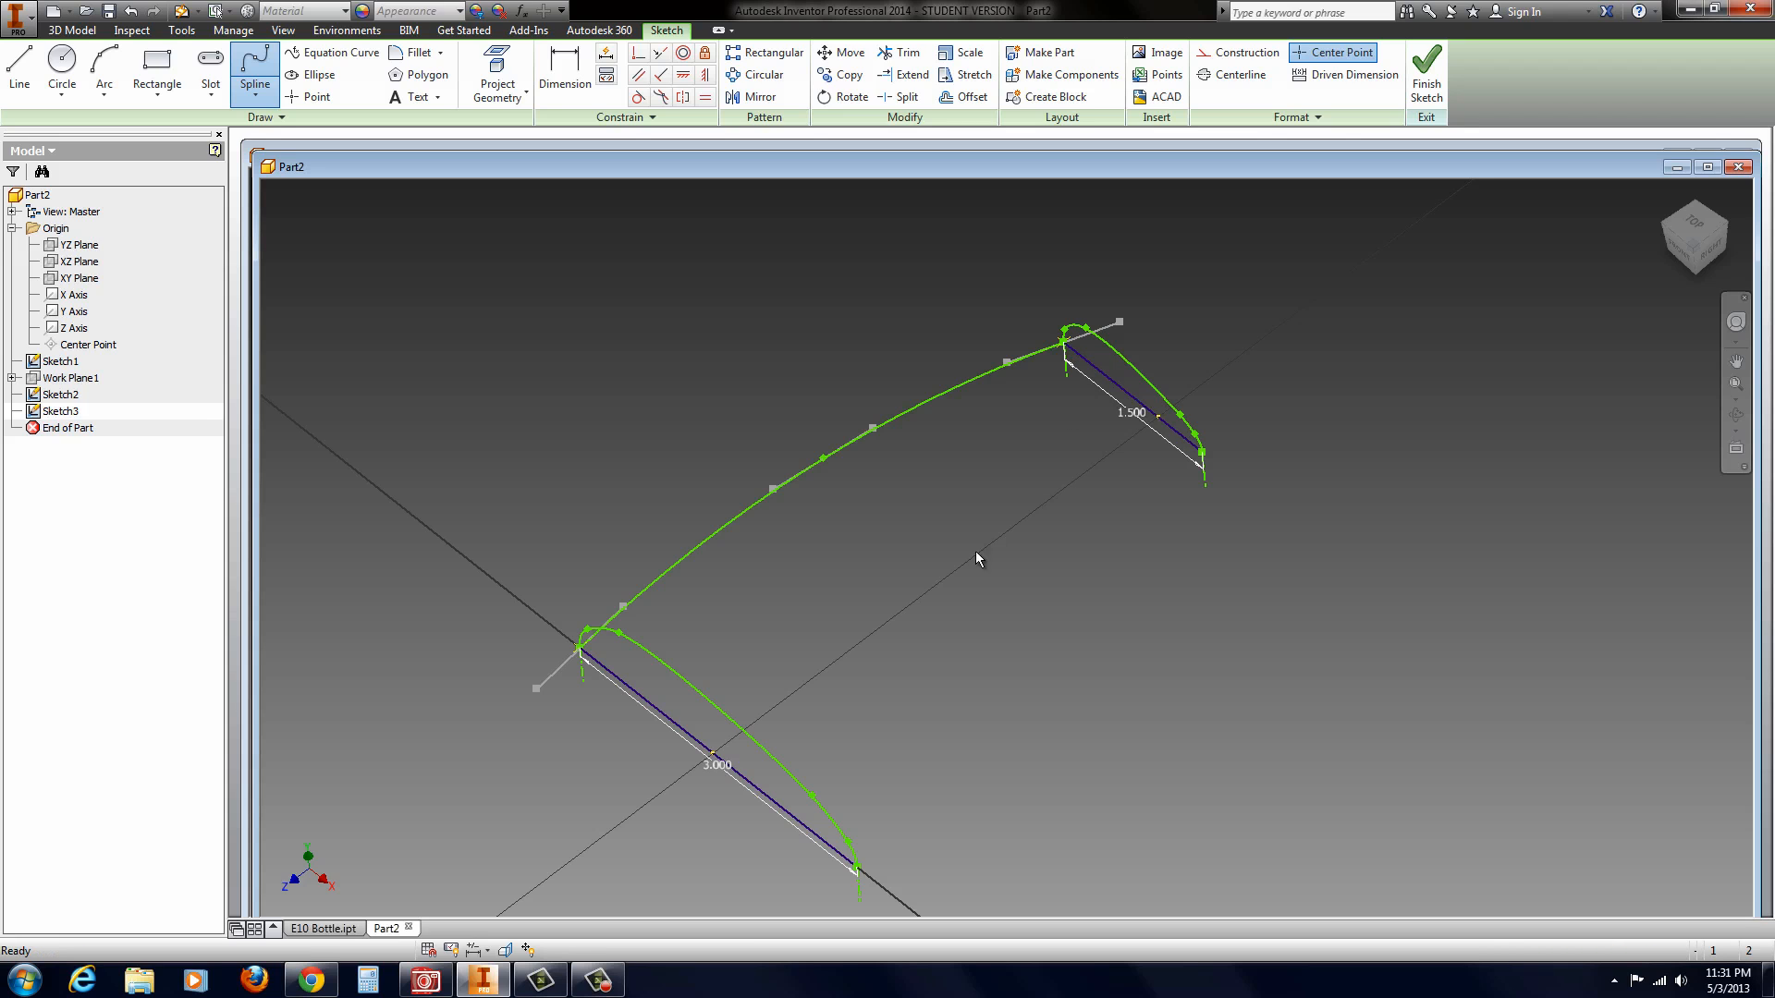
{"action": "key", "text": "Escape"}
{"action": "key", "text": "F4"}
{"action": "mouse_move", "coordinate": [921, 569]}
{"action": "left_mouse_down"}
{"action": "mouse_move", "coordinate": [941, 621]}
{"action": "mouse_move", "coordinate": [916, 578]}
{"action": "left_mouse_up"}
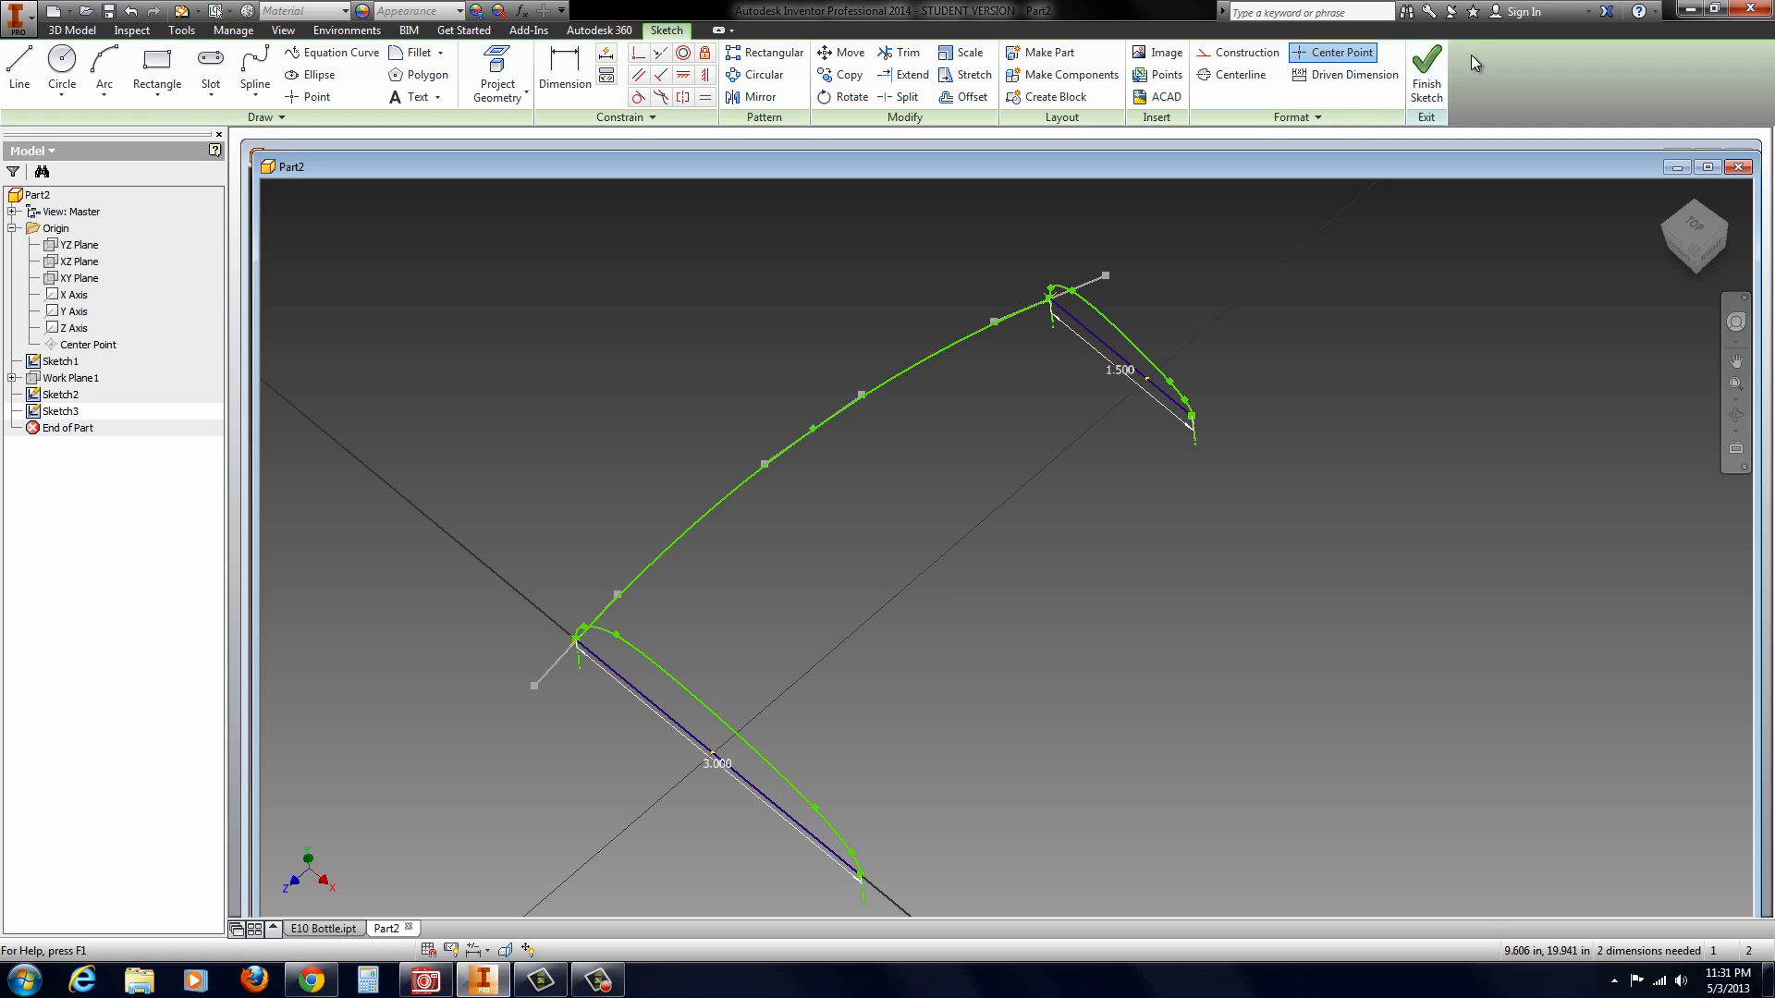
{"action": "left_click", "coordinate": [1426, 76]}
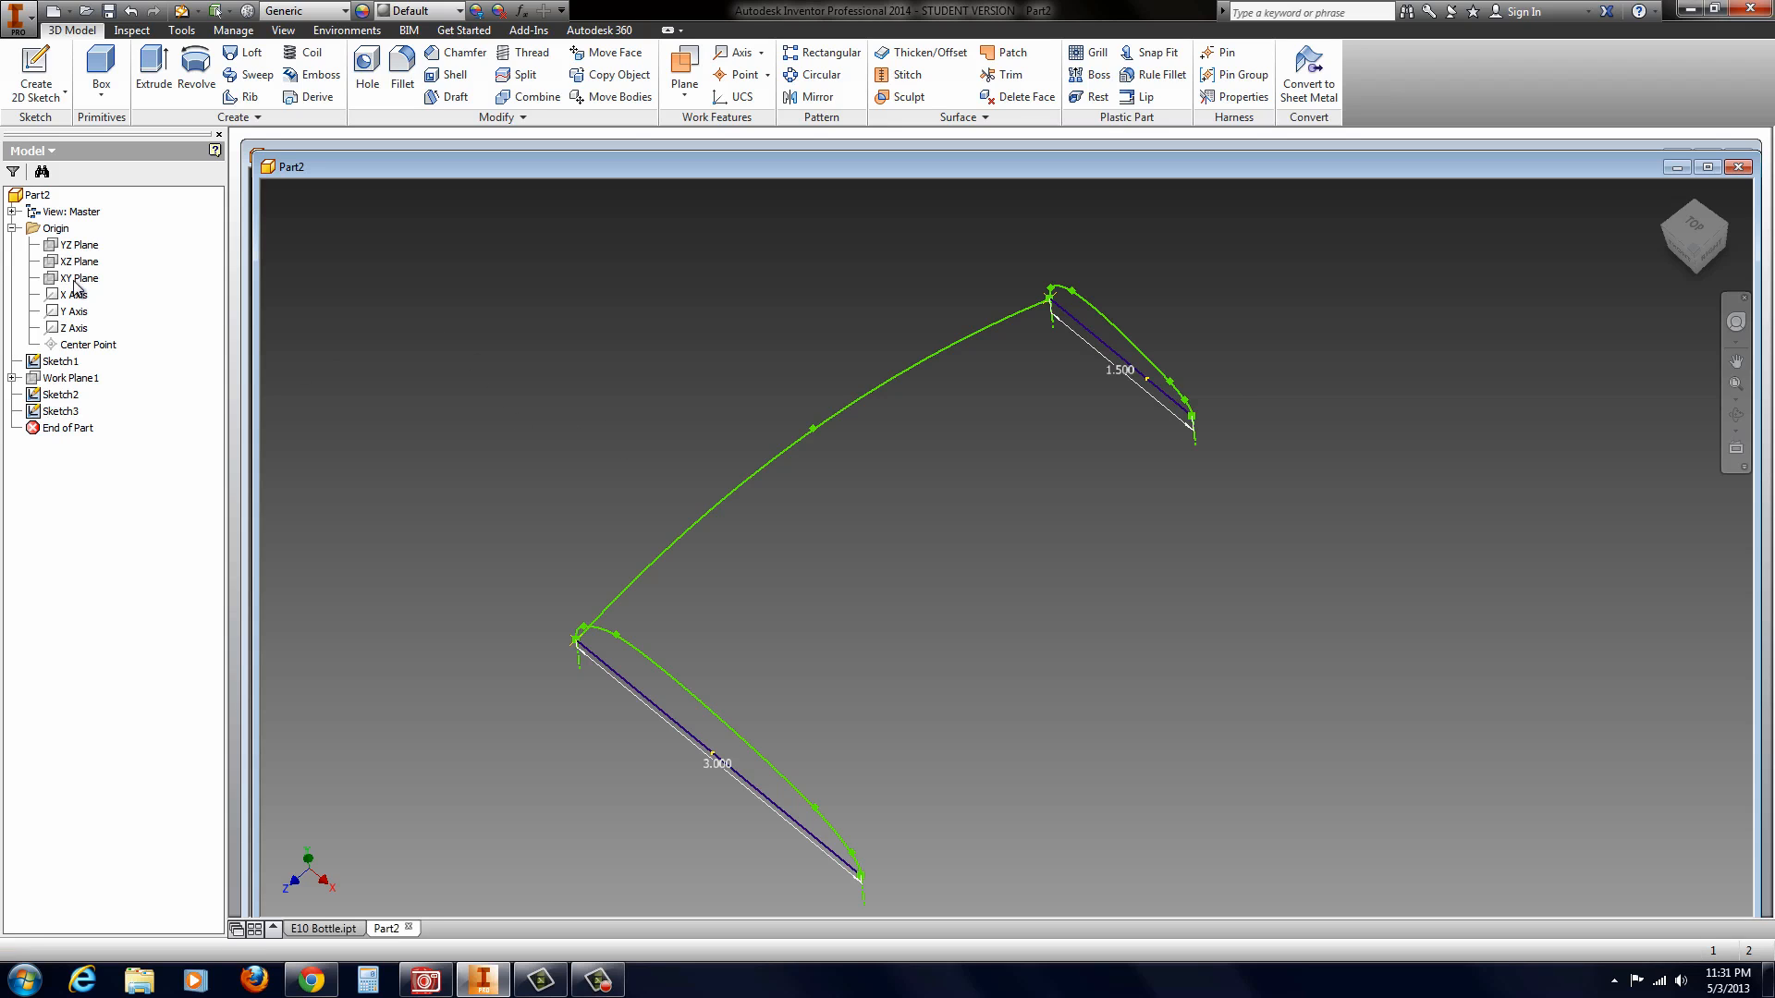
Step: Start another sketch on the XZ plane and project the positive-X endpoint of the 3 in line into it
{"action": "left_click", "coordinate": [76, 263]}
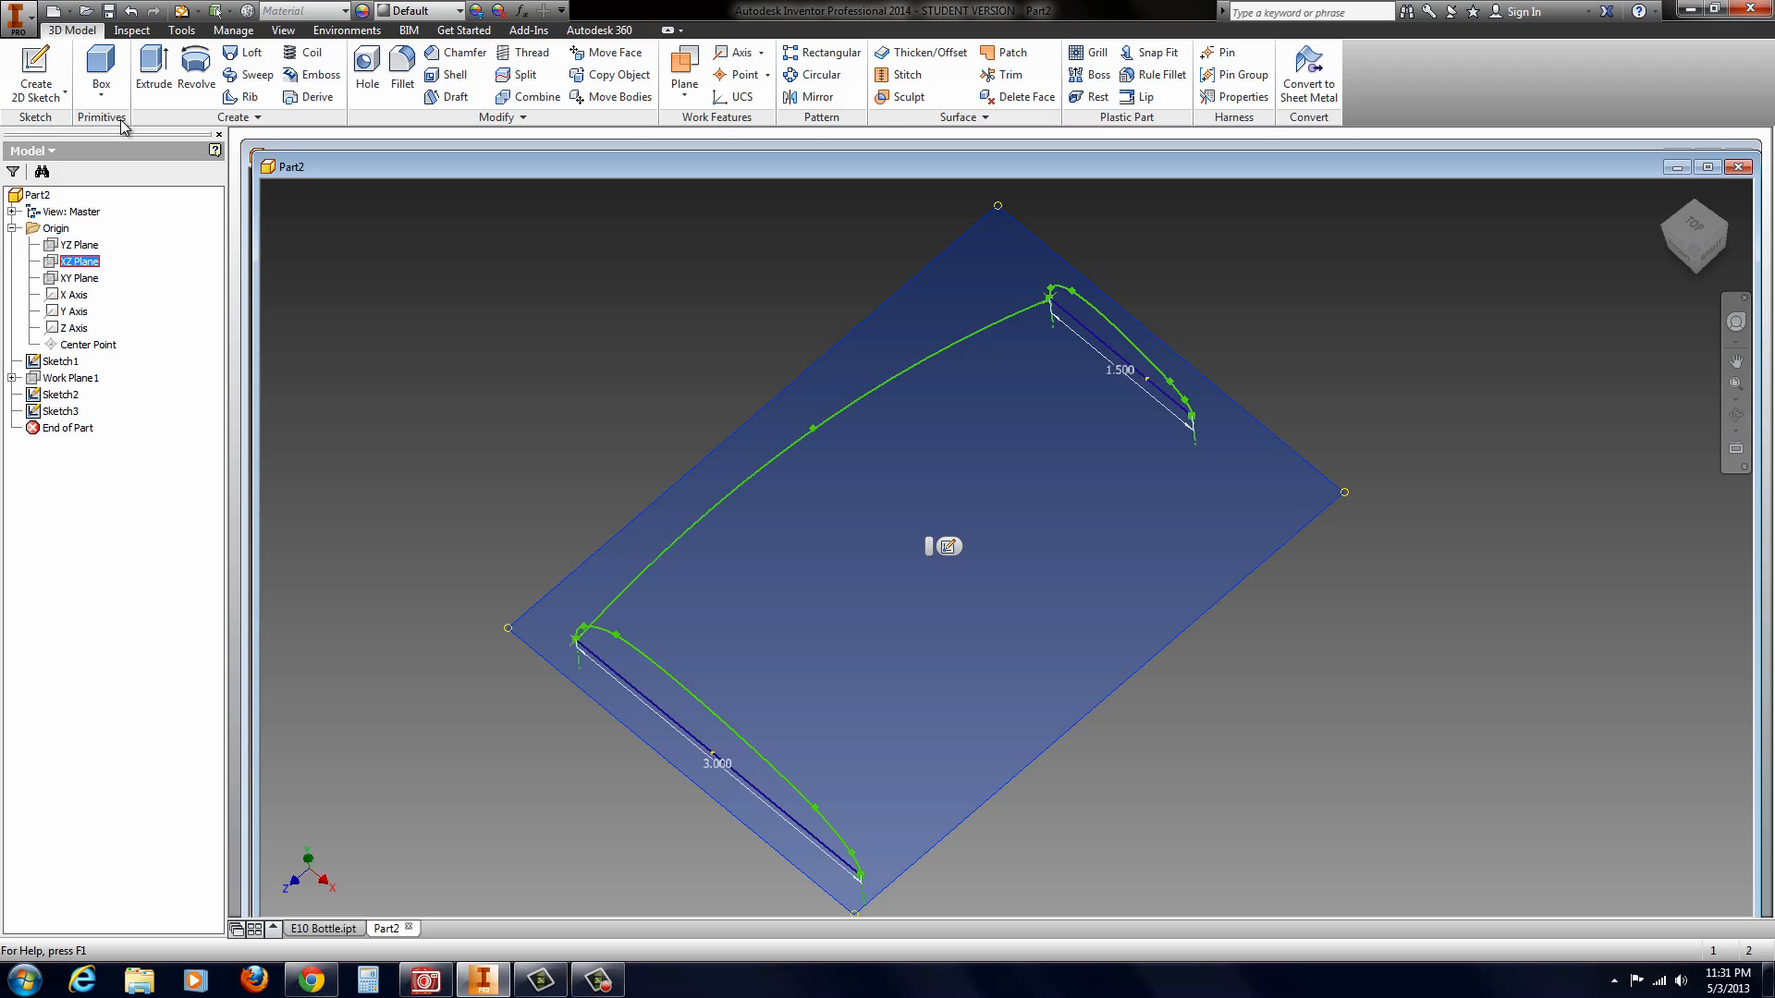
{"action": "left_click", "coordinate": [947, 547]}
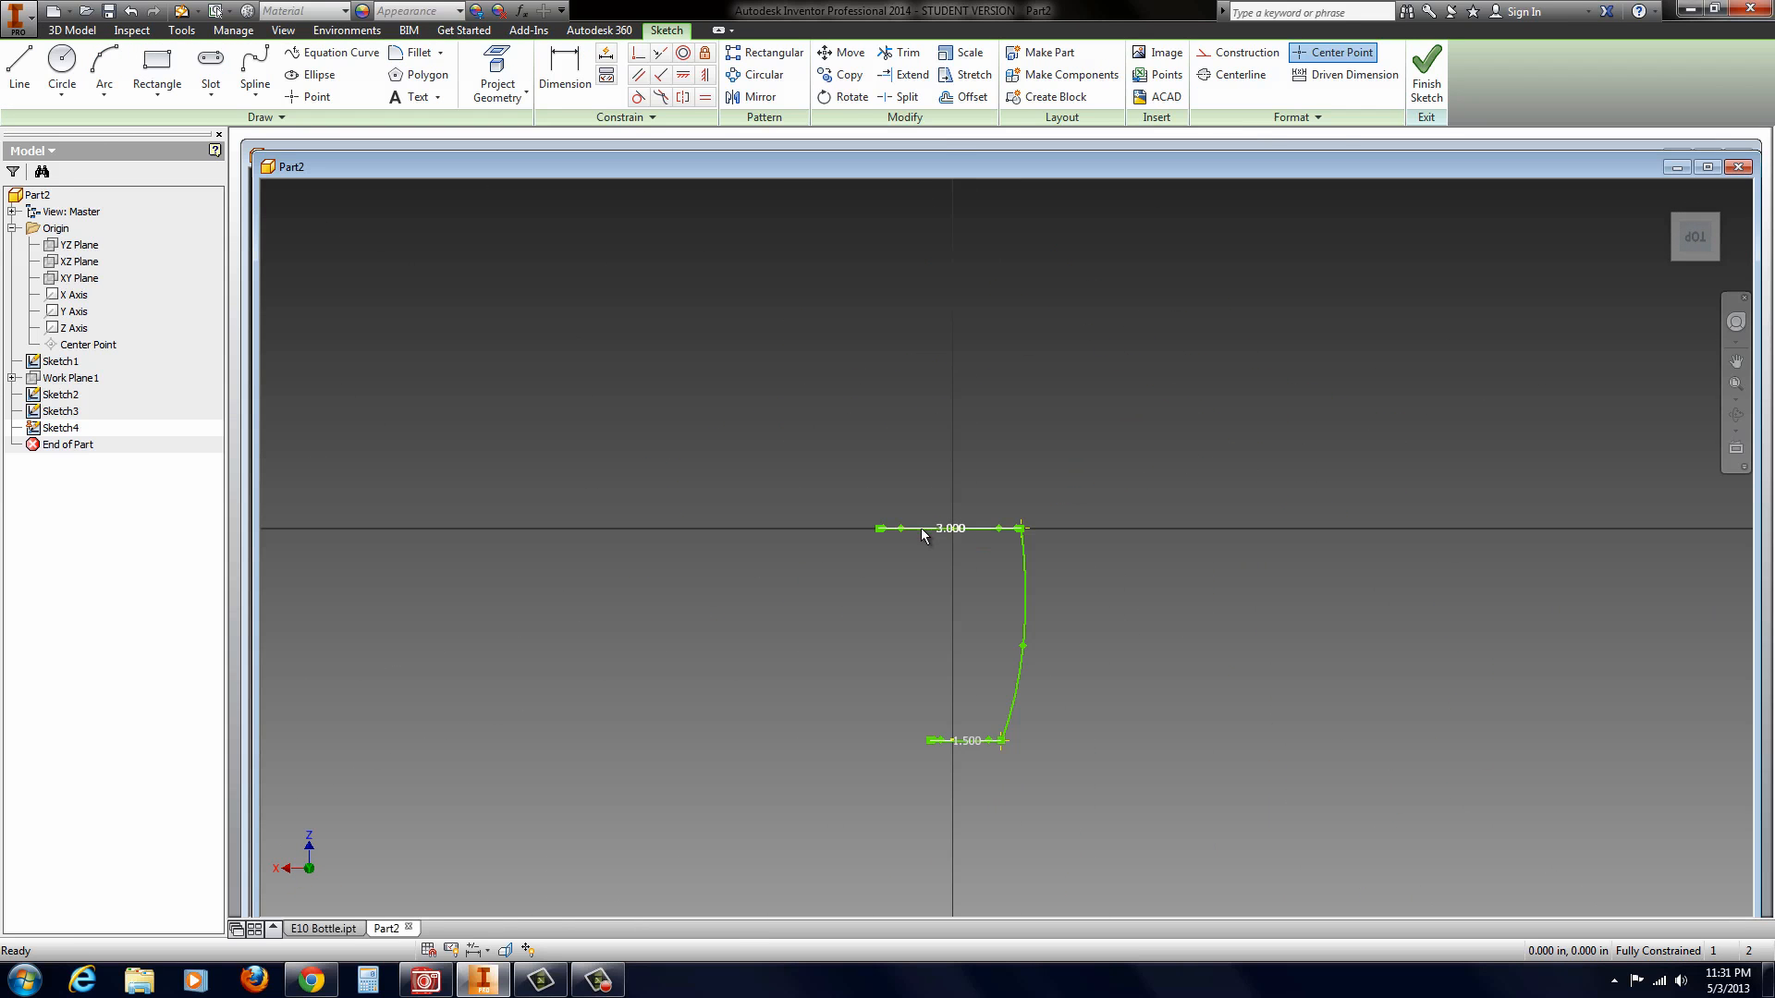
{"action": "left_click", "coordinate": [496, 74]}
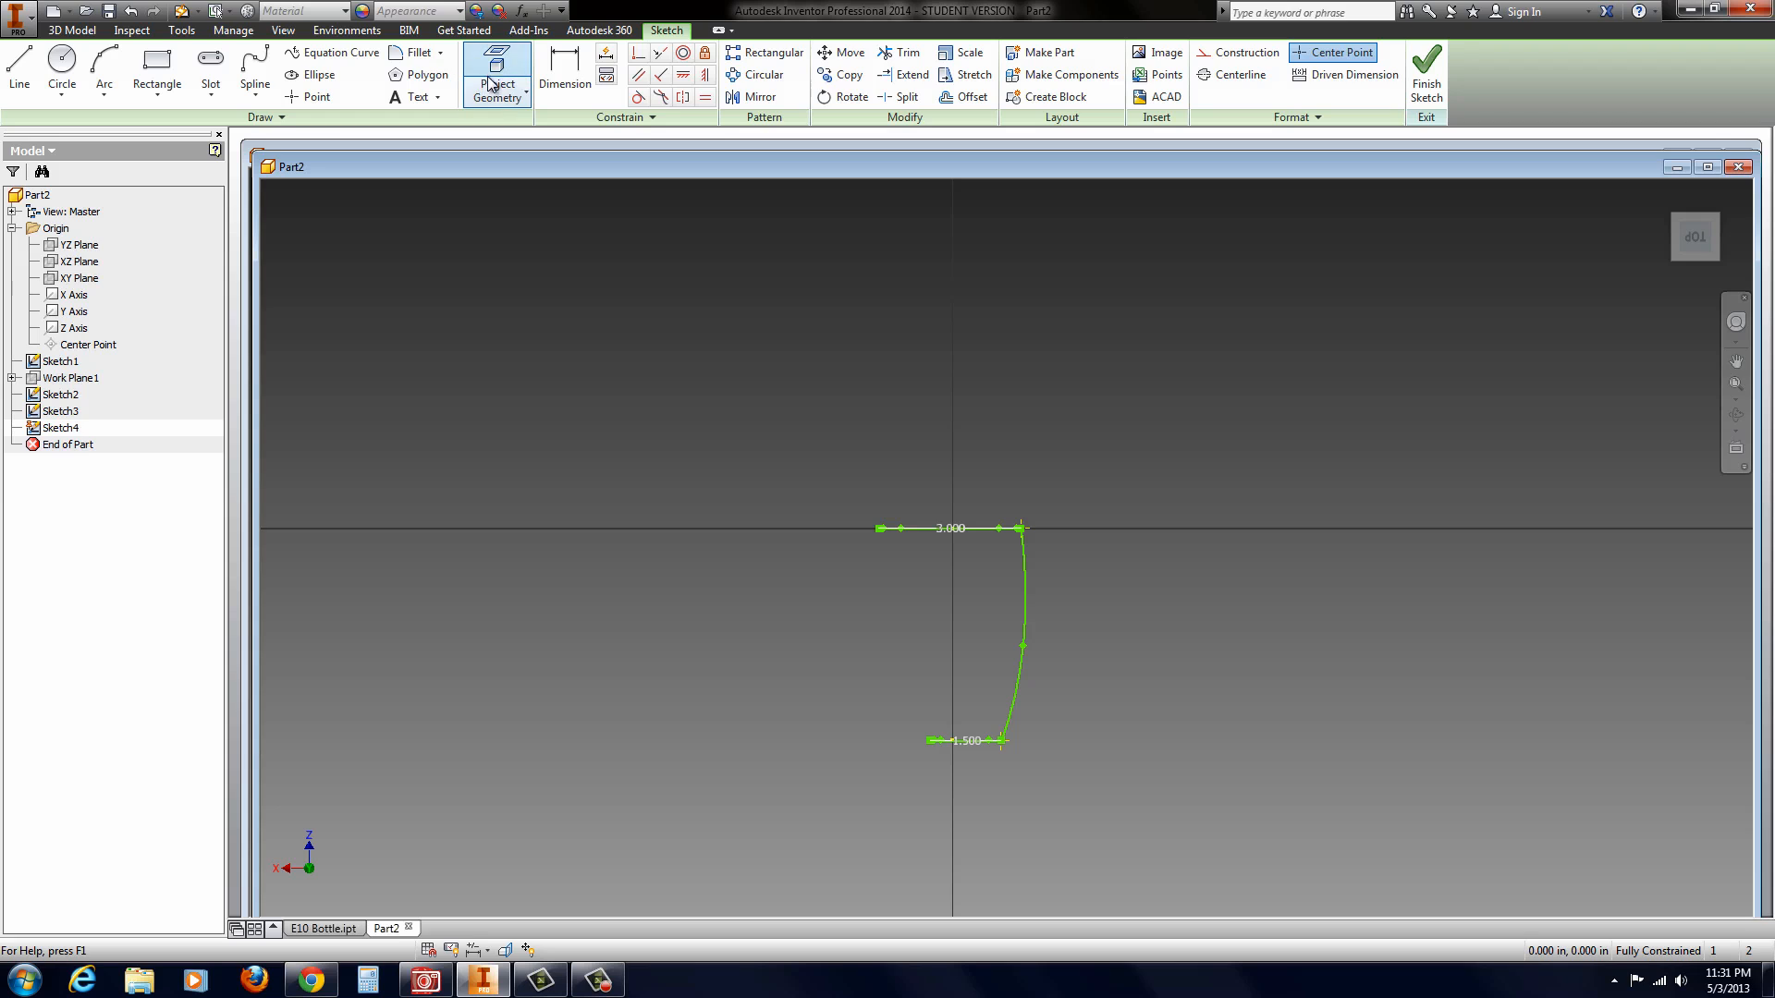
{"action": "scroll", "coordinate": [881, 538], "scroll_direction": "down", "scroll_amount": 5}
{"action": "scroll", "coordinate": [873, 506], "scroll_direction": "down", "scroll_amount": 5}
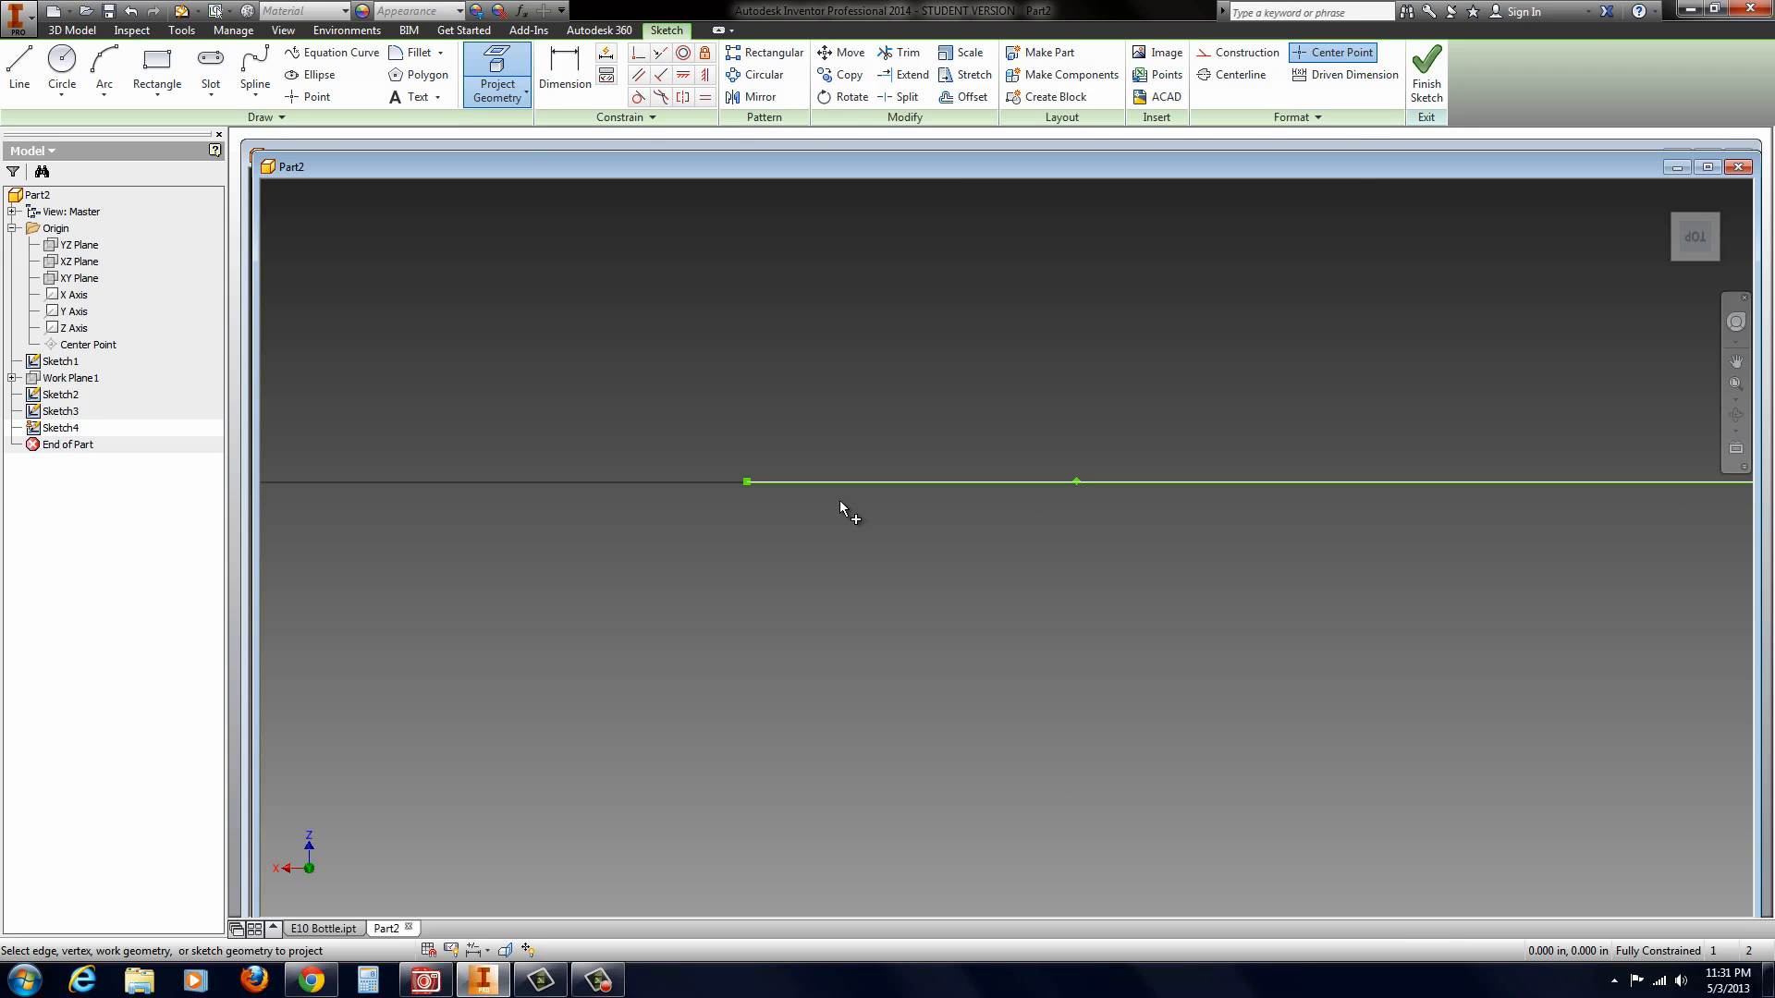
{"action": "left_click", "coordinate": [746, 484]}
{"action": "scroll", "coordinate": [779, 709], "scroll_direction": "up", "scroll_amount": 6}
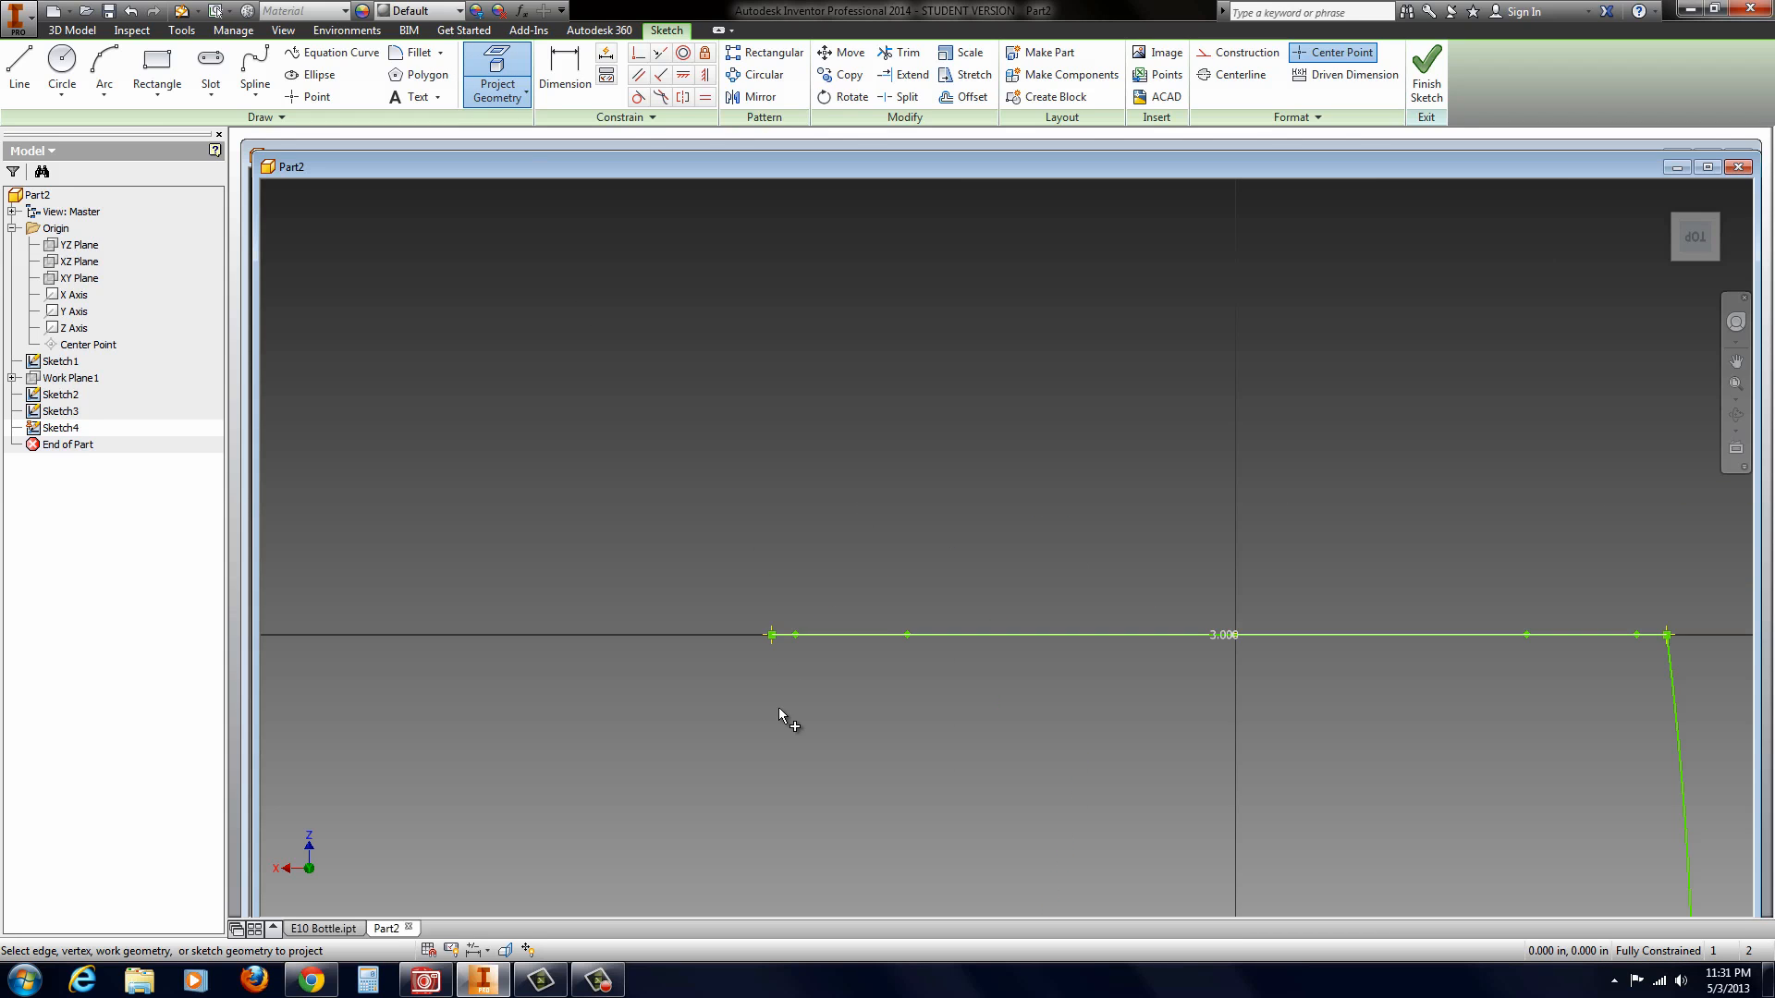
Step: Project the positive-X endpoint of the 1.5 in line into the same sketch
{"action": "scroll", "coordinate": [777, 481], "scroll_direction": "up", "scroll_amount": 3}
{"action": "scroll", "coordinate": [782, 649], "scroll_direction": "down", "scroll_amount": 5}
{"action": "scroll", "coordinate": [902, 574], "scroll_direction": "down", "scroll_amount": 3}
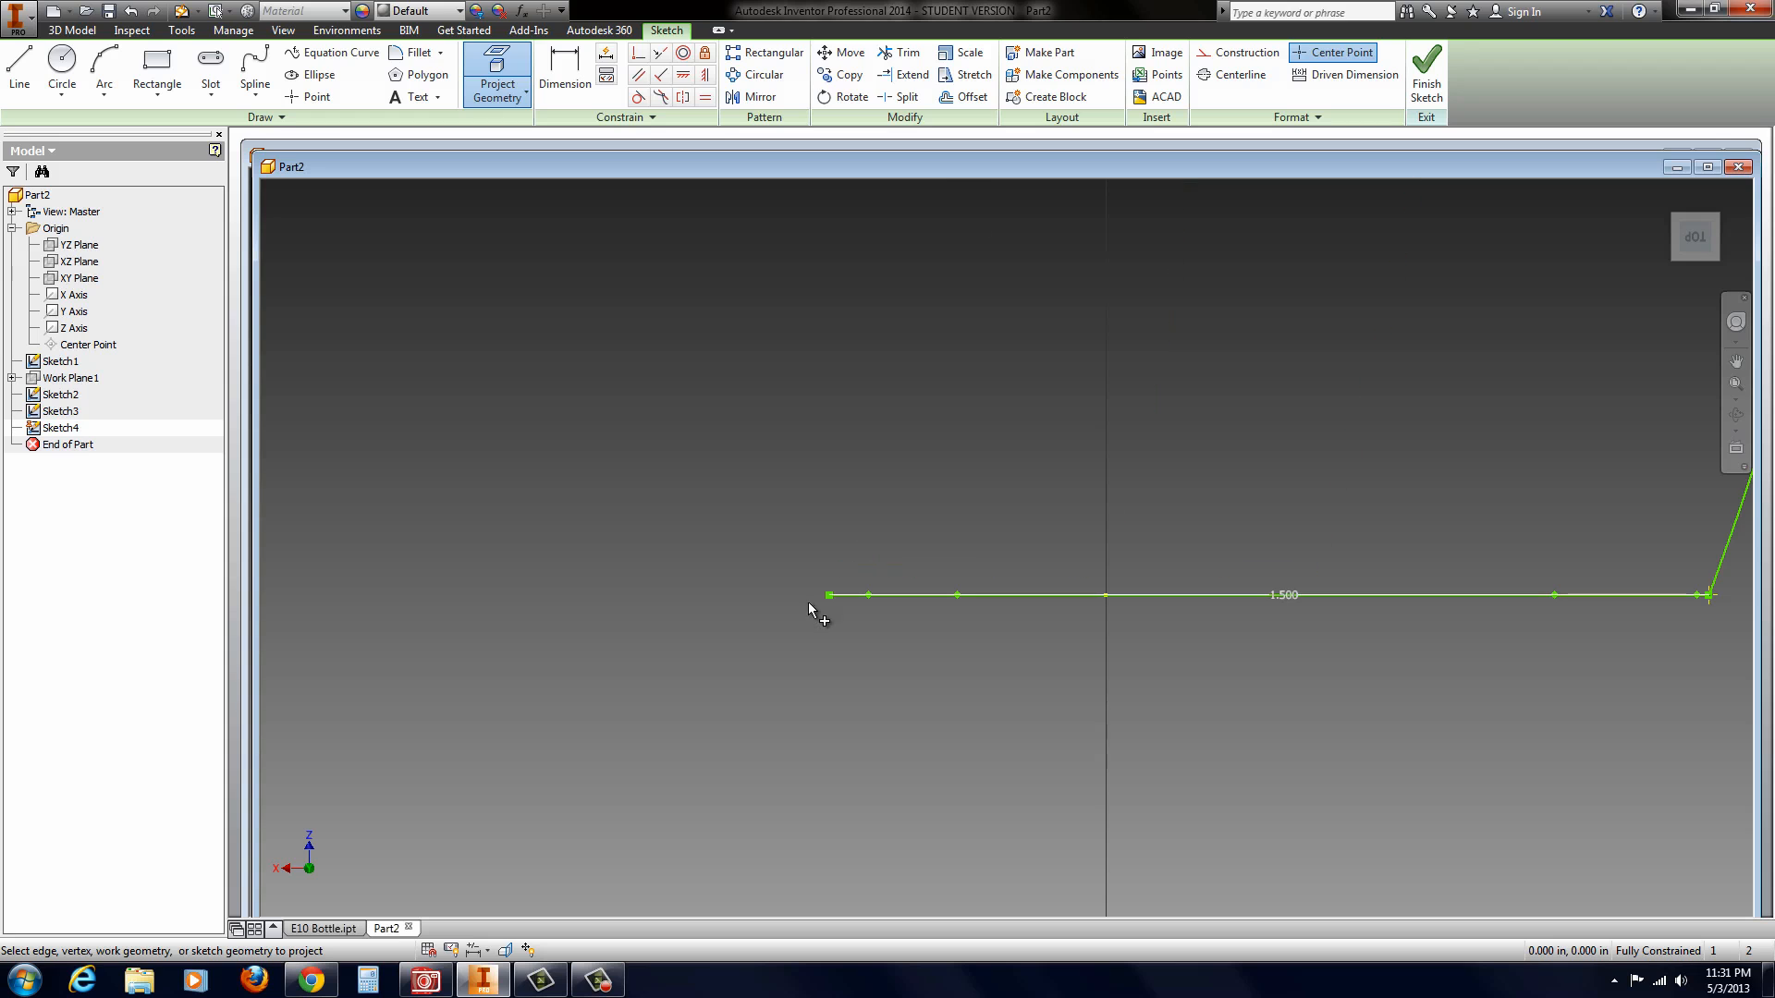
{"action": "scroll", "coordinate": [851, 685], "scroll_direction": "up", "scroll_amount": 6}
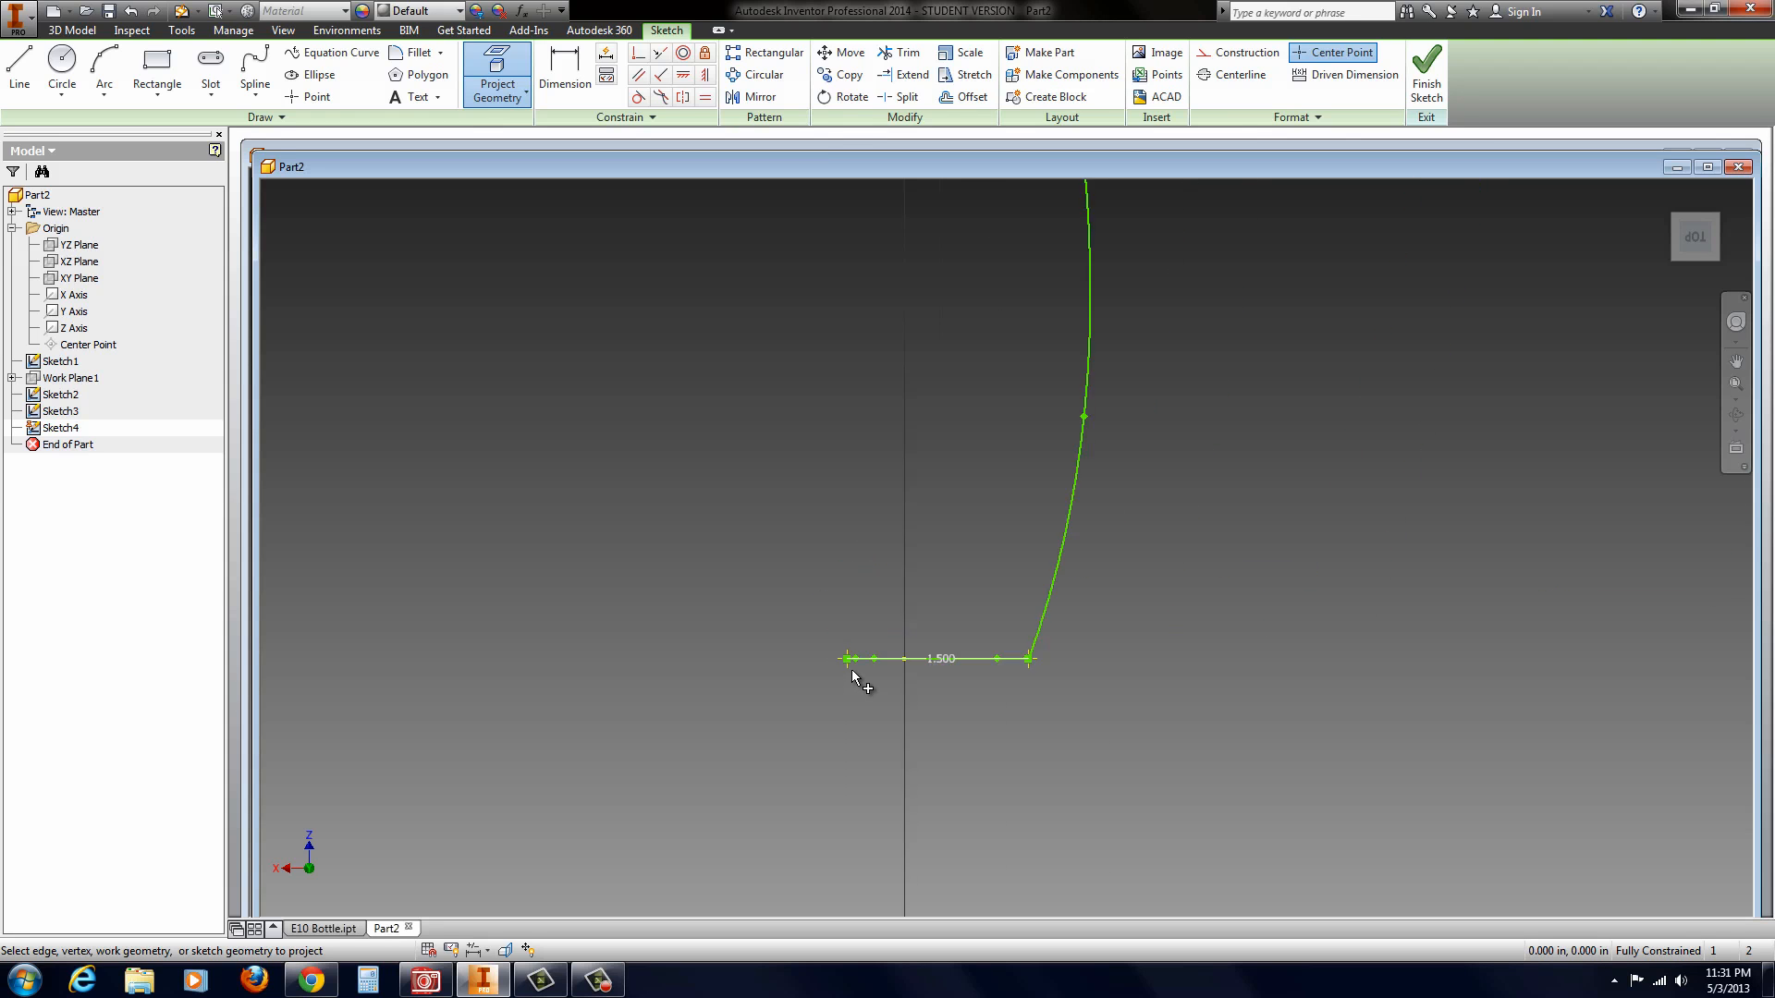
Step: Draw an S-shaped spline through four interior points from the 3 in line's projected endpoint to the 1.5 in line's projected endpoint
{"action": "mouse_move", "coordinate": [884, 510]}
{"action": "middle_mouse_down", "text": "shift"}
{"action": "mouse_move", "coordinate": [1050, 447]}
{"action": "mouse_move", "coordinate": [943, 440]}
{"action": "mouse_move", "coordinate": [1118, 481]}
{"action": "mouse_move", "coordinate": [1145, 463]}
{"action": "mouse_move", "coordinate": [1156, 389]}
{"action": "middle_mouse_up", "text": "shift"}
{"action": "scroll", "coordinate": [1155, 249], "scroll_direction": "down", "scroll_amount": 4}
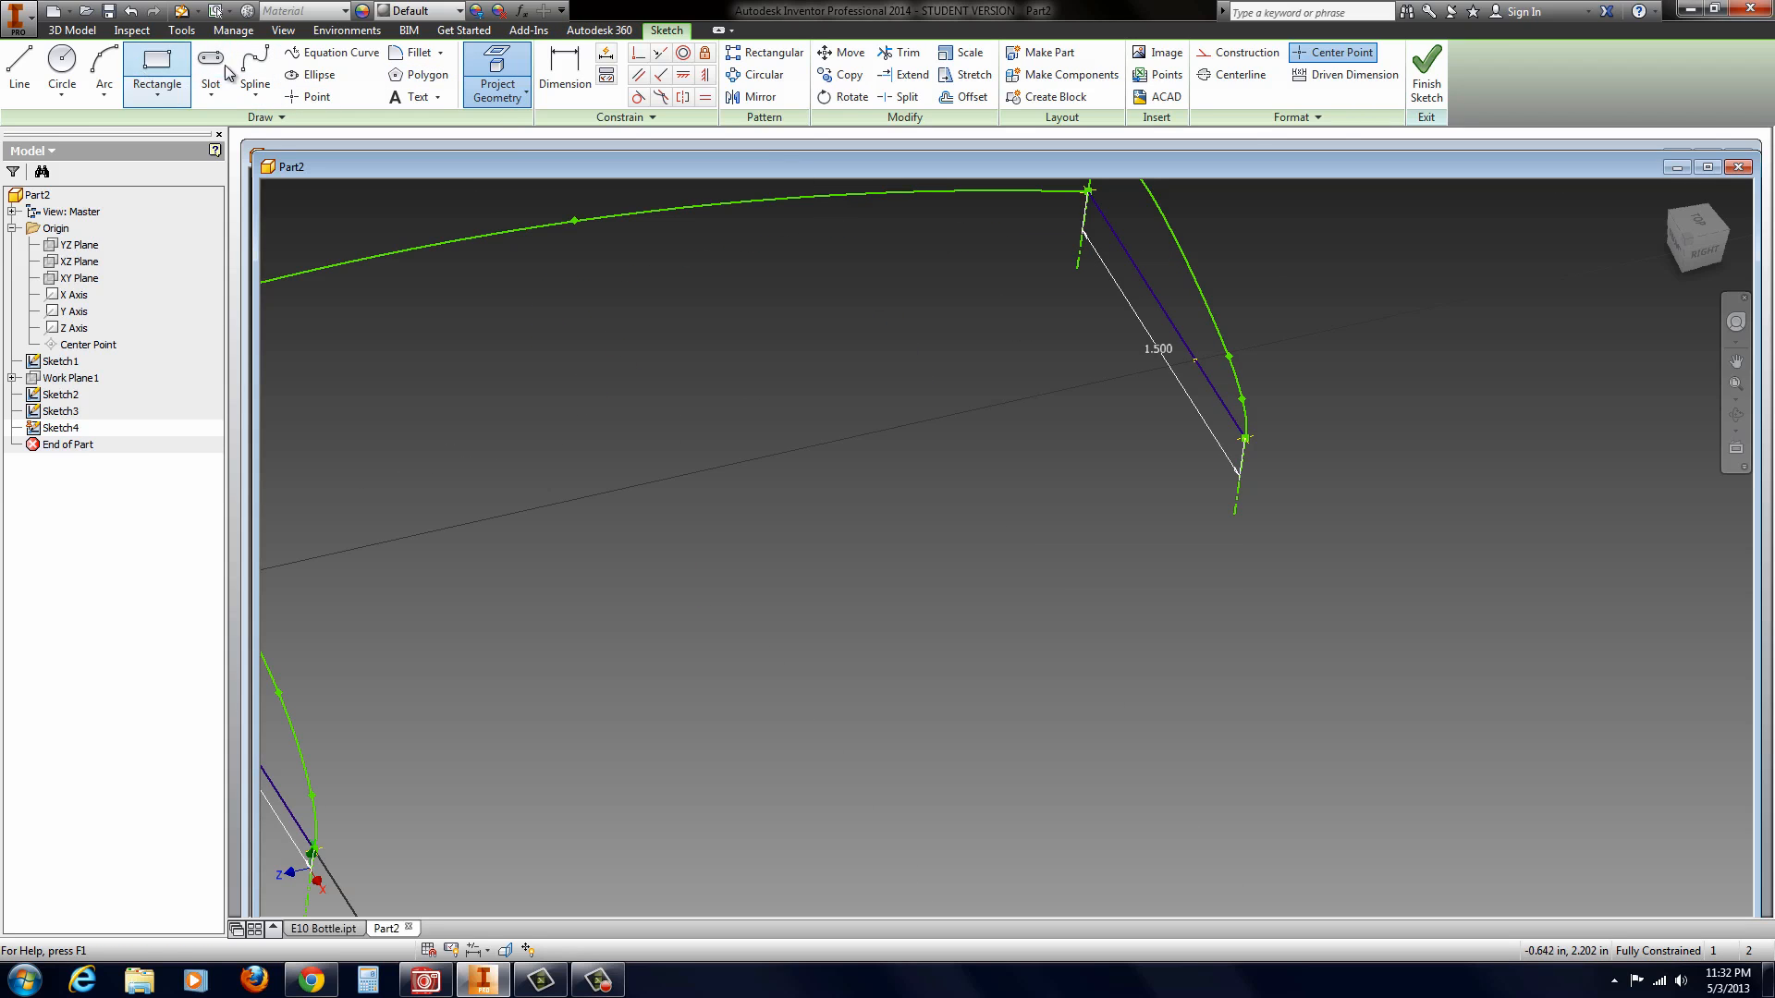
{"action": "left_click", "coordinate": [255, 66]}
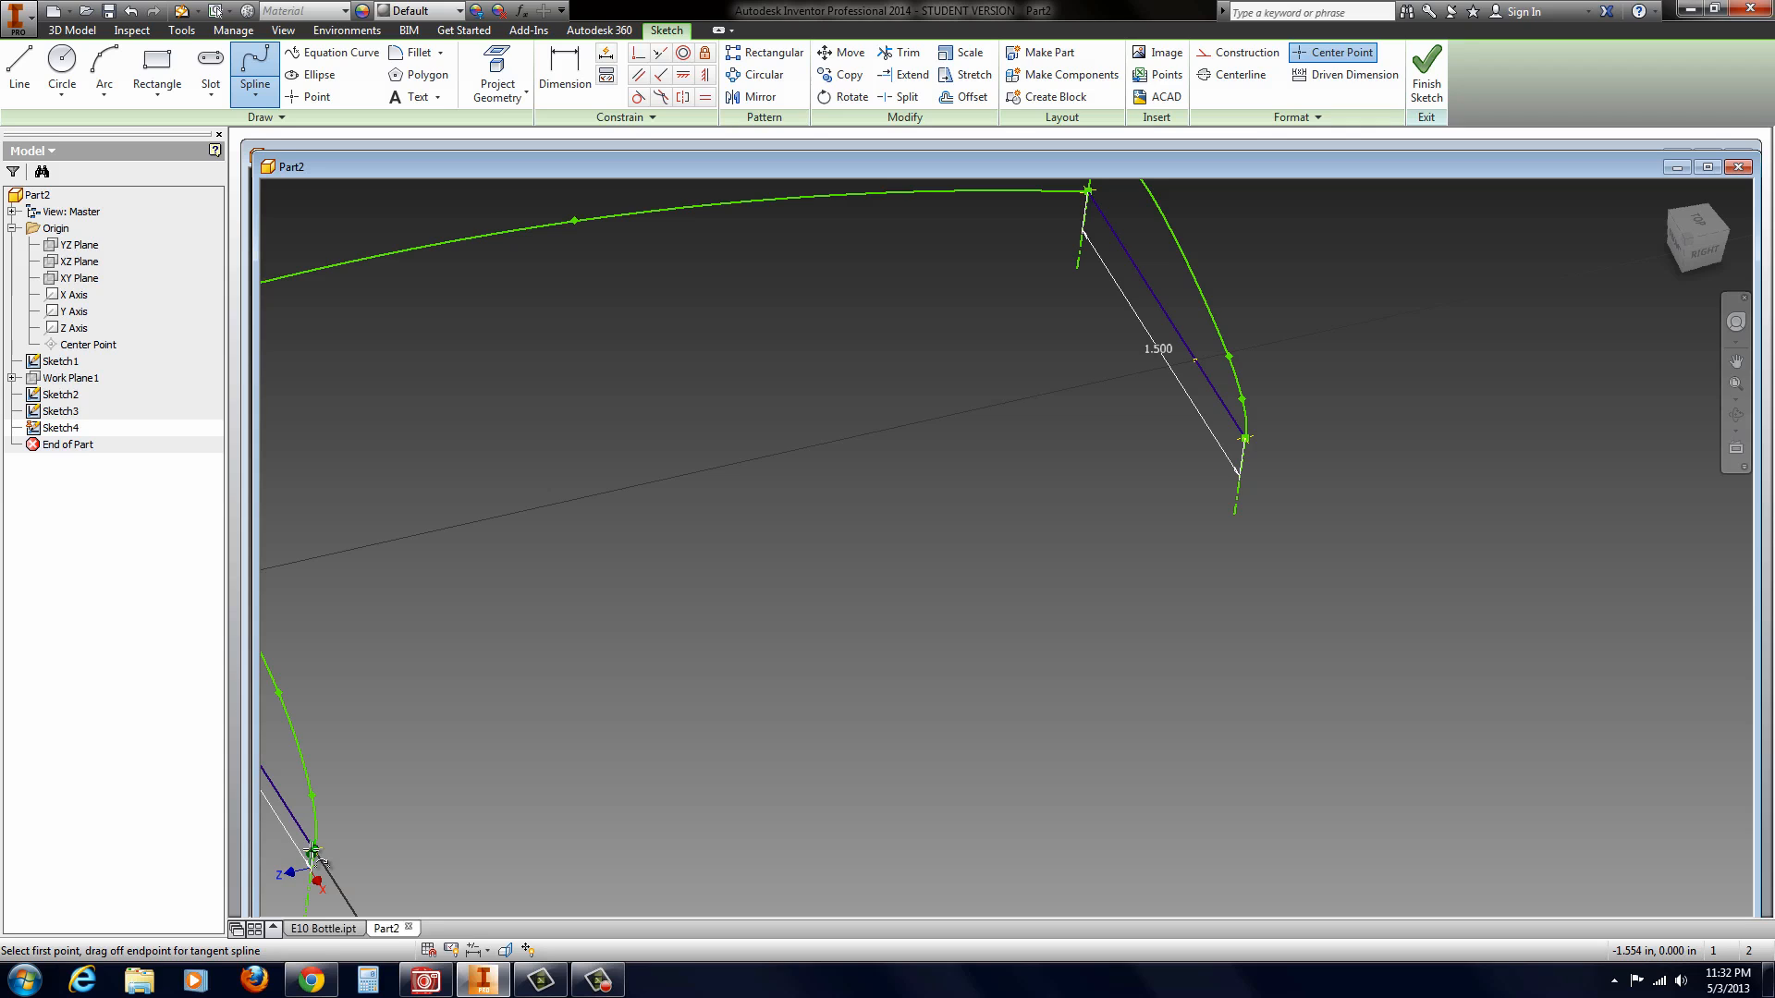
{"action": "left_click_drag", "start_coordinate": [313, 850], "coordinate": [597, 763]}
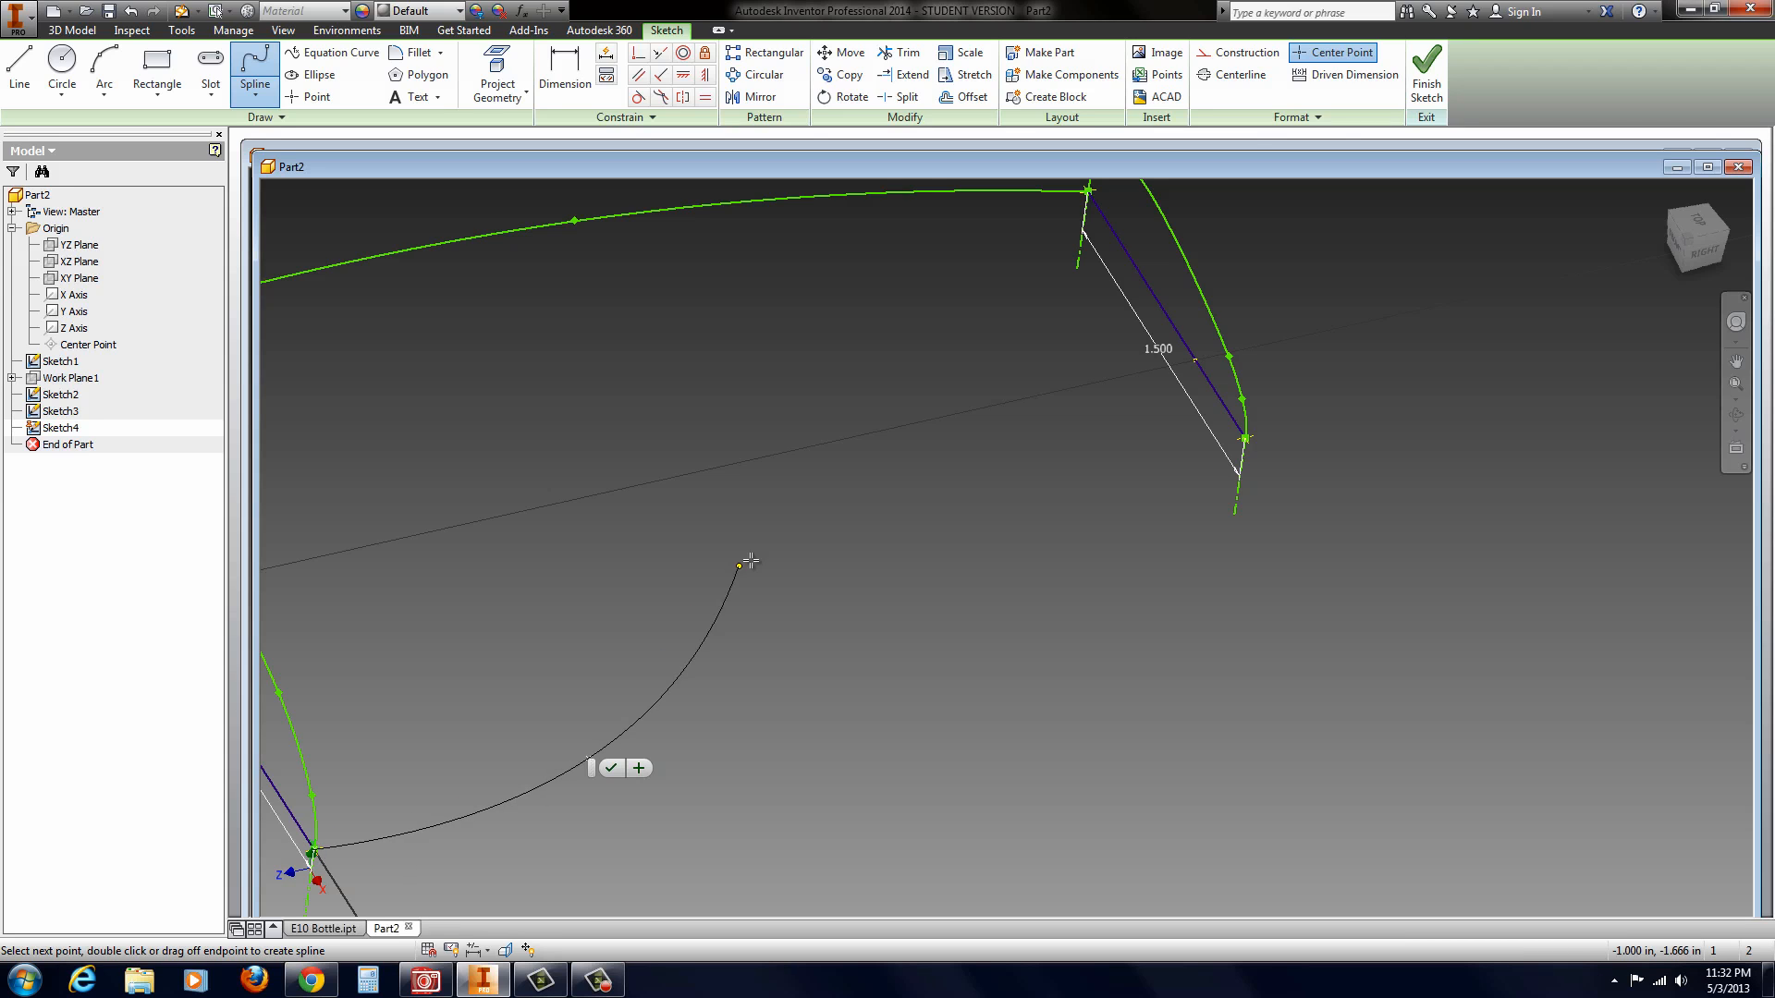
{"action": "left_click", "coordinate": [709, 524]}
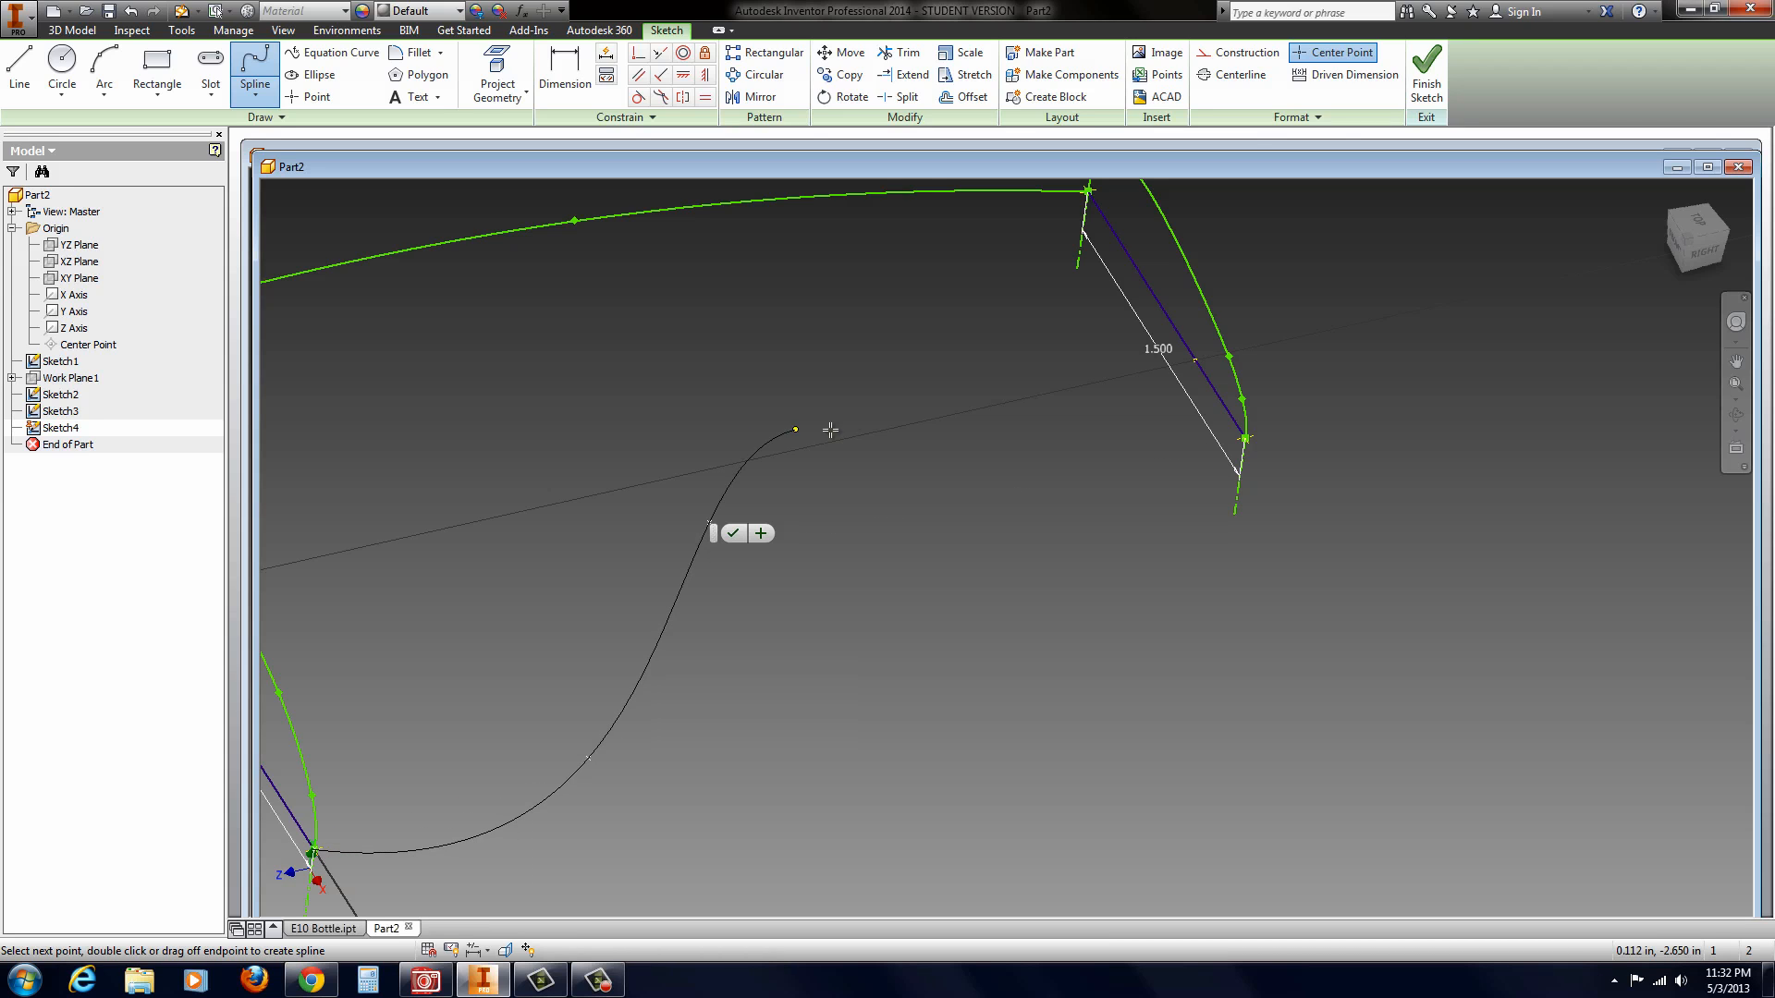
{"action": "left_click", "coordinate": [928, 404]}
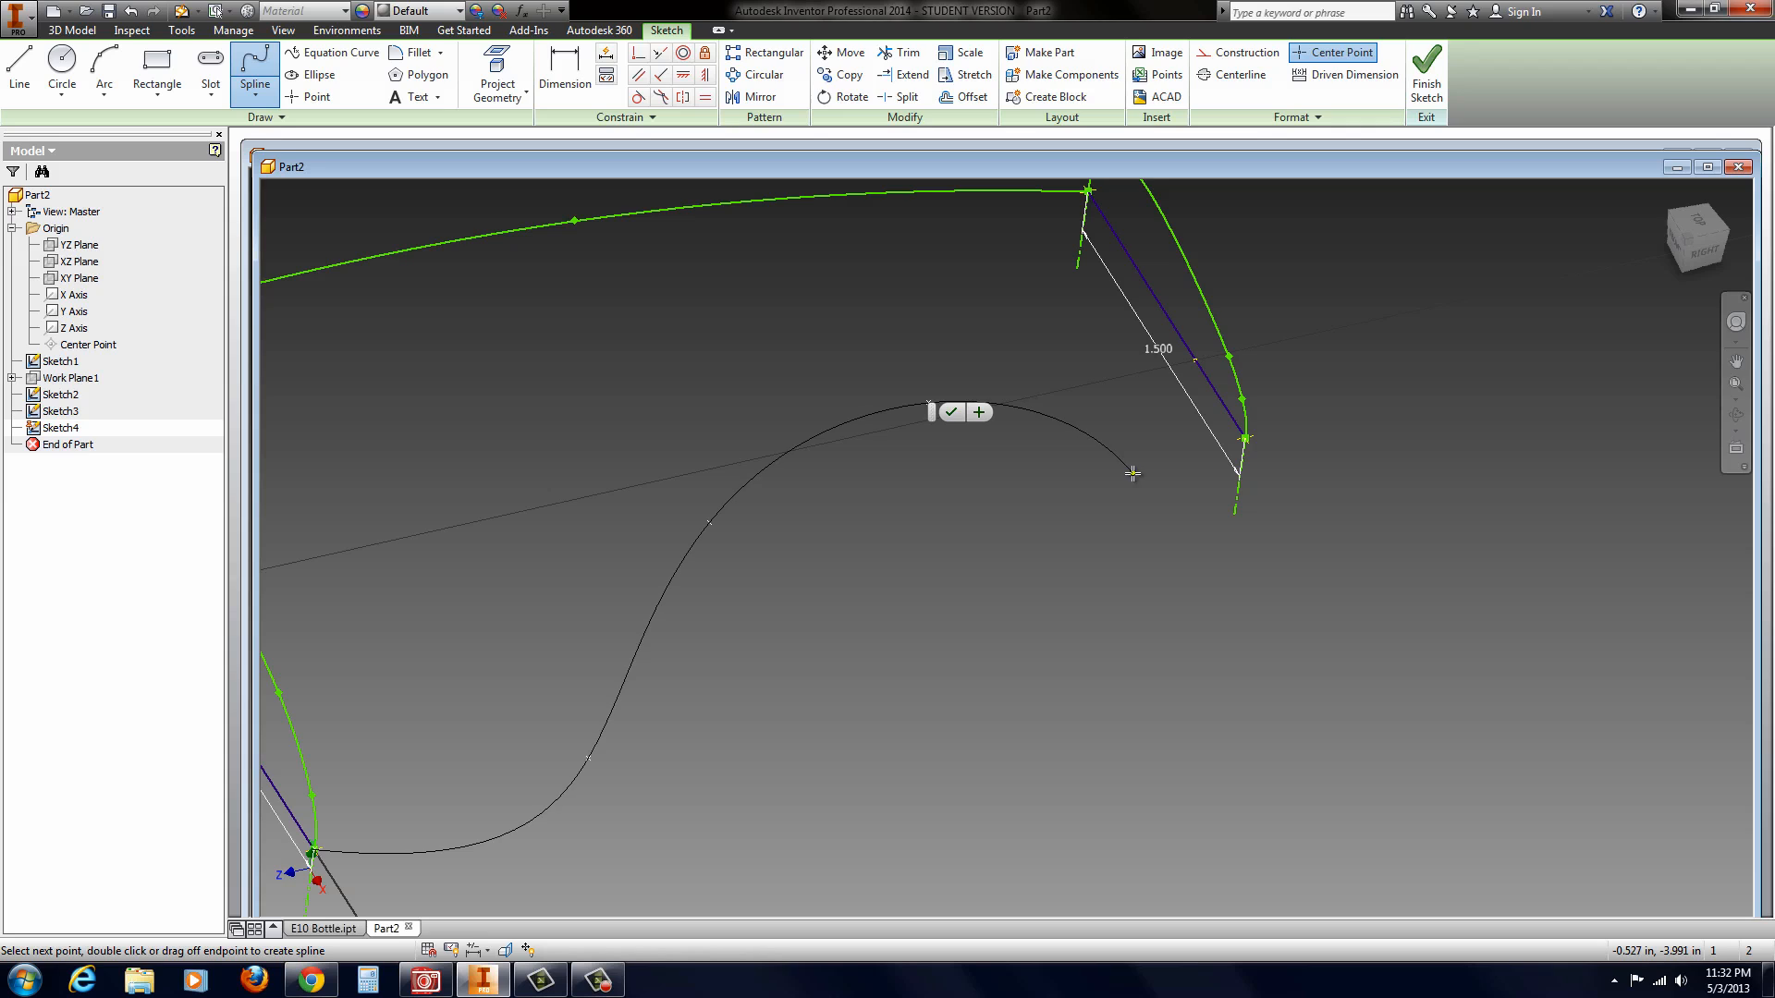
{"action": "left_click", "coordinate": [1148, 478]}
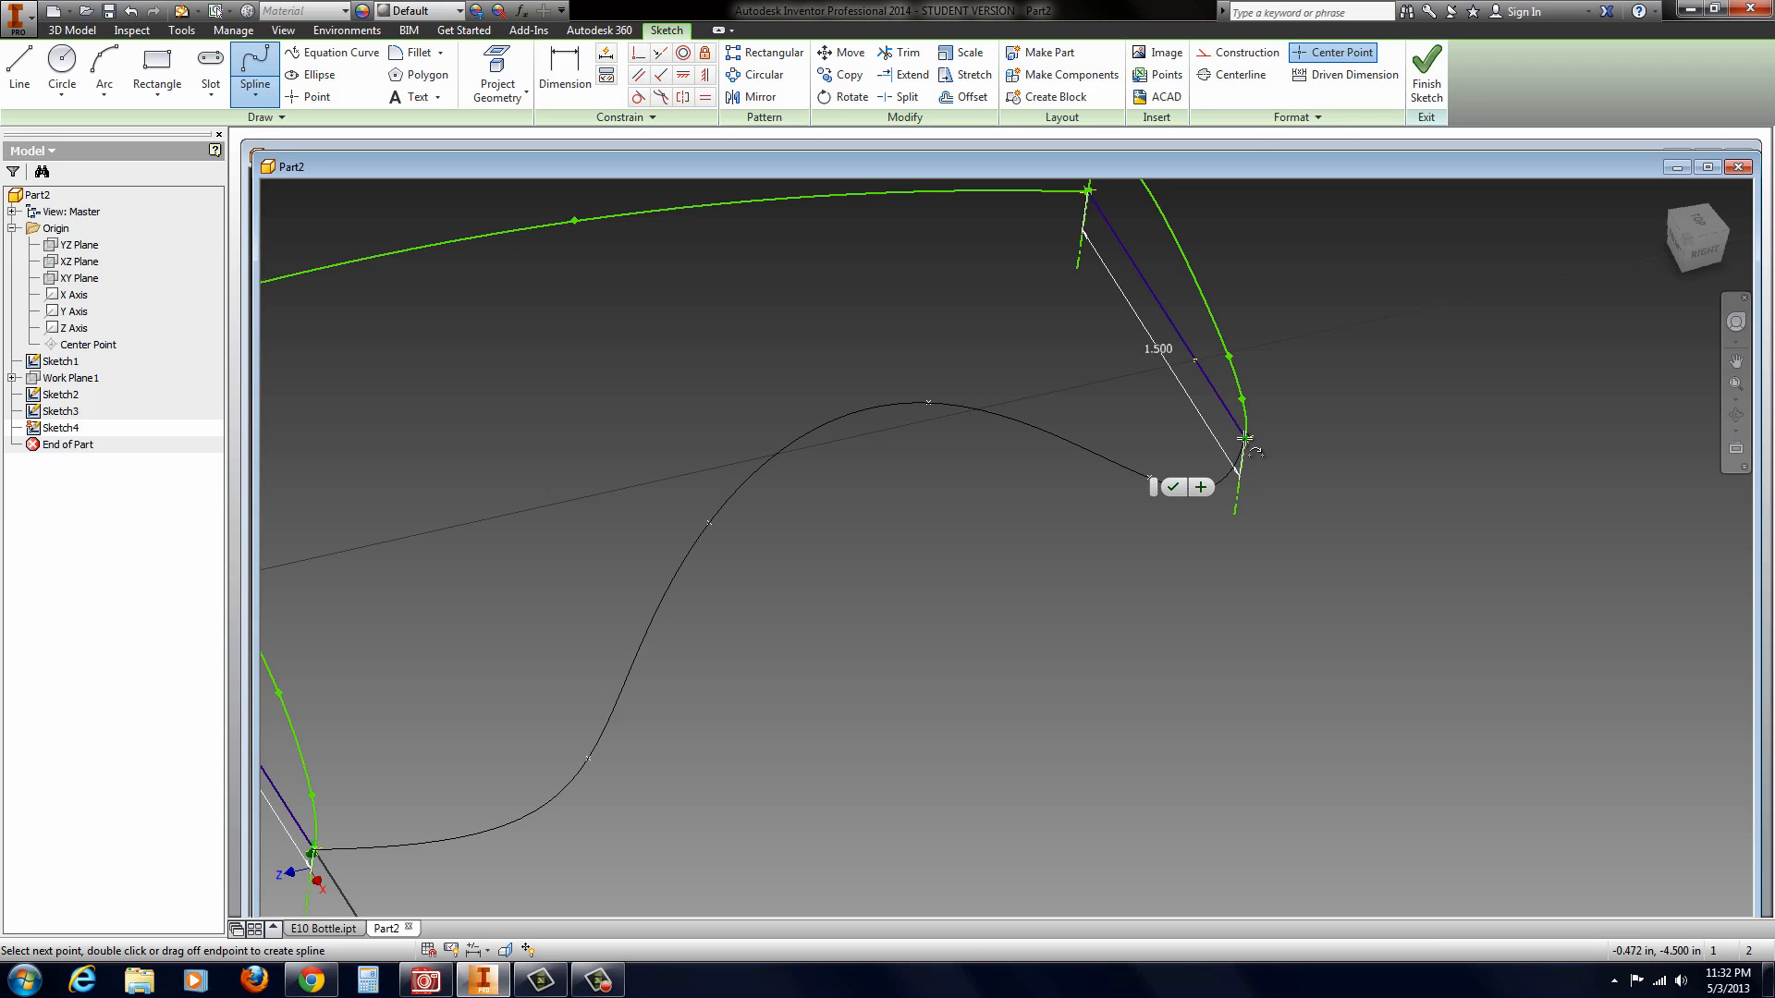
{"action": "left_click", "coordinate": [1245, 438]}
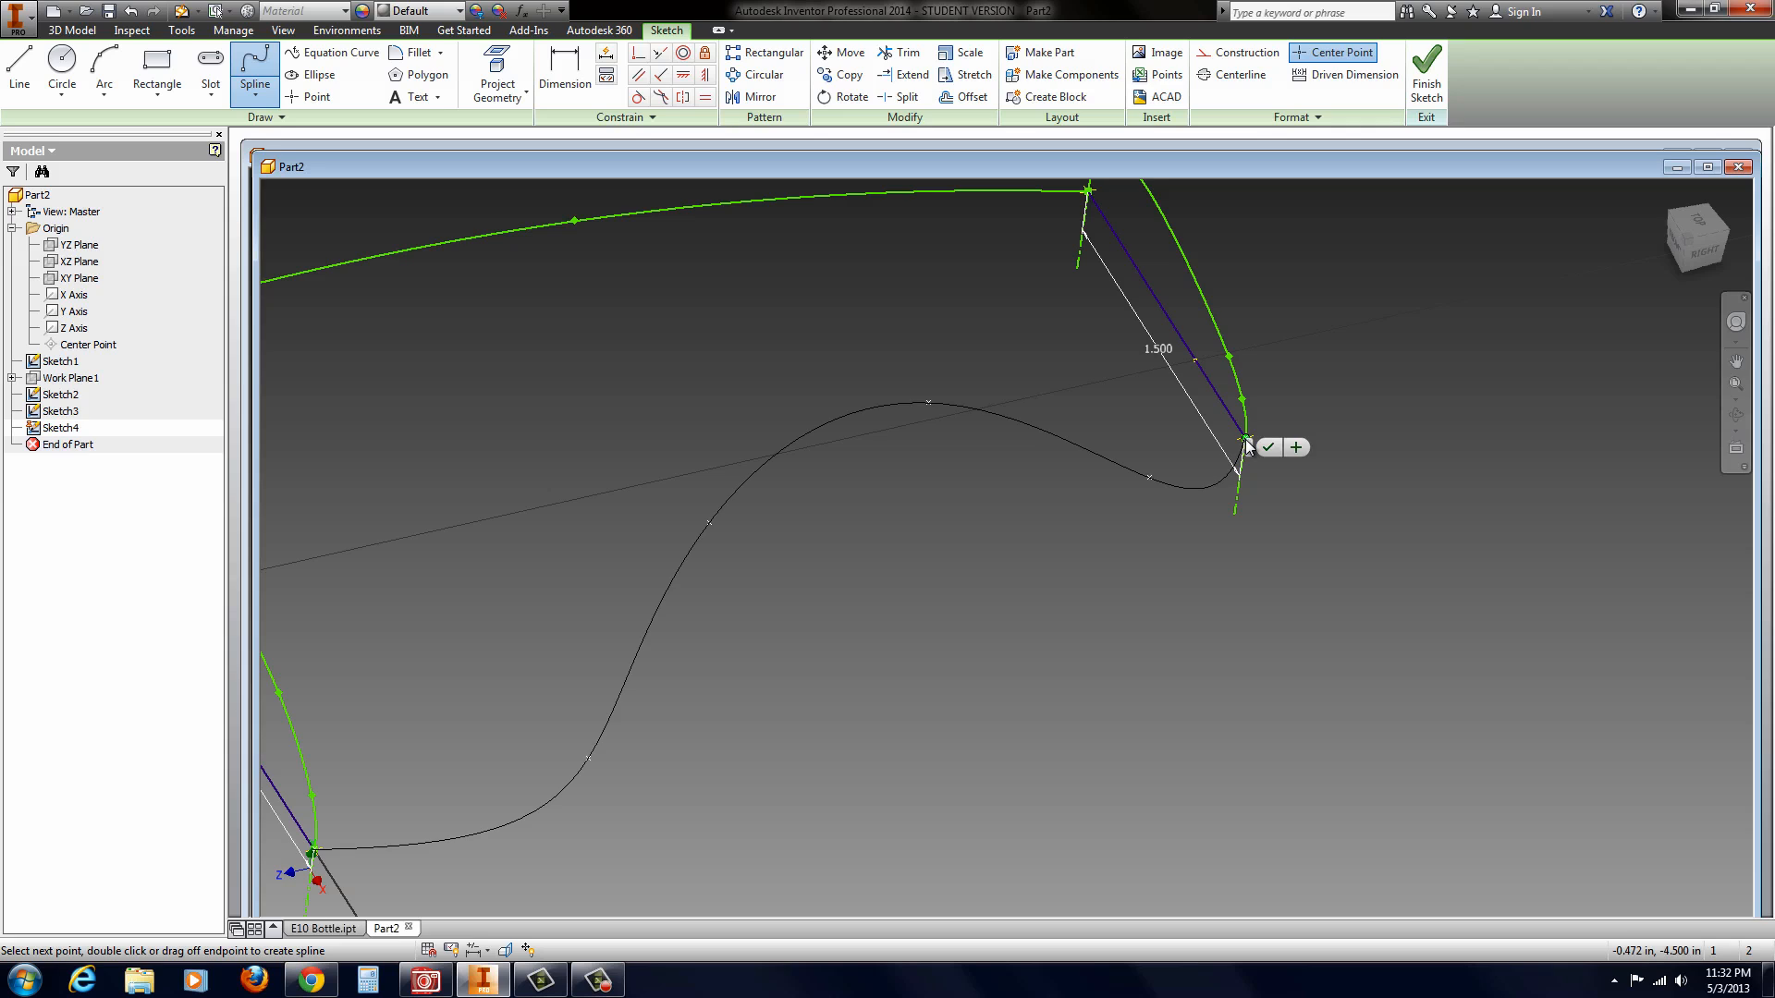
{"action": "left_click", "coordinate": [1267, 446]}
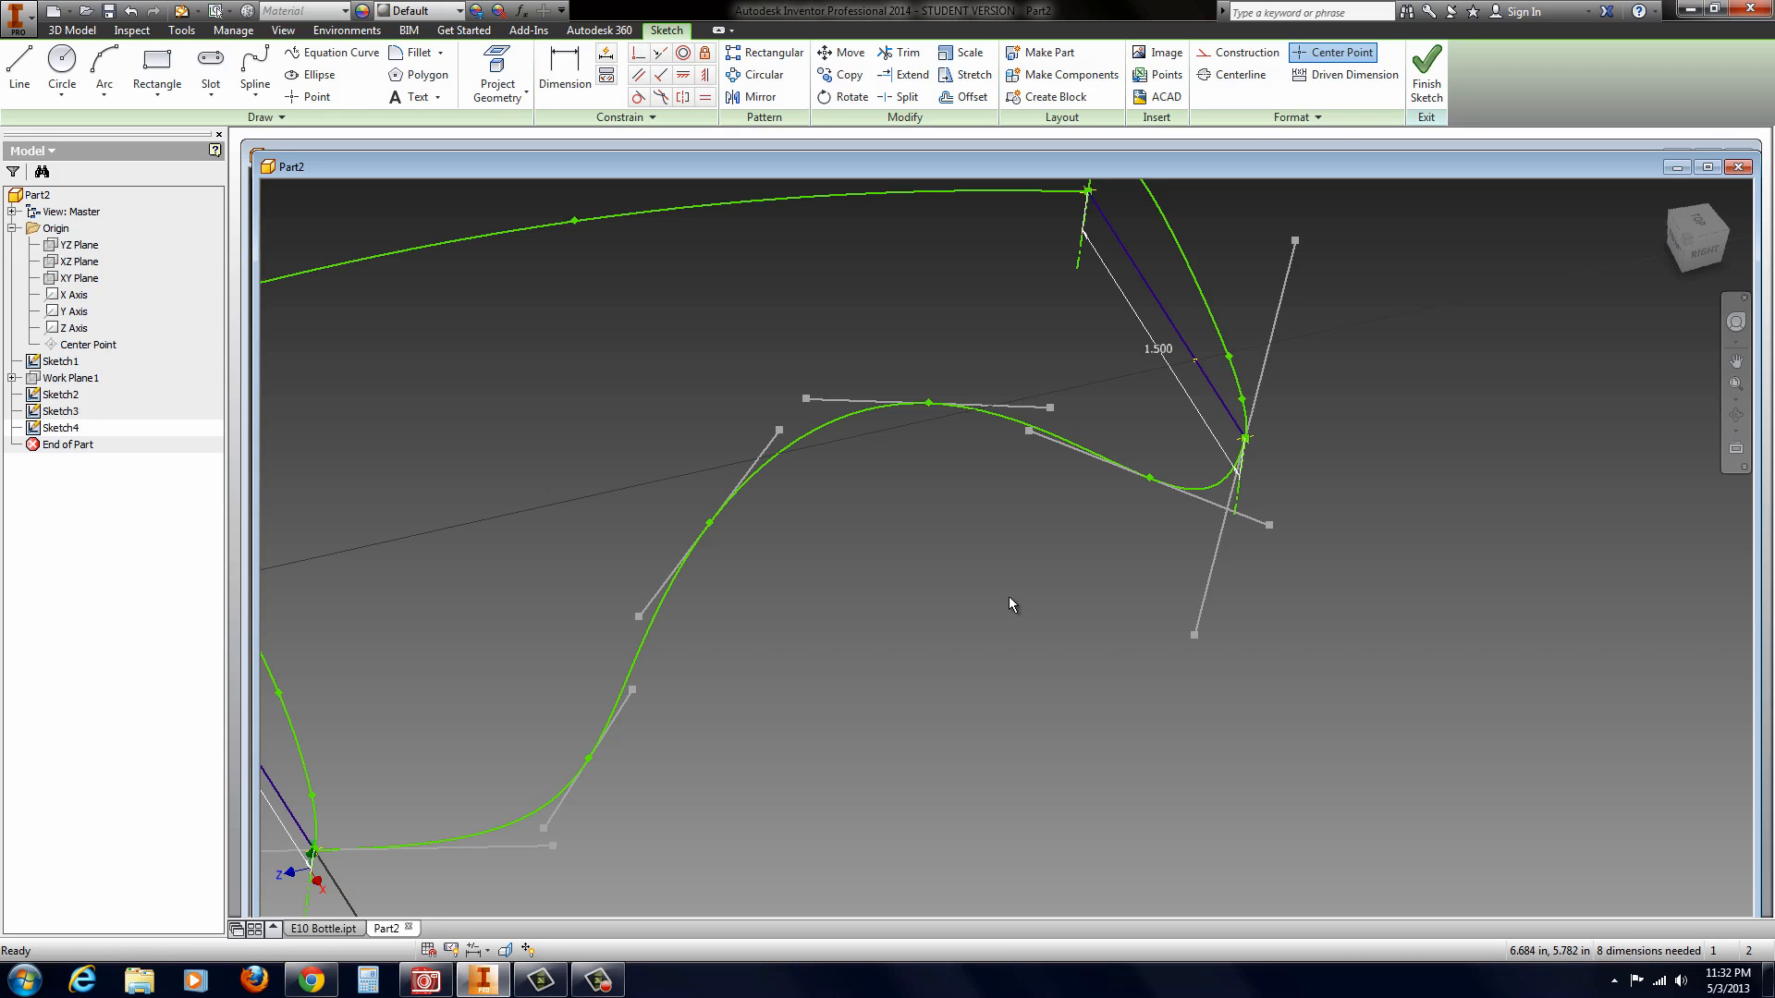
Step: View the sketch squarely and shift the spline's first, second and fourth interior fit points slightly inward to smooth the curve
{"action": "left_click", "coordinate": [1707, 226]}
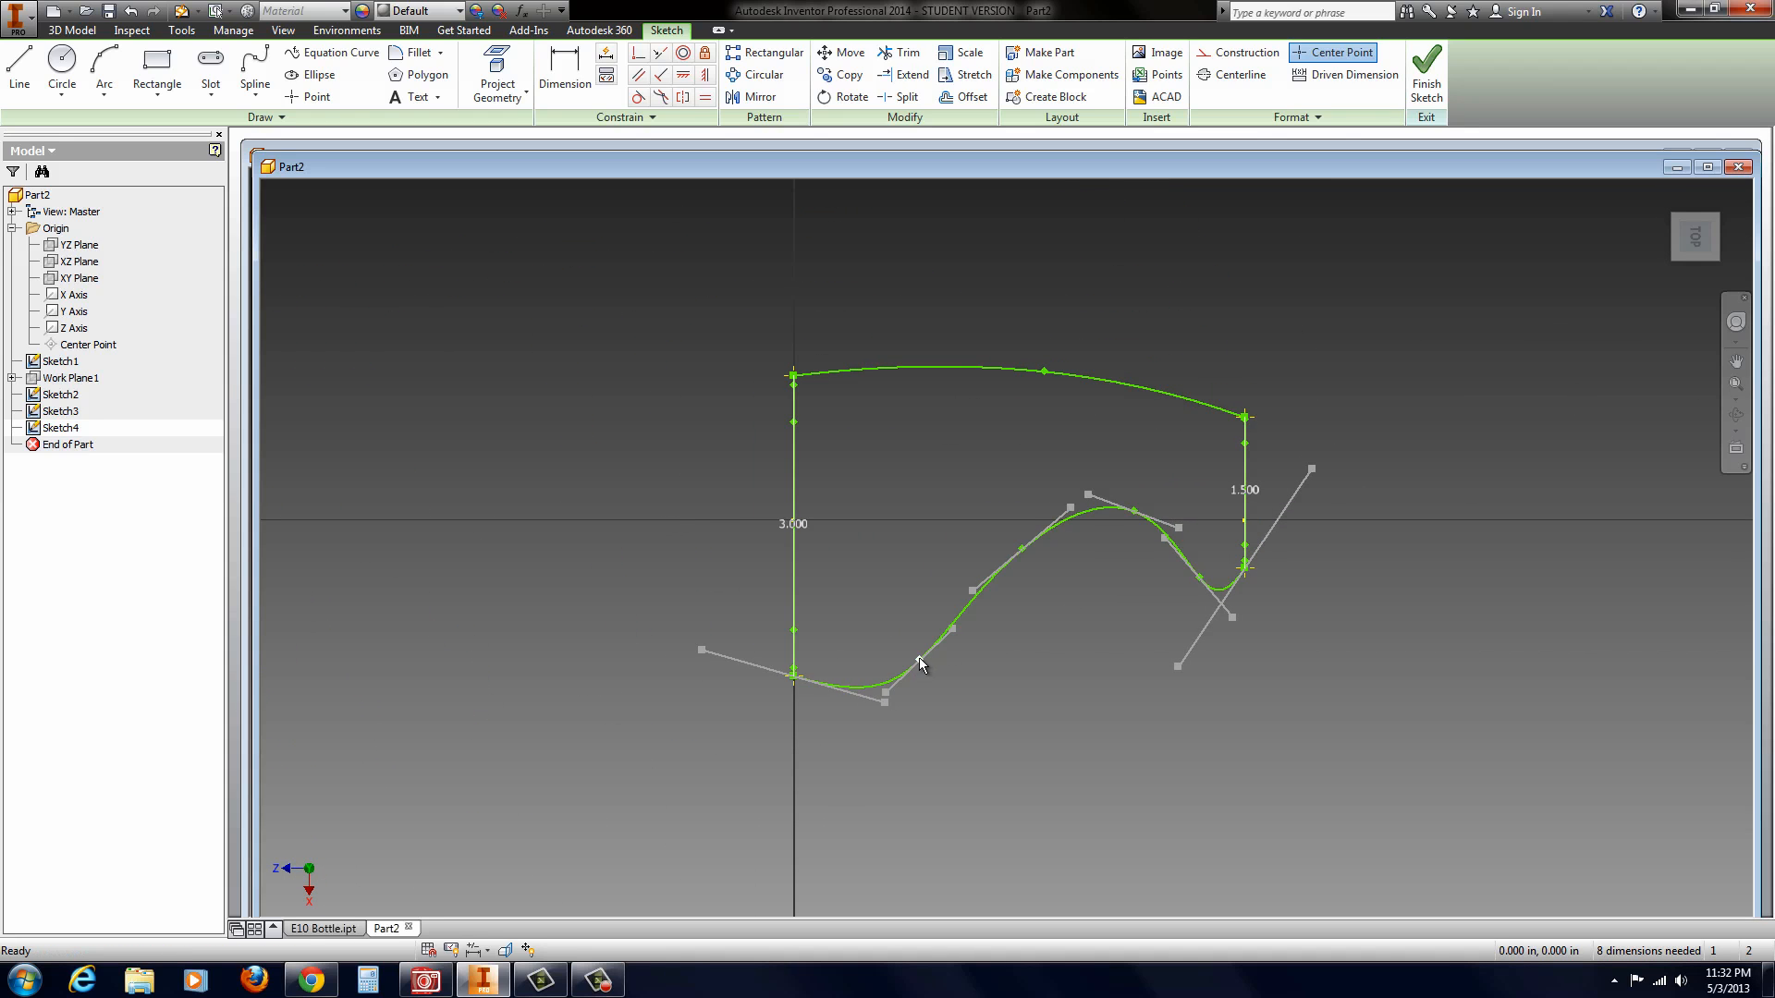
{"action": "left_click_drag", "start_coordinate": [920, 661], "coordinate": [952, 624]}
{"action": "left_click_drag", "start_coordinate": [1022, 549], "coordinate": [1022, 537]}
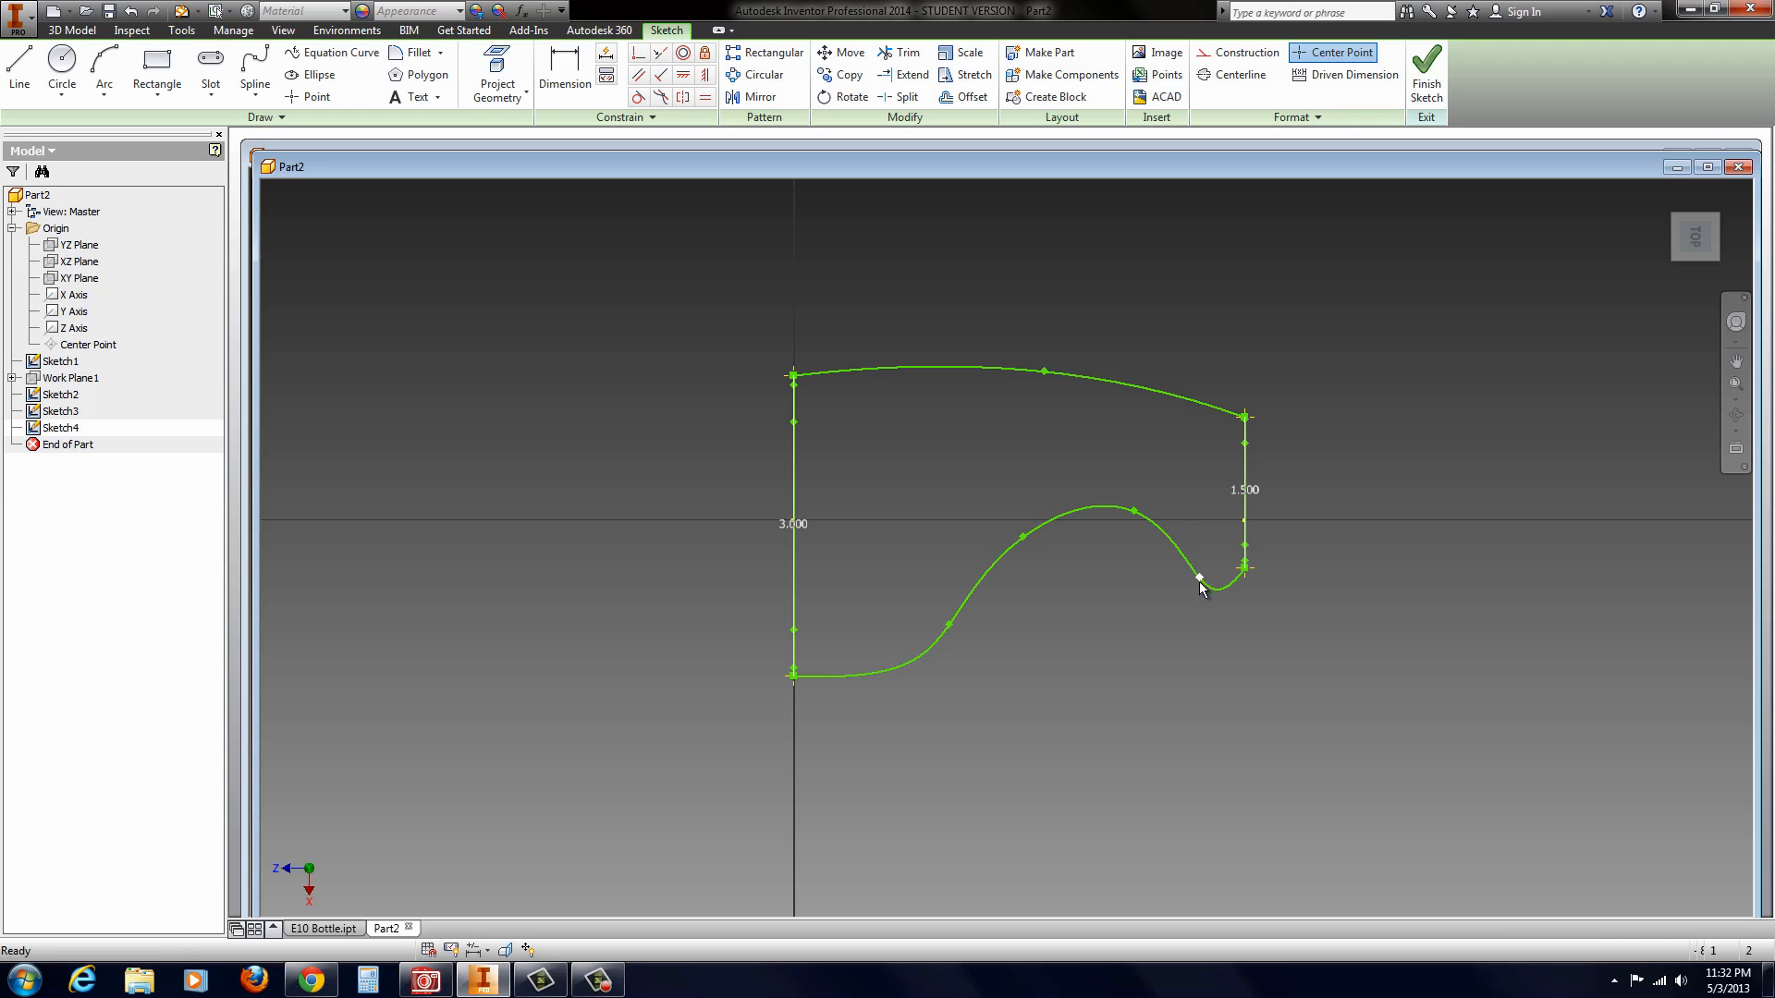
{"action": "left_click_drag", "start_coordinate": [1200, 578], "coordinate": [1187, 566]}
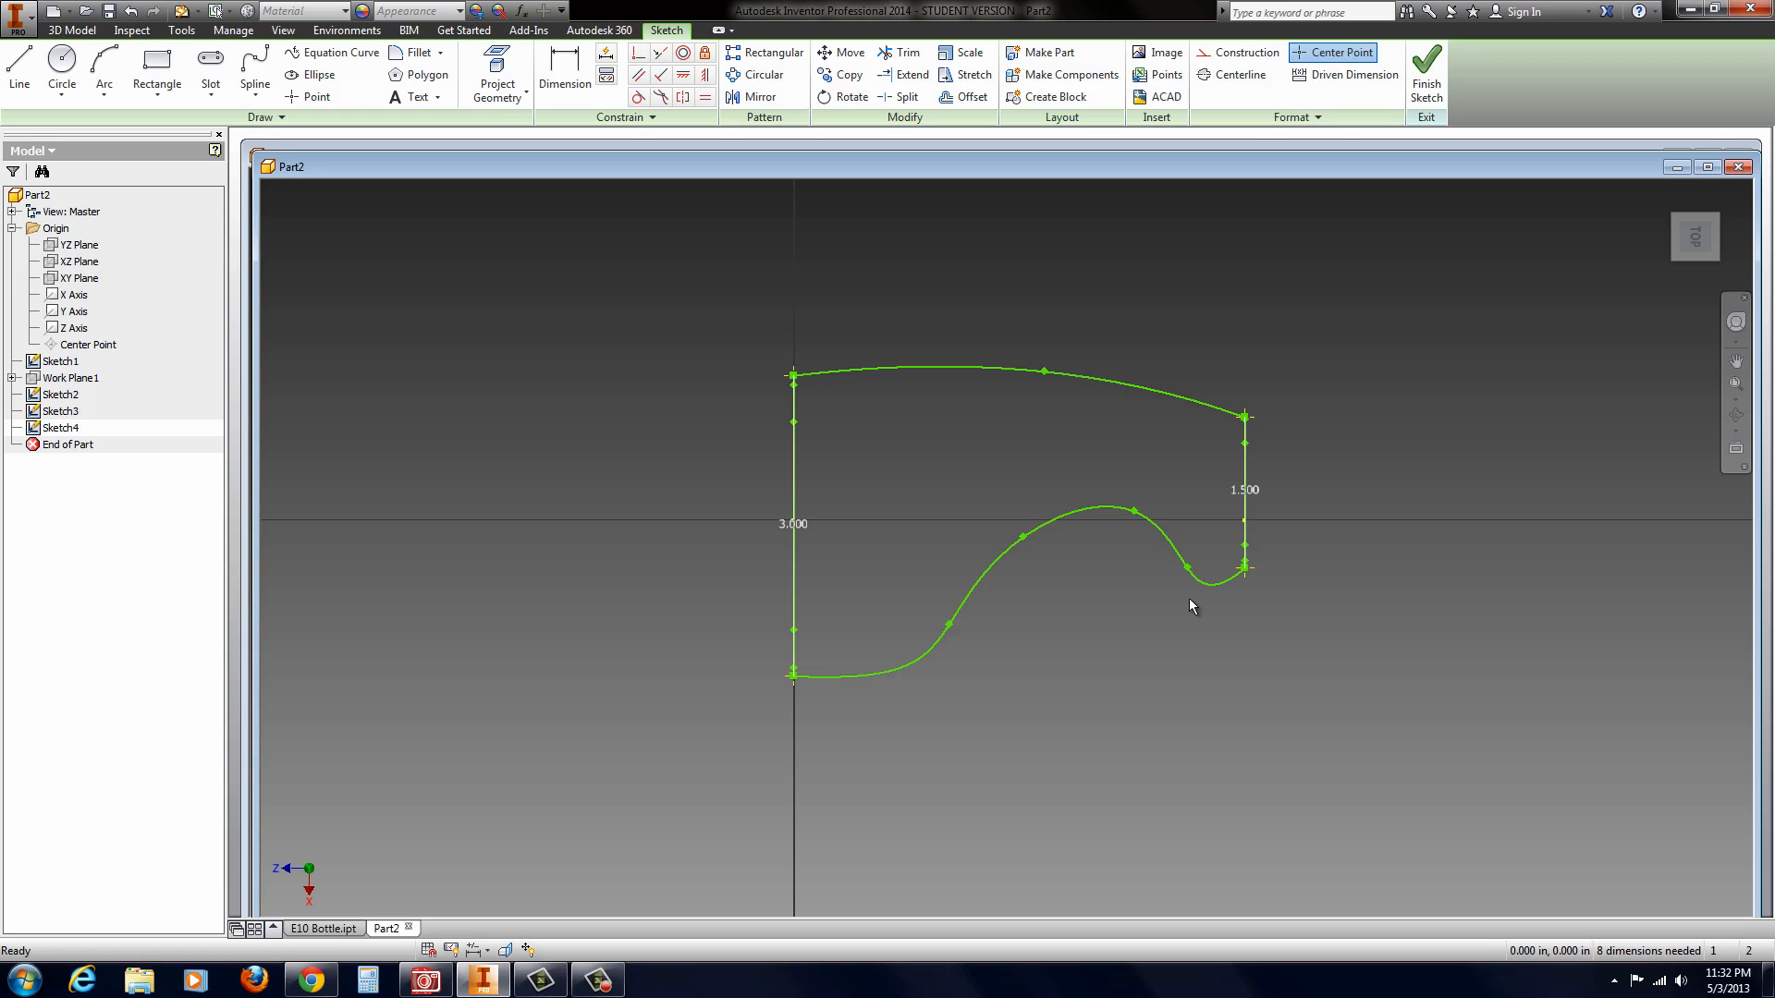
Step: Insert a fit point on the spline just before its 1.5 in line endpoint and move it slightly toward the neighbouring interior point
{"action": "left_click", "coordinate": [1174, 554]}
{"action": "right_click", "coordinate": [1174, 555]}
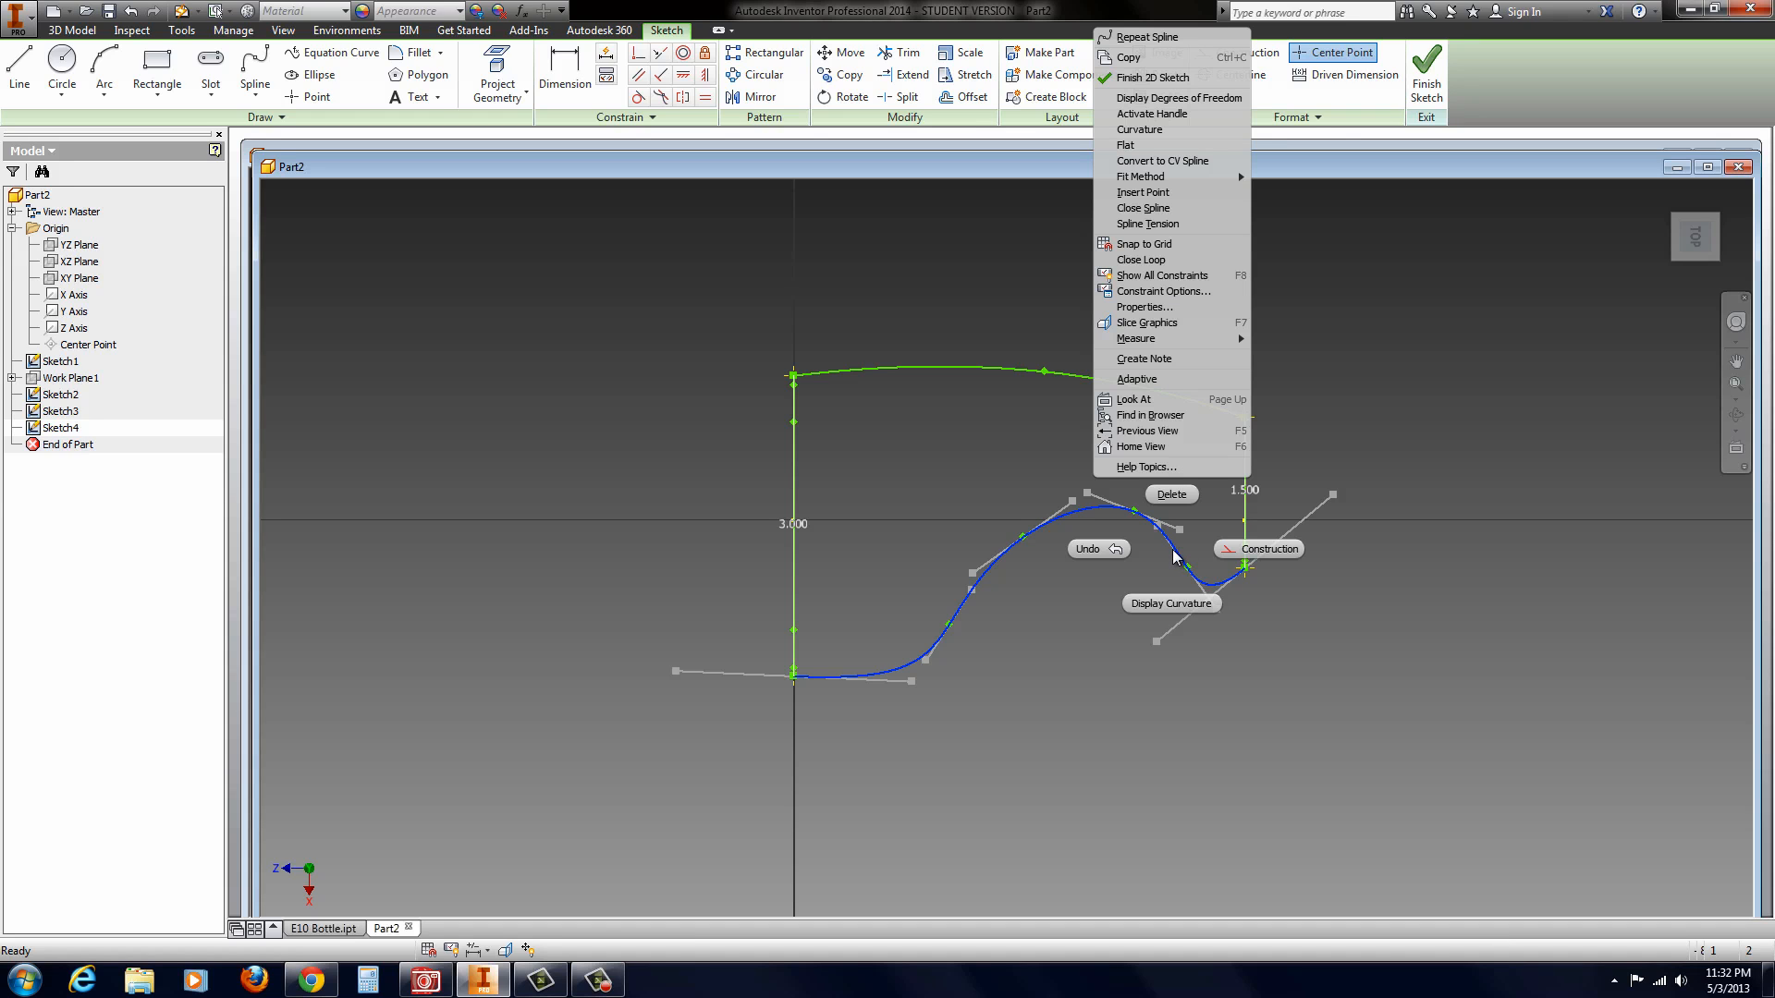
{"action": "left_click", "coordinate": [1153, 194]}
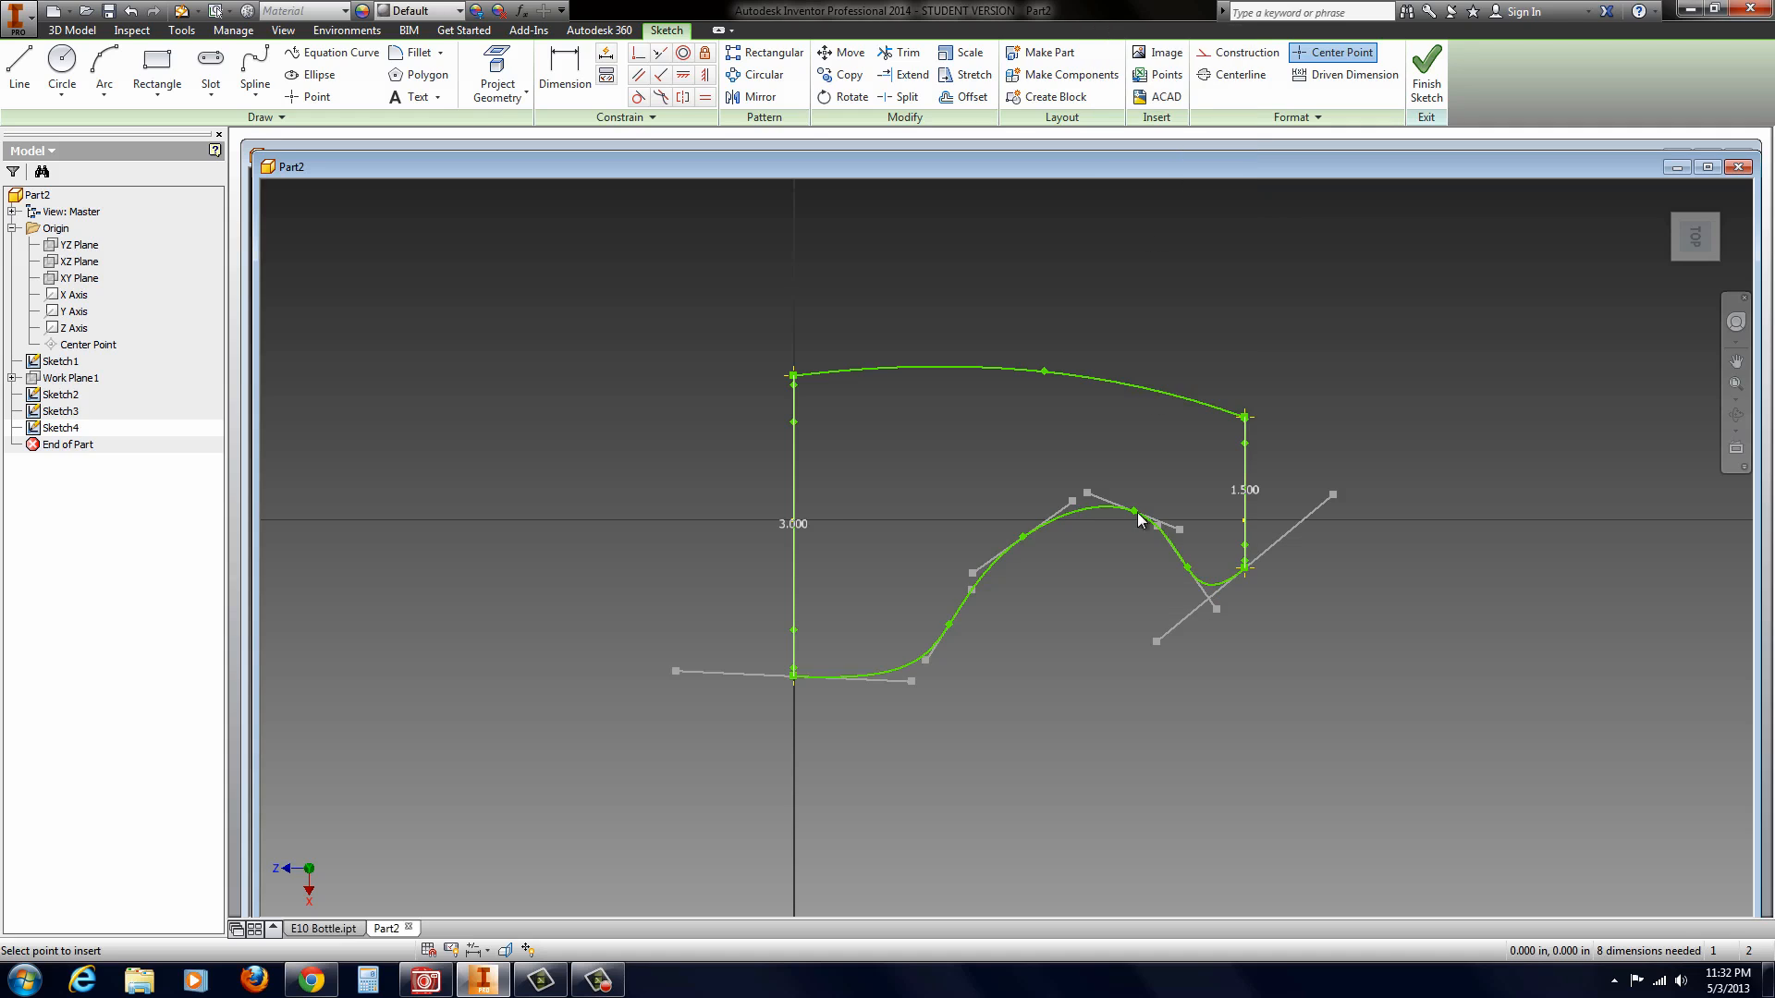
{"action": "left_click", "coordinate": [1217, 583]}
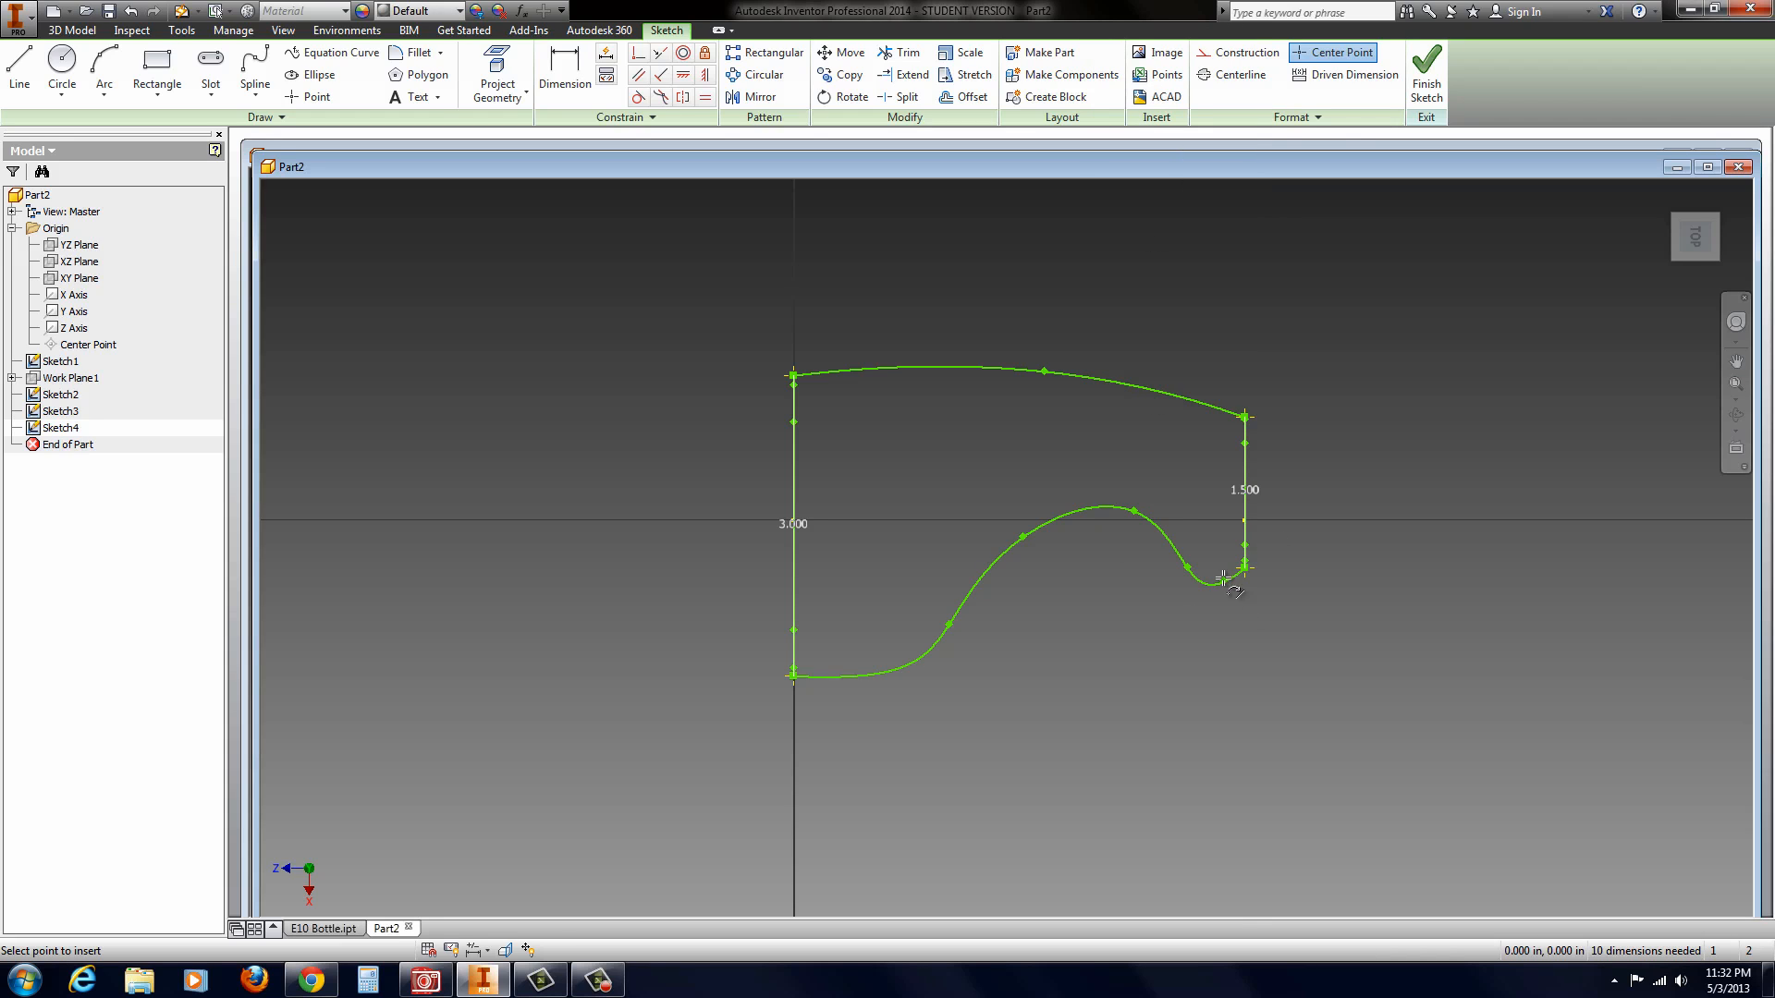
{"action": "key", "text": "Escape"}
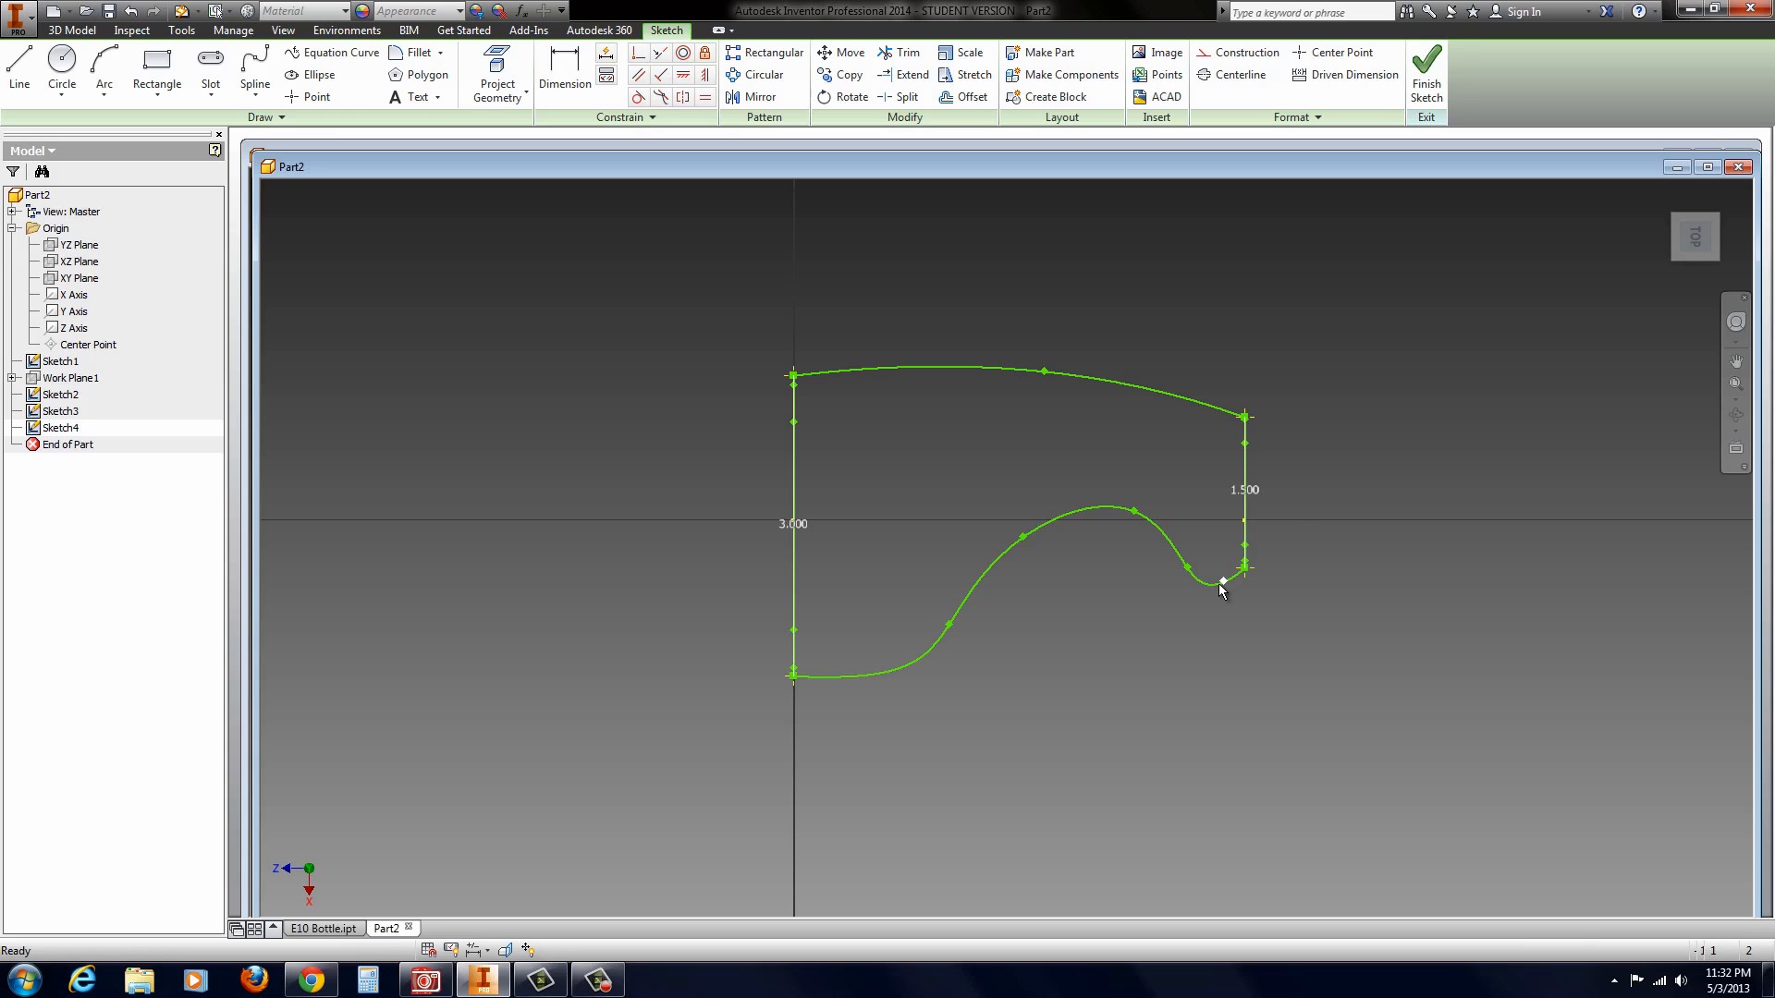
{"action": "left_click_drag", "start_coordinate": [1224, 582], "coordinate": [1212, 581]}
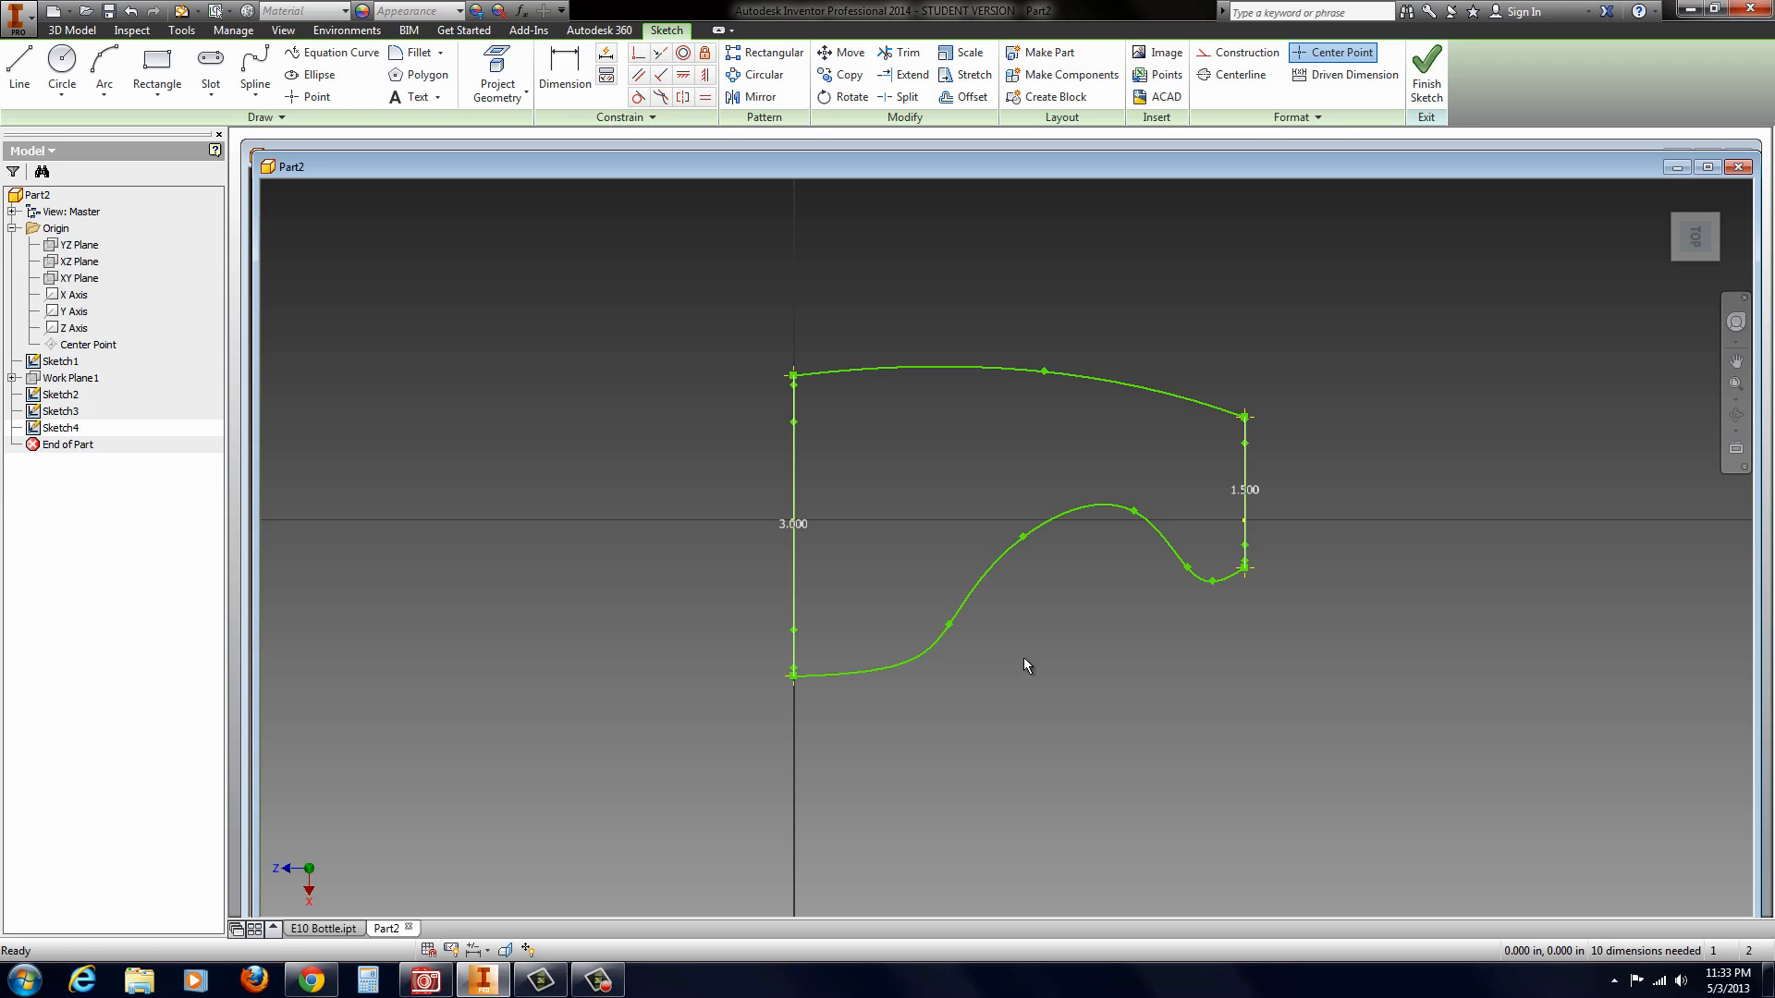
Step: In an angled 3D view, shift the spline's second interior fit point slightly toward the 3 in line, and finish the sketch
{"action": "mouse_move", "coordinate": [1063, 631]}
{"action": "middle_mouse_down", "text": "shift"}
{"action": "mouse_move", "coordinate": [1109, 625]}
{"action": "mouse_move", "coordinate": [1002, 646]}
{"action": "mouse_move", "coordinate": [1008, 612]}
{"action": "mouse_move", "coordinate": [1046, 730]}
{"action": "mouse_move", "coordinate": [1085, 679]}
{"action": "middle_mouse_up", "text": "shift"}
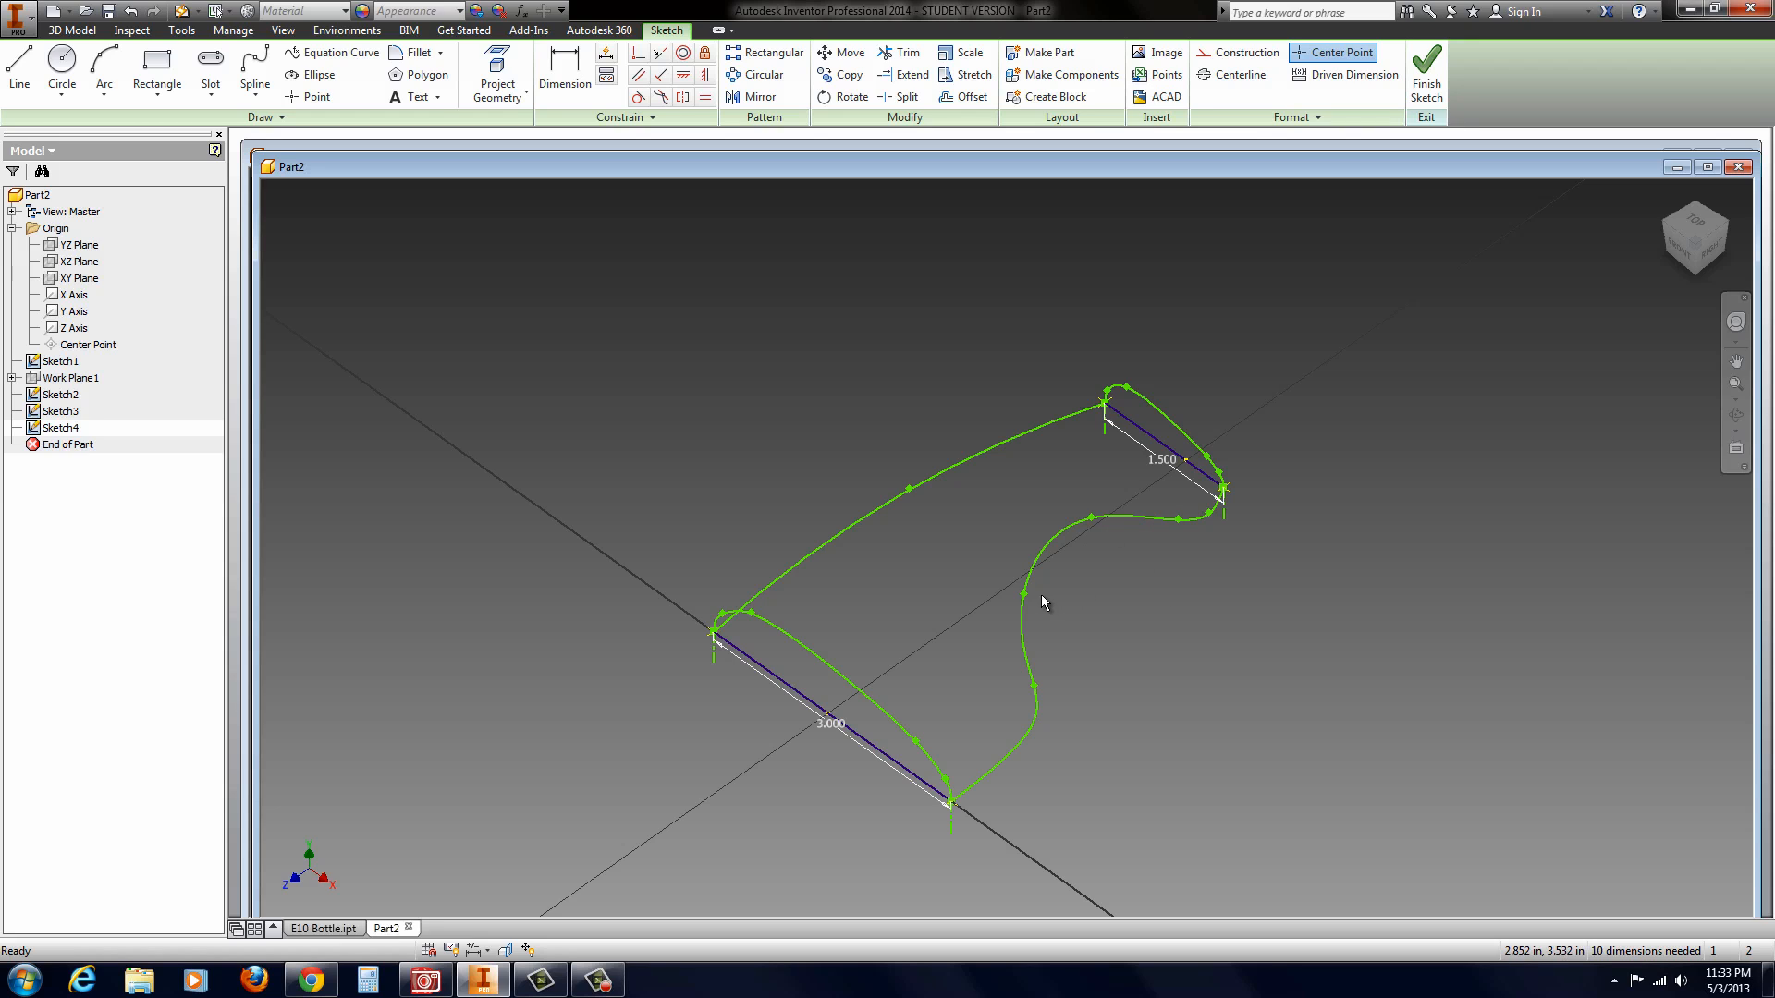
{"action": "left_click_drag", "start_coordinate": [1024, 595], "coordinate": [1024, 613]}
{"action": "mouse_move", "coordinate": [1181, 703]}
{"action": "middle_mouse_down", "text": "shift"}
{"action": "mouse_move", "coordinate": [1174, 753]}
{"action": "mouse_move", "coordinate": [1186, 688]}
{"action": "middle_mouse_up", "text": "shift"}
{"action": "left_click", "coordinate": [1426, 74]}
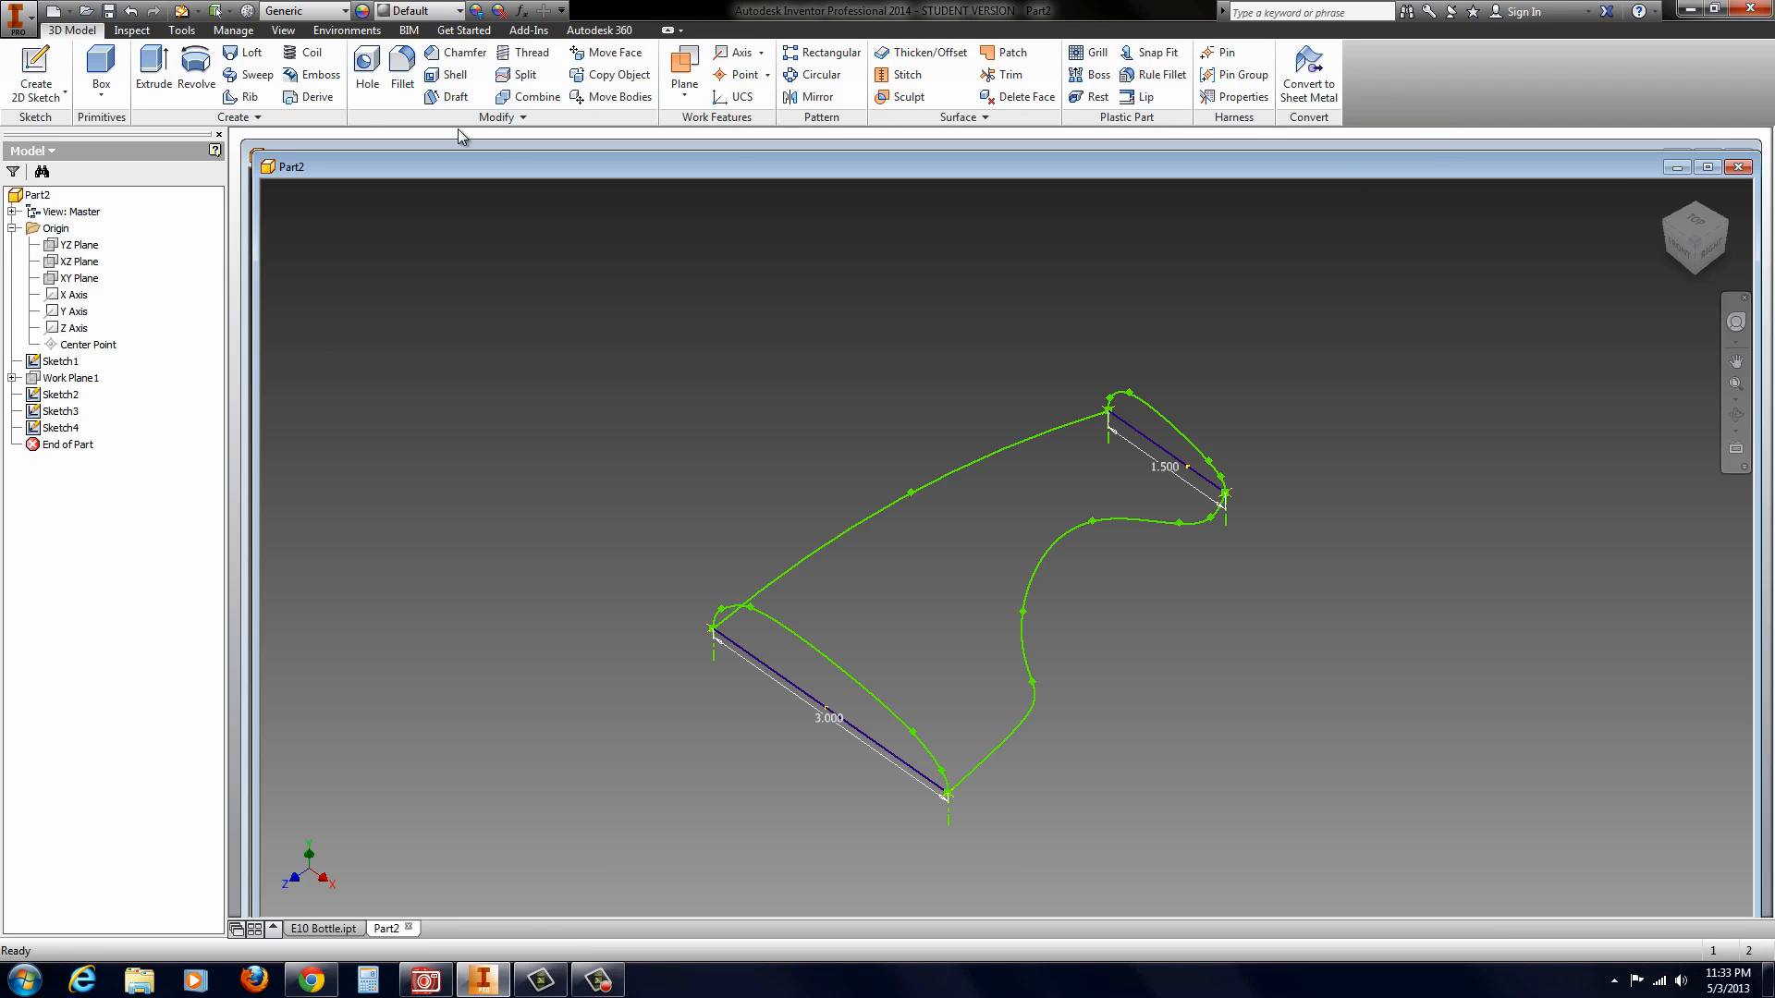
Step: Try a solid loft from the 3 in profile to the 1.5 in profile with both side splines as rails, and cancel it
{"action": "left_click", "coordinate": [242, 56]}
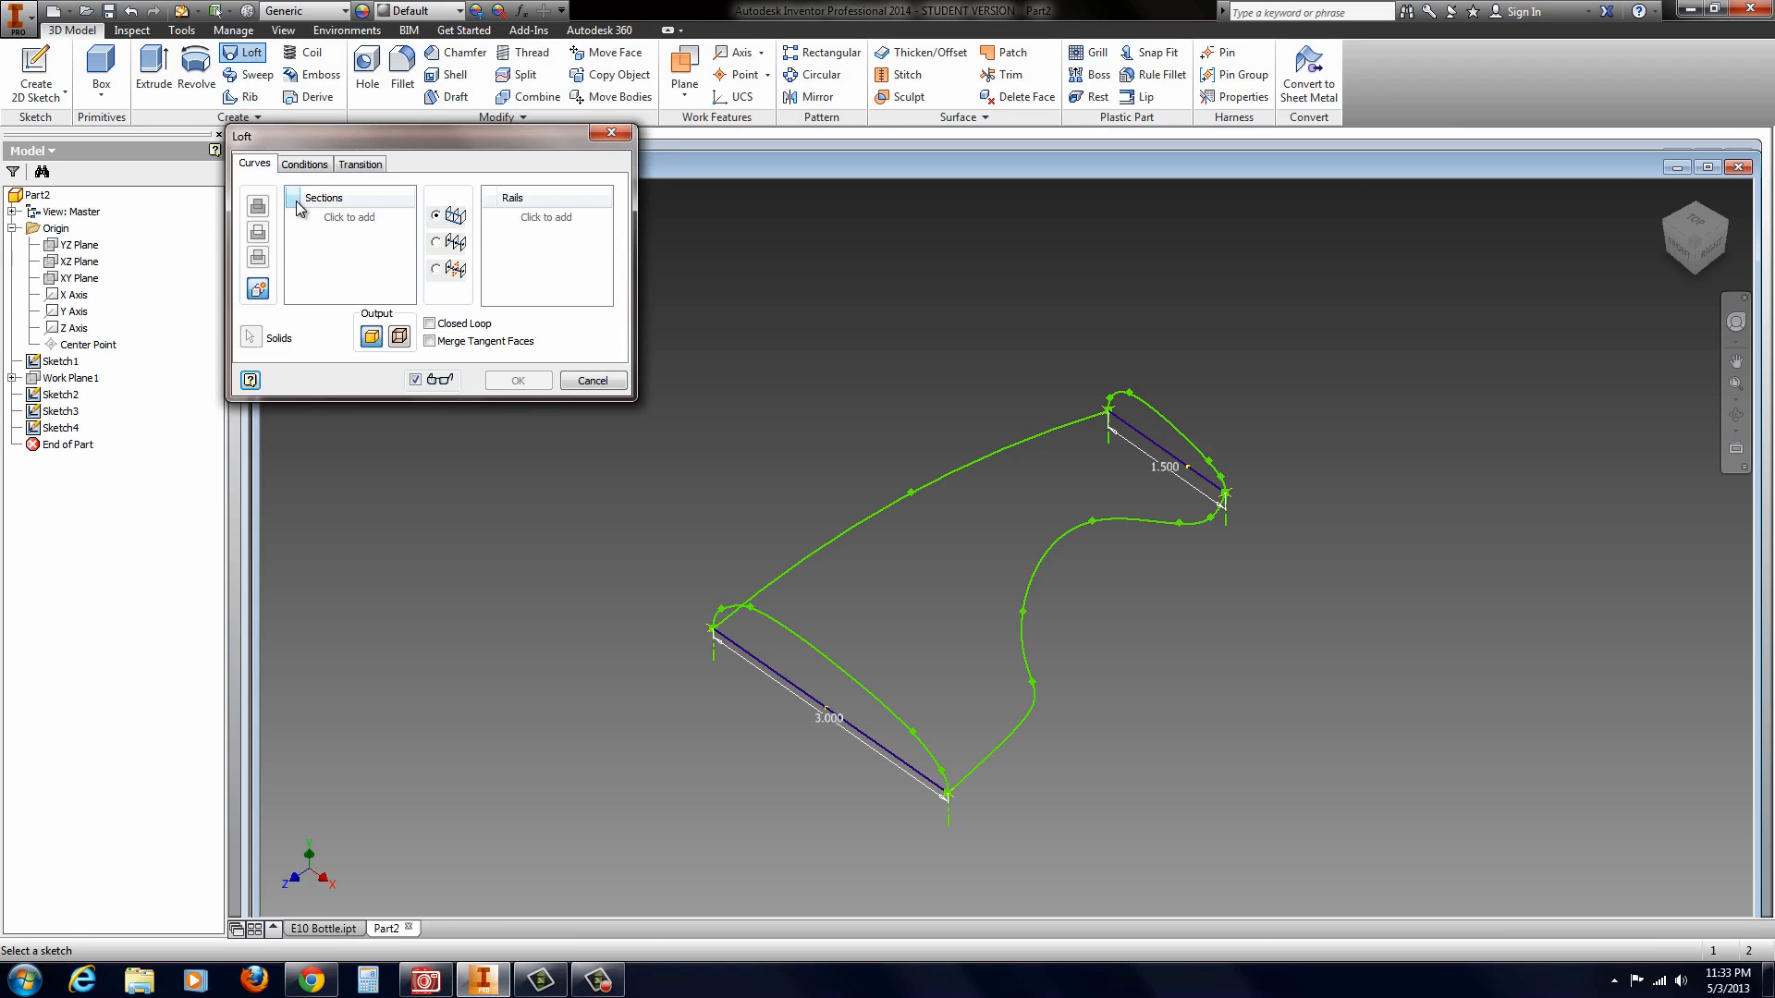
{"action": "left_click", "coordinate": [798, 638]}
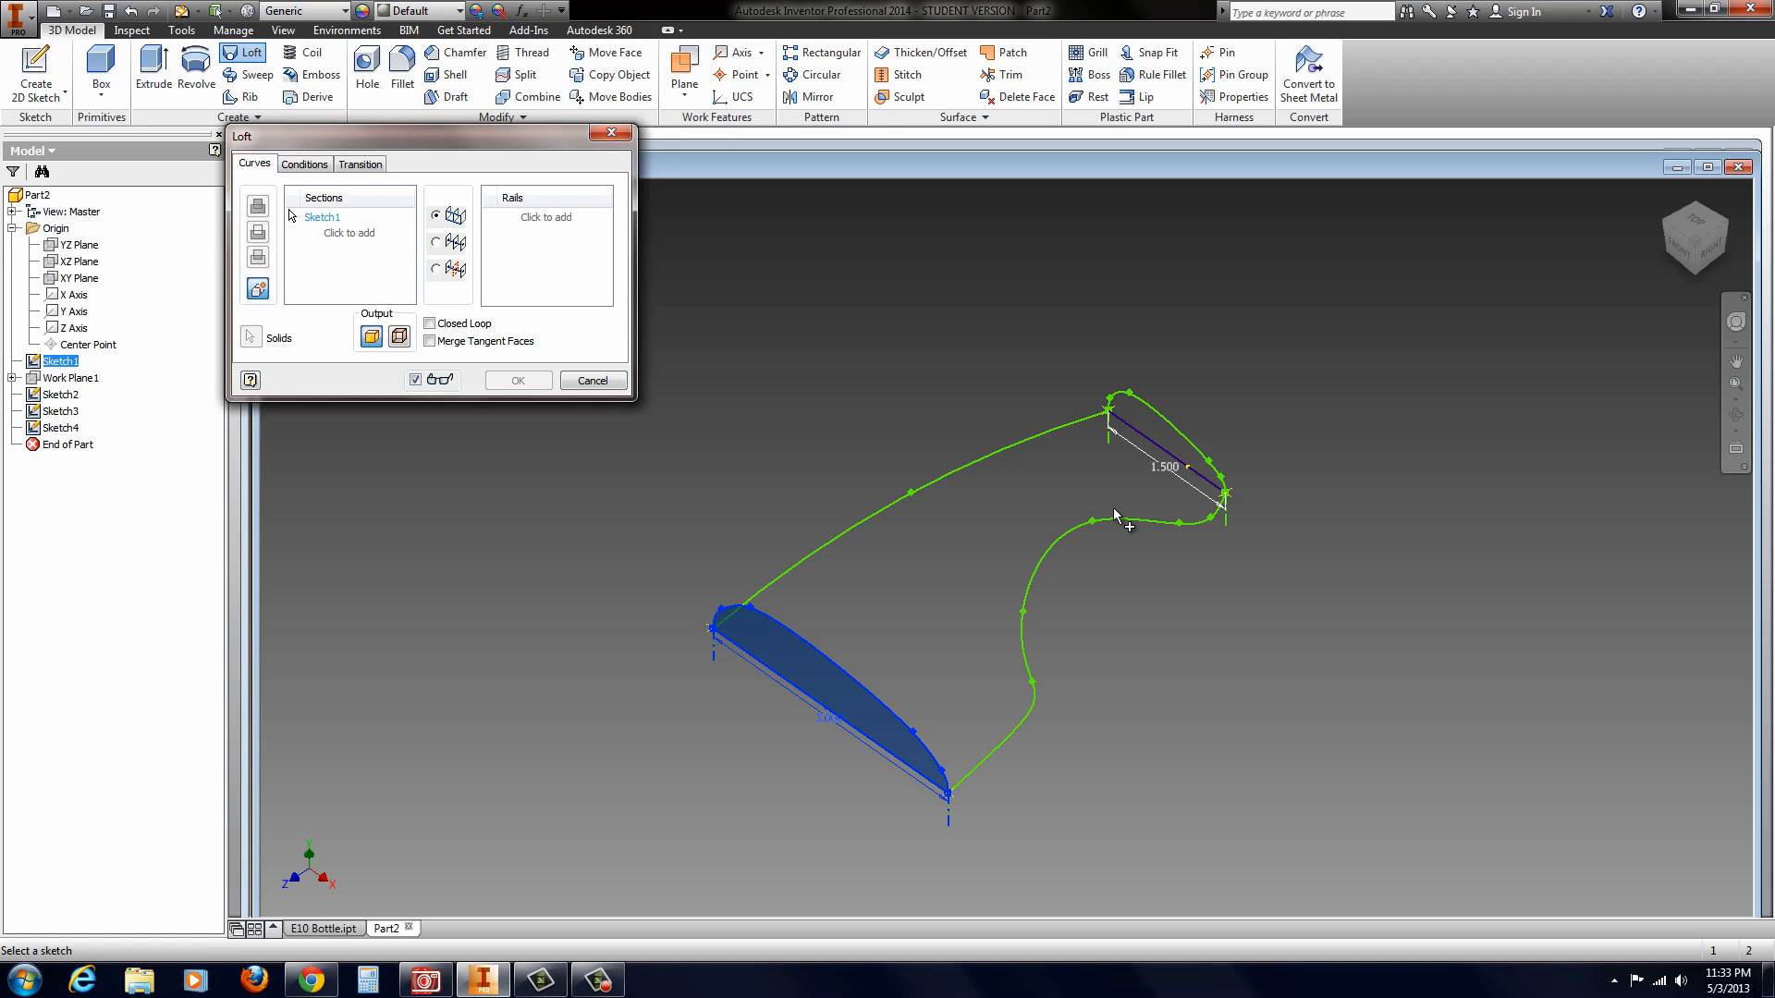
{"action": "left_click", "coordinate": [1154, 416]}
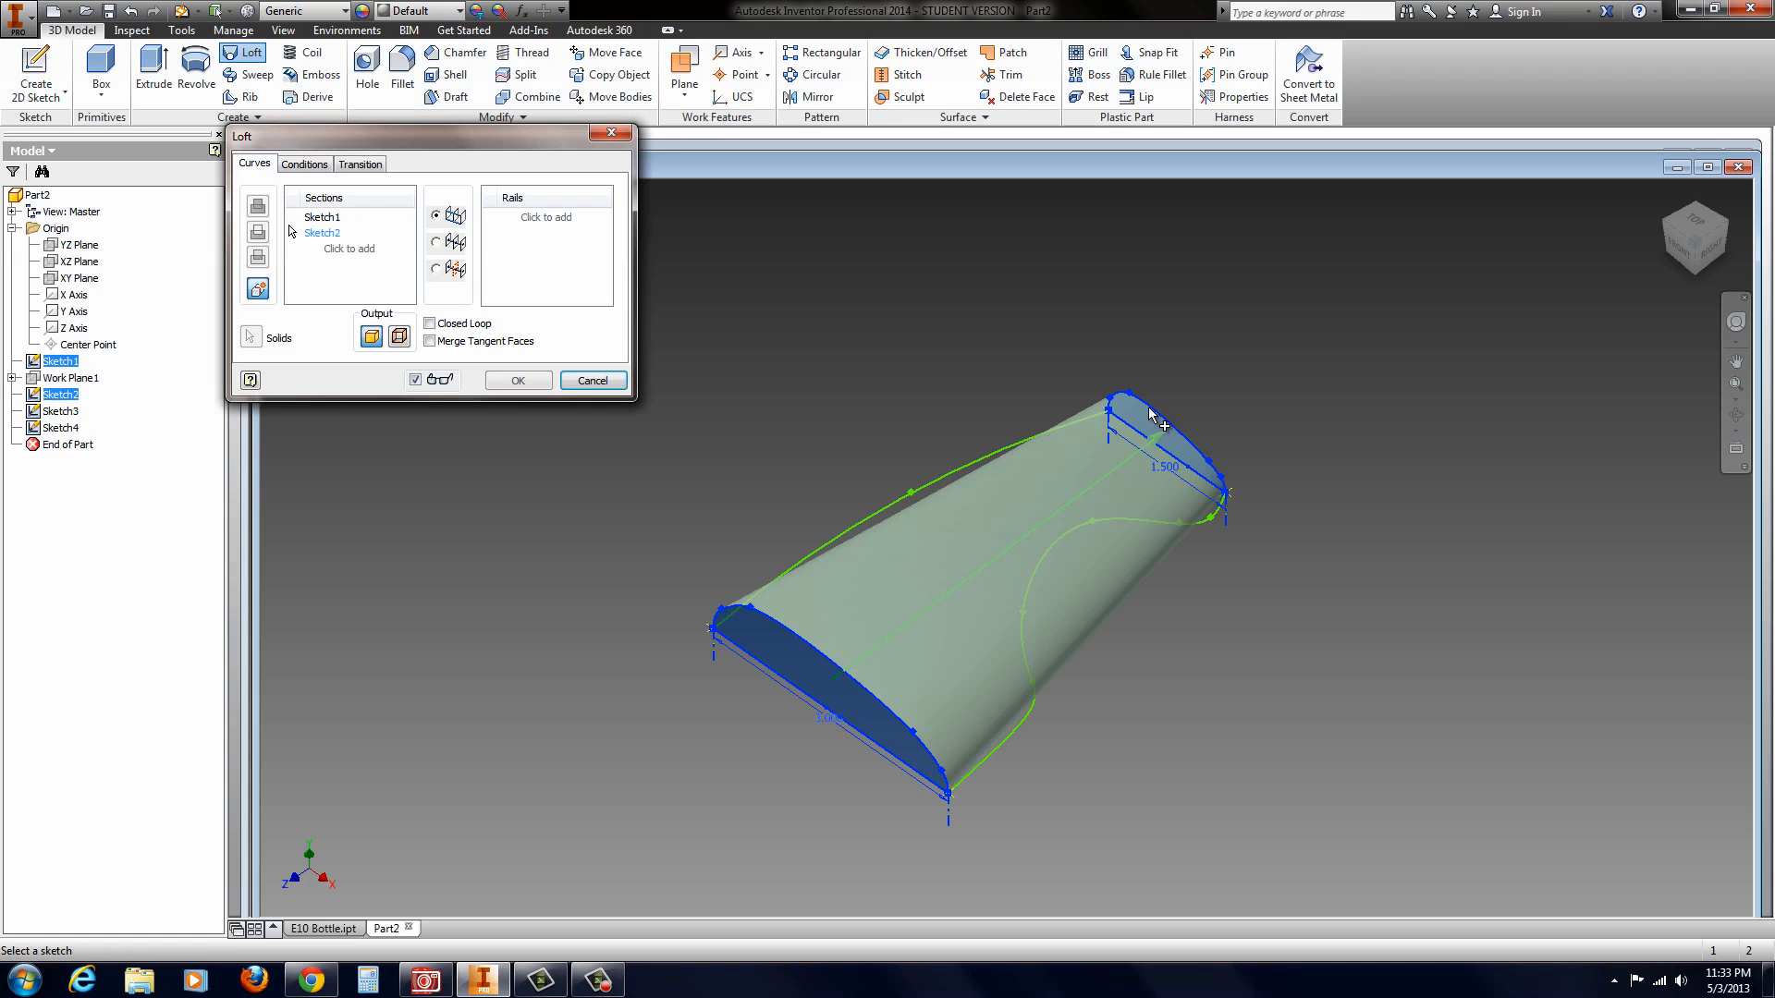
{"action": "left_click", "coordinate": [526, 218]}
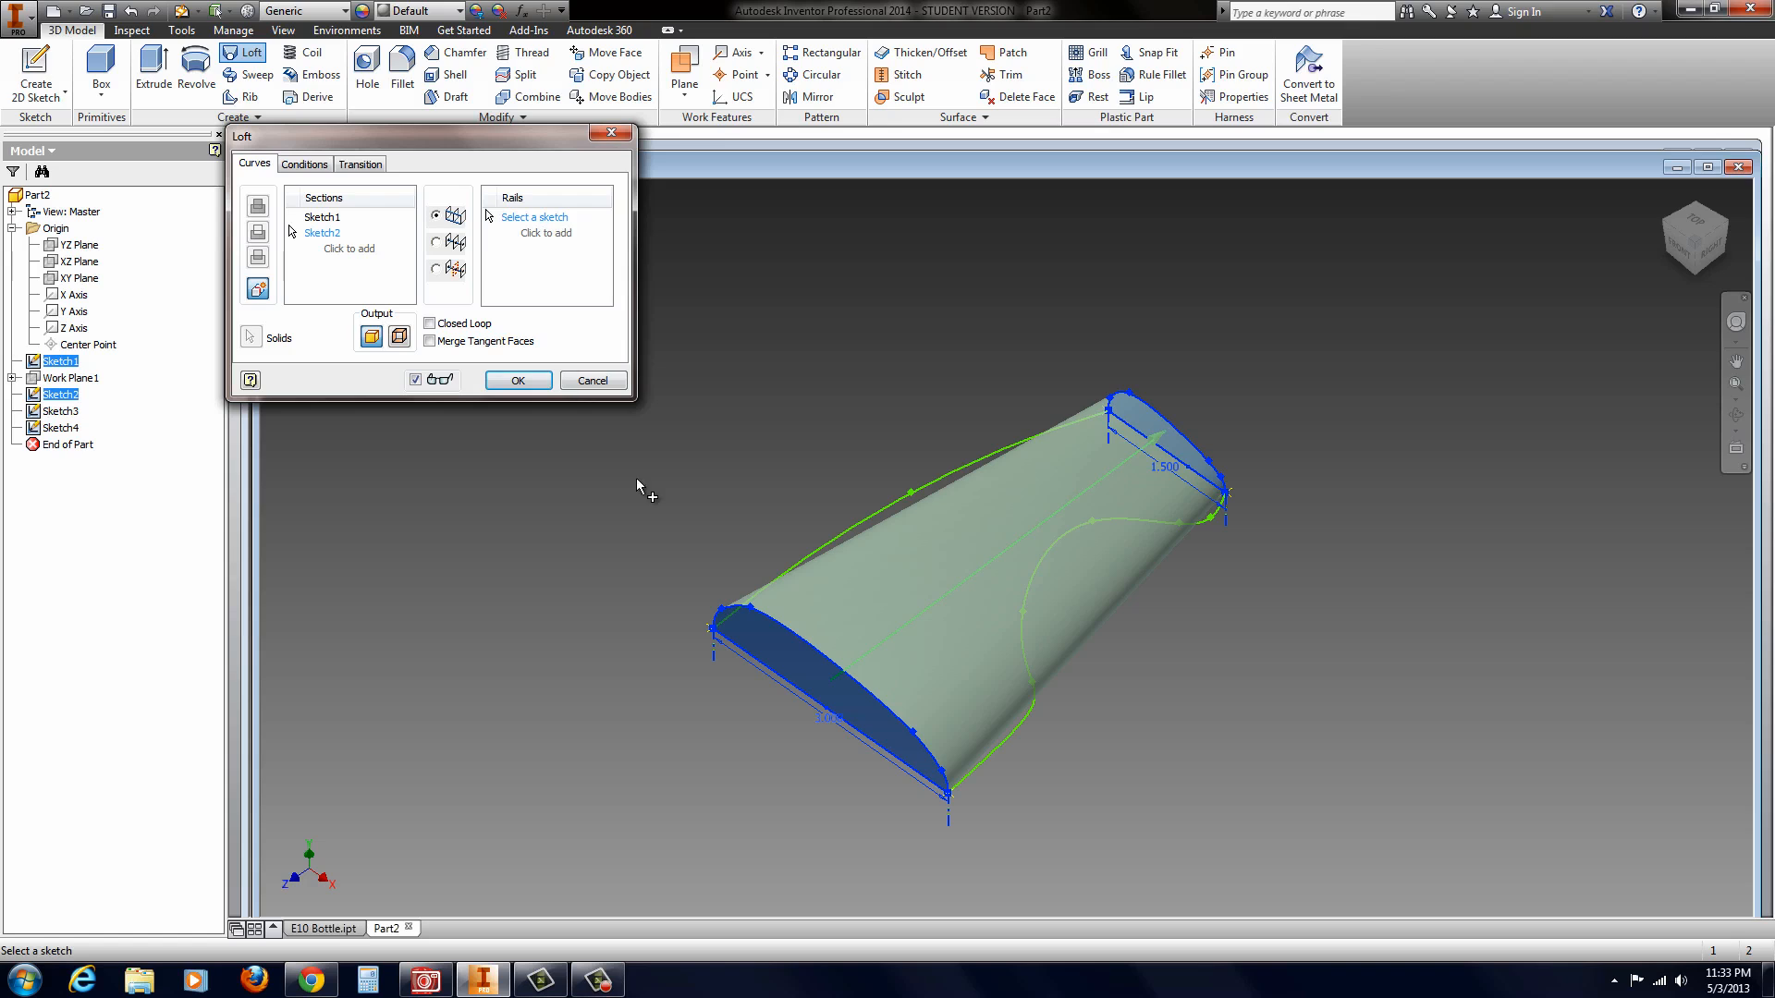
{"action": "left_click", "coordinate": [834, 536]}
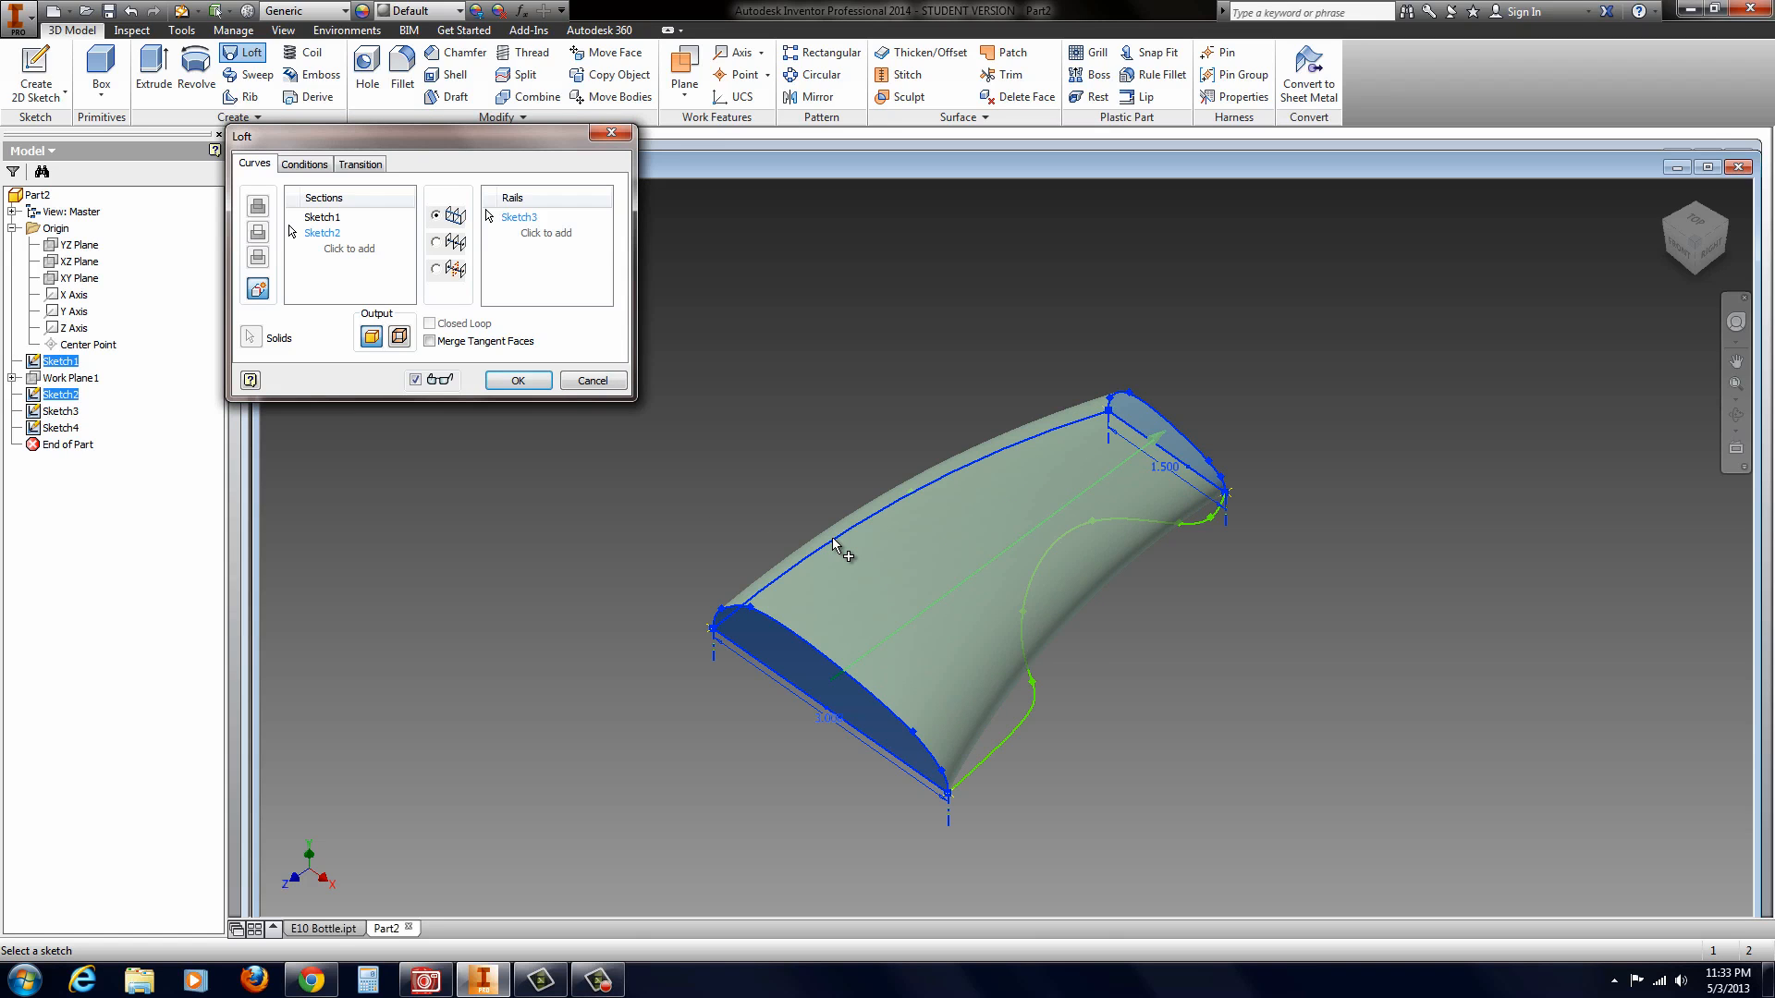
{"action": "left_click", "coordinate": [1025, 735]}
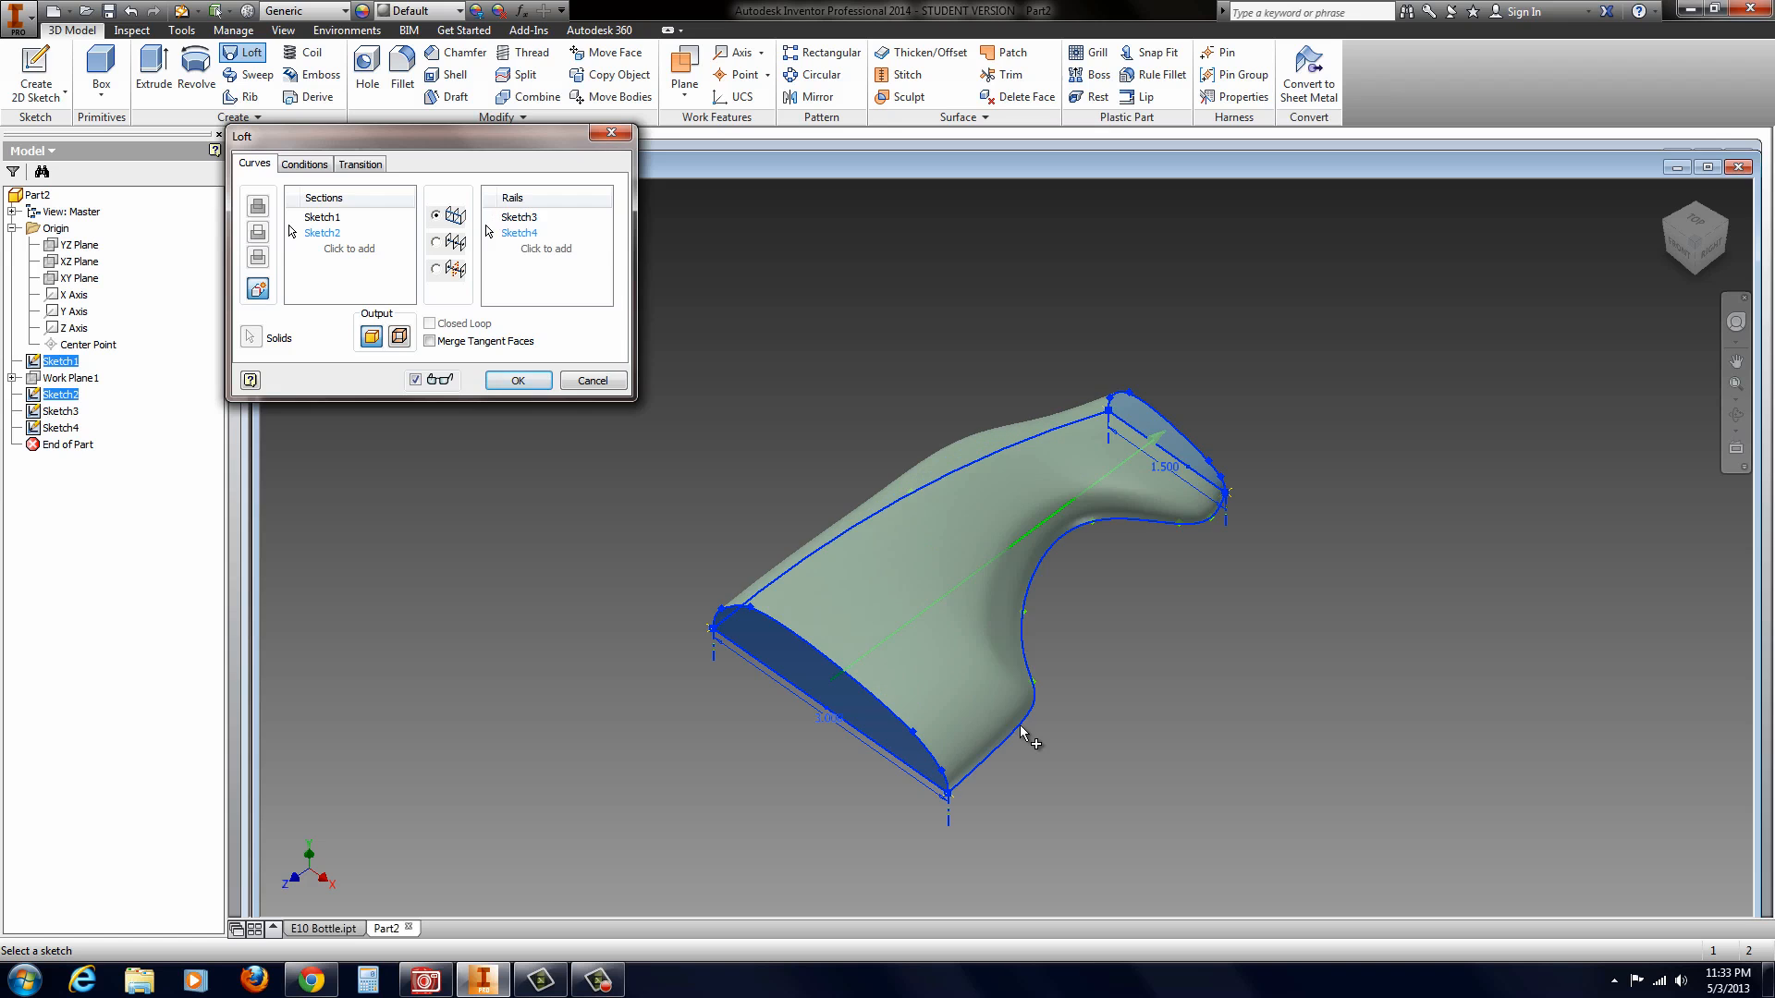
{"action": "mouse_move", "coordinate": [1020, 559]}
{"action": "middle_mouse_down", "text": "shift"}
{"action": "mouse_move", "coordinate": [1032, 619]}
{"action": "mouse_move", "coordinate": [1023, 636]}
{"action": "mouse_move", "coordinate": [1028, 594]}
{"action": "mouse_move", "coordinate": [1012, 661]}
{"action": "mouse_move", "coordinate": [1040, 648]}
{"action": "mouse_move", "coordinate": [1043, 684]}
{"action": "mouse_move", "coordinate": [1052, 602]}
{"action": "mouse_move", "coordinate": [1058, 626]}
{"action": "mouse_move", "coordinate": [1028, 628]}
{"action": "mouse_move", "coordinate": [1026, 592]}
{"action": "middle_mouse_up", "text": "shift"}
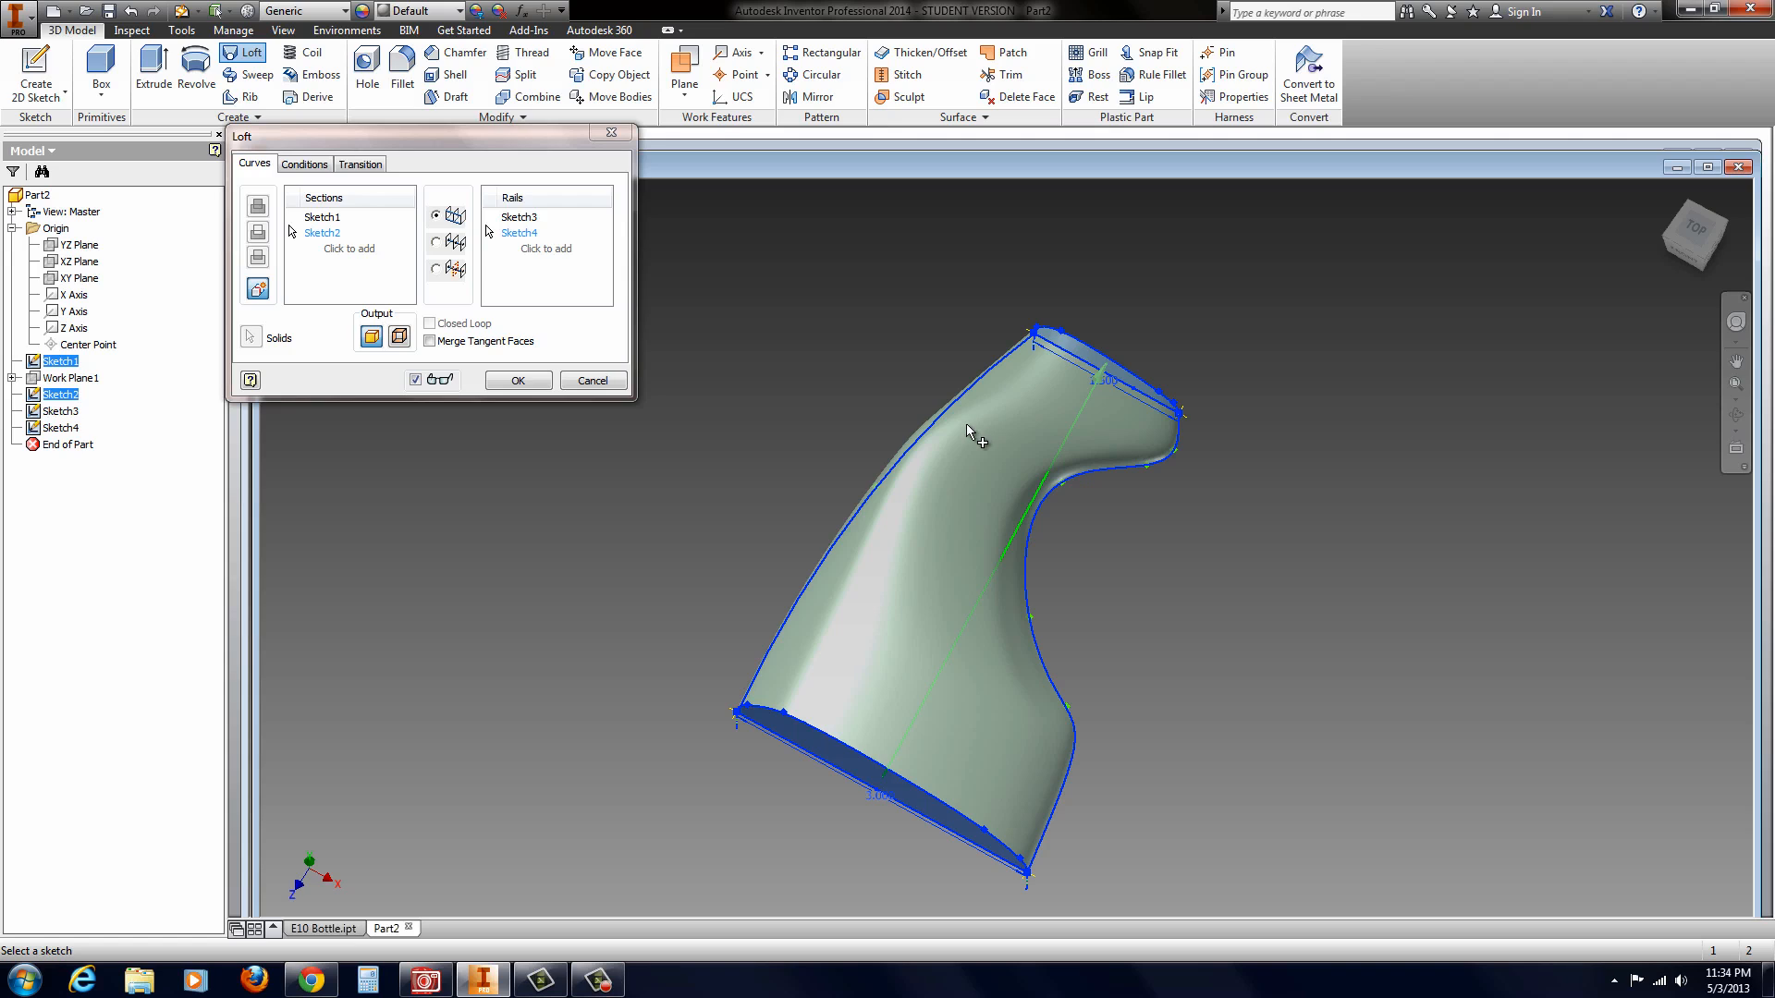
{"action": "left_click", "coordinate": [593, 380]}
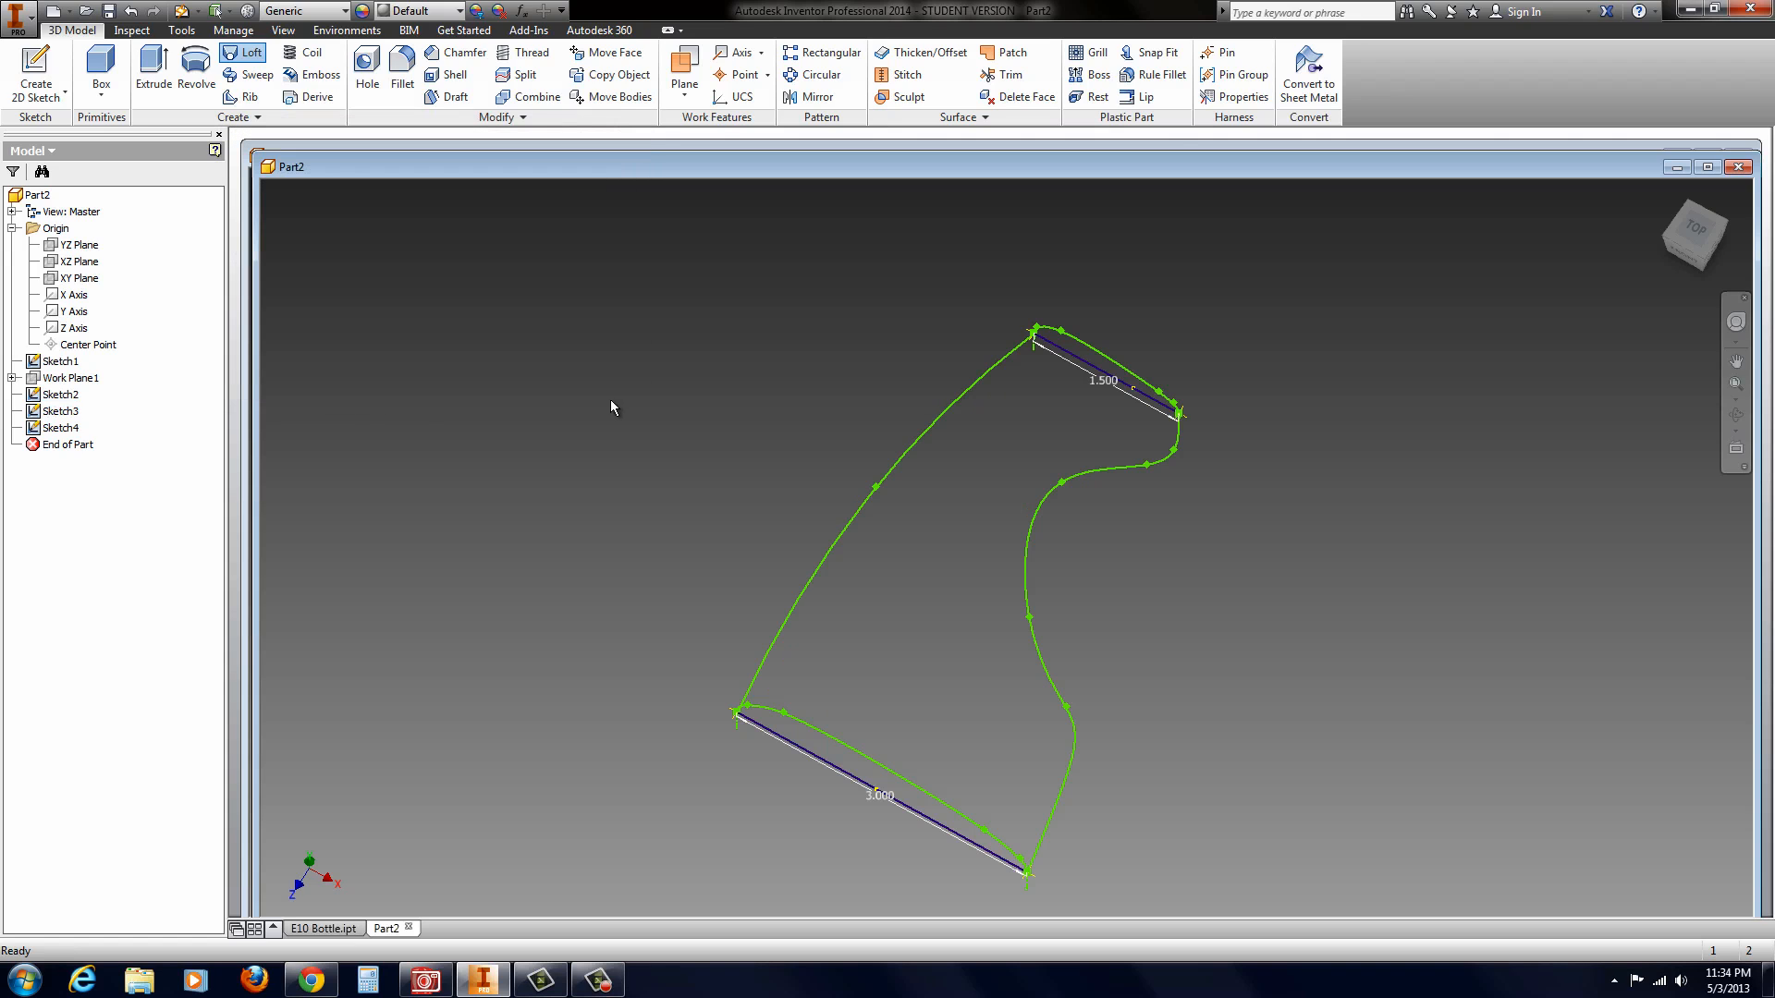
Step: Edit the wavy side spline, moving its third interior fit point outward and its first slightly inward toward the 1.5 in end, and finish the sketch
{"action": "left_click", "coordinate": [1050, 495]}
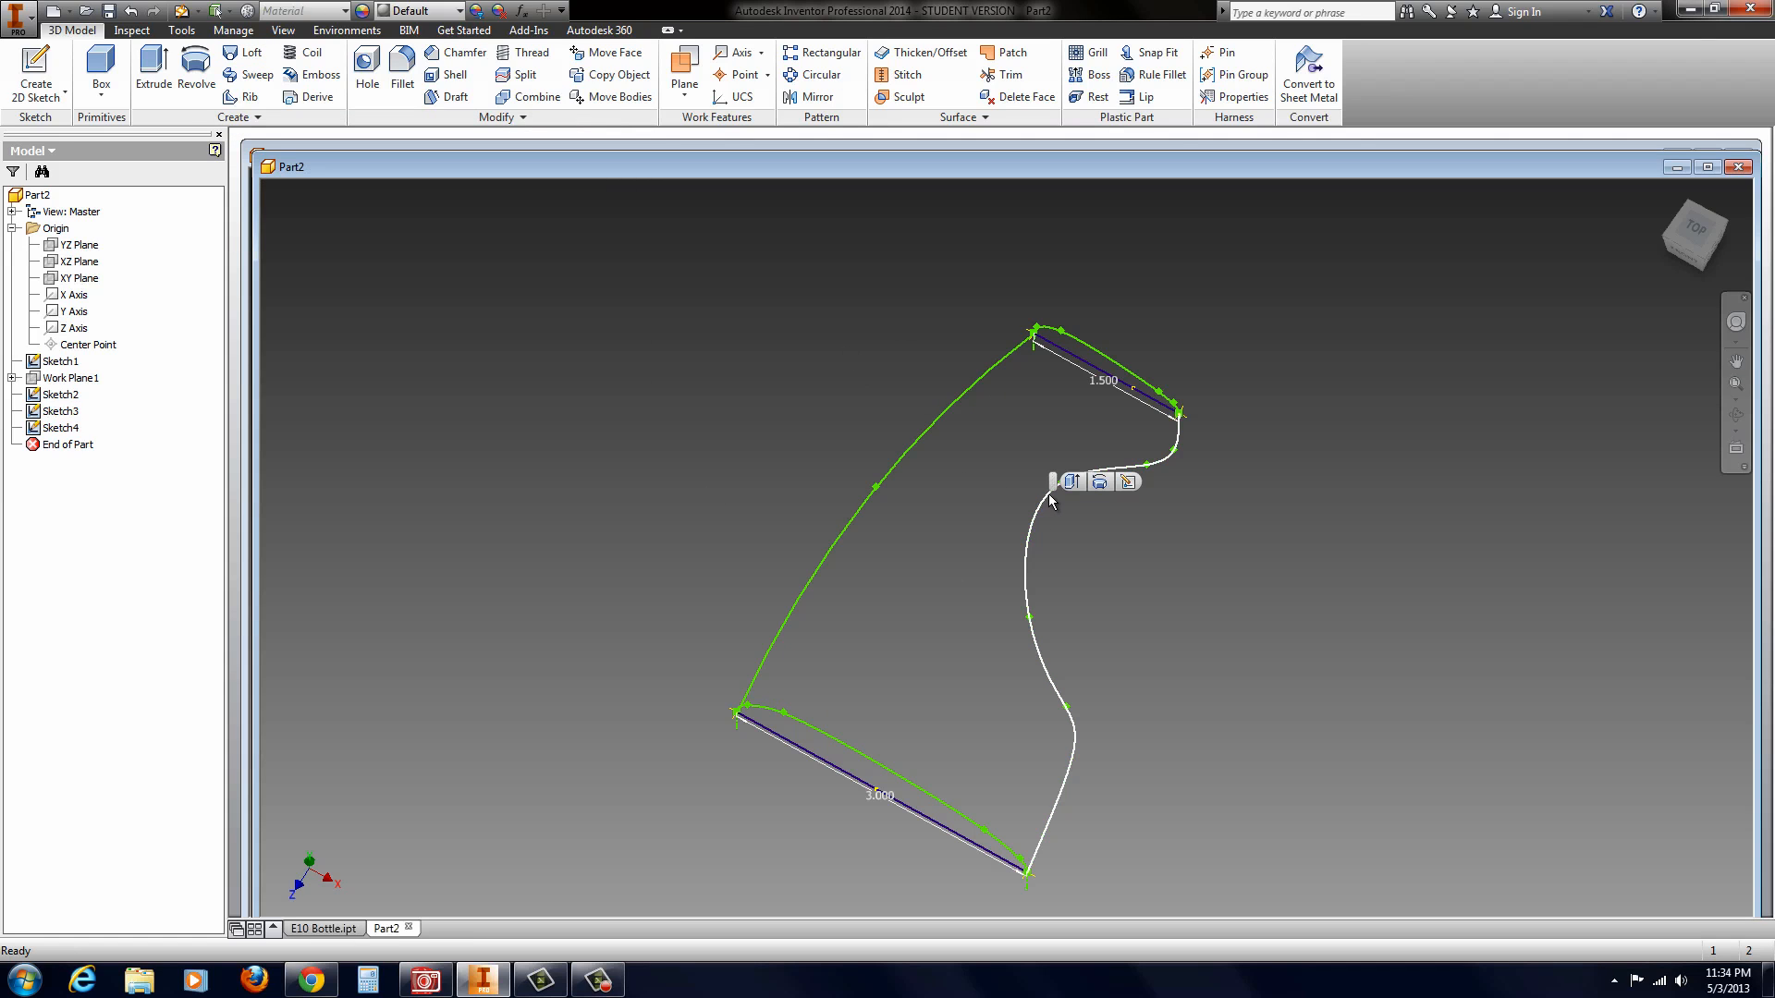
{"action": "left_click", "coordinate": [1127, 482]}
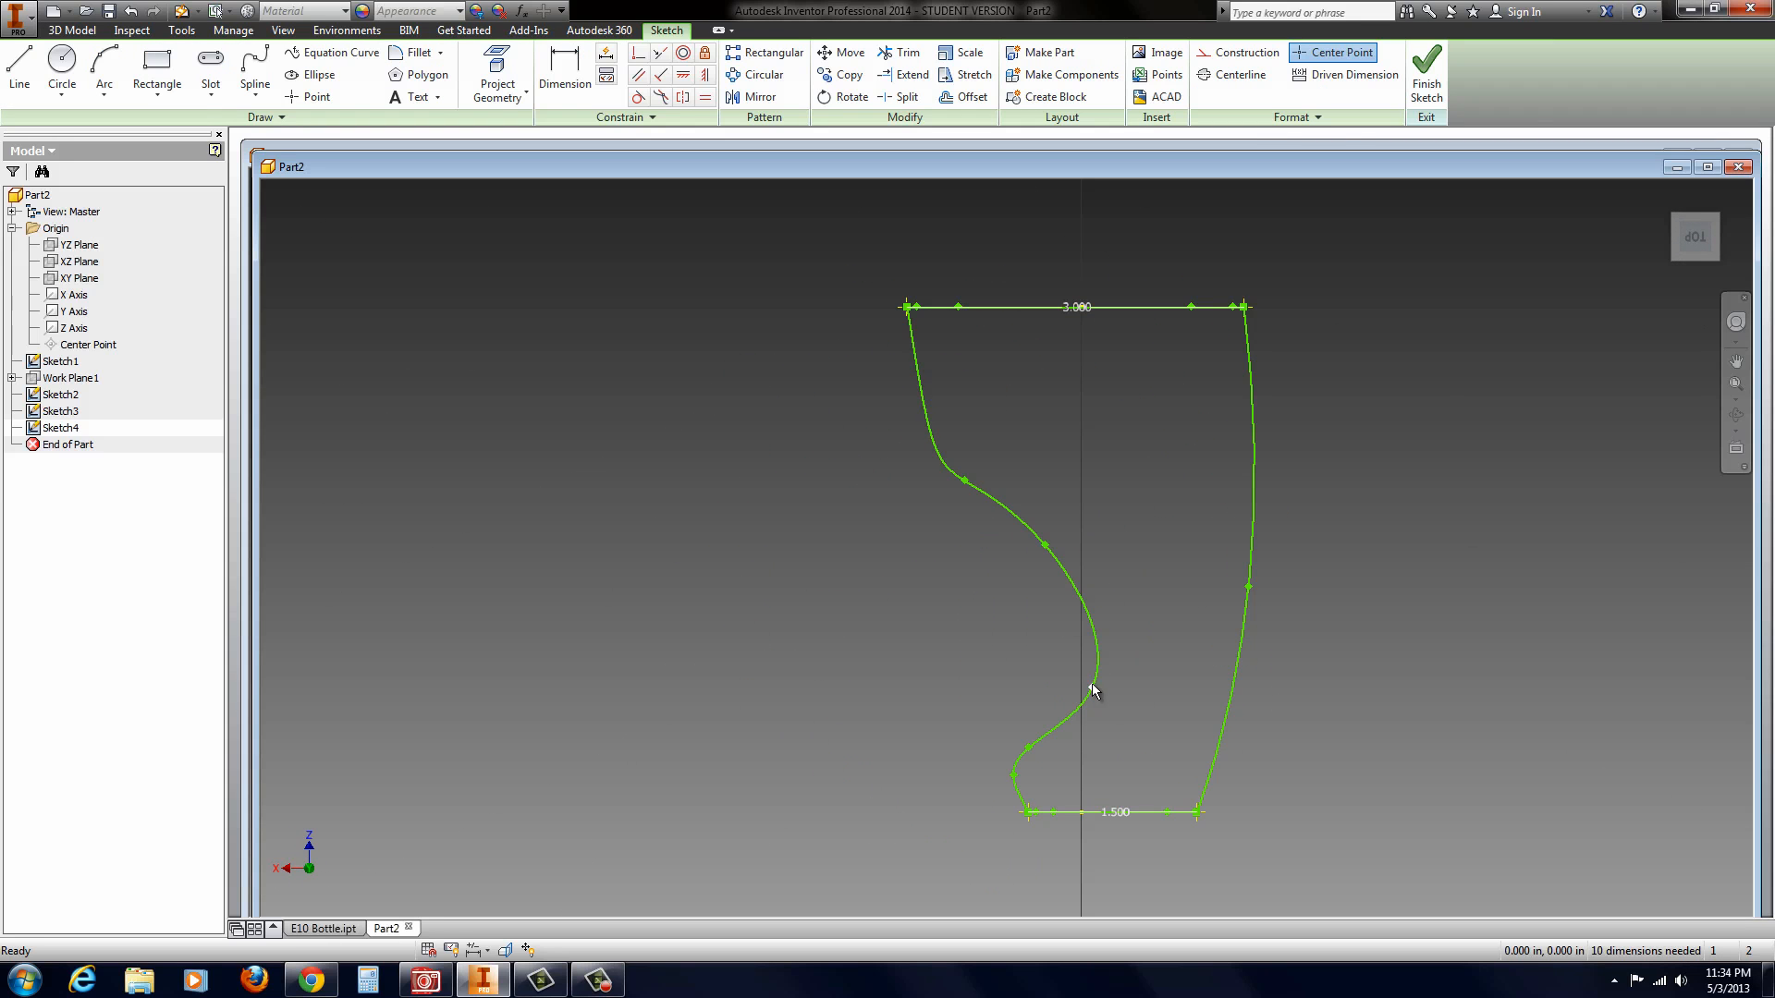
{"action": "left_click_drag", "start_coordinate": [1084, 664], "coordinate": [1059, 620]}
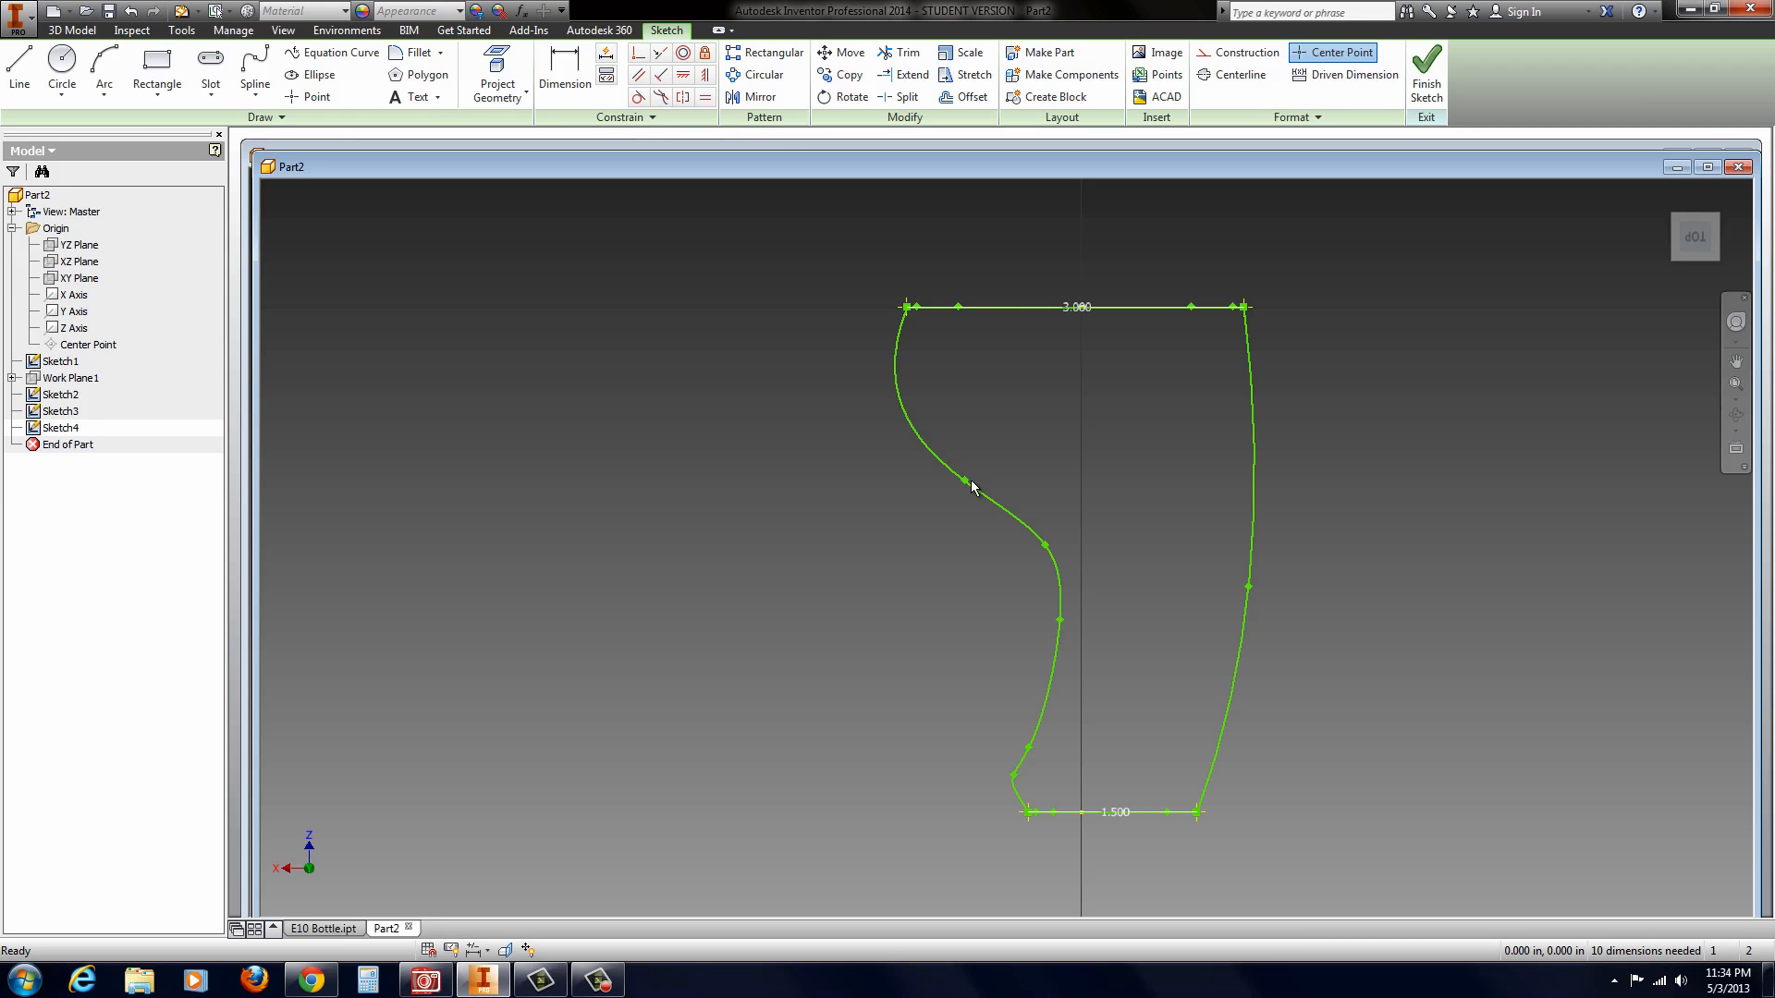
{"action": "left_click_drag", "start_coordinate": [964, 483], "coordinate": [972, 494]}
{"action": "left_click_drag", "start_coordinate": [1057, 625], "coordinate": [1057, 677]}
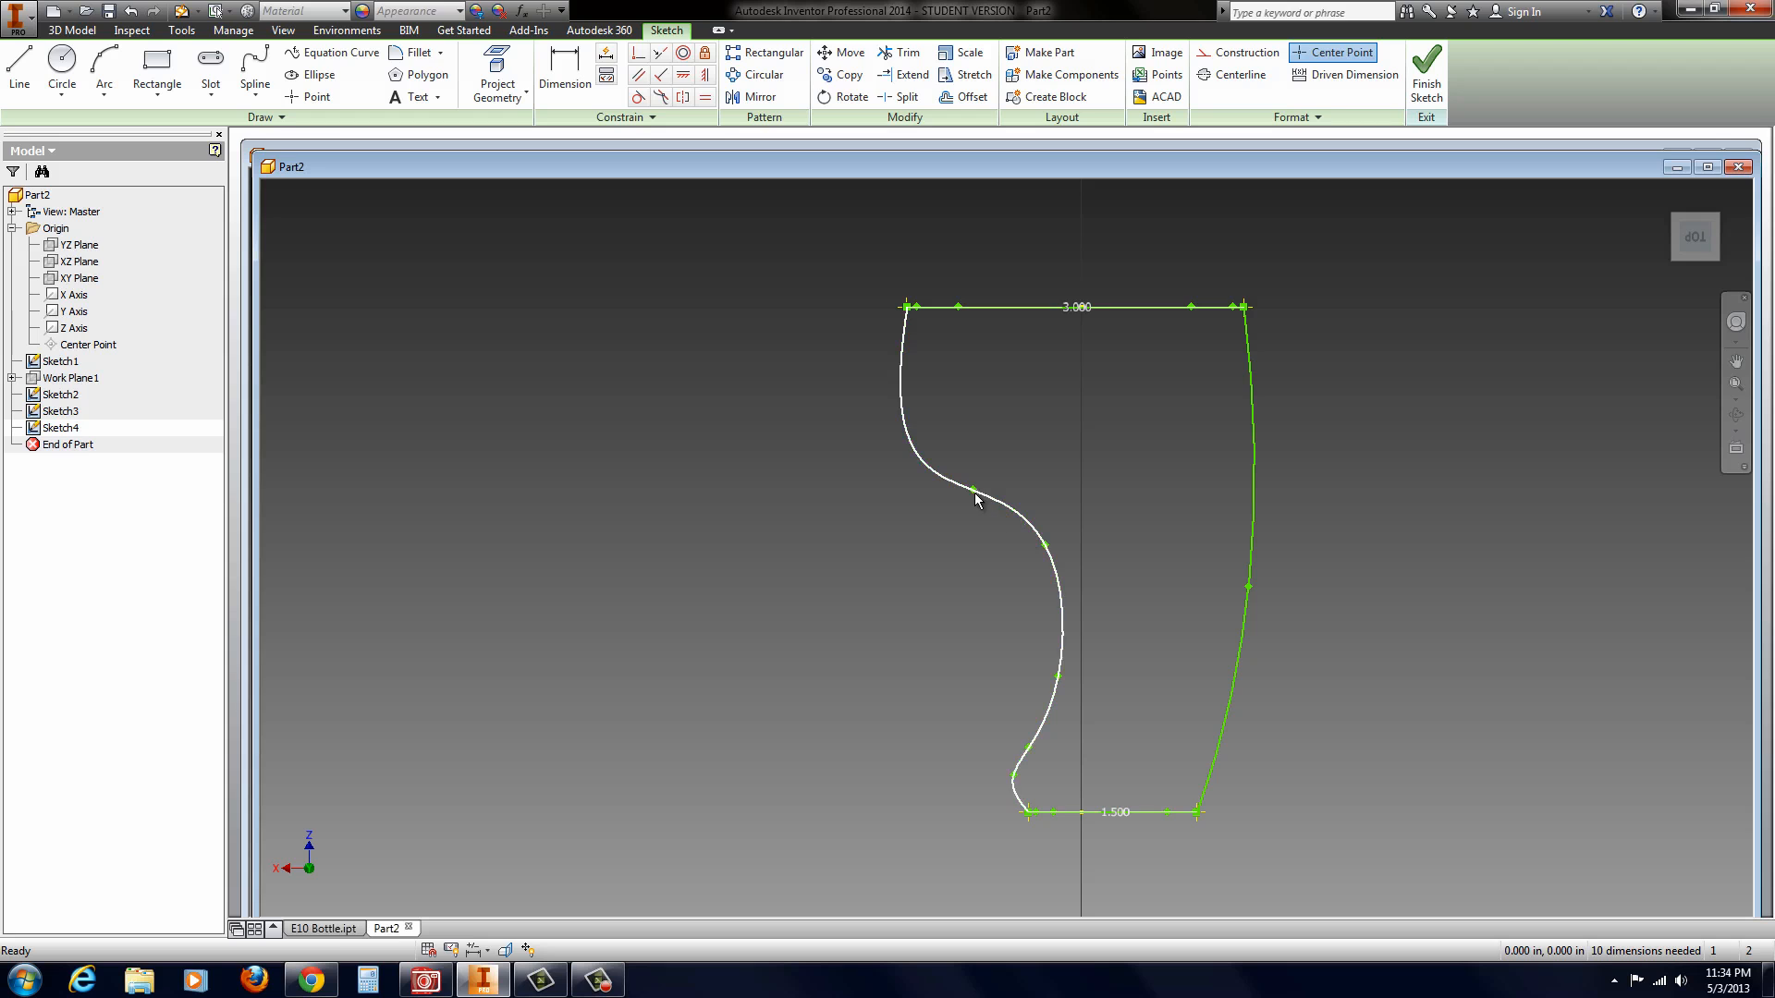
{"action": "left_click_drag", "start_coordinate": [972, 488], "coordinate": [978, 488]}
{"action": "mouse_move", "coordinate": [1038, 665]}
{"action": "middle_mouse_down", "text": "shift"}
{"action": "mouse_move", "coordinate": [1039, 614]}
{"action": "mouse_move", "coordinate": [1176, 530]}
{"action": "mouse_move", "coordinate": [1256, 602]}
{"action": "mouse_move", "coordinate": [1220, 602]}
{"action": "mouse_move", "coordinate": [1226, 566]}
{"action": "middle_mouse_up", "text": "shift"}
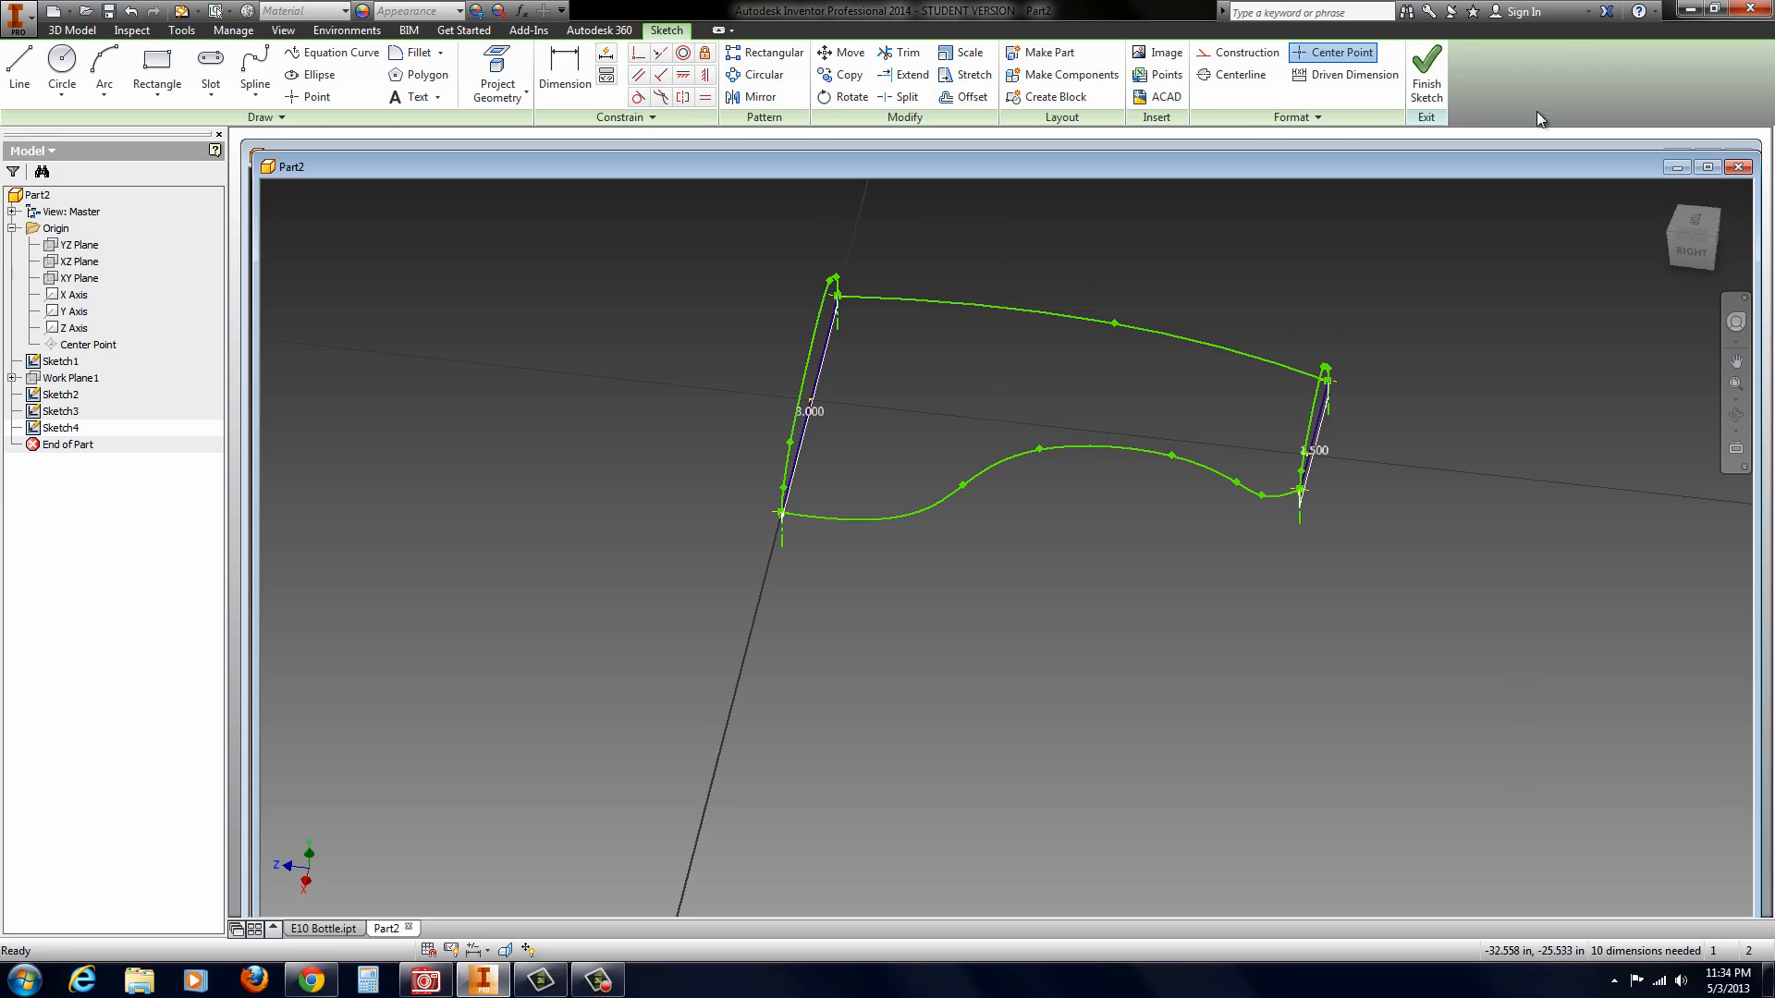
{"action": "left_click", "coordinate": [1429, 77]}
Step: Loft a solid from the 3 in profile to the 1.5 in profile, using both side splines as rails
{"action": "mouse_move", "coordinate": [1184, 357]}
{"action": "middle_mouse_down", "text": "shift"}
{"action": "mouse_move", "coordinate": [1145, 423]}
{"action": "mouse_move", "coordinate": [1111, 383]}
{"action": "middle_mouse_up", "text": "shift"}
{"action": "scroll", "coordinate": [1113, 385], "scroll_direction": "up", "scroll_amount": 3}
{"action": "scroll", "coordinate": [1022, 328], "scroll_direction": "down", "scroll_amount": 6}
{"action": "scroll", "coordinate": [886, 296], "scroll_direction": "up", "scroll_amount": 5}
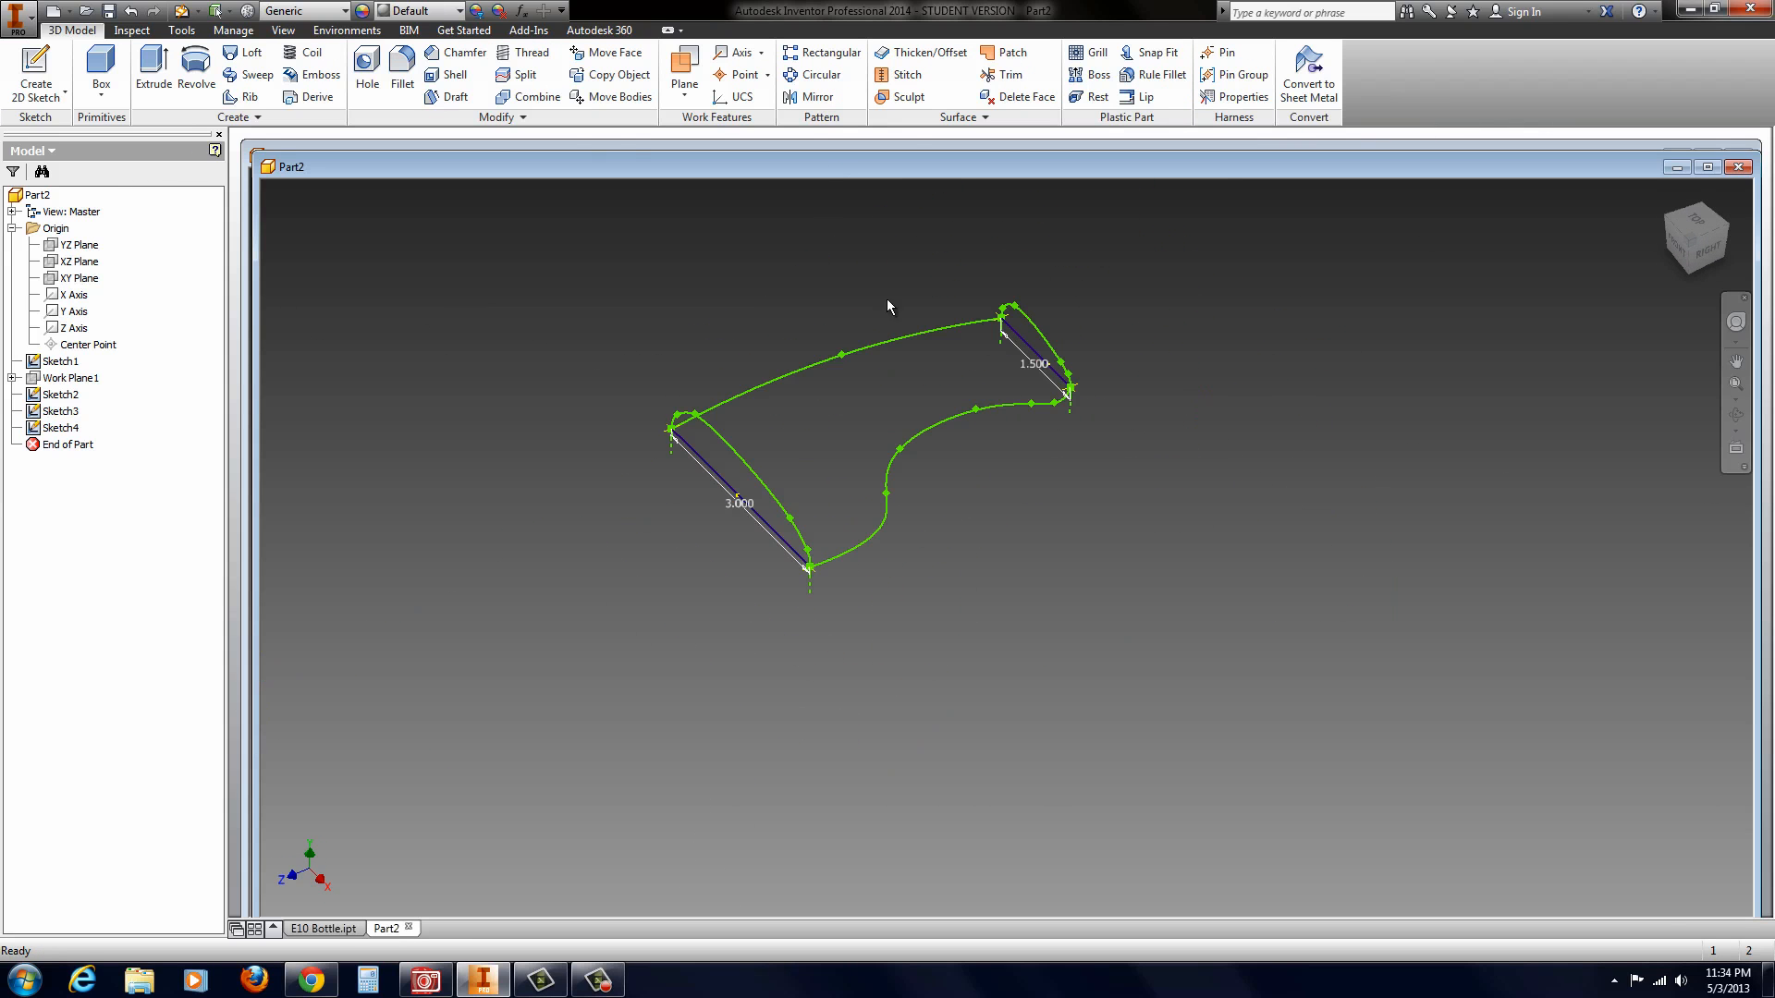
{"action": "left_click", "coordinate": [245, 53]}
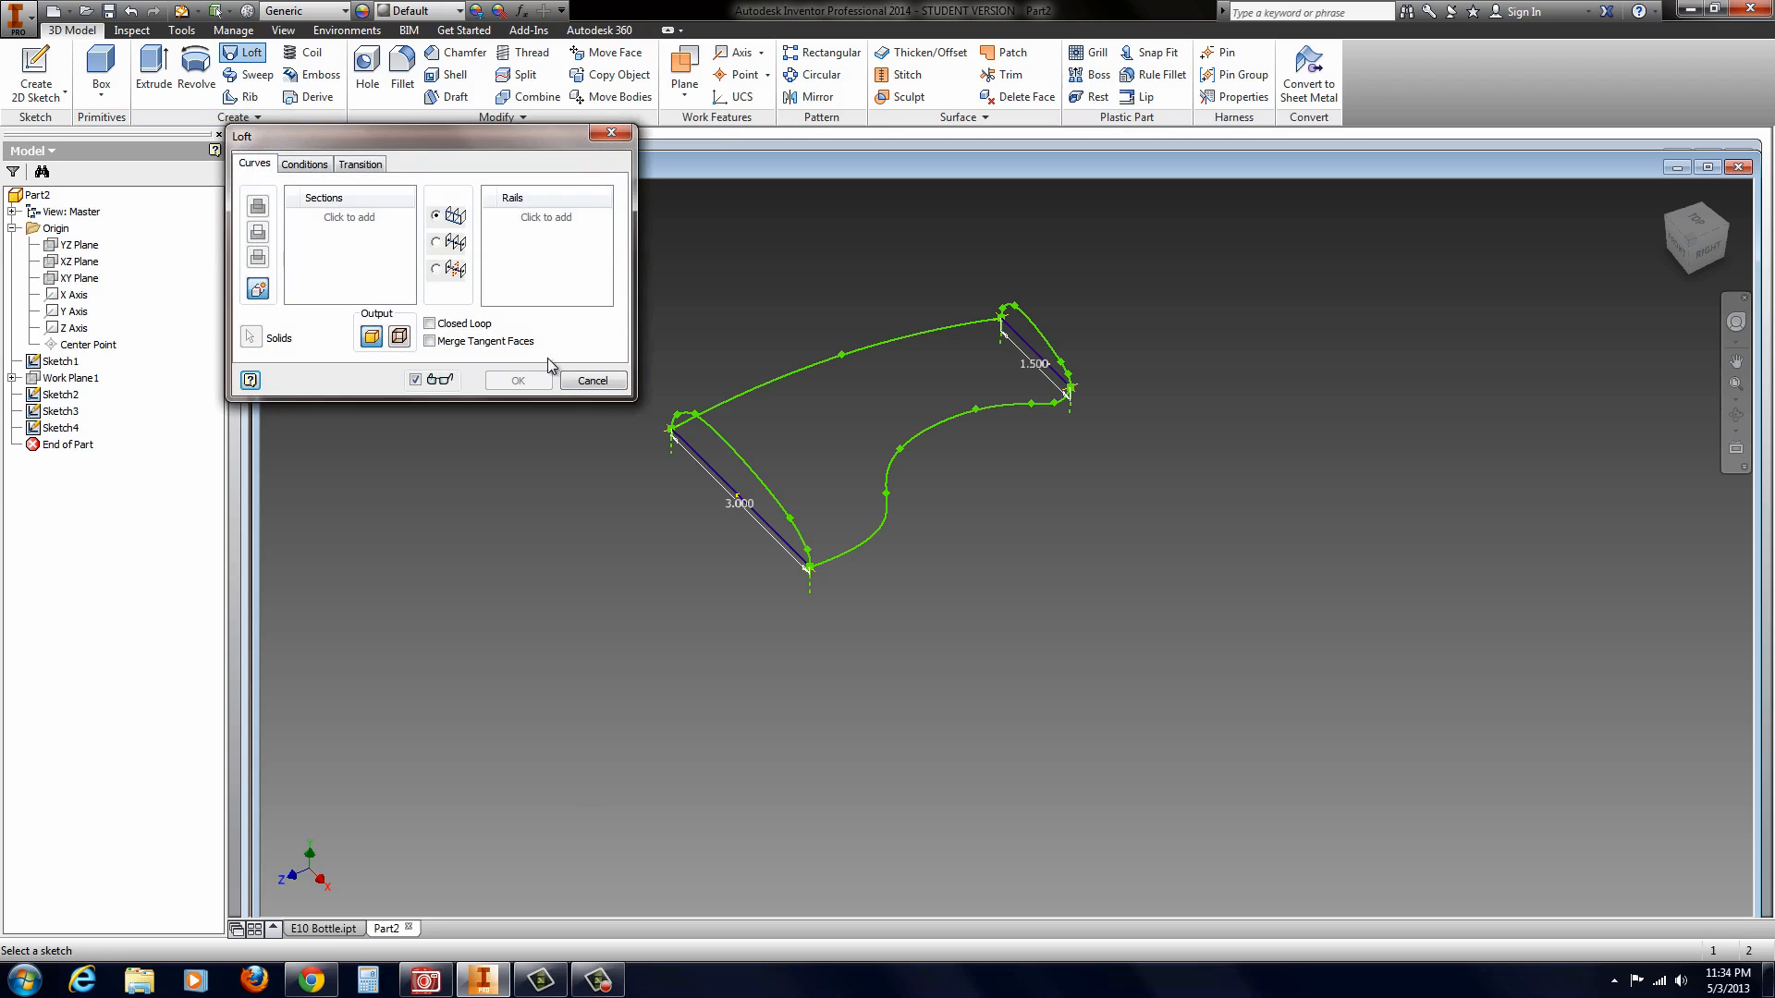
{"action": "left_click", "coordinate": [716, 440]}
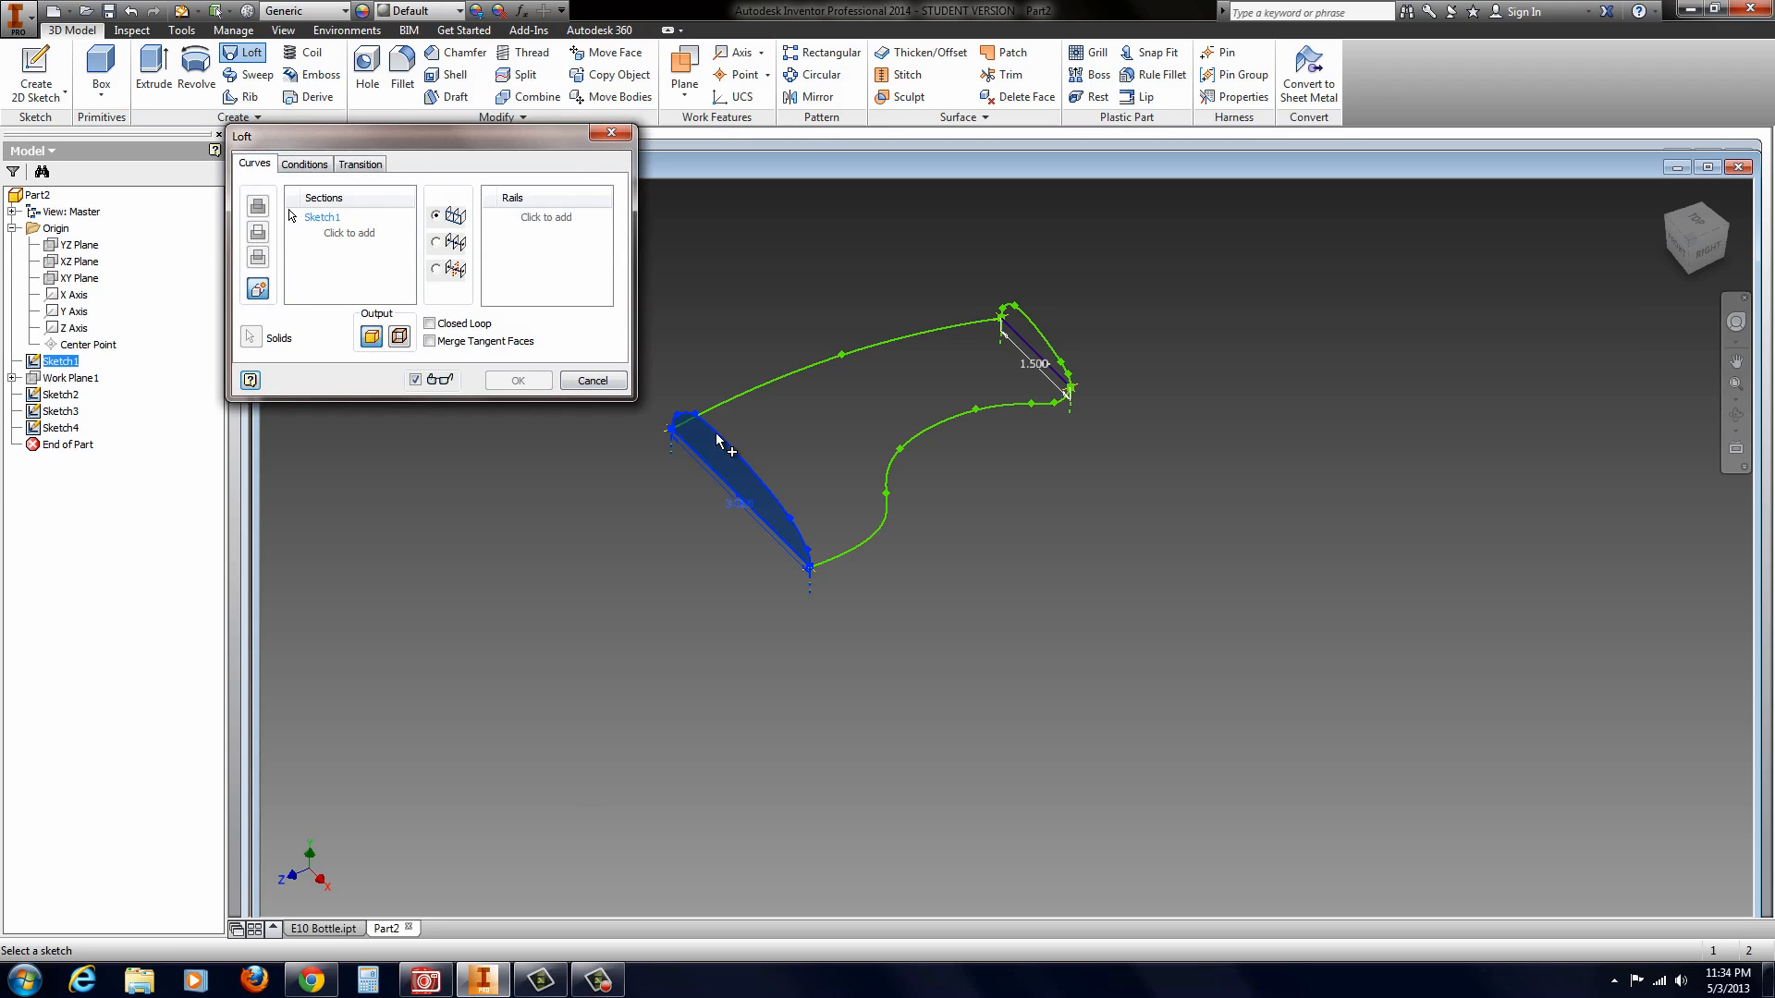
{"action": "left_click", "coordinate": [1026, 335]}
{"action": "left_click", "coordinate": [523, 227]}
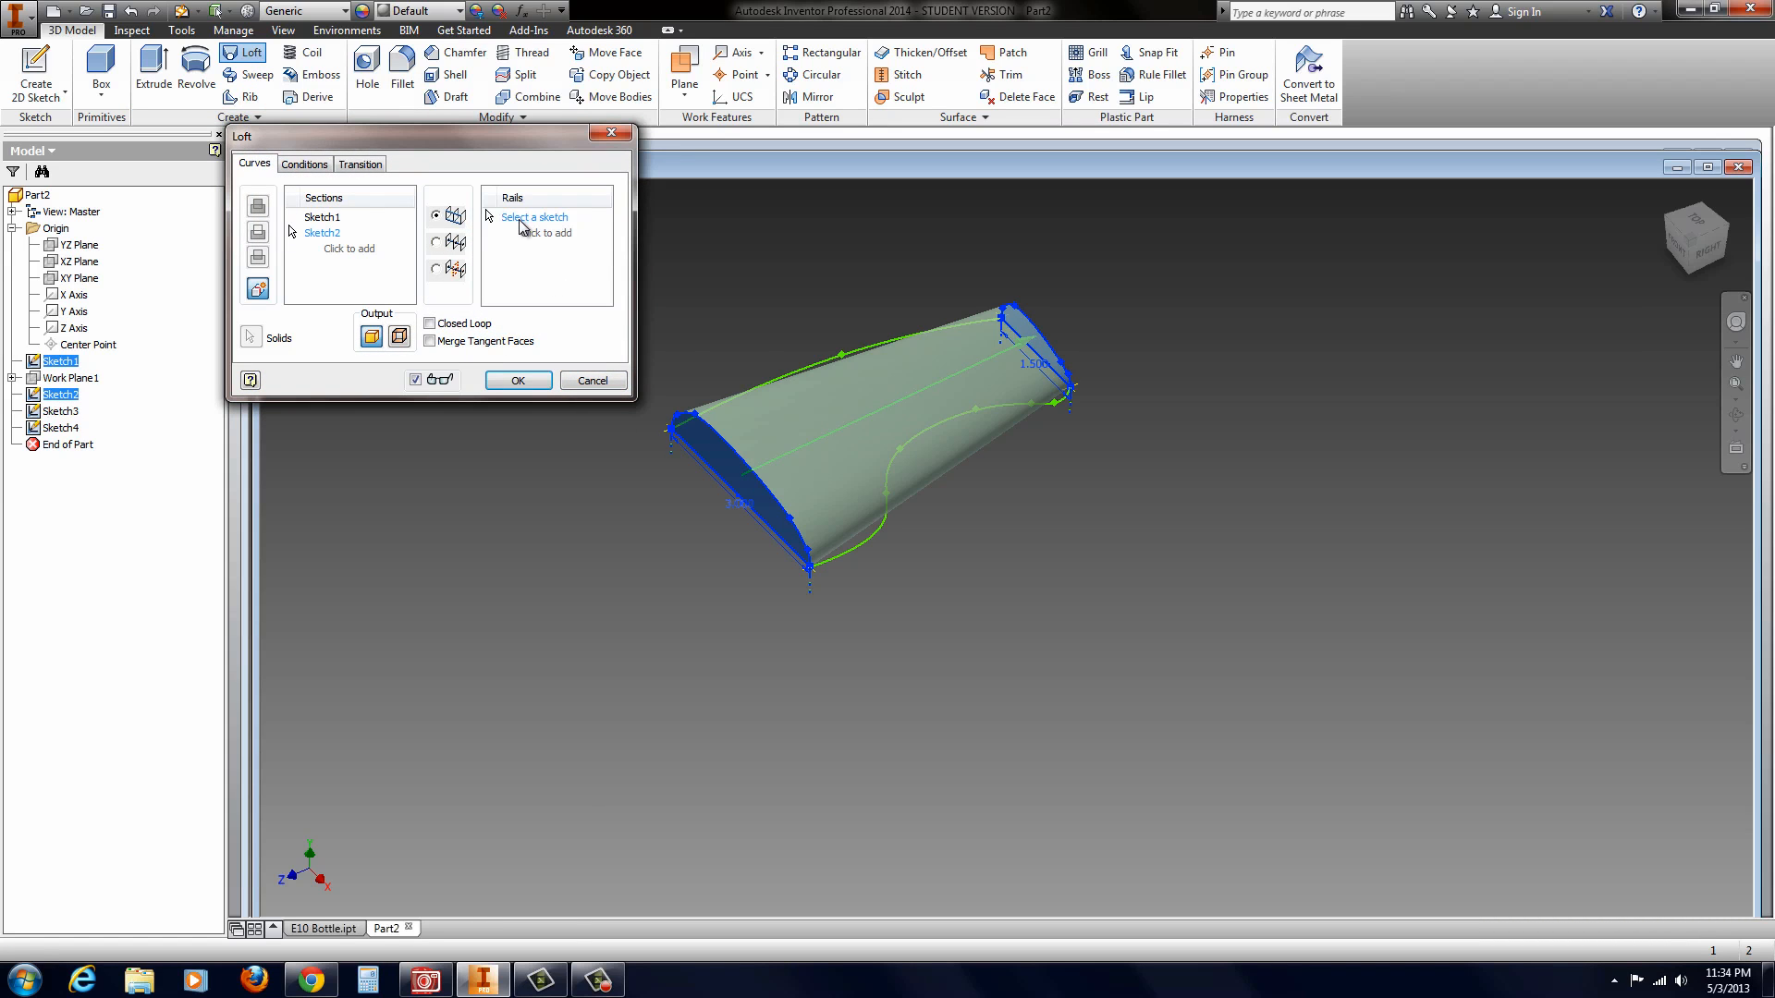
{"action": "left_click", "coordinate": [767, 381]}
{"action": "left_click", "coordinate": [887, 499]}
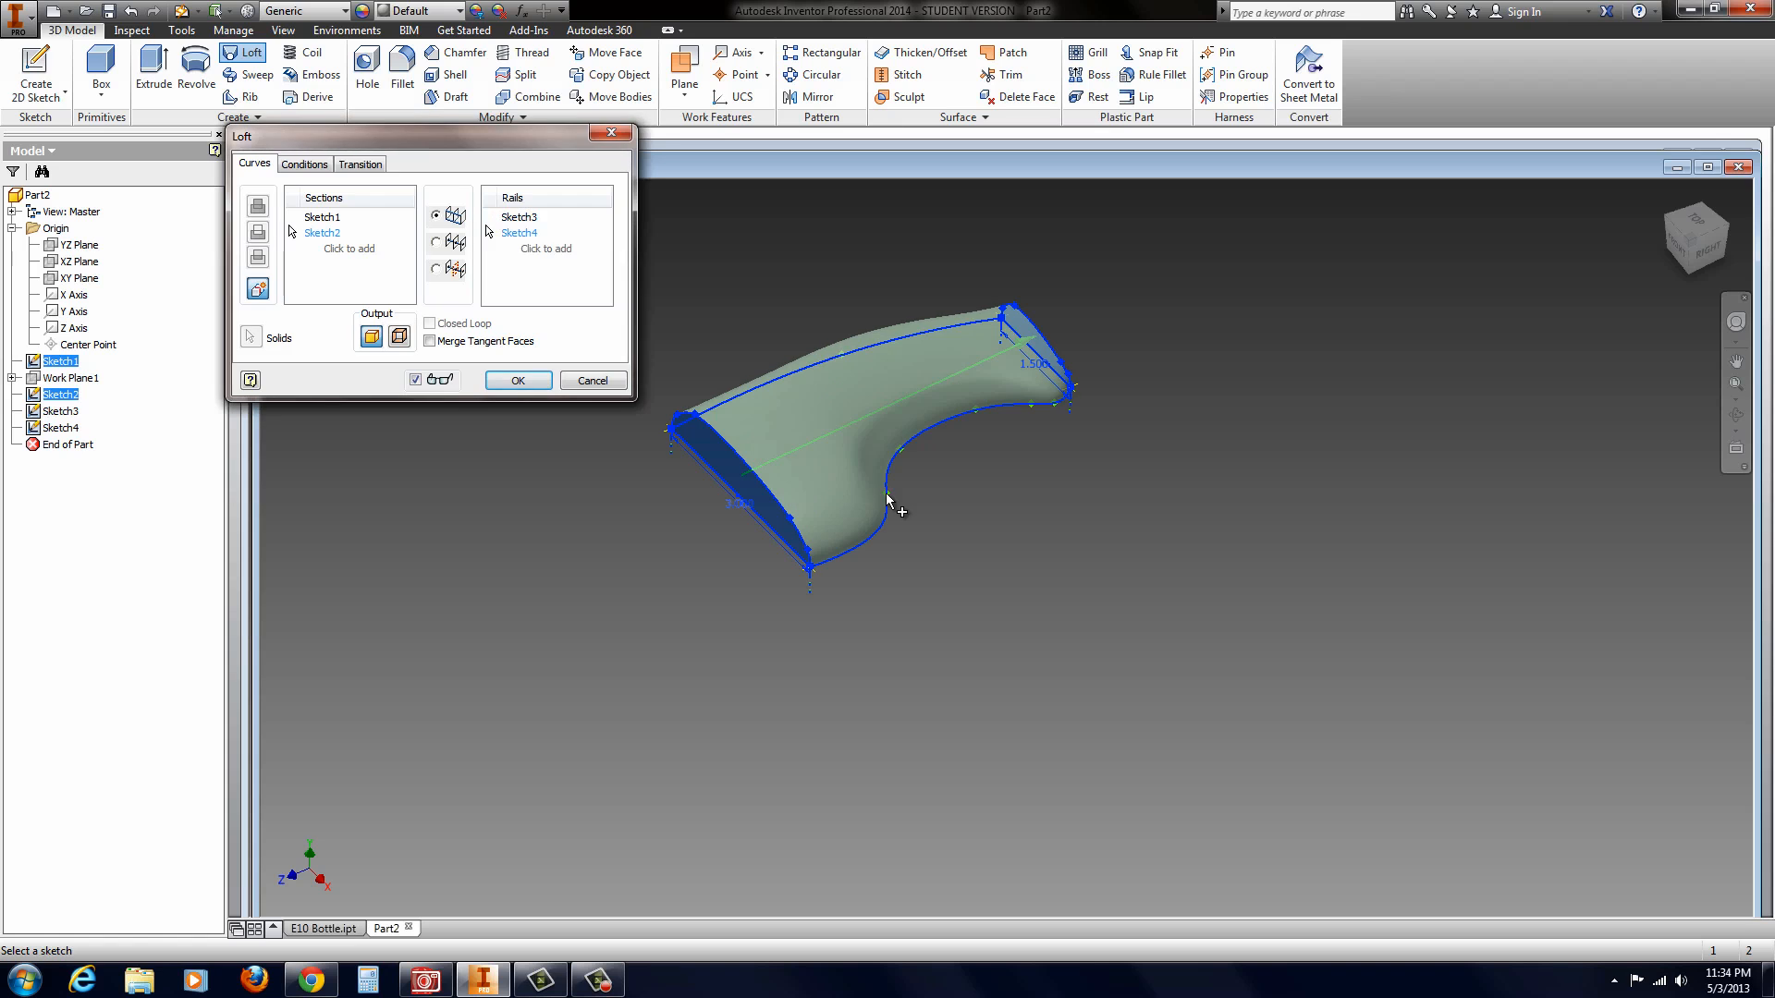
{"action": "mouse_move", "coordinate": [899, 472]}
{"action": "middle_mouse_down", "text": "shift"}
{"action": "mouse_move", "coordinate": [952, 547]}
{"action": "mouse_move", "coordinate": [927, 563]}
{"action": "mouse_move", "coordinate": [736, 335]}
{"action": "mouse_move", "coordinate": [845, 394]}
{"action": "mouse_move", "coordinate": [910, 475]}
{"action": "mouse_move", "coordinate": [868, 464]}
{"action": "mouse_move", "coordinate": [873, 425]}
{"action": "middle_mouse_up", "text": "shift"}
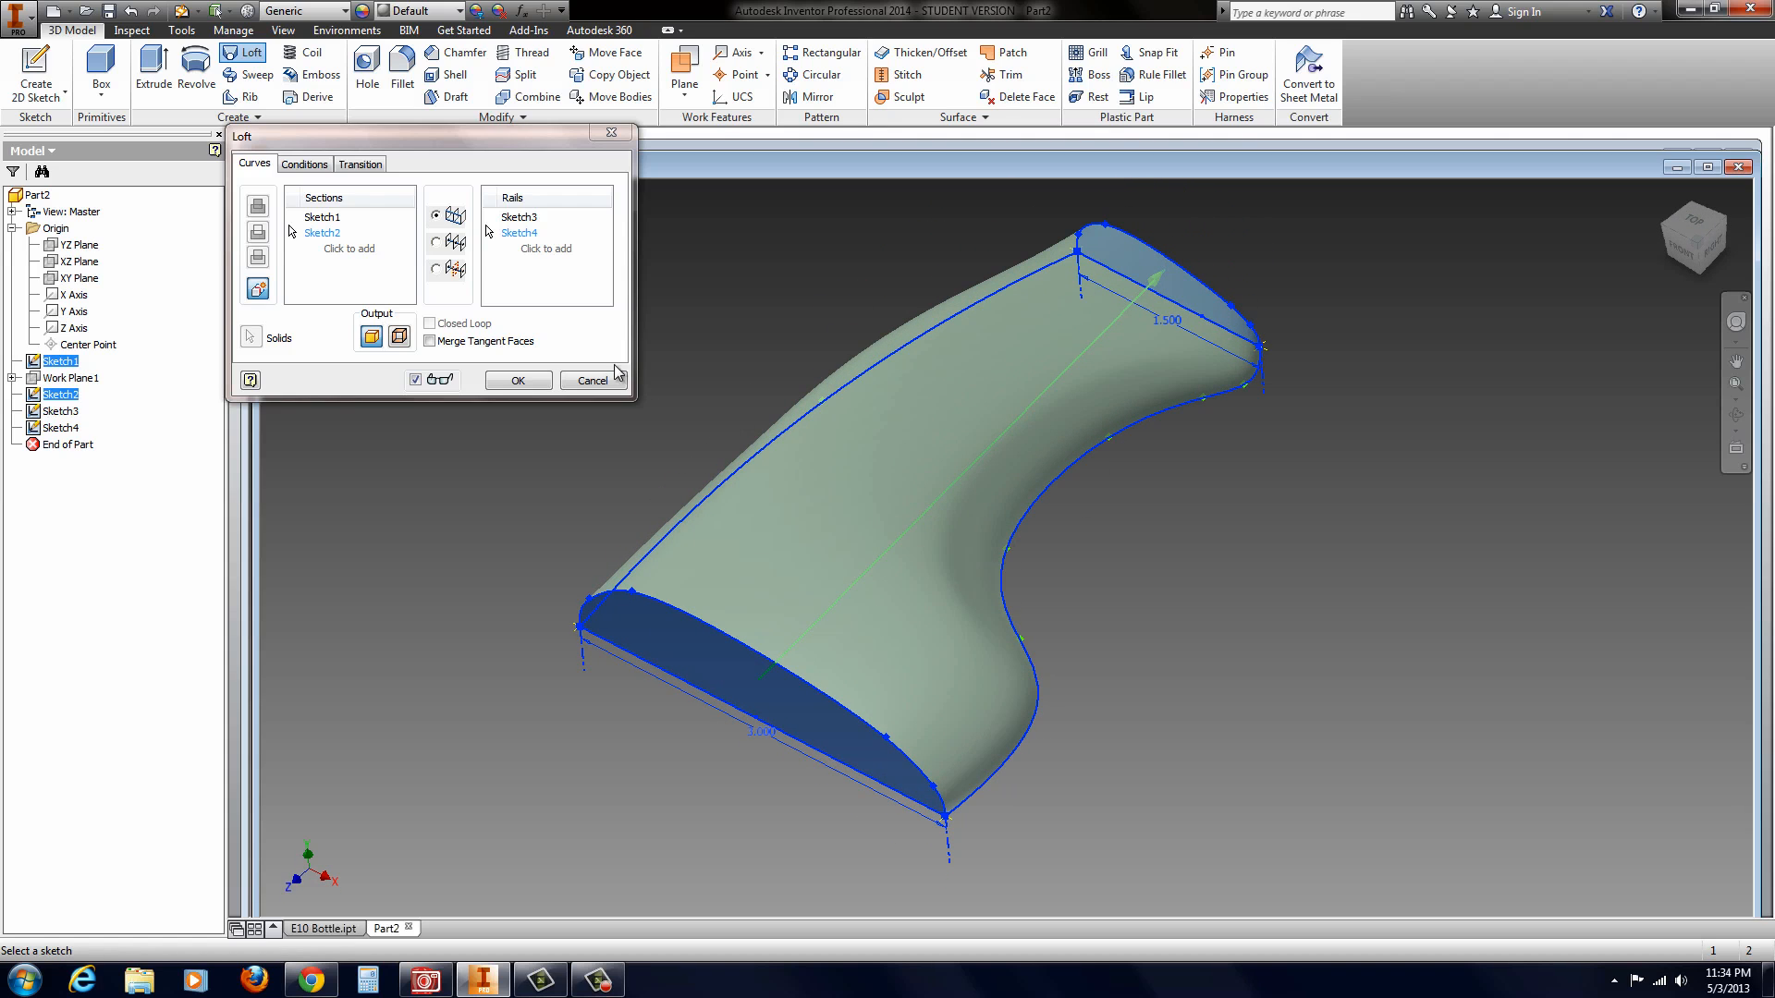
{"action": "left_click", "coordinate": [518, 381]}
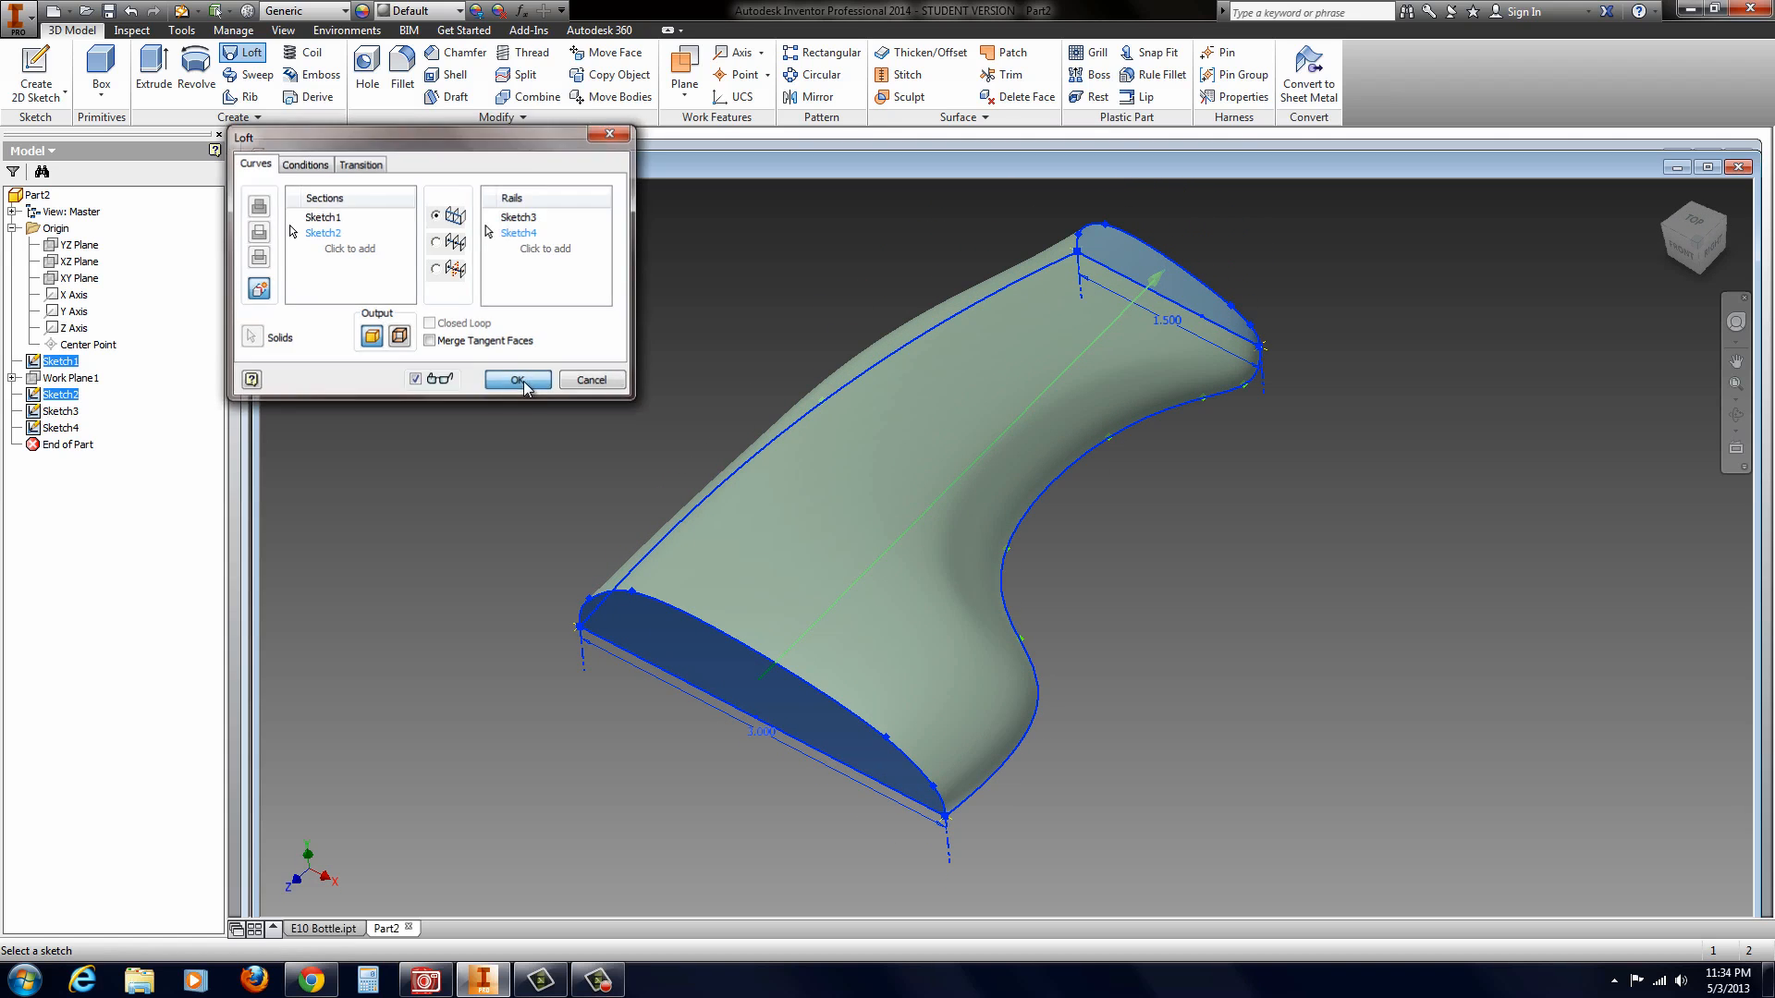
Step: Turn on shadows and reflections and set the visual style to Shaded with Edges
{"action": "middle_click_drag", "start_coordinate": [708, 431], "coordinate": [840, 468], "text": "shift"}
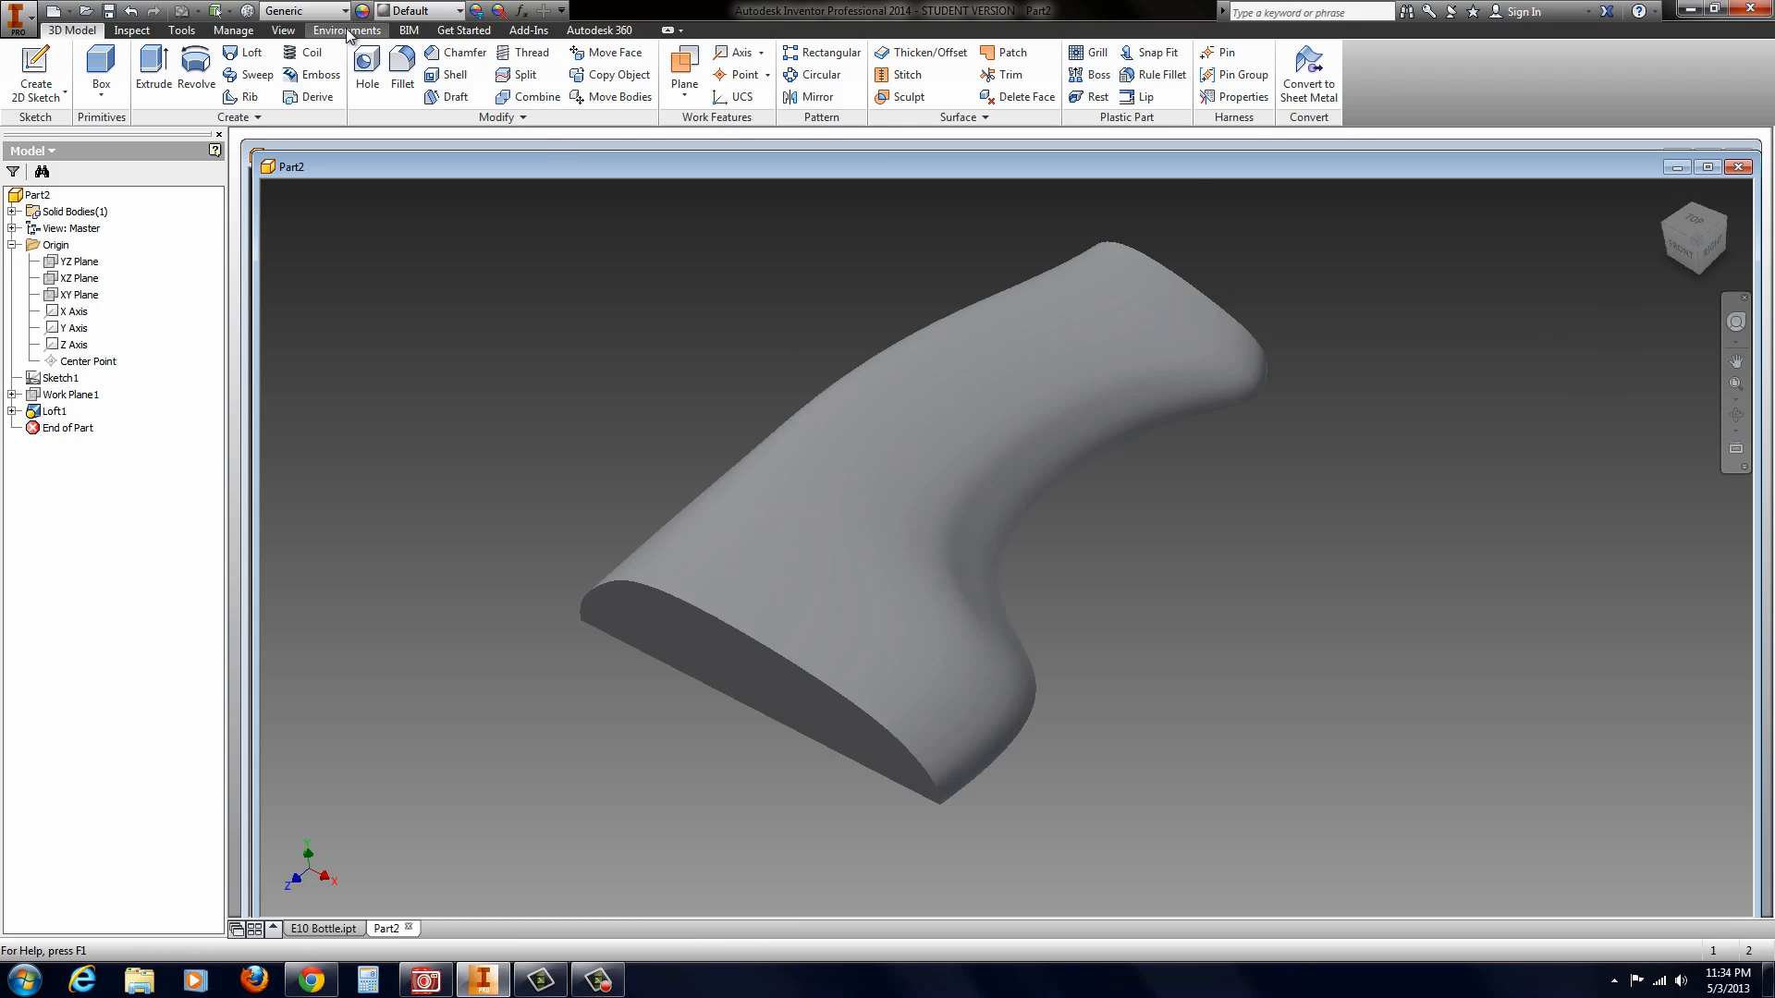
{"action": "left_click", "coordinate": [283, 29]}
{"action": "left_click", "coordinate": [280, 52]}
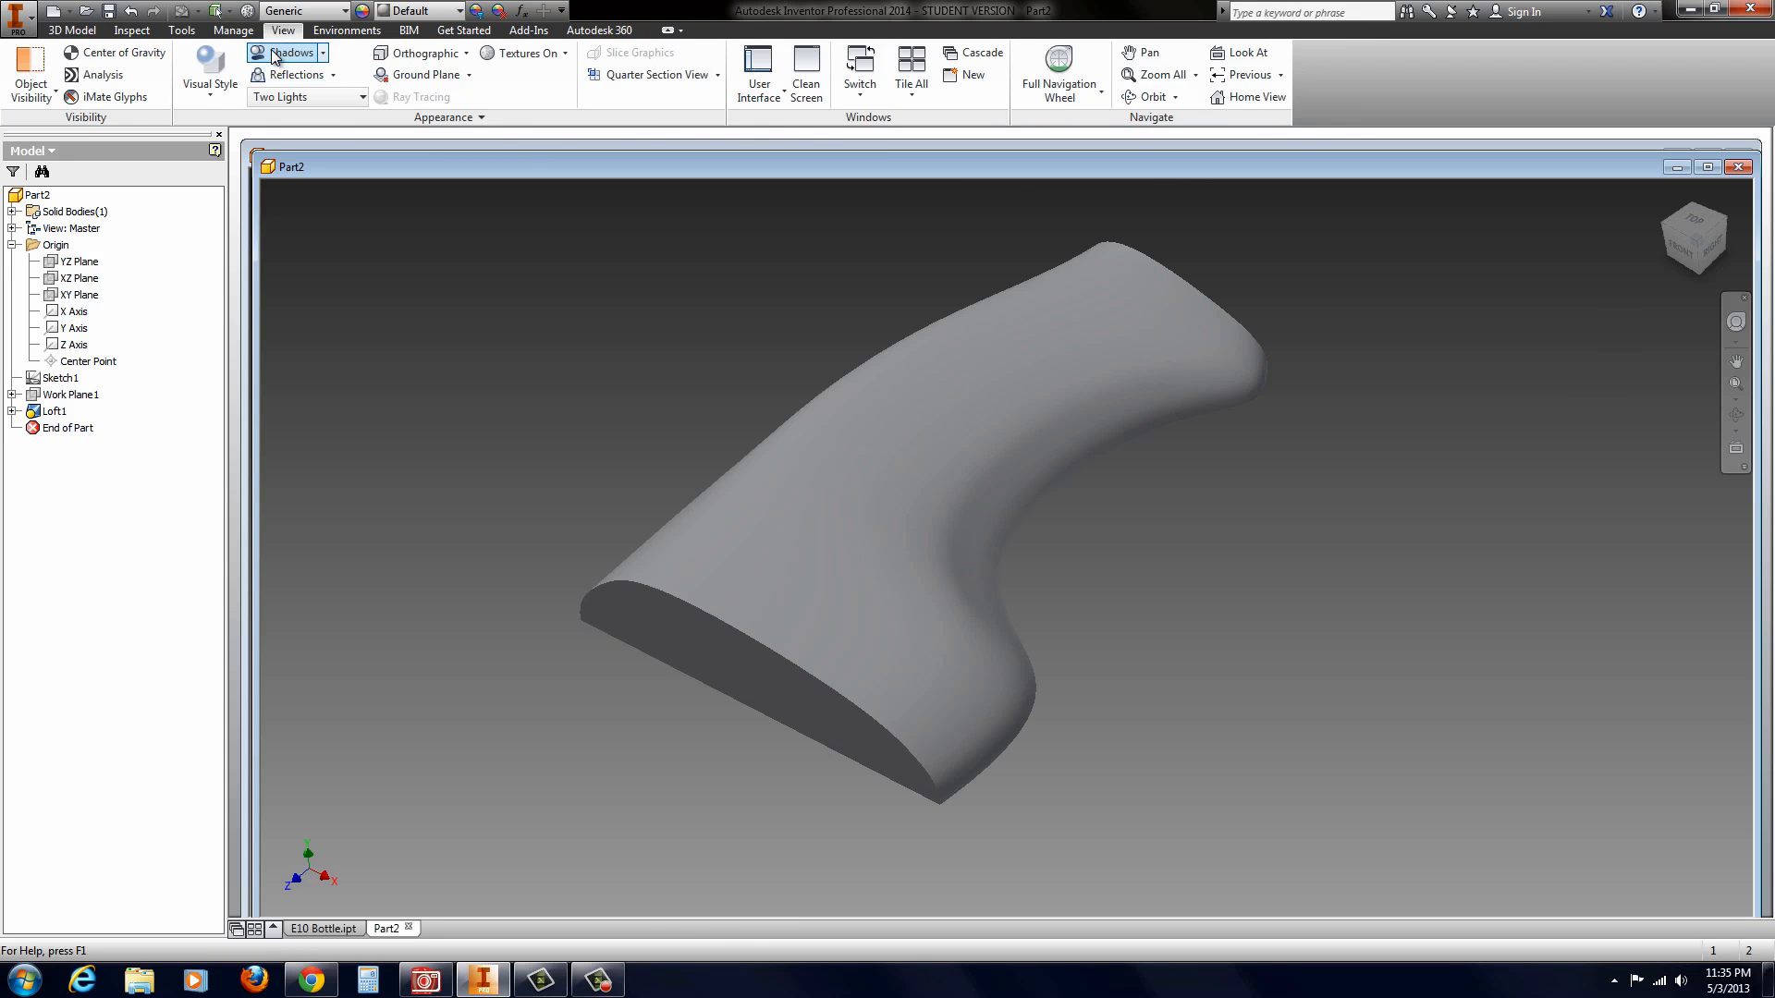
{"action": "left_click", "coordinate": [263, 75]}
{"action": "left_click", "coordinate": [210, 93]}
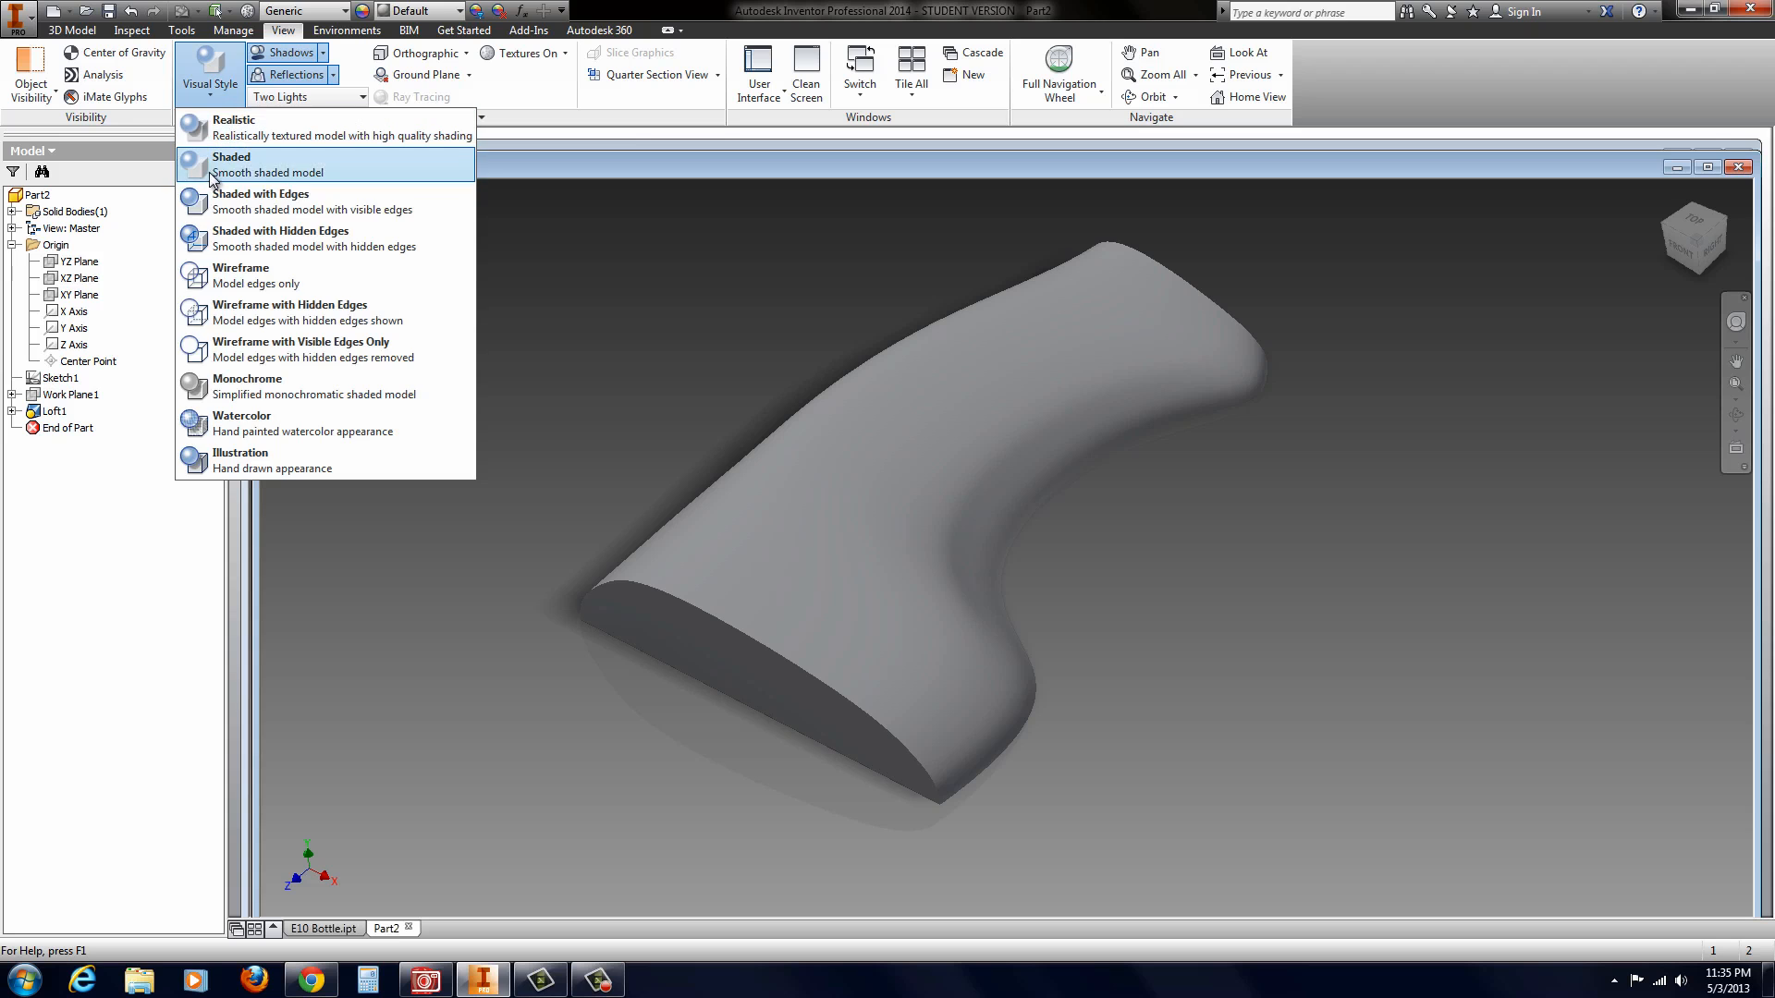
{"action": "left_click", "coordinate": [220, 204]}
{"action": "middle_click_drag", "start_coordinate": [582, 400], "coordinate": [807, 443], "text": "shift"}
{"action": "left_click", "coordinate": [932, 396]}
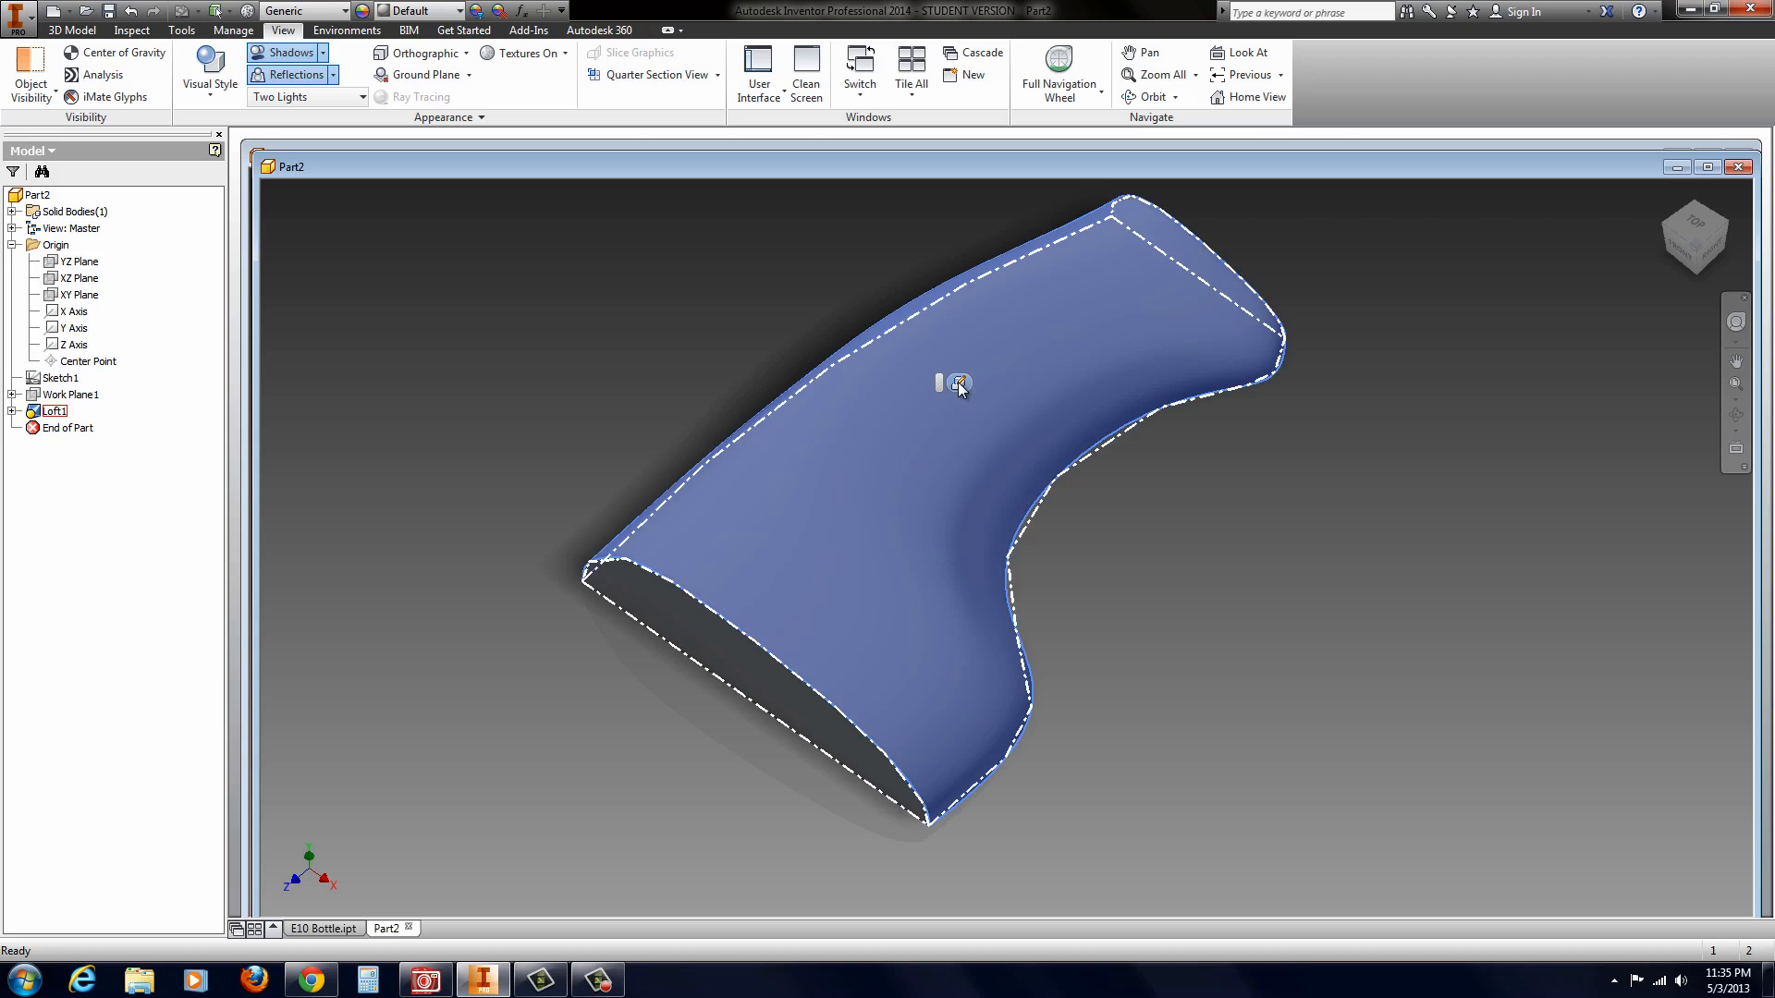
{"action": "left_click", "coordinate": [959, 382]}
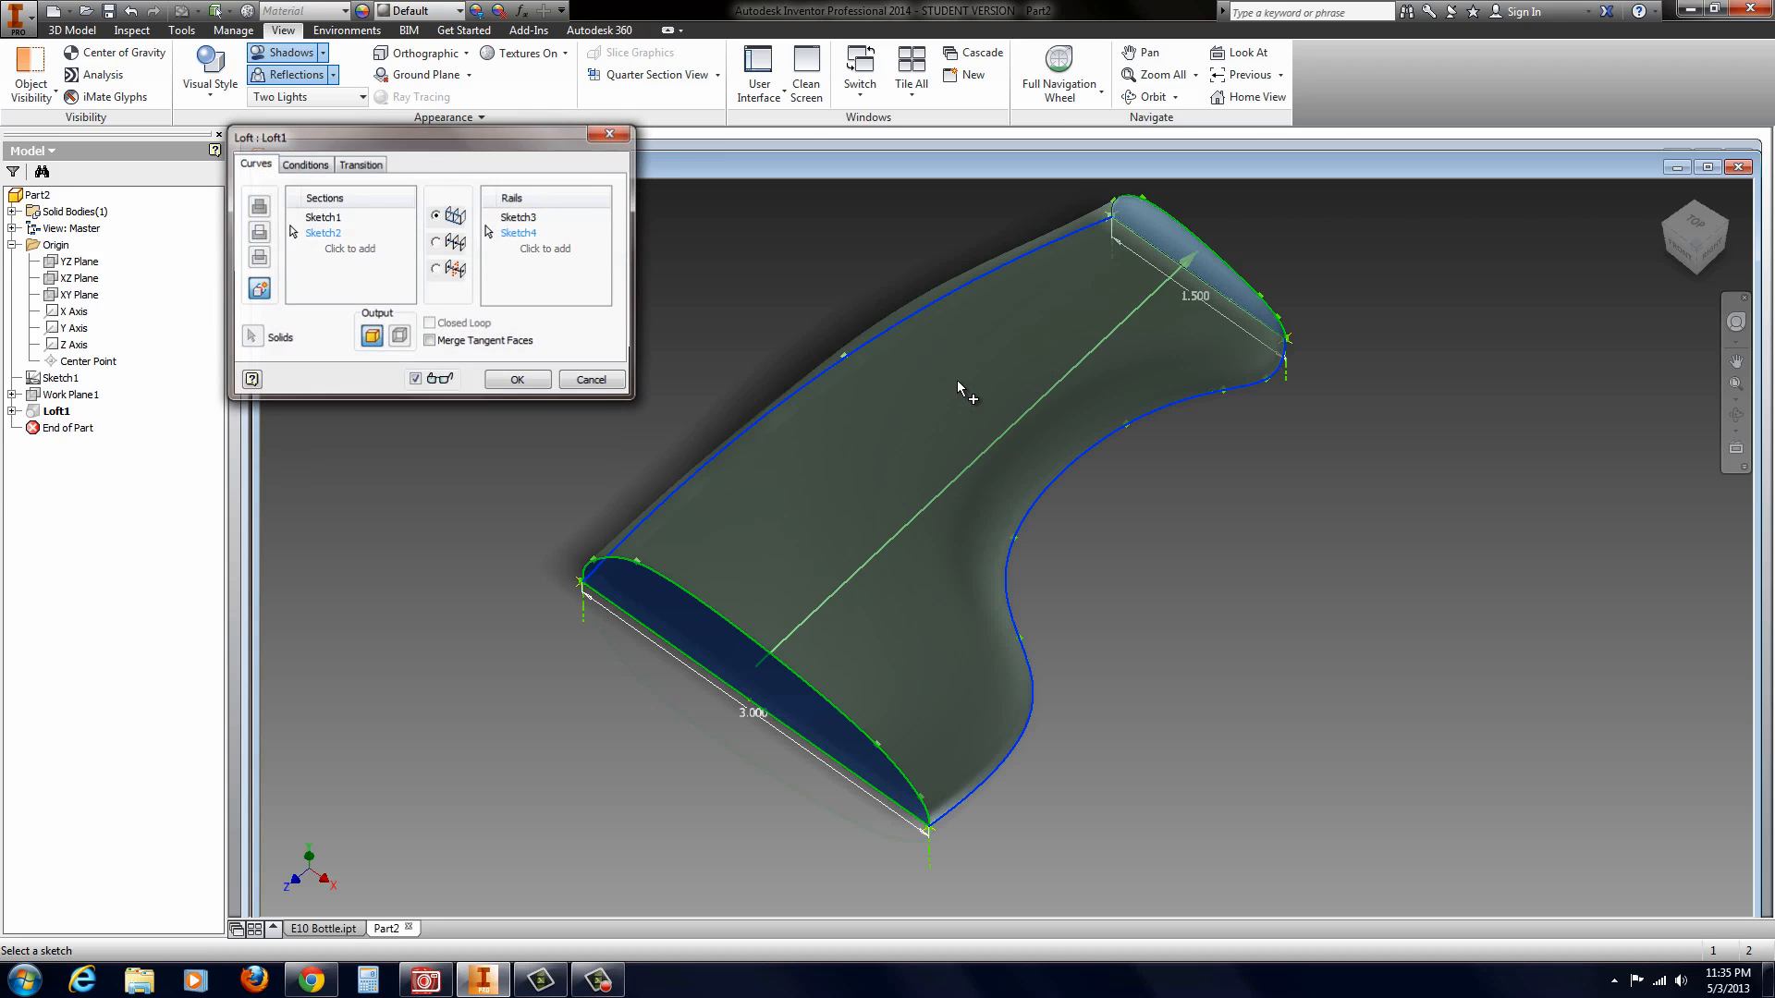
{"action": "left_click", "coordinate": [592, 386]}
Step: Edit the loft's wavy rail sketch, move the two interior fit points nearest the 3 in end toward the narrow end, and finish the sketch
{"action": "left_click", "coordinate": [12, 412]}
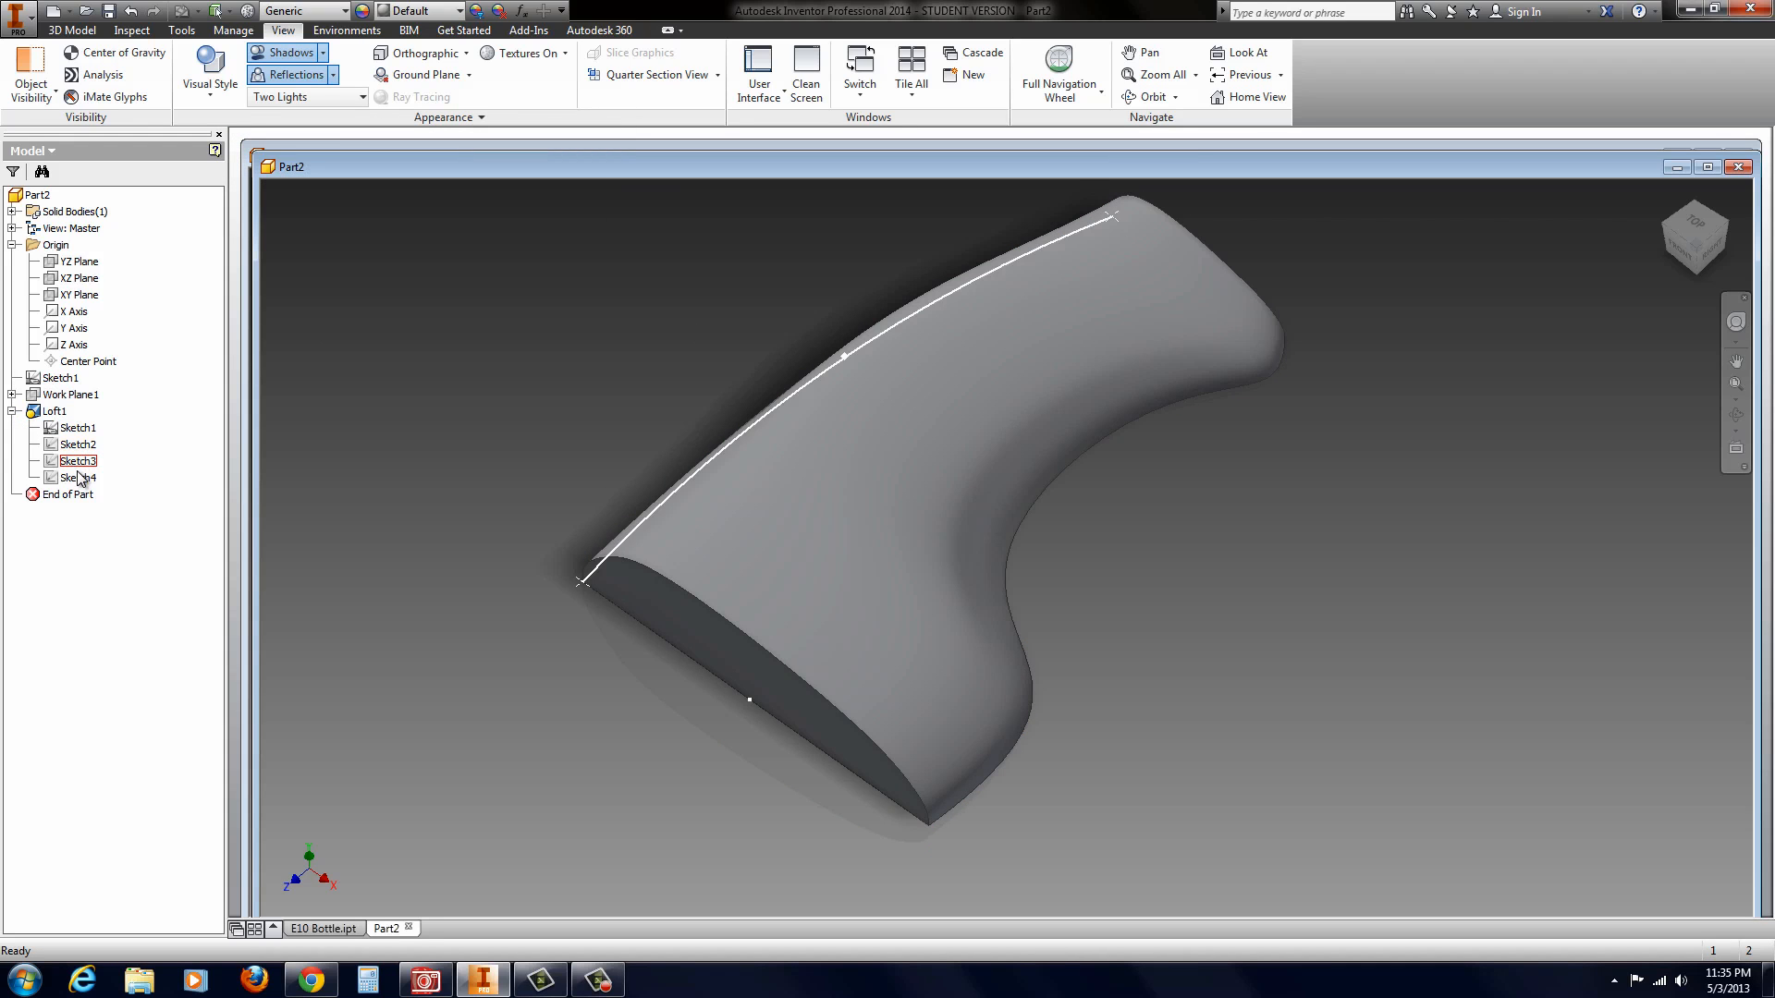
{"action": "right_click", "coordinate": [78, 481]}
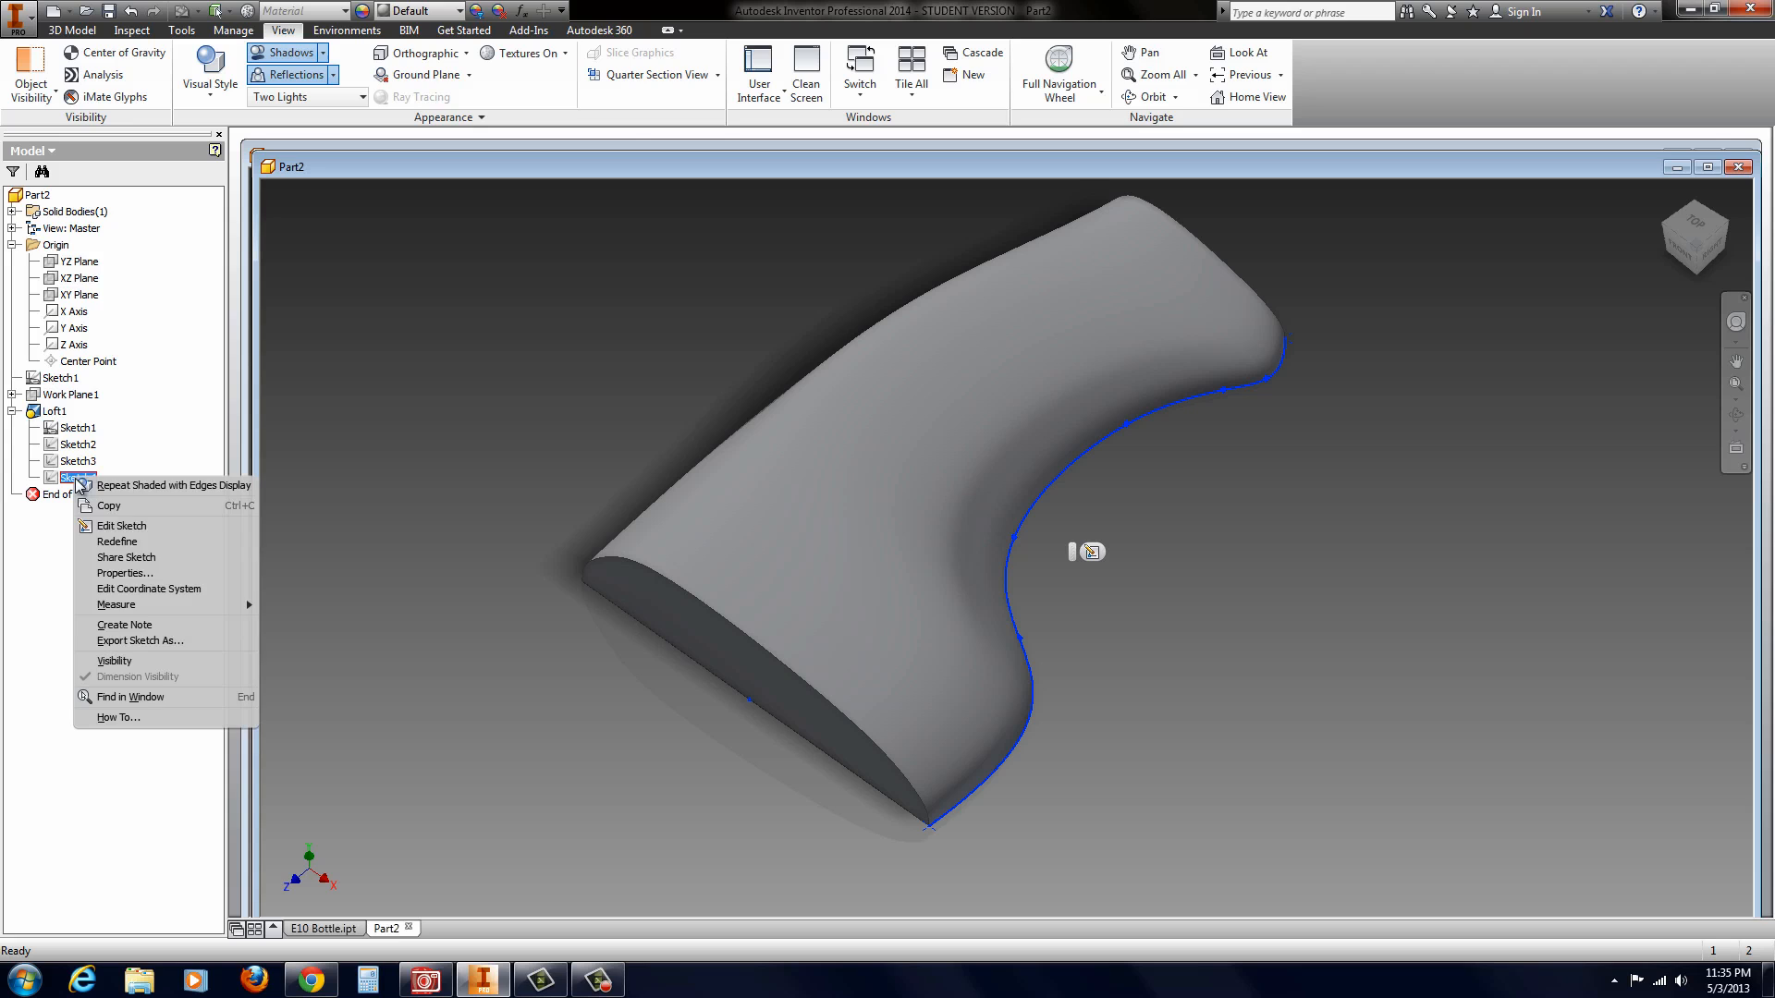
{"action": "left_click", "coordinate": [1097, 555]}
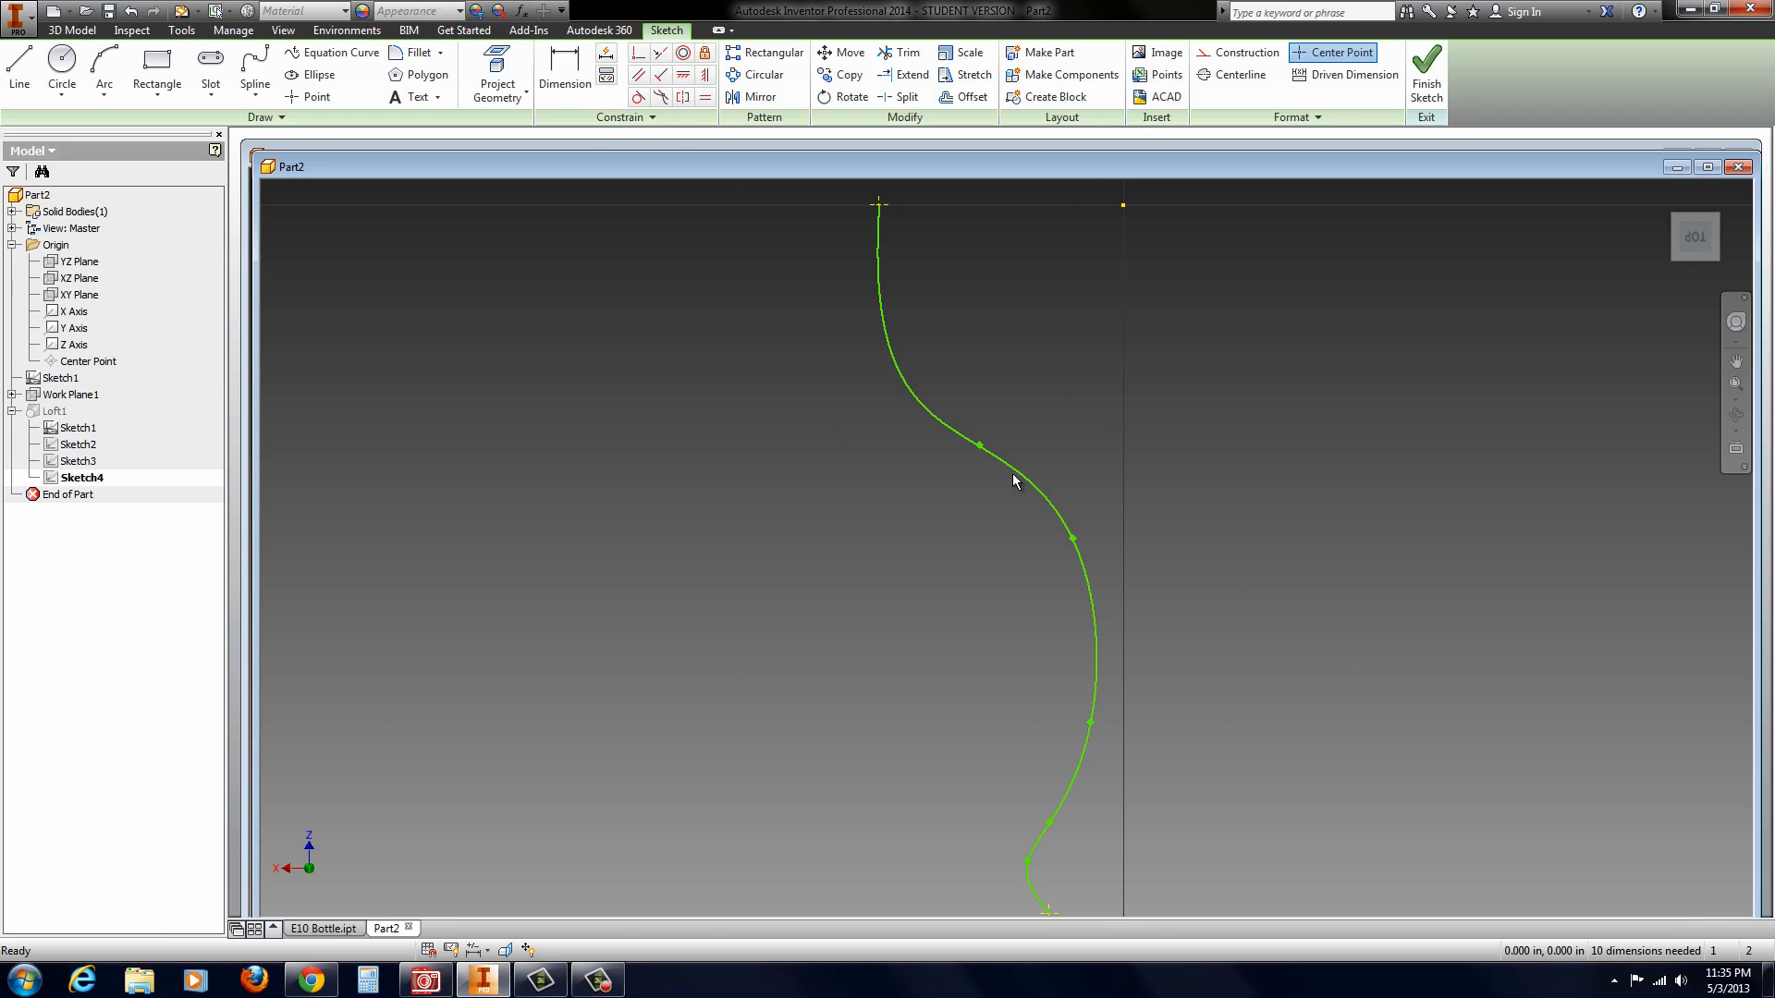
{"action": "left_click_drag", "start_coordinate": [1072, 539], "coordinate": [1082, 608]}
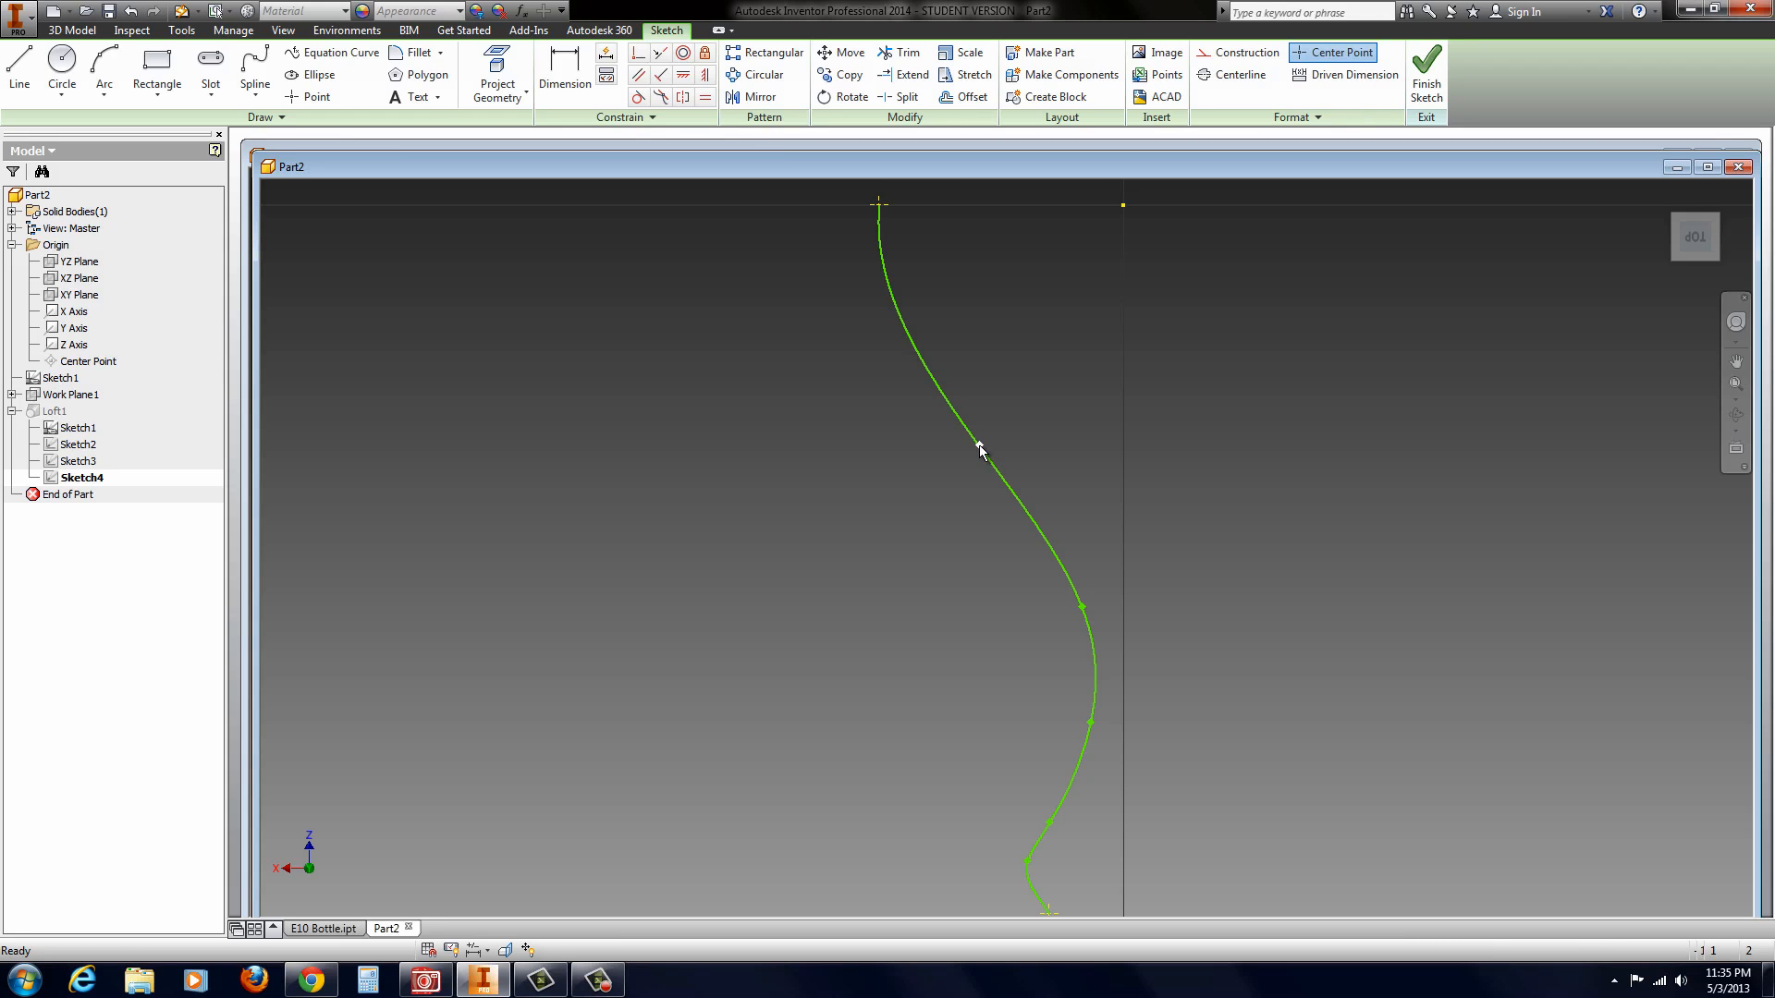
{"action": "left_click_drag", "start_coordinate": [980, 450], "coordinate": [978, 491]}
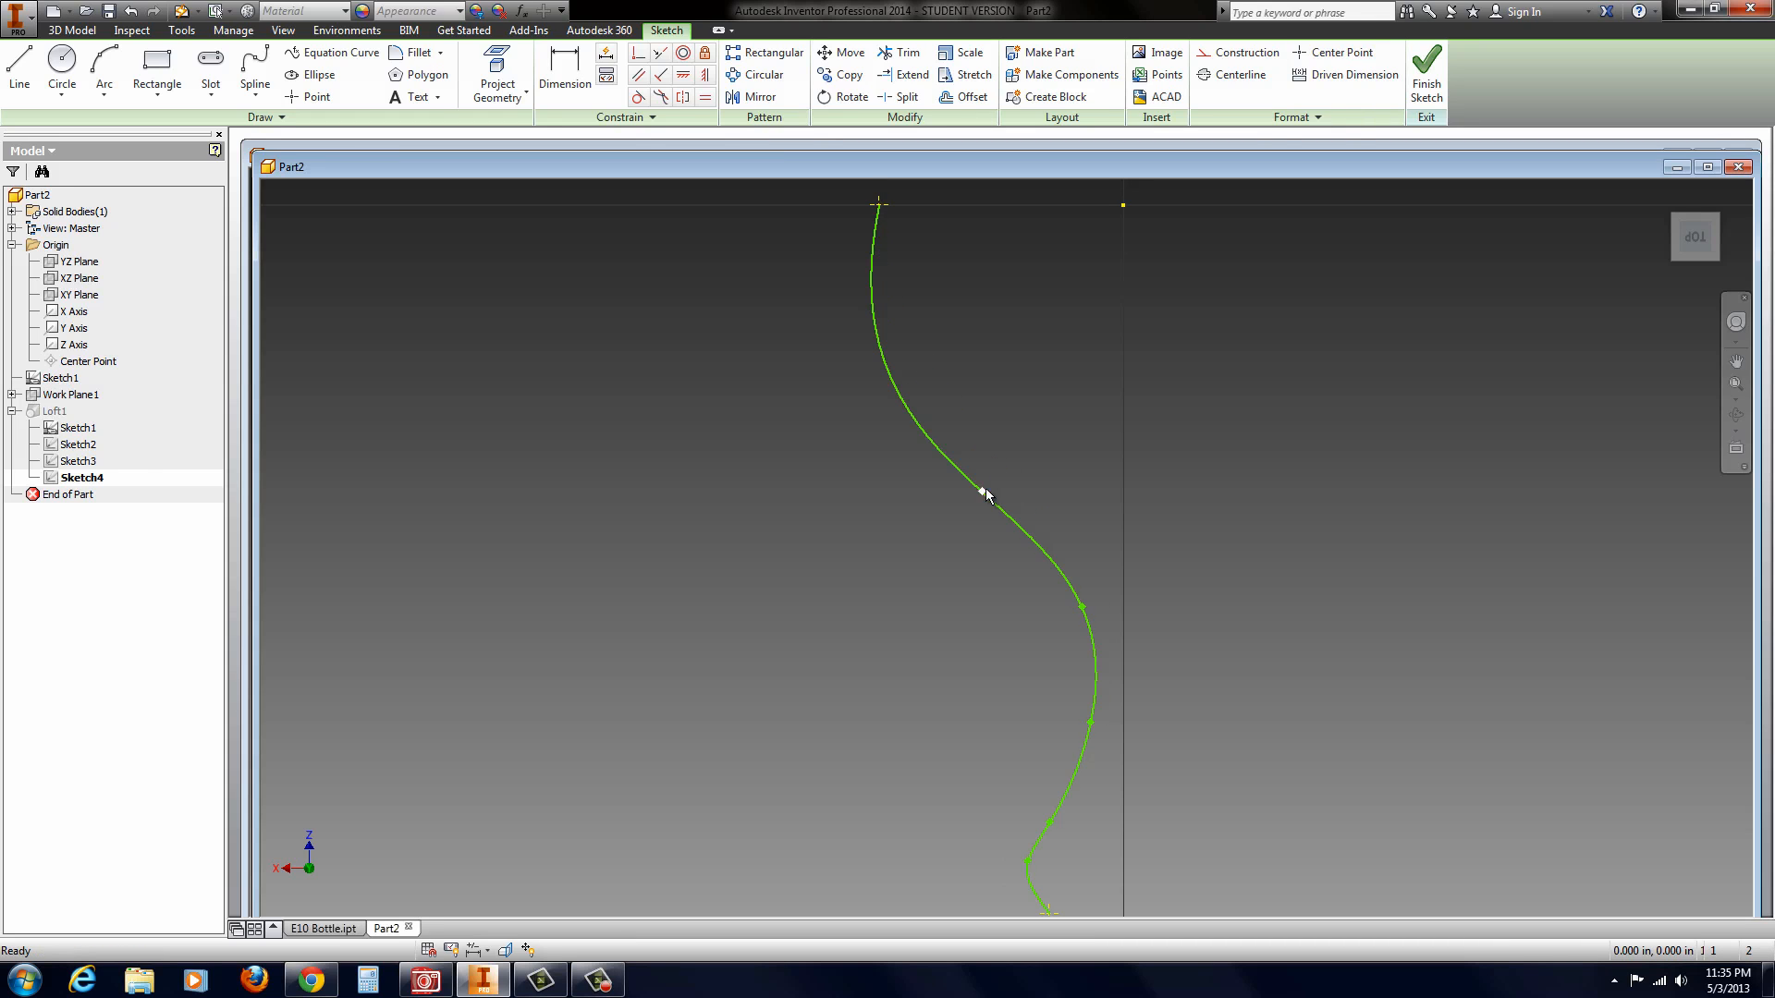
{"action": "left_click", "coordinate": [1428, 74]}
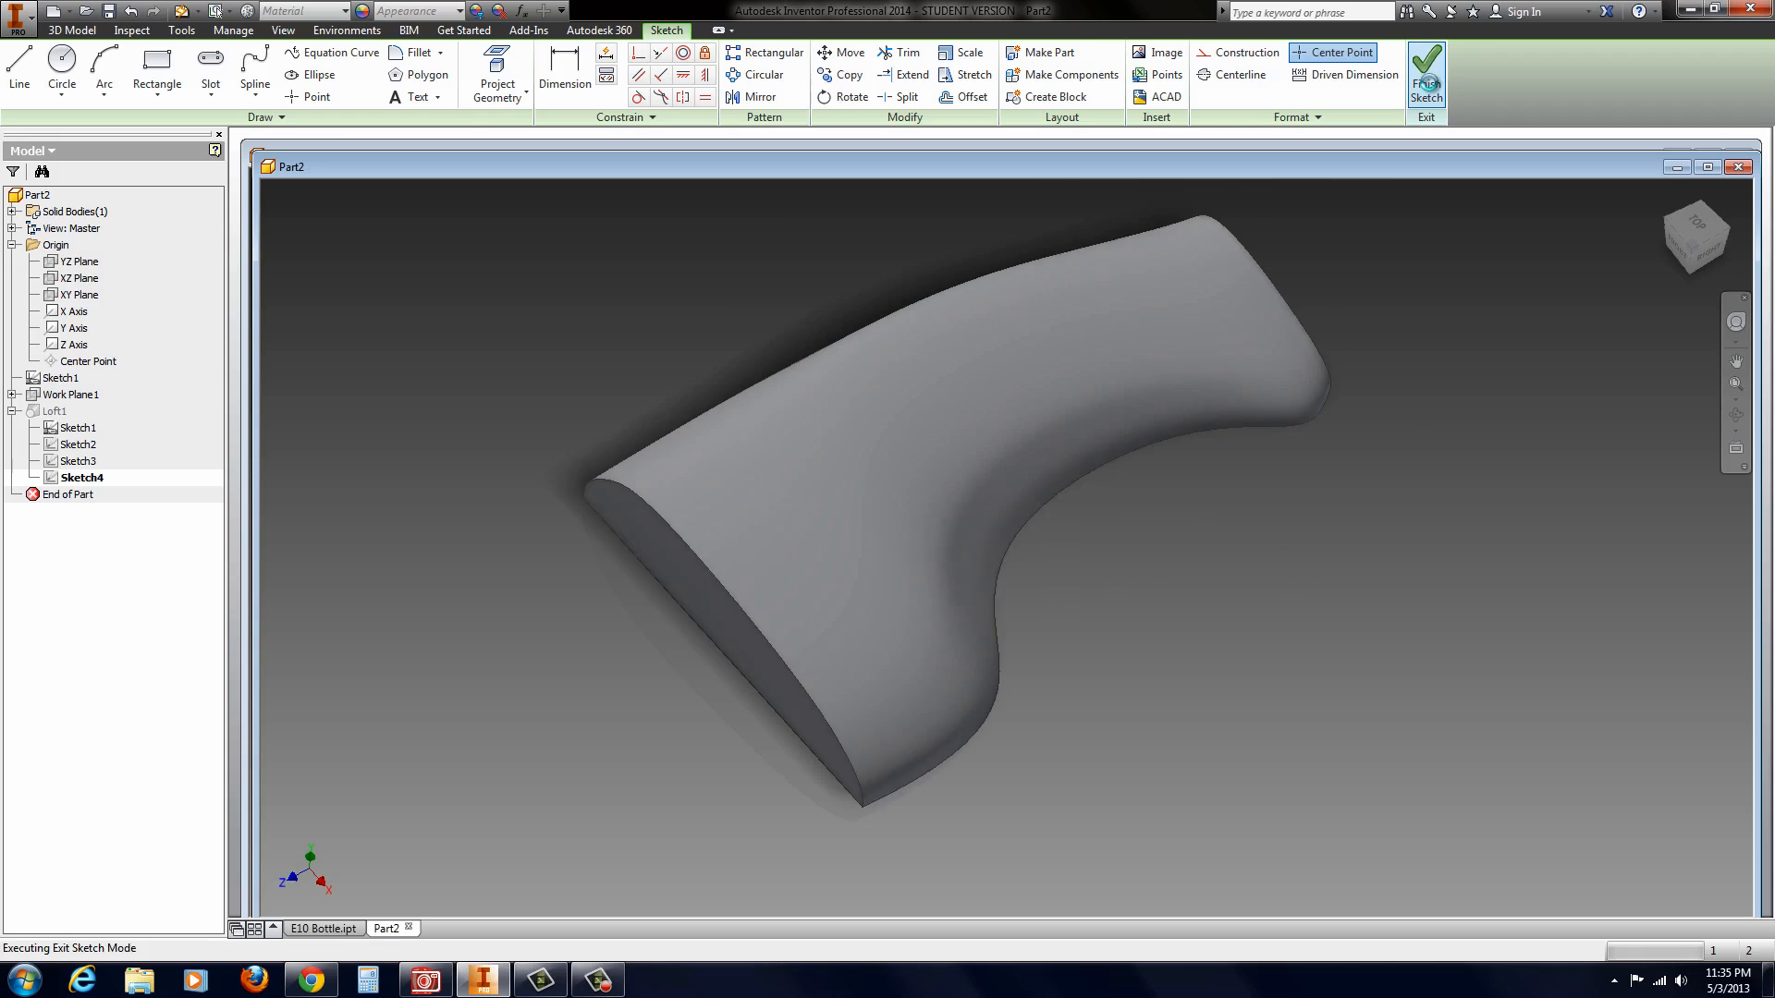
Step: Examine the lofted body's surface smoothness with zebra analysis from several angles, and turn the analysis off
{"action": "middle_click_drag", "start_coordinate": [1089, 499], "coordinate": [1205, 519], "text": "shift"}
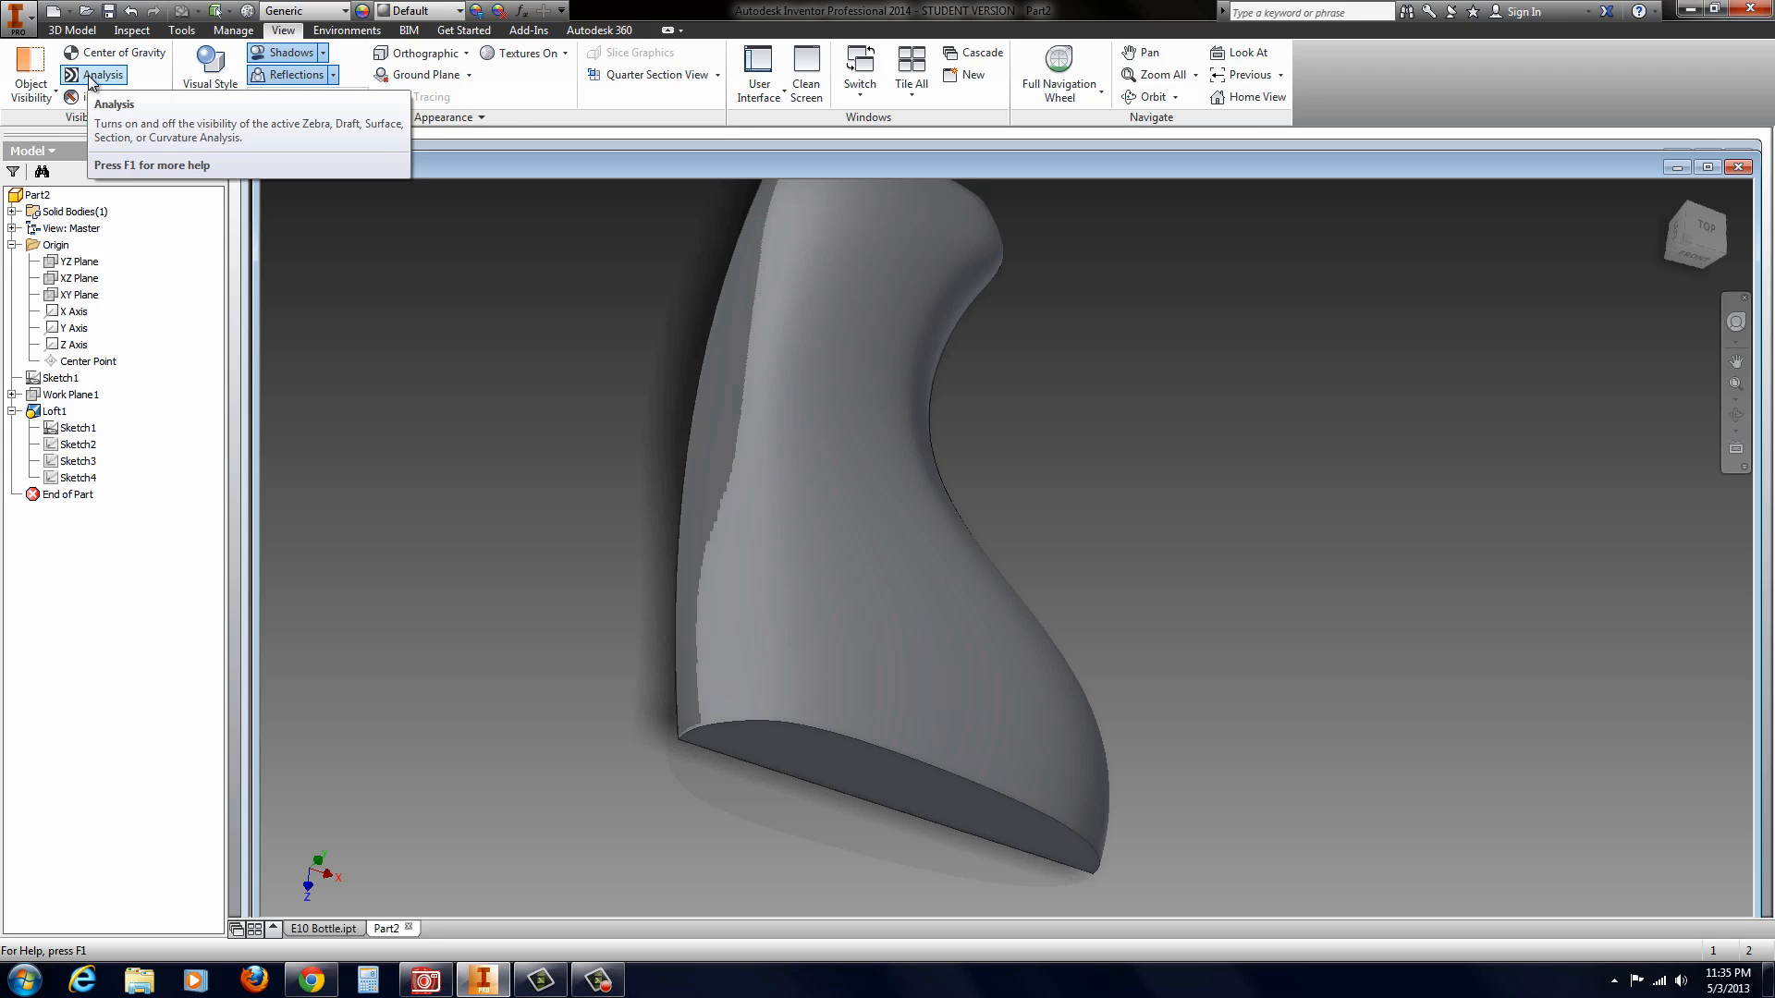
{"action": "left_click", "coordinate": [91, 78]}
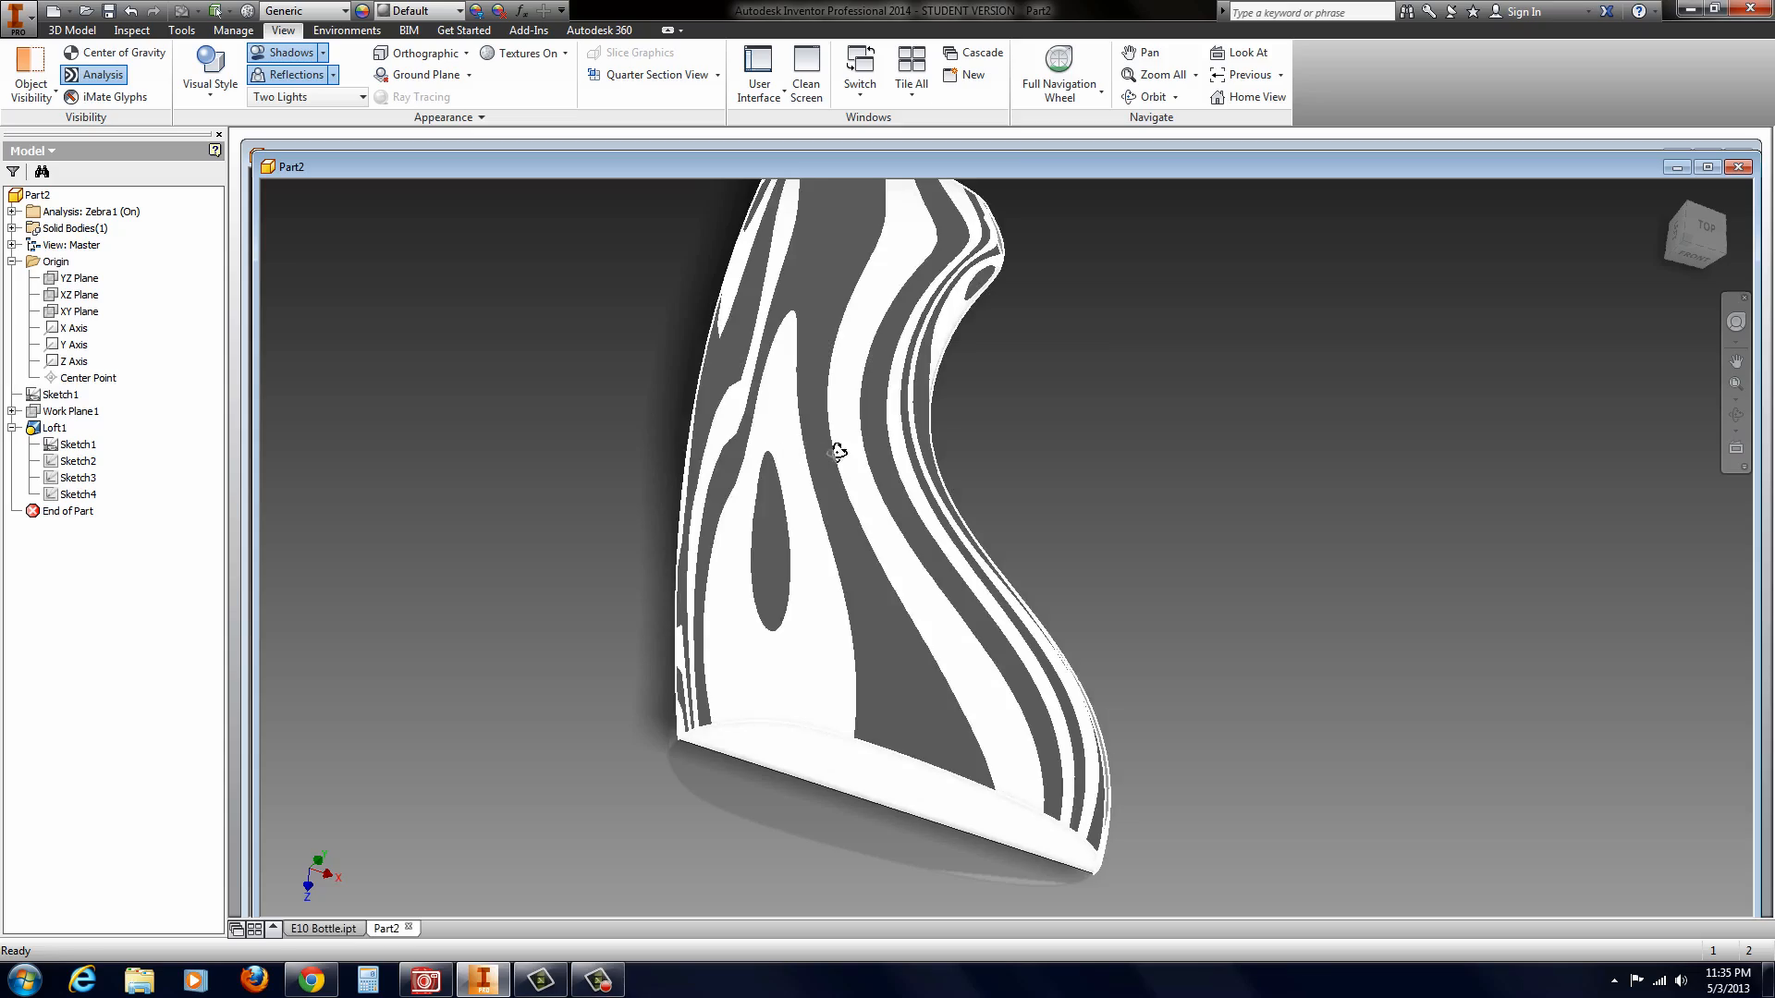
{"action": "middle_click_drag", "start_coordinate": [838, 452], "coordinate": [730, 435], "text": "shift"}
{"action": "mouse_move", "coordinate": [897, 449]}
{"action": "middle_mouse_down", "text": "shift"}
{"action": "mouse_move", "coordinate": [919, 487]}
{"action": "mouse_move", "coordinate": [911, 444]}
{"action": "middle_mouse_up", "text": "shift"}
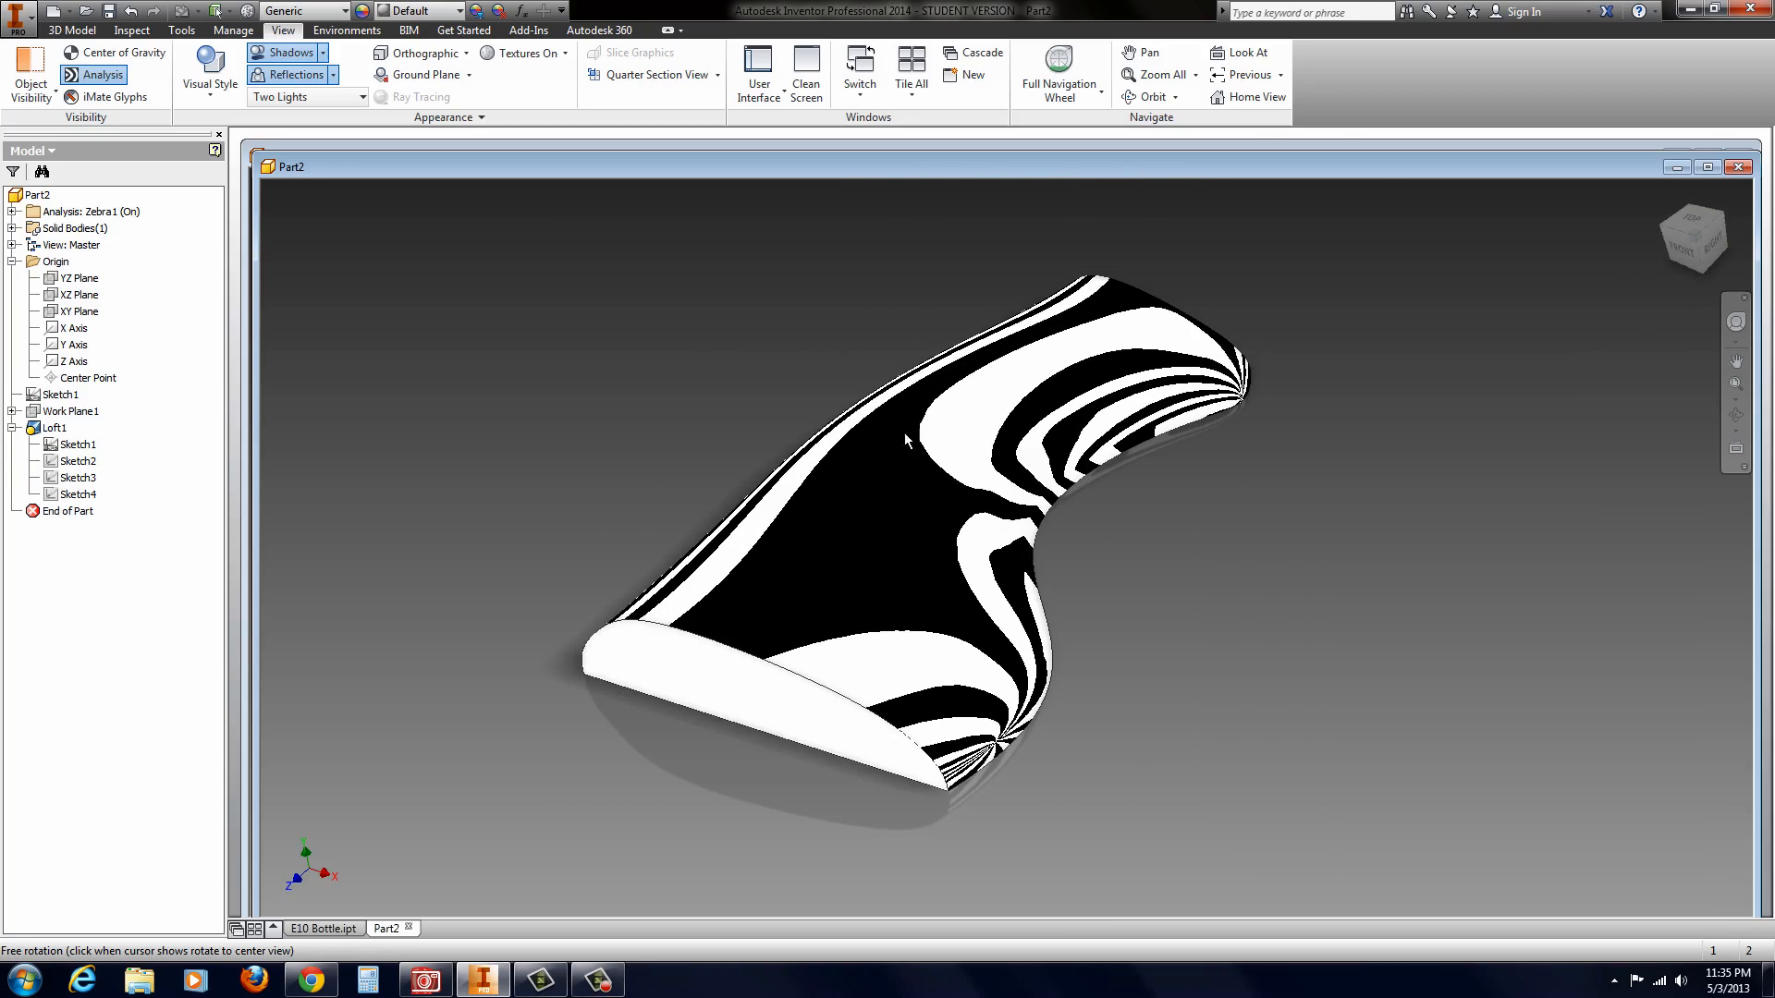
{"action": "scroll", "coordinate": [1034, 447], "scroll_direction": "up", "scroll_amount": 4}
{"action": "mouse_move", "coordinate": [1034, 448]}
{"action": "middle_mouse_down", "text": "shift"}
{"action": "mouse_move", "coordinate": [1097, 472]}
{"action": "mouse_move", "coordinate": [1012, 440]}
{"action": "middle_mouse_up", "text": "shift"}
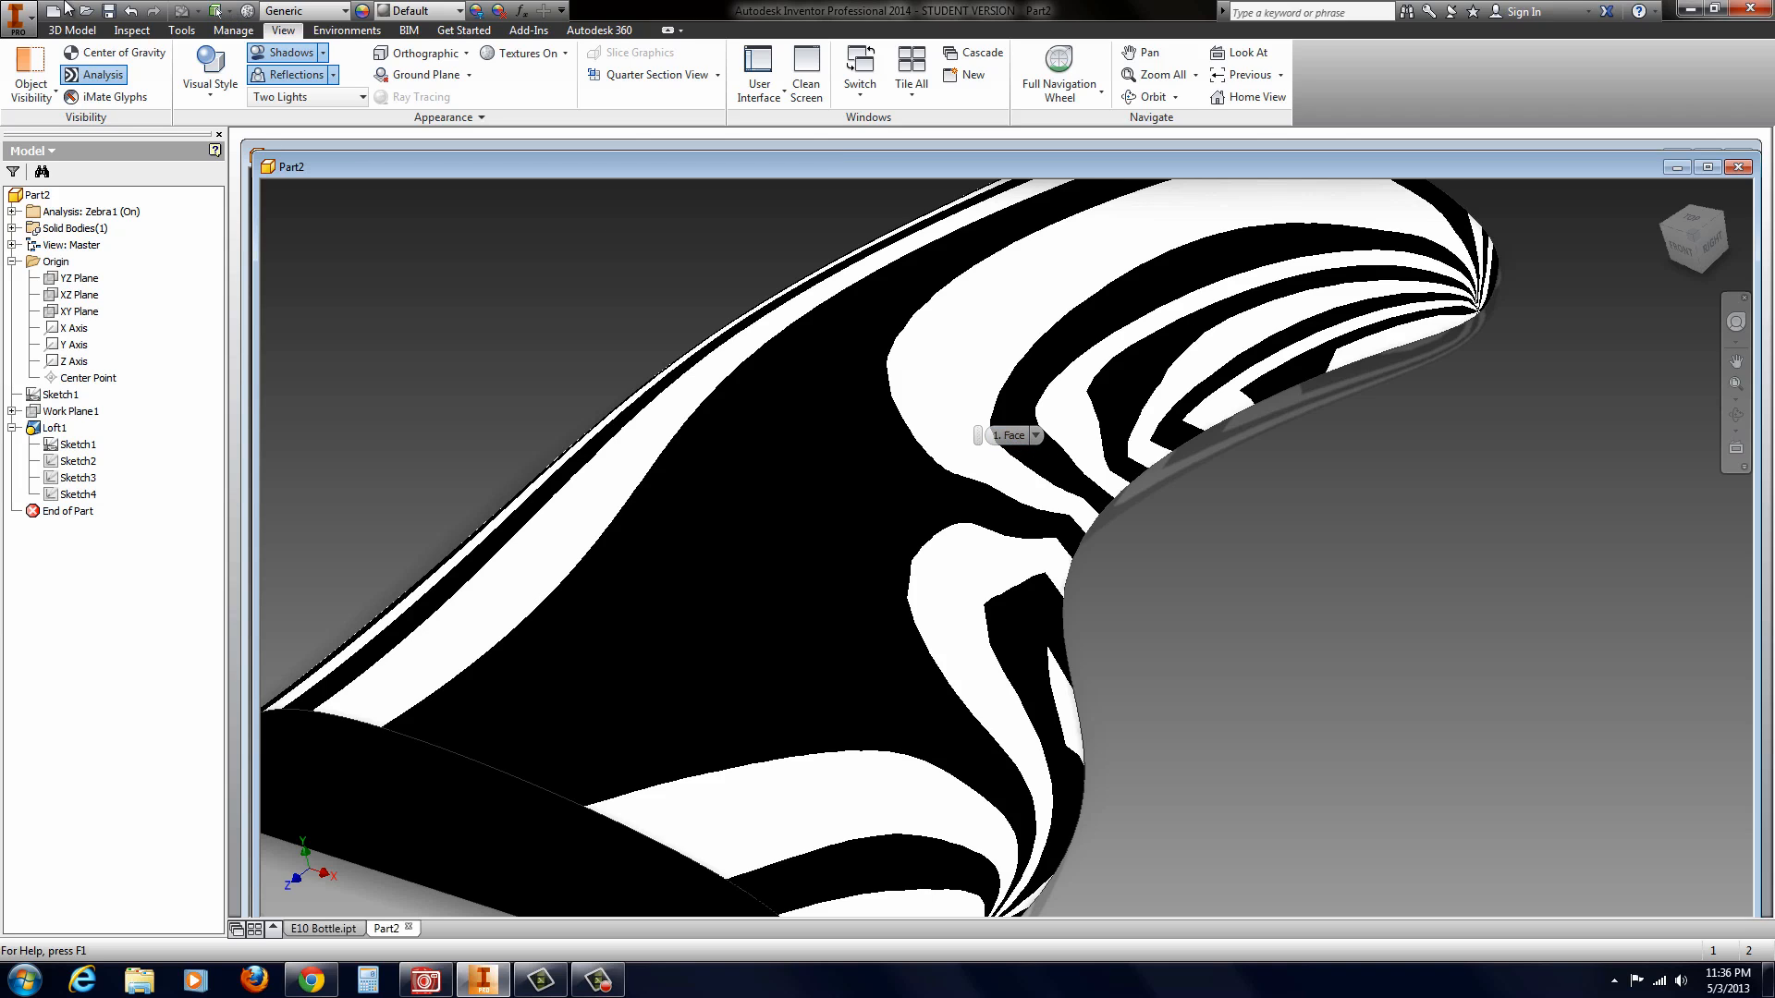
{"action": "left_click", "coordinate": [93, 75]}
{"action": "scroll", "coordinate": [708, 529], "scroll_direction": "up", "scroll_amount": 5}
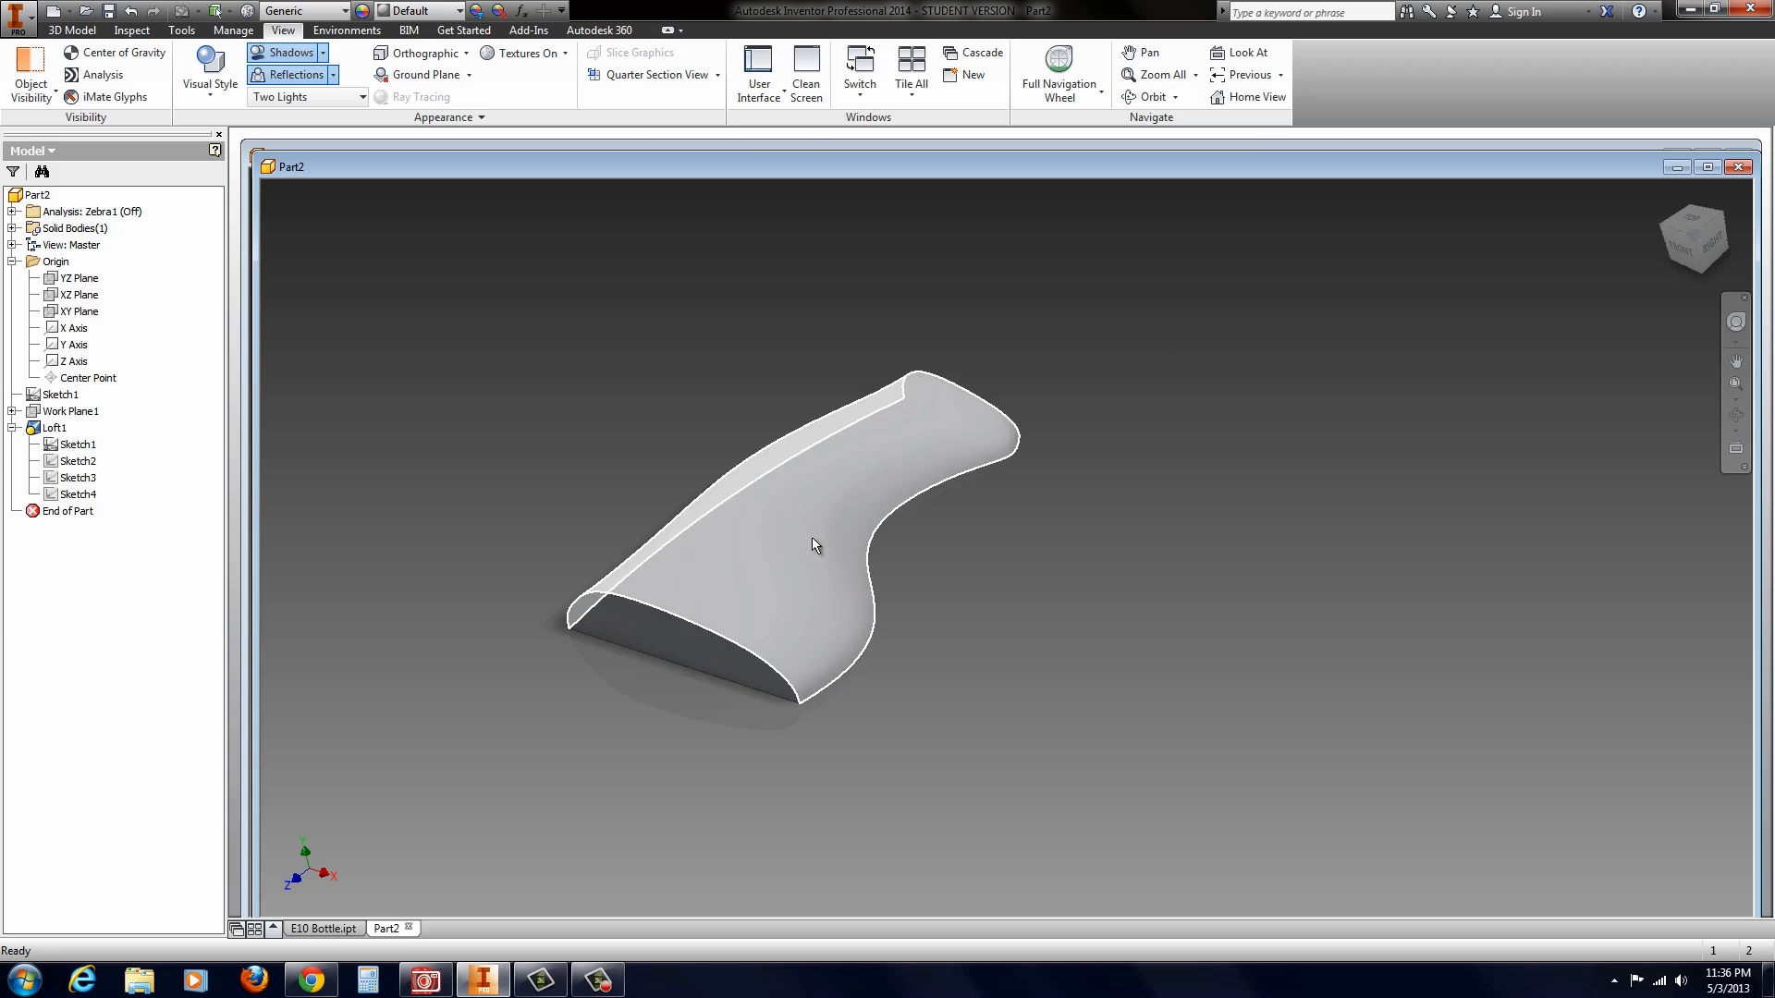
{"action": "middle_click_drag", "start_coordinate": [815, 539], "coordinate": [704, 617], "text": "shift"}
{"action": "scroll", "coordinate": [705, 618], "scroll_direction": "down", "scroll_amount": 3}
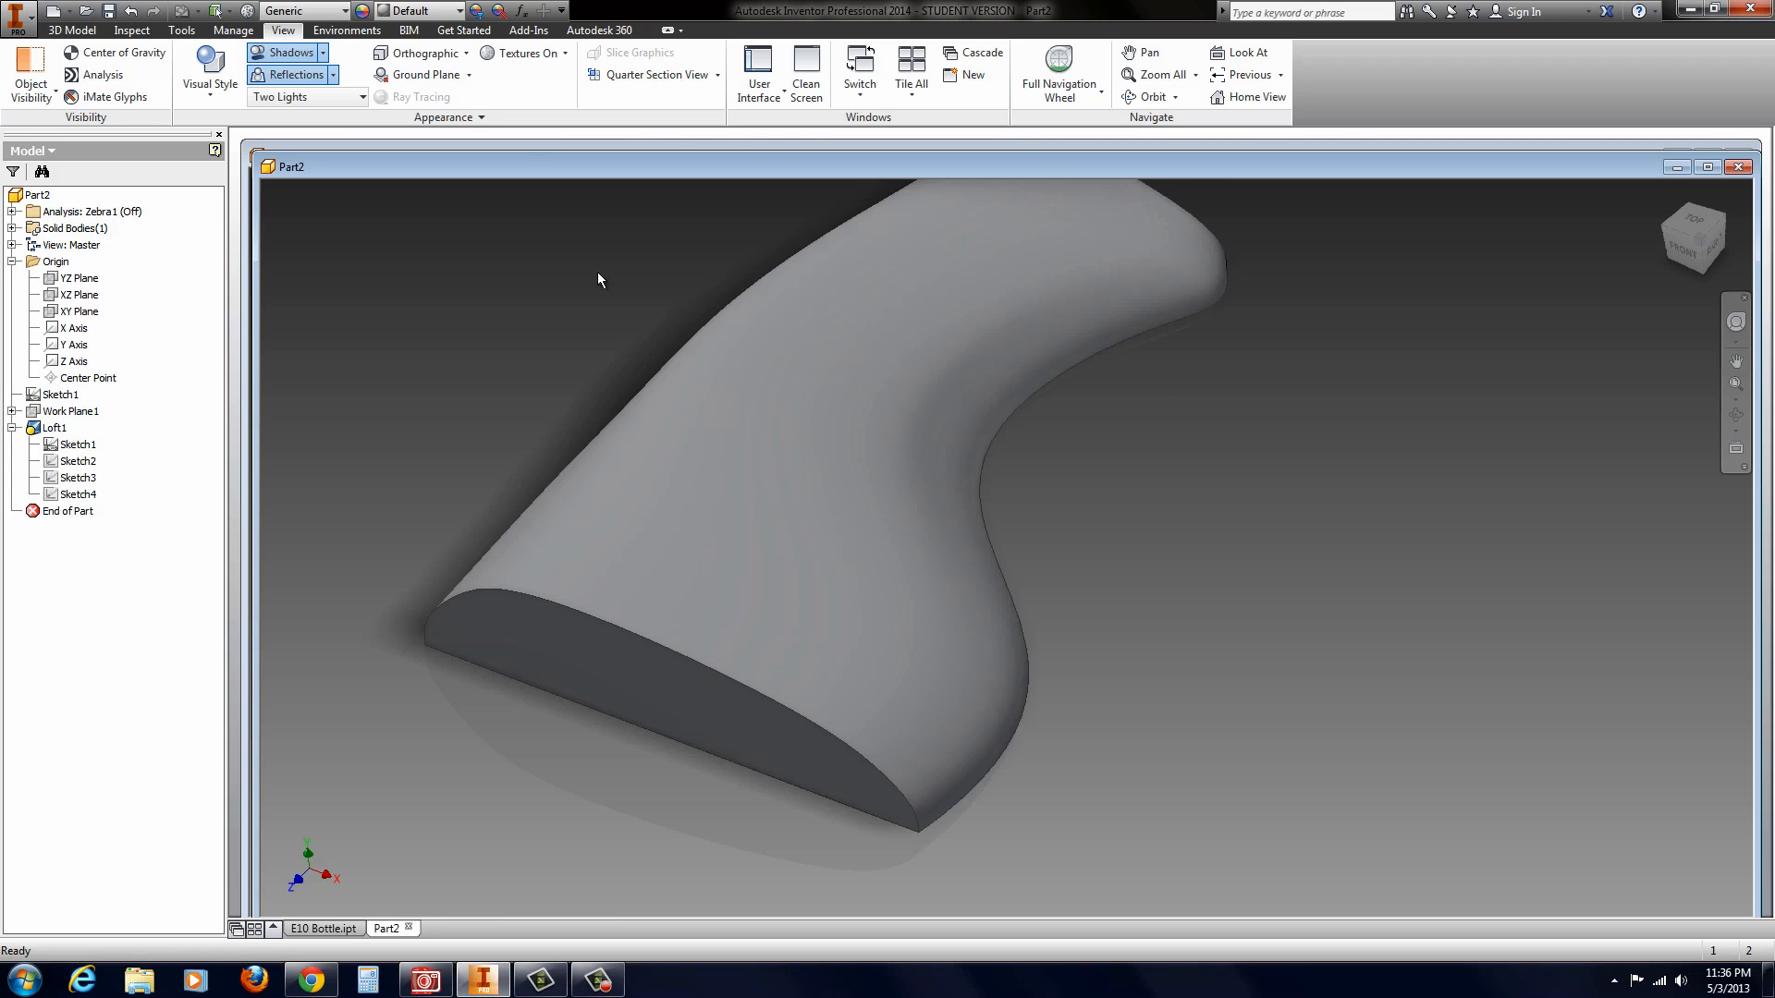
{"action": "left_click", "coordinate": [51, 32]}
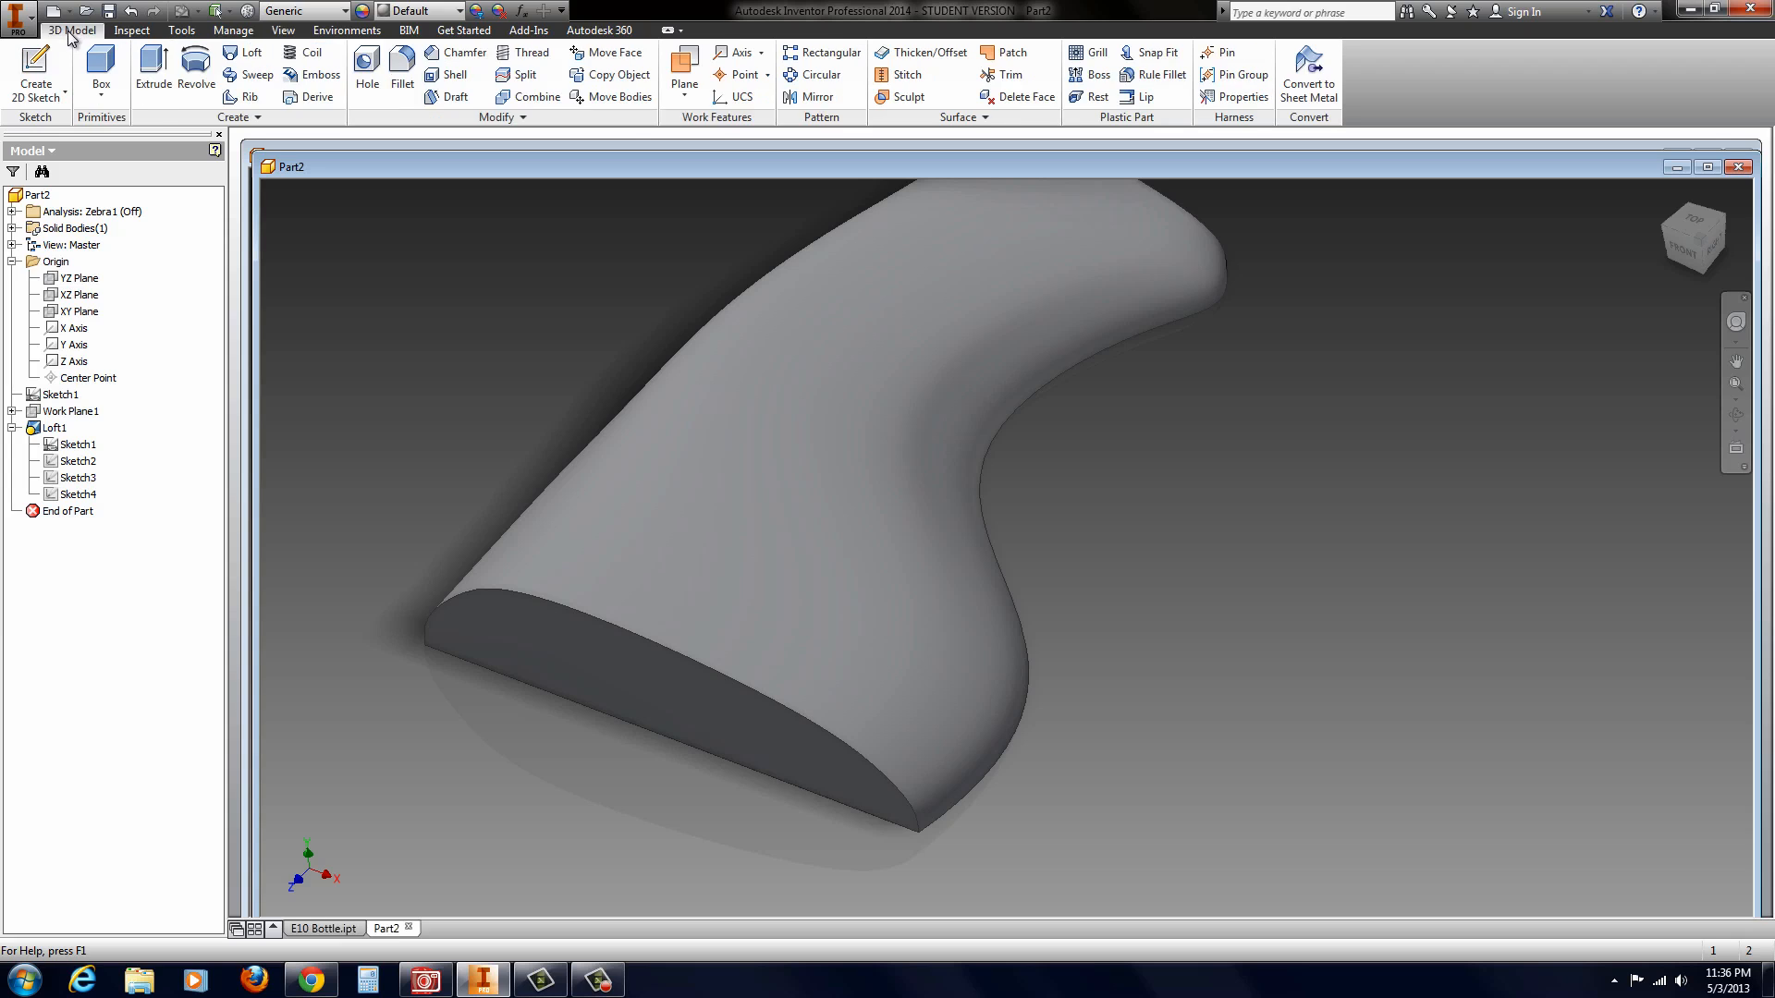
{"action": "left_click", "coordinate": [403, 72]}
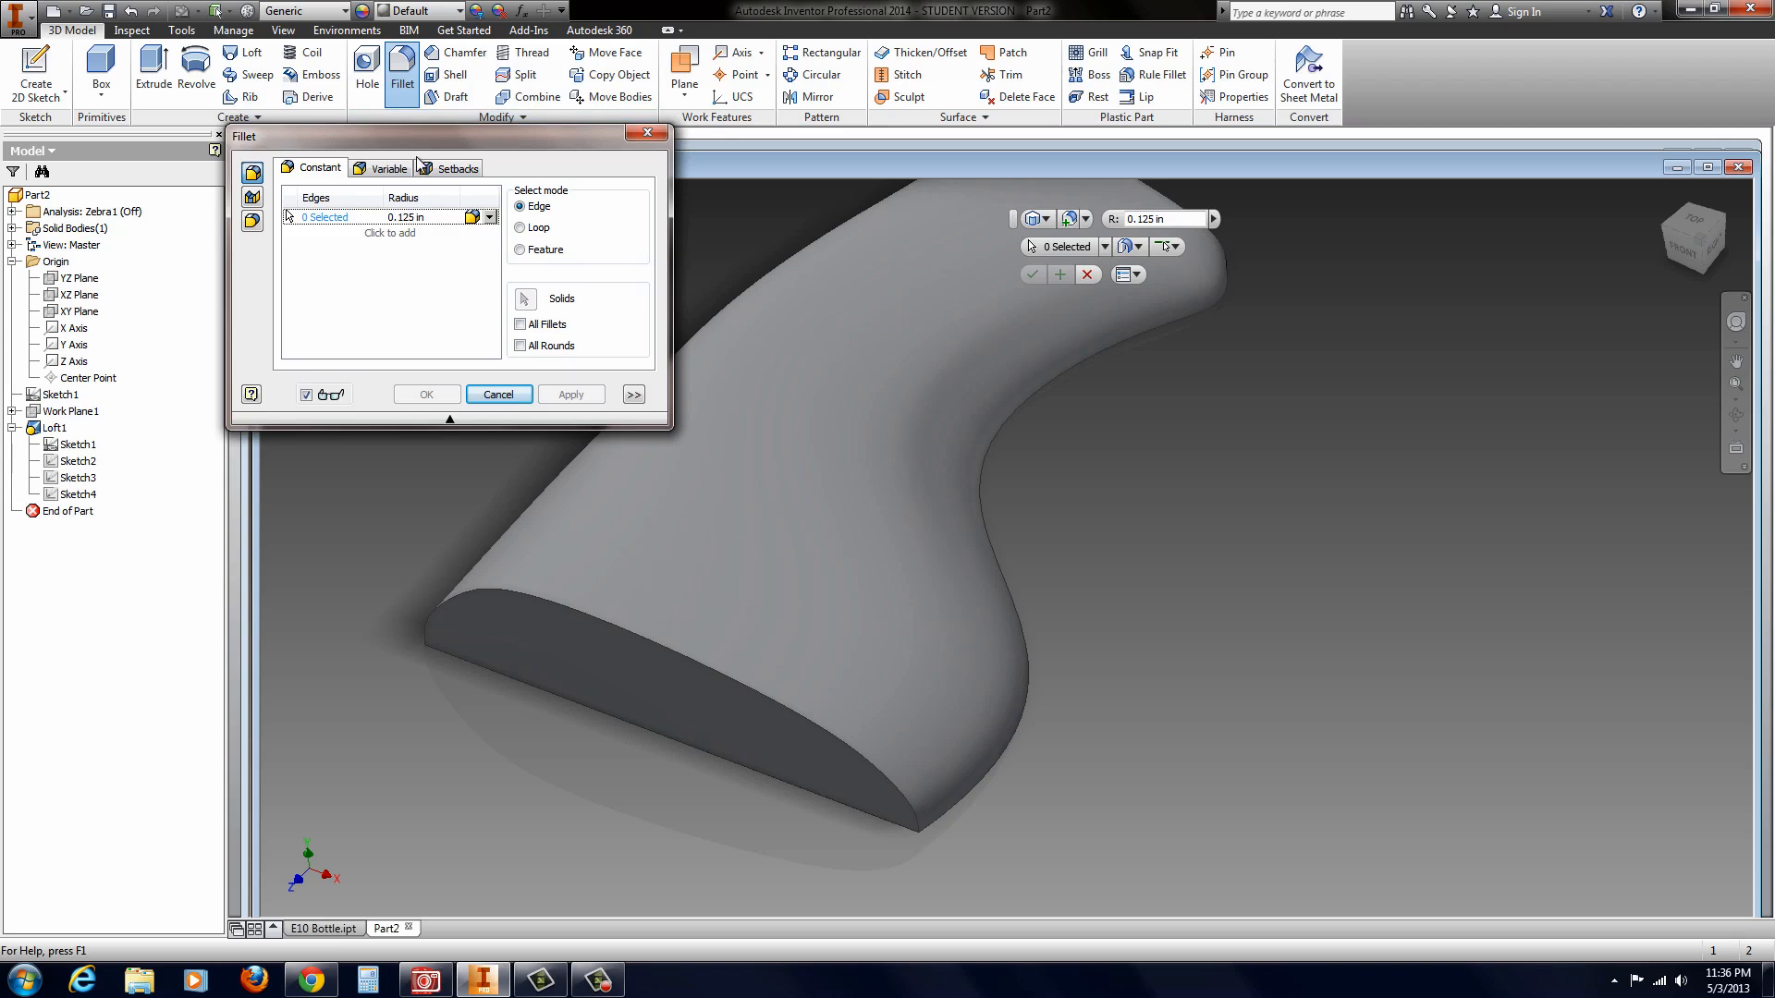
{"action": "left_click", "coordinate": [492, 219]}
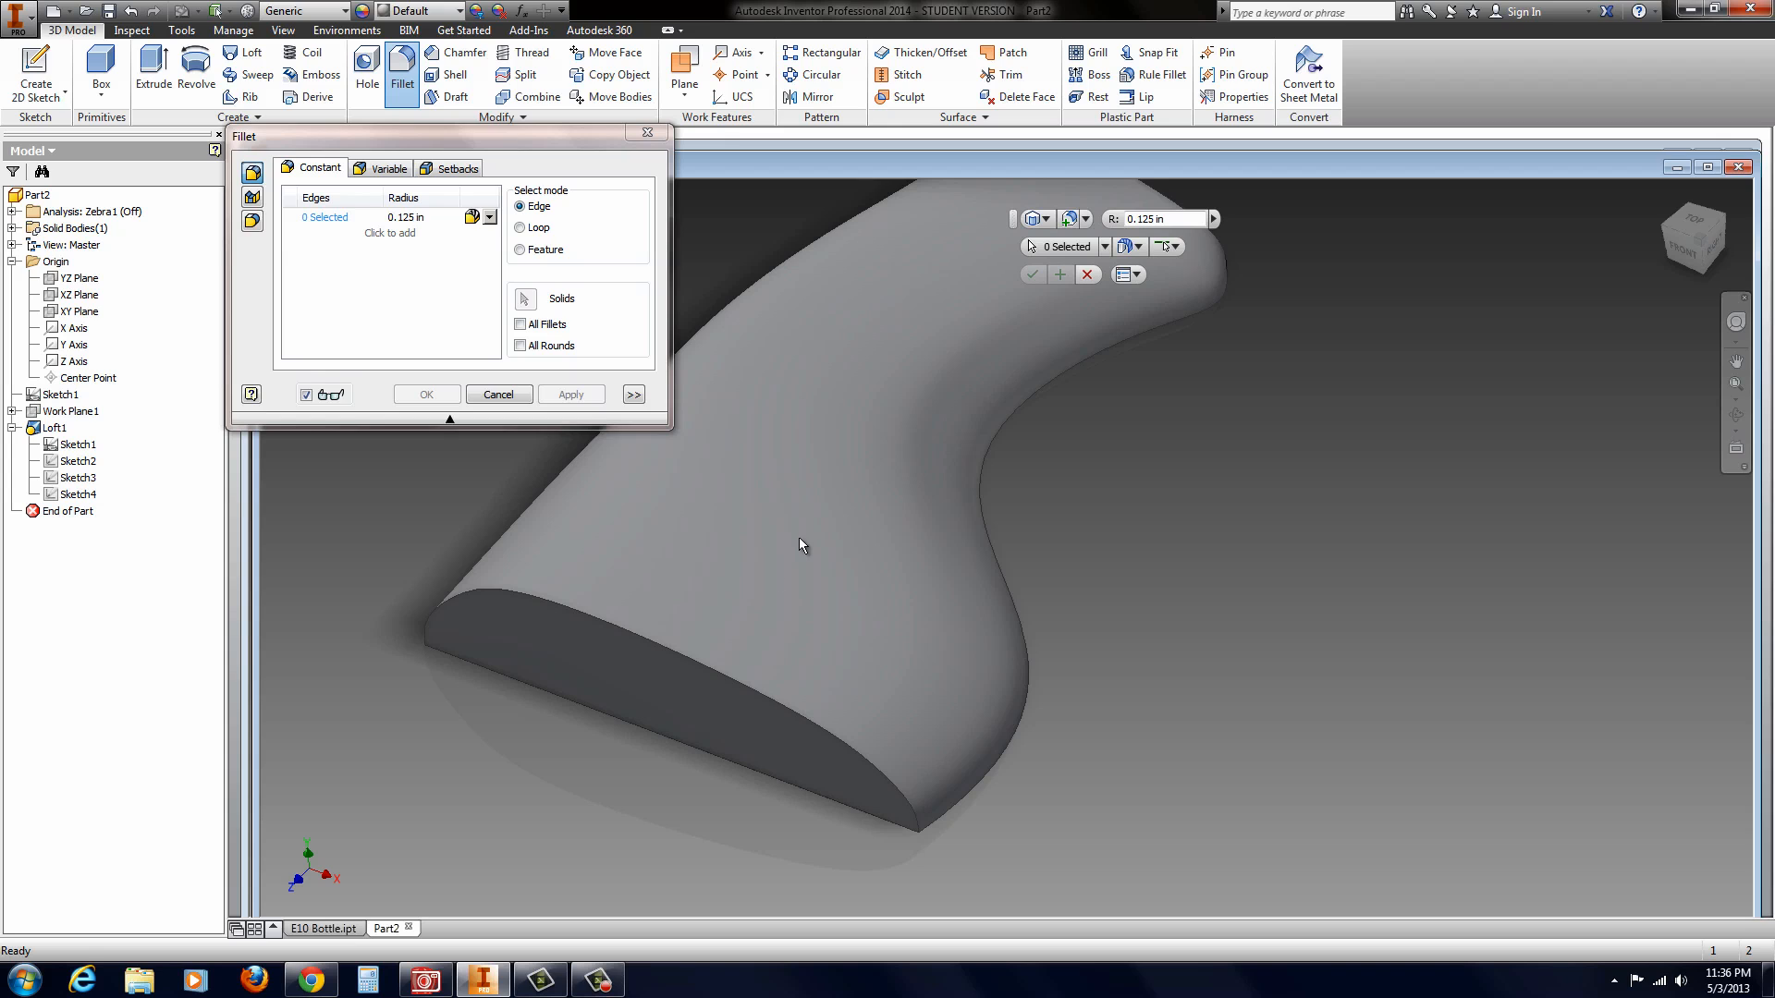
{"action": "middle_click_drag", "start_coordinate": [799, 538], "coordinate": [794, 563], "text": "shift"}
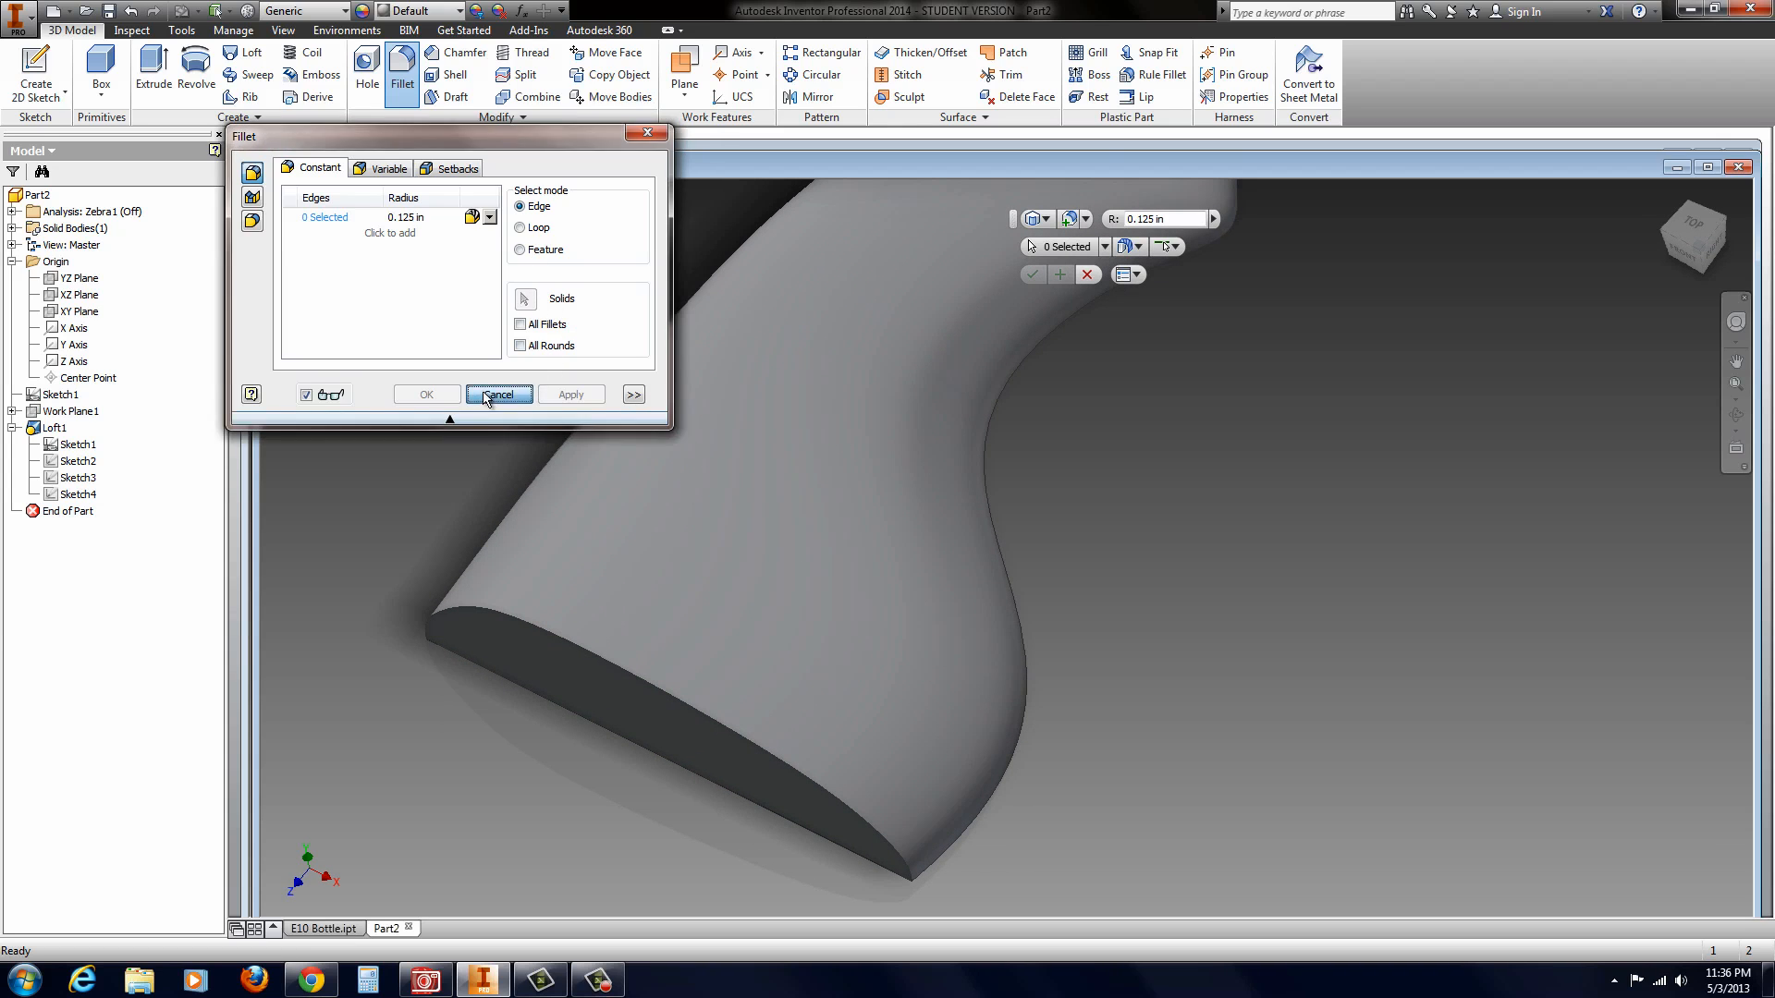
{"action": "left_click", "coordinate": [485, 399]}
Step: Start a 0.125 in fillet on the curved edge of the body's 3 in end and set its type to Smooth (G2)
{"action": "scroll", "coordinate": [641, 596], "scroll_direction": "up", "scroll_amount": 3}
{"action": "scroll", "coordinate": [710, 396], "scroll_direction": "down", "scroll_amount": 4}
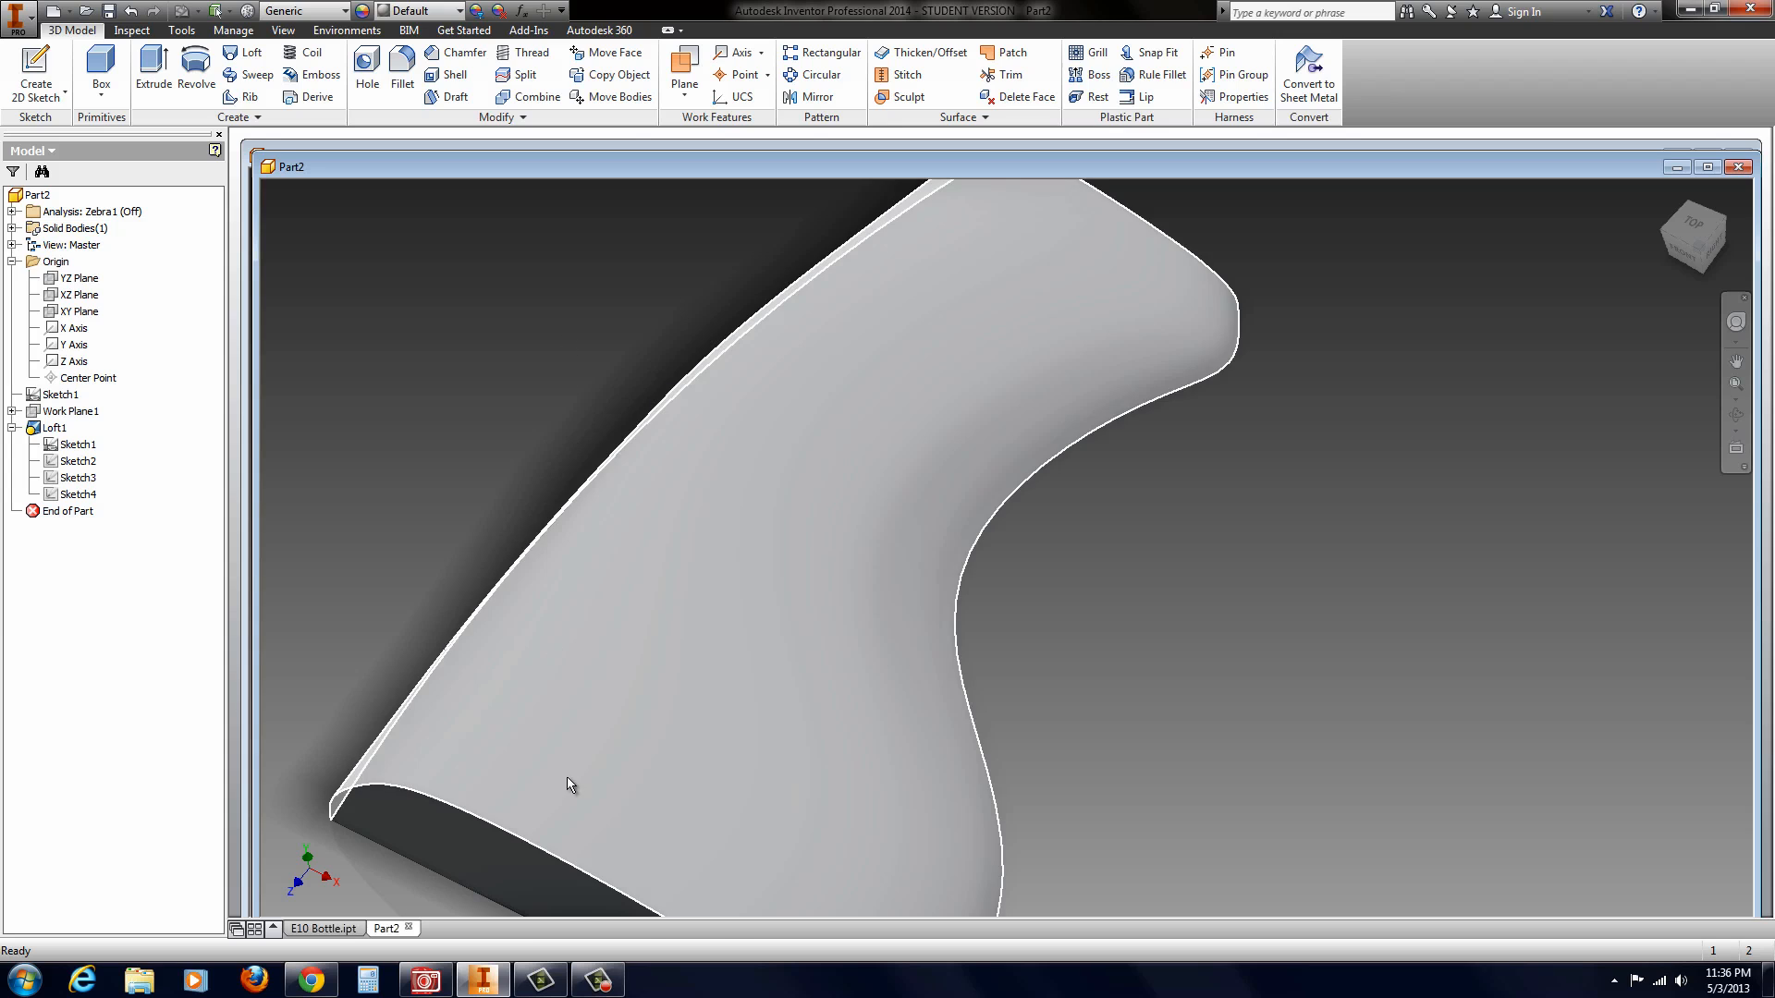
{"action": "left_click", "coordinate": [515, 838]}
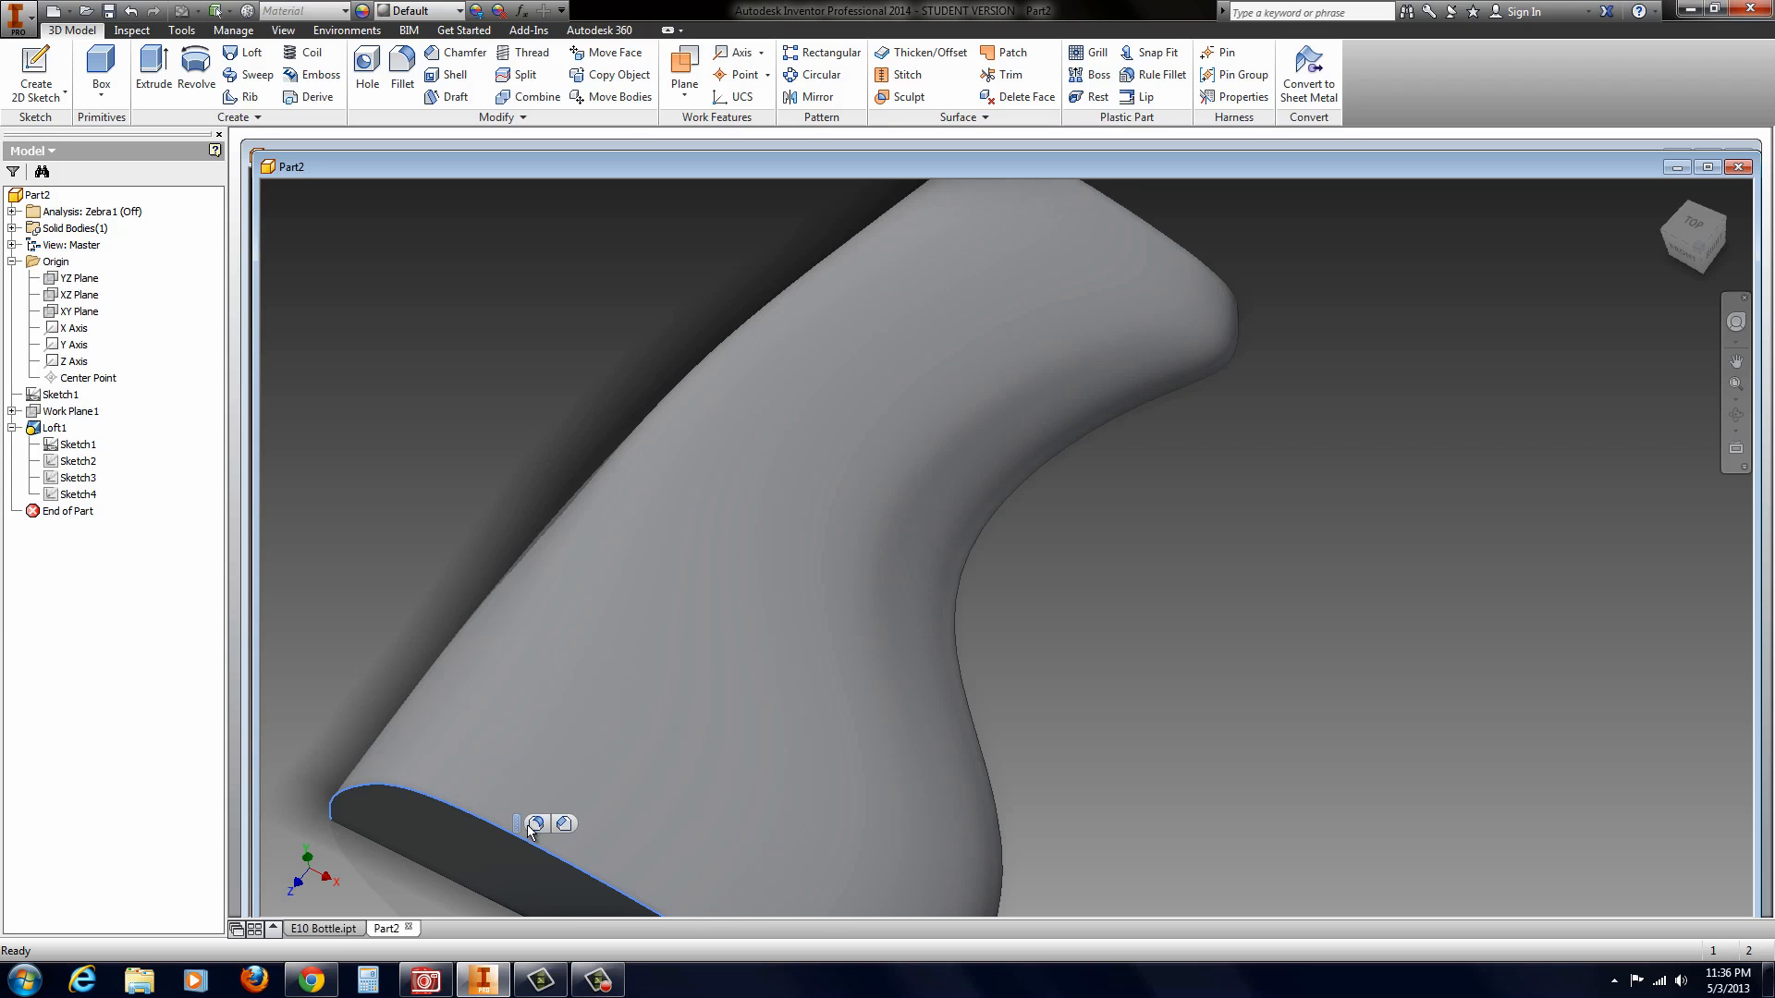
{"action": "left_click", "coordinate": [537, 828]}
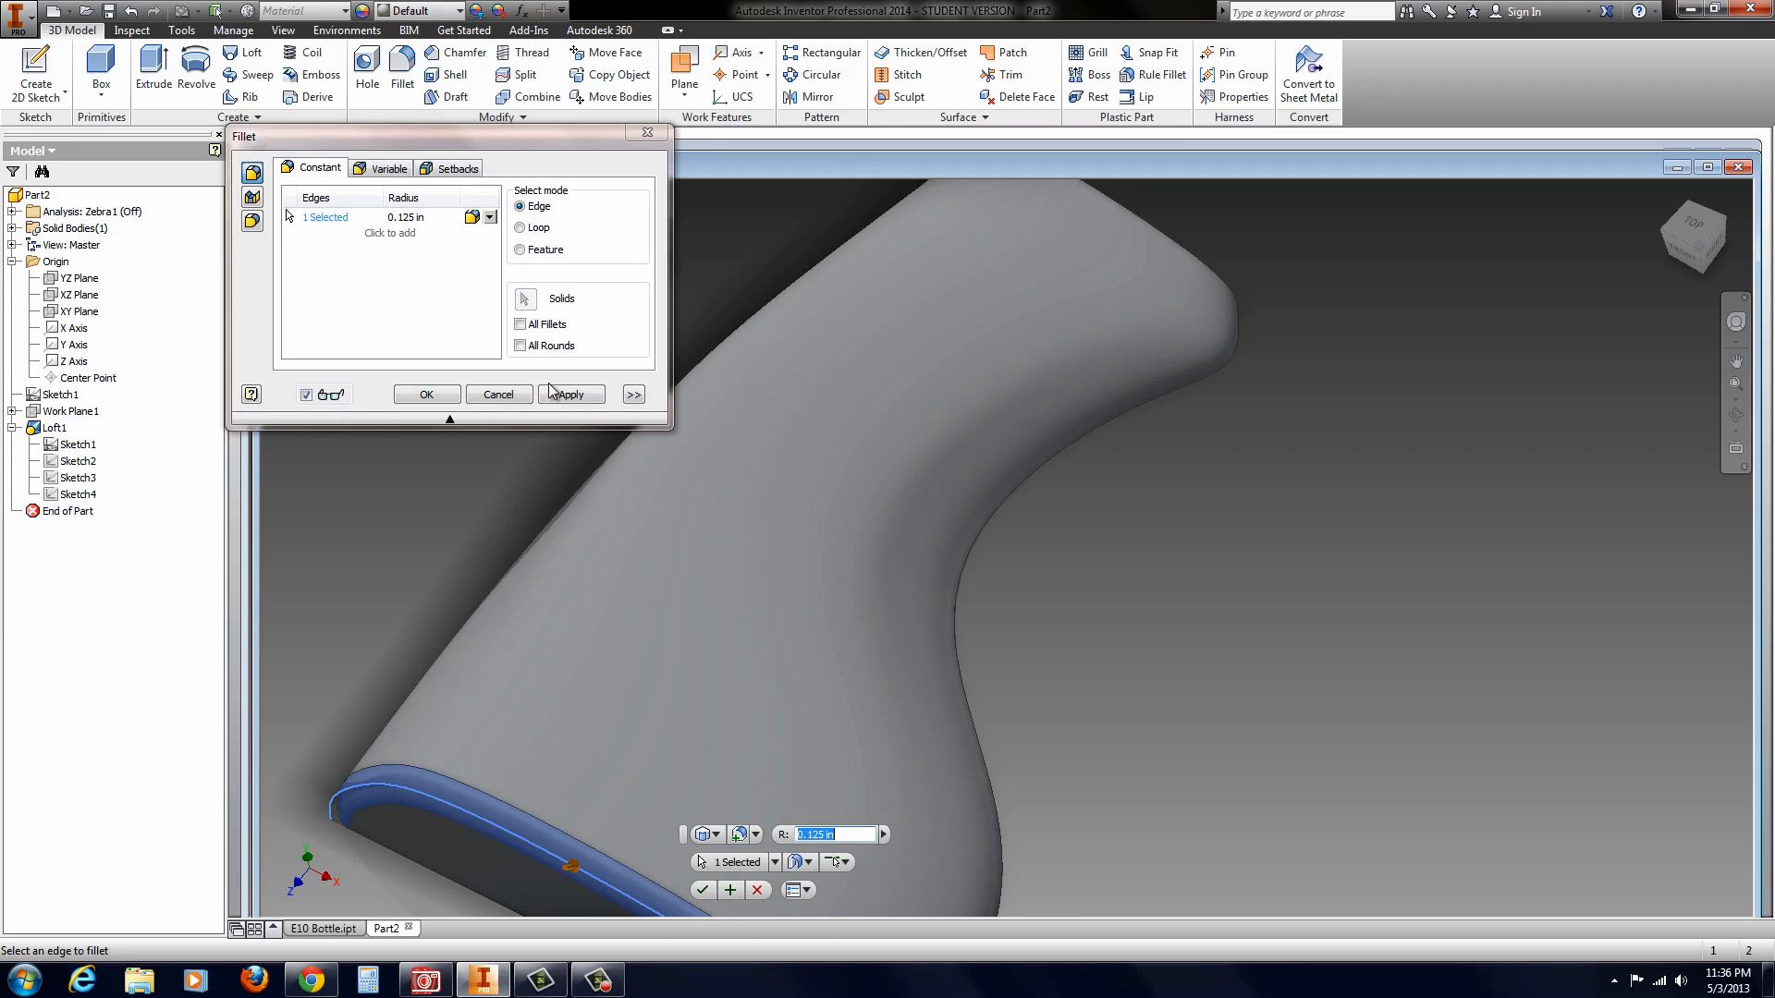
{"action": "scroll", "coordinate": [618, 618], "scroll_direction": "down", "scroll_amount": 3}
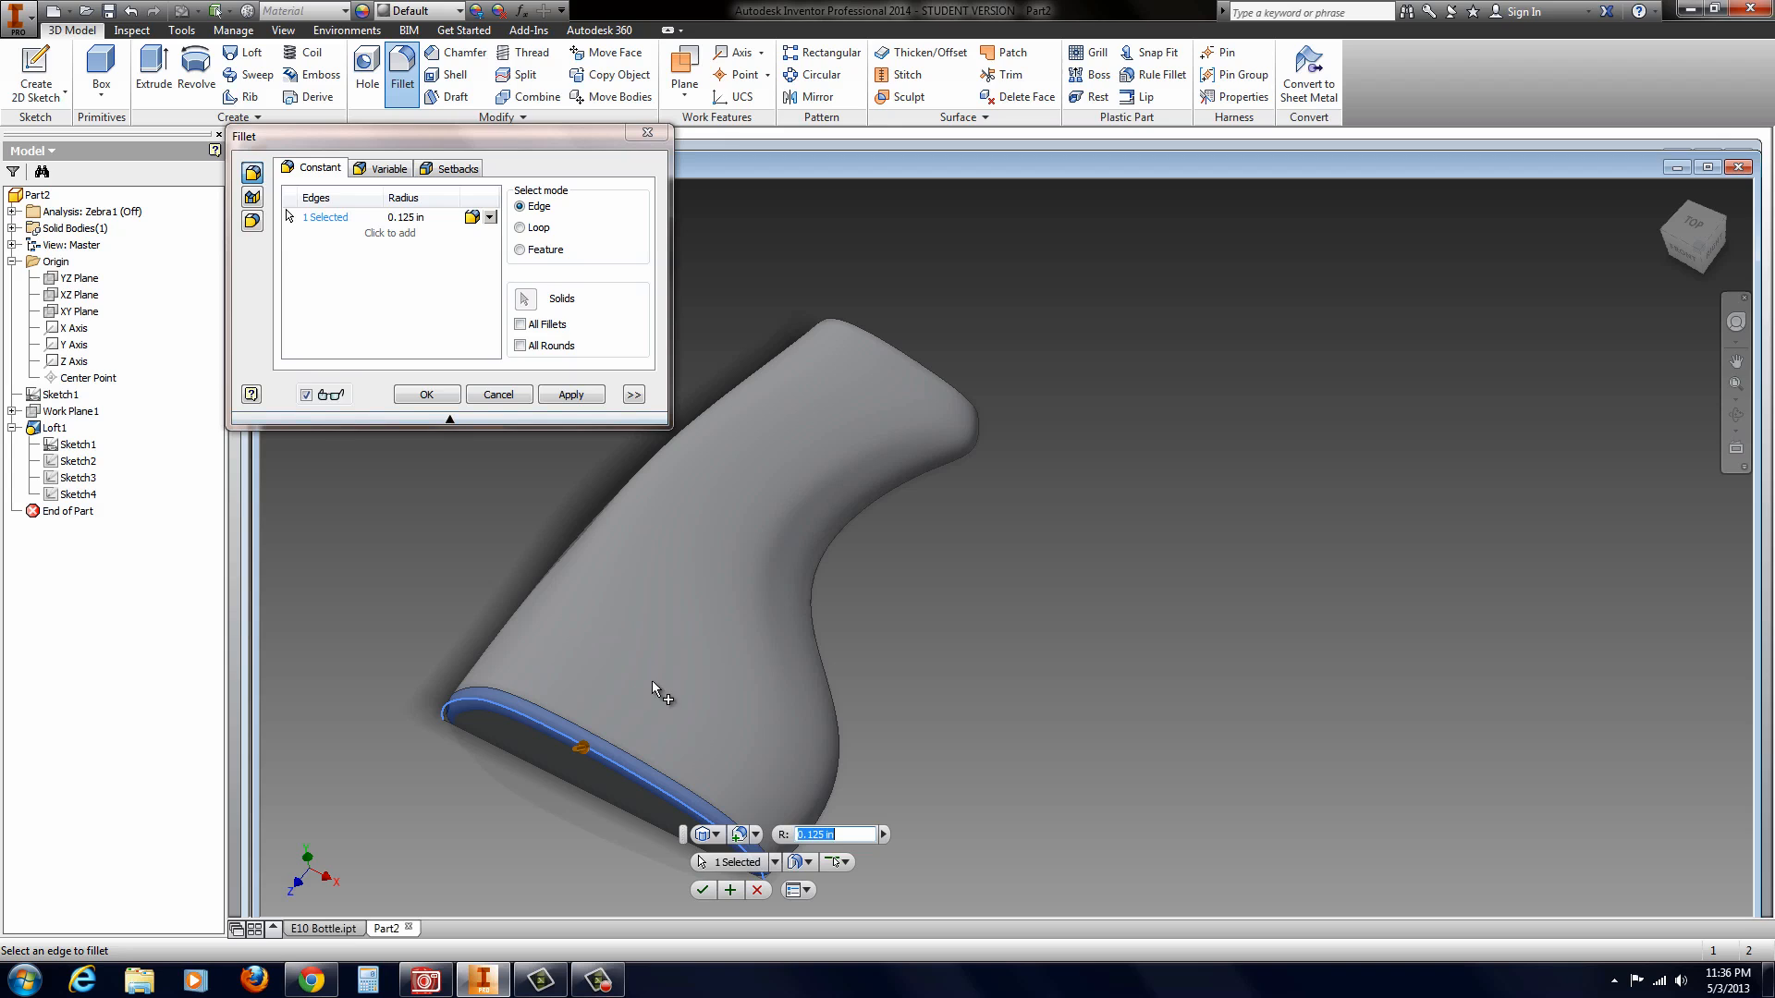
{"action": "middle_click_drag", "start_coordinate": [652, 682], "coordinate": [645, 674], "text": "shift"}
{"action": "scroll", "coordinate": [646, 674], "scroll_direction": "down", "scroll_amount": 3}
{"action": "scroll", "coordinate": [660, 737], "scroll_direction": "up", "scroll_amount": 3}
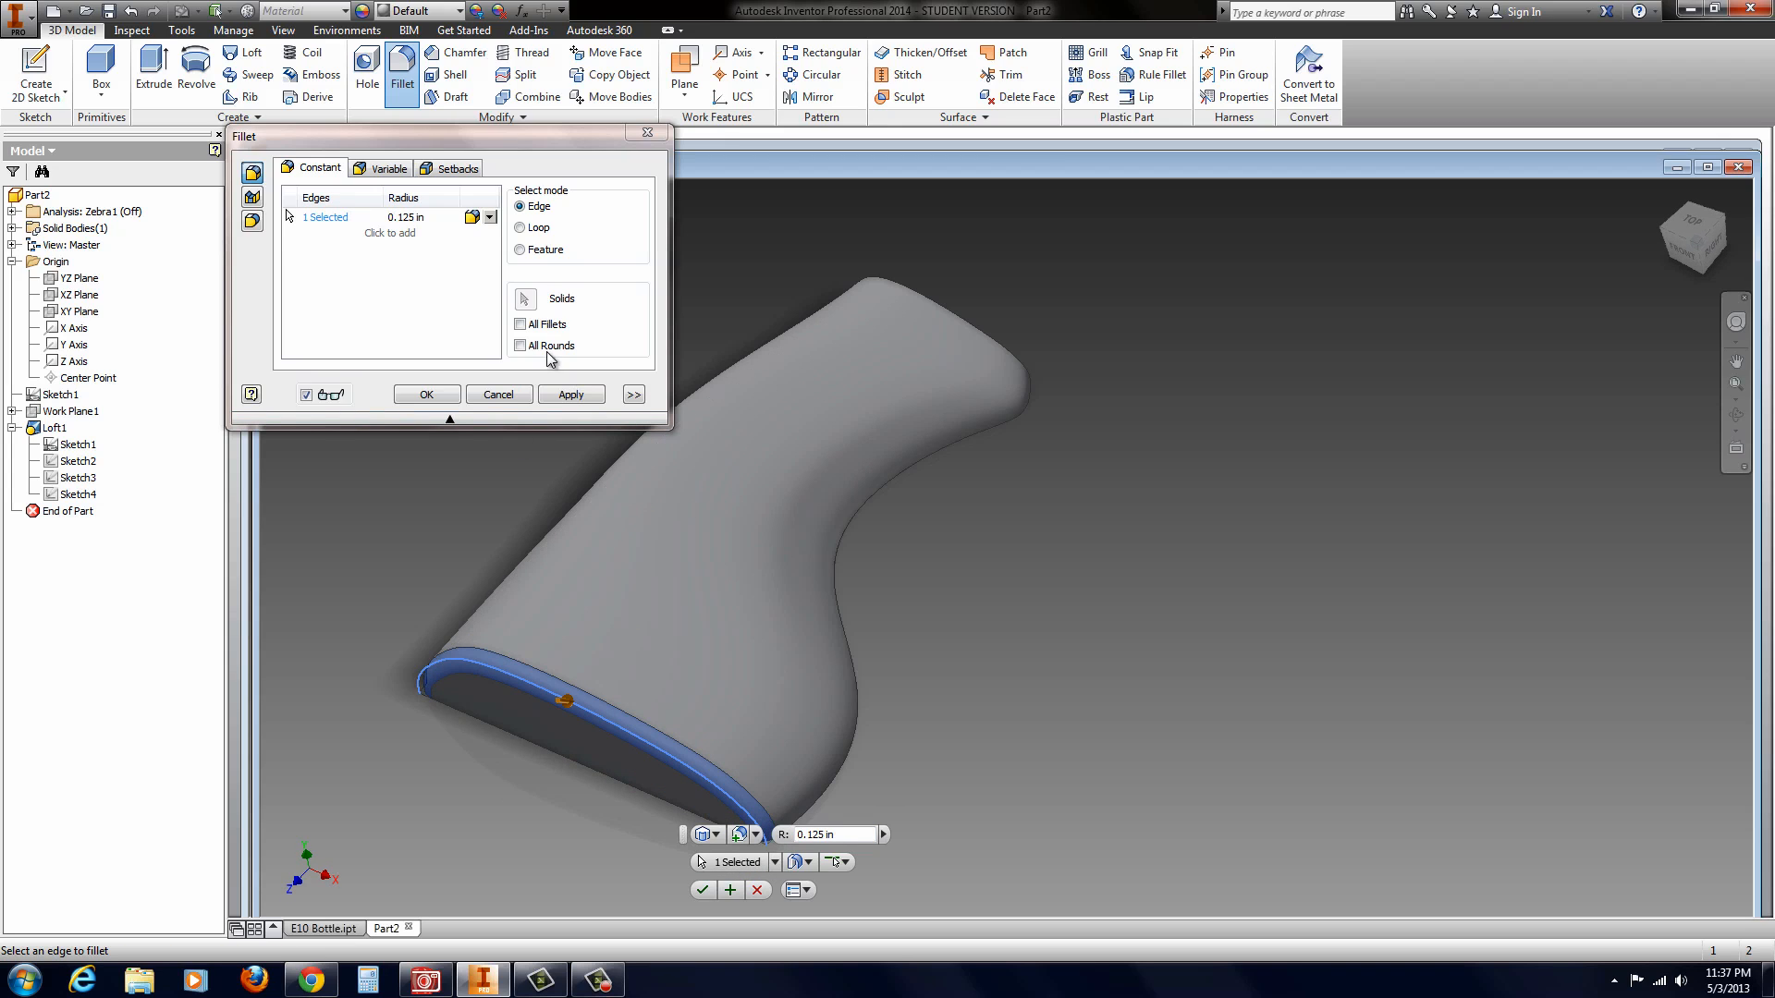
{"action": "left_click", "coordinate": [490, 219]}
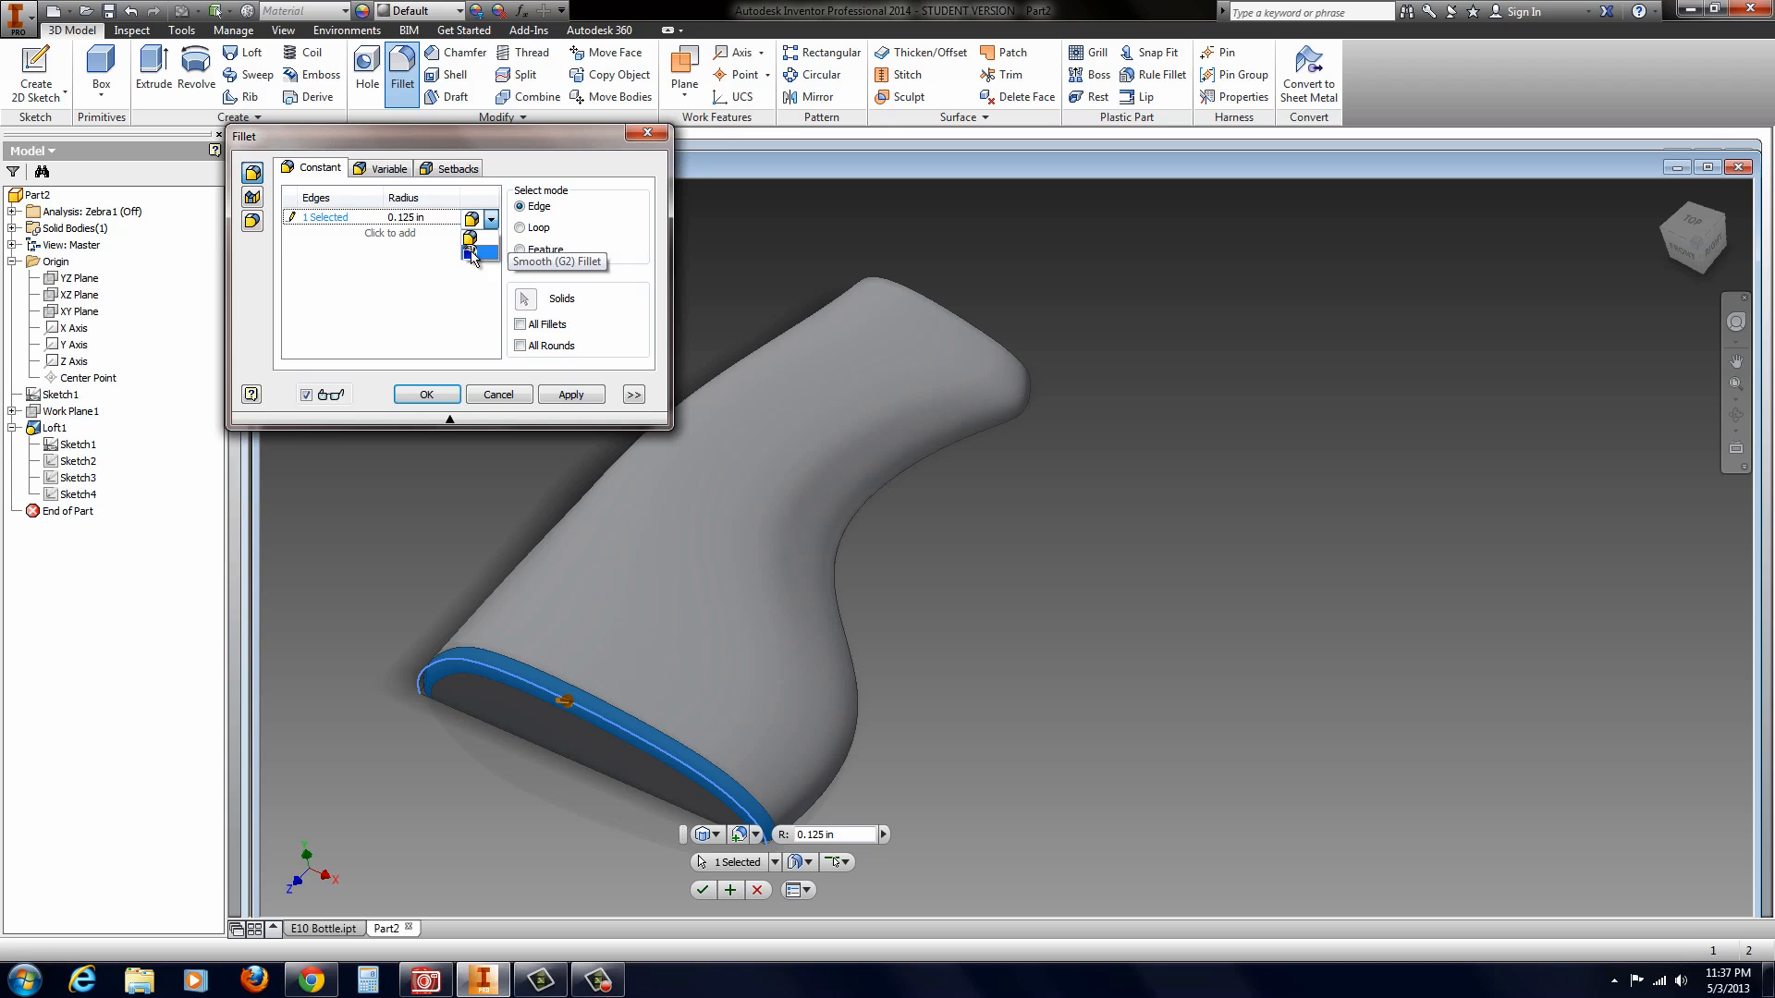
{"action": "left_click", "coordinate": [470, 251]}
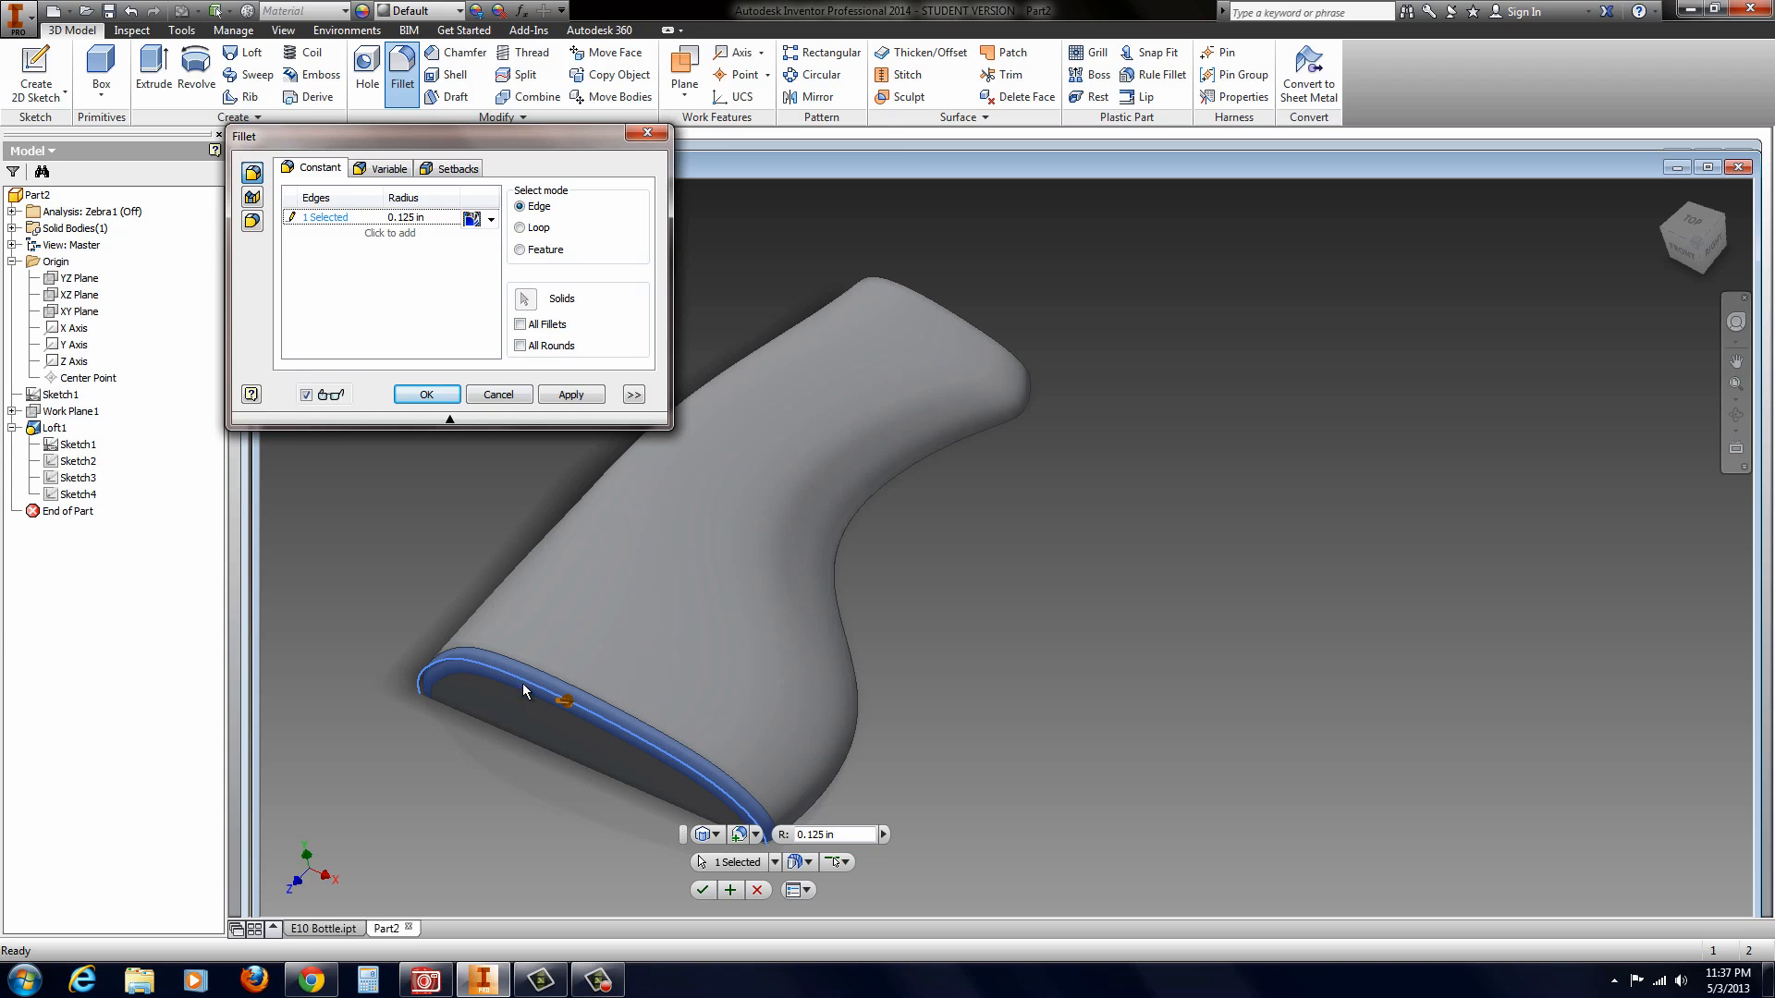
Step: Compare the Tangent and Smooth (G2) fillet types up close on the previewed edge, and create the fillet as Smooth (G2)
{"action": "scroll", "coordinate": [523, 684], "scroll_direction": "up", "scroll_amount": 4}
{"action": "scroll", "coordinate": [534, 580], "scroll_direction": "down", "scroll_amount": 2}
{"action": "scroll", "coordinate": [377, 603], "scroll_direction": "up", "scroll_amount": 2}
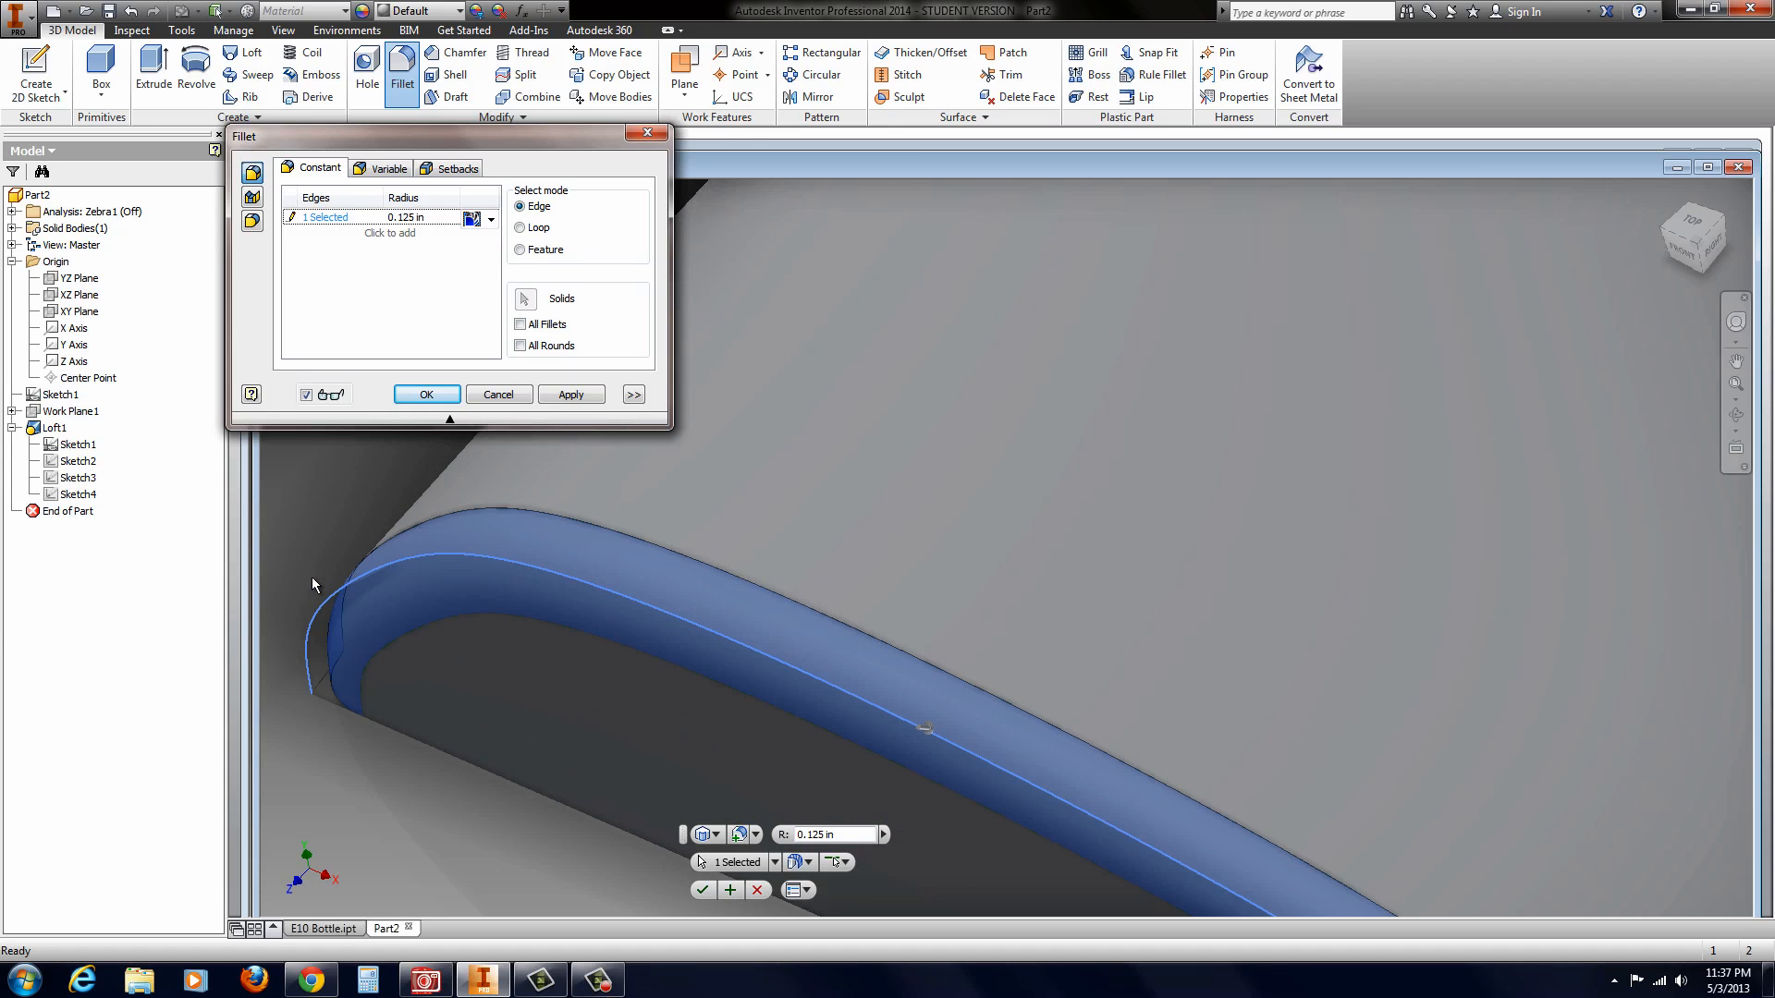
{"action": "left_click", "coordinate": [491, 219]}
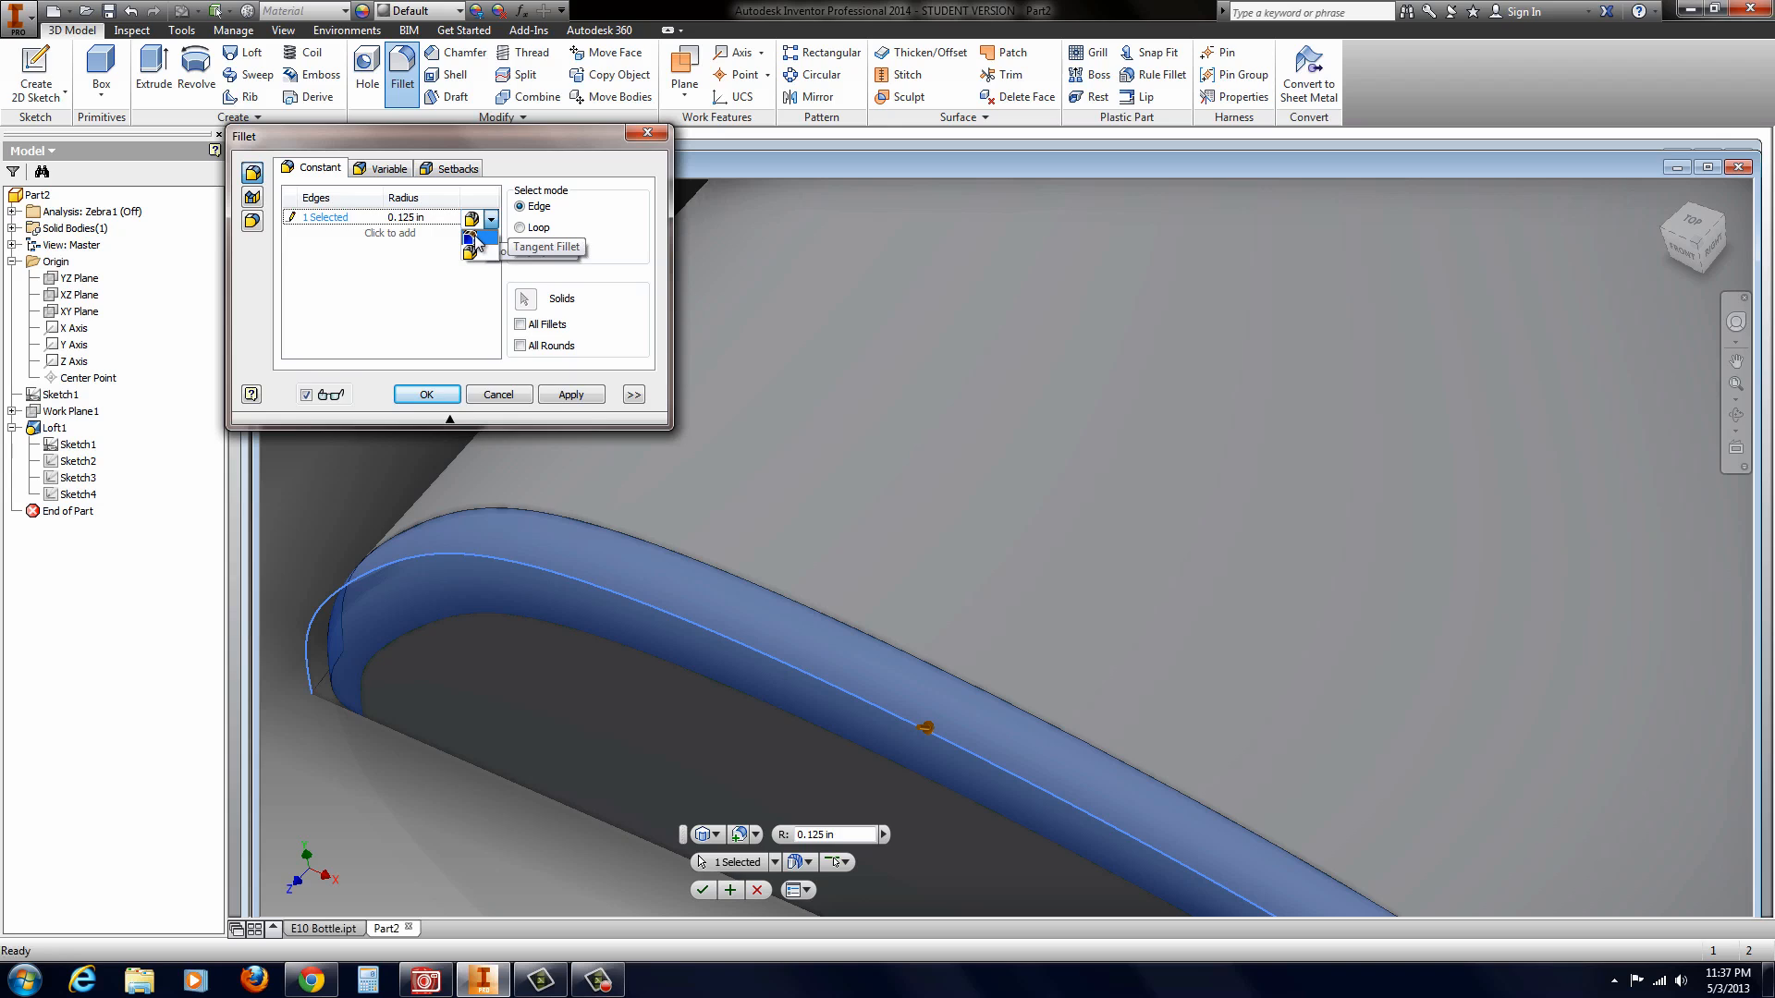
{"action": "left_click", "coordinate": [474, 238]}
{"action": "left_click", "coordinate": [493, 220]}
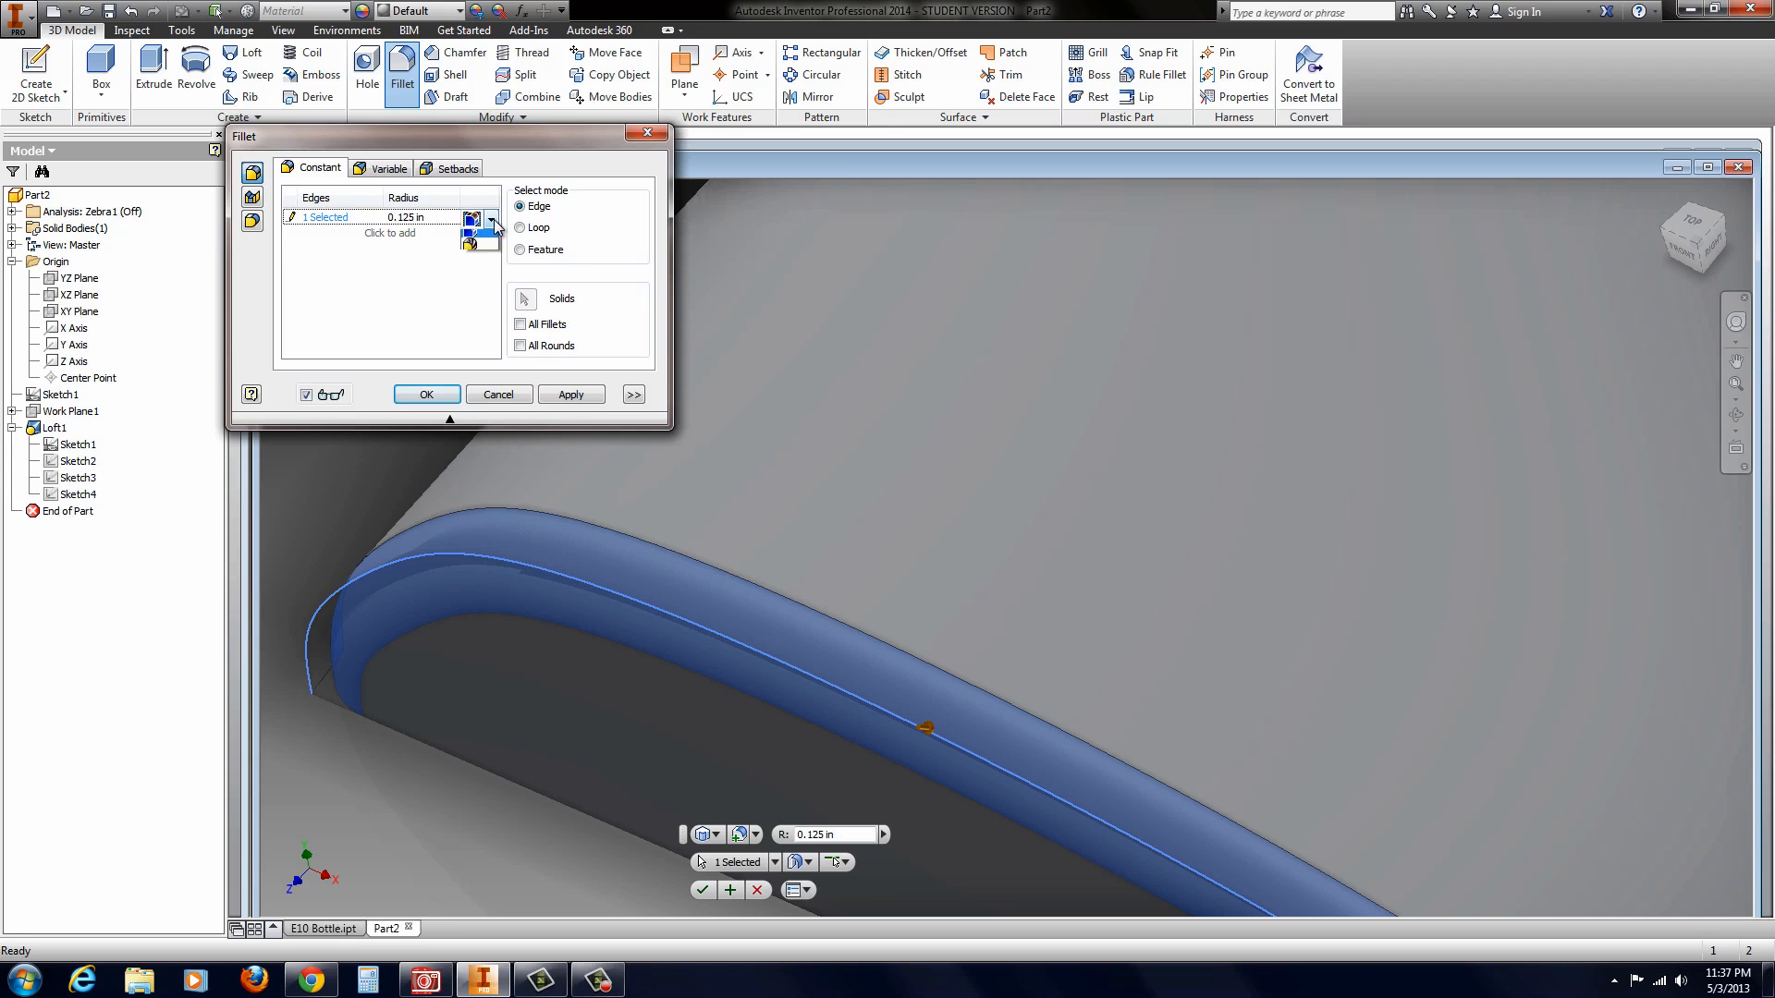
{"action": "left_click", "coordinate": [474, 246]}
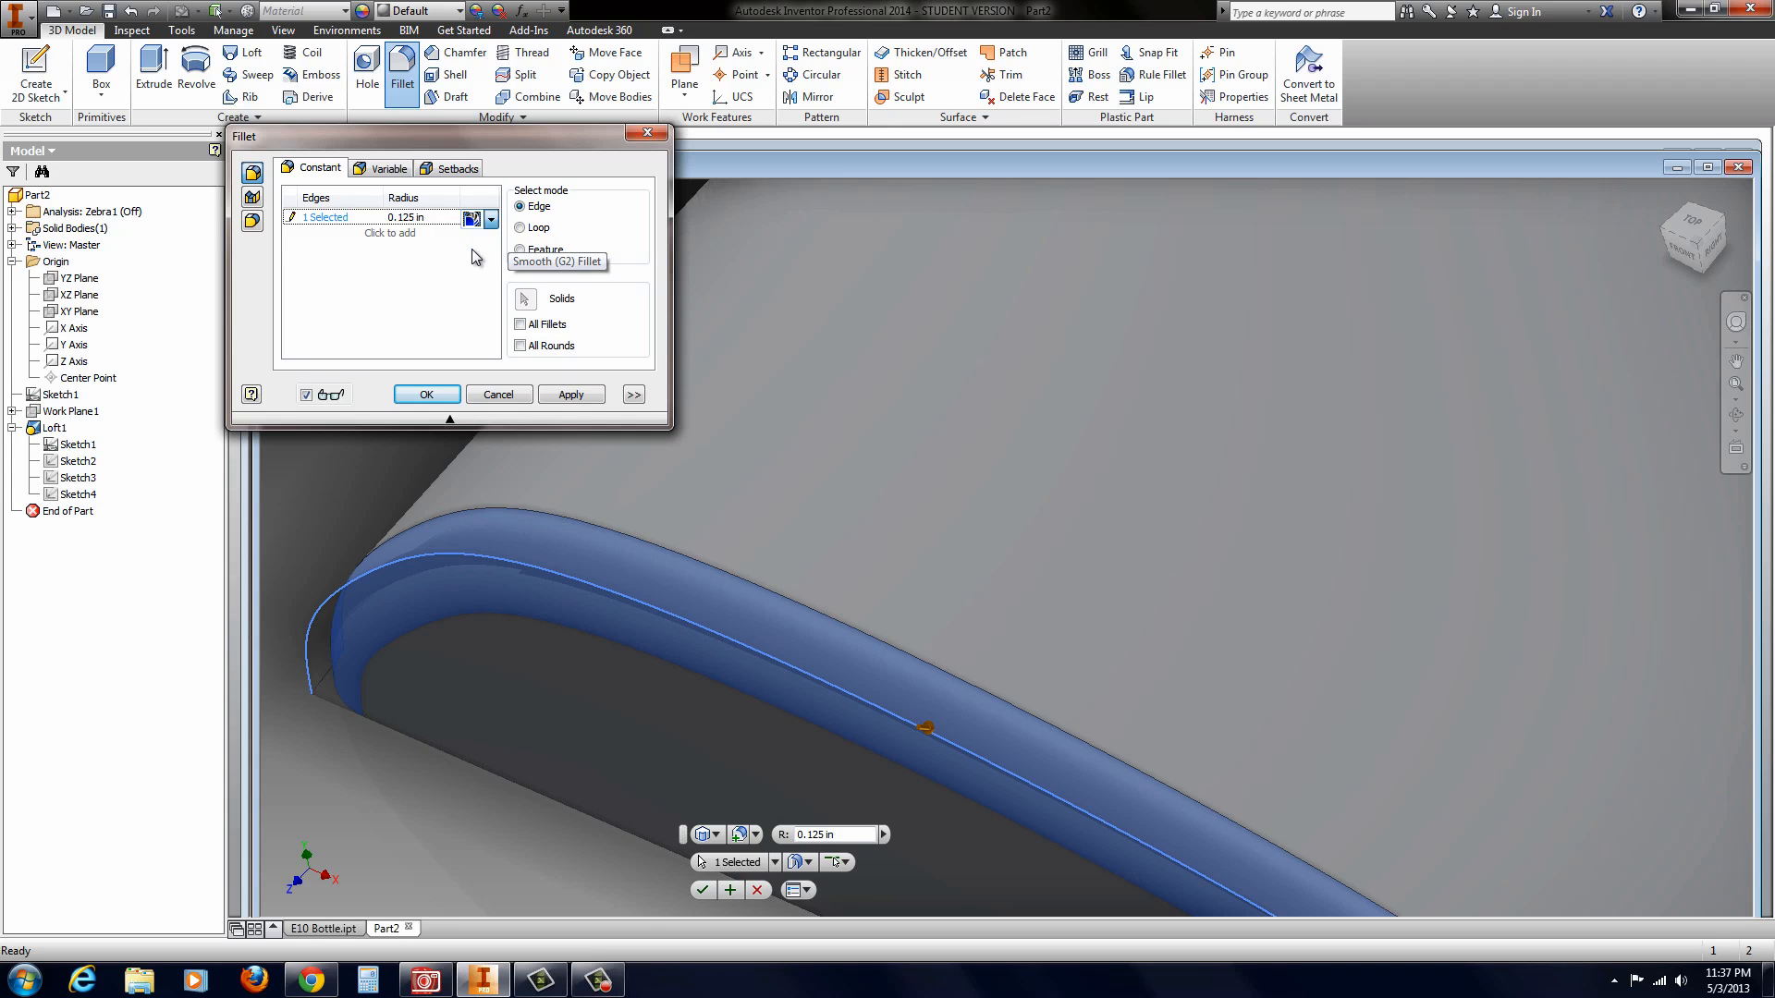
{"action": "left_click", "coordinate": [428, 395]}
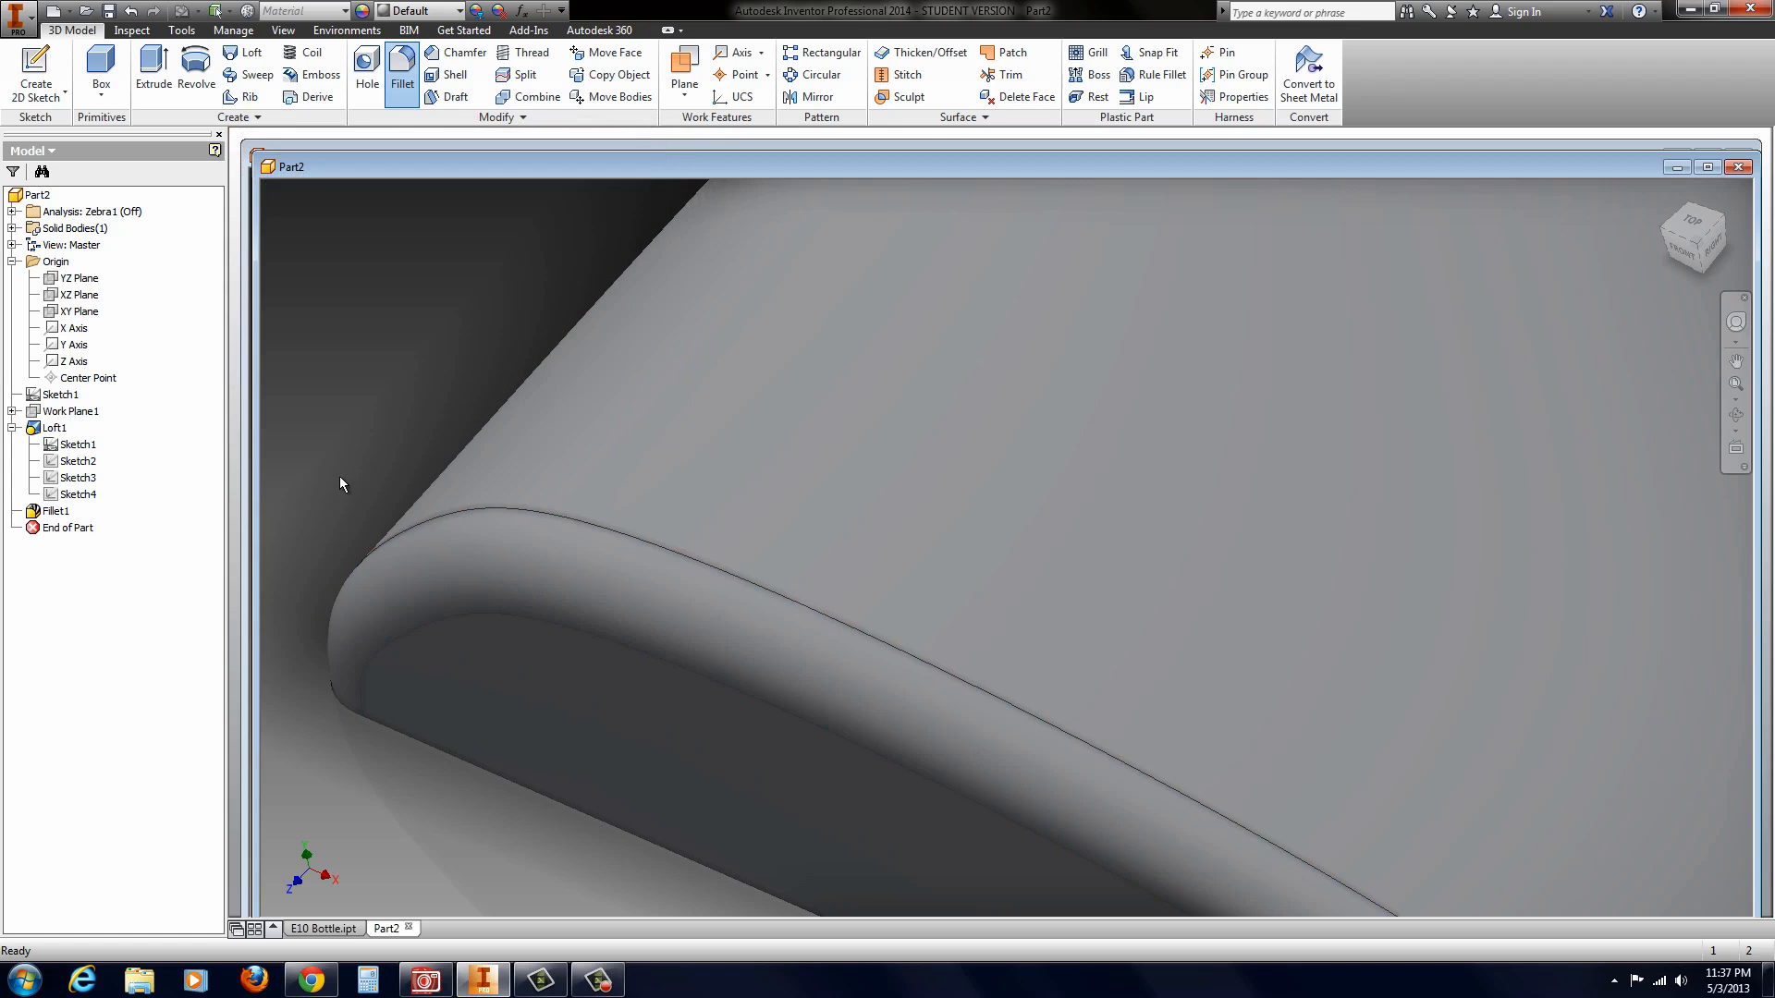
Step: Chamfer the curved edge of the body's narrow end with a distance of 0.05 in
{"action": "scroll", "coordinate": [370, 485], "scroll_direction": "down", "scroll_amount": 5}
{"action": "middle_click_drag", "start_coordinate": [456, 519], "coordinate": [663, 281], "text": "shift"}
{"action": "scroll", "coordinate": [663, 281], "scroll_direction": "up", "scroll_amount": 3}
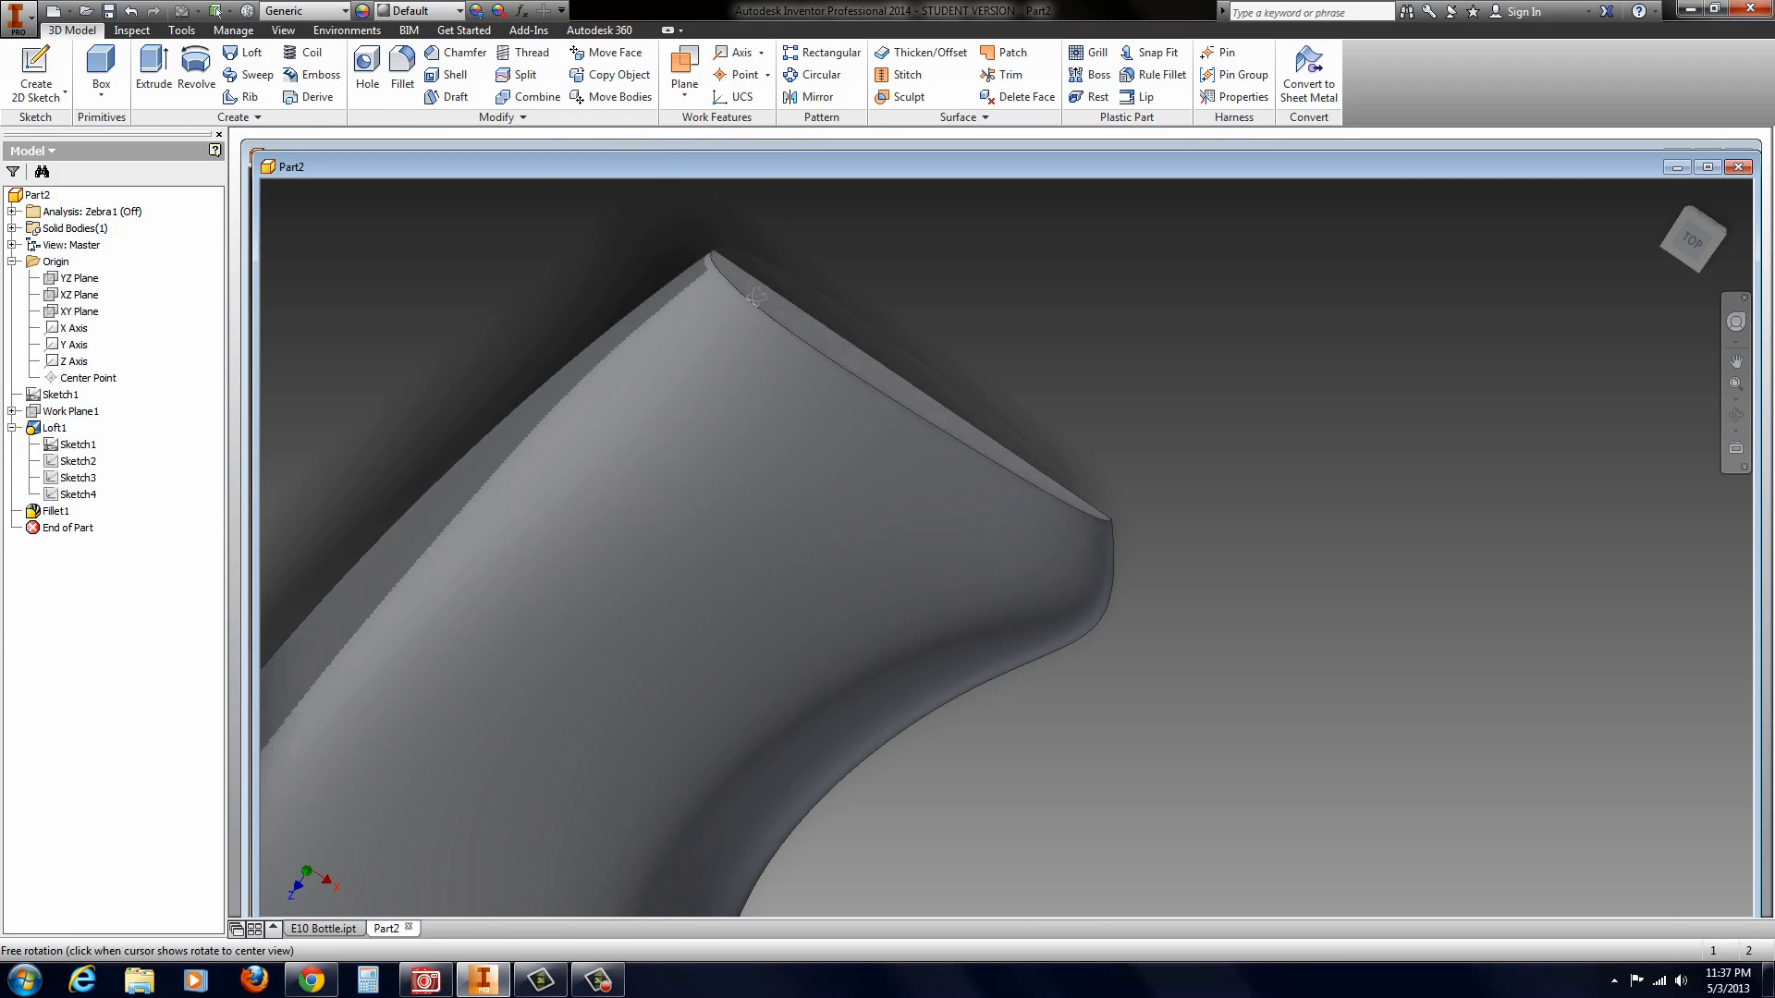
{"action": "scroll", "coordinate": [753, 241], "scroll_direction": "up", "scroll_amount": 2}
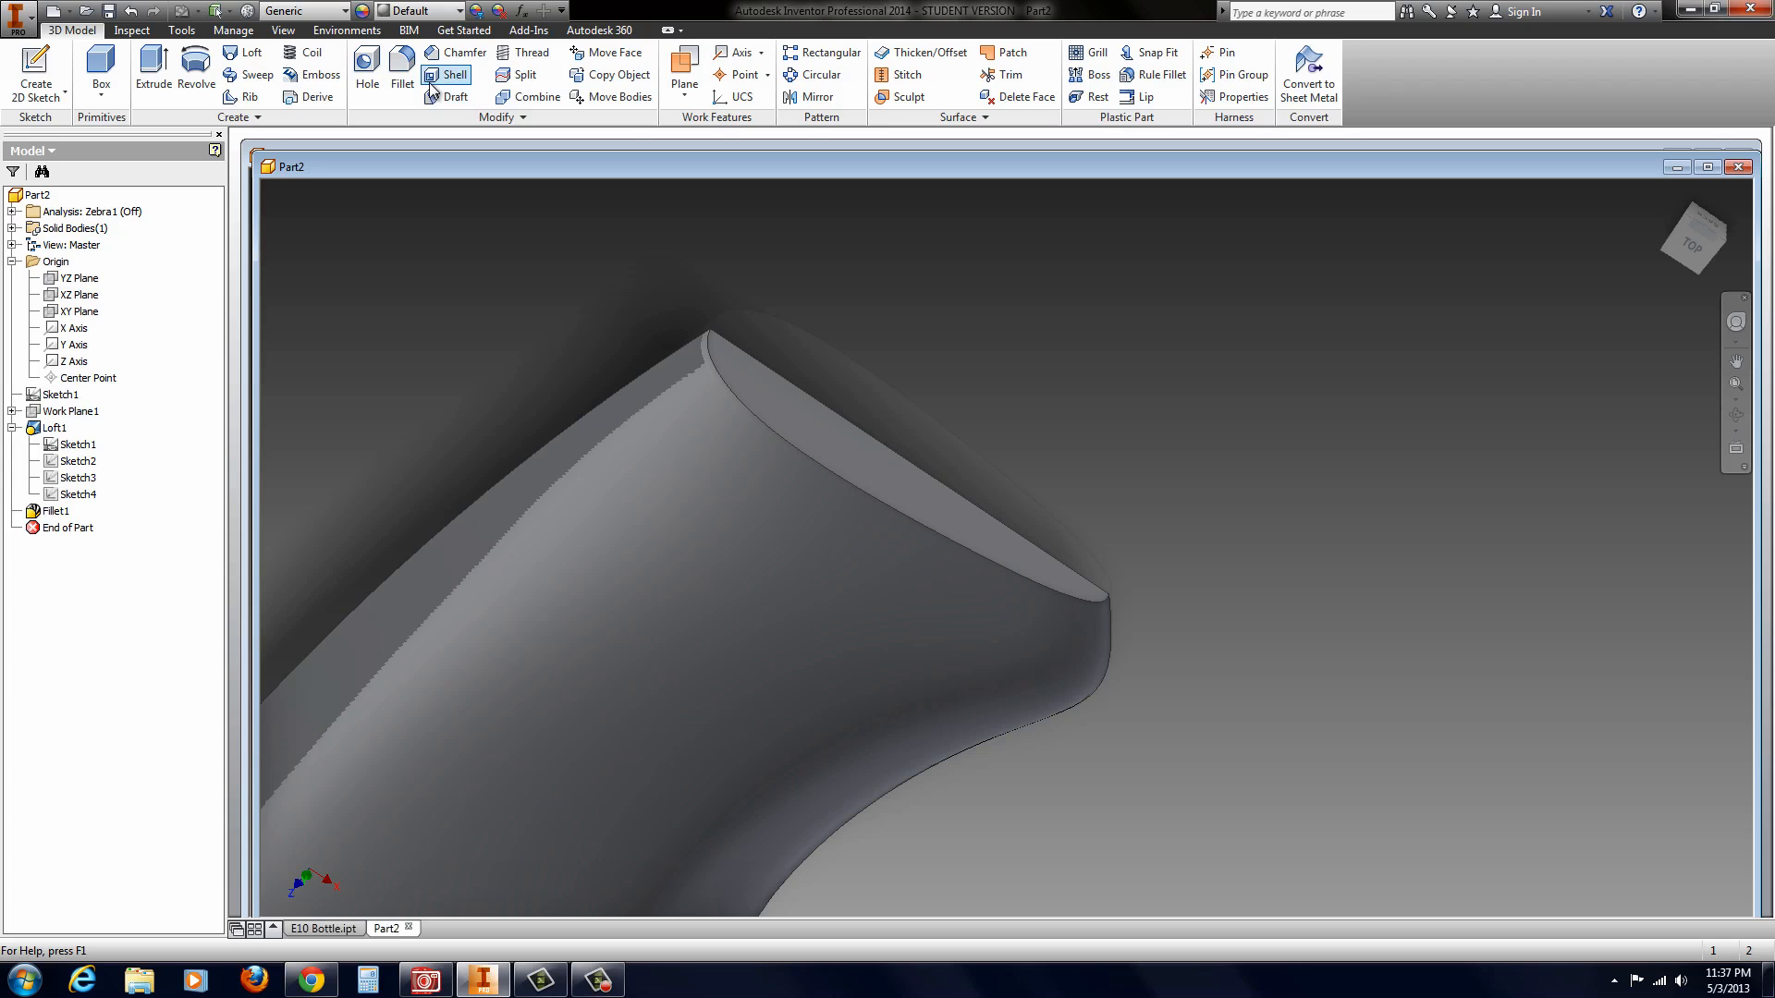
{"action": "left_click", "coordinate": [455, 53]}
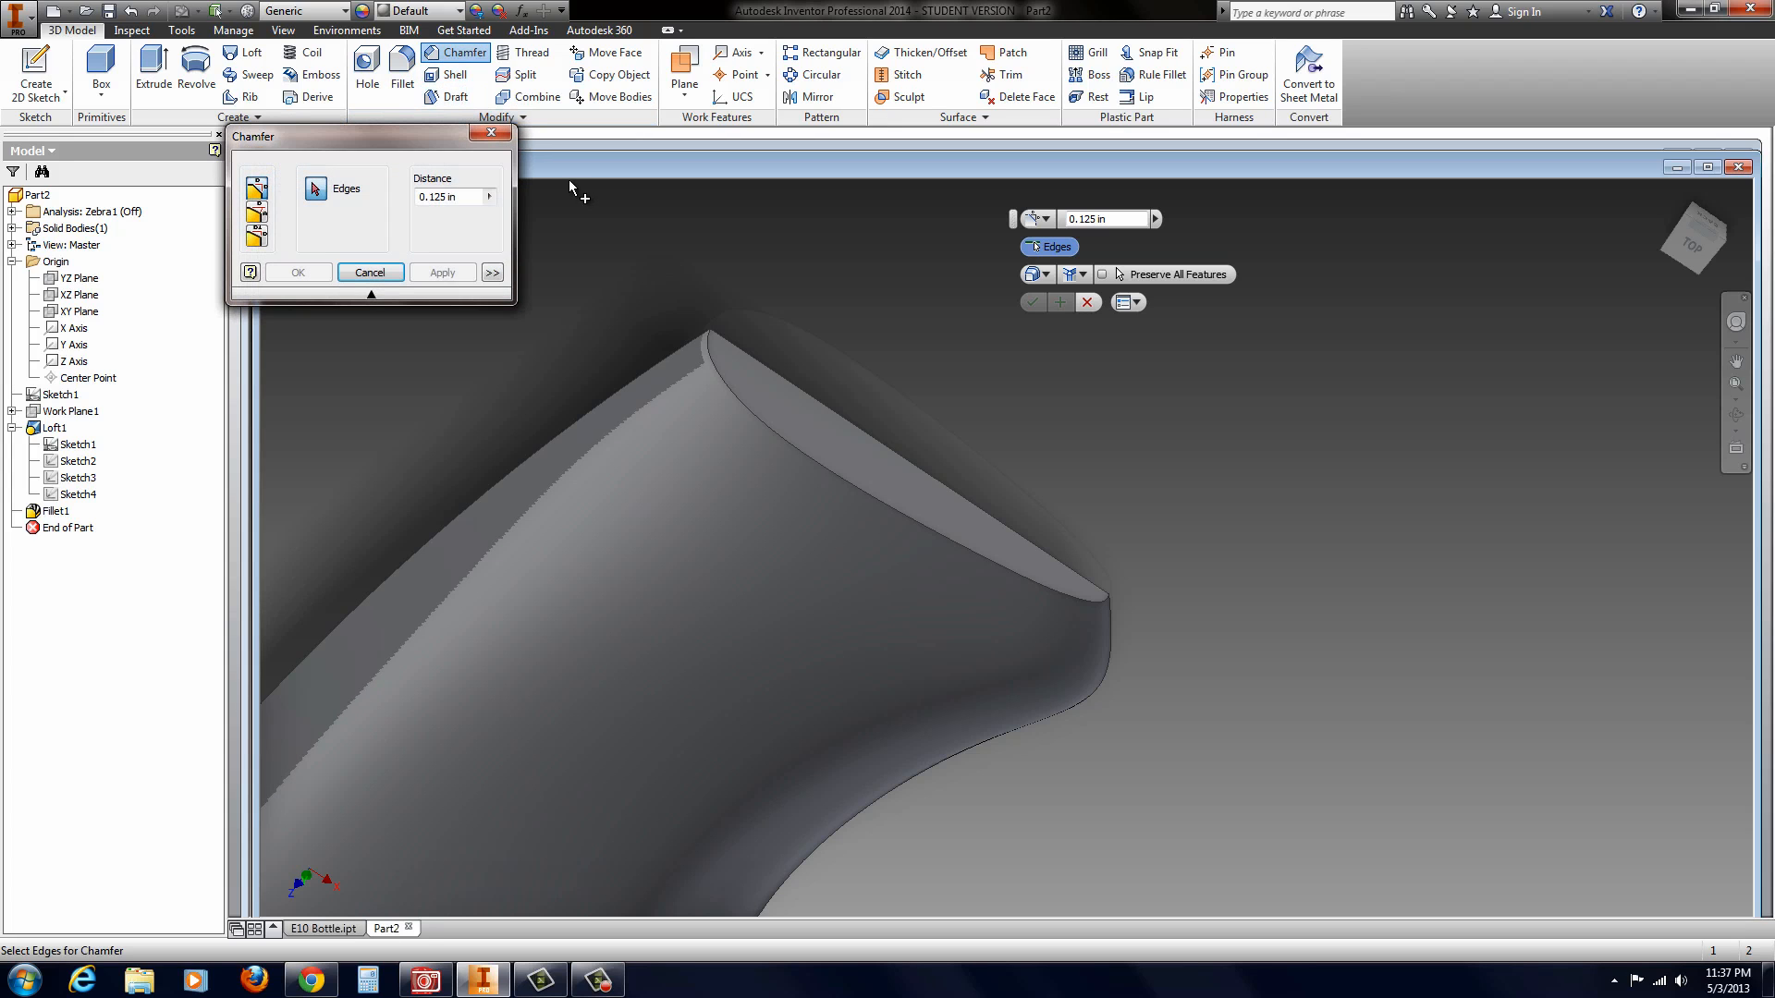
{"action": "left_click_drag", "start_coordinate": [429, 197], "coordinate": [439, 197]}
{"action": "type", "text": "0"}
{"action": "left_click", "coordinate": [755, 416]}
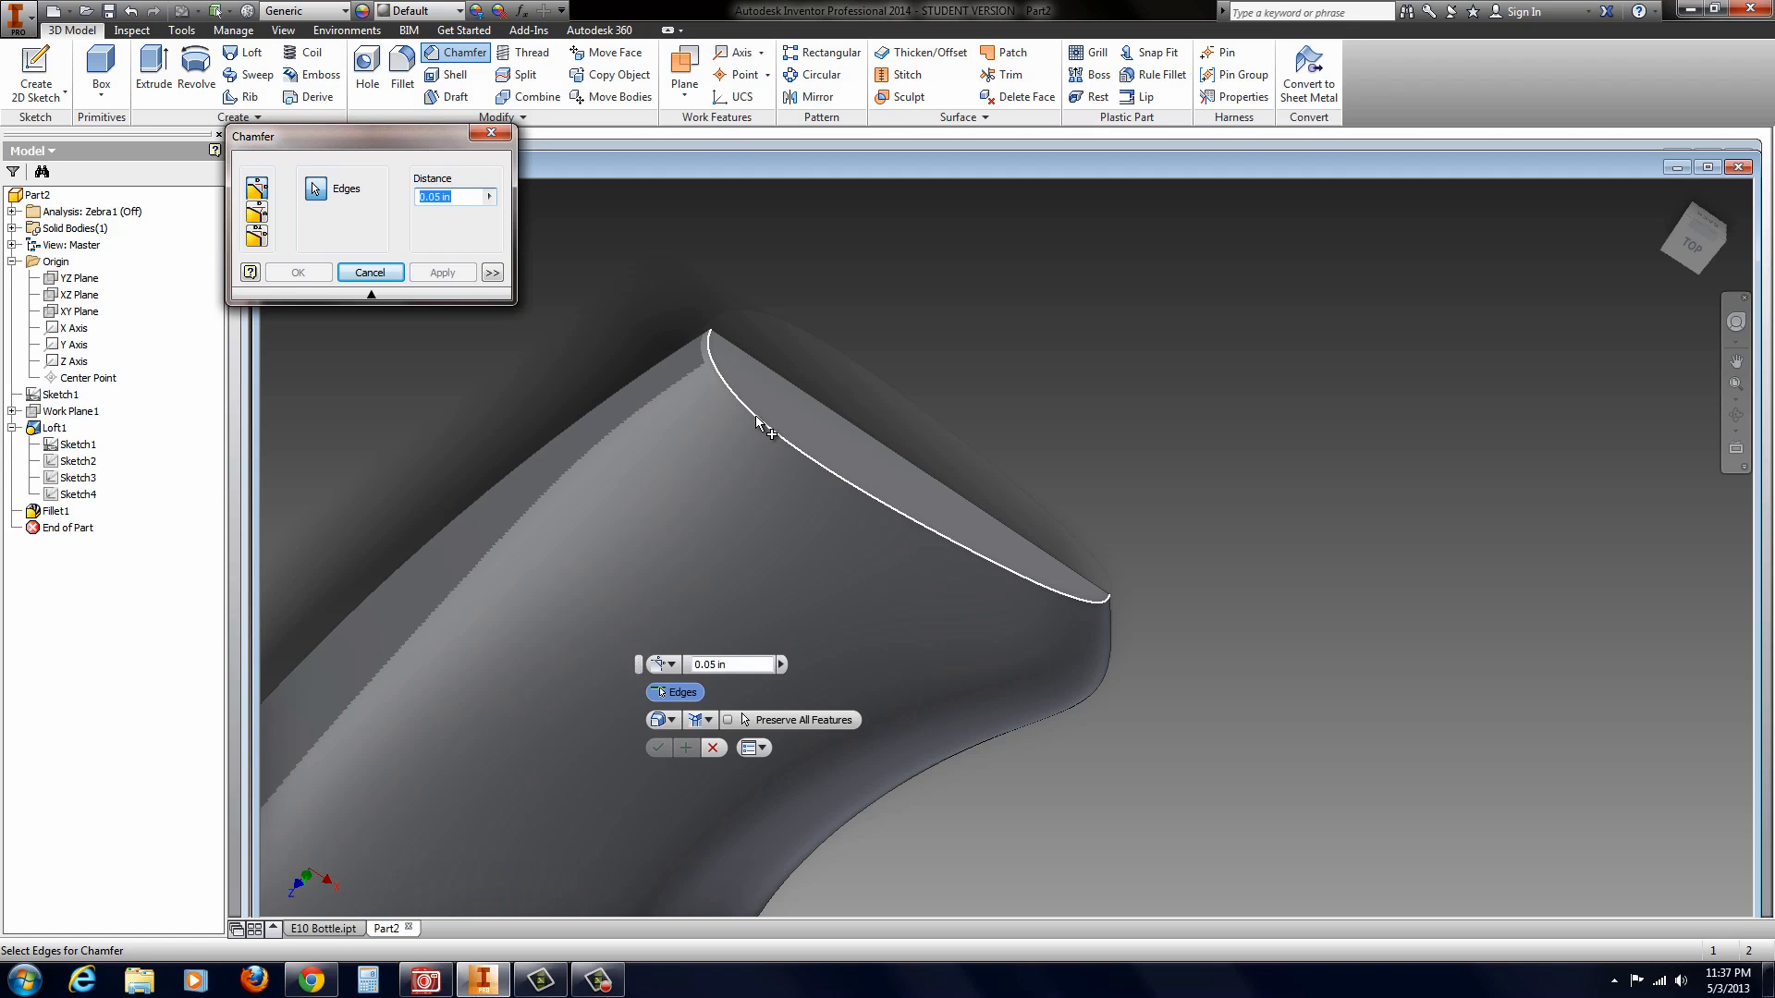
{"action": "left_click", "coordinate": [757, 416]}
{"action": "left_click", "coordinate": [437, 198]}
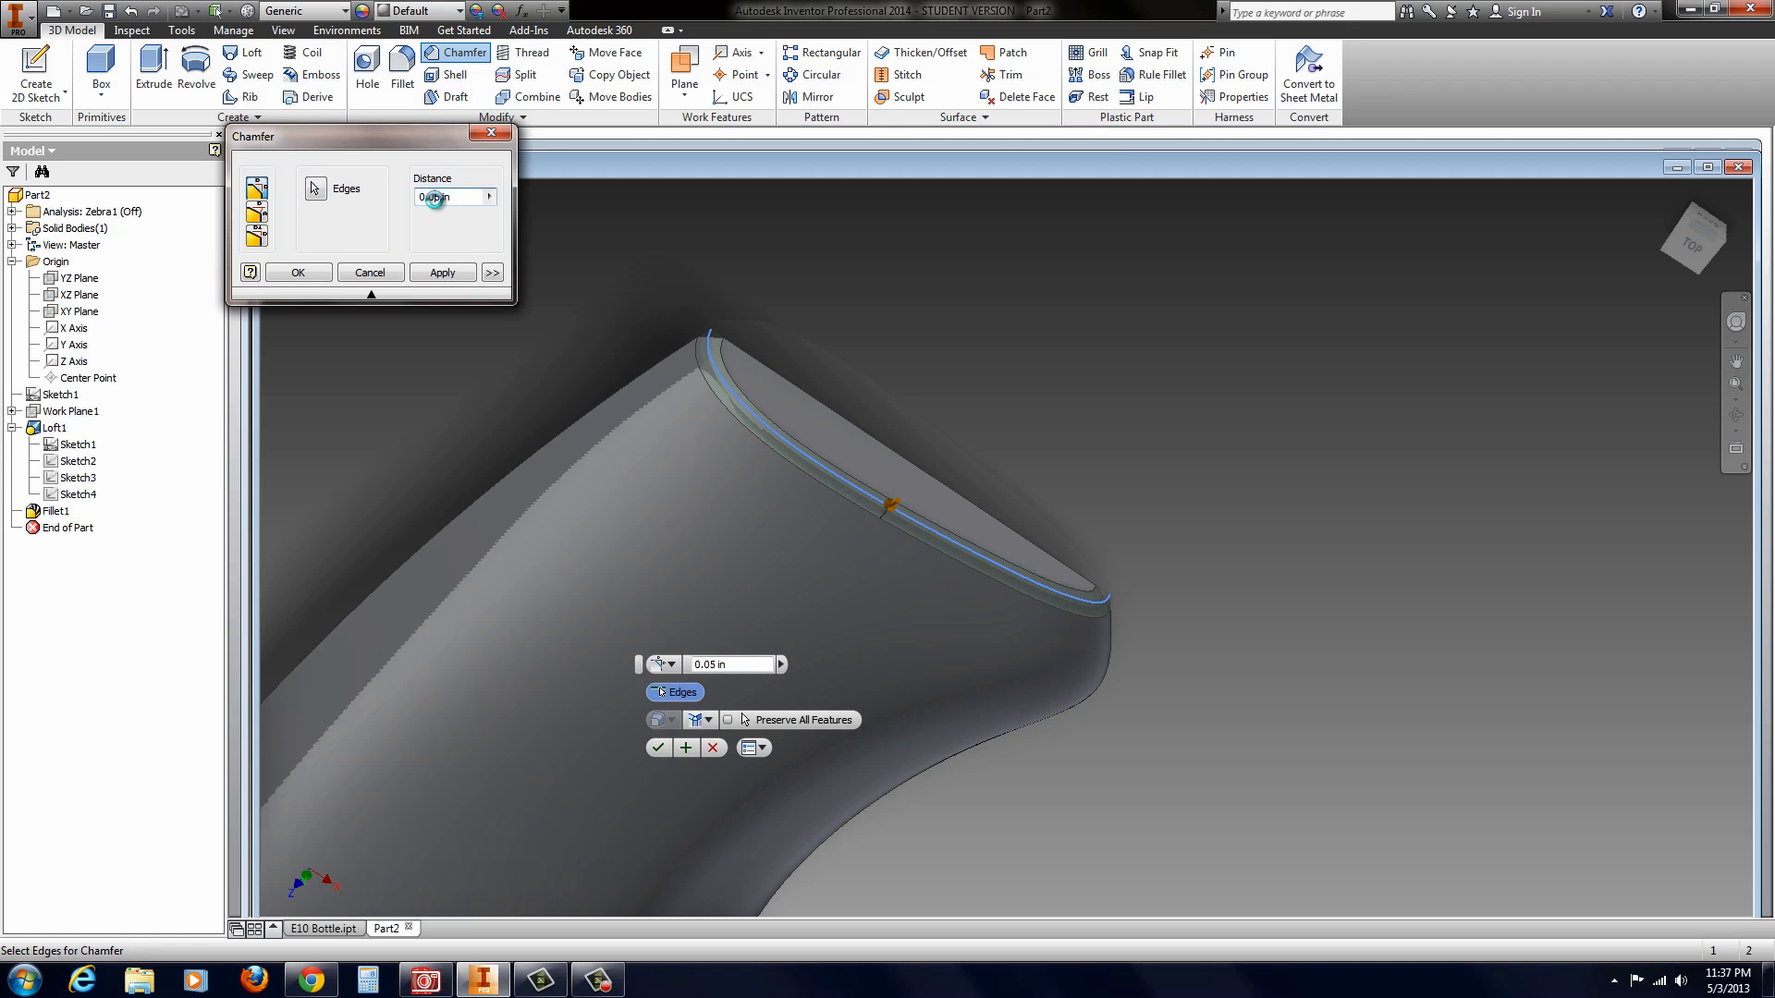
{"action": "left_click_drag", "start_coordinate": [434, 197], "coordinate": [439, 199]}
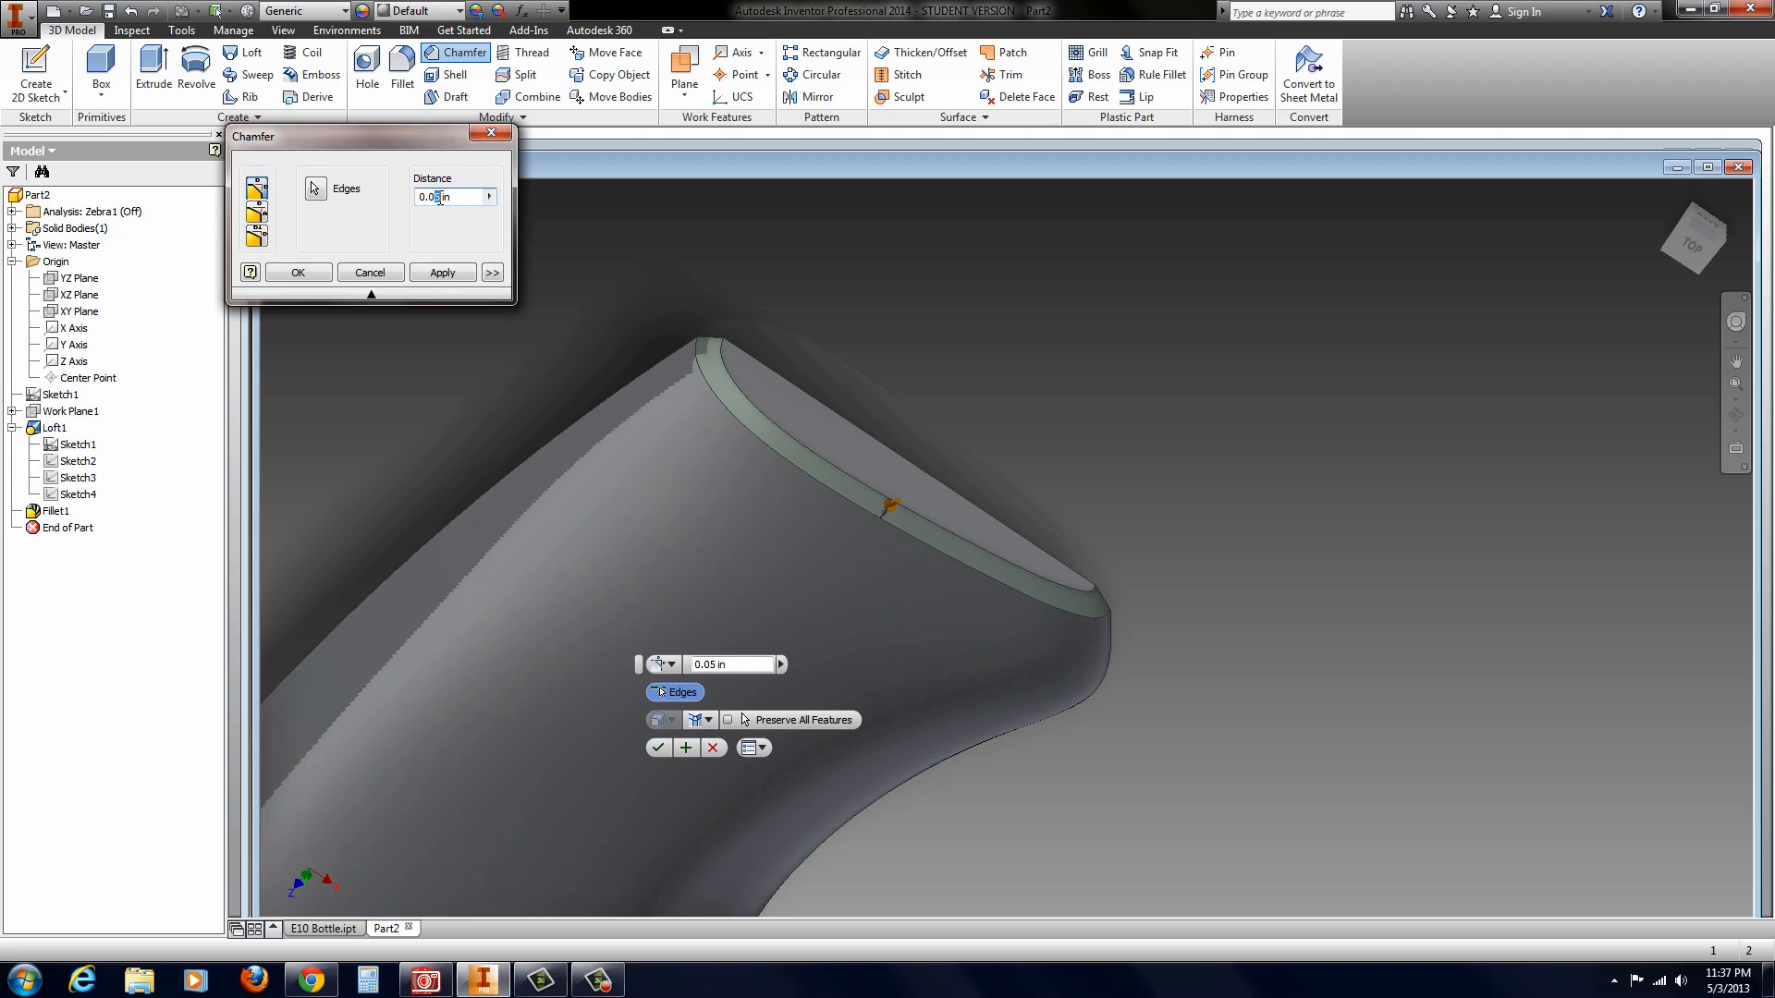
{"action": "left_click", "coordinate": [297, 272]}
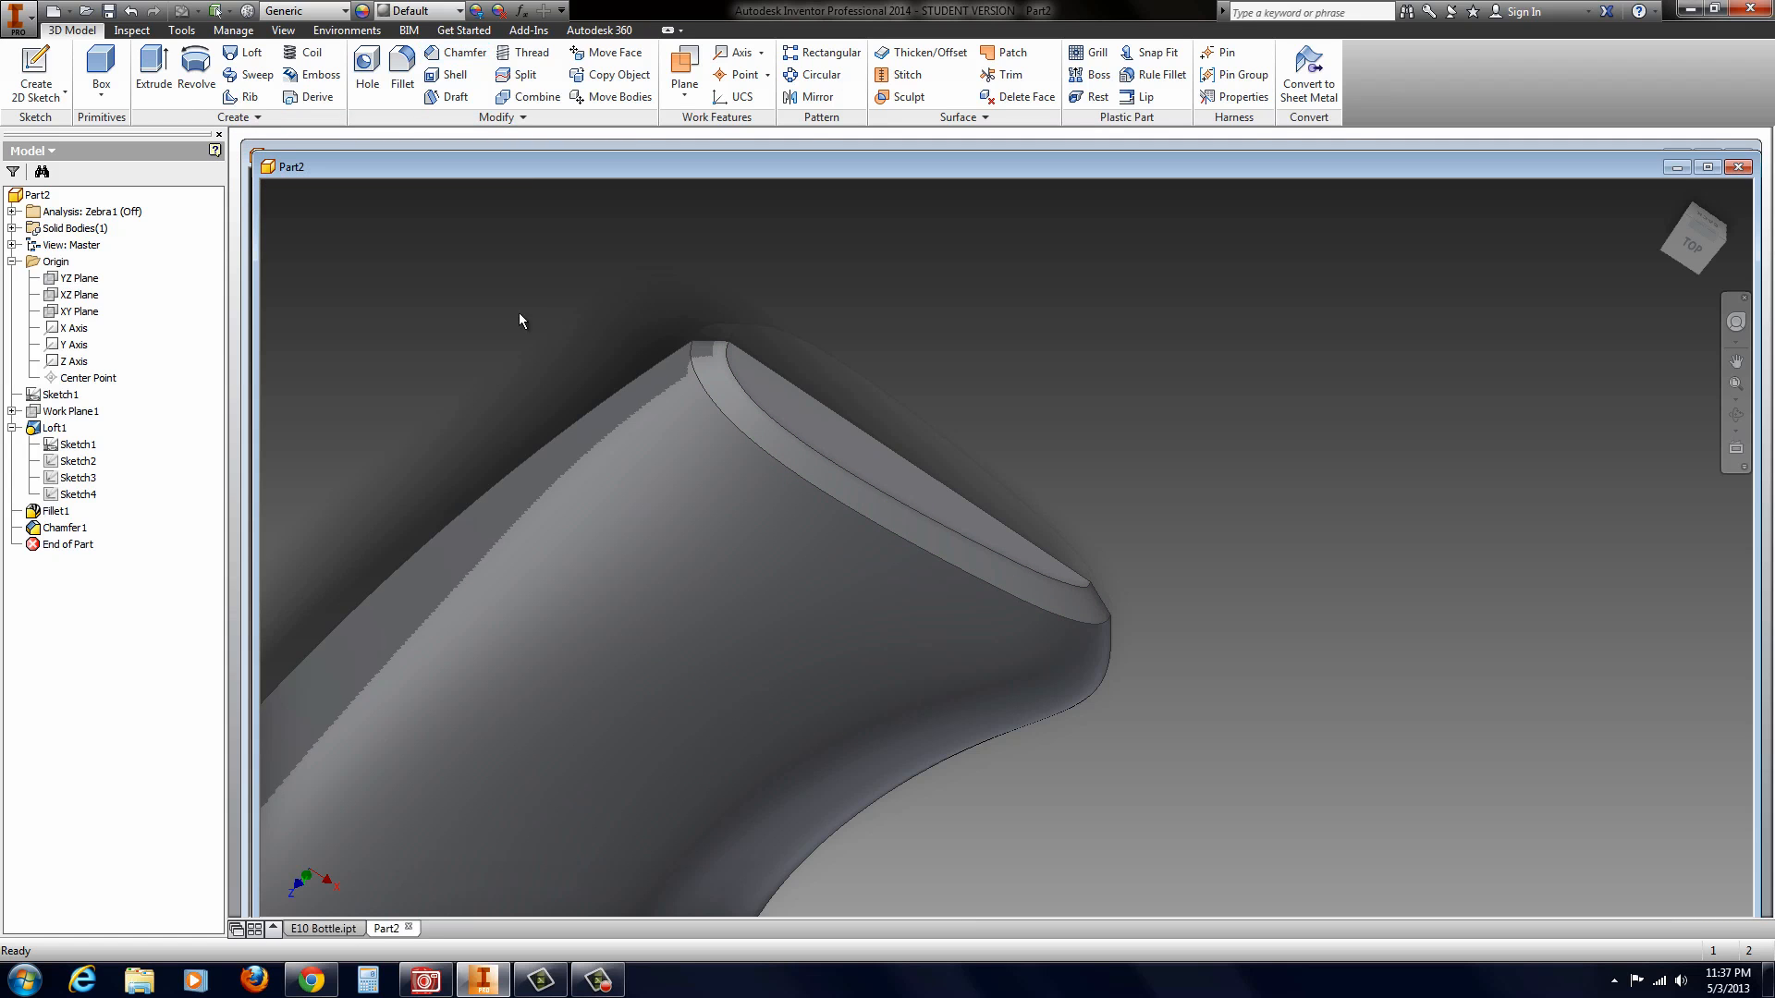
Step: Mirror the entire solid across its flat lengthwise face, keeping the original half
{"action": "middle_click_drag", "start_coordinate": [619, 470], "coordinate": [627, 508], "text": "shift"}
{"action": "scroll", "coordinate": [596, 582], "scroll_direction": "up", "scroll_amount": 3}
{"action": "scroll", "coordinate": [468, 657], "scroll_direction": "down", "scroll_amount": 4}
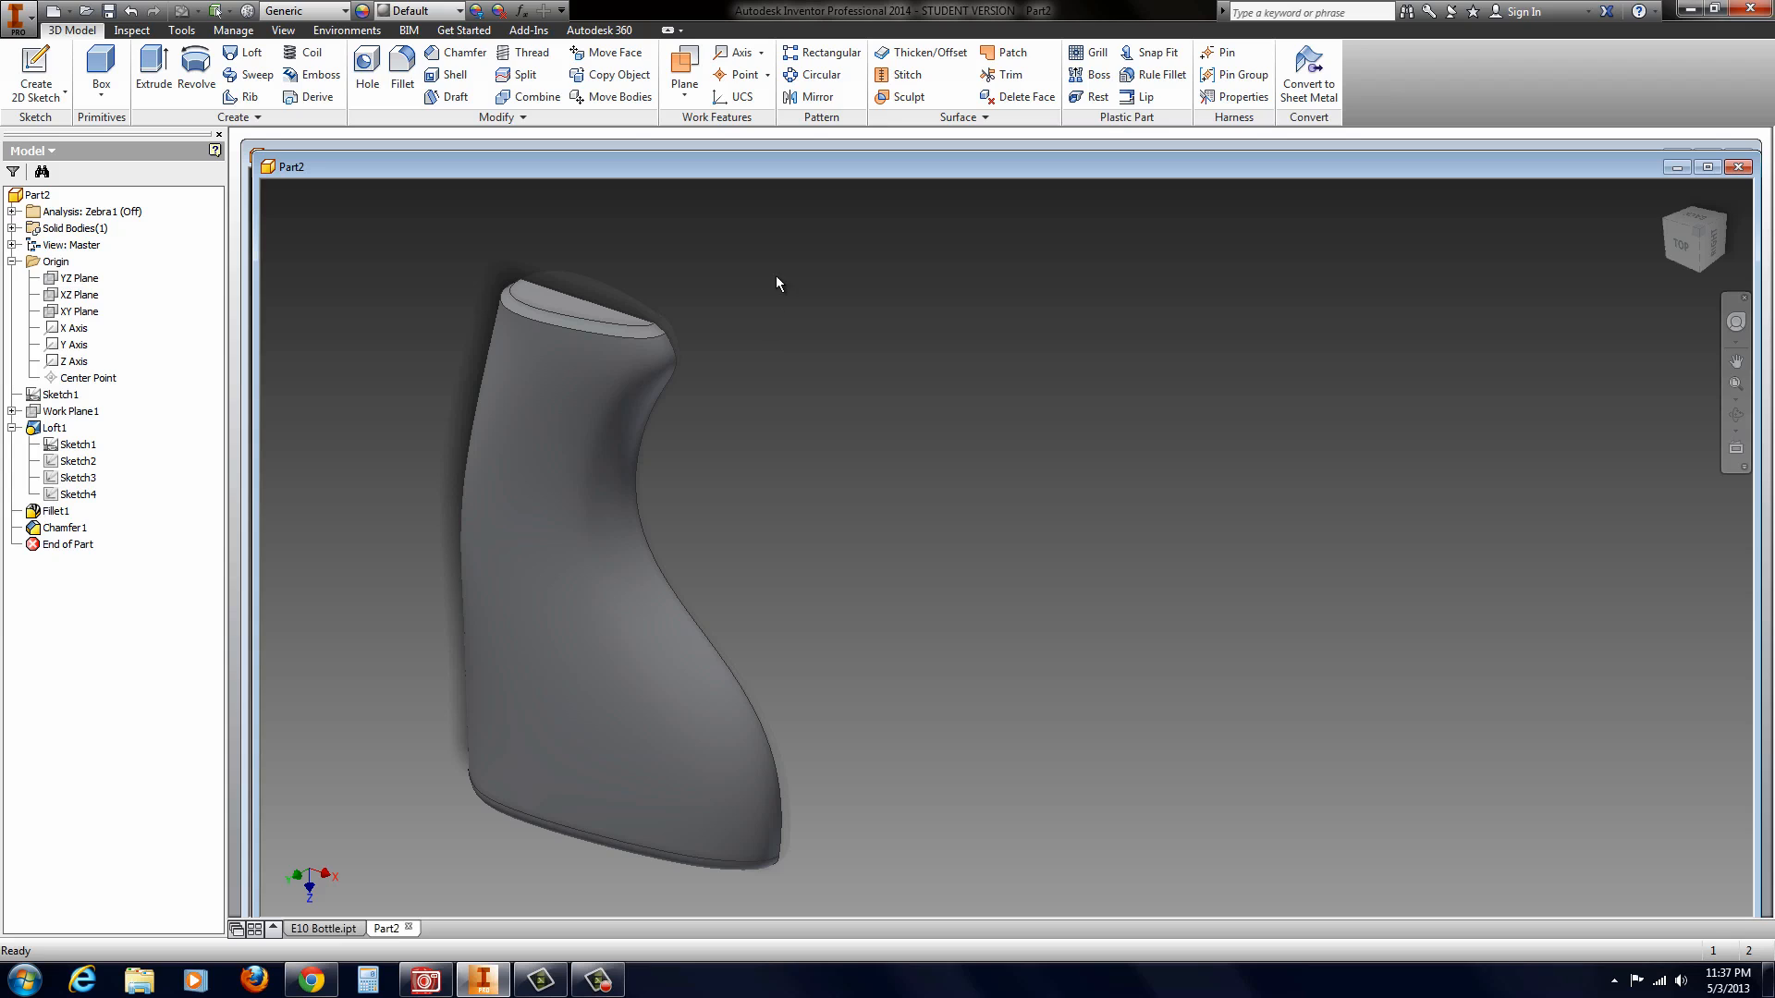
{"action": "left_click", "coordinate": [799, 97]}
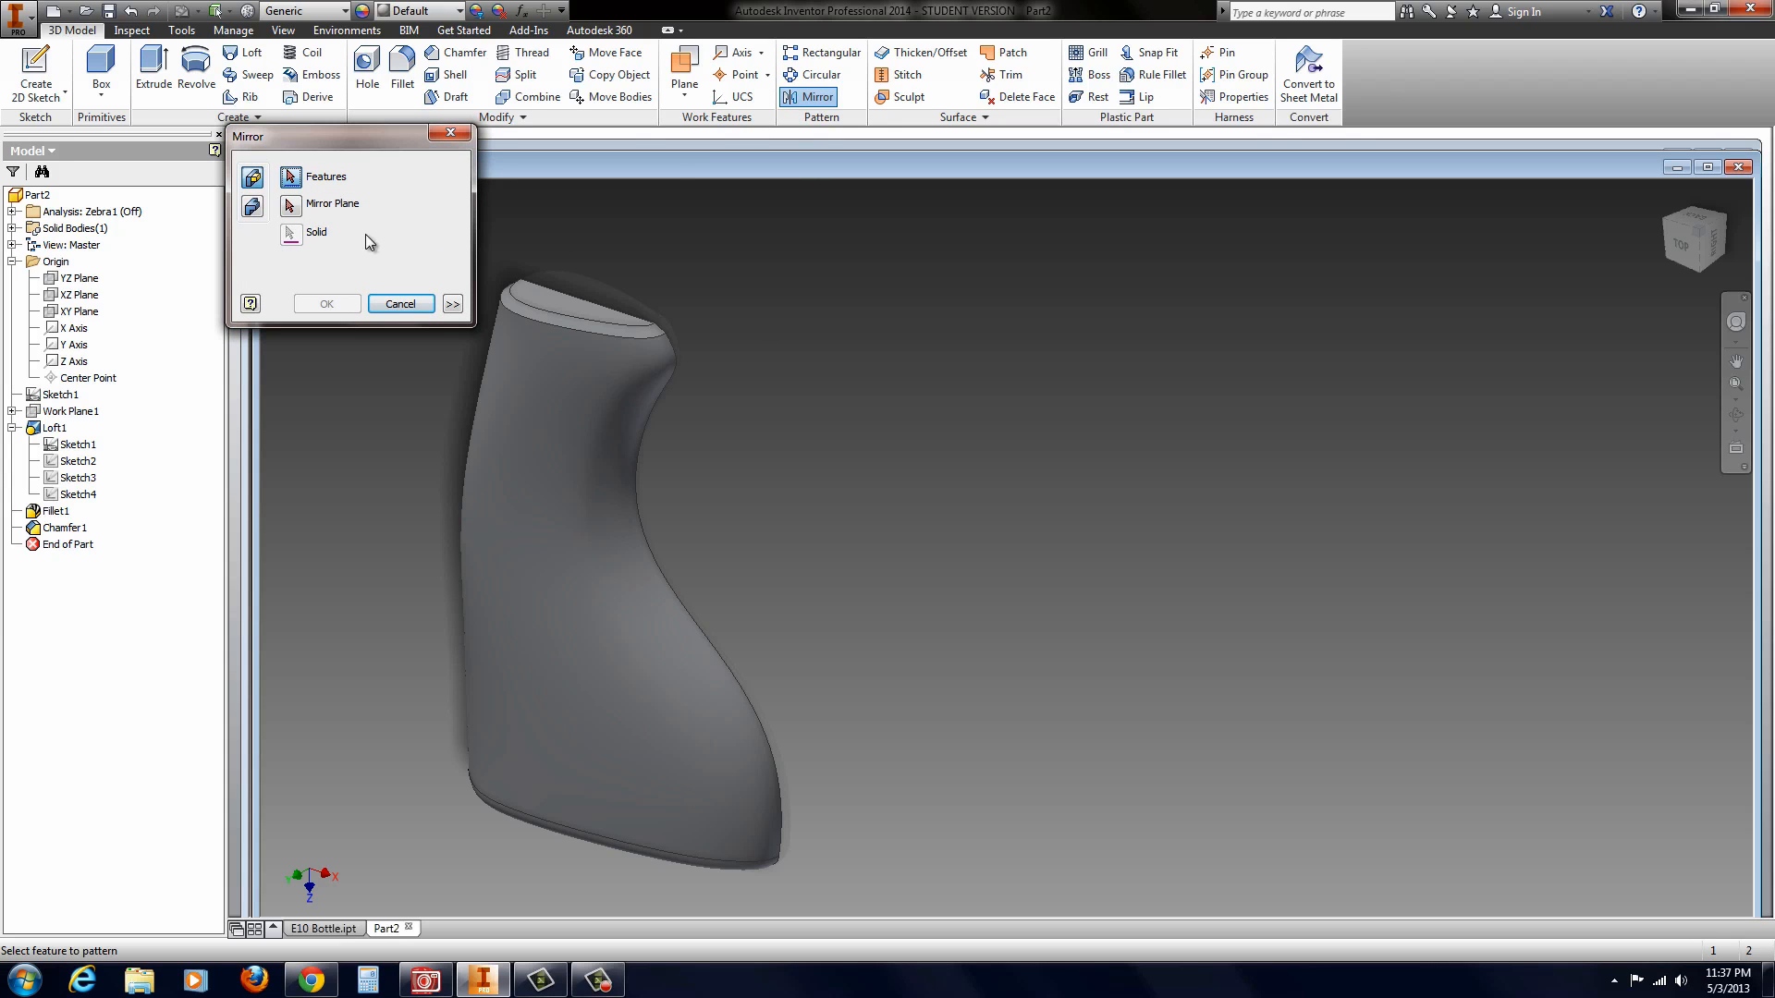
{"action": "left_click", "coordinate": [251, 207]}
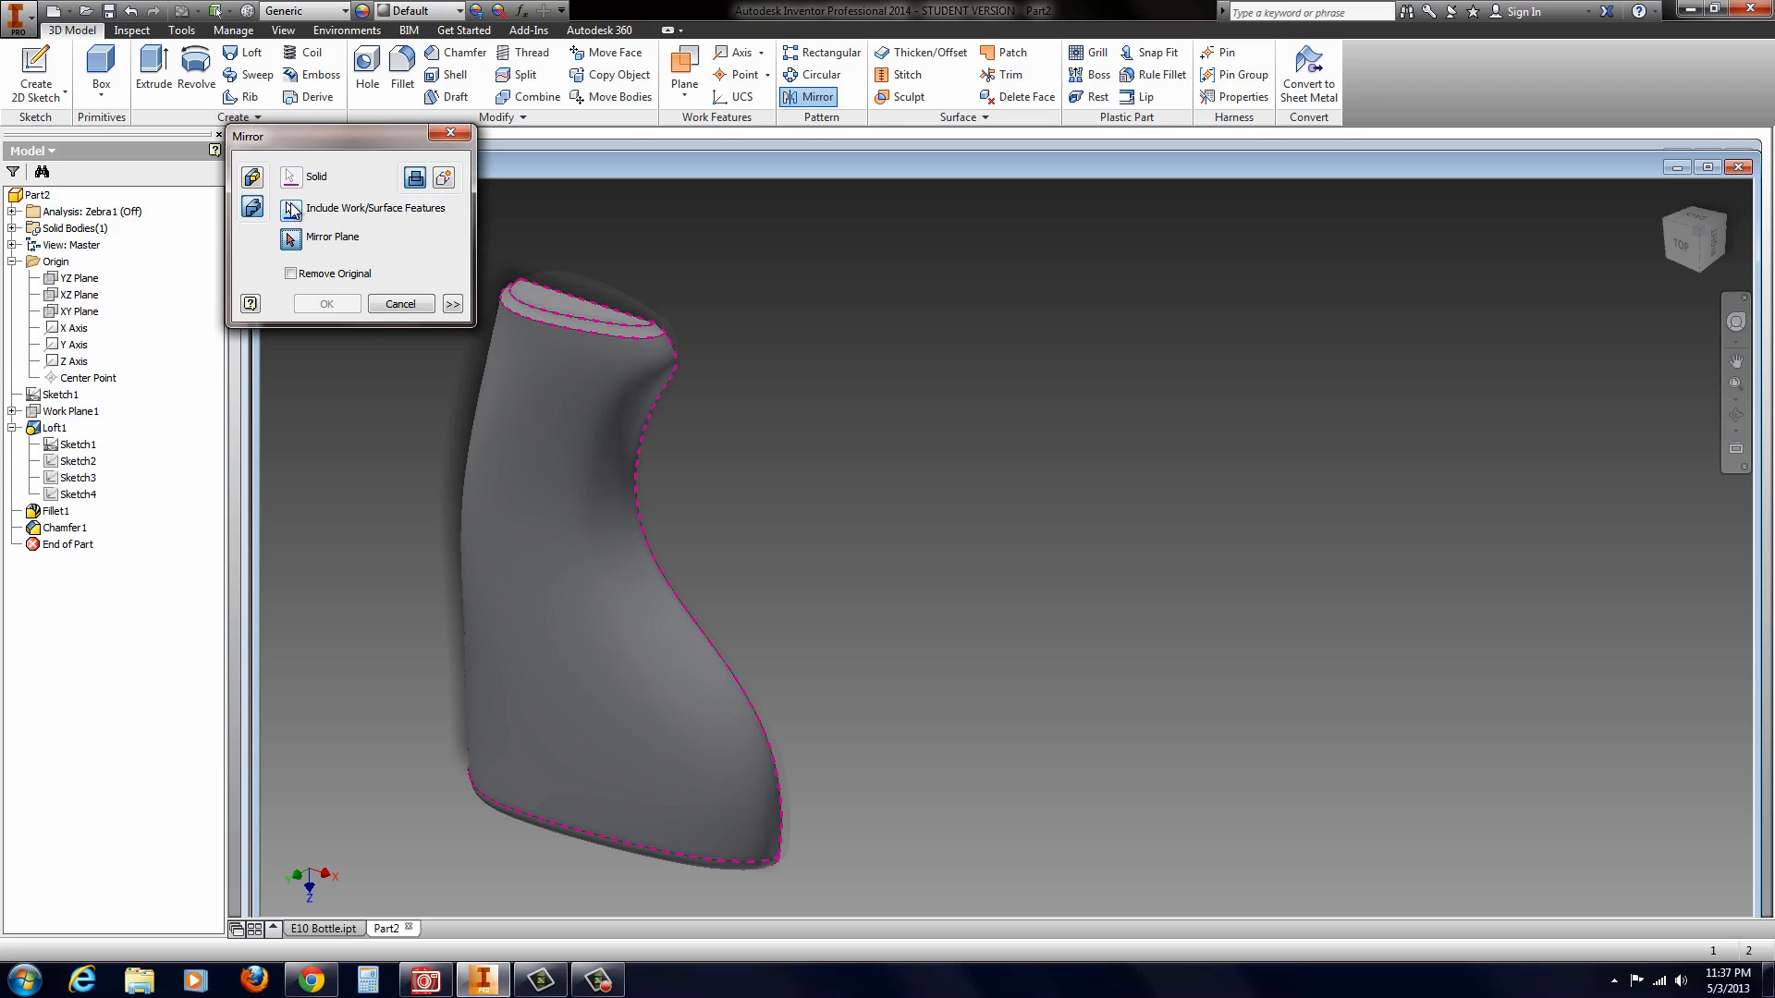
{"action": "middle_click_drag", "start_coordinate": [674, 507], "coordinate": [476, 537], "text": "shift"}
{"action": "left_click", "coordinate": [478, 532]}
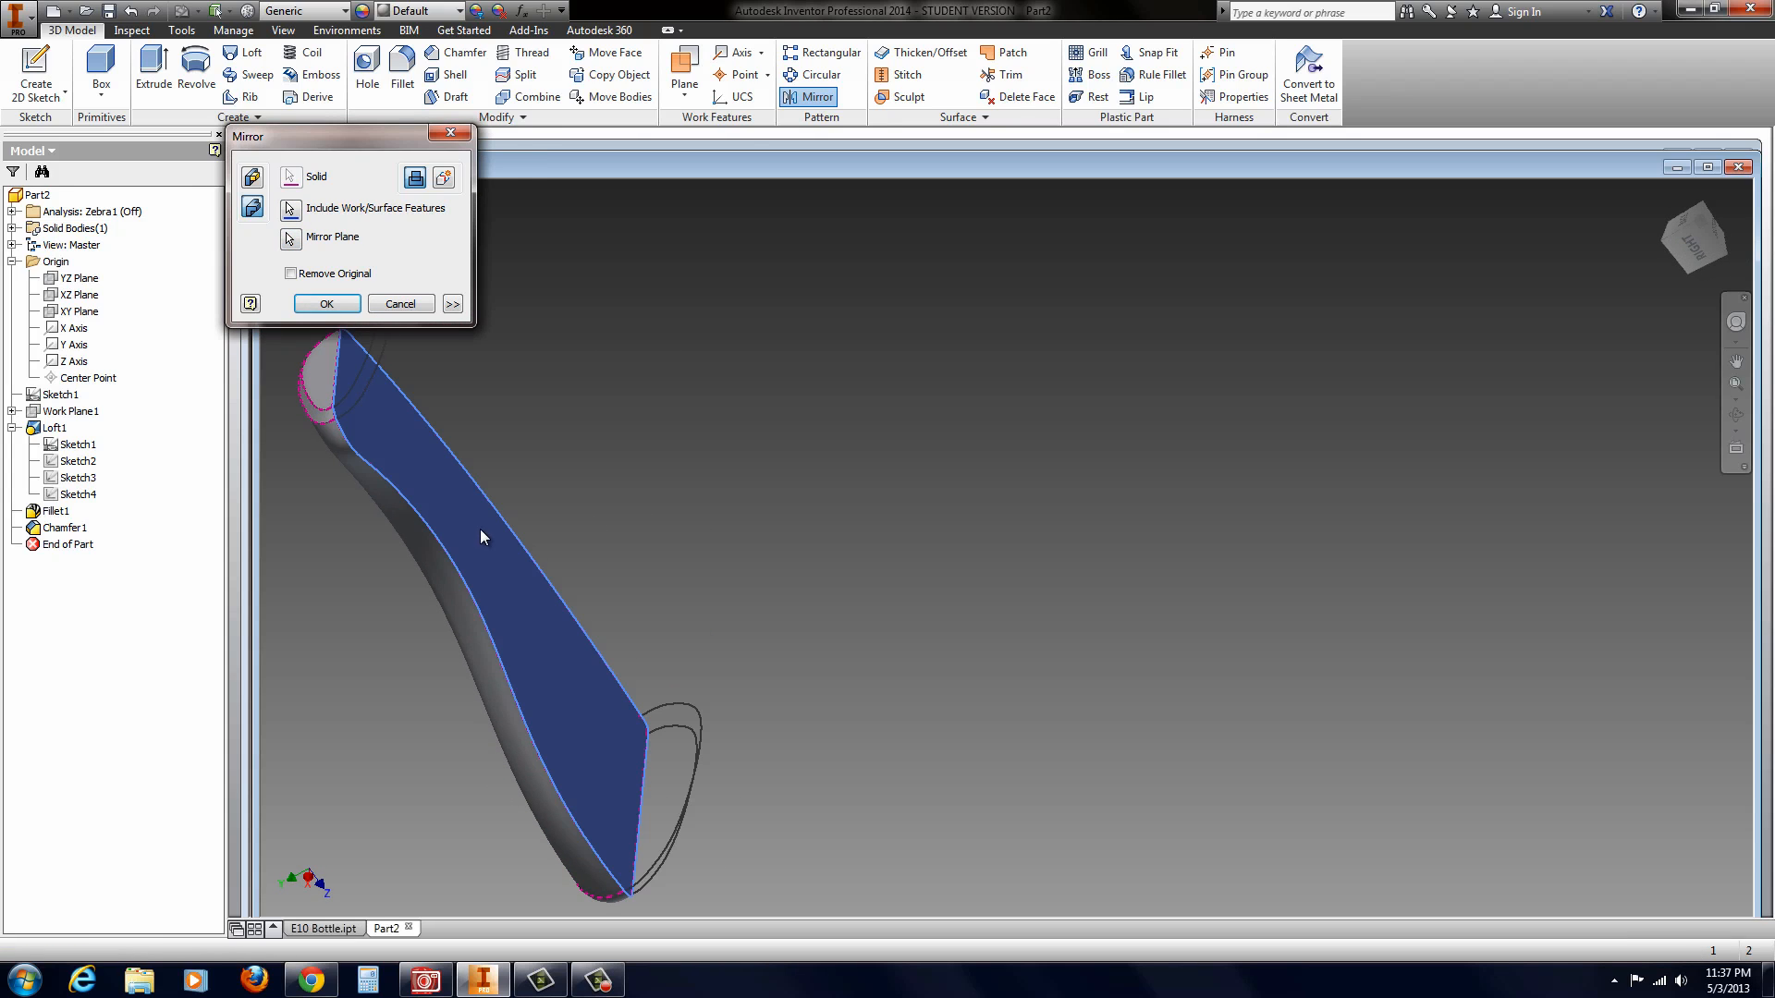
{"action": "left_click", "coordinate": [326, 305]}
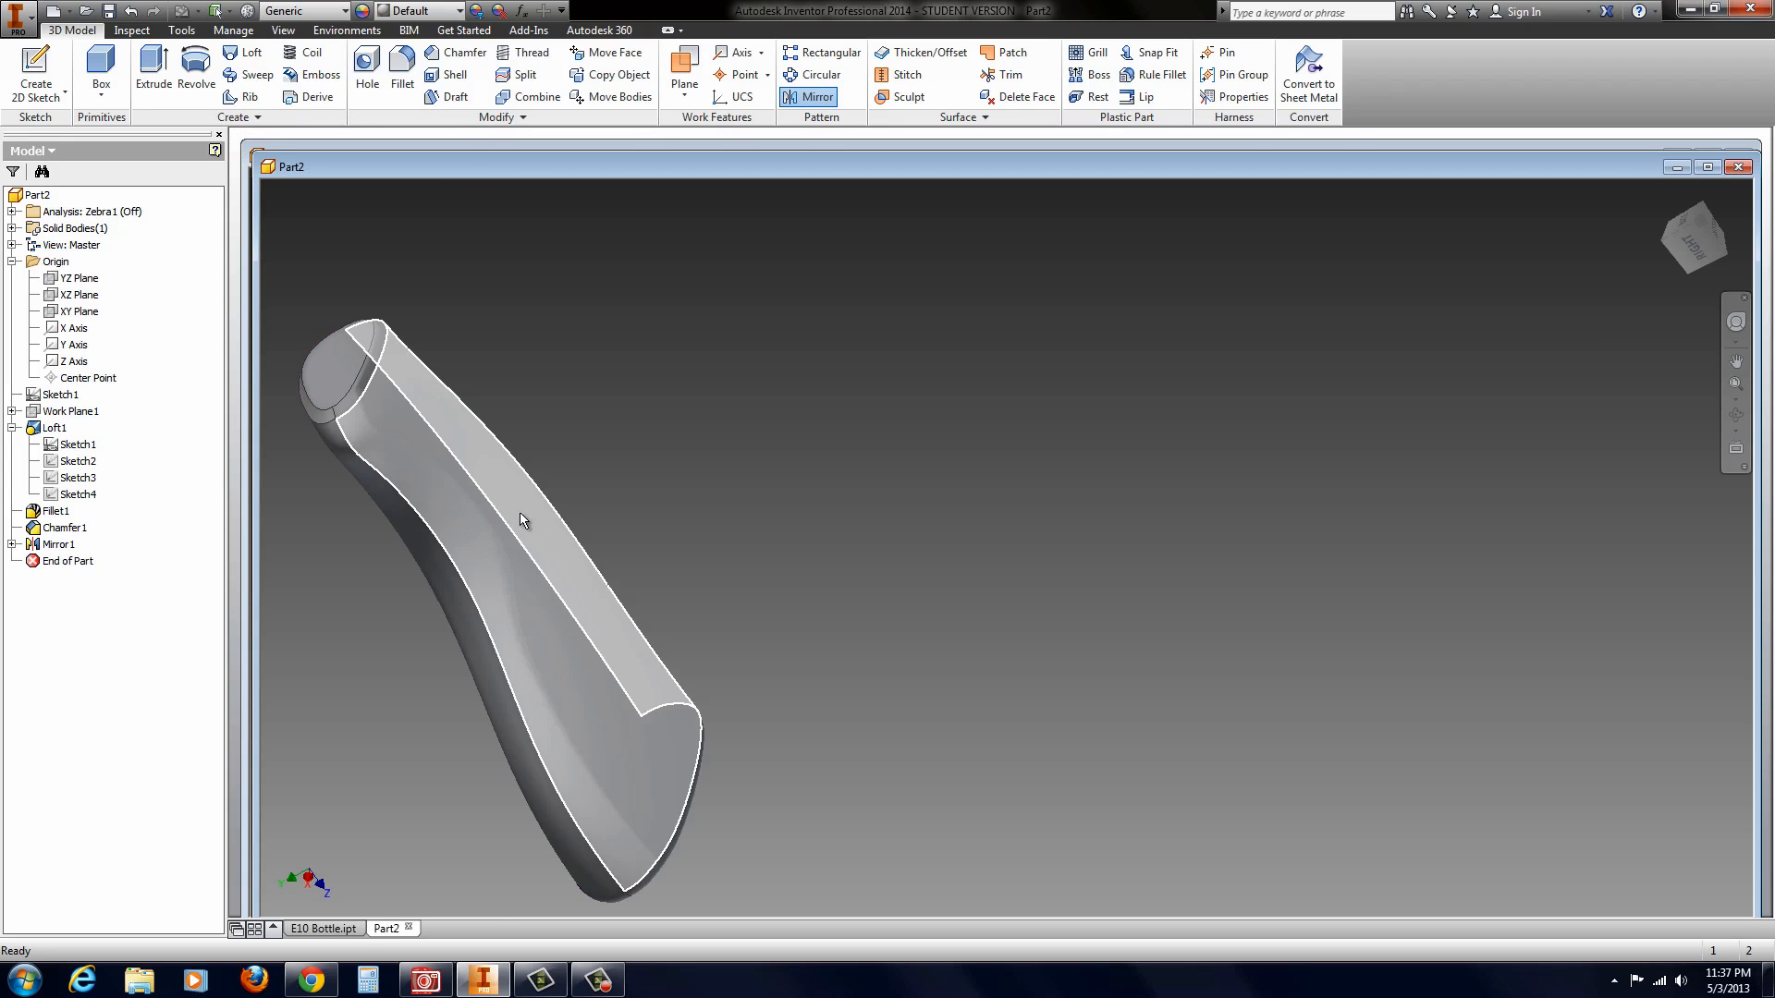
Step: Start a sketch on the XZ plane and rotate the view so the bottle stands upright on its wide end
{"action": "scroll", "coordinate": [666, 593], "scroll_direction": "up", "scroll_amount": 3}
{"action": "middle_click_drag", "start_coordinate": [665, 596], "coordinate": [808, 699], "text": "shift"}
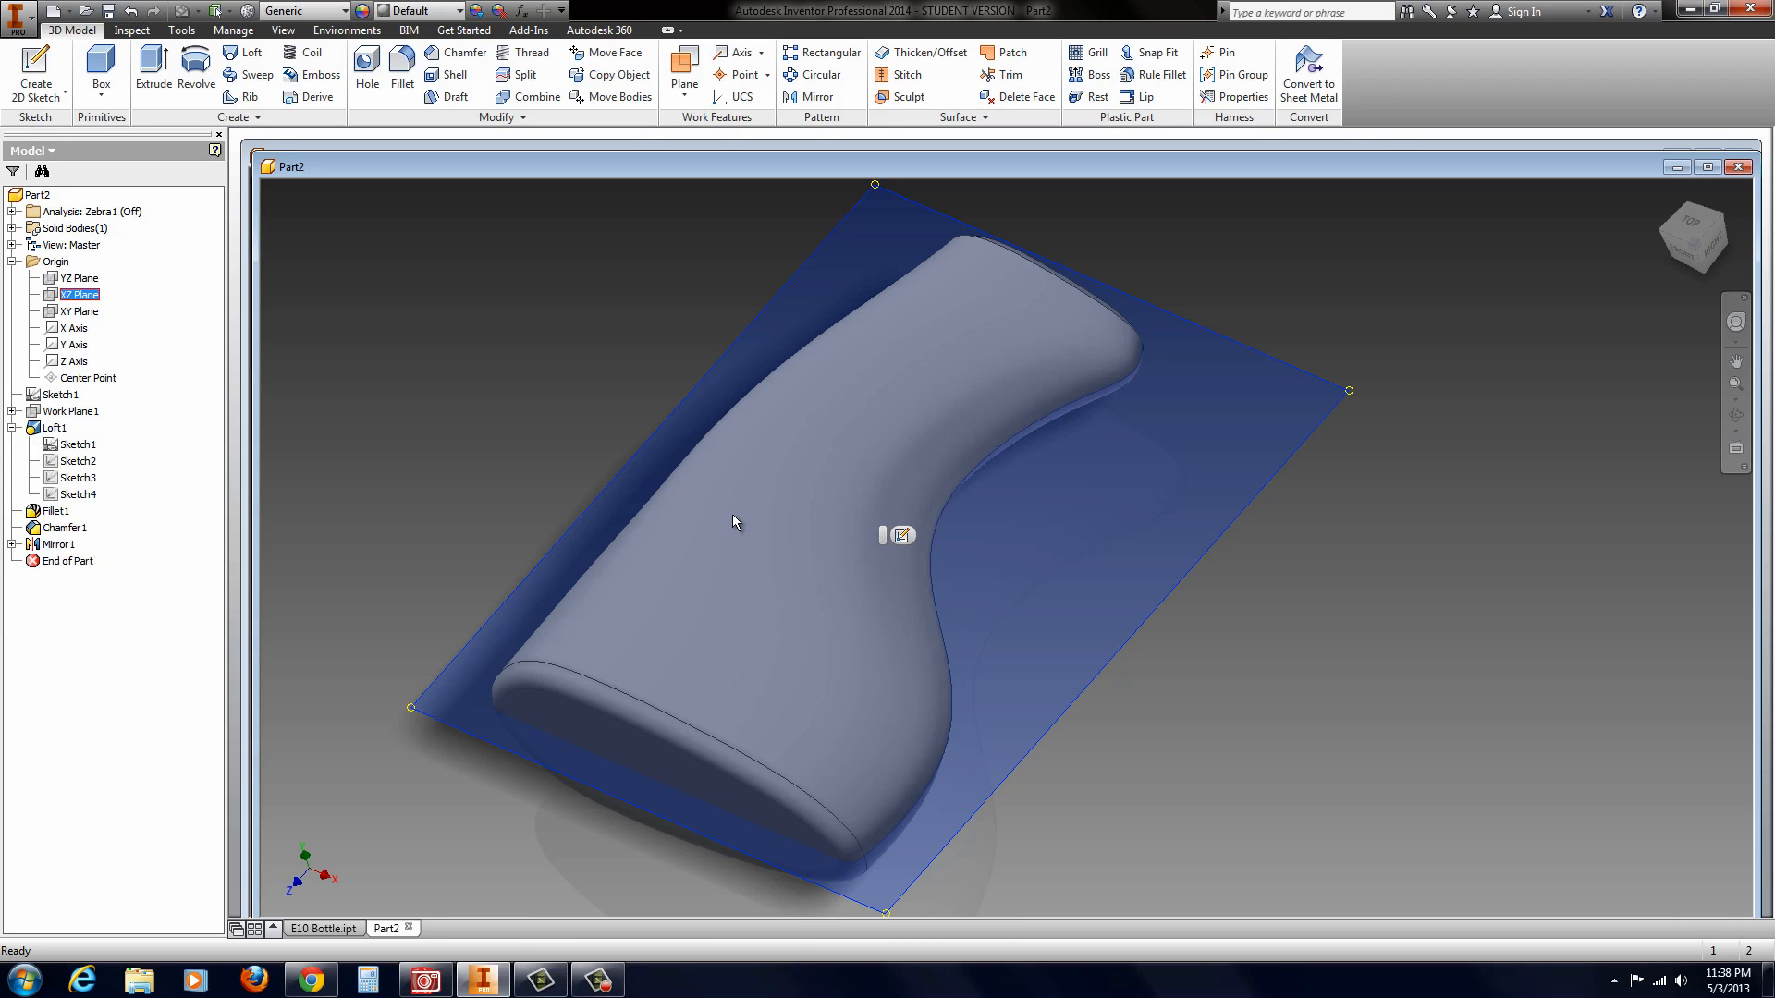
{"action": "left_click", "coordinate": [901, 535]}
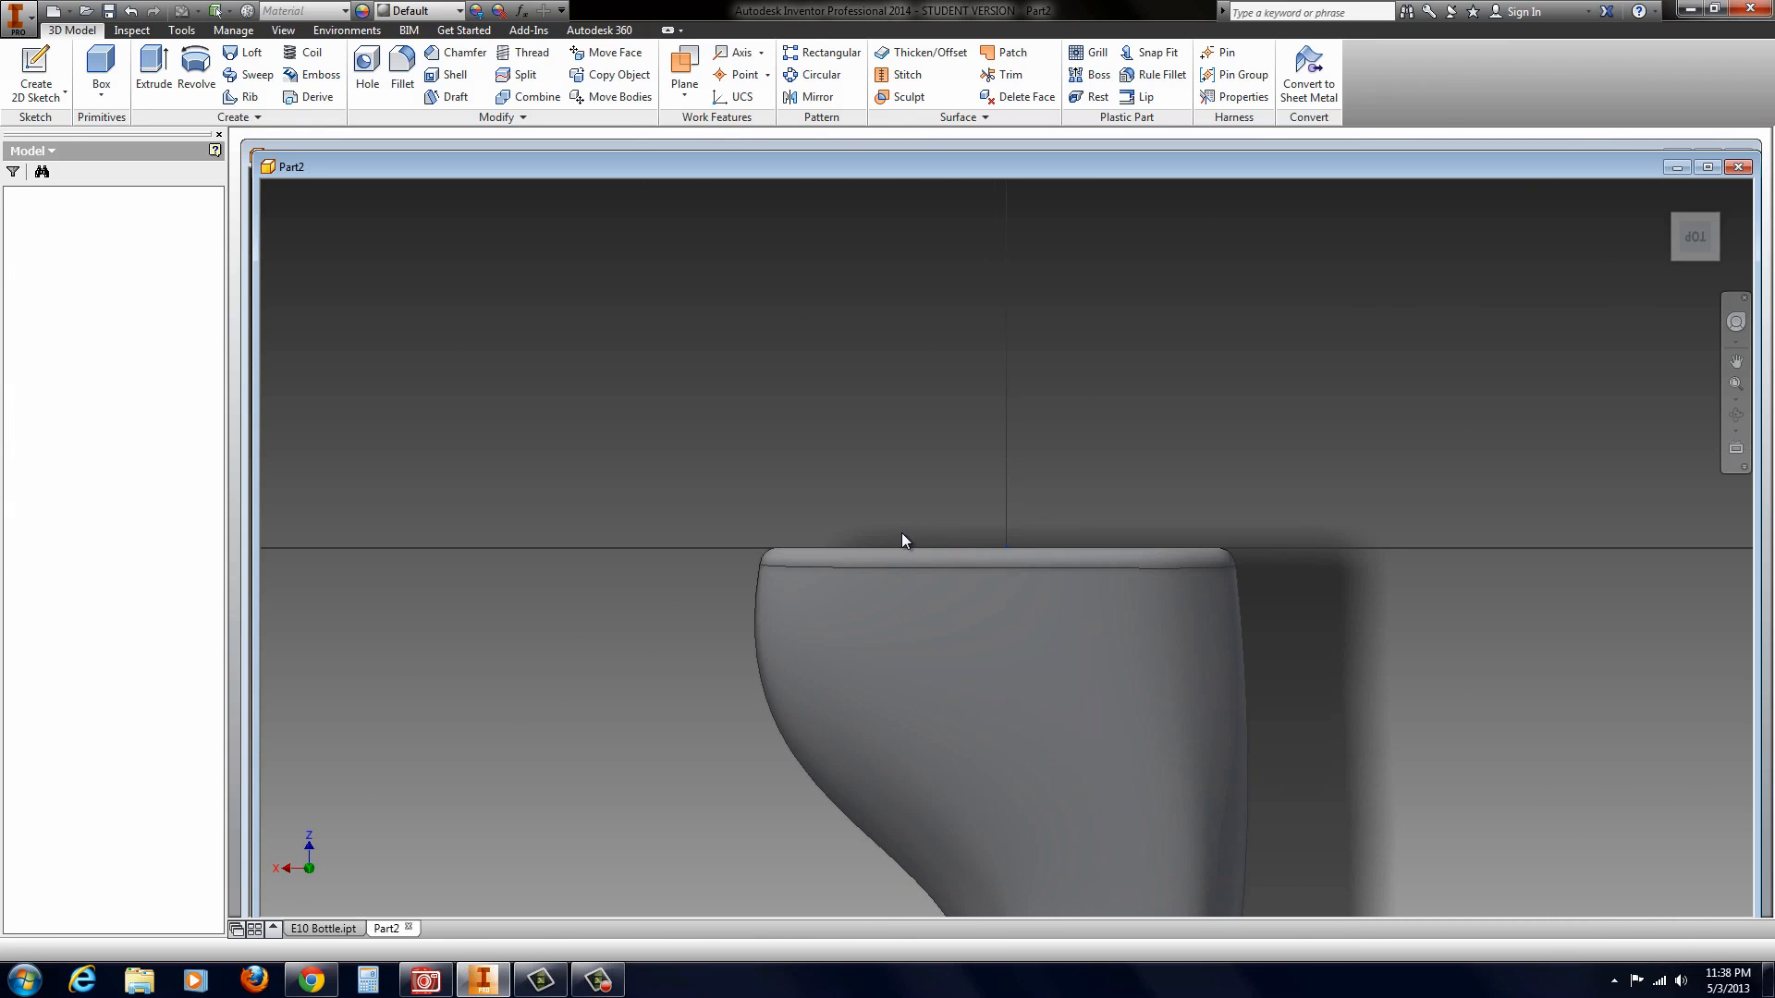
{"action": "scroll", "coordinate": [968, 703], "scroll_direction": "up", "scroll_amount": 5}
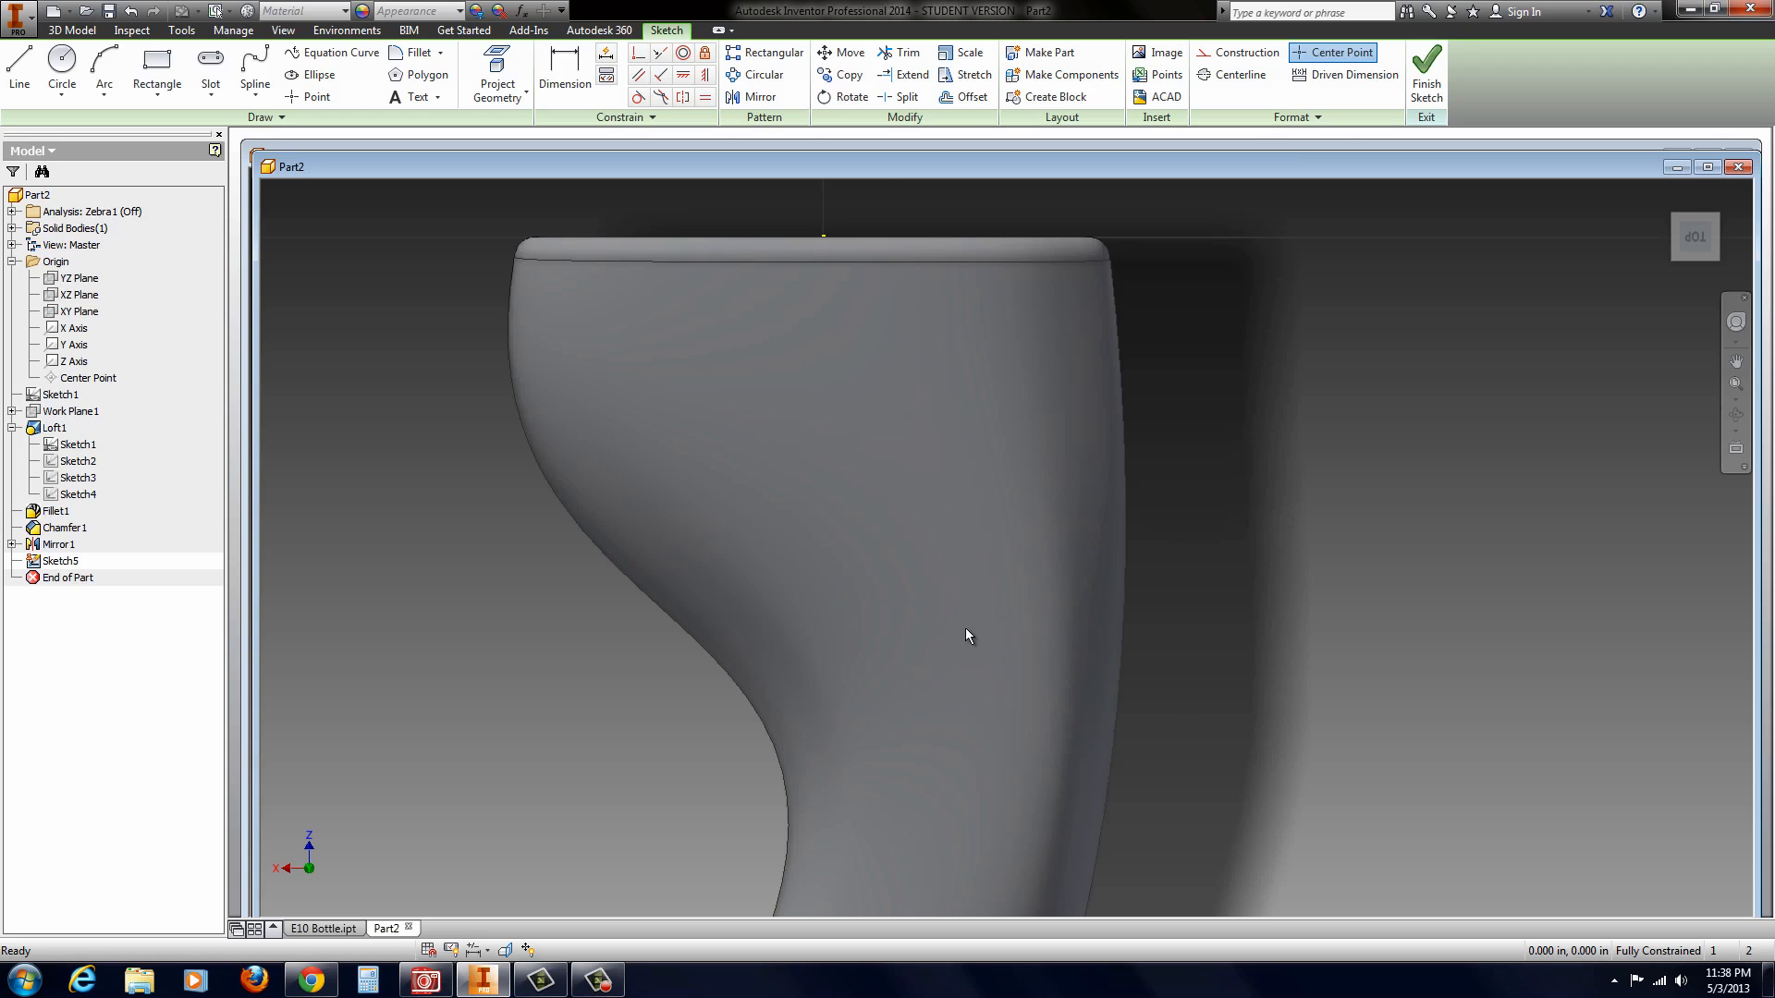
{"action": "left_click", "coordinate": [1746, 214]}
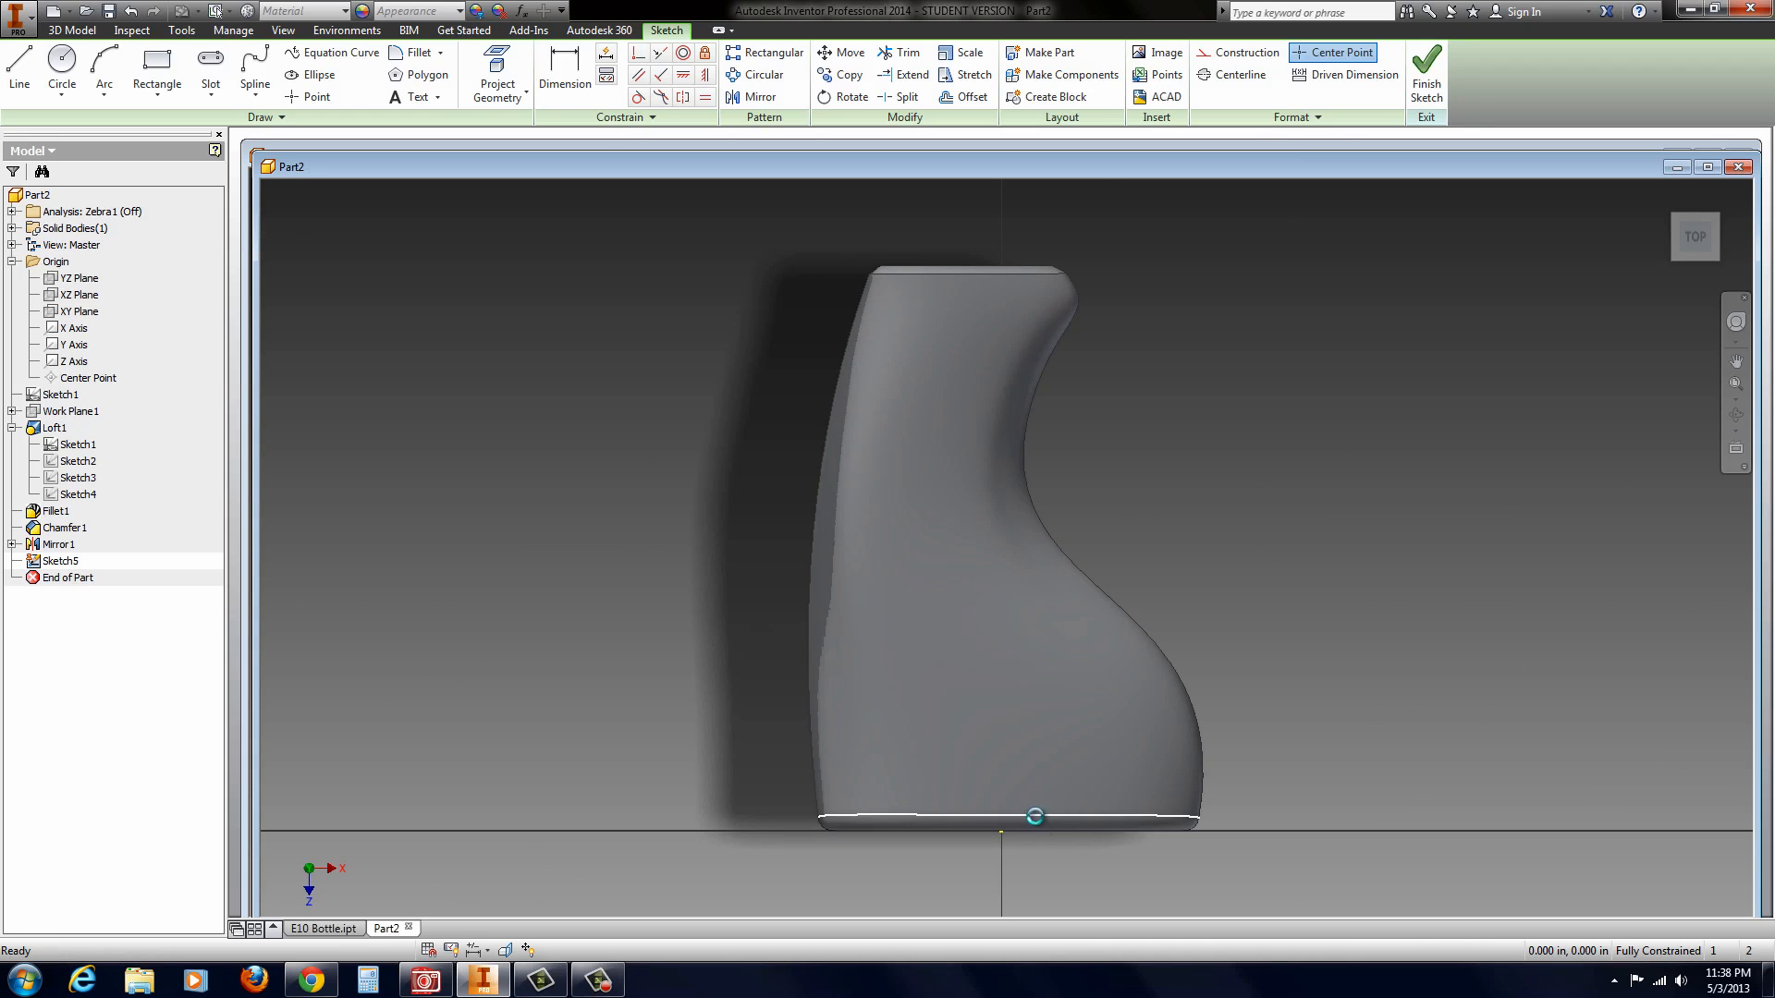
Step: Draw a horizontal line about 2.17 in long inside the bottle's outline, slightly above its wide base
{"action": "scroll", "coordinate": [1034, 816], "scroll_direction": "up", "scroll_amount": 2}
{"action": "left_click", "coordinate": [36, 96]}
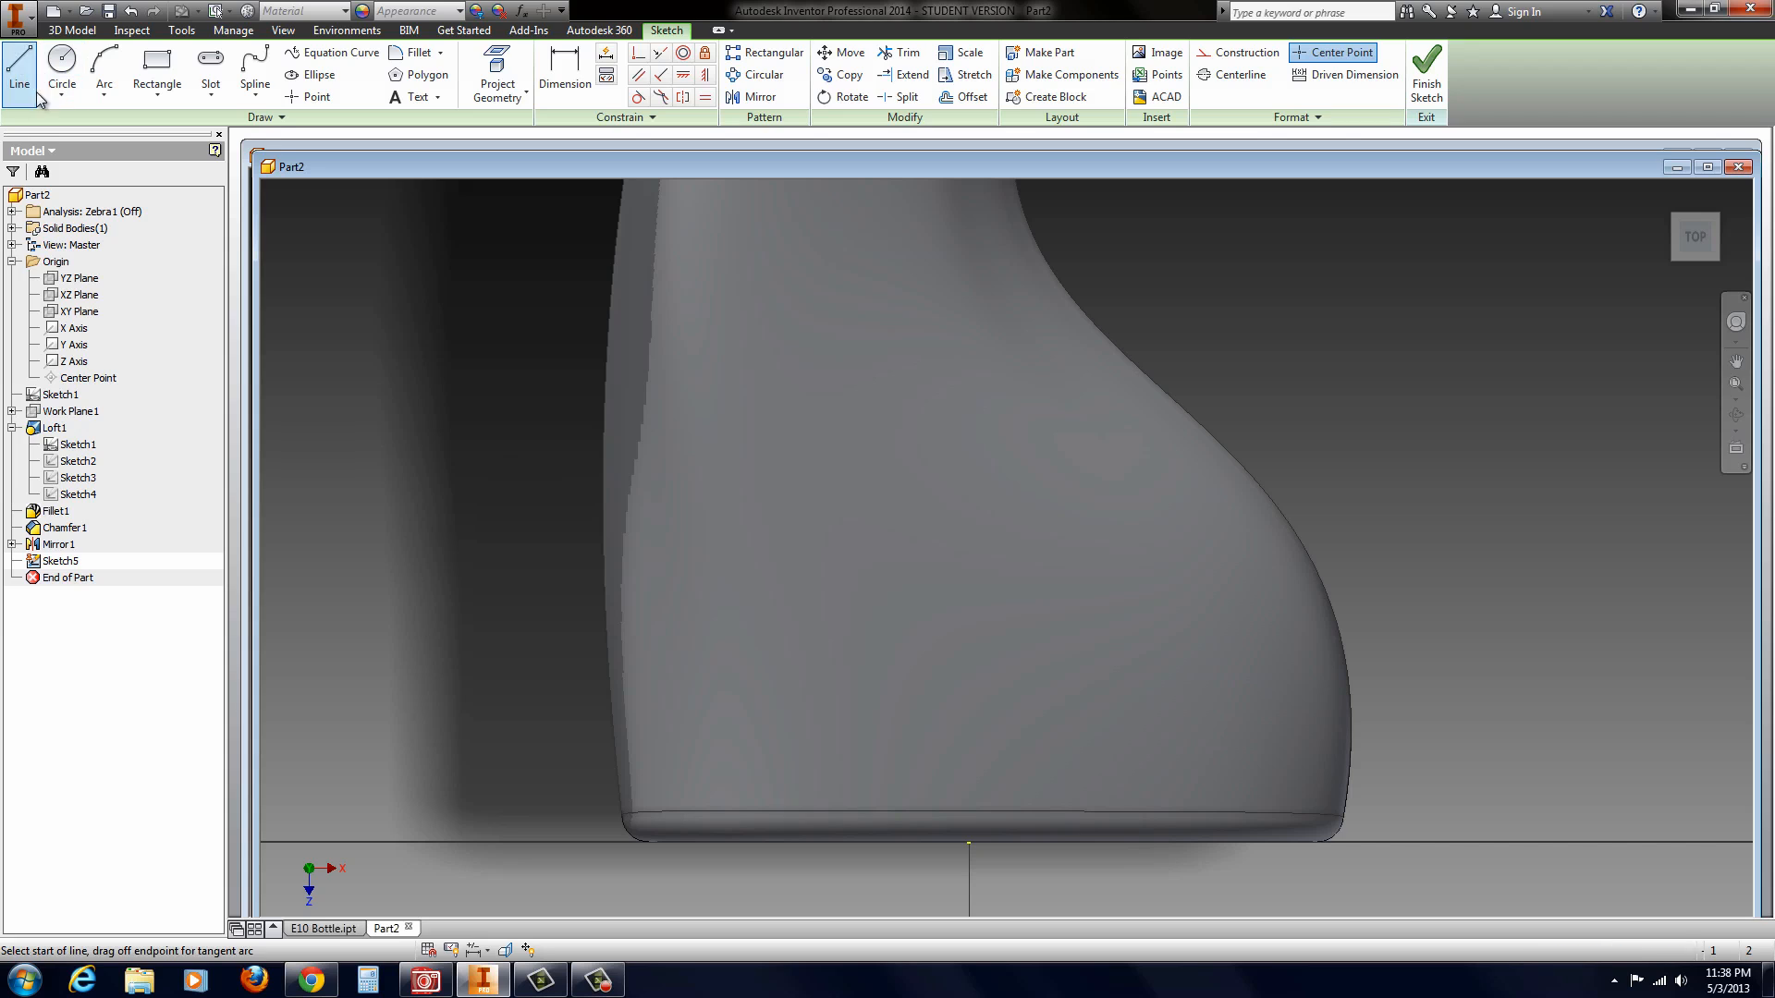
{"action": "left_click", "coordinate": [750, 745]}
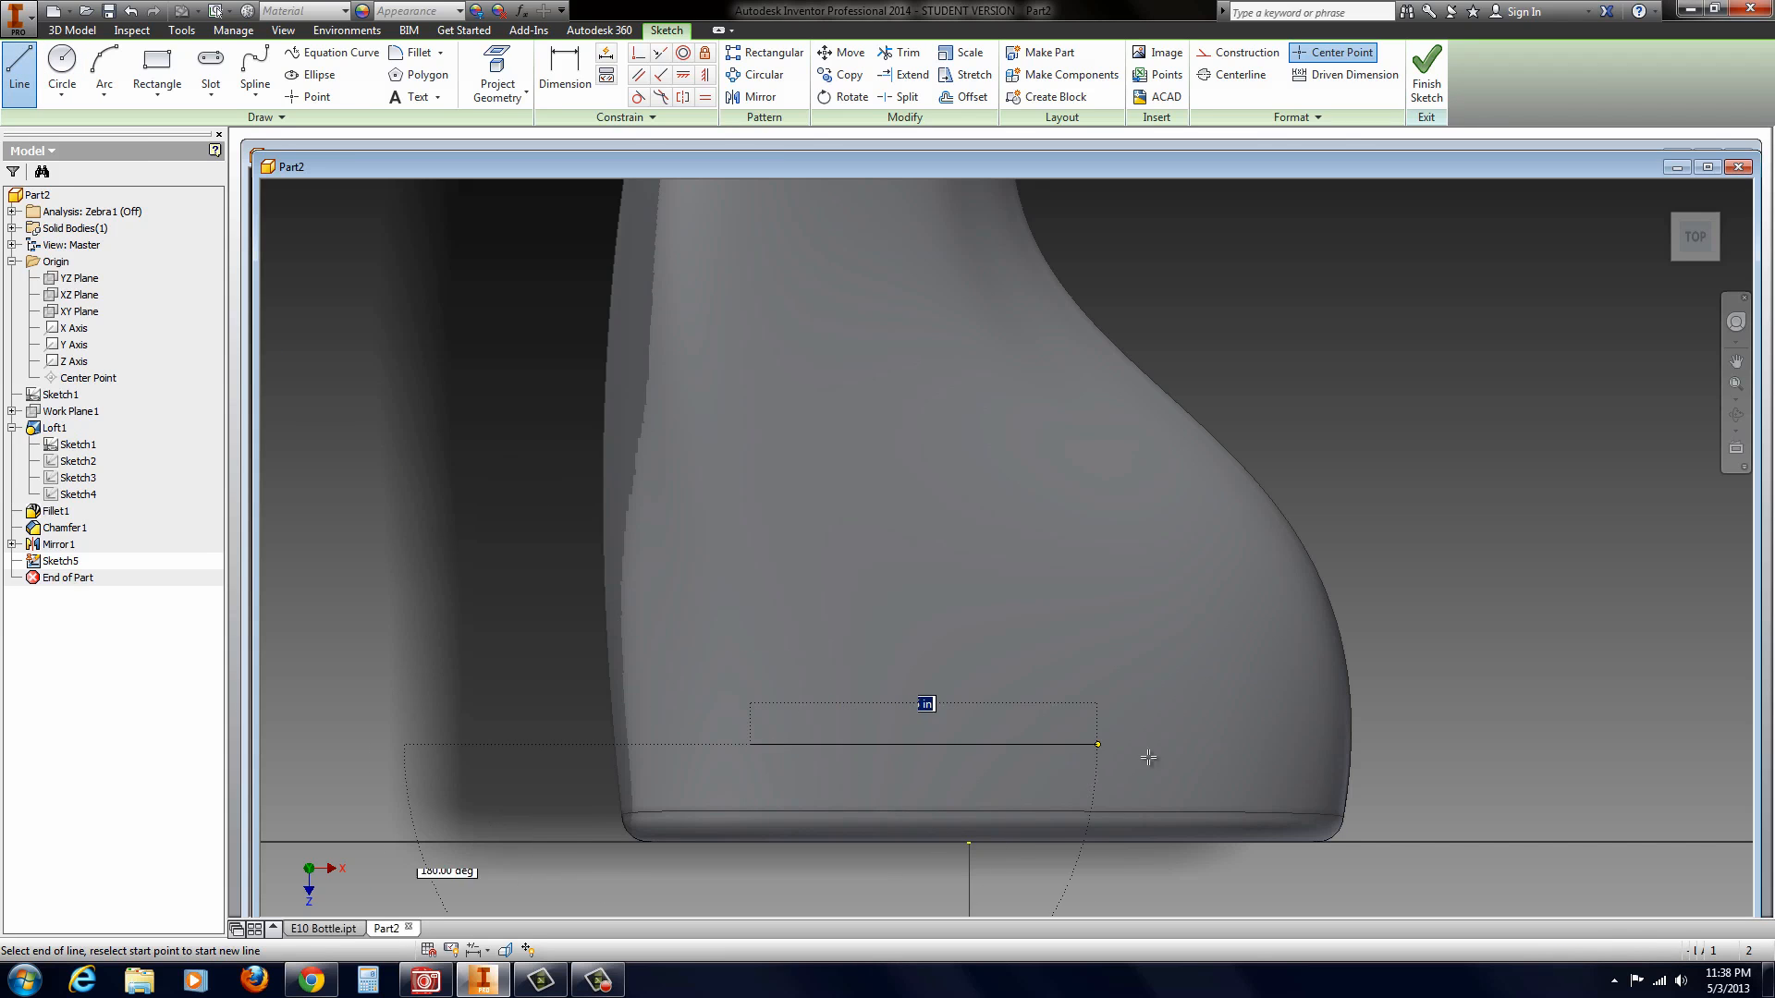
{"action": "left_click", "coordinate": [1268, 744]}
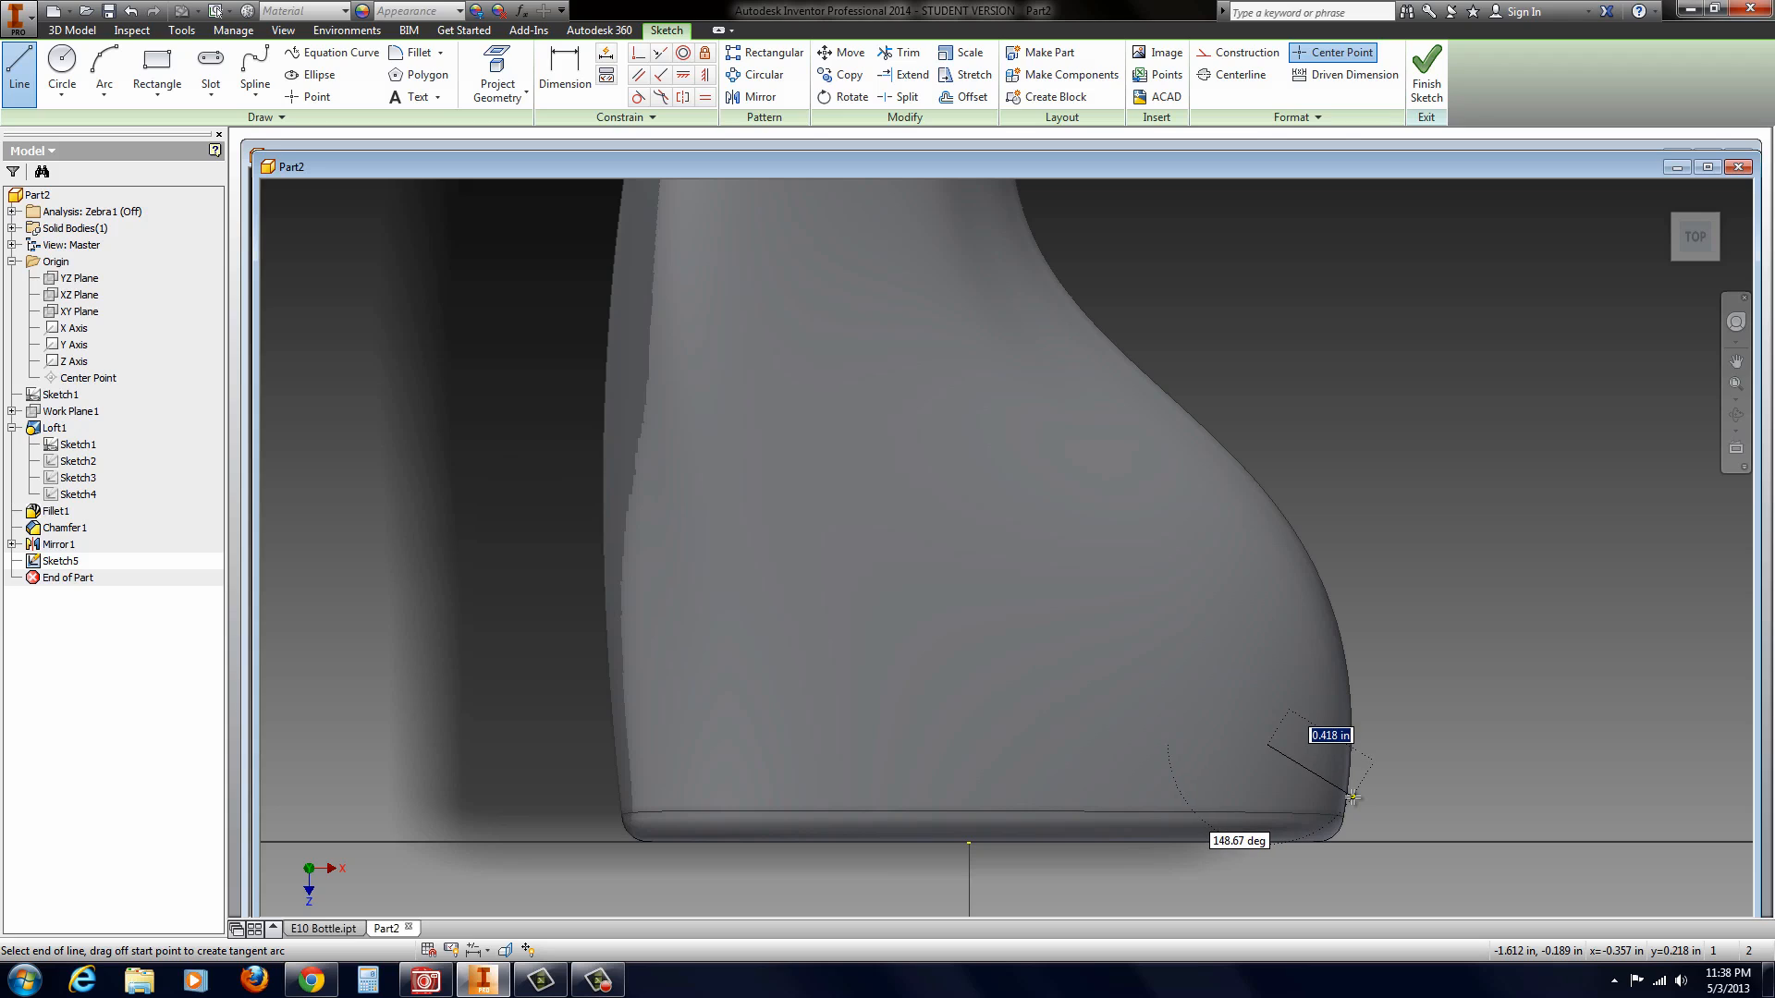
{"action": "key", "text": "Escape"}
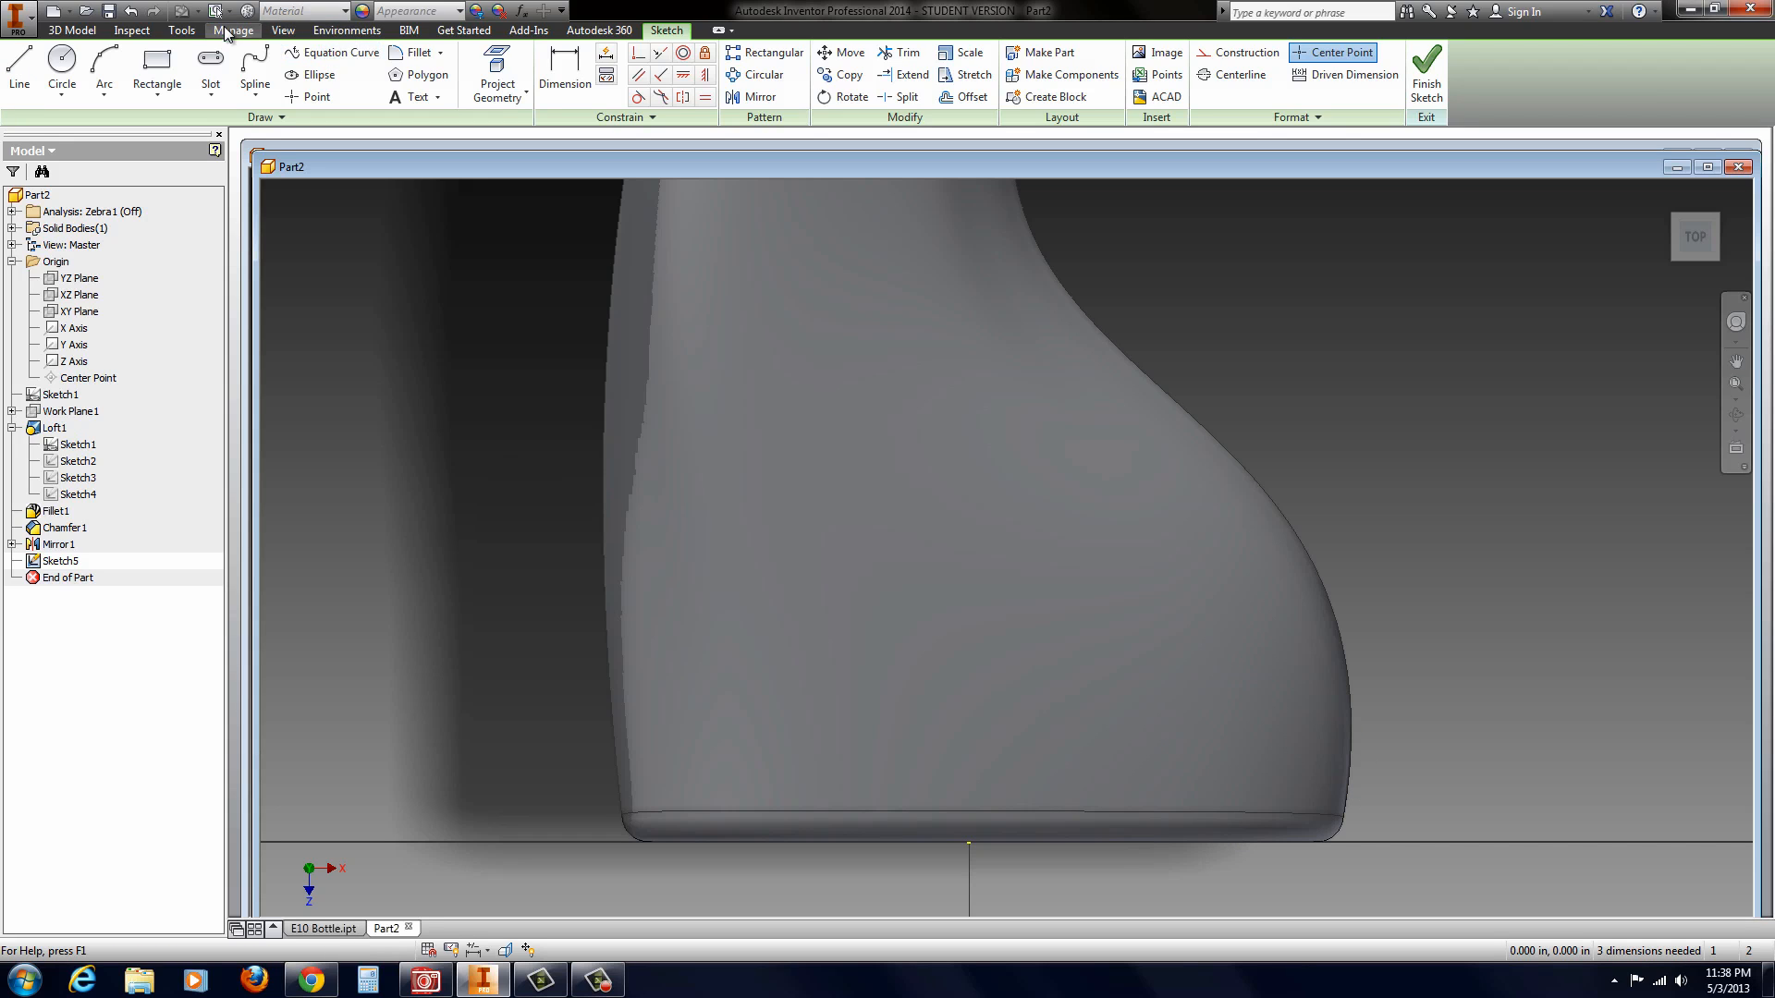
Step: Set the visual style to Shaded with Hidden Edges
{"action": "left_click", "coordinate": [284, 30]}
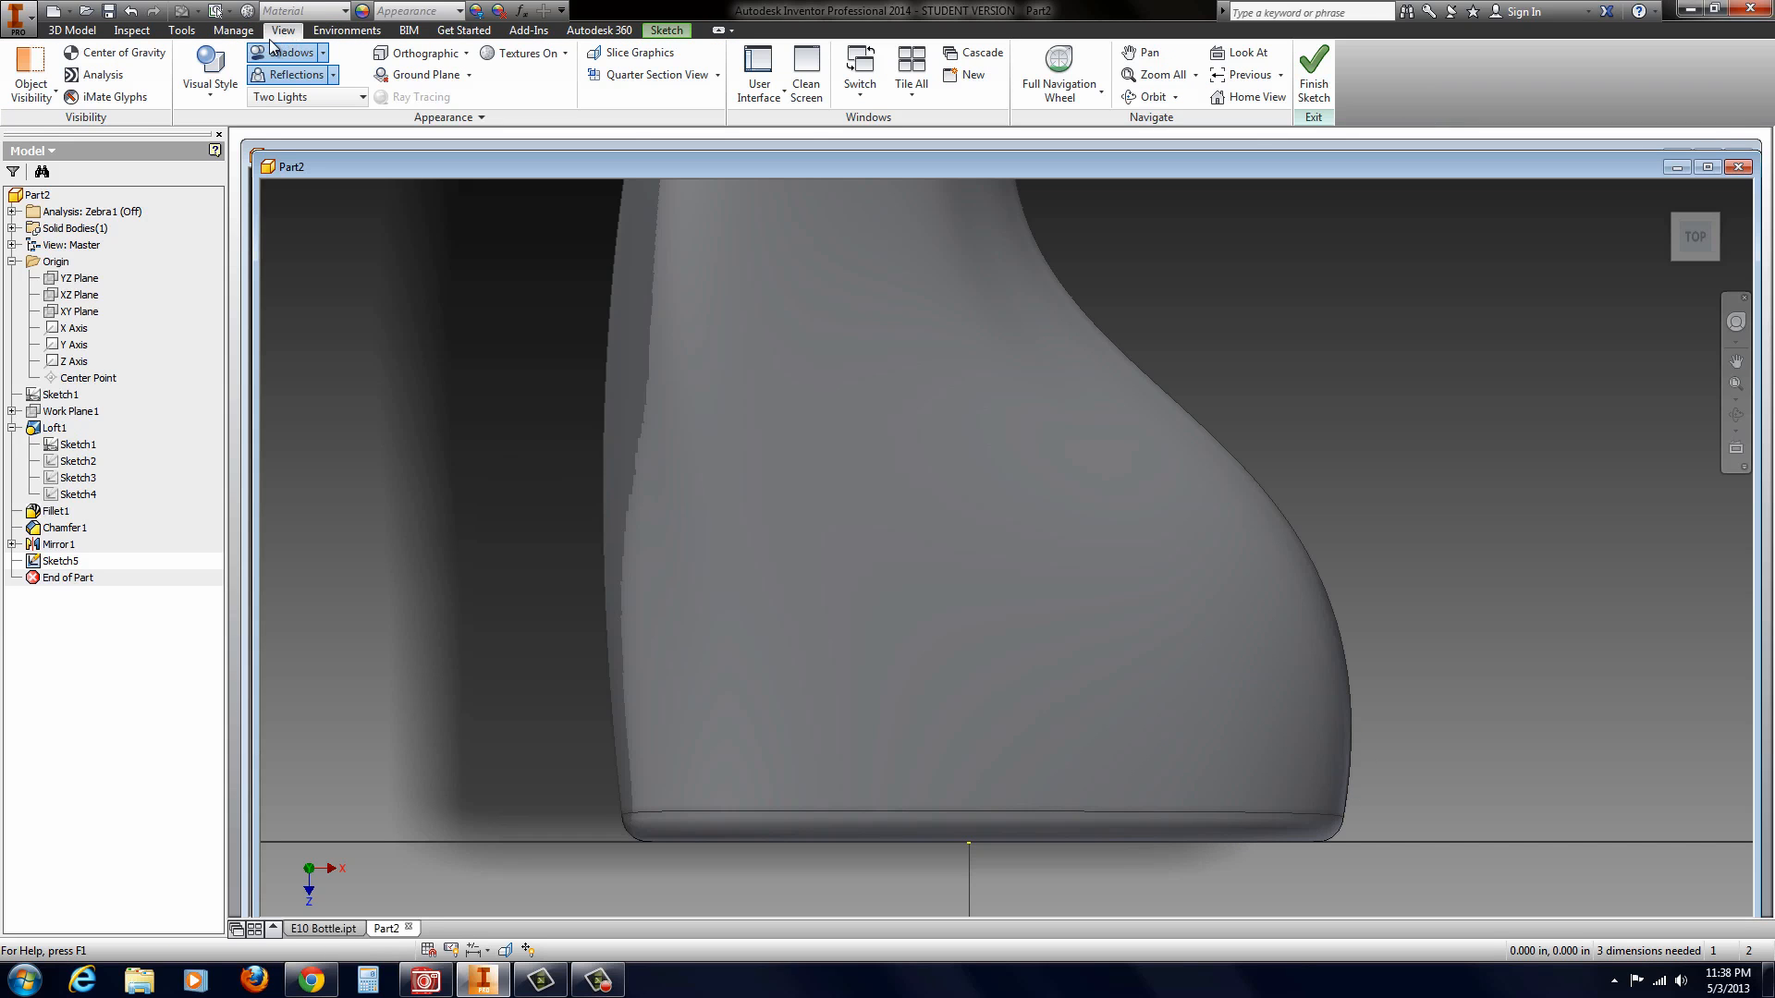
{"action": "left_click", "coordinate": [205, 77]}
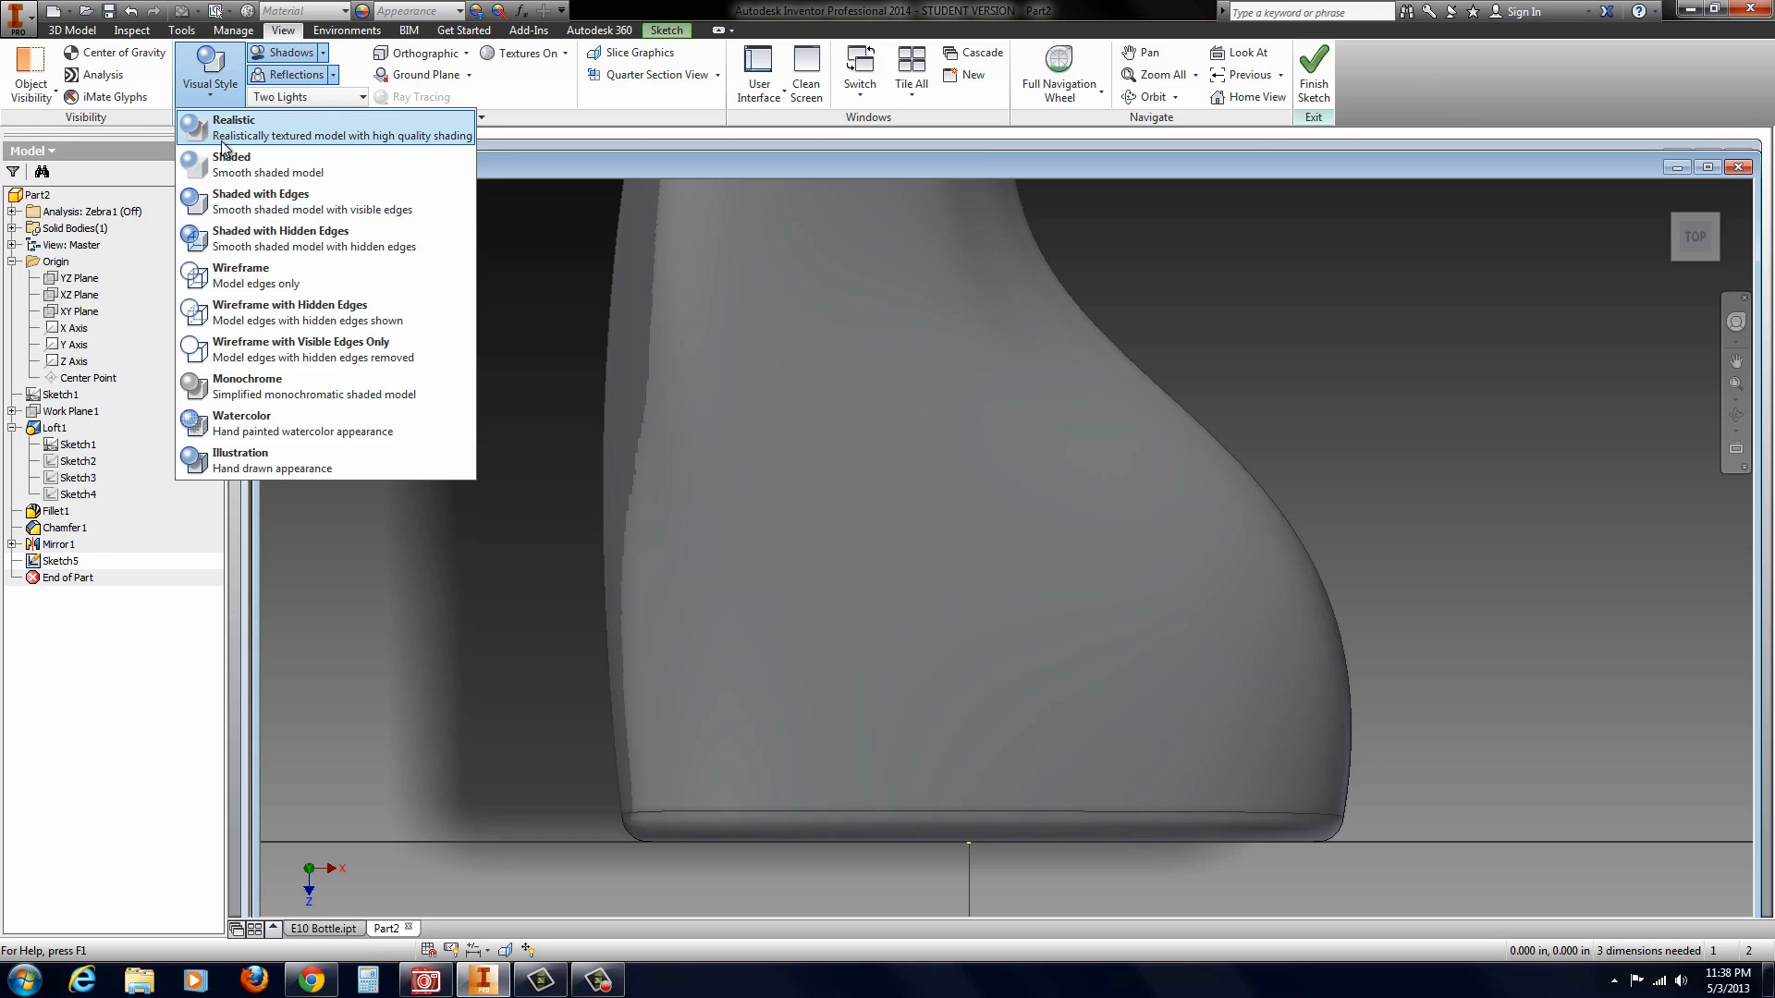
{"action": "left_click", "coordinate": [232, 250]}
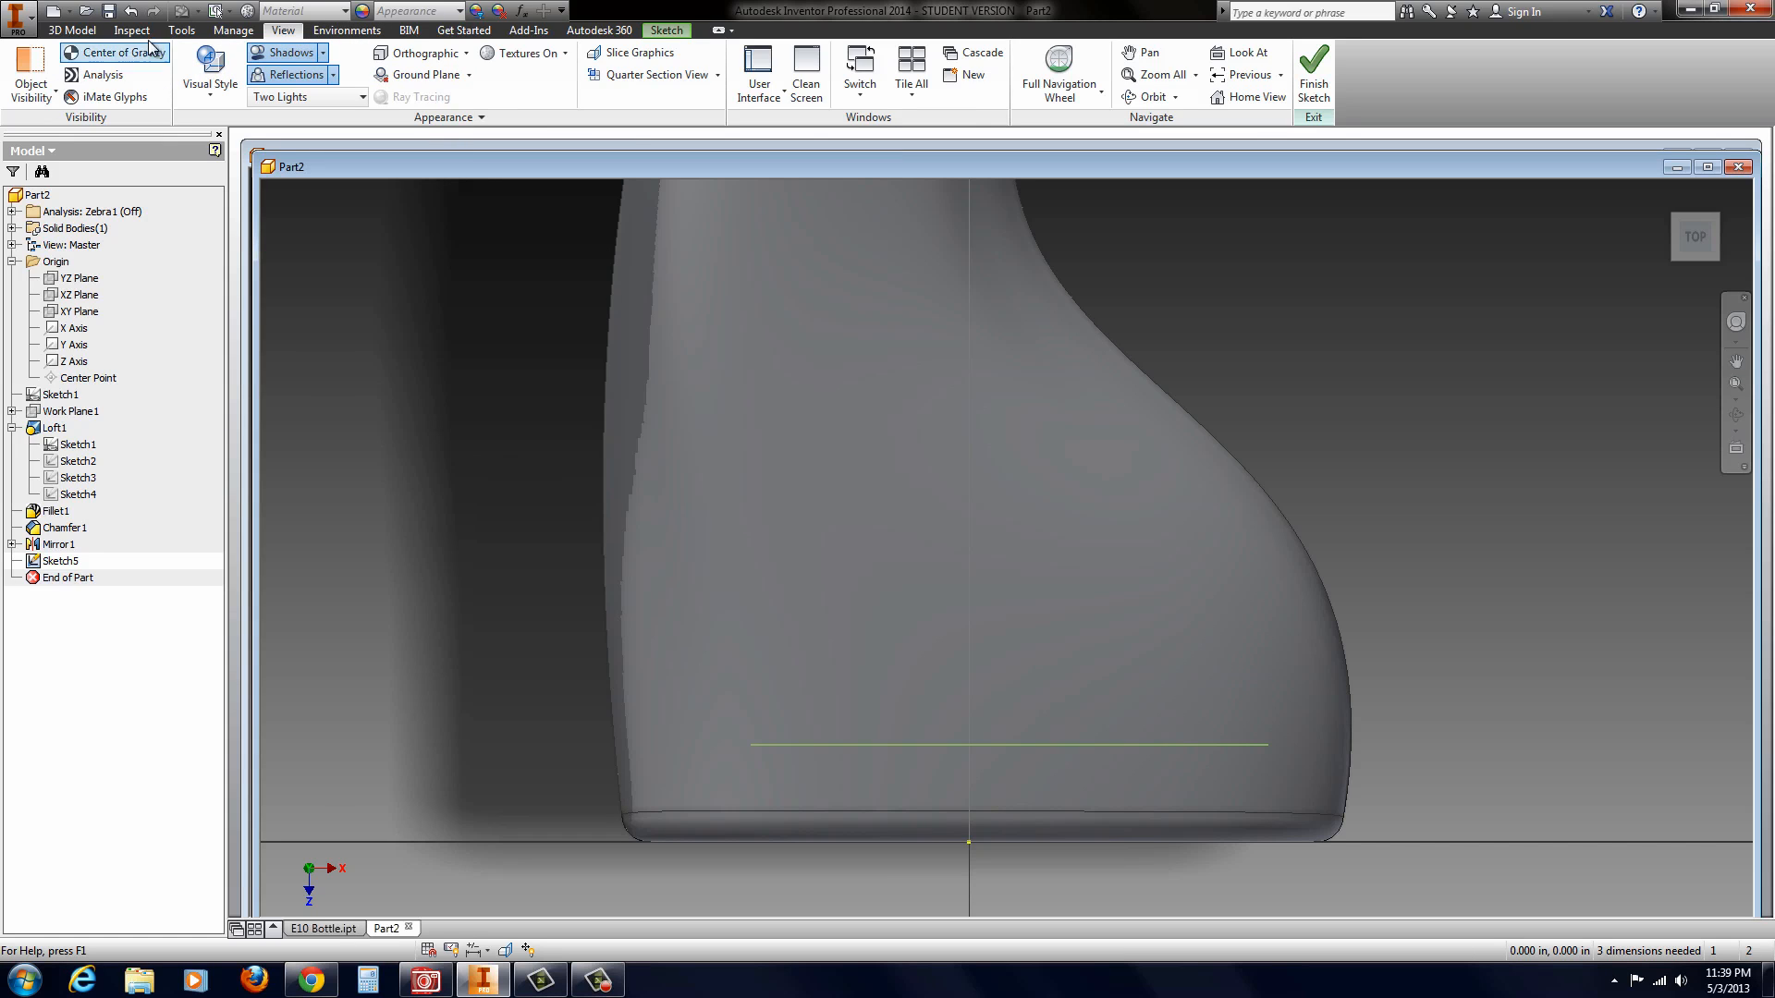
Step: Close the base line with a spline that rises about 2.2 in along the bottle's straighter side, rounds over and follows its sloping side down
{"action": "left_click", "coordinate": [78, 32]}
{"action": "left_click", "coordinate": [675, 33]}
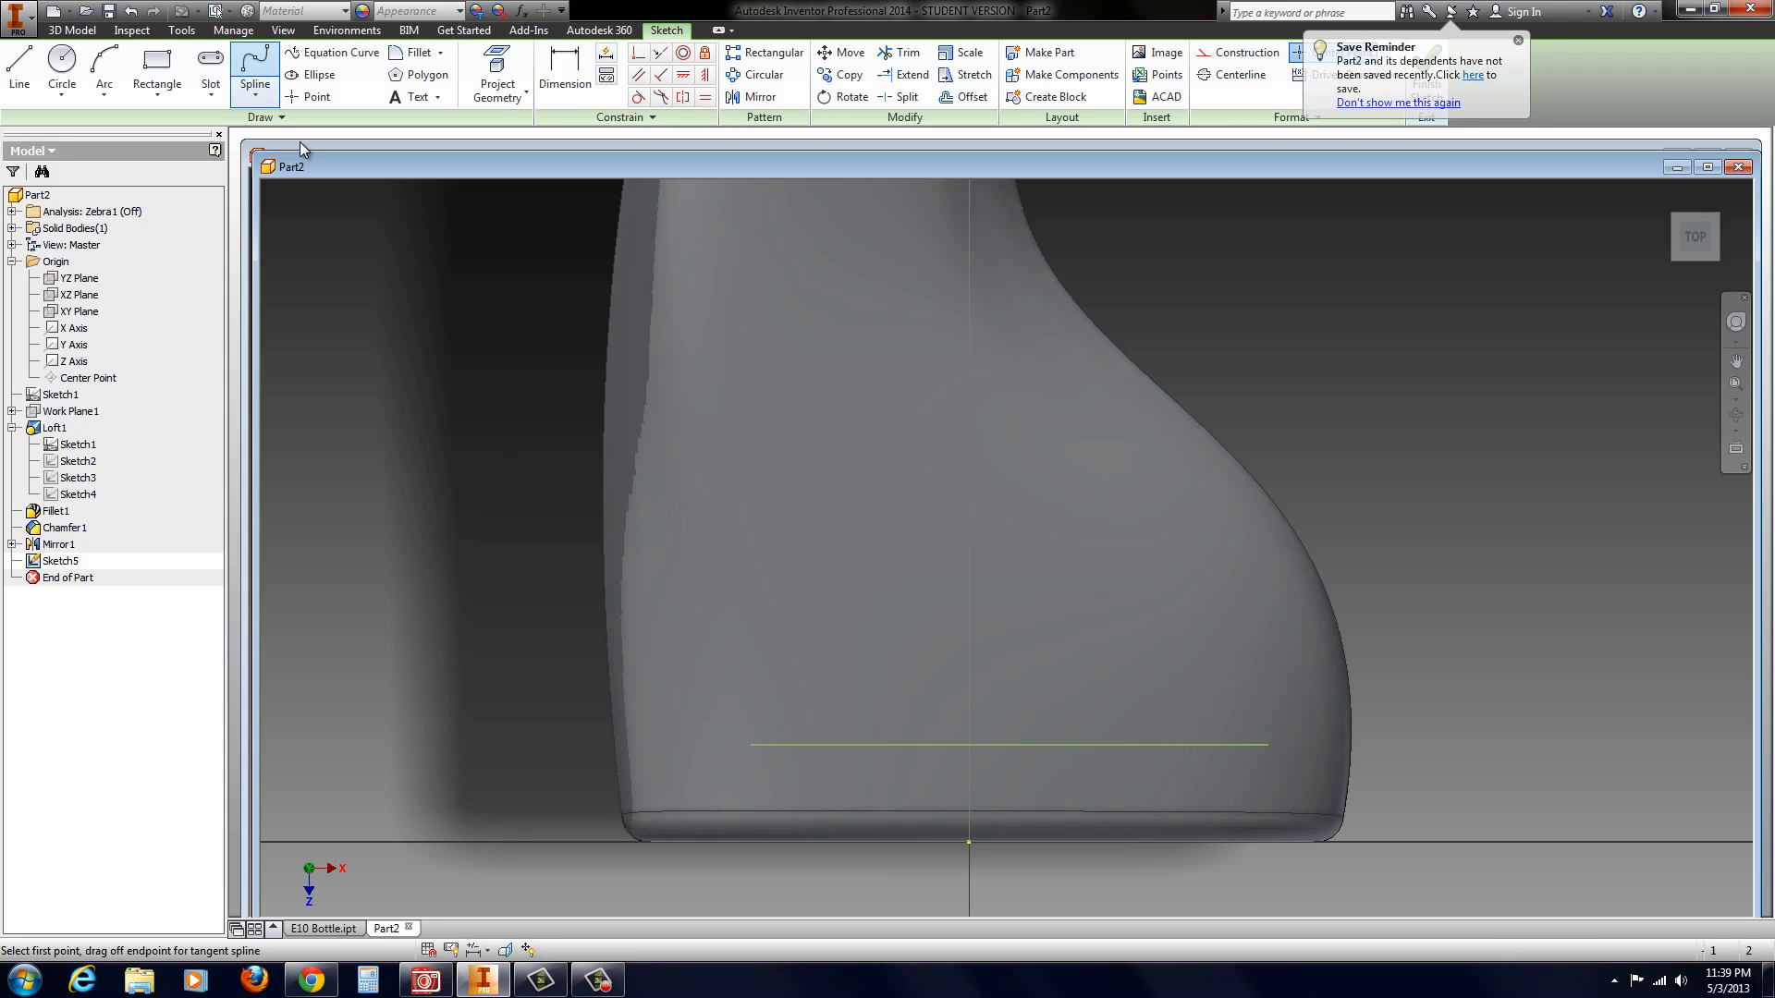
{"action": "left_click", "coordinate": [256, 70]}
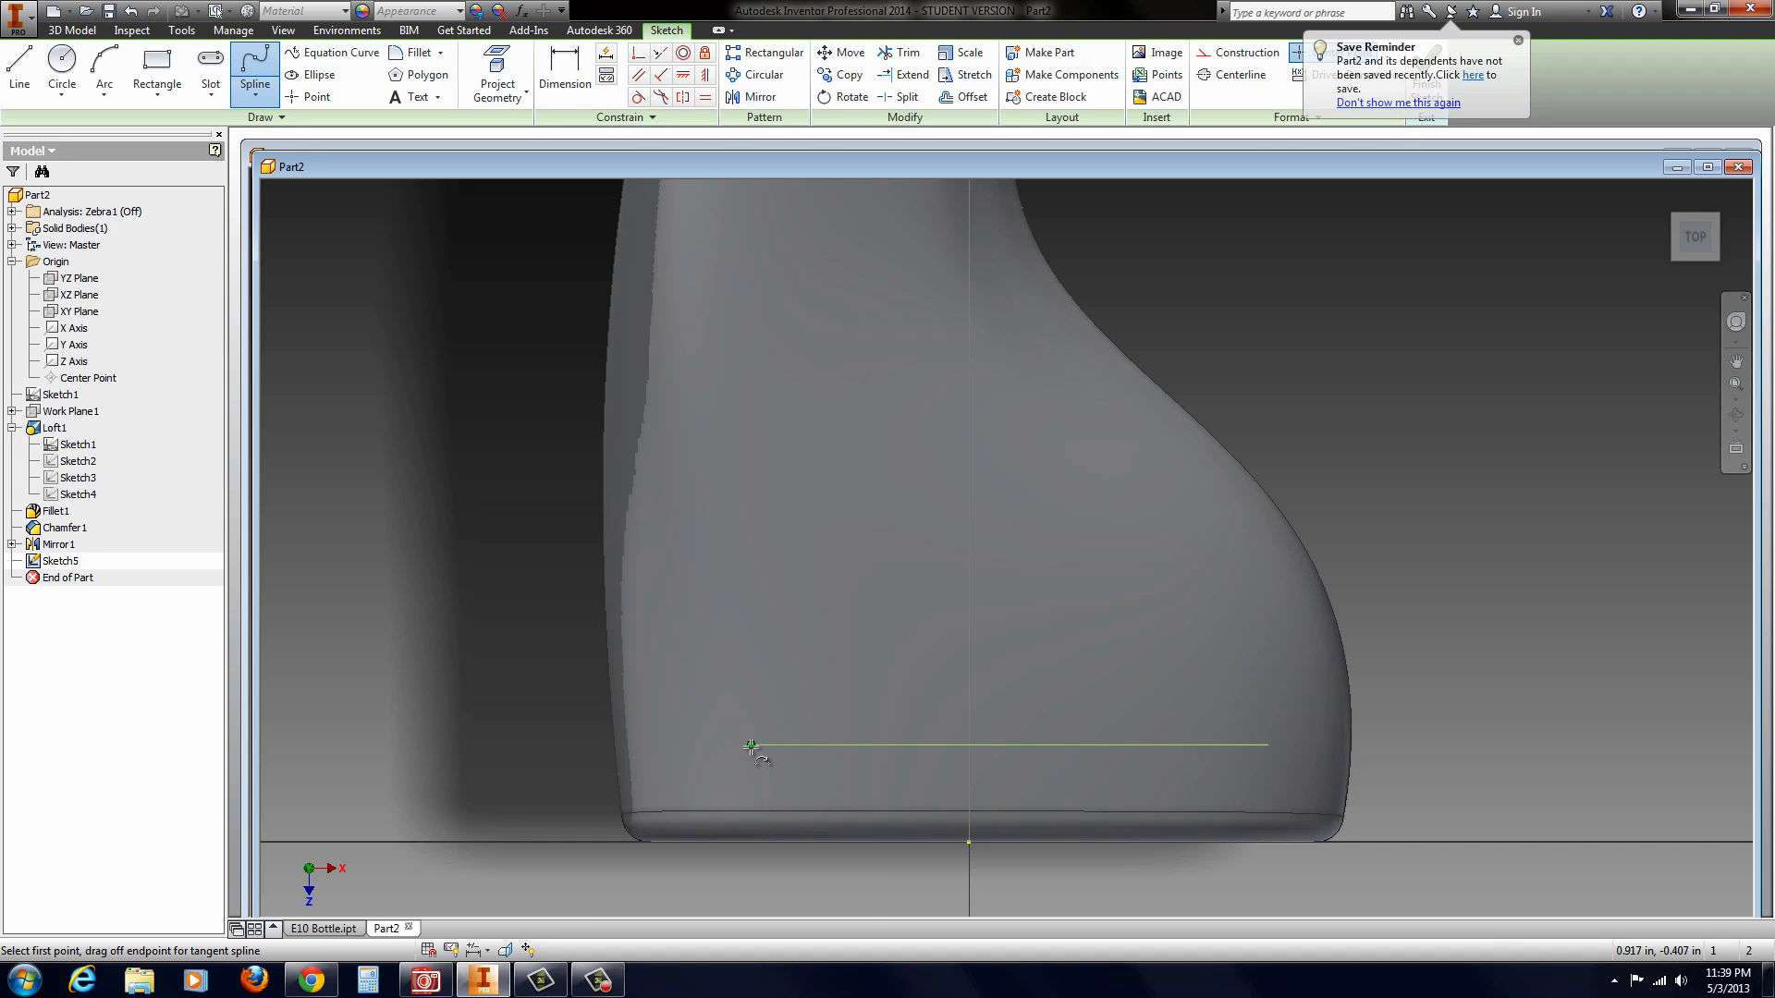
{"action": "left_click", "coordinate": [751, 745]}
{"action": "left_click", "coordinate": [726, 472]}
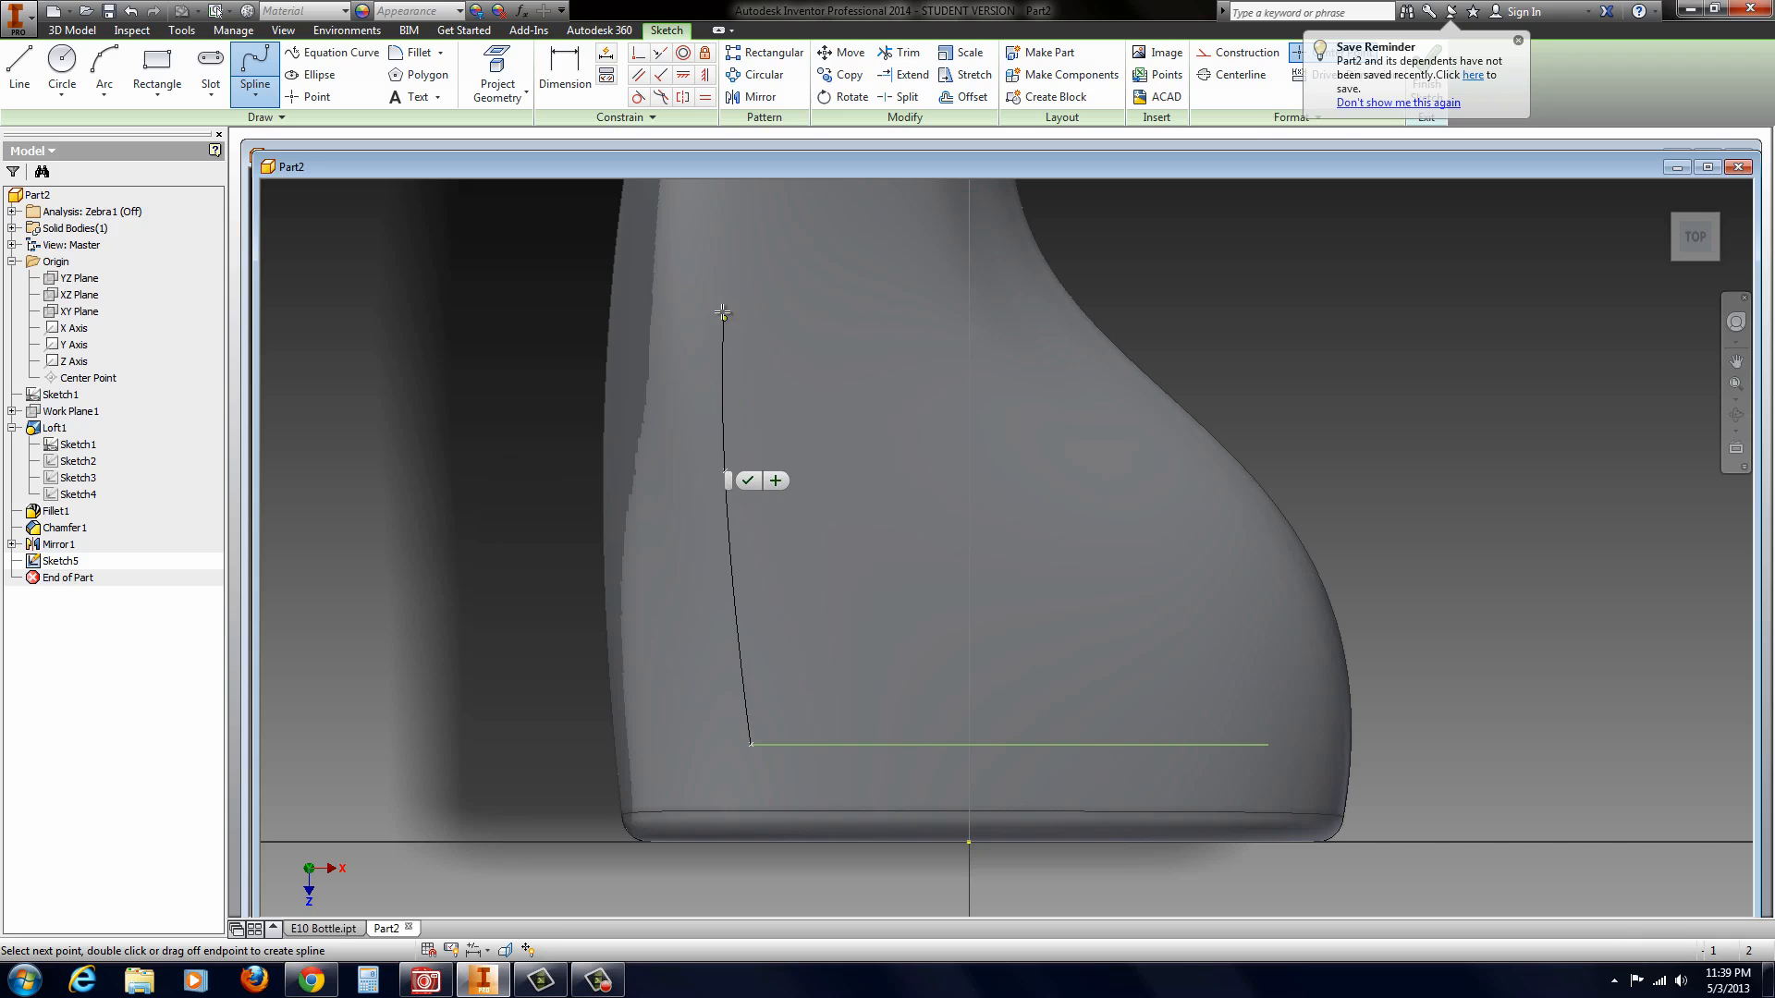
{"action": "left_click", "coordinate": [734, 276]}
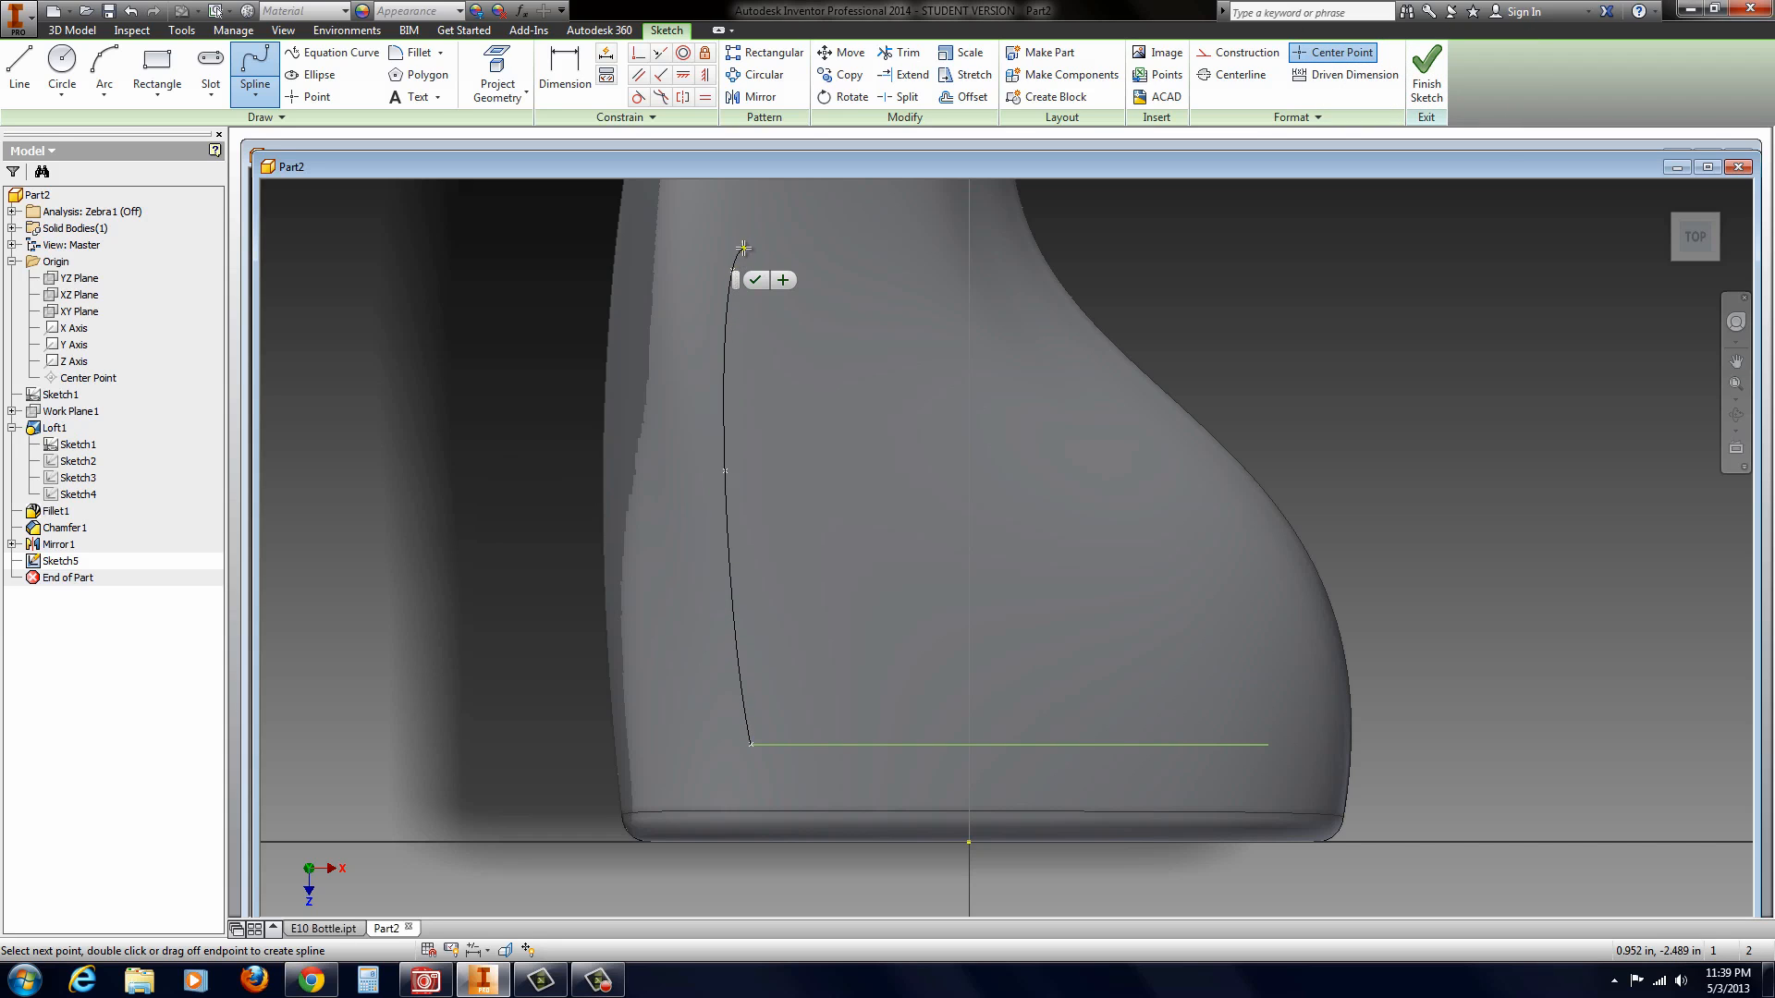
{"action": "left_click", "coordinate": [752, 232]}
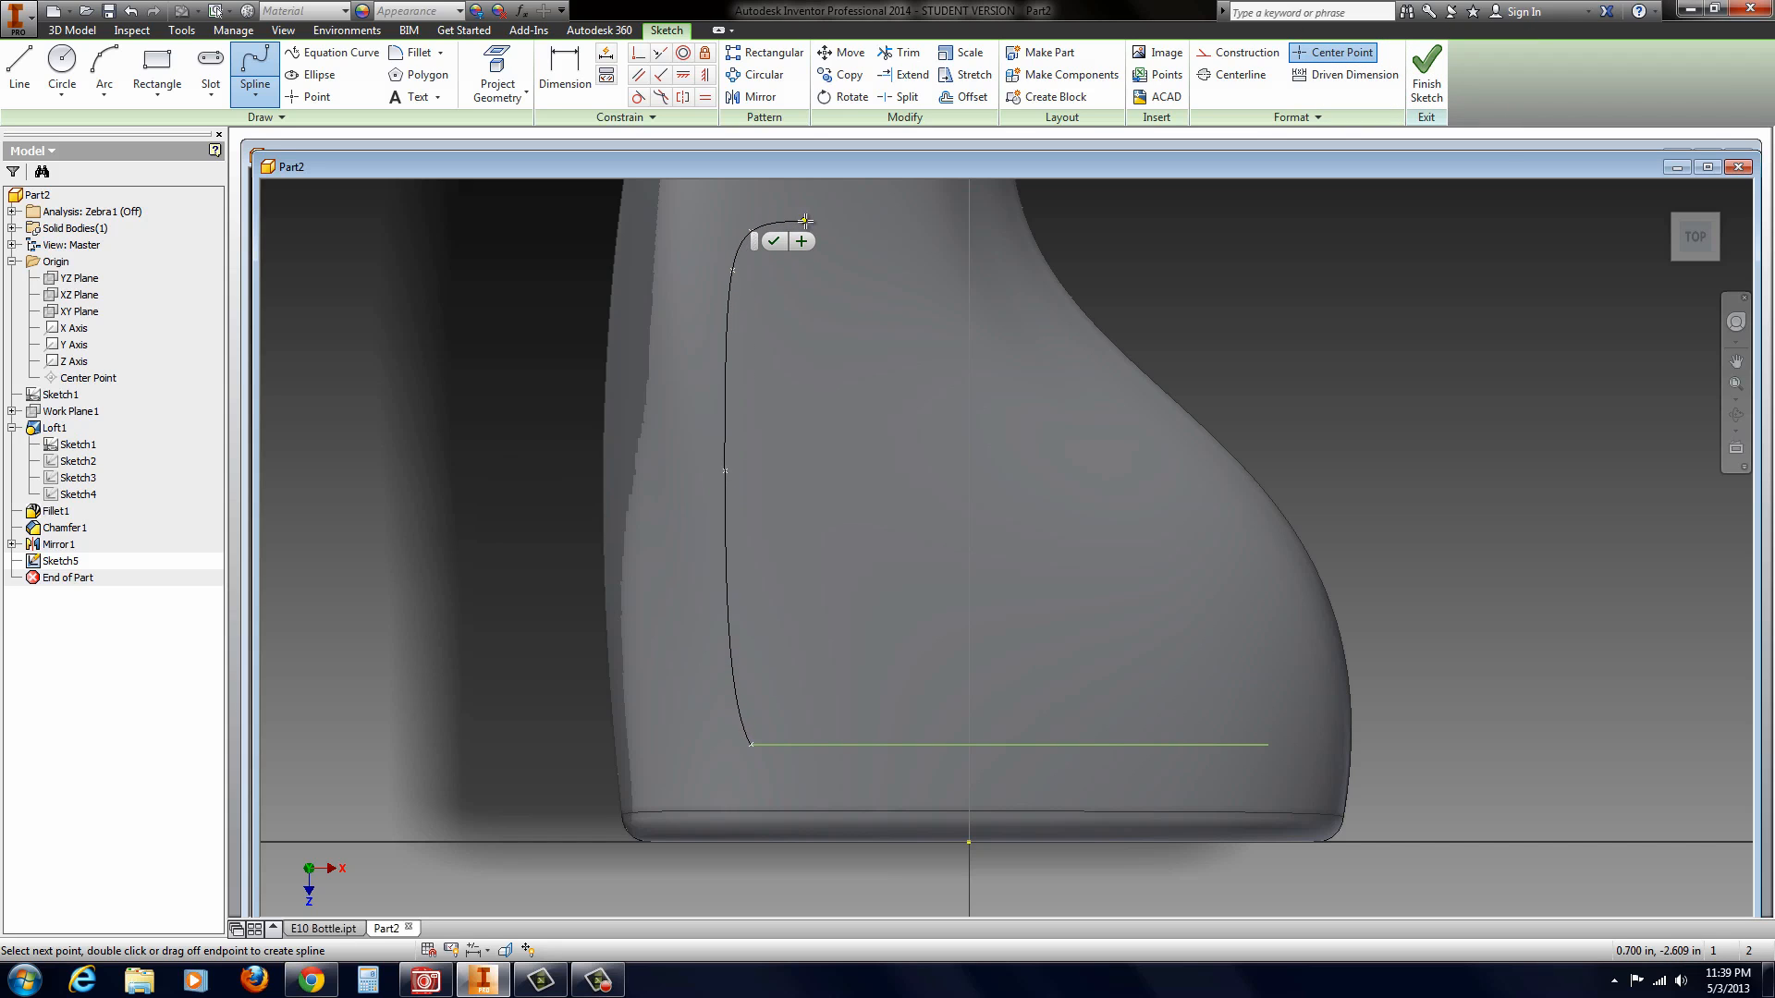
{"action": "left_click", "coordinate": [815, 223]}
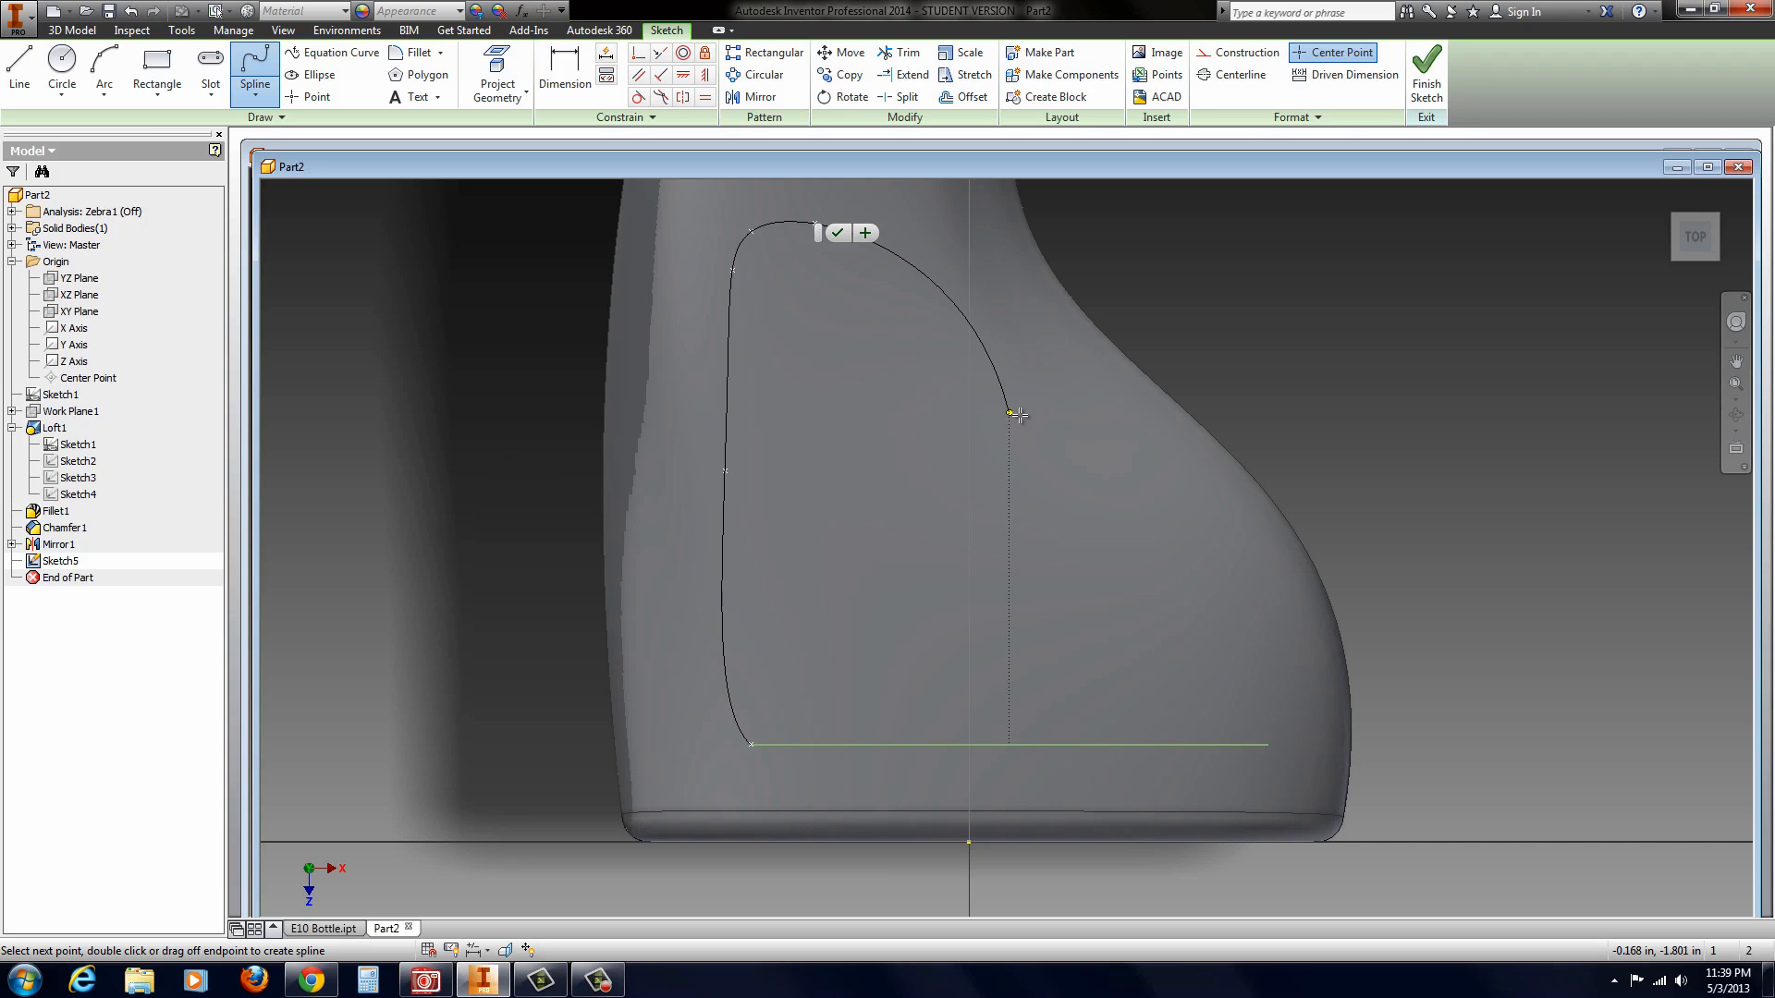
{"action": "left_click", "coordinate": [1038, 423]}
{"action": "left_click", "coordinate": [1224, 609]}
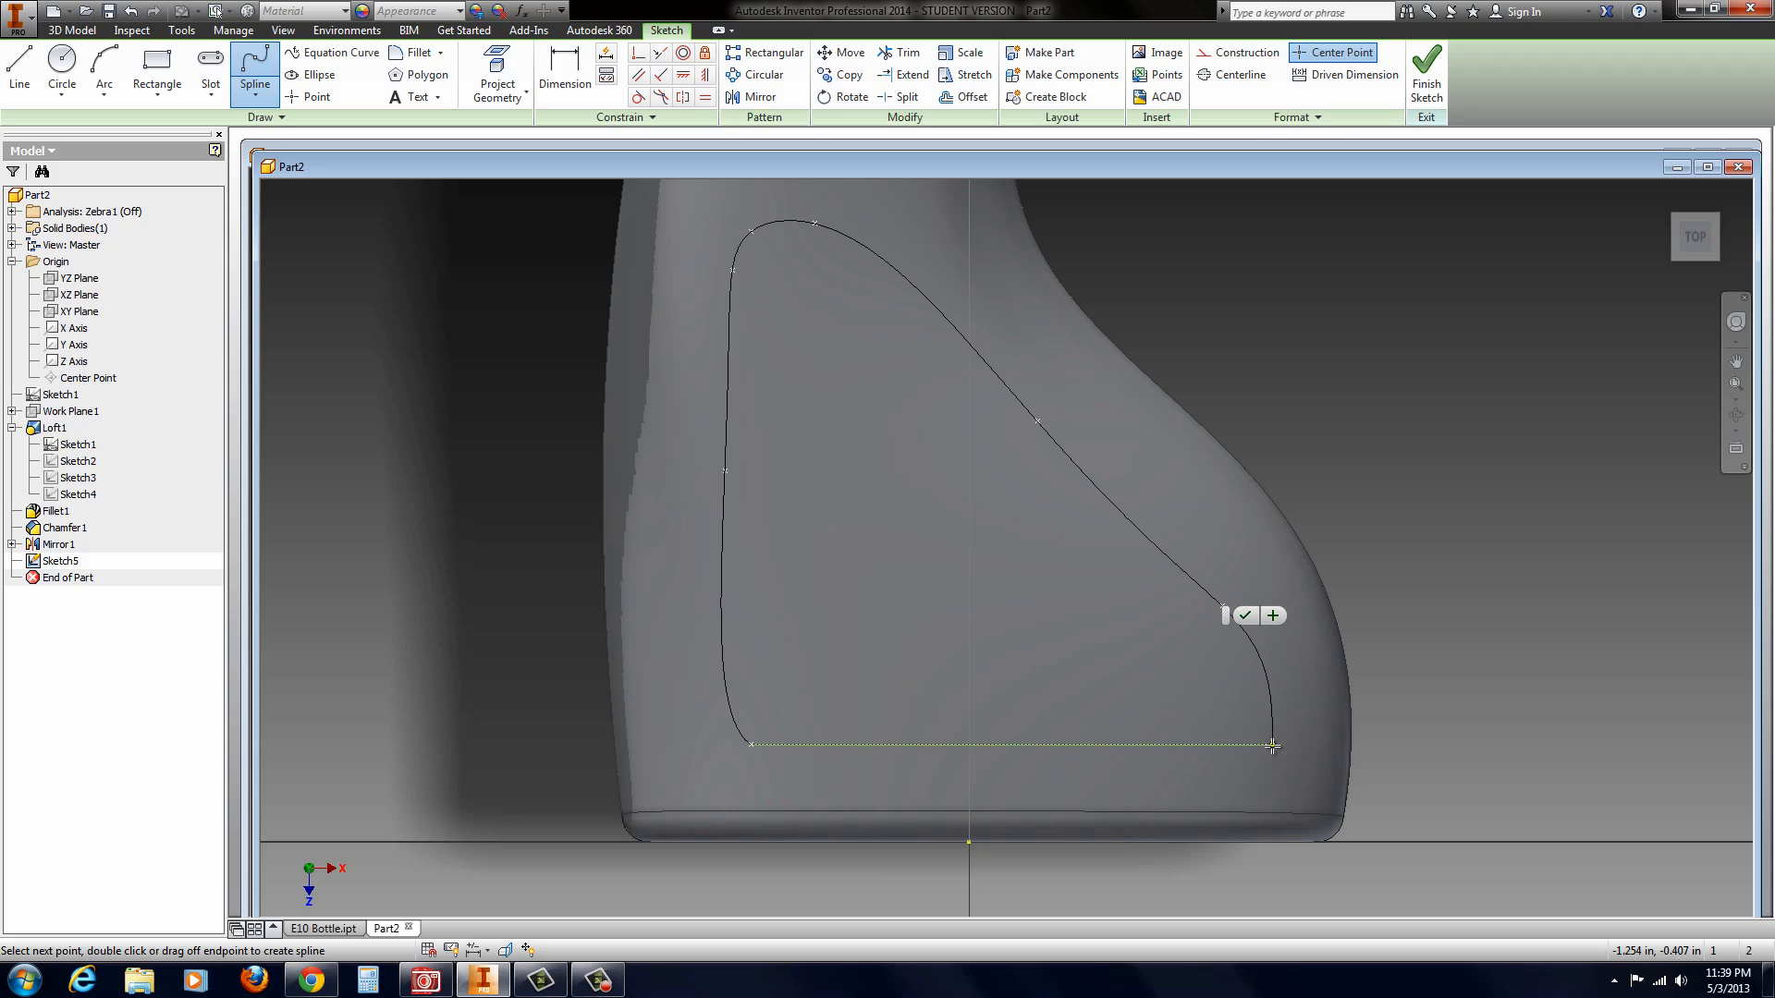
{"action": "scroll", "coordinate": [1275, 745], "scroll_direction": "down", "scroll_amount": 3}
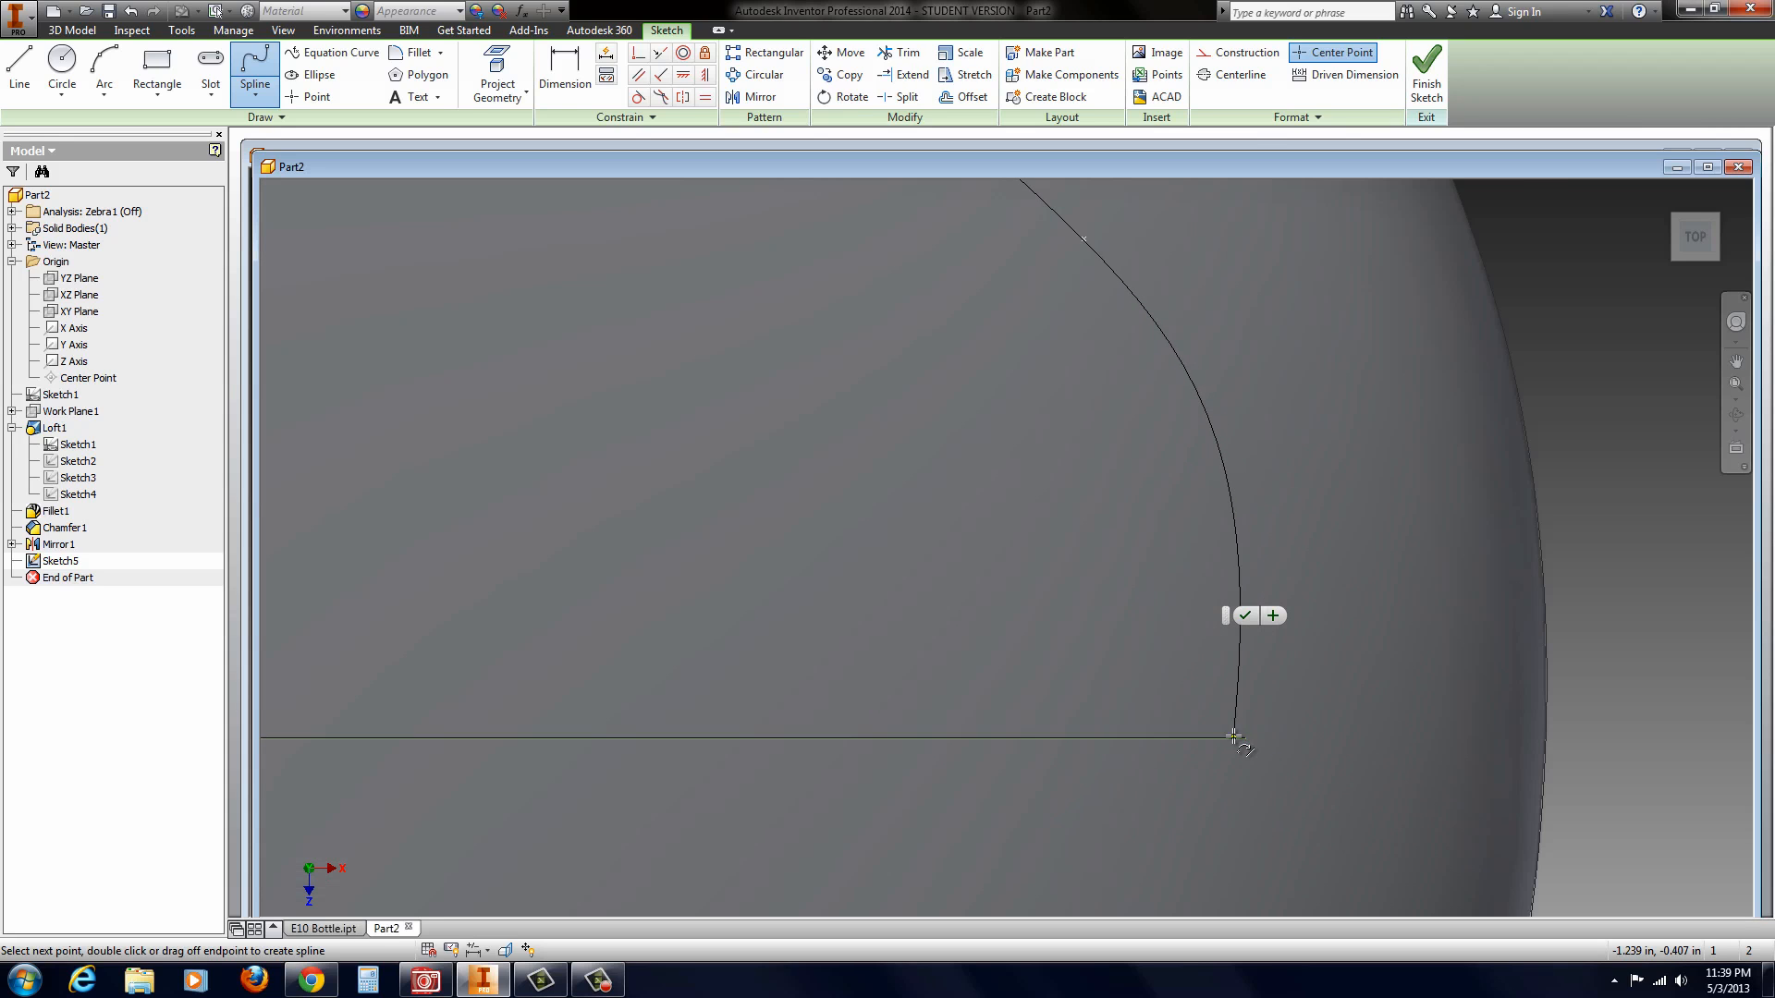
{"action": "left_click", "coordinate": [1246, 739]}
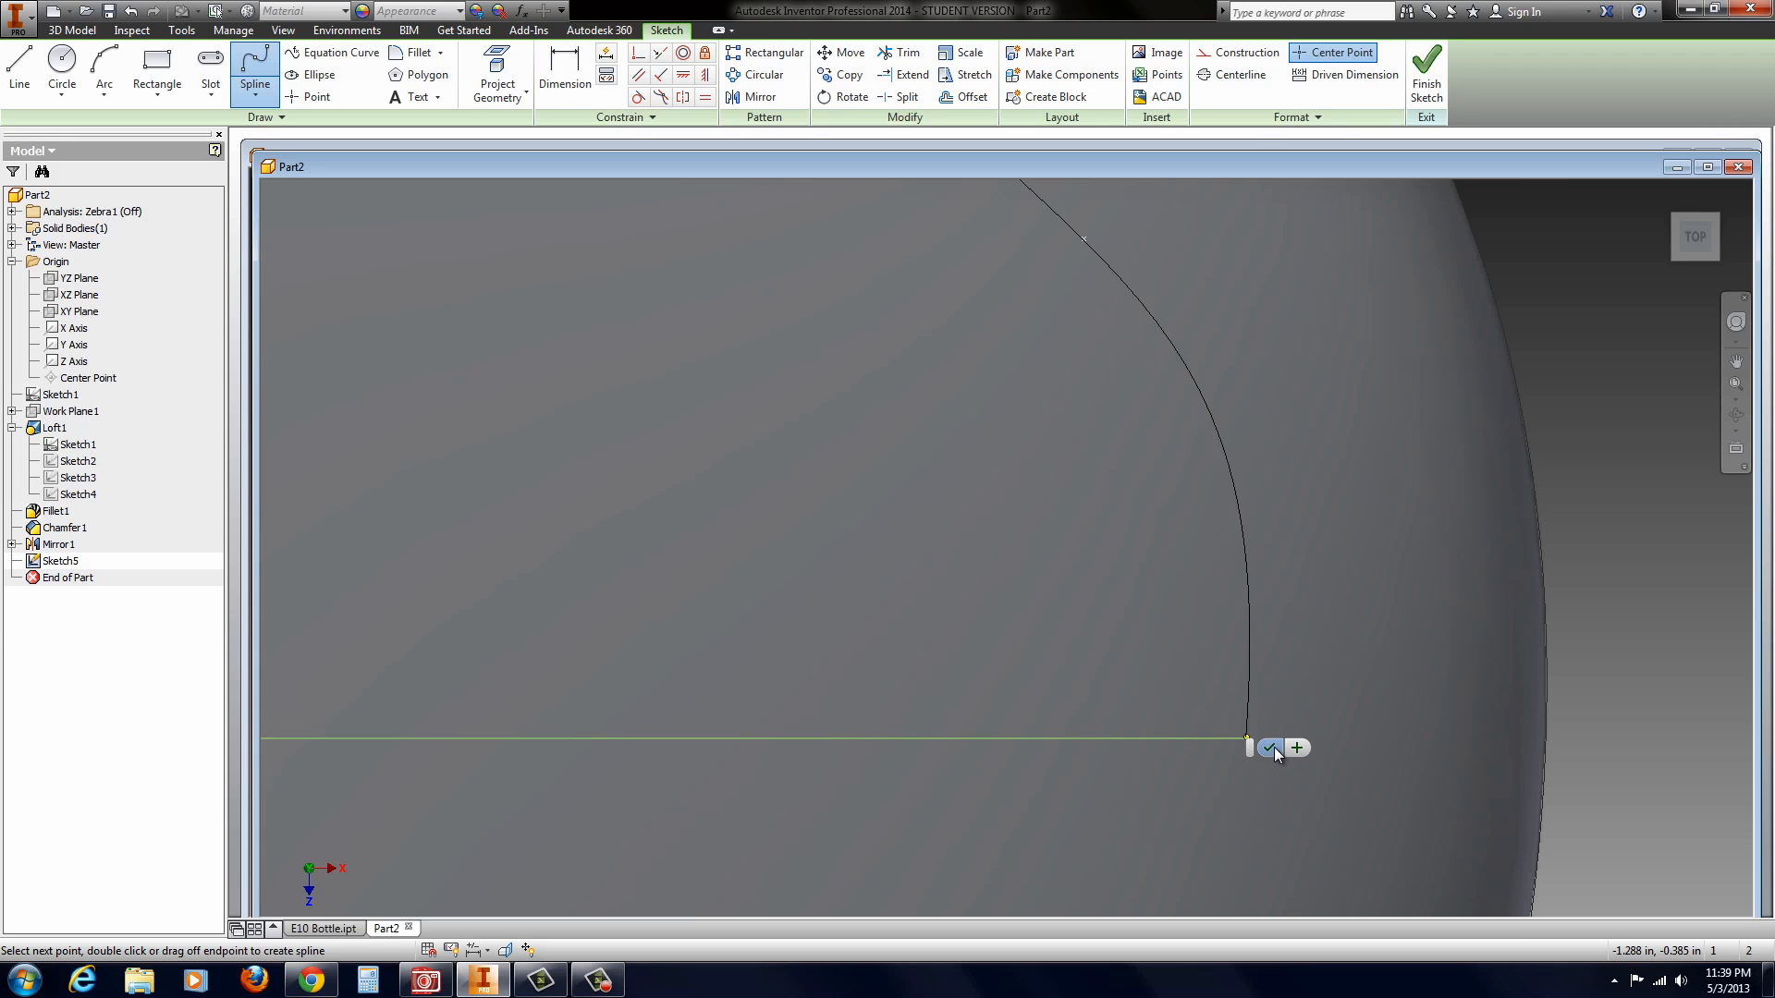
{"action": "left_click", "coordinate": [1269, 747]}
Step: Reshape the spline's sloping side and rounded upper end by moving its fit points to follow the bottle's outline
{"action": "scroll", "coordinate": [1241, 813], "scroll_direction": "up", "scroll_amount": 3}
{"action": "scroll", "coordinate": [1238, 814], "scroll_direction": "up", "scroll_amount": 2}
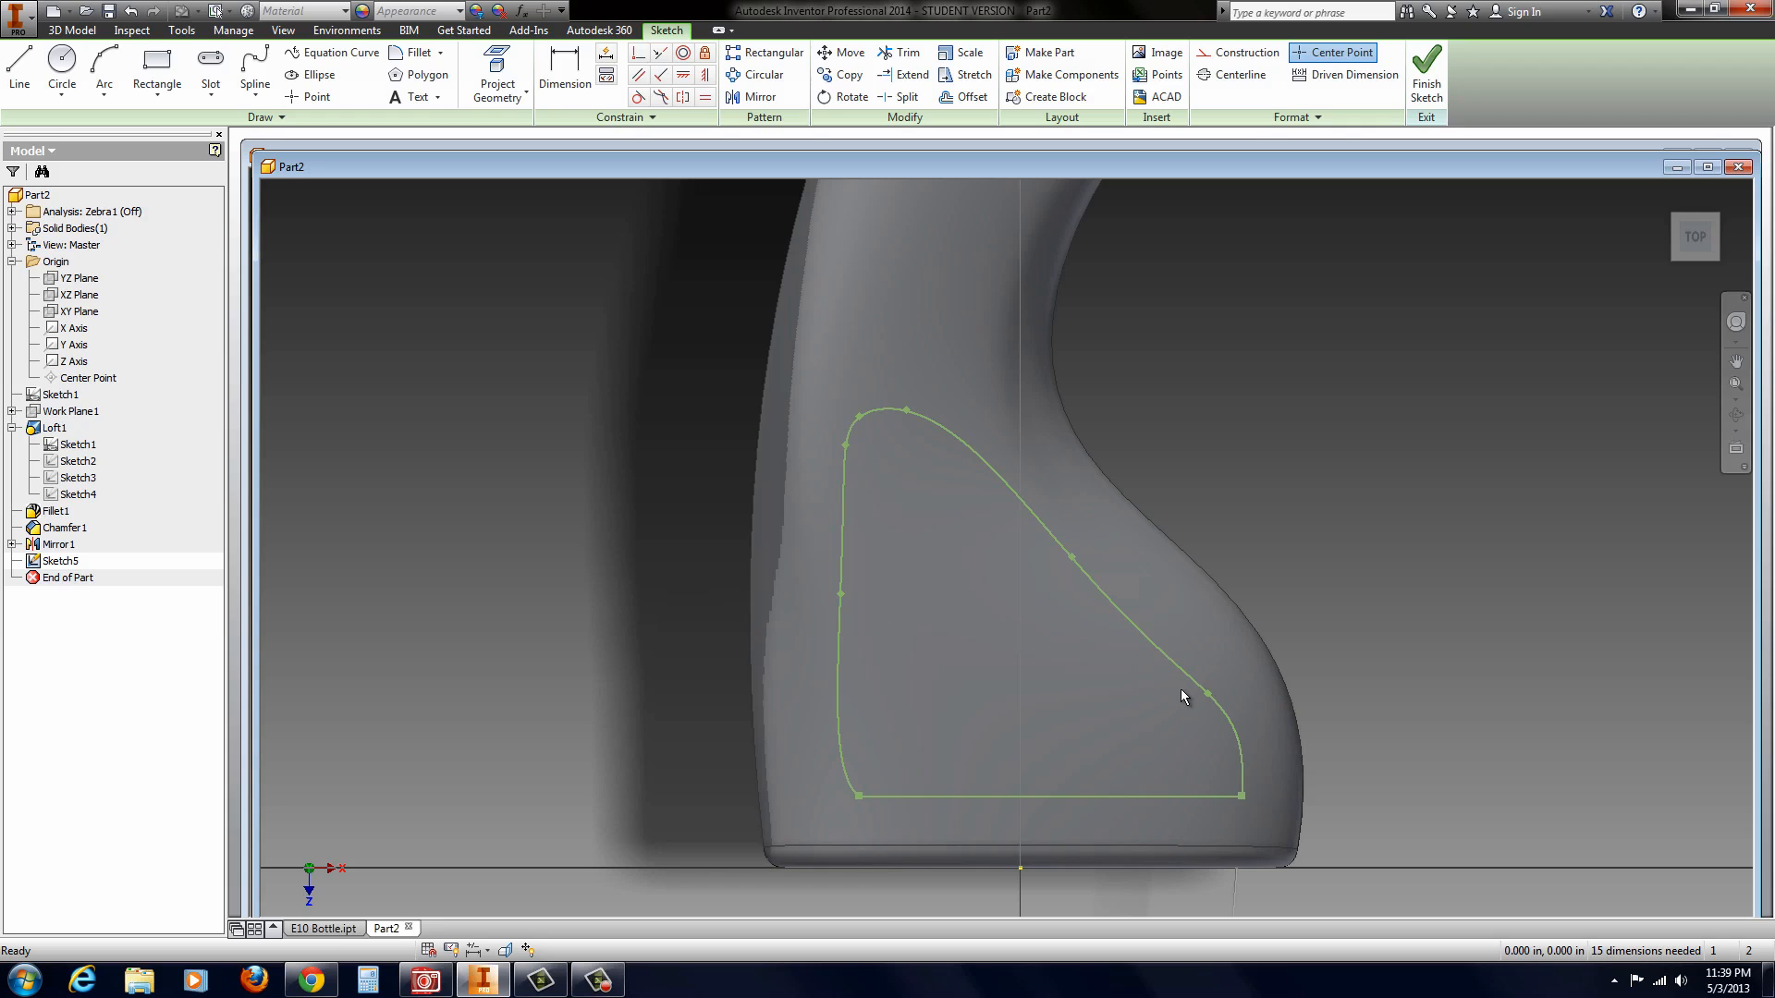
{"action": "left_click_drag", "start_coordinate": [1207, 691], "coordinate": [1157, 640]}
{"action": "left_click_drag", "start_coordinate": [1072, 556], "coordinate": [1034, 489]}
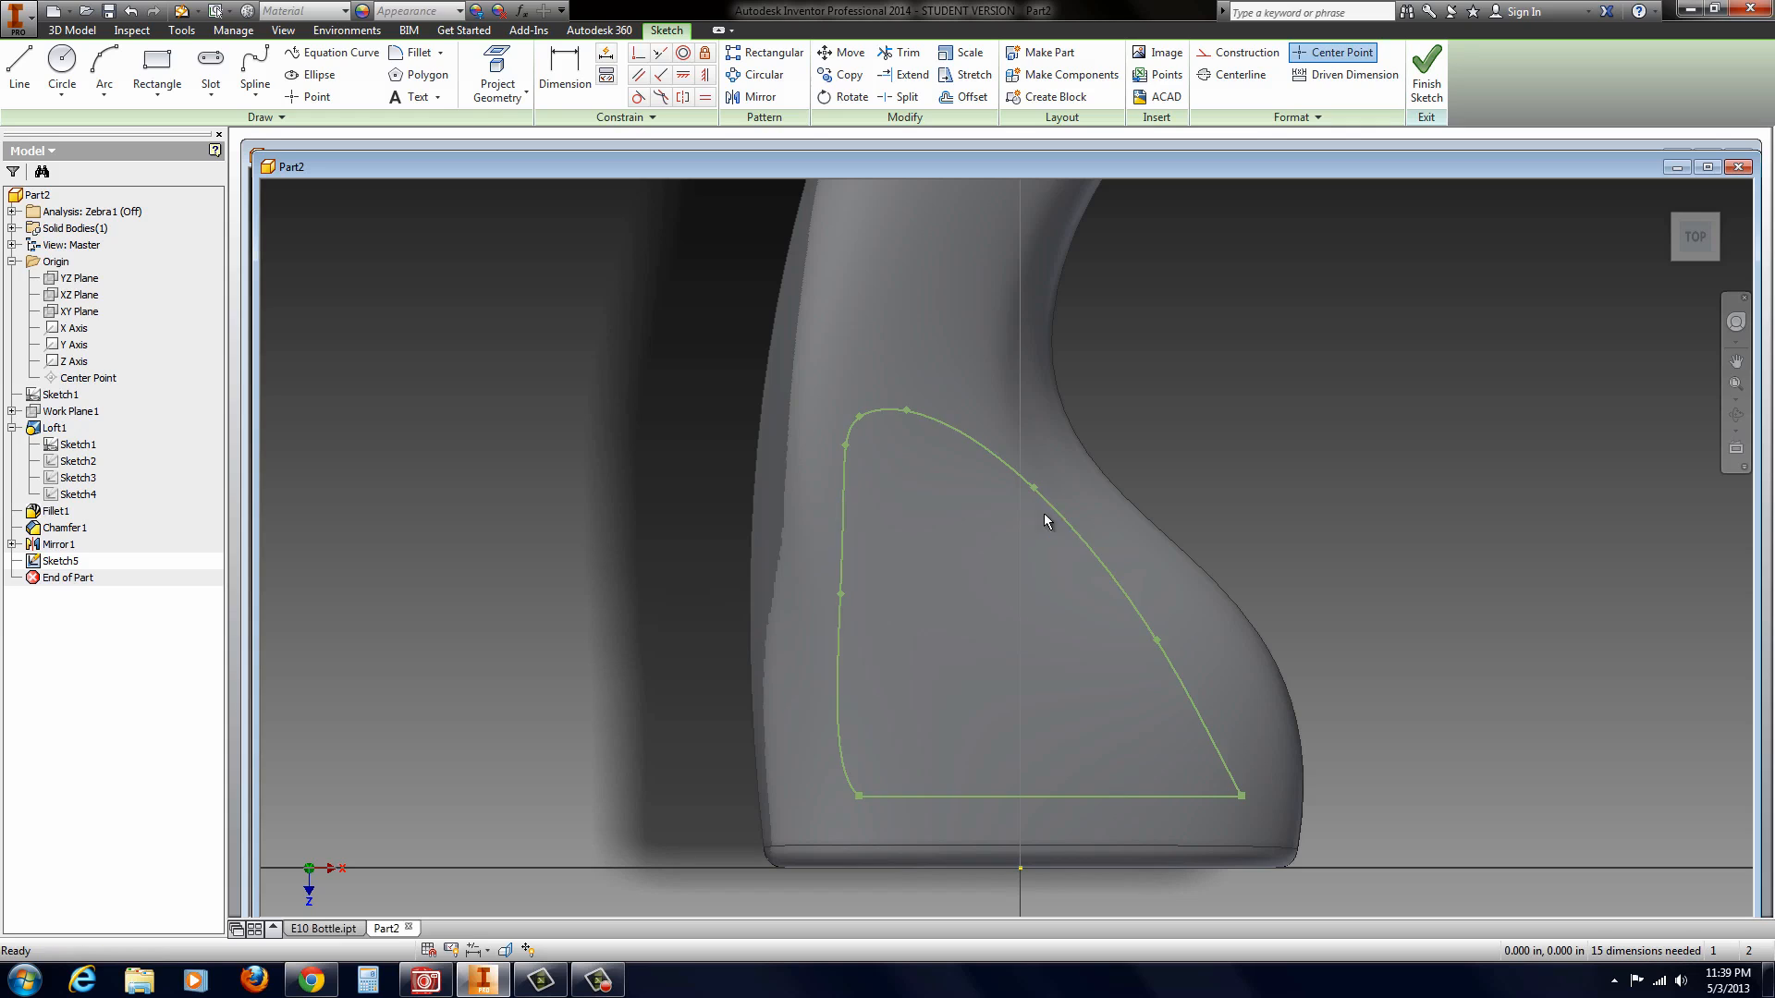
{"action": "left_click_drag", "start_coordinate": [1160, 642], "coordinate": [1199, 665]}
{"action": "mouse_move", "coordinate": [906, 410]}
{"action": "left_mouse_down"}
{"action": "mouse_move", "coordinate": [949, 429]}
{"action": "mouse_move", "coordinate": [882, 409]}
{"action": "left_mouse_up"}
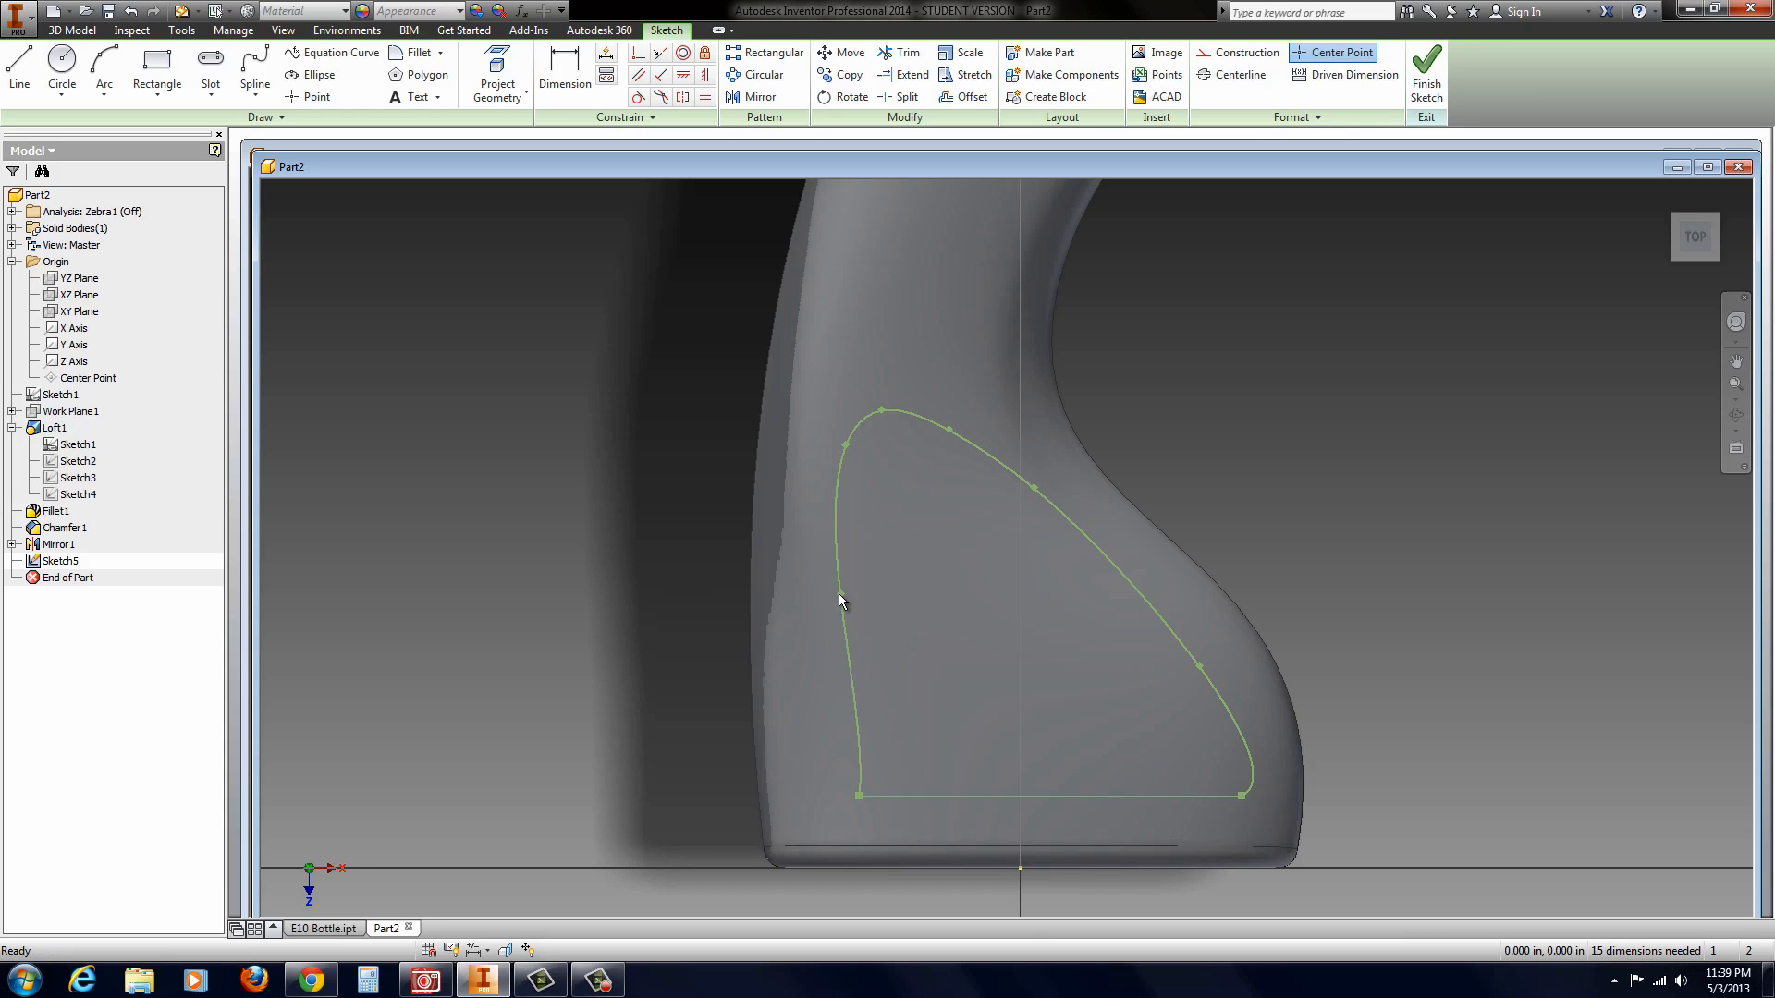
Step: Refine the profile by moving its side fit points and the base line's end on the straighter side outward, and finish the sketch
{"action": "left_click_drag", "start_coordinate": [840, 596], "coordinate": [830, 599]}
{"action": "left_click_drag", "start_coordinate": [1200, 665], "coordinate": [1161, 615]}
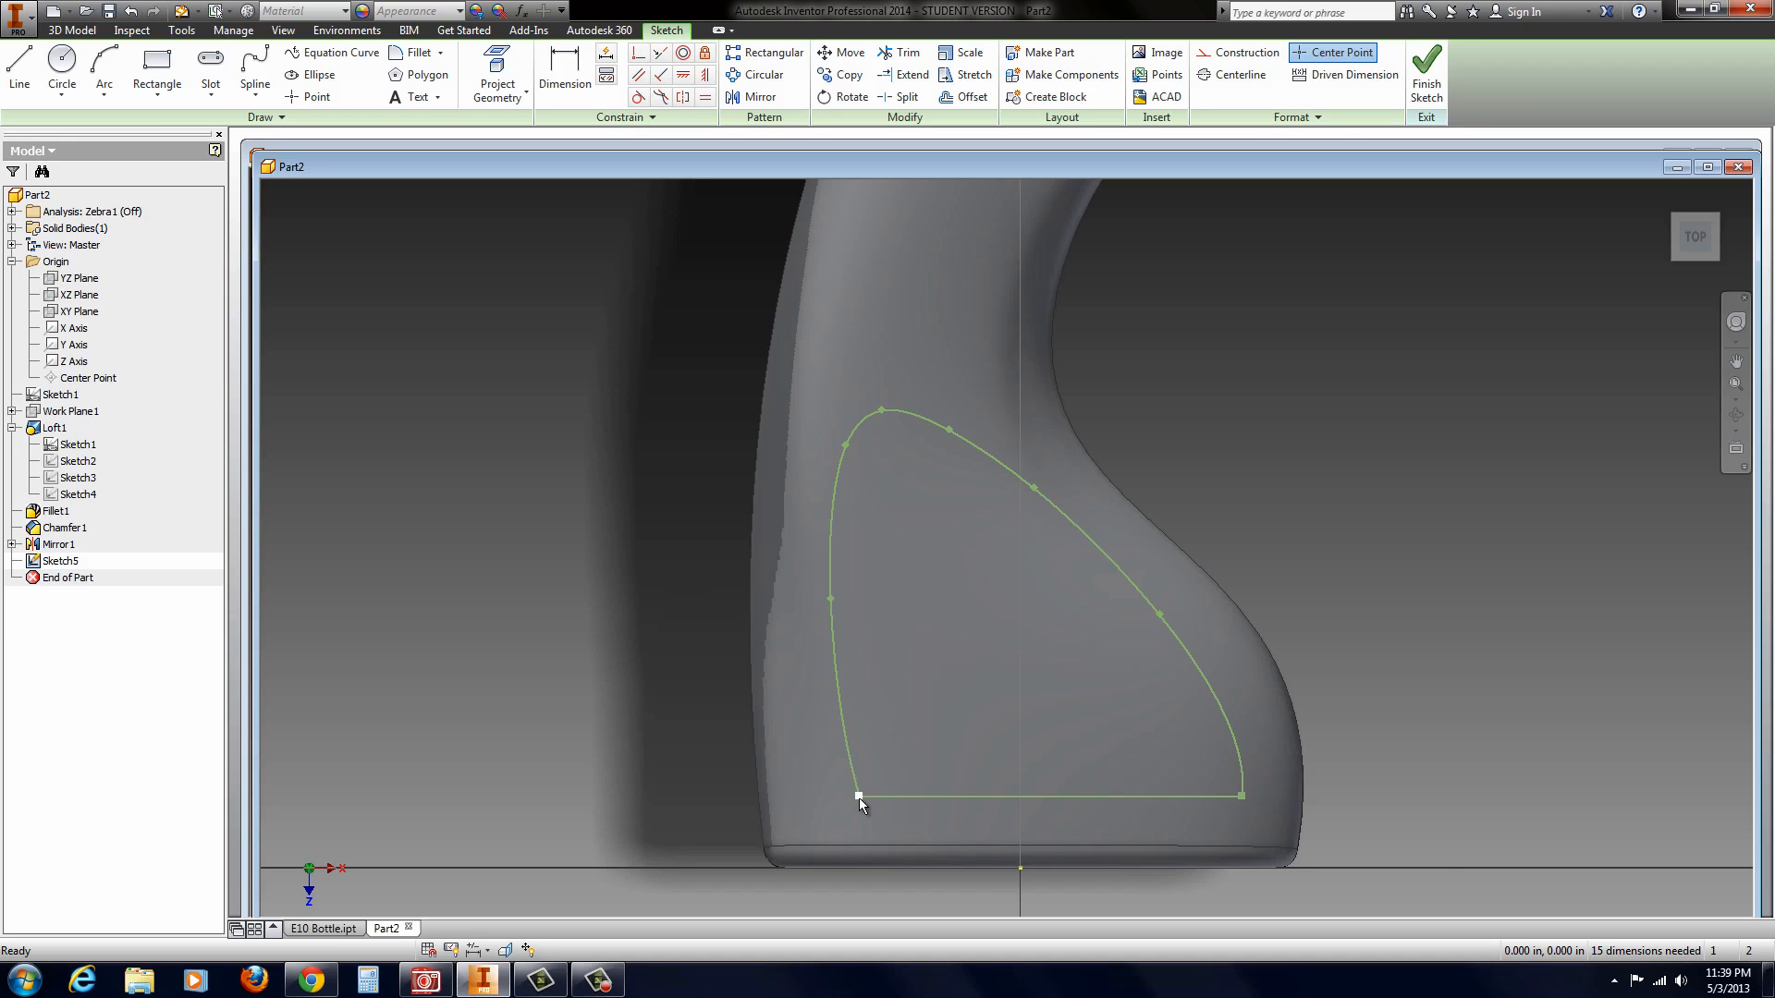
{"action": "left_click_drag", "start_coordinate": [858, 797], "coordinate": [845, 795]}
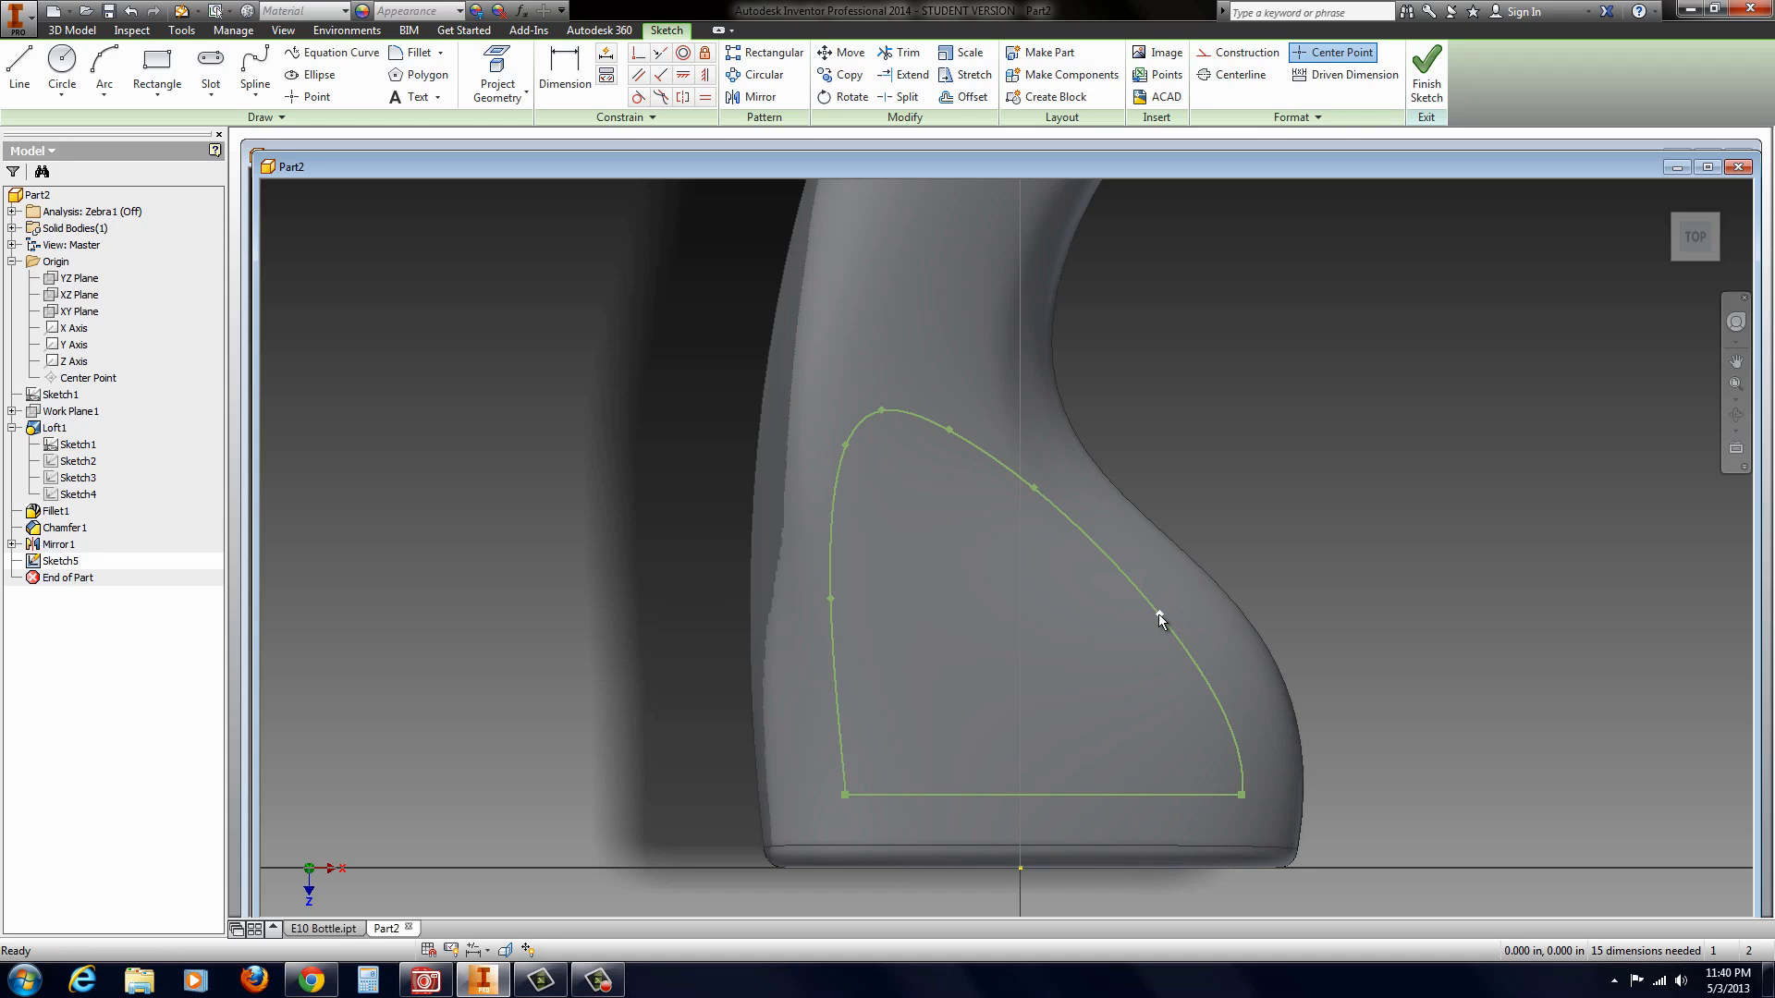
{"action": "left_click_drag", "start_coordinate": [1034, 488], "coordinate": [1032, 500]}
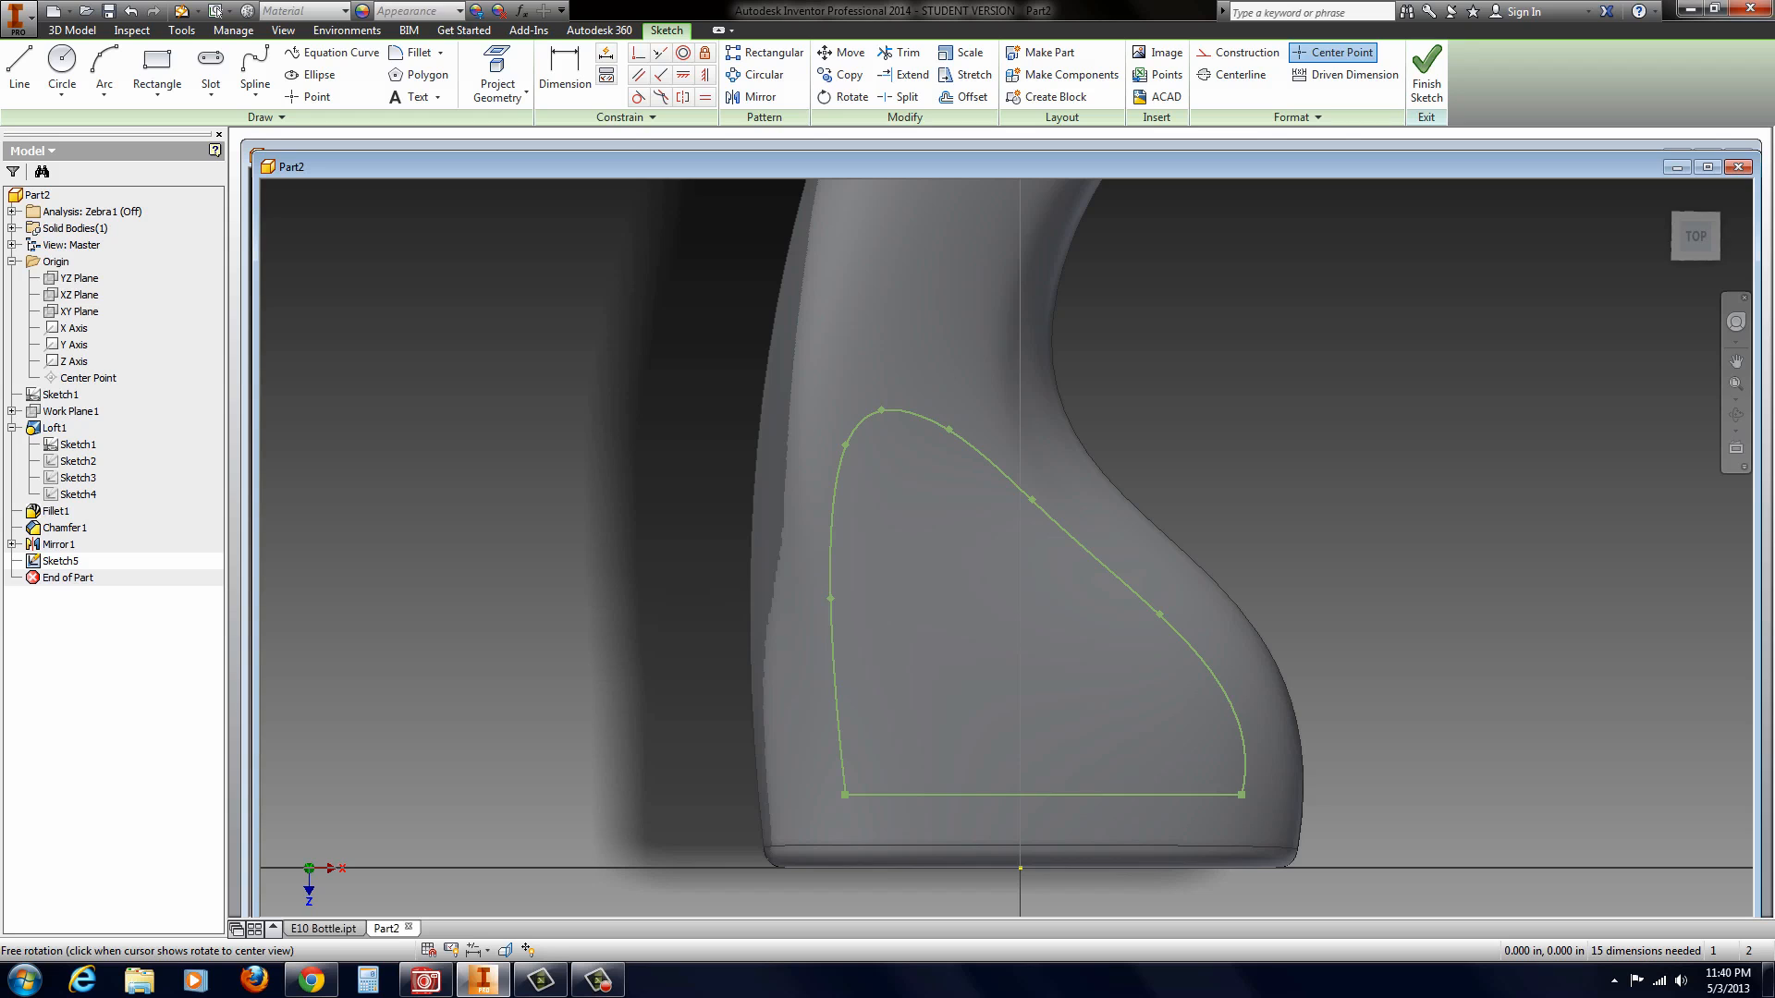
{"action": "middle_click_drag", "start_coordinate": [1082, 723], "coordinate": [1146, 688], "text": "shift"}
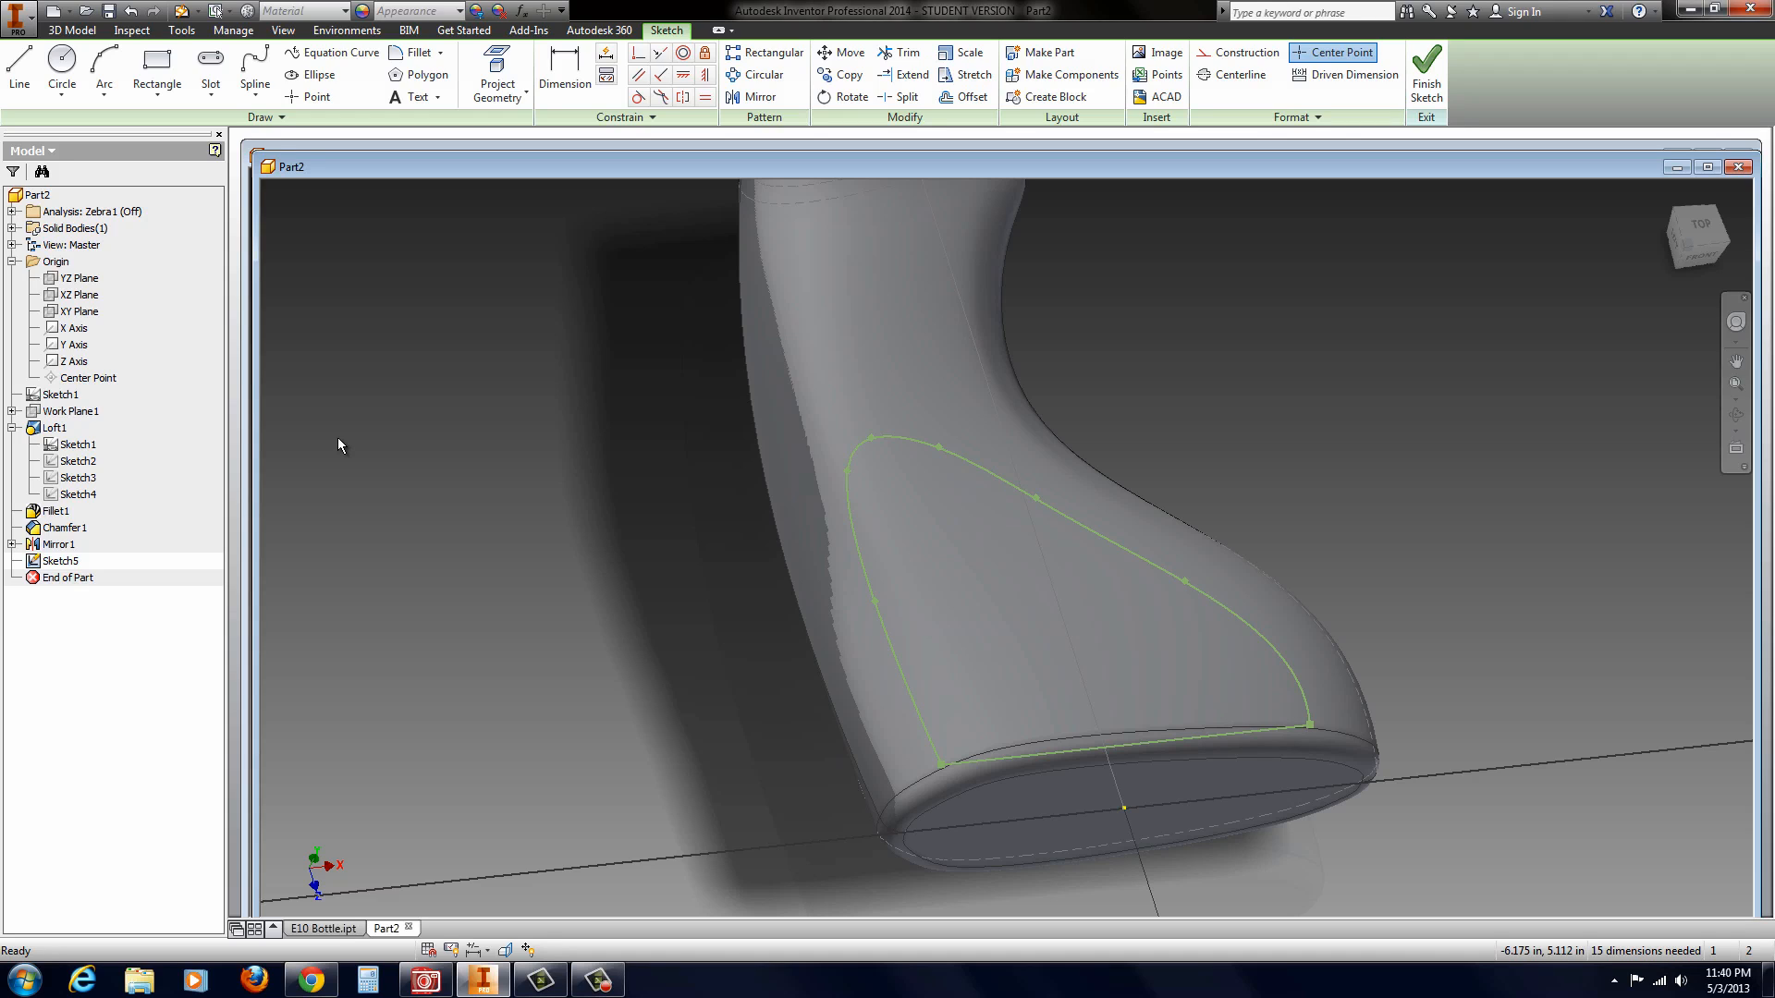
{"action": "scroll", "coordinate": [617, 628], "scroll_direction": "down", "scroll_amount": 3}
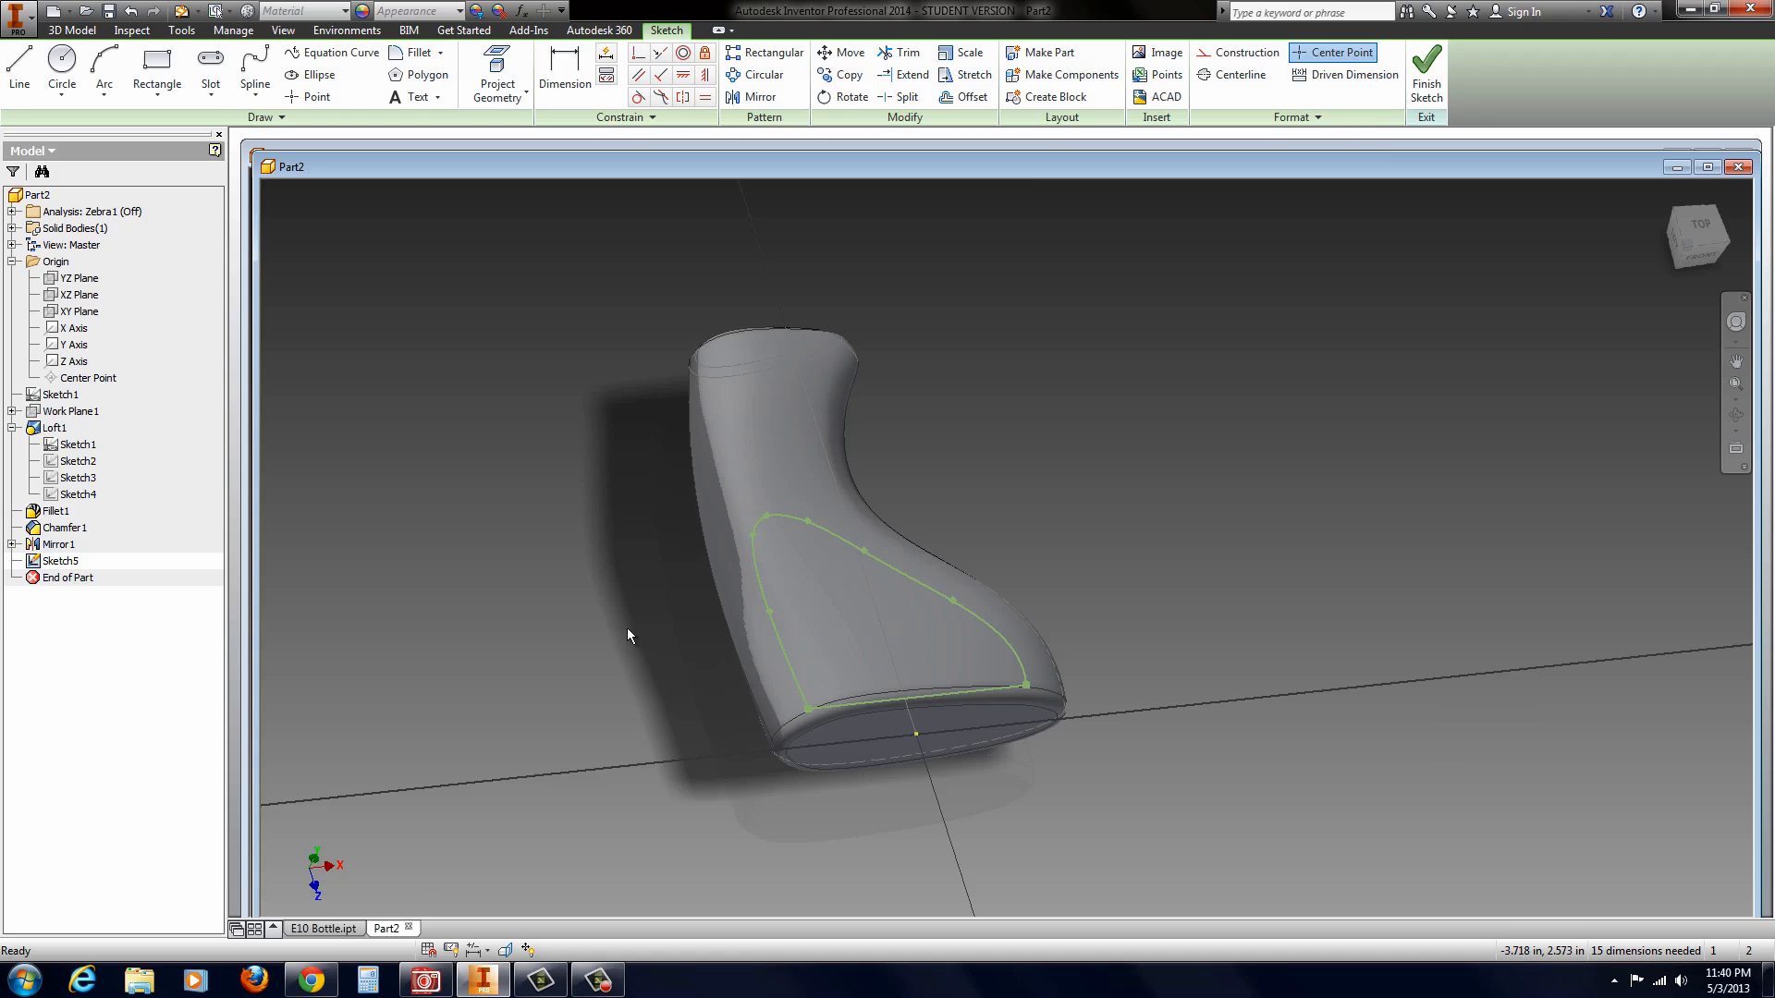
{"action": "left_click", "coordinate": [1425, 80]}
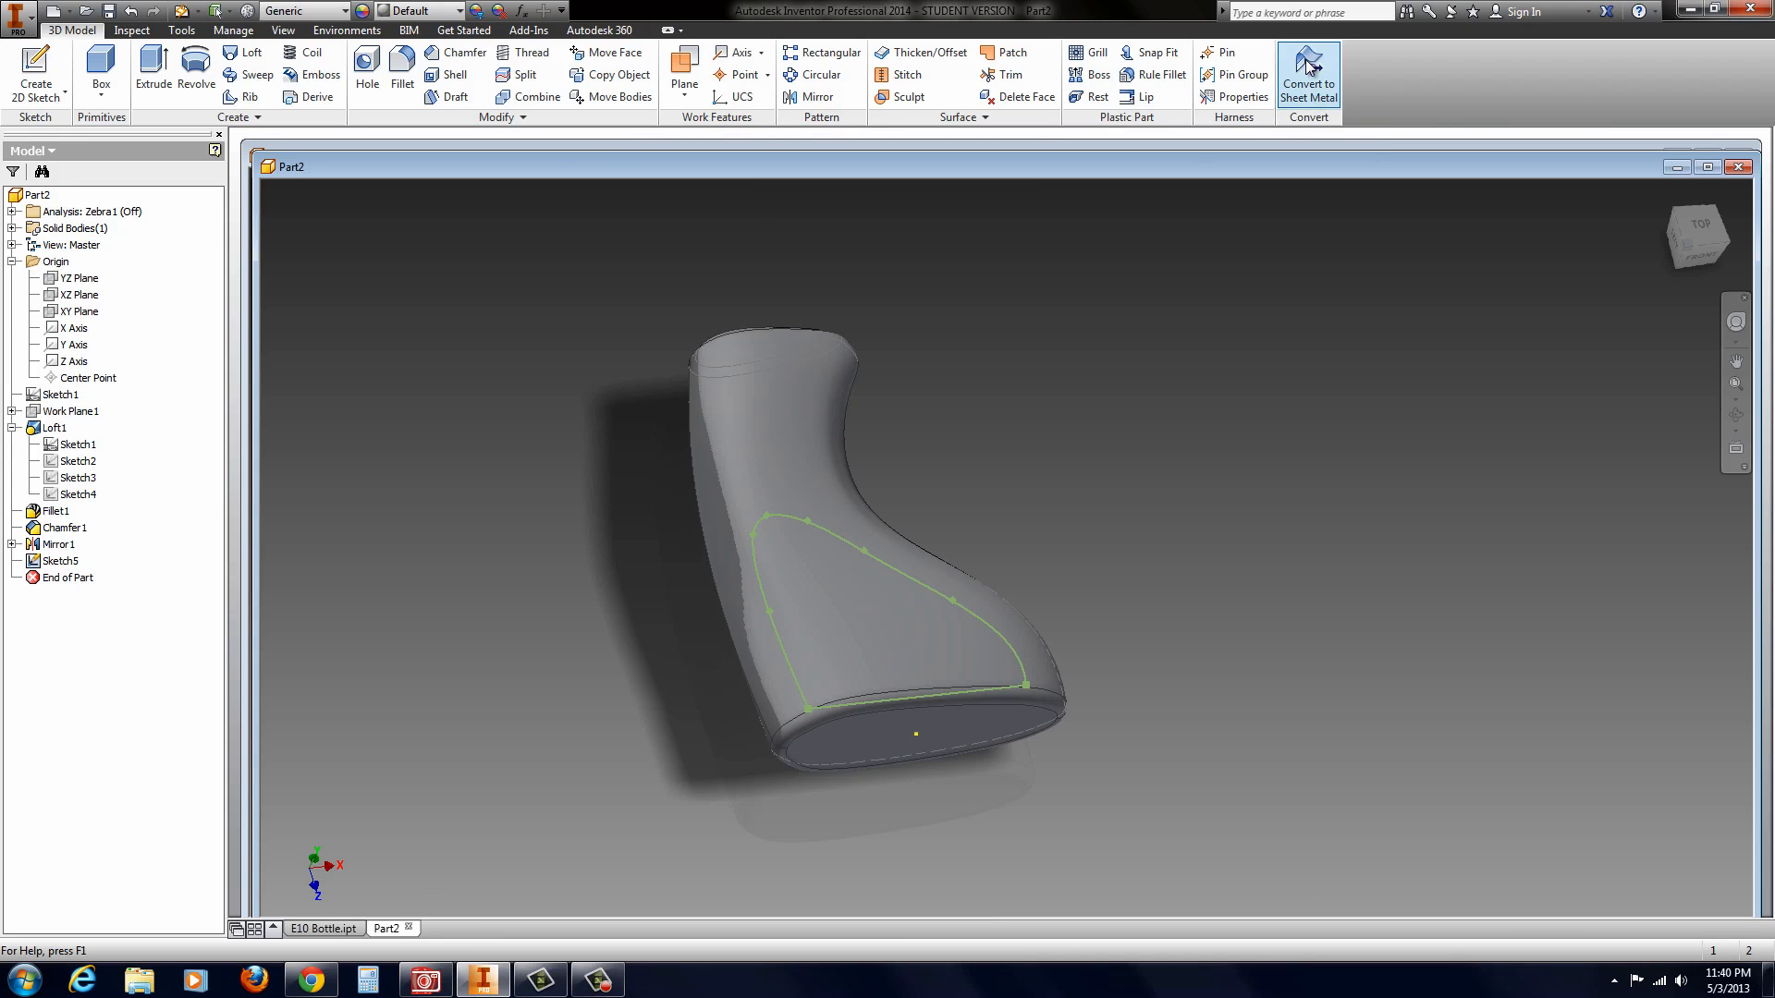
Step: Create a work plane offset 0.6875 in from the XZ plane
{"action": "left_click", "coordinate": [51, 295]}
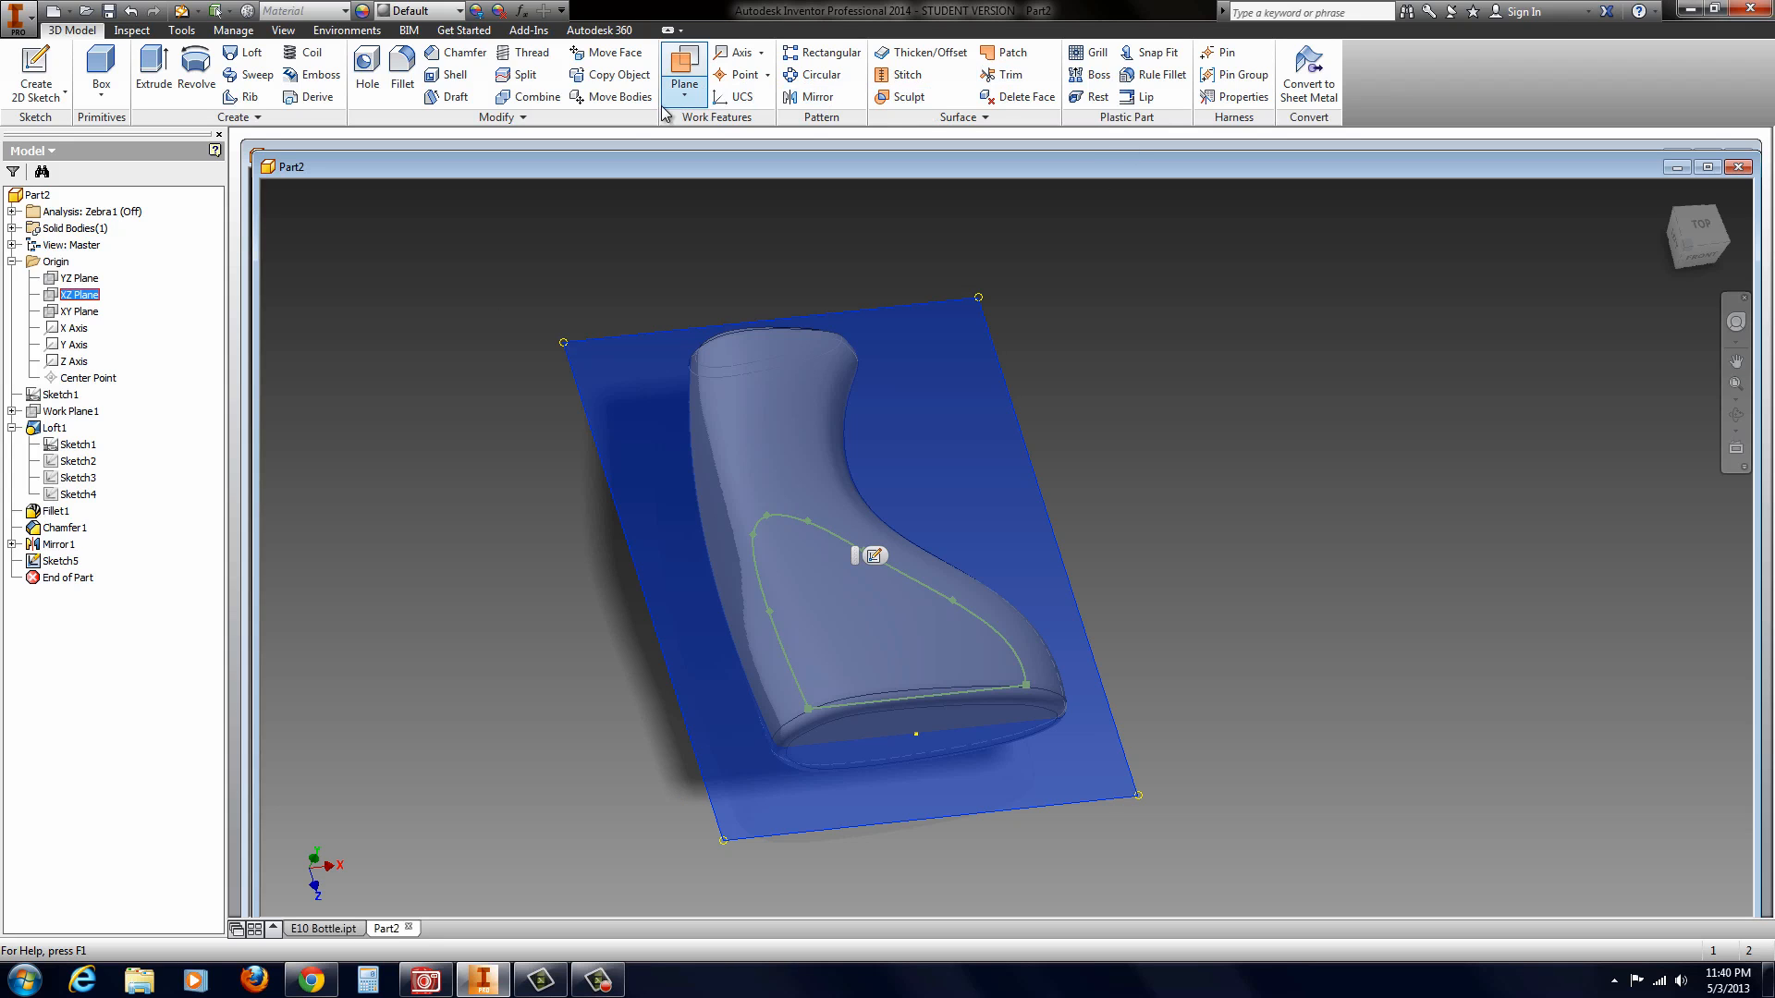
{"action": "left_click", "coordinate": [693, 92]}
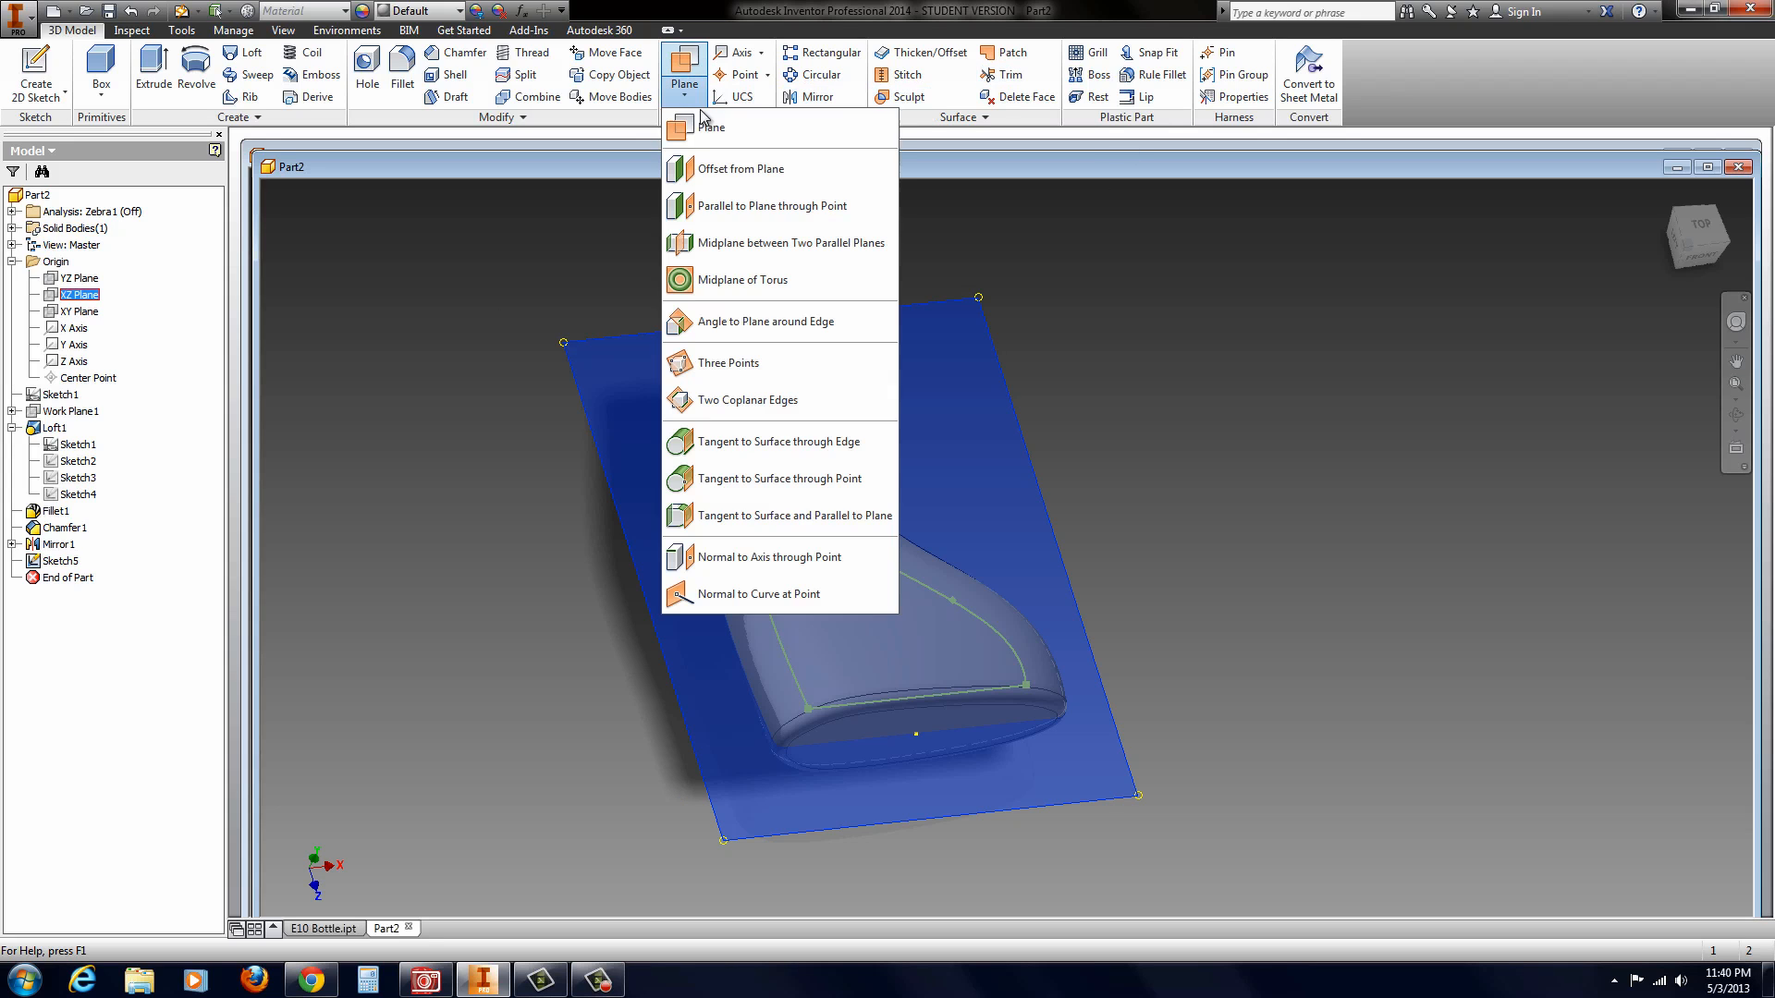
{"action": "left_click", "coordinate": [702, 171]}
{"action": "left_click_drag", "start_coordinate": [856, 557], "coordinate": [875, 523]}
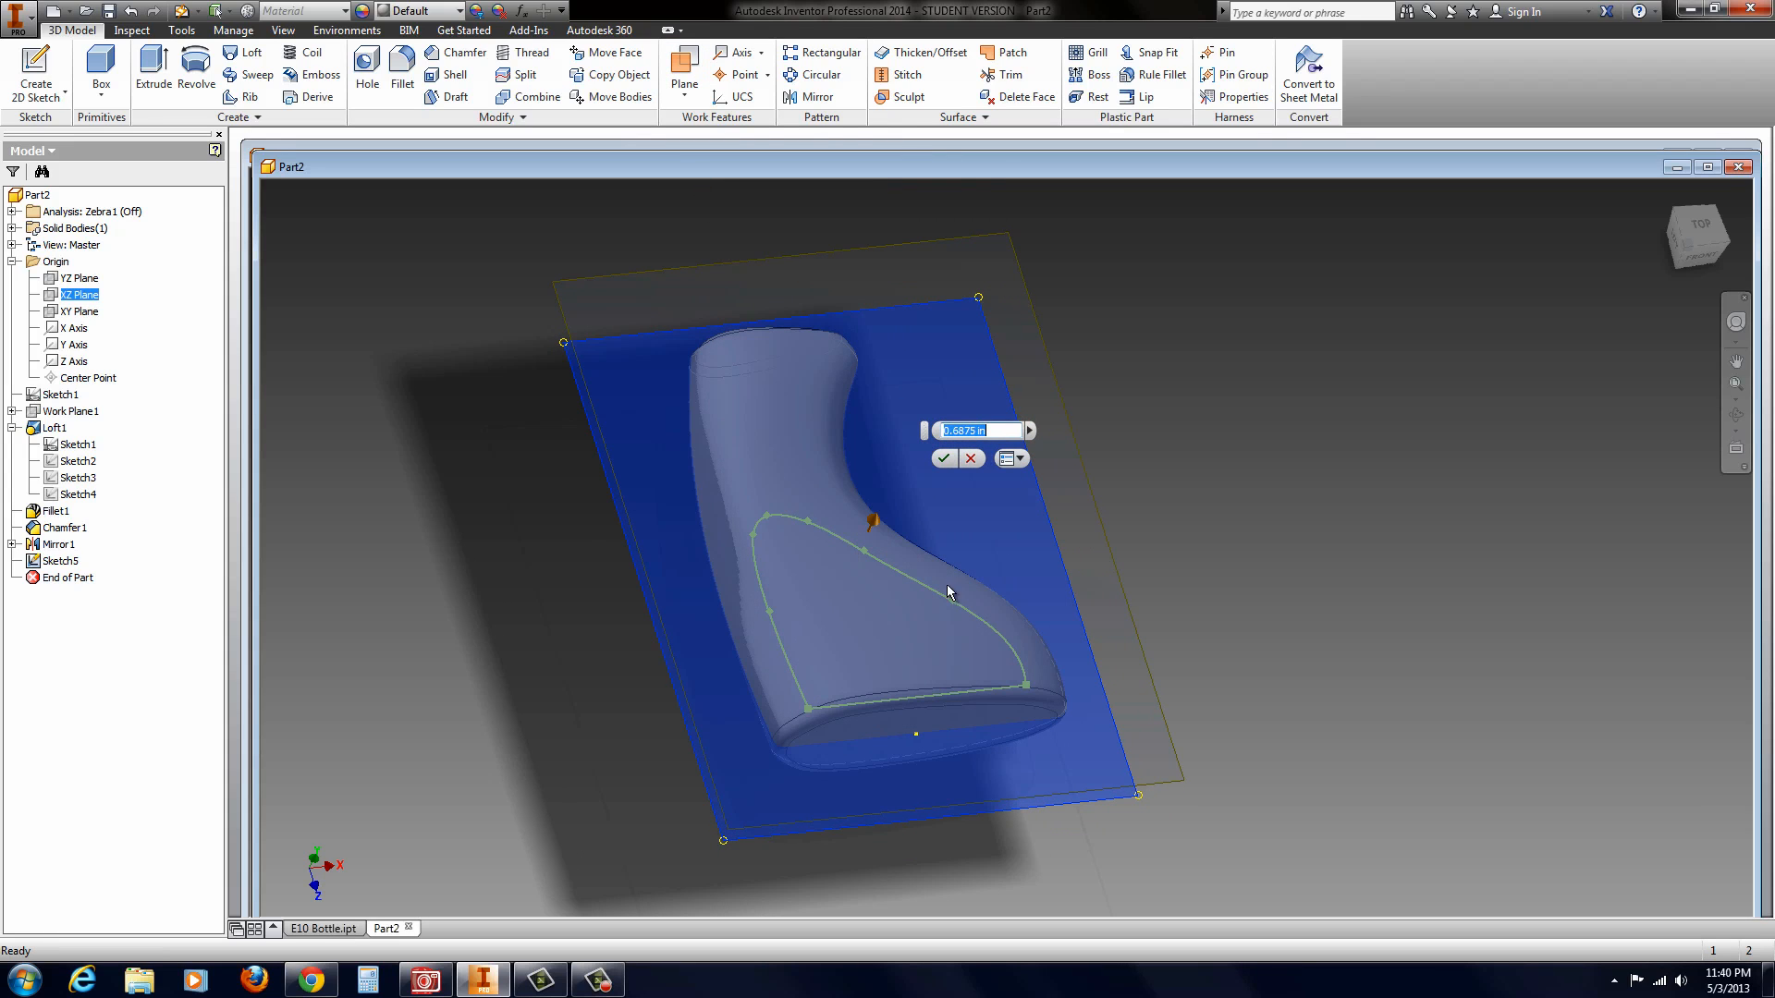
{"action": "left_click", "coordinate": [941, 459]}
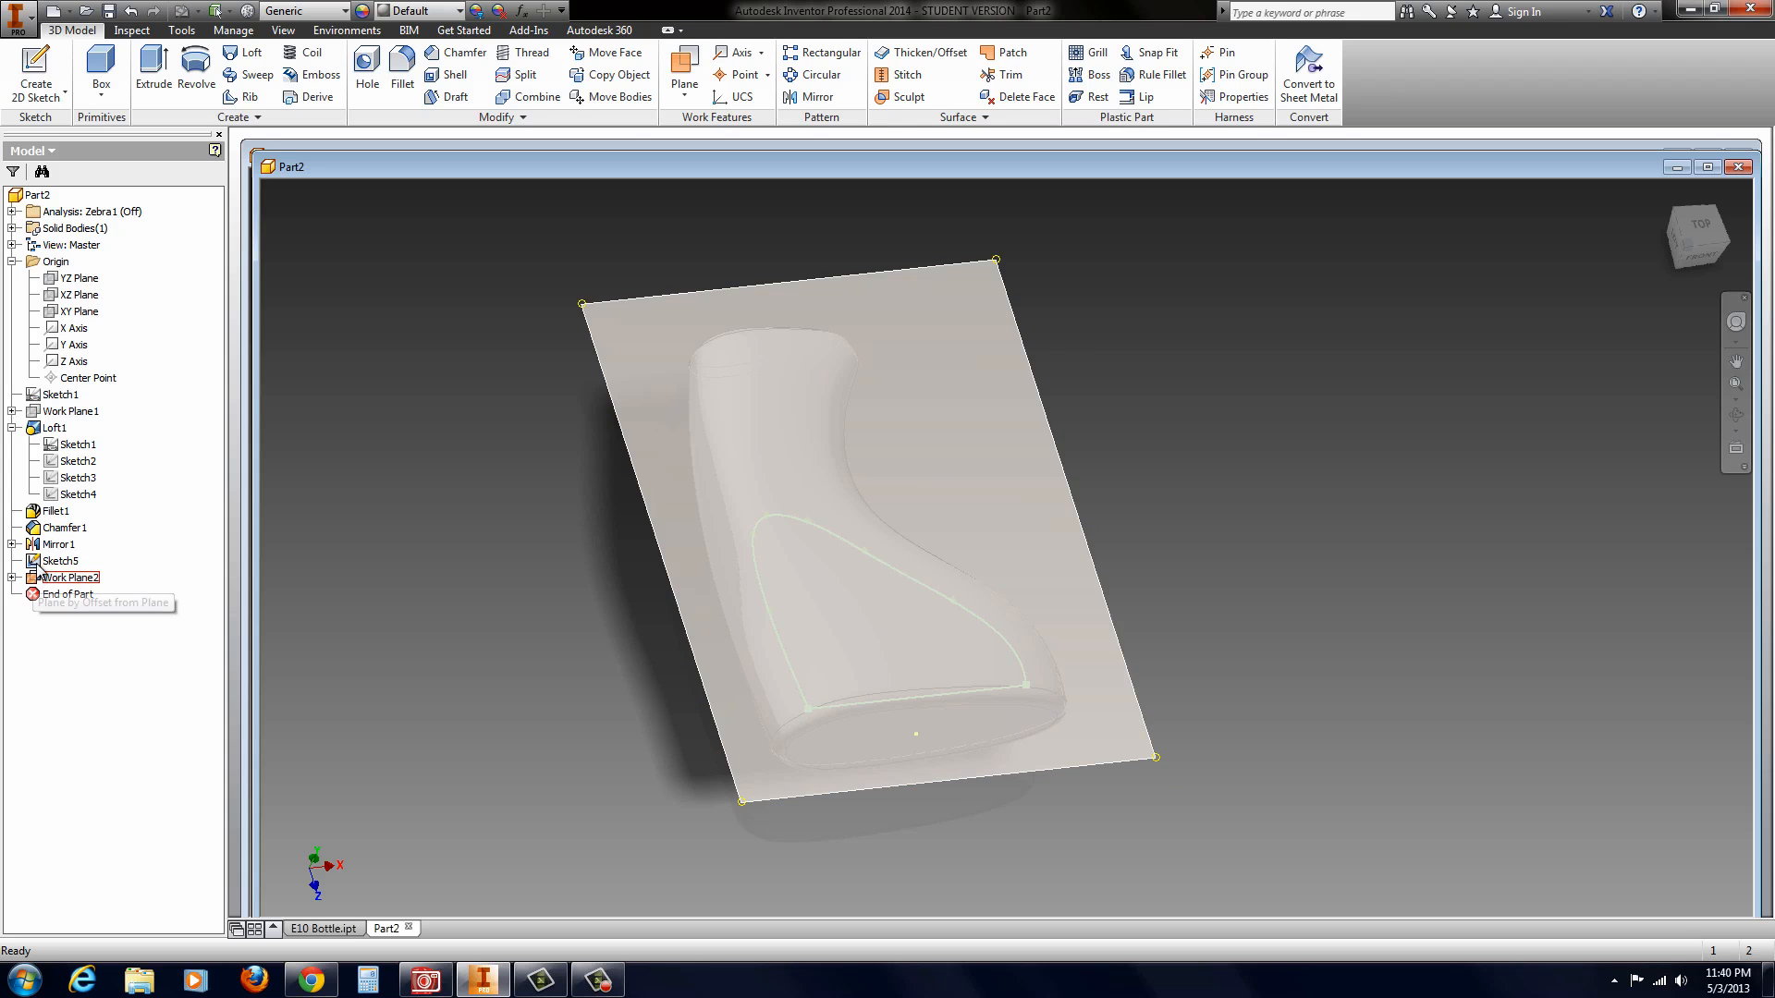
Step: Copy the profile sketch onto the new offset work plane and hide the original sketch
{"action": "left_click", "coordinate": [59, 561]}
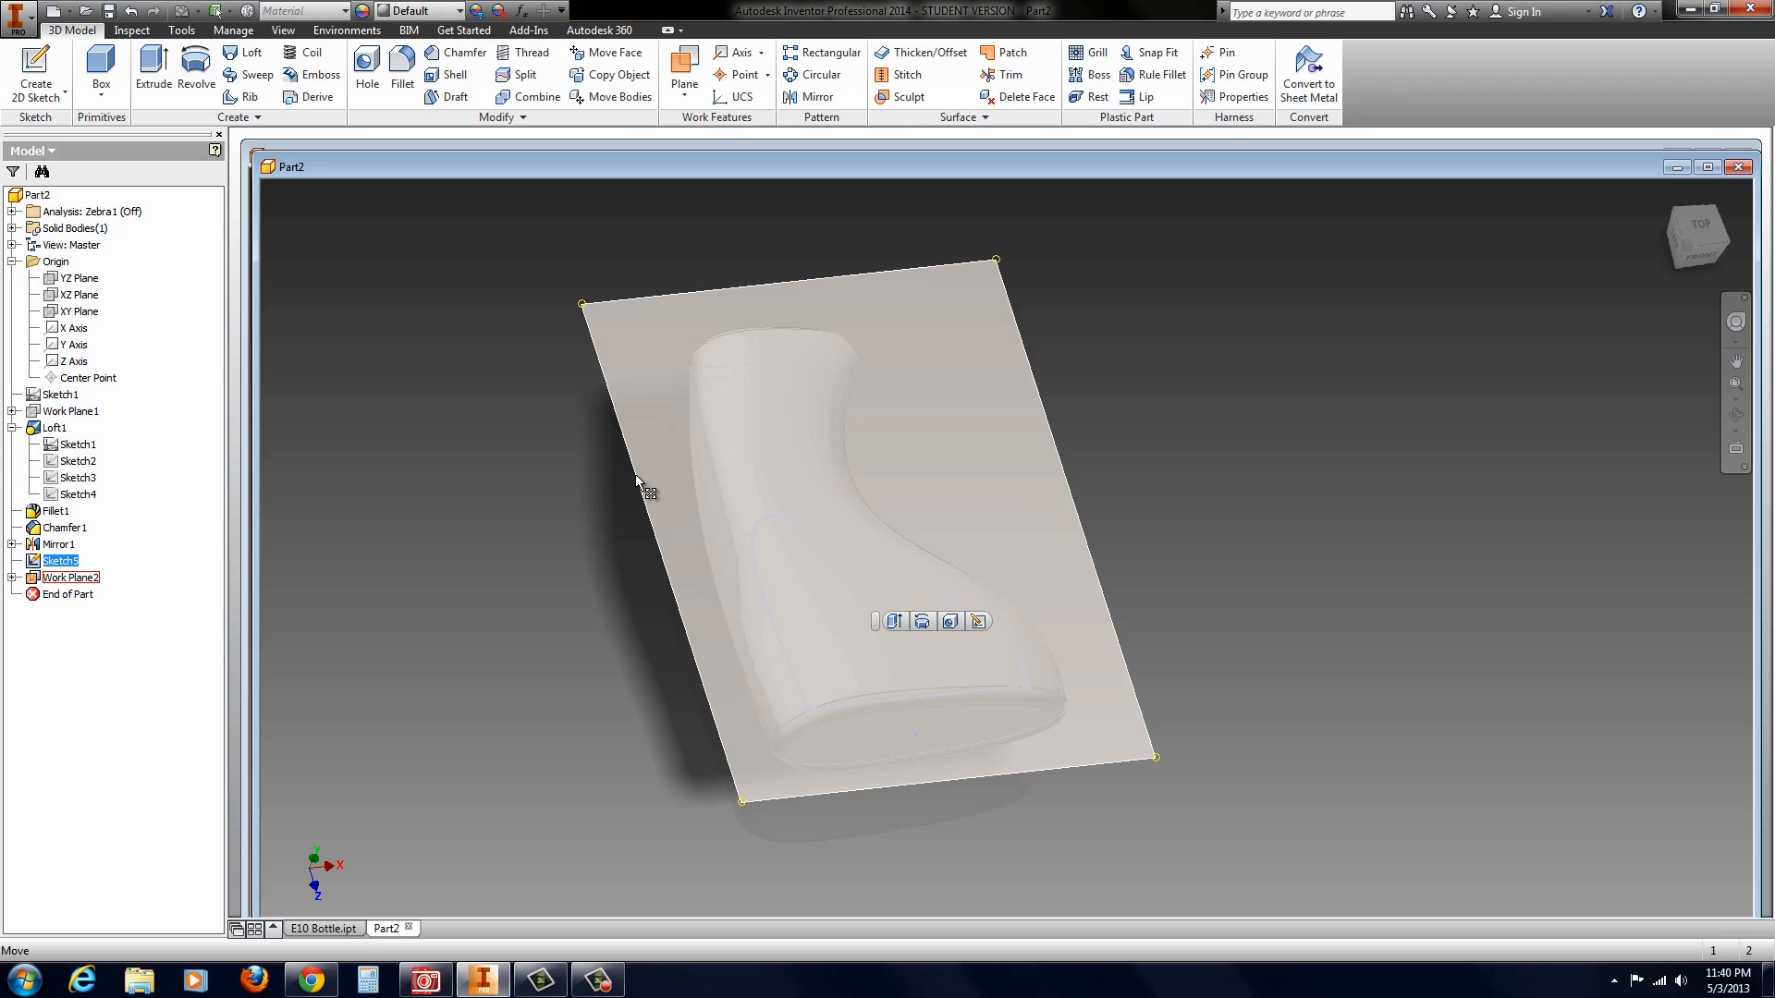
{"action": "left_click", "coordinate": [636, 478]}
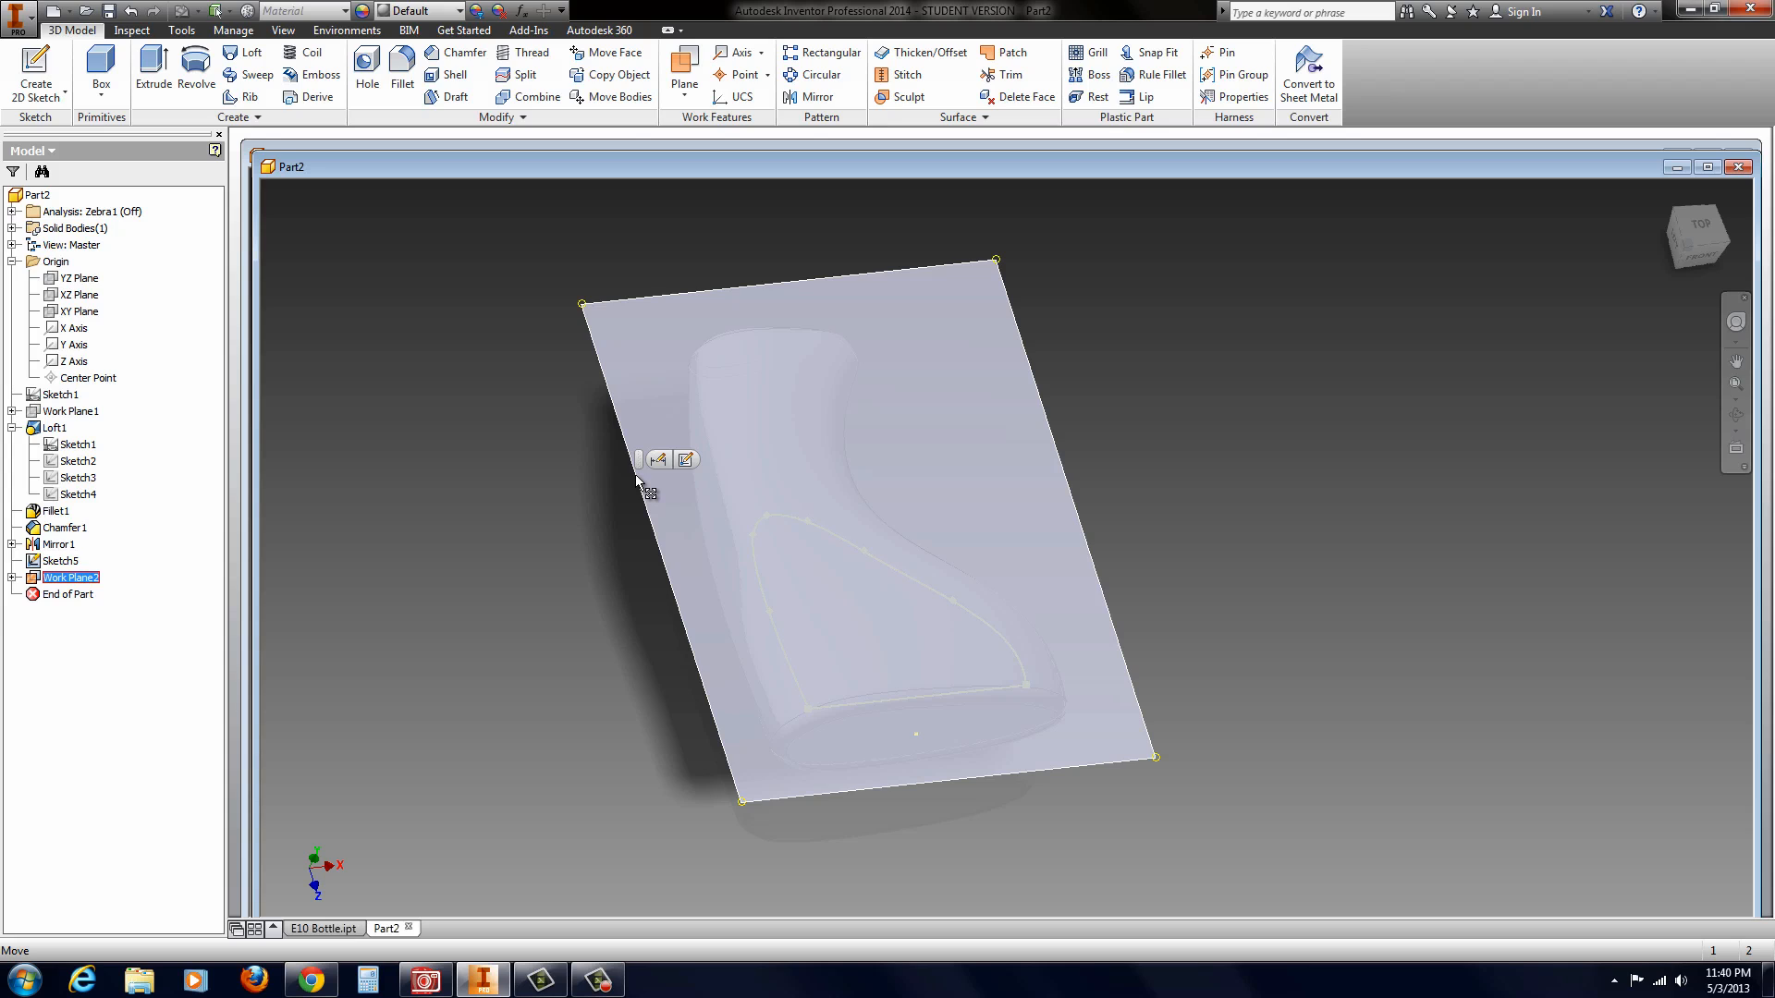
{"action": "key", "text": "ctrl+v"}
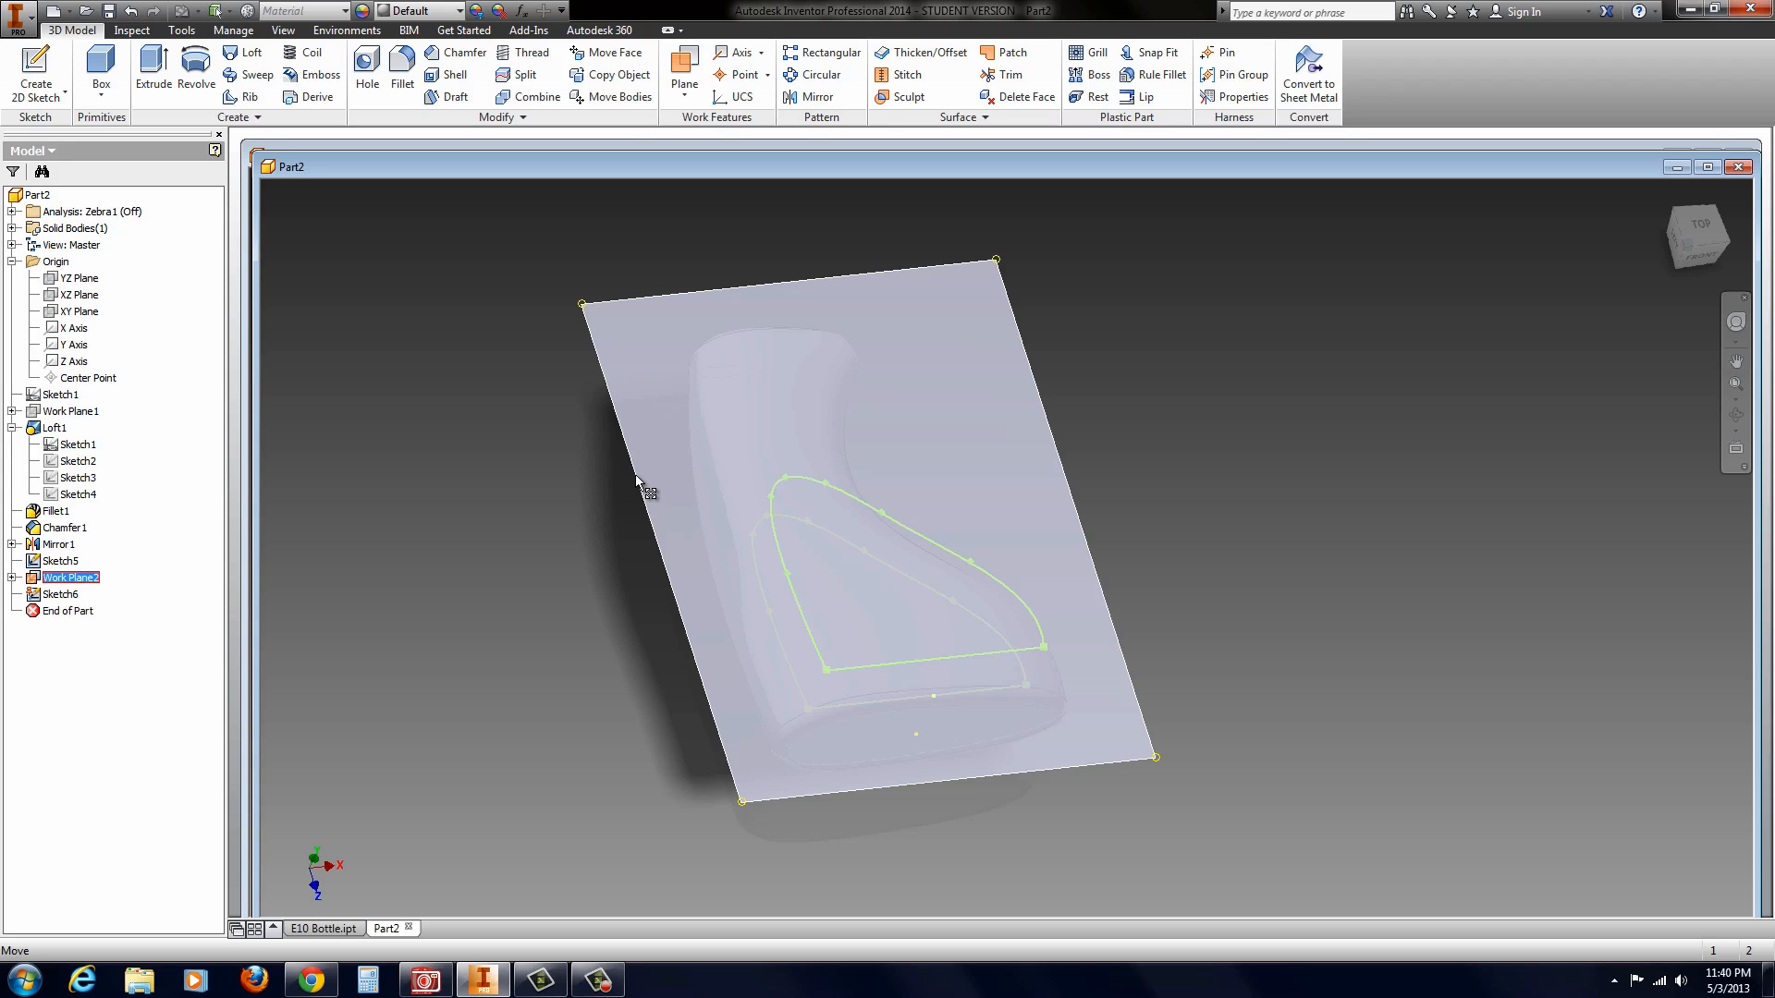
{"action": "left_click", "coordinate": [492, 399]}
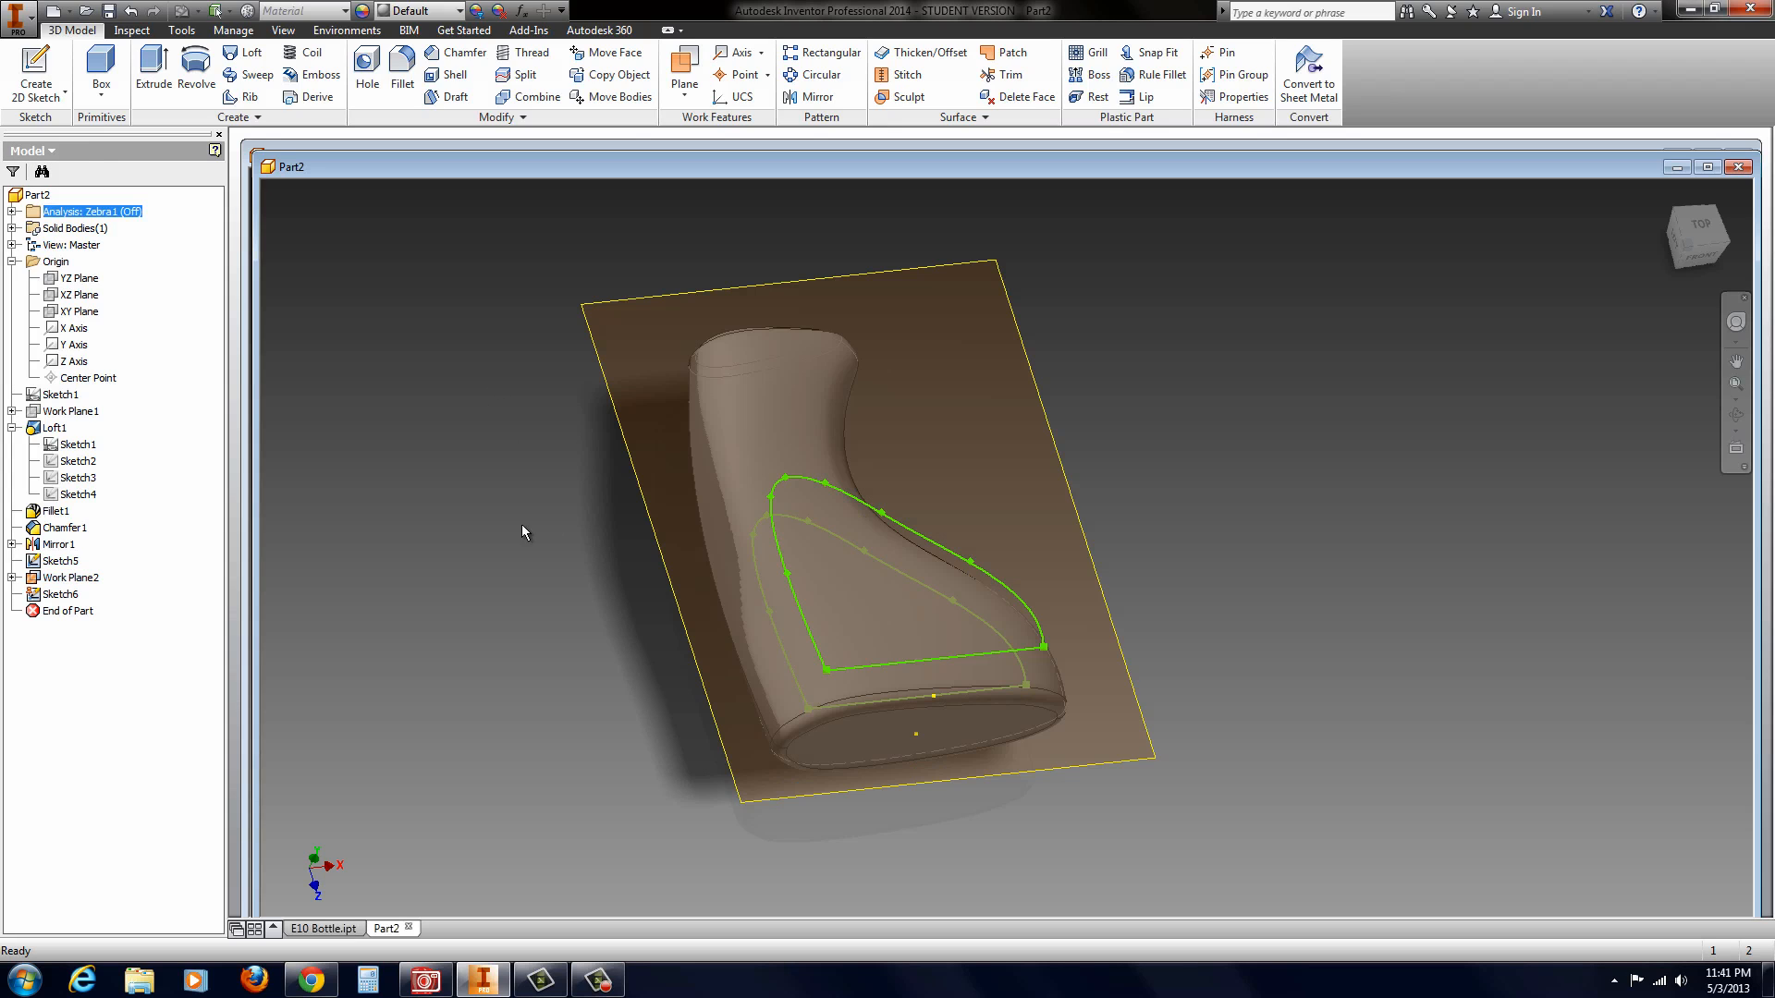
{"action": "right_click", "coordinate": [58, 561]}
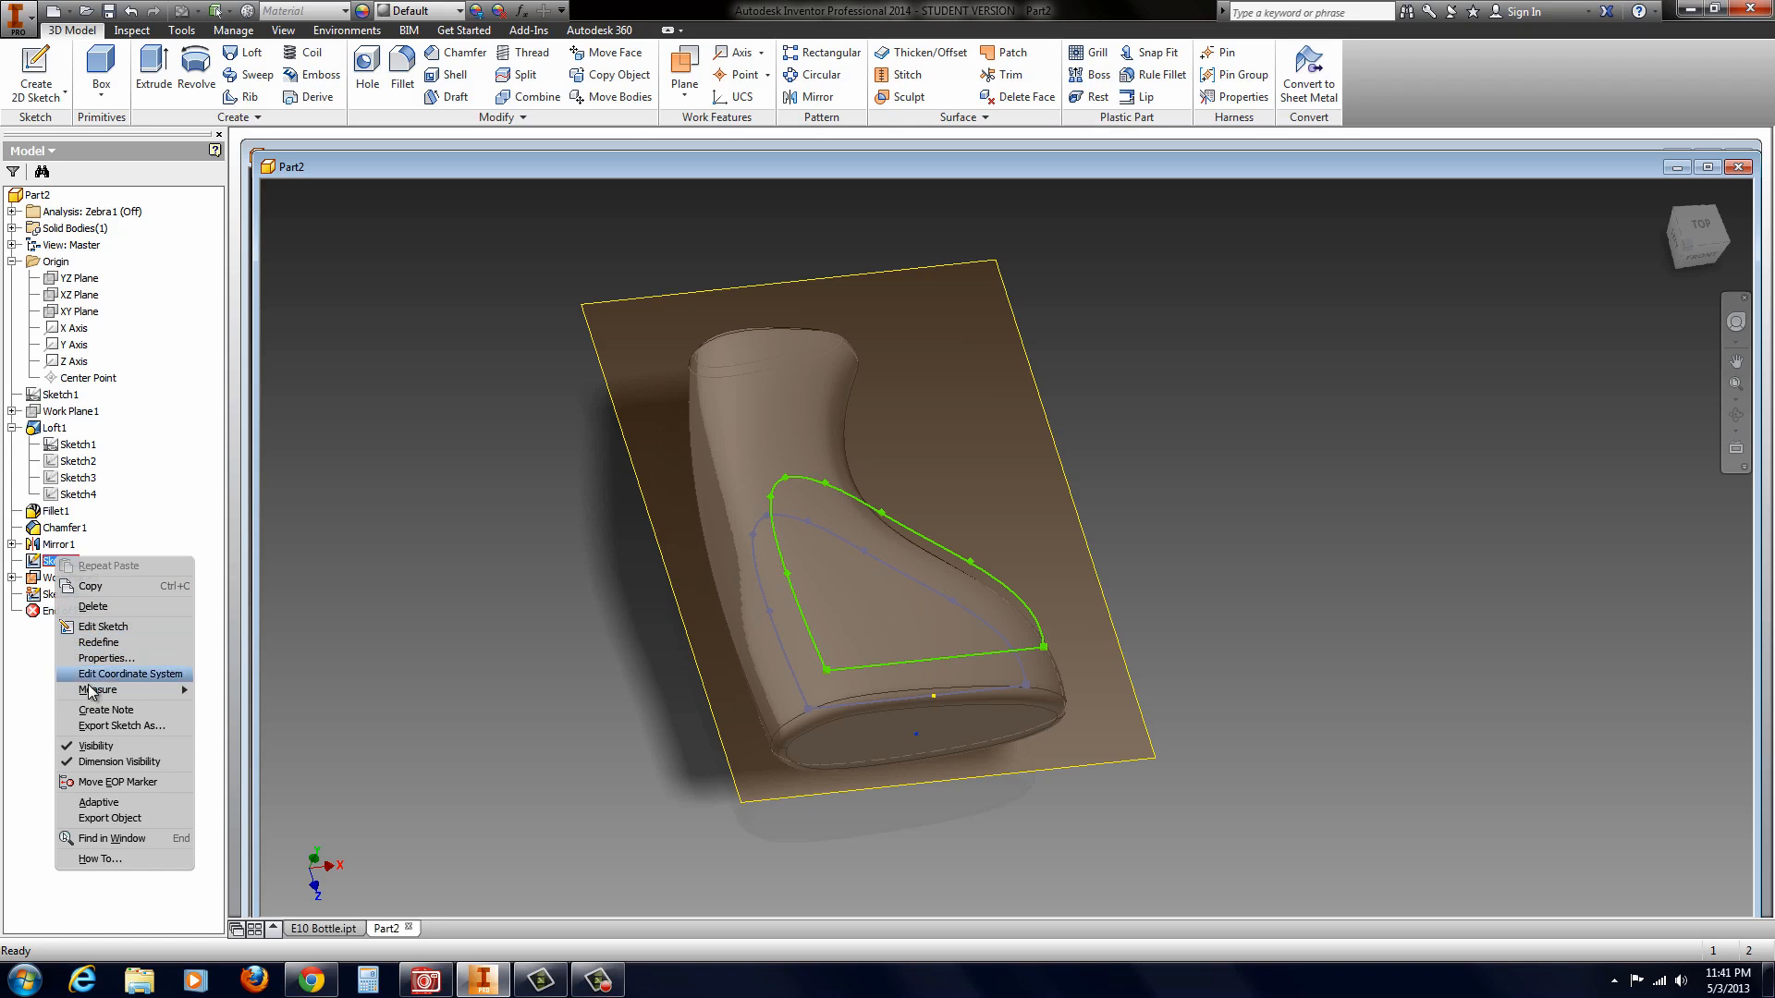
{"action": "left_click", "coordinate": [102, 746]}
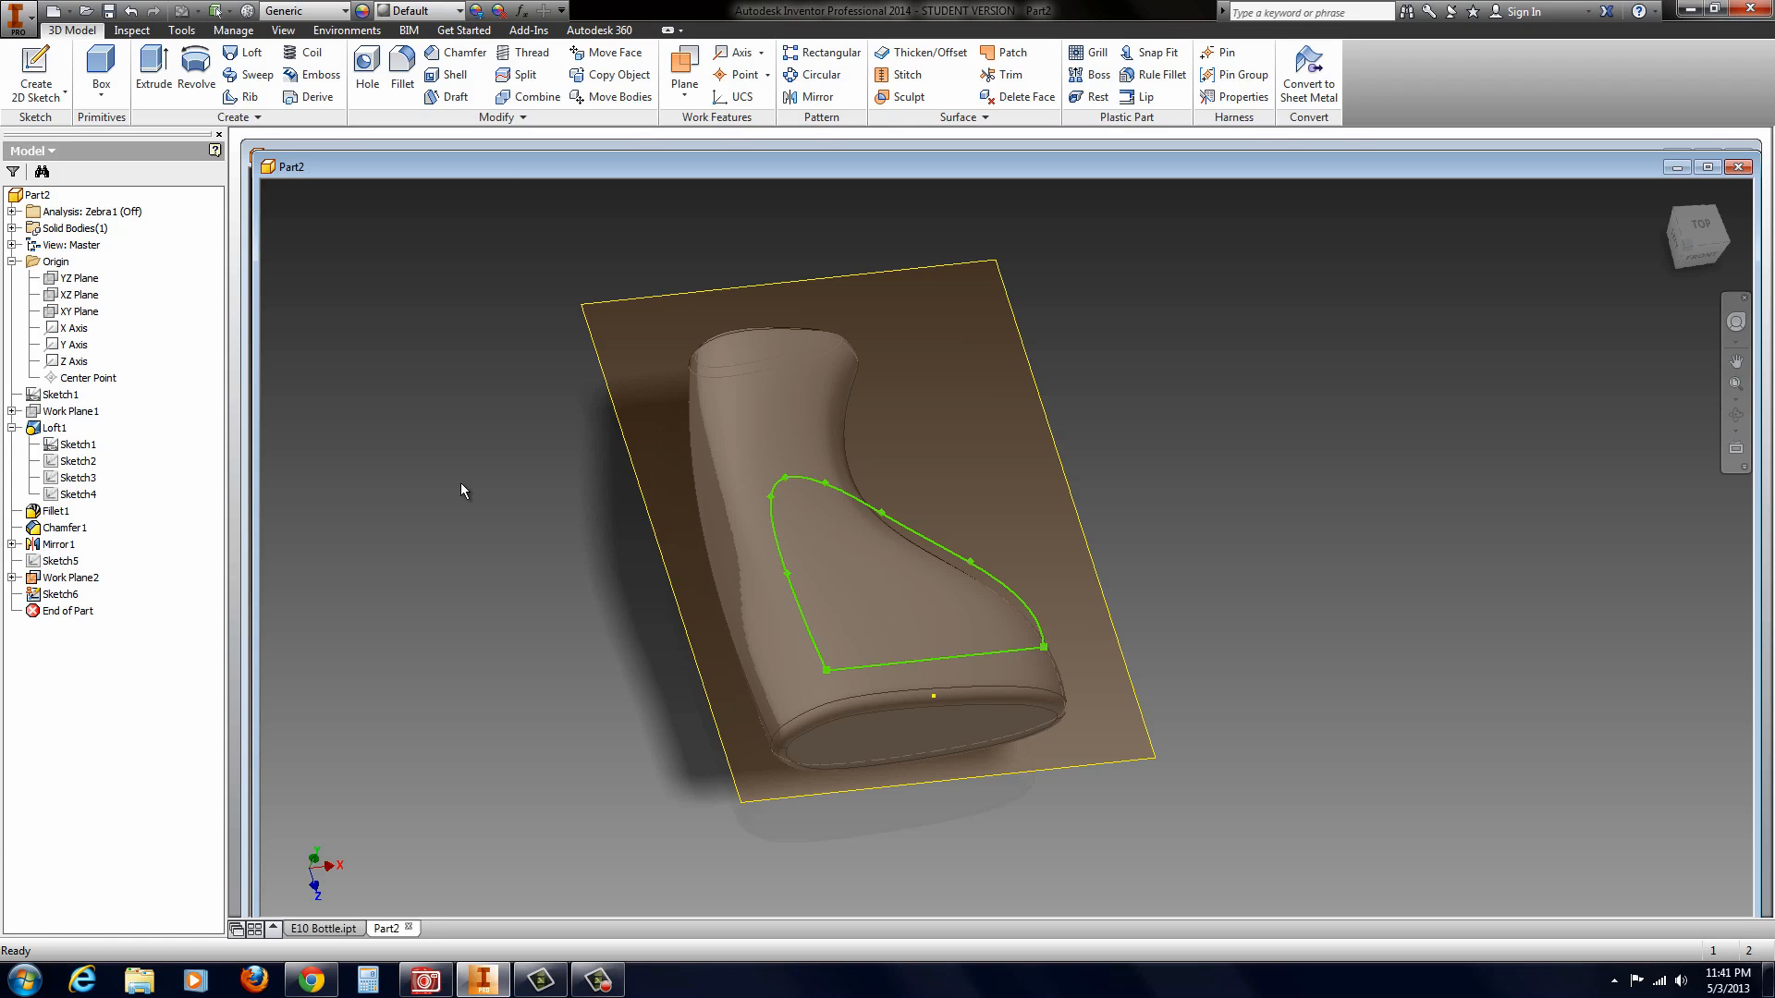
{"action": "left_click", "coordinate": [156, 78]}
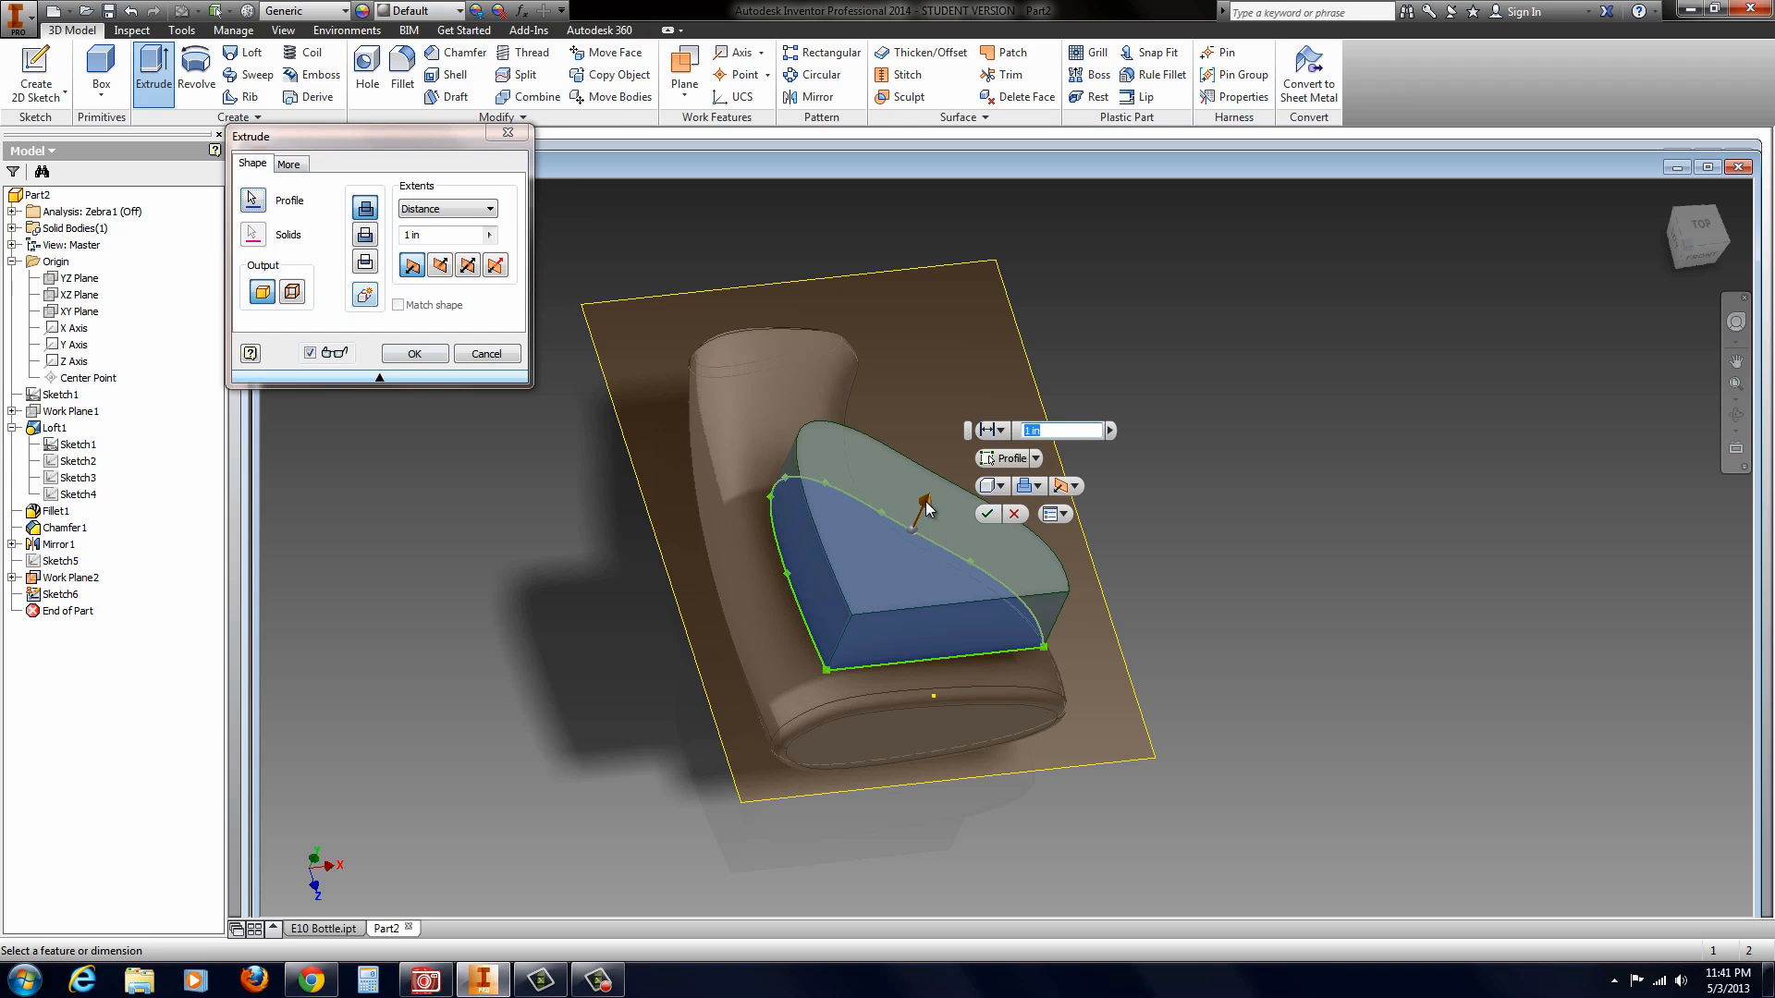
{"action": "left_click_drag", "start_coordinate": [921, 539], "coordinate": [883, 591]}
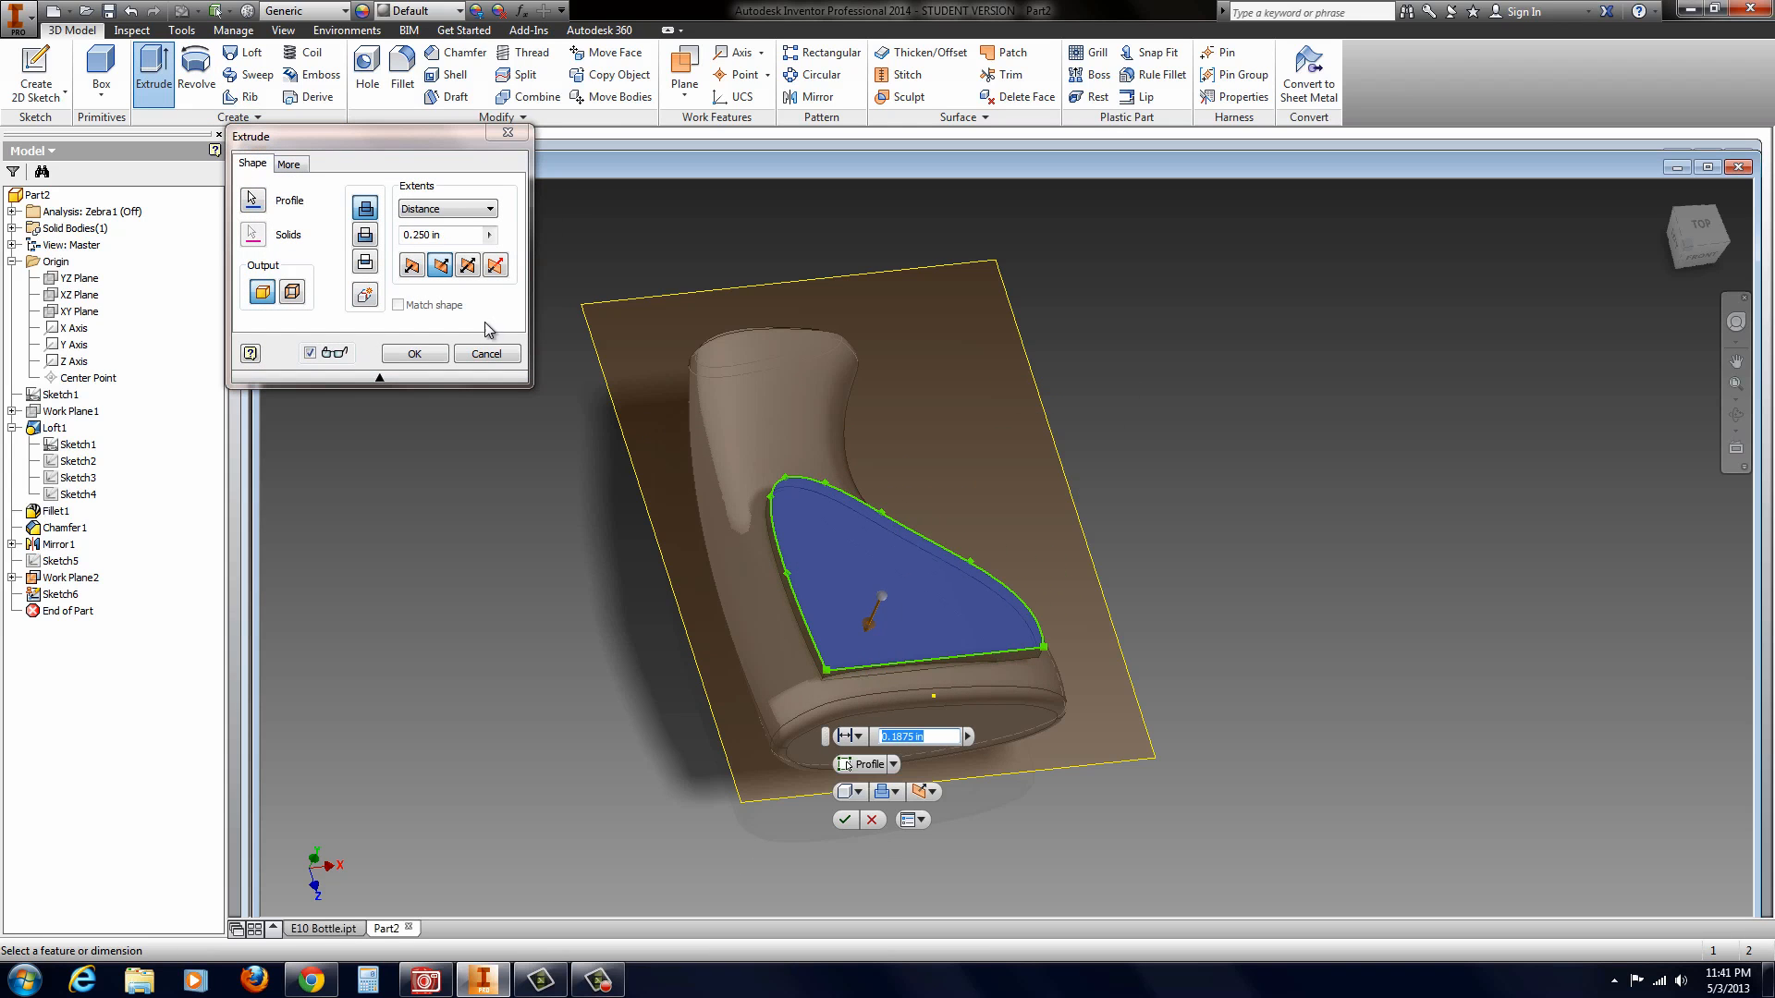
{"action": "left_click", "coordinate": [366, 236]}
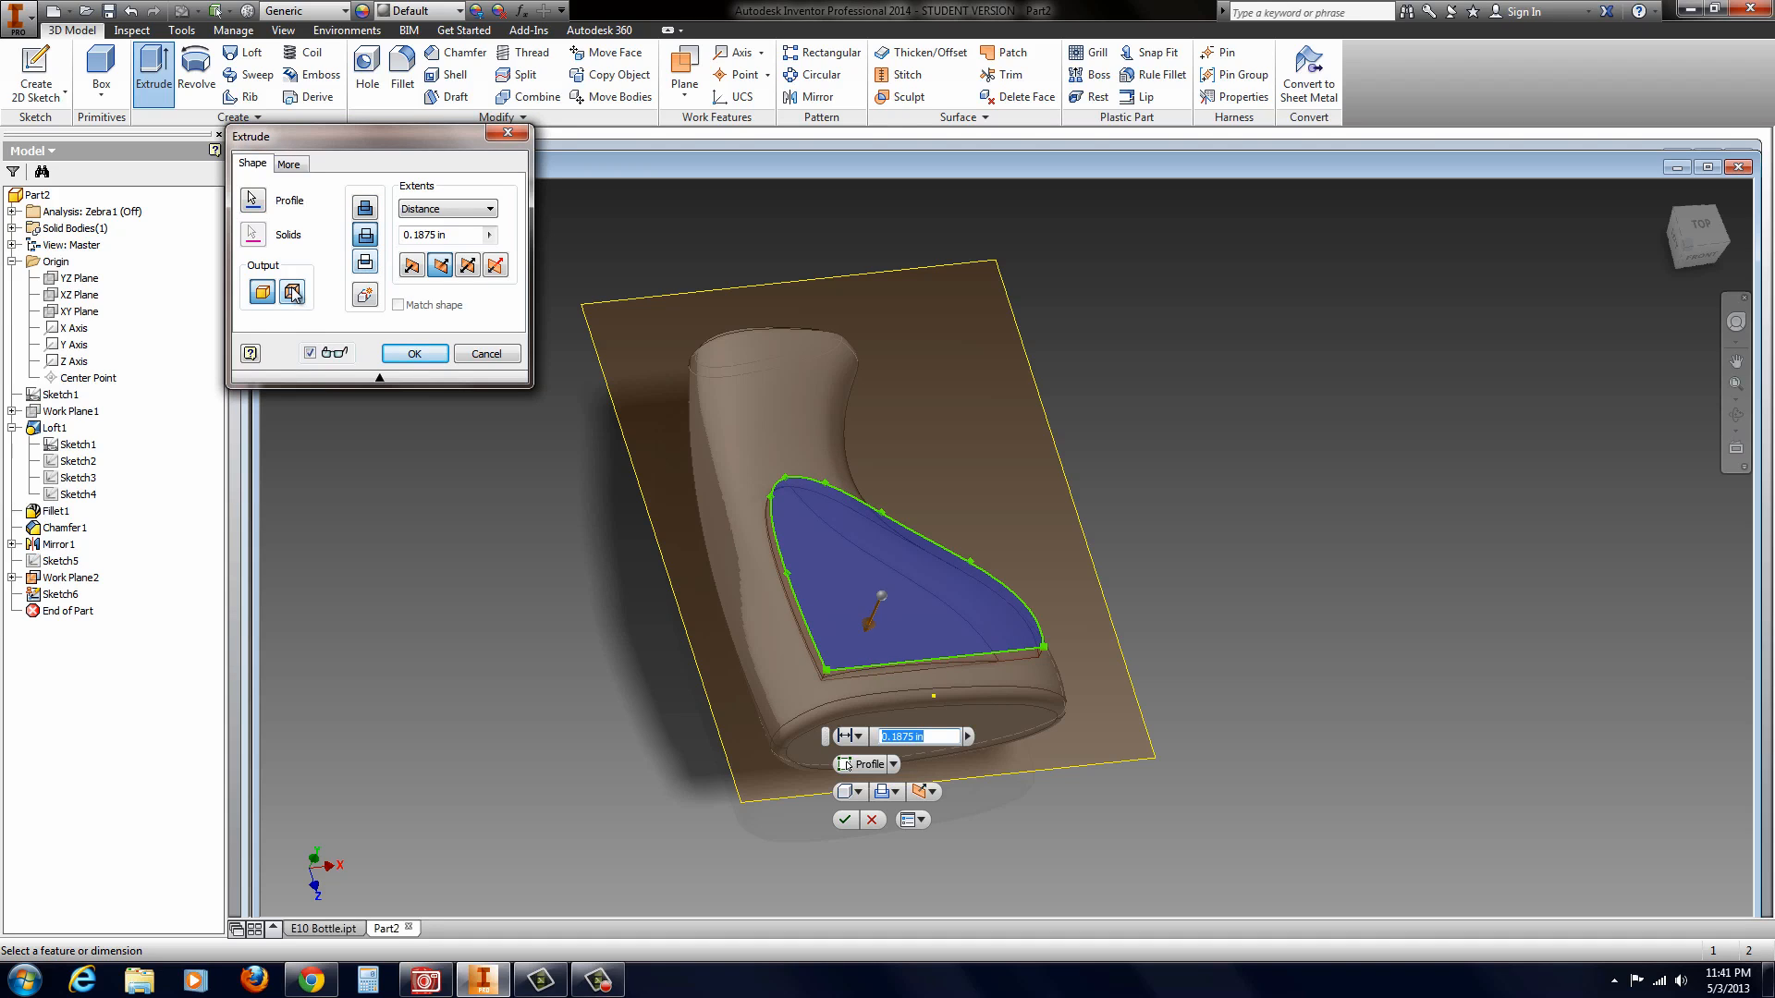
{"action": "left_click", "coordinate": [486, 354]}
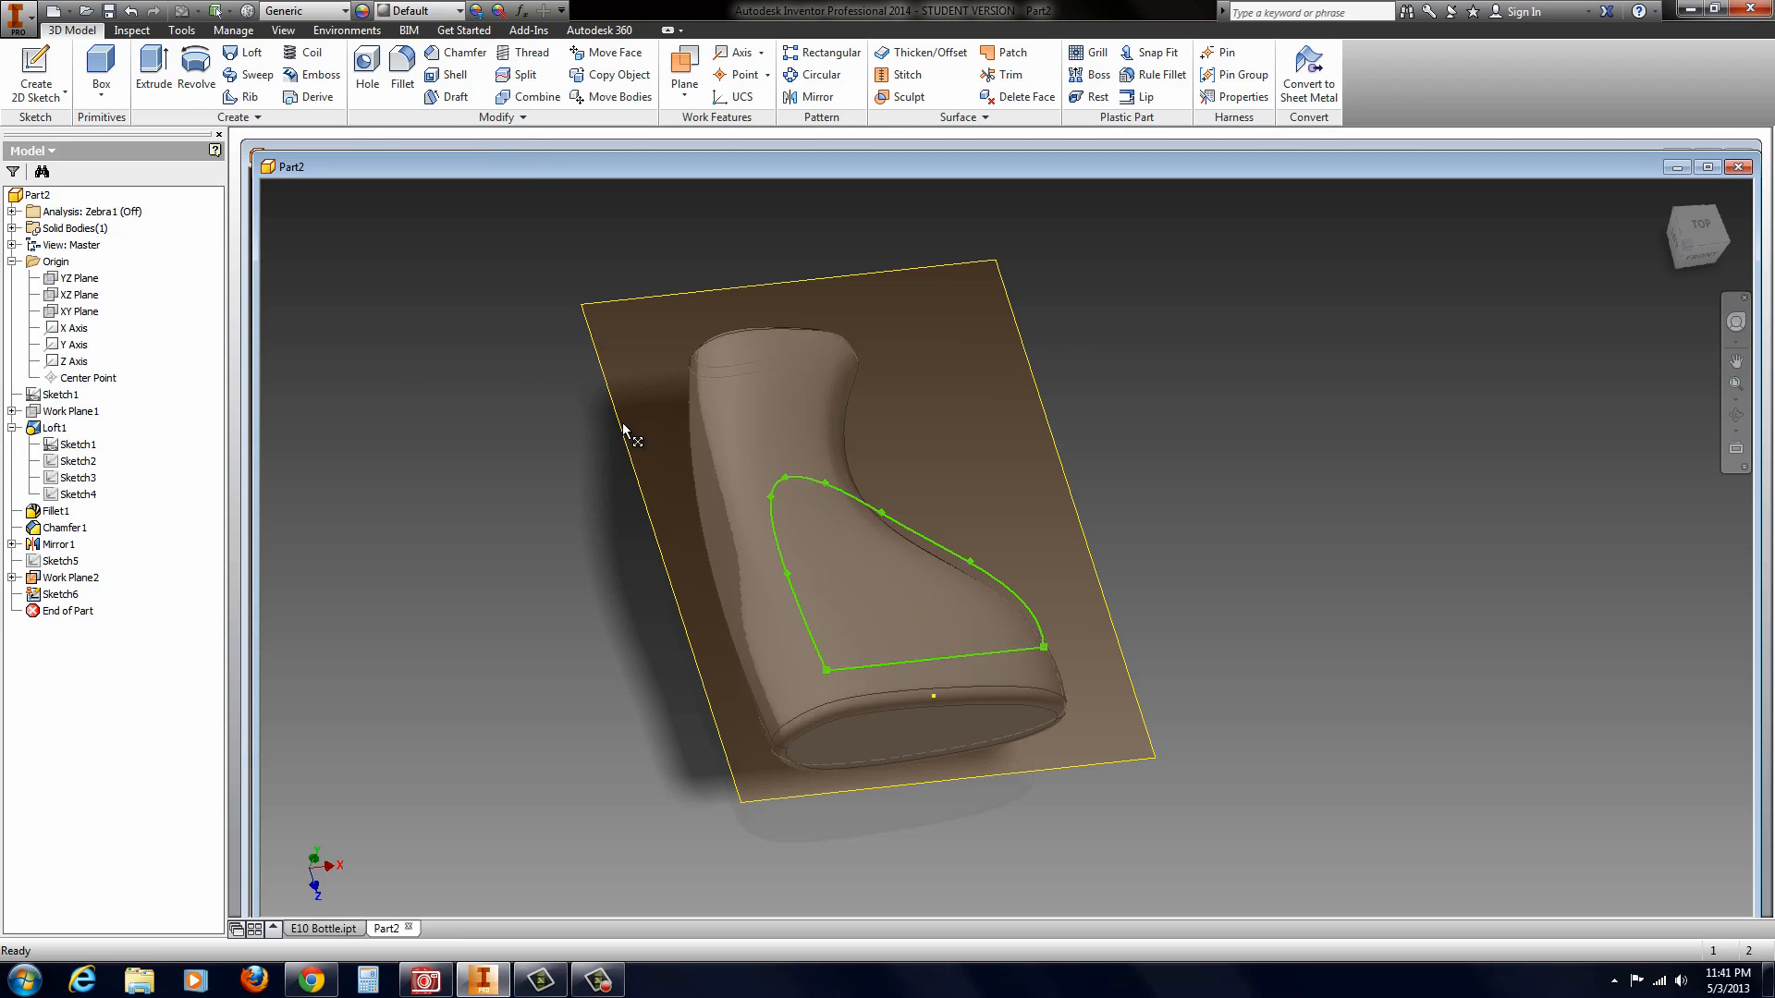
Step: Hide the offset work plane that carries the copied profile
{"action": "left_click", "coordinate": [601, 386]}
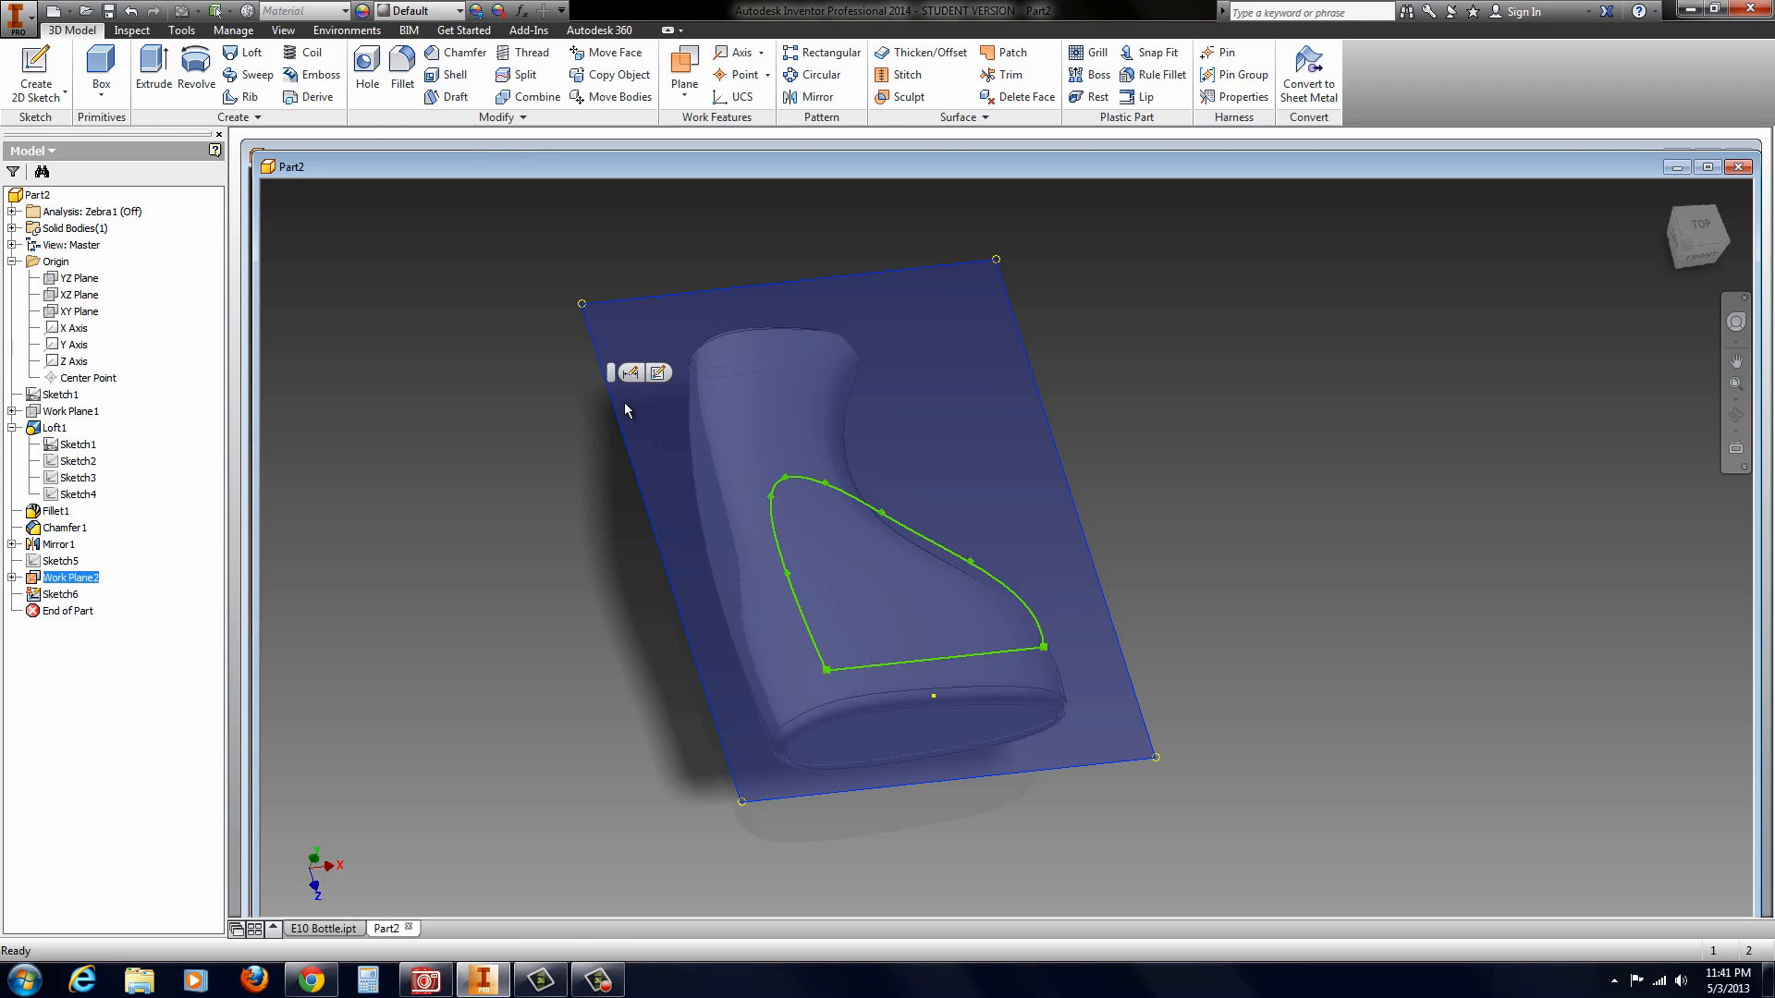
{"action": "right_click", "coordinate": [621, 412]}
{"action": "left_click", "coordinate": [664, 446]}
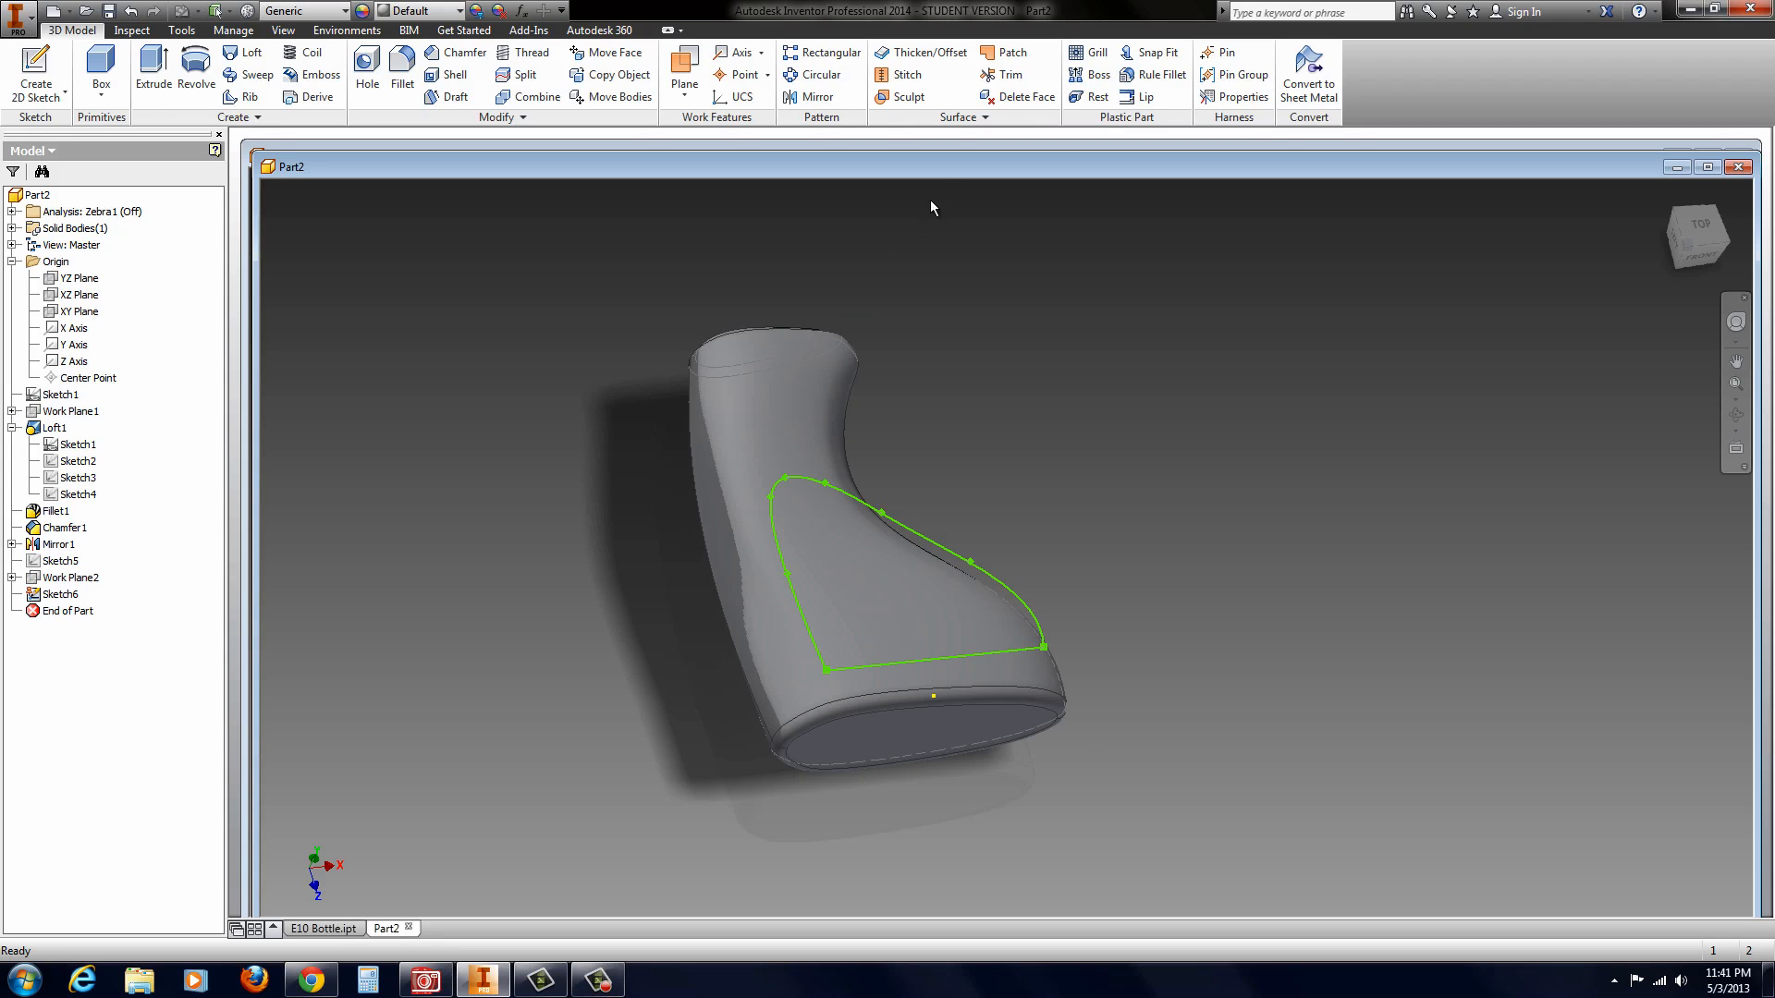
Step: Create an offset surface from the bottle's main side face, offset inward by 0.06 in
{"action": "left_click", "coordinate": [924, 53]}
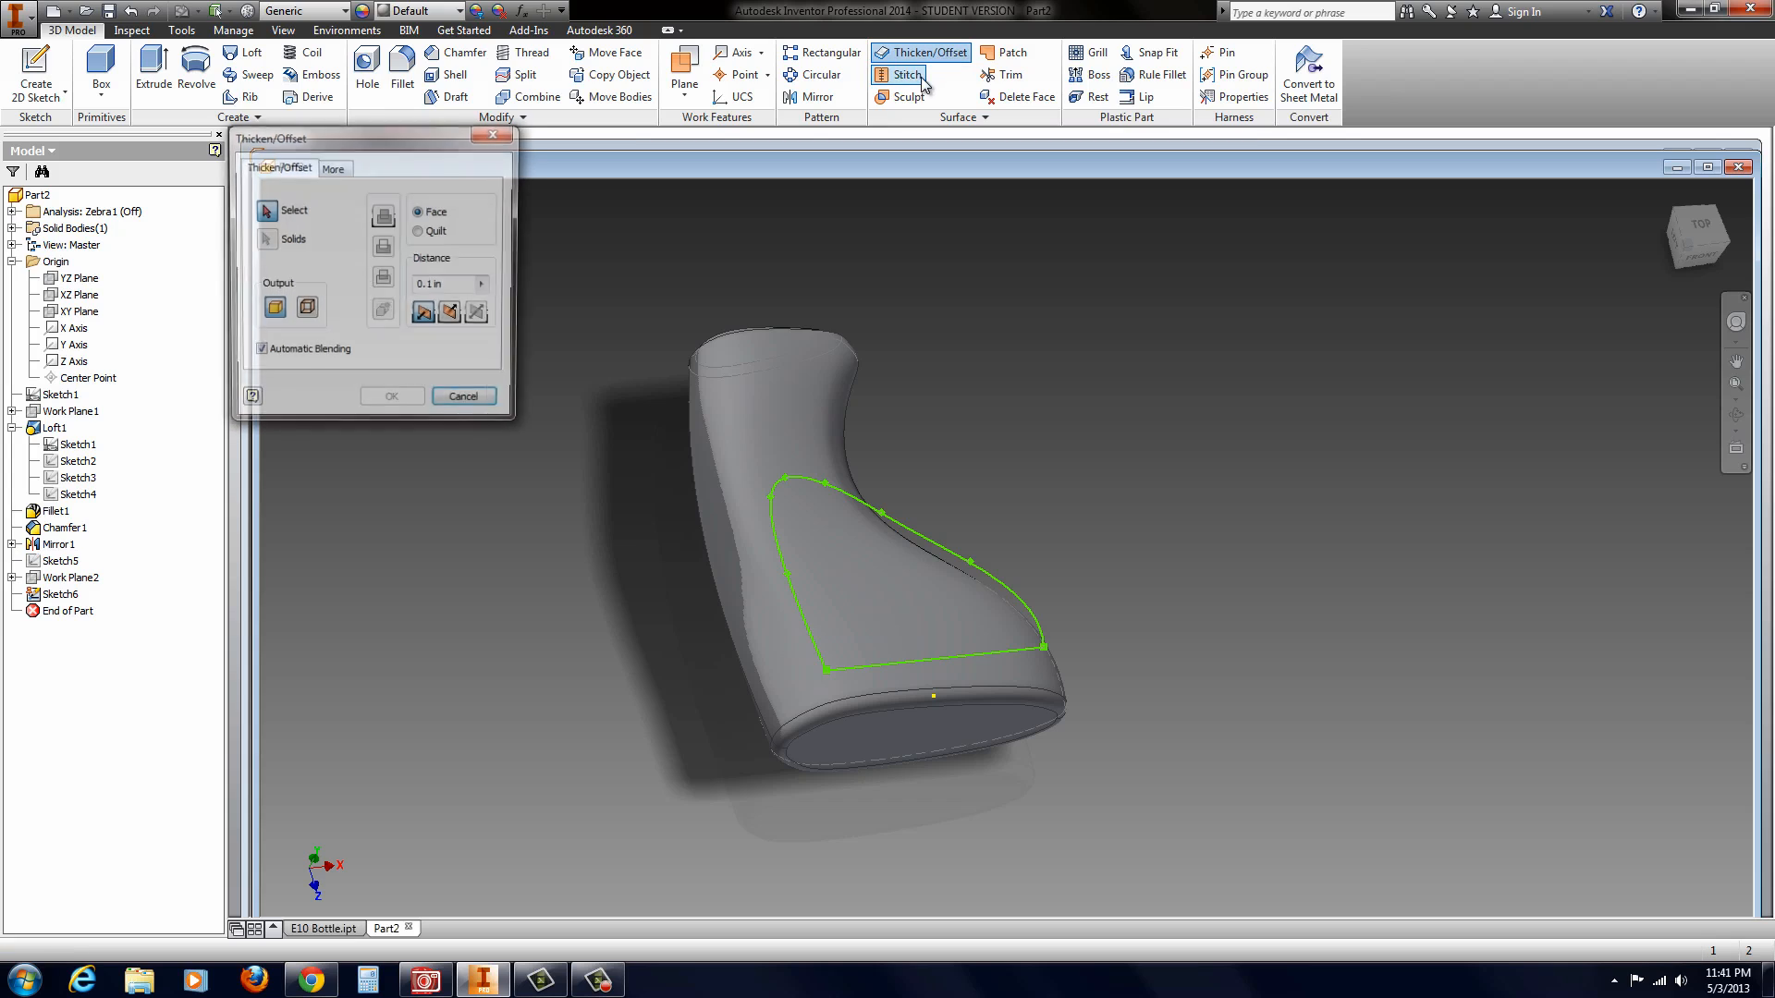
{"action": "left_click", "coordinate": [305, 310]}
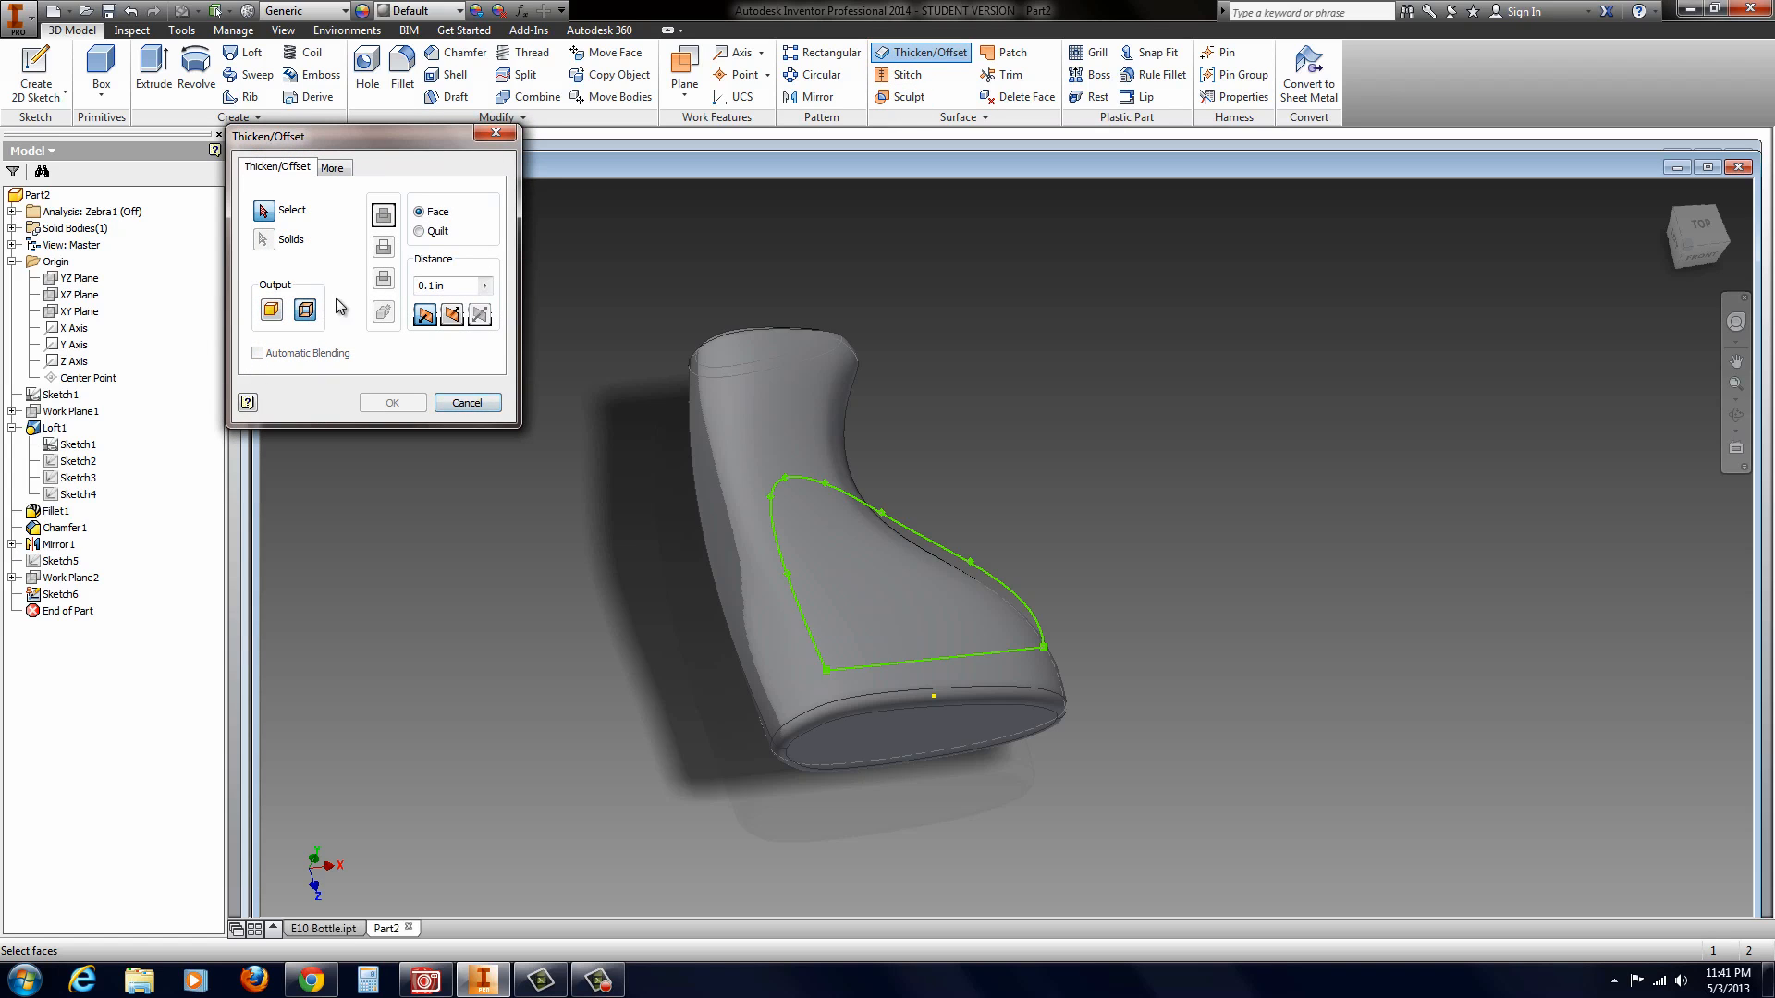
{"action": "left_click", "coordinate": [748, 546]}
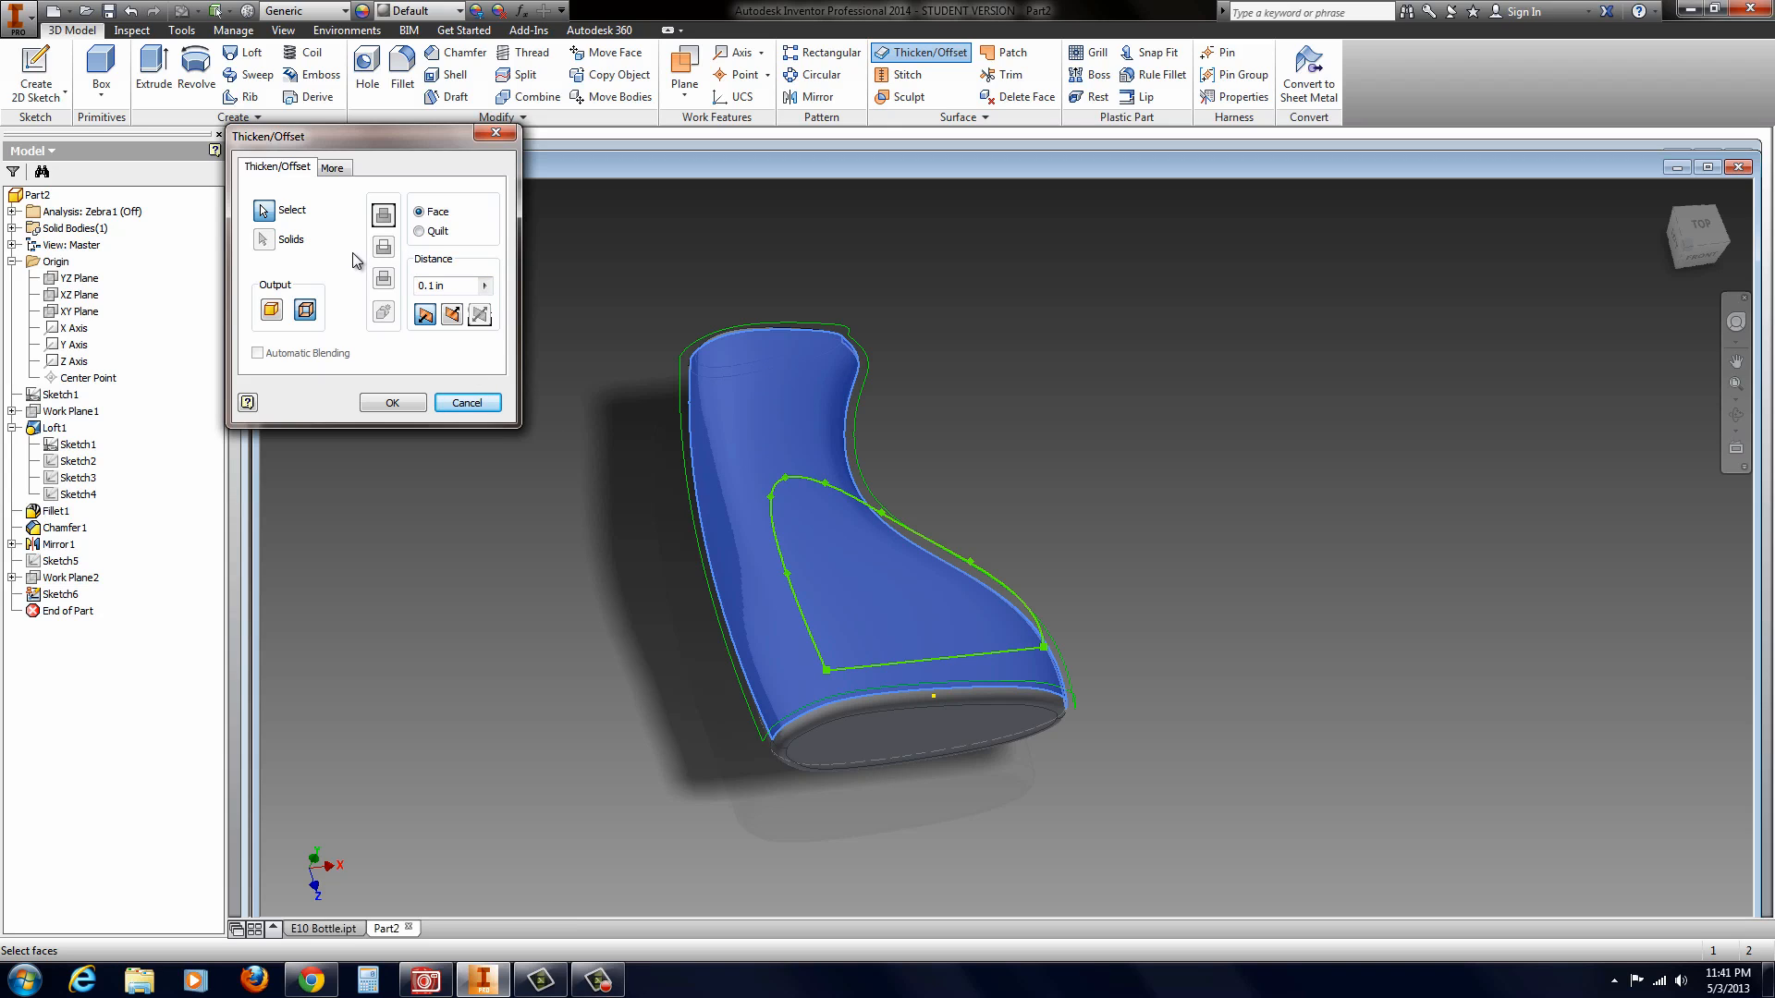
{"action": "left_click", "coordinate": [453, 318]}
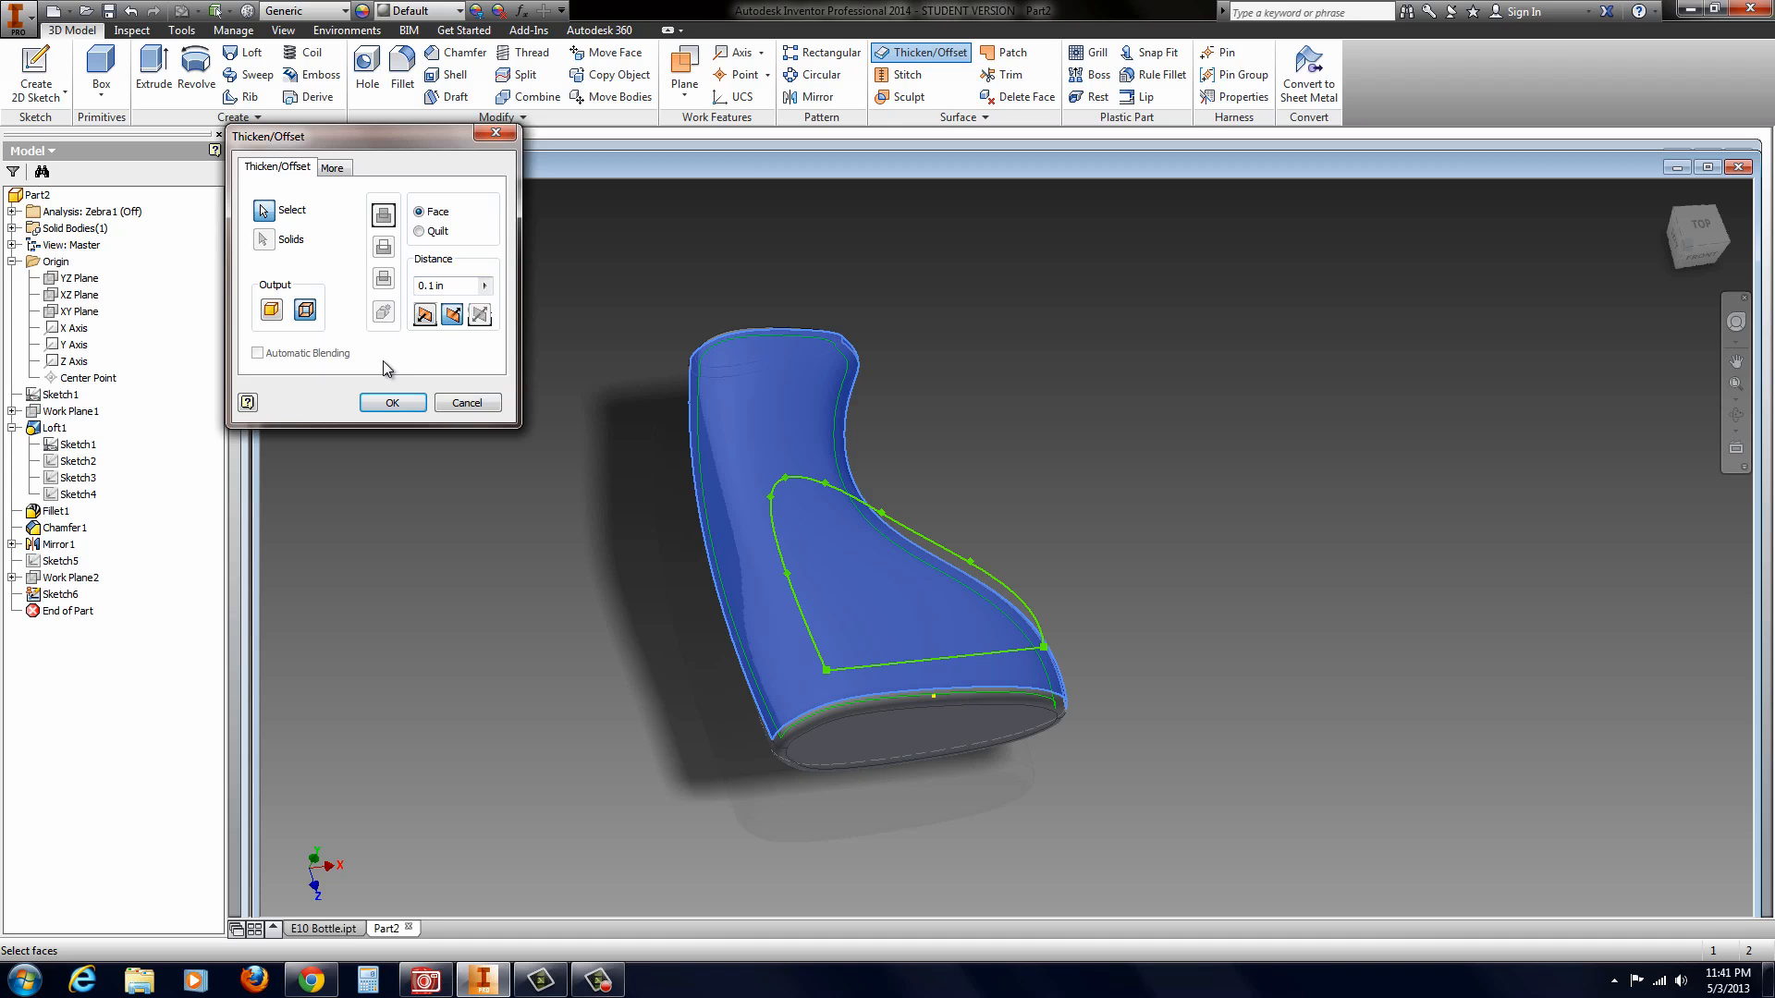
{"action": "left_click", "coordinate": [429, 287]}
{"action": "left_click_drag", "start_coordinate": [429, 288], "coordinate": [434, 287]}
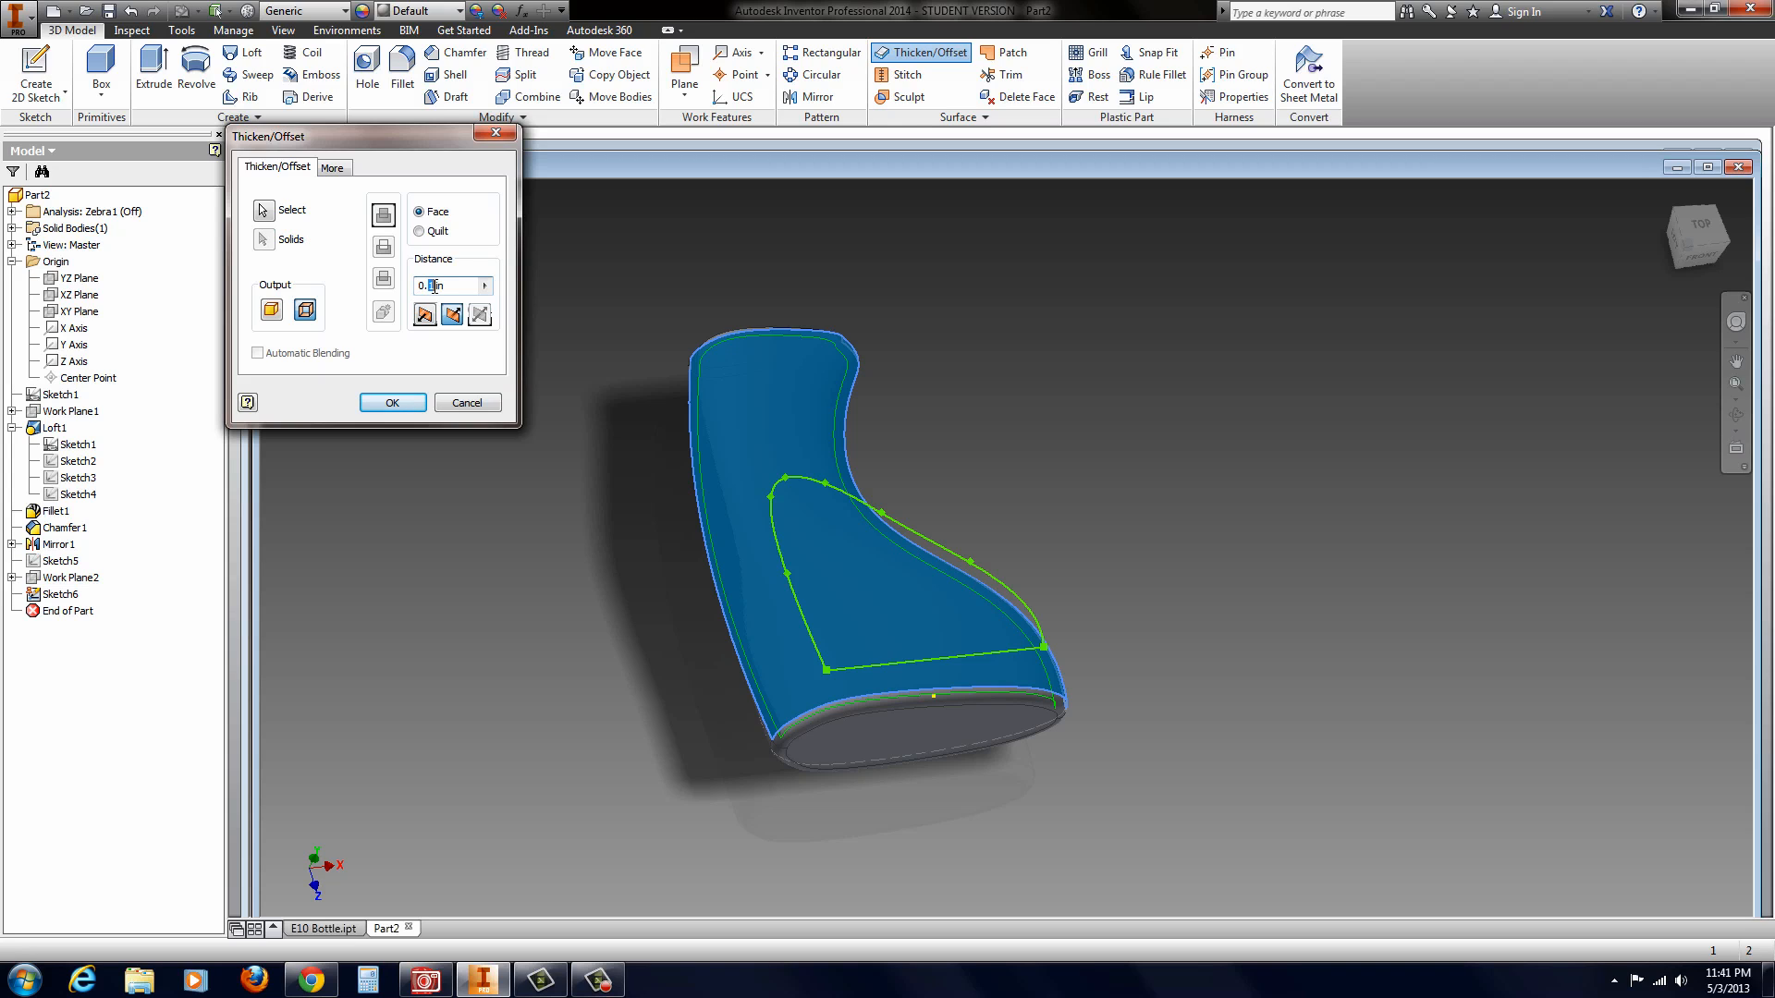
{"action": "type", "text": "05"}
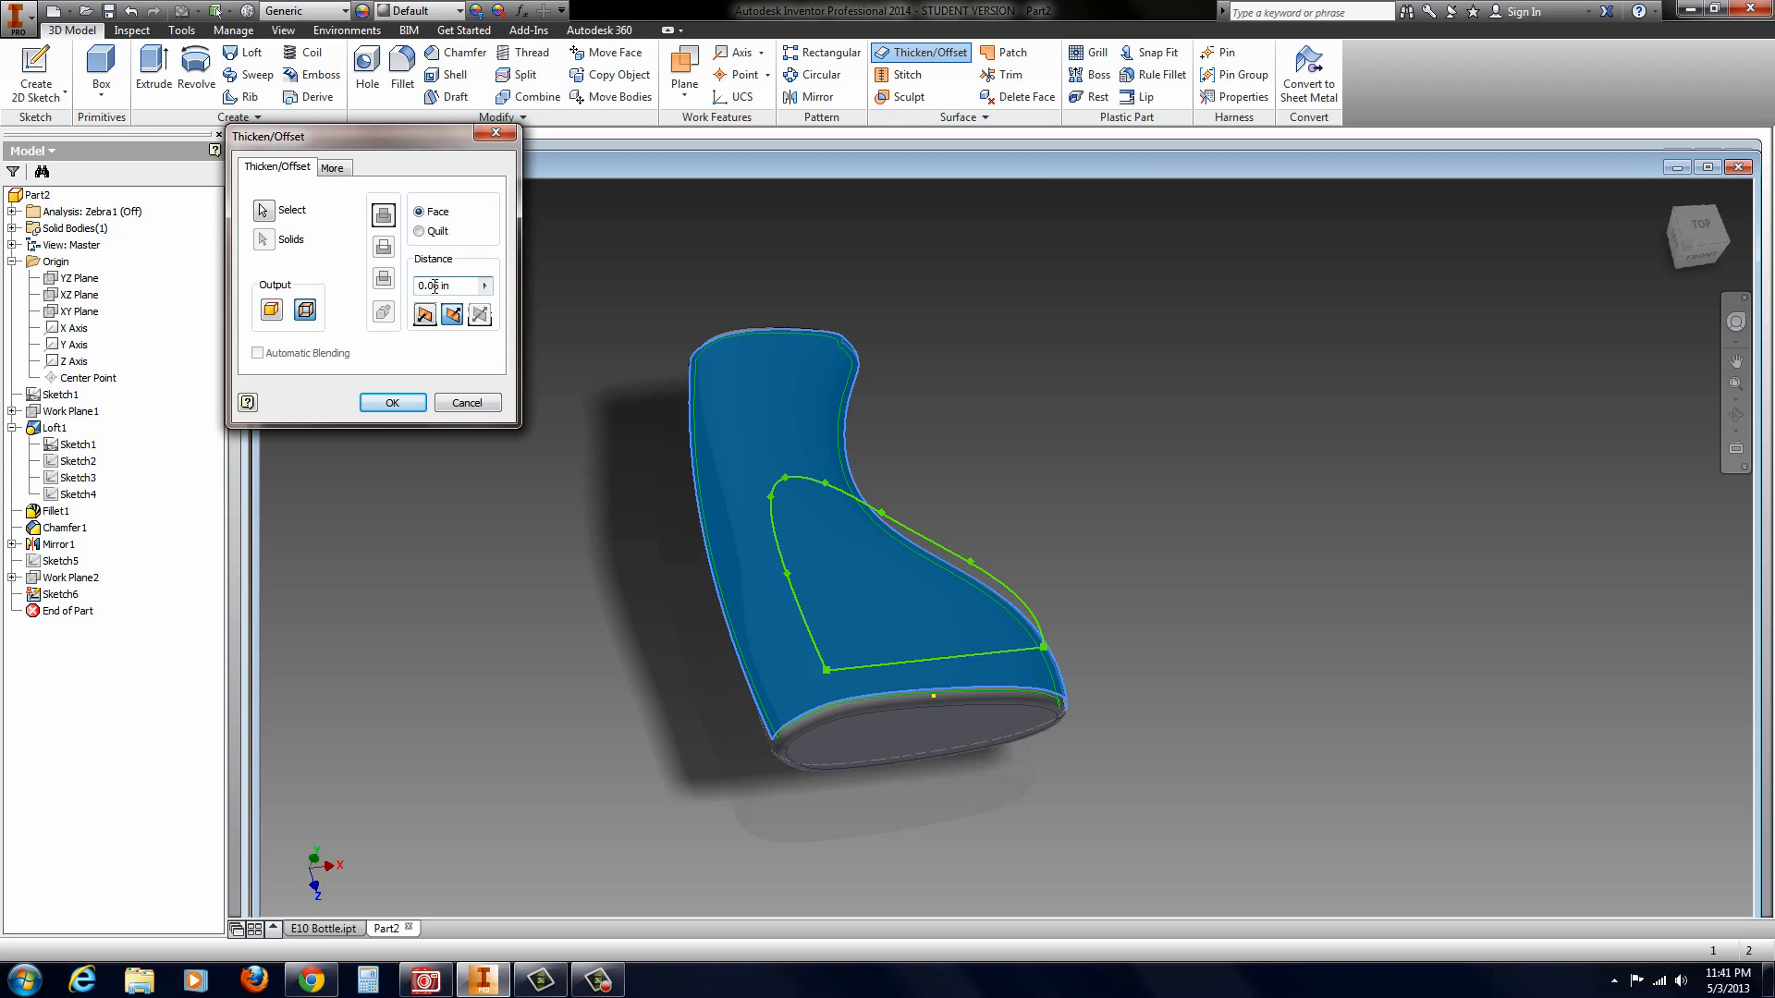
{"action": "key", "text": "Return"}
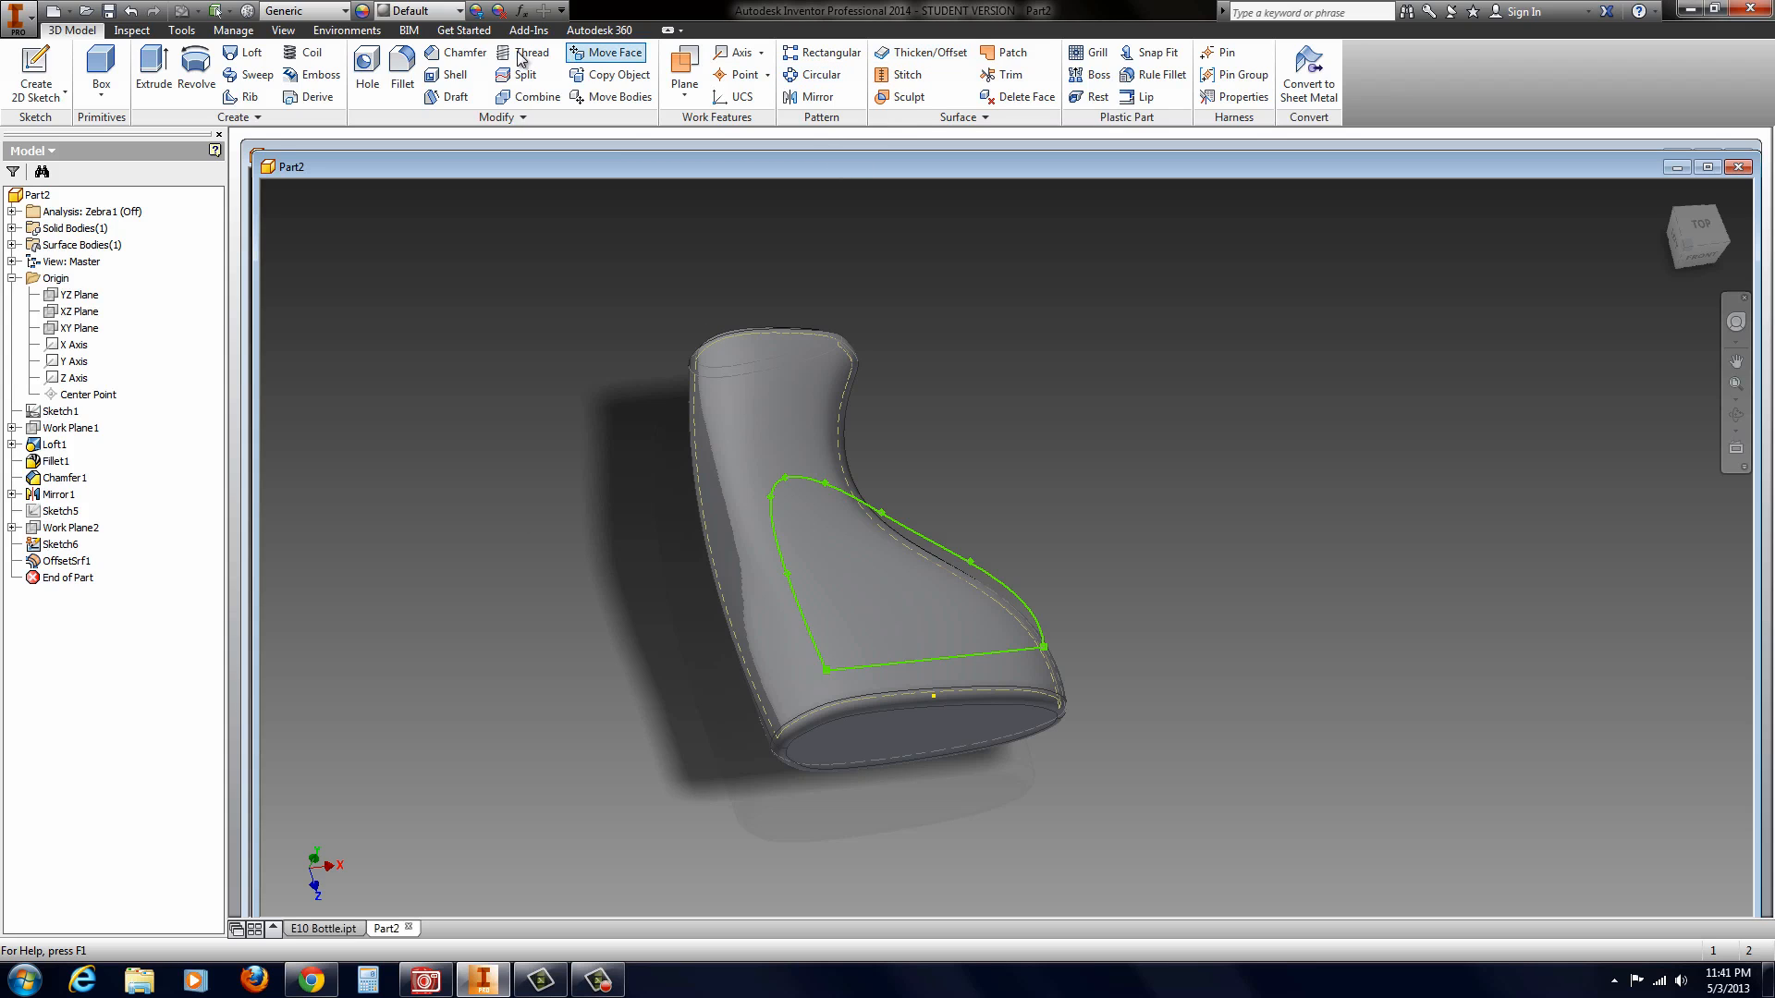
Step: Extrude the side panel profile as a cut that ends at the offset surface beneath the bottle's face
{"action": "left_click", "coordinate": [153, 66]}
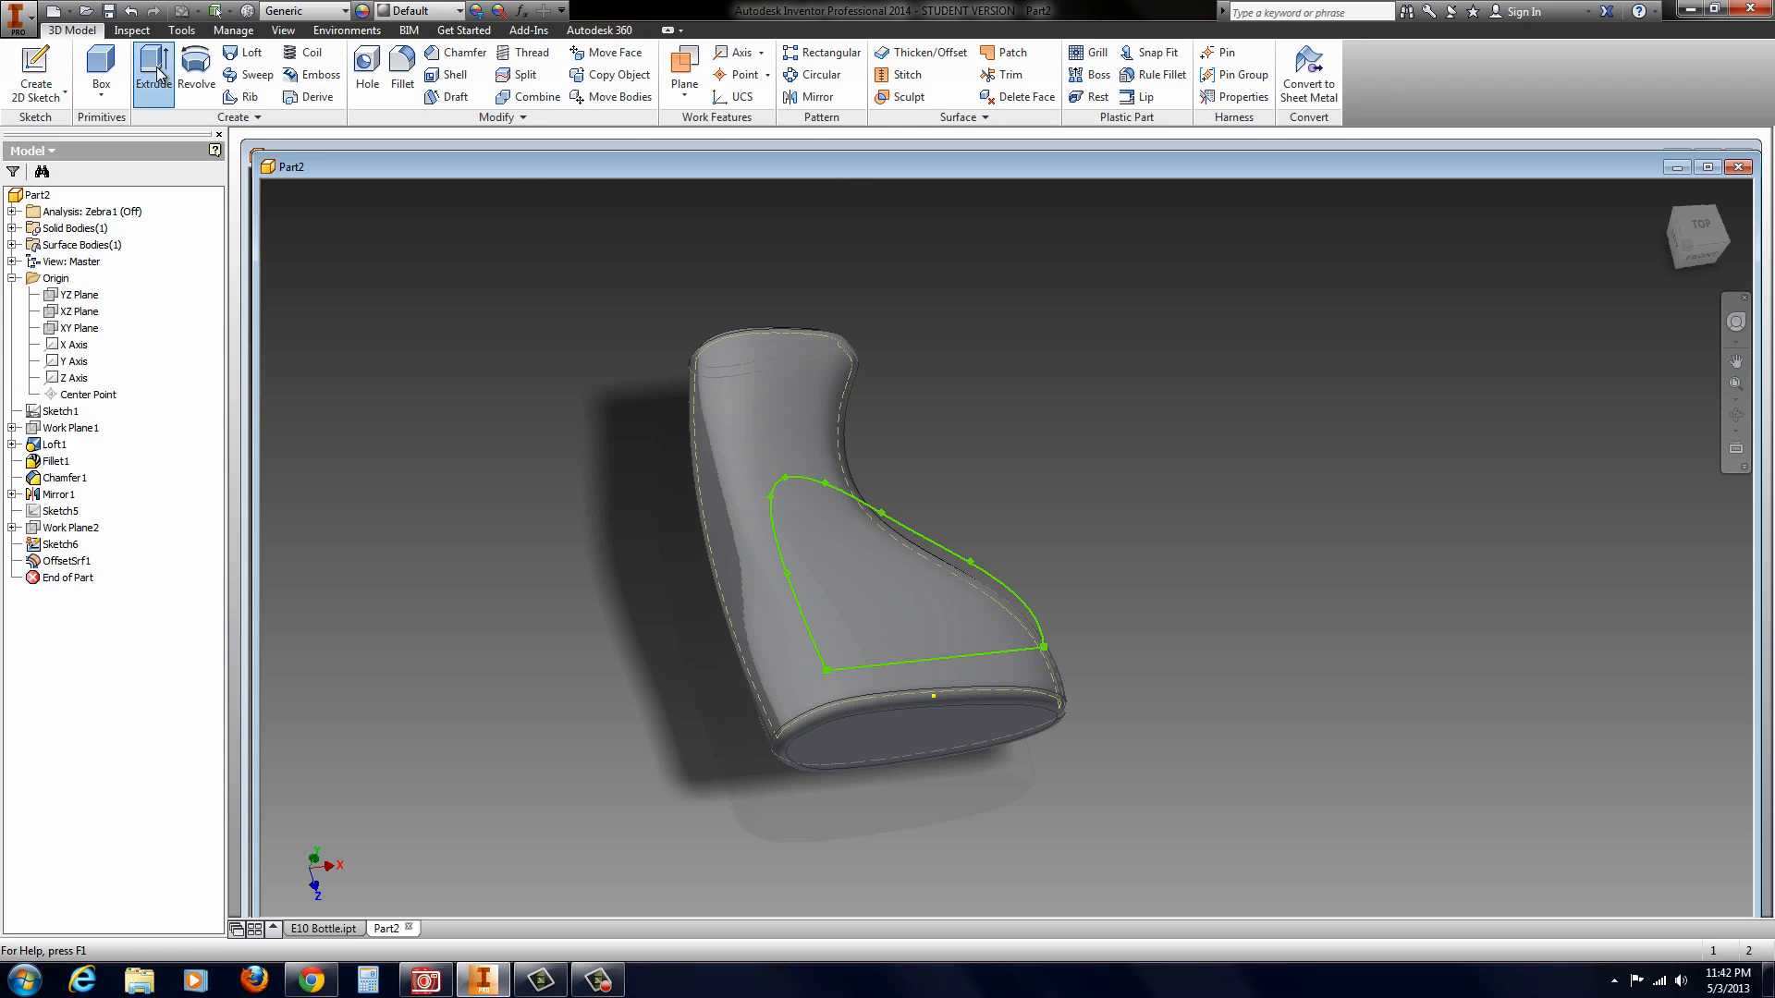
{"action": "left_click_drag", "start_coordinate": [904, 553], "coordinate": [860, 647]}
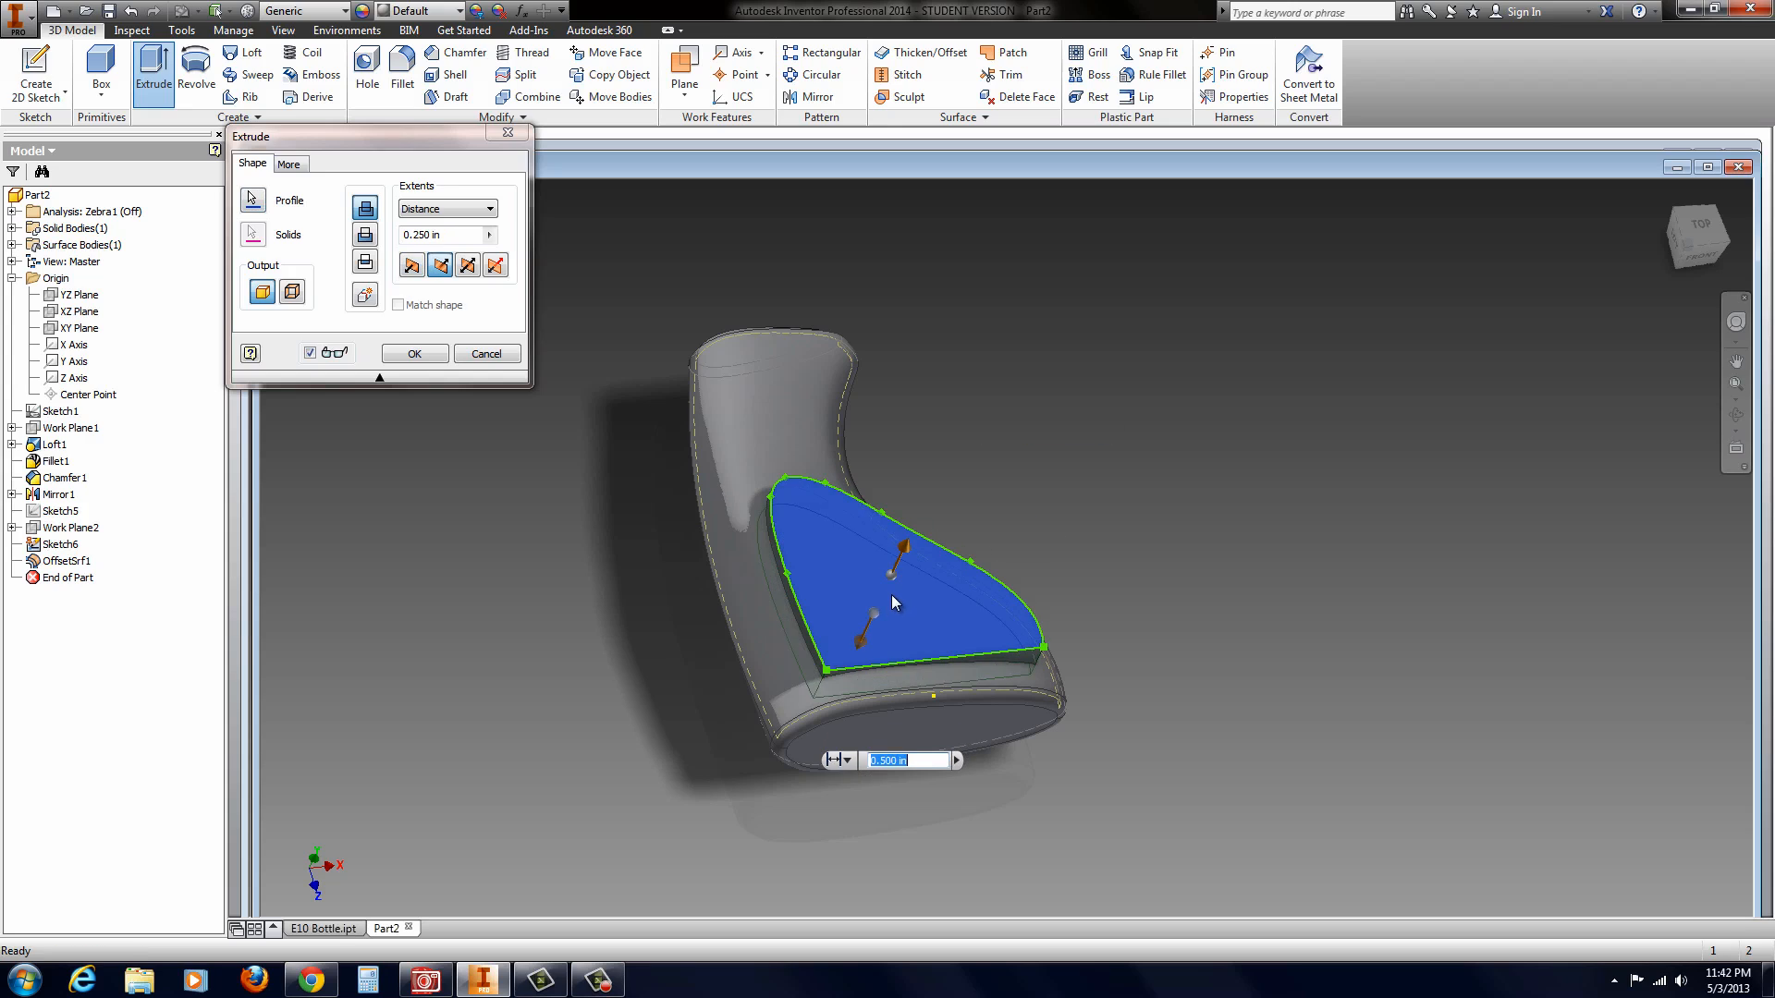
{"action": "left_click", "coordinate": [365, 237]}
{"action": "left_click", "coordinate": [489, 209]}
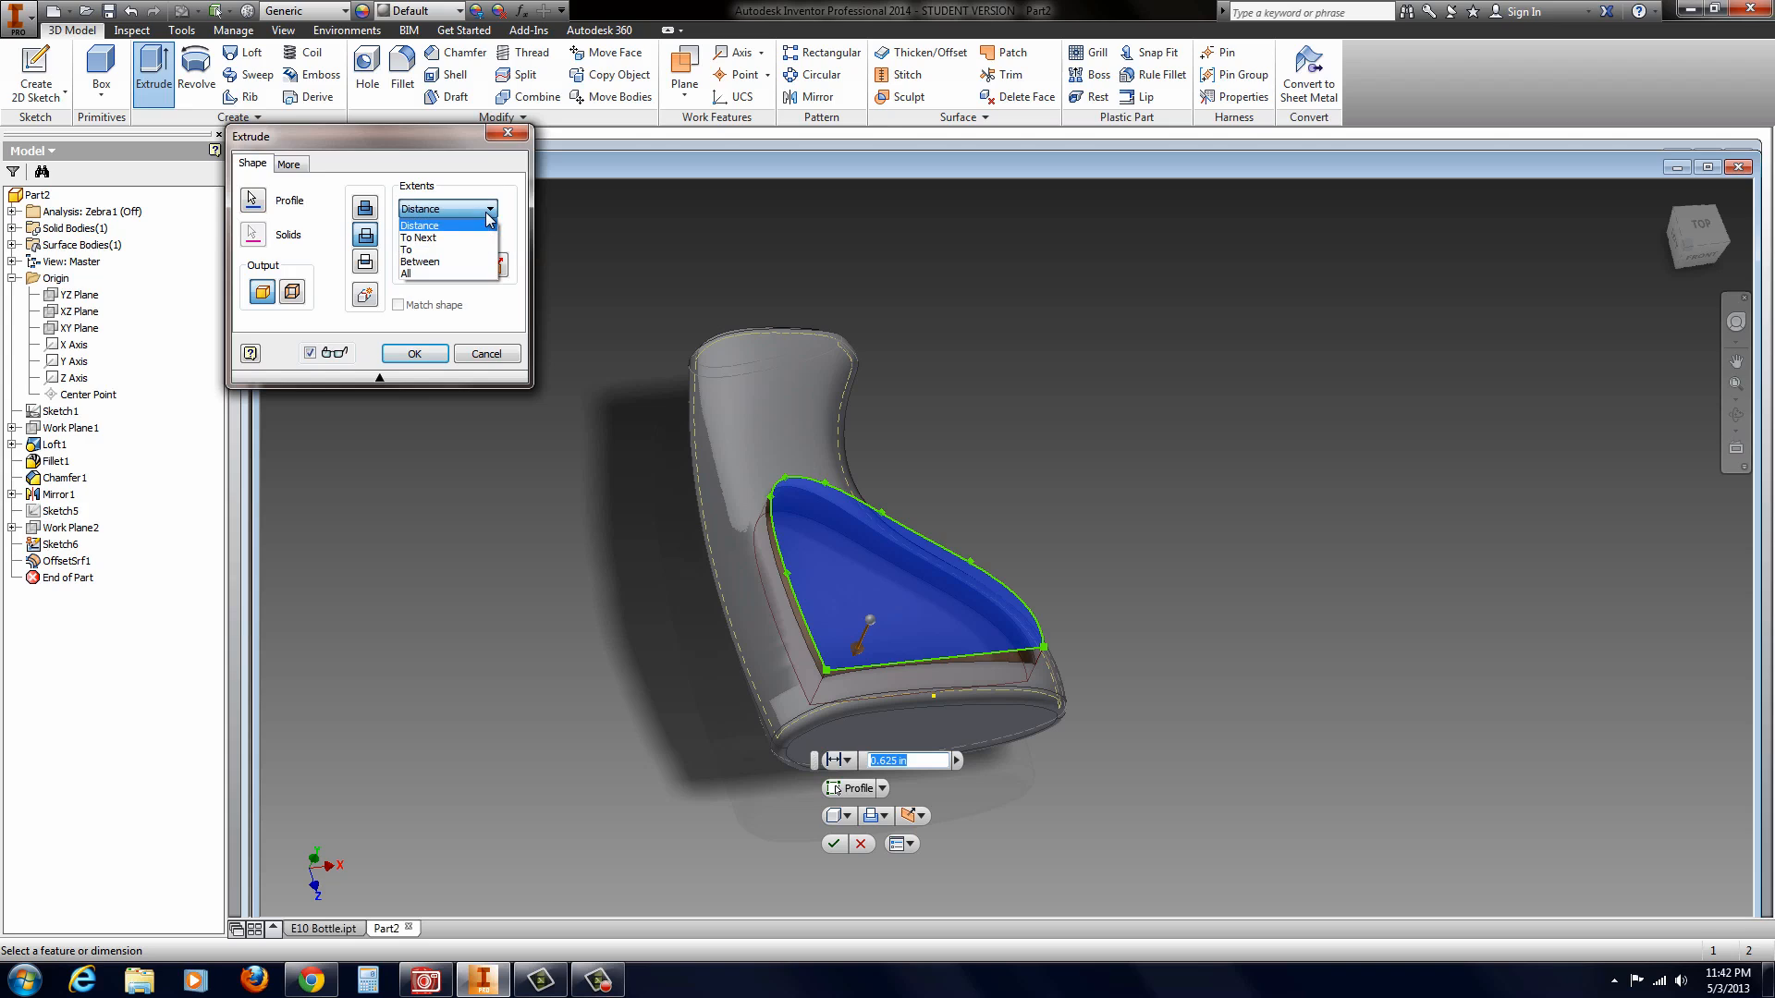
{"action": "left_click", "coordinate": [438, 250]}
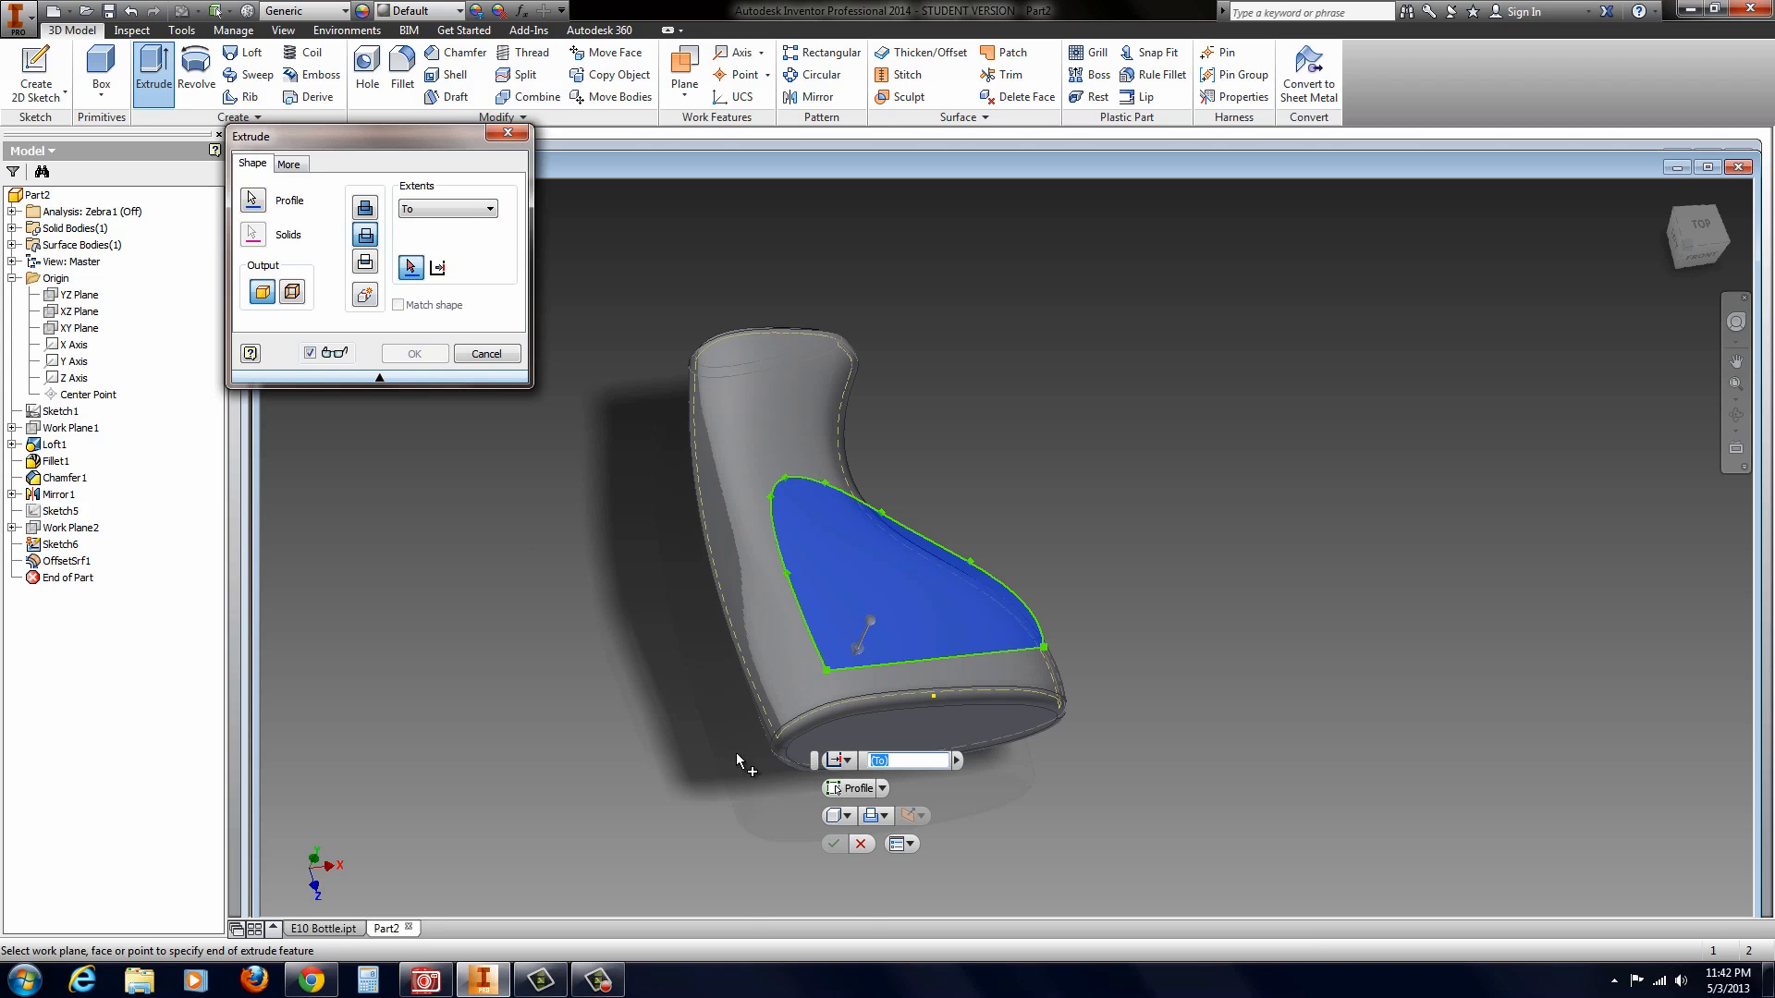
{"action": "right_click", "coordinate": [795, 667]}
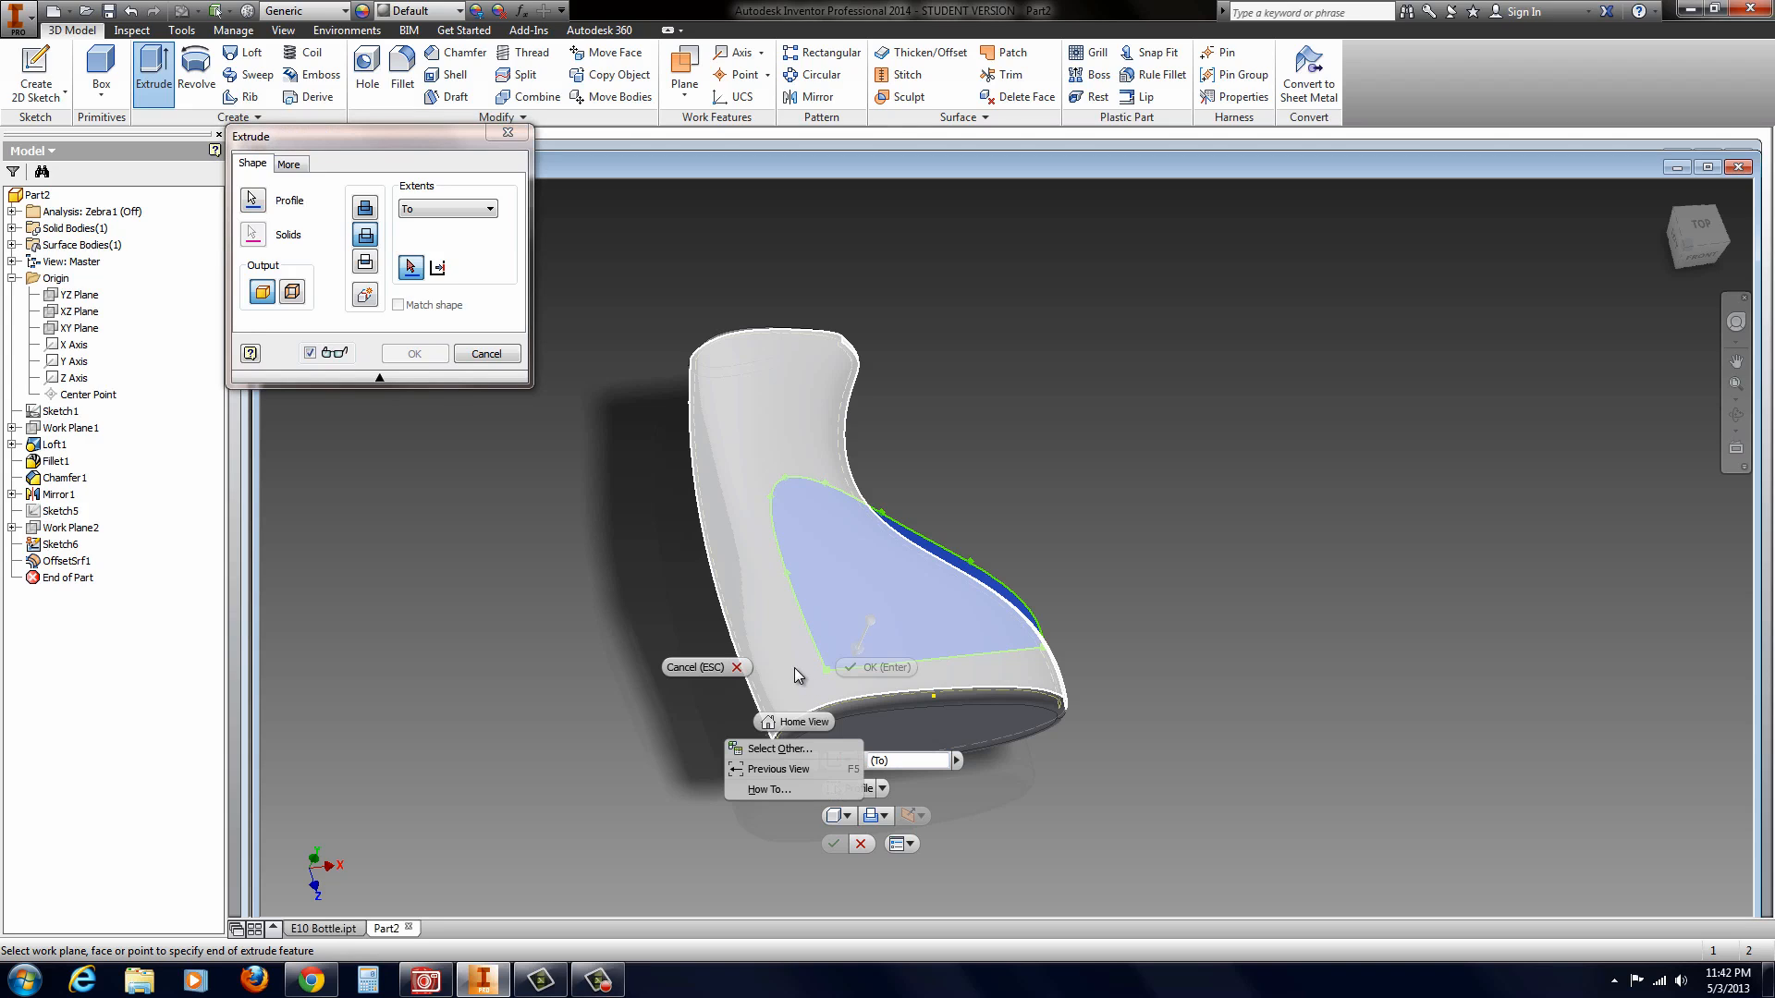
{"action": "left_click", "coordinate": [770, 749]}
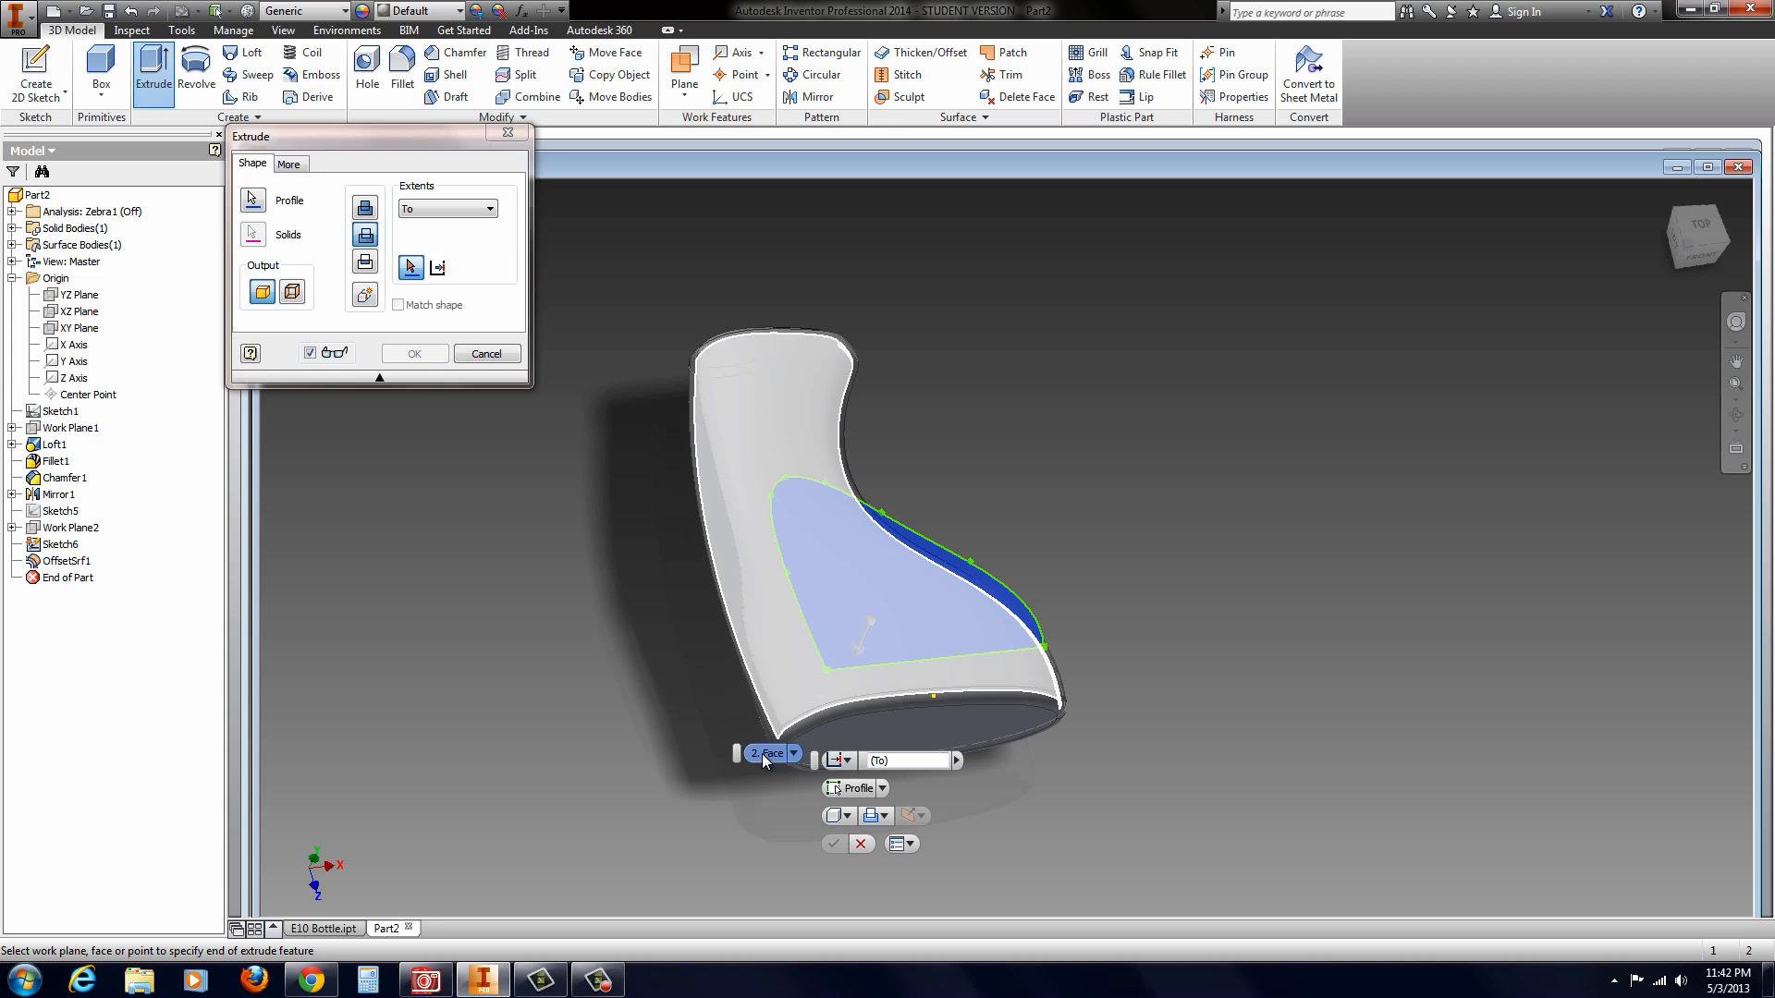
{"action": "left_click", "coordinate": [763, 753]}
{"action": "scroll", "coordinate": [928, 625], "scroll_direction": "up", "scroll_amount": 3}
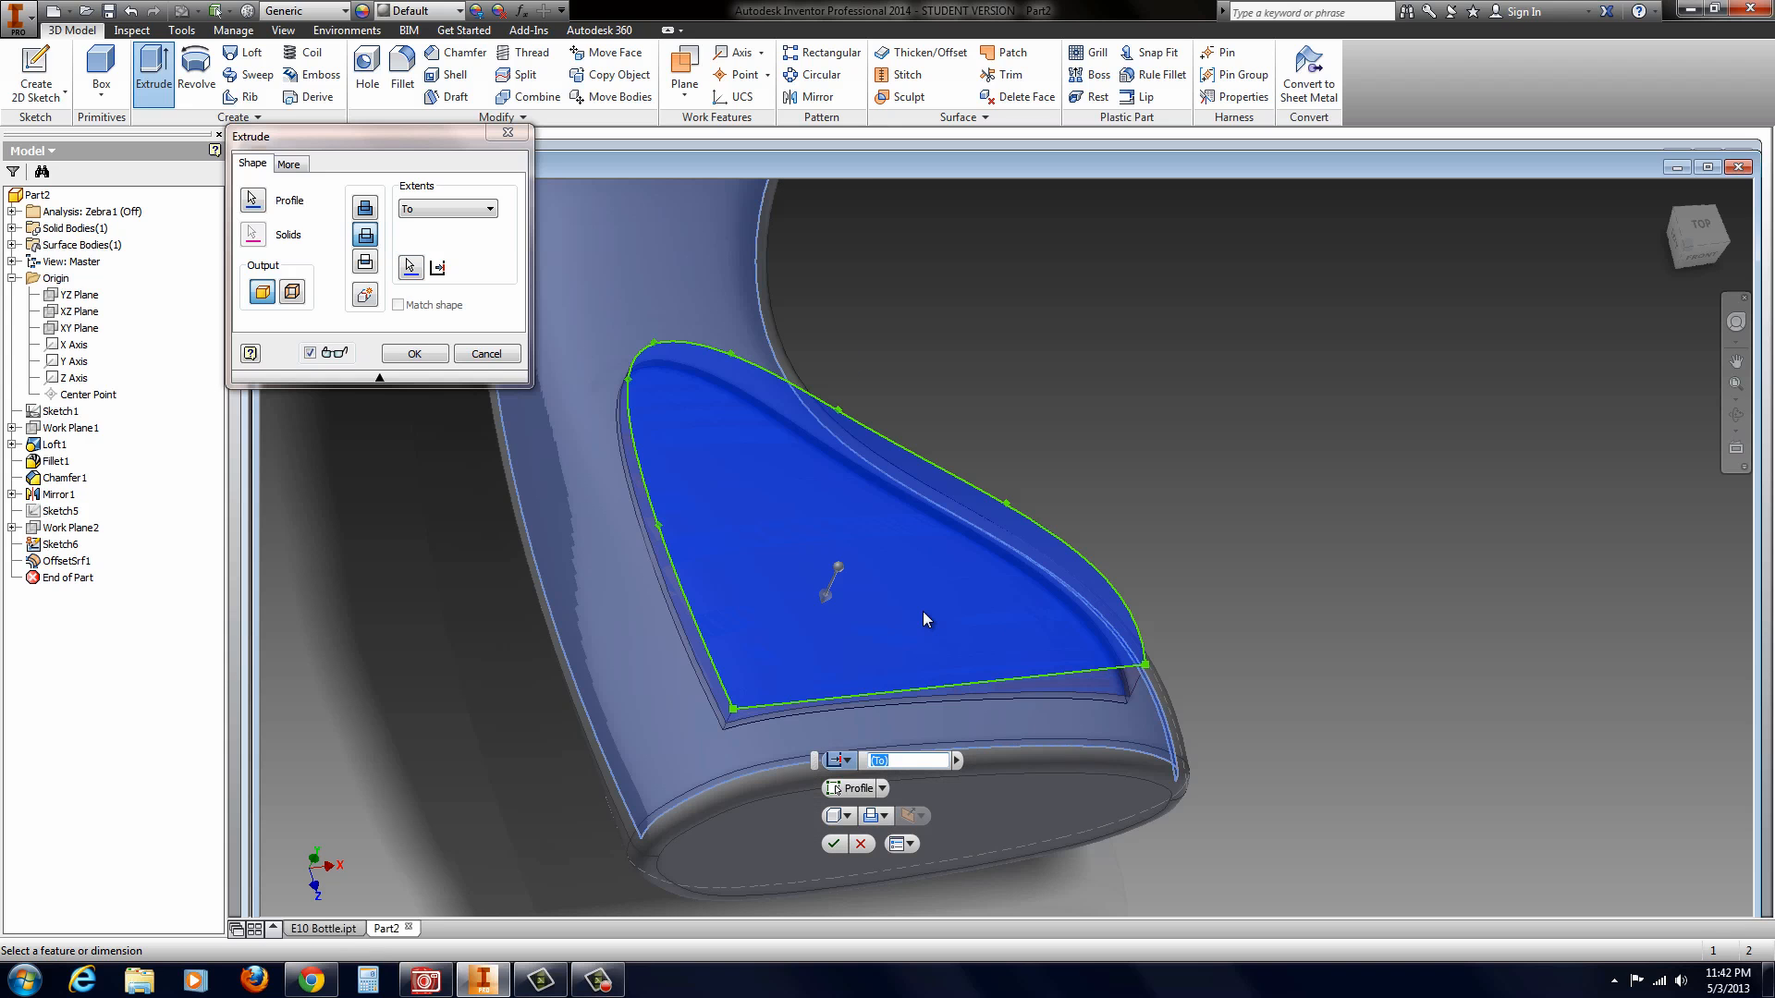
{"action": "scroll", "coordinate": [921, 610], "scroll_direction": "up", "scroll_amount": 3}
{"action": "middle_click_drag", "start_coordinate": [908, 618], "coordinate": [882, 592], "text": "shift"}
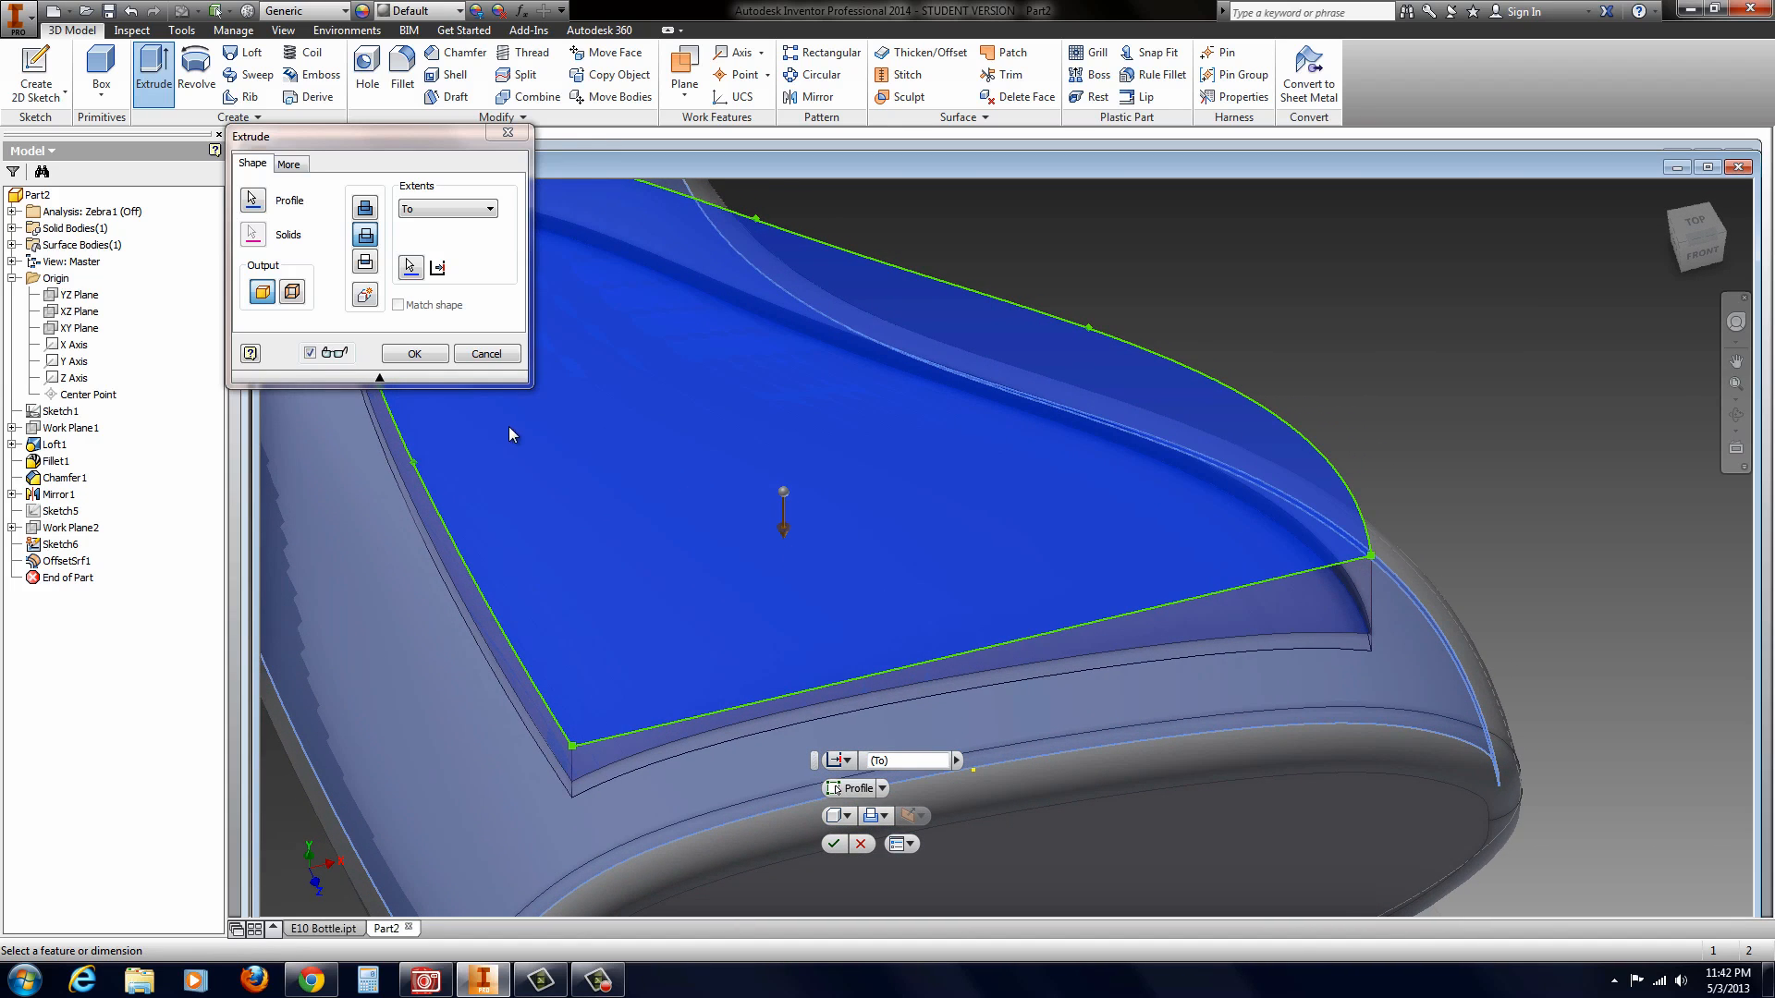
{"action": "left_click", "coordinate": [414, 354]}
Step: Edit the offset surface and set its distance to 0.04 in to make the panel recess shallower
{"action": "scroll", "coordinate": [559, 492], "scroll_direction": "down", "scroll_amount": 5}
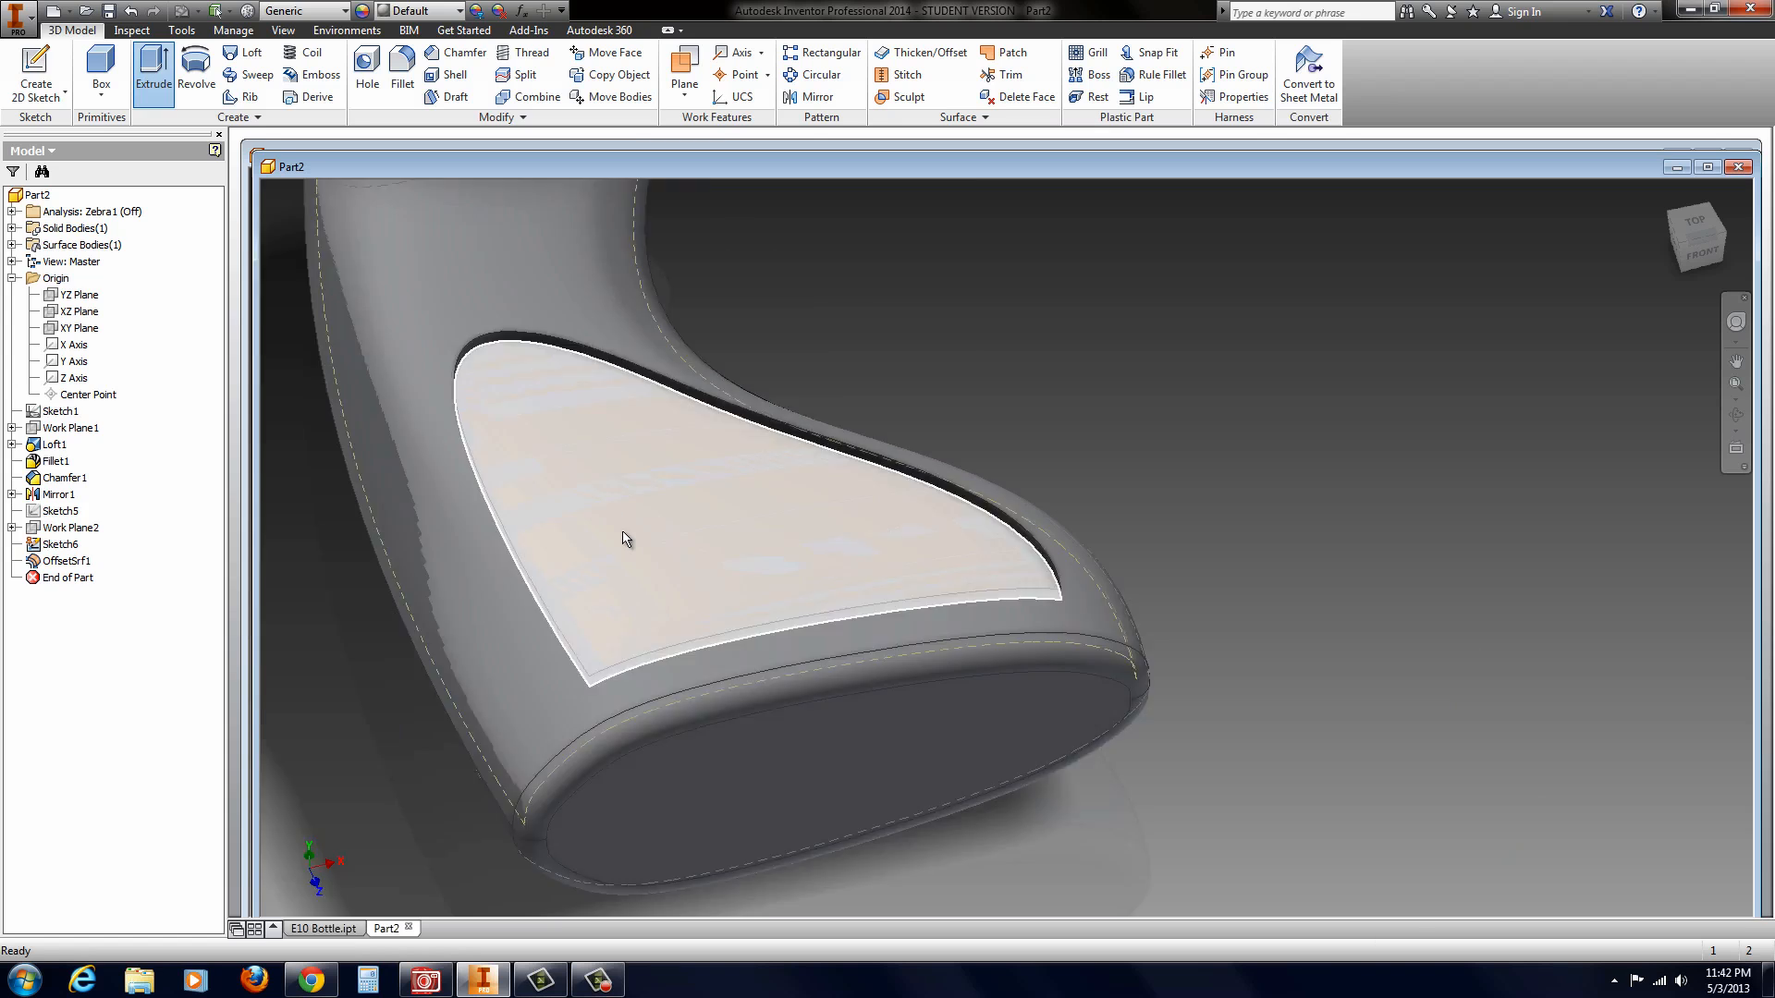
{"action": "middle_click_drag", "start_coordinate": [922, 394], "coordinate": [721, 536], "text": "shift"}
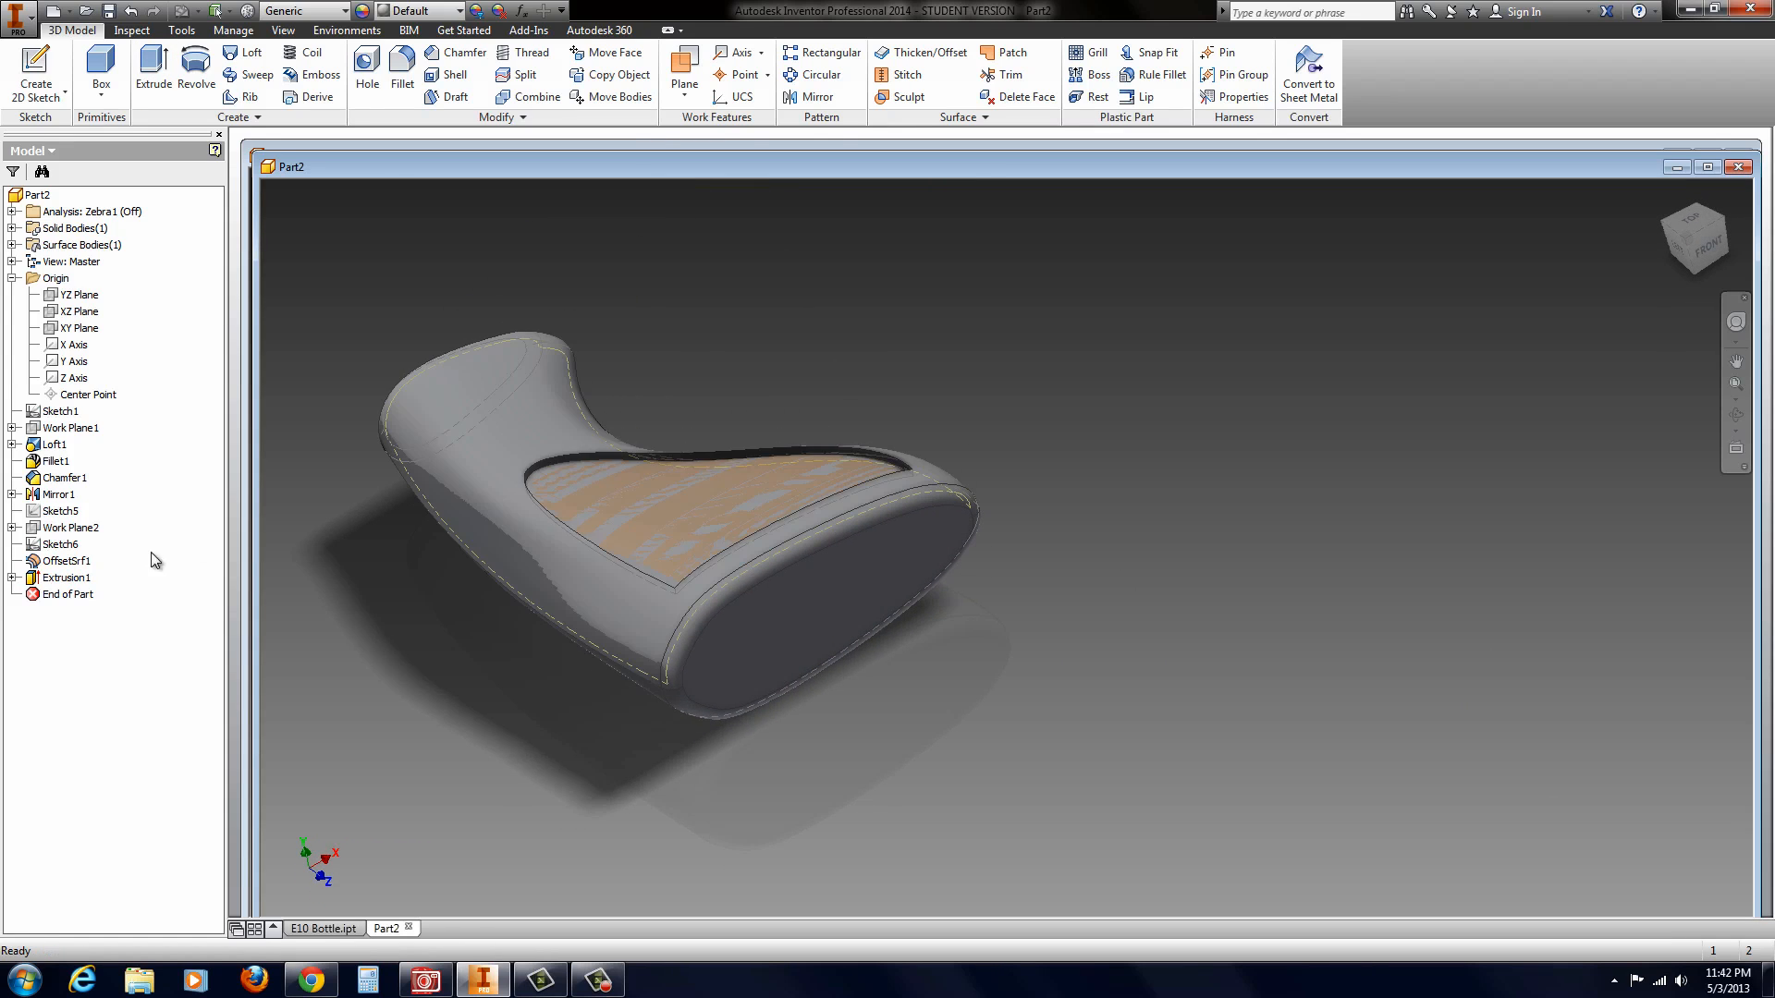
{"action": "right_click", "coordinate": [37, 577]}
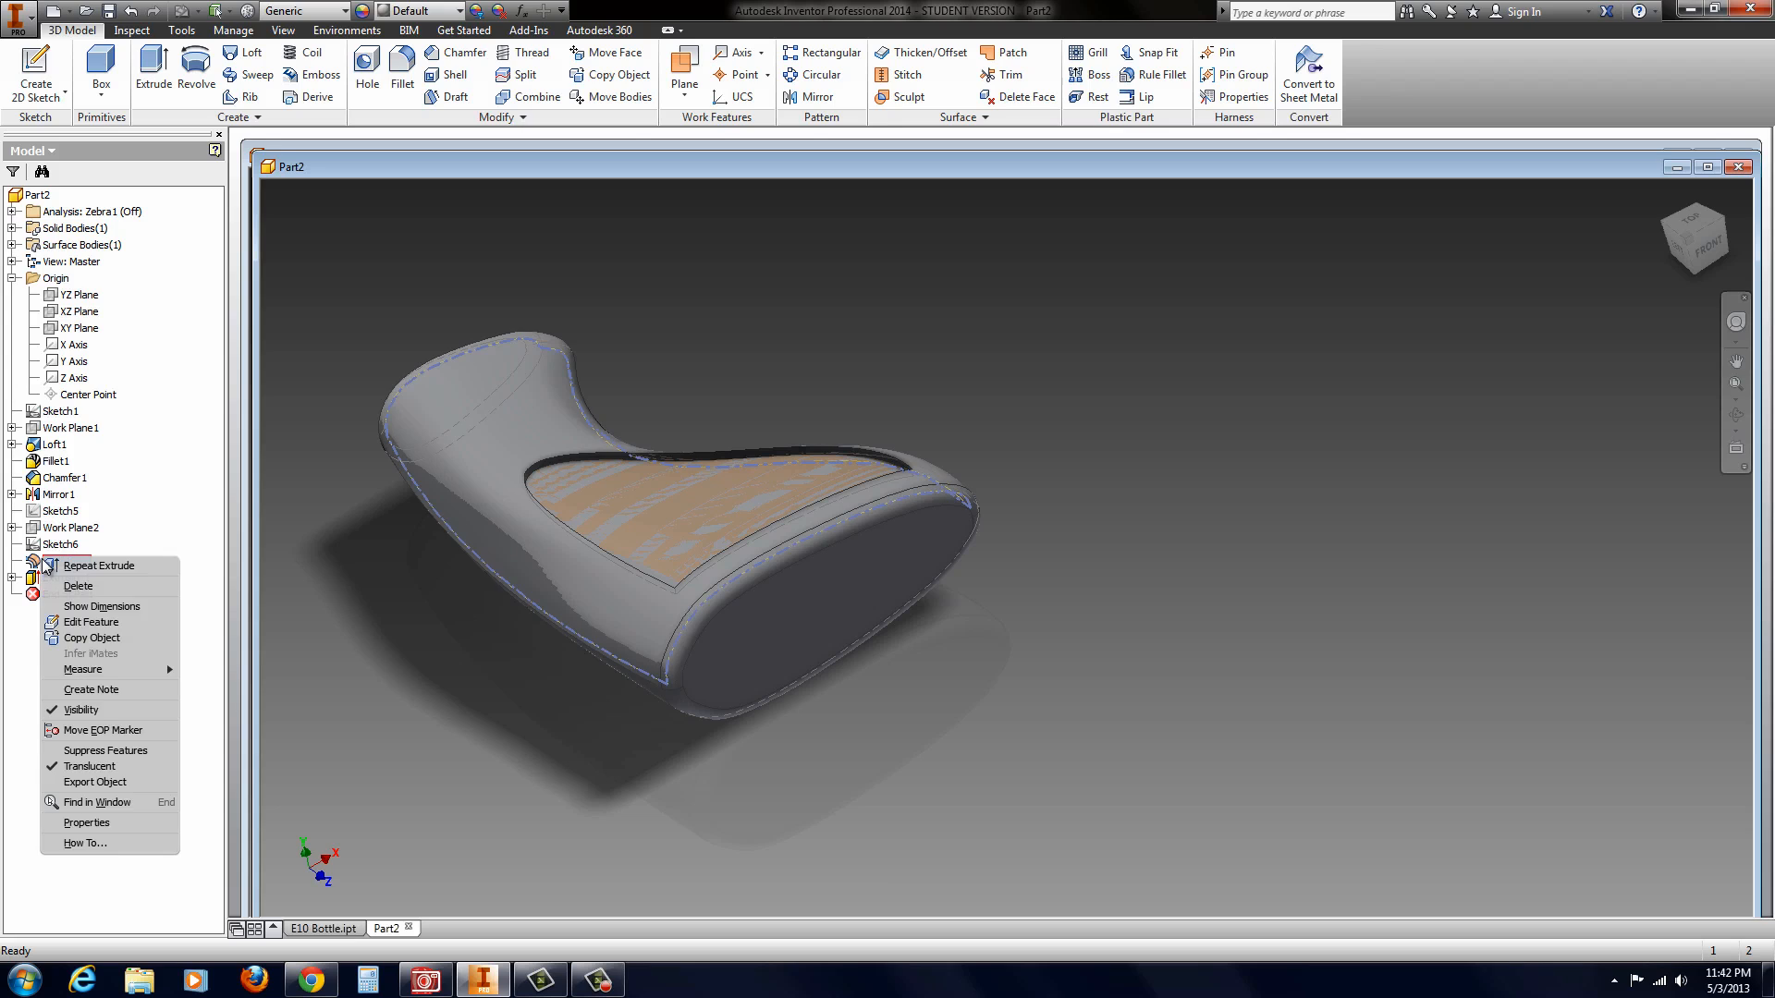
{"action": "left_click", "coordinate": [90, 623]}
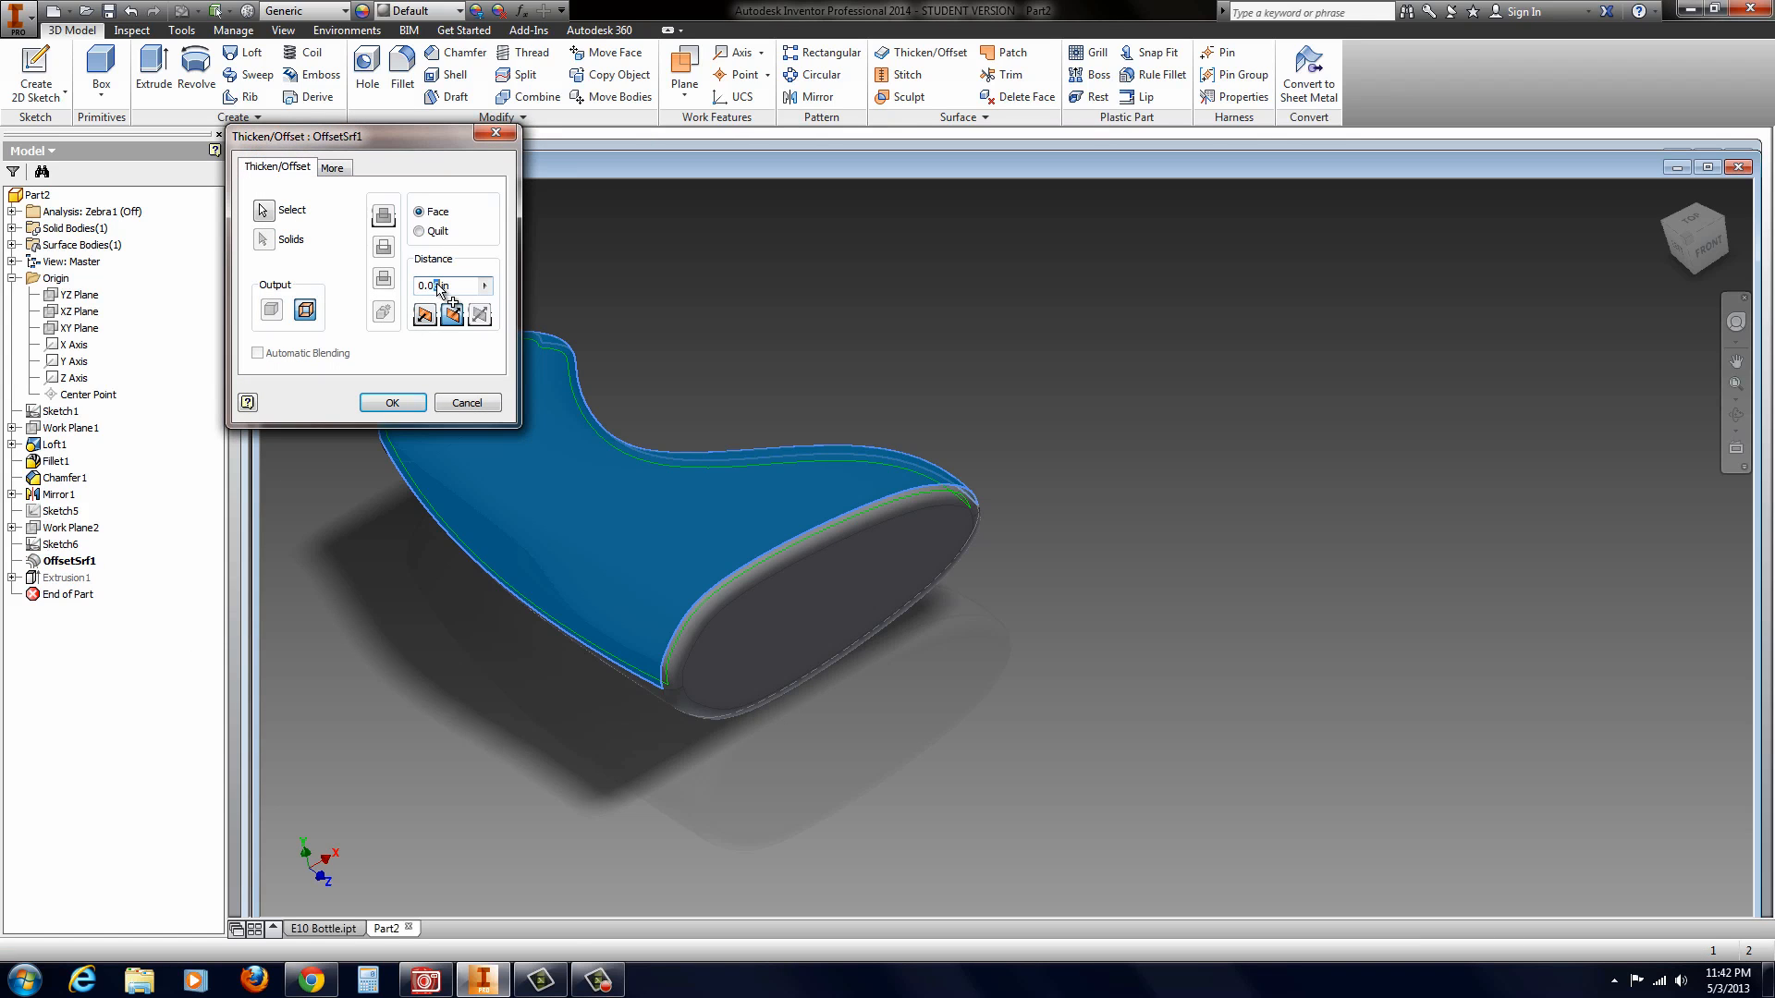
{"action": "left_click", "coordinate": [392, 403]}
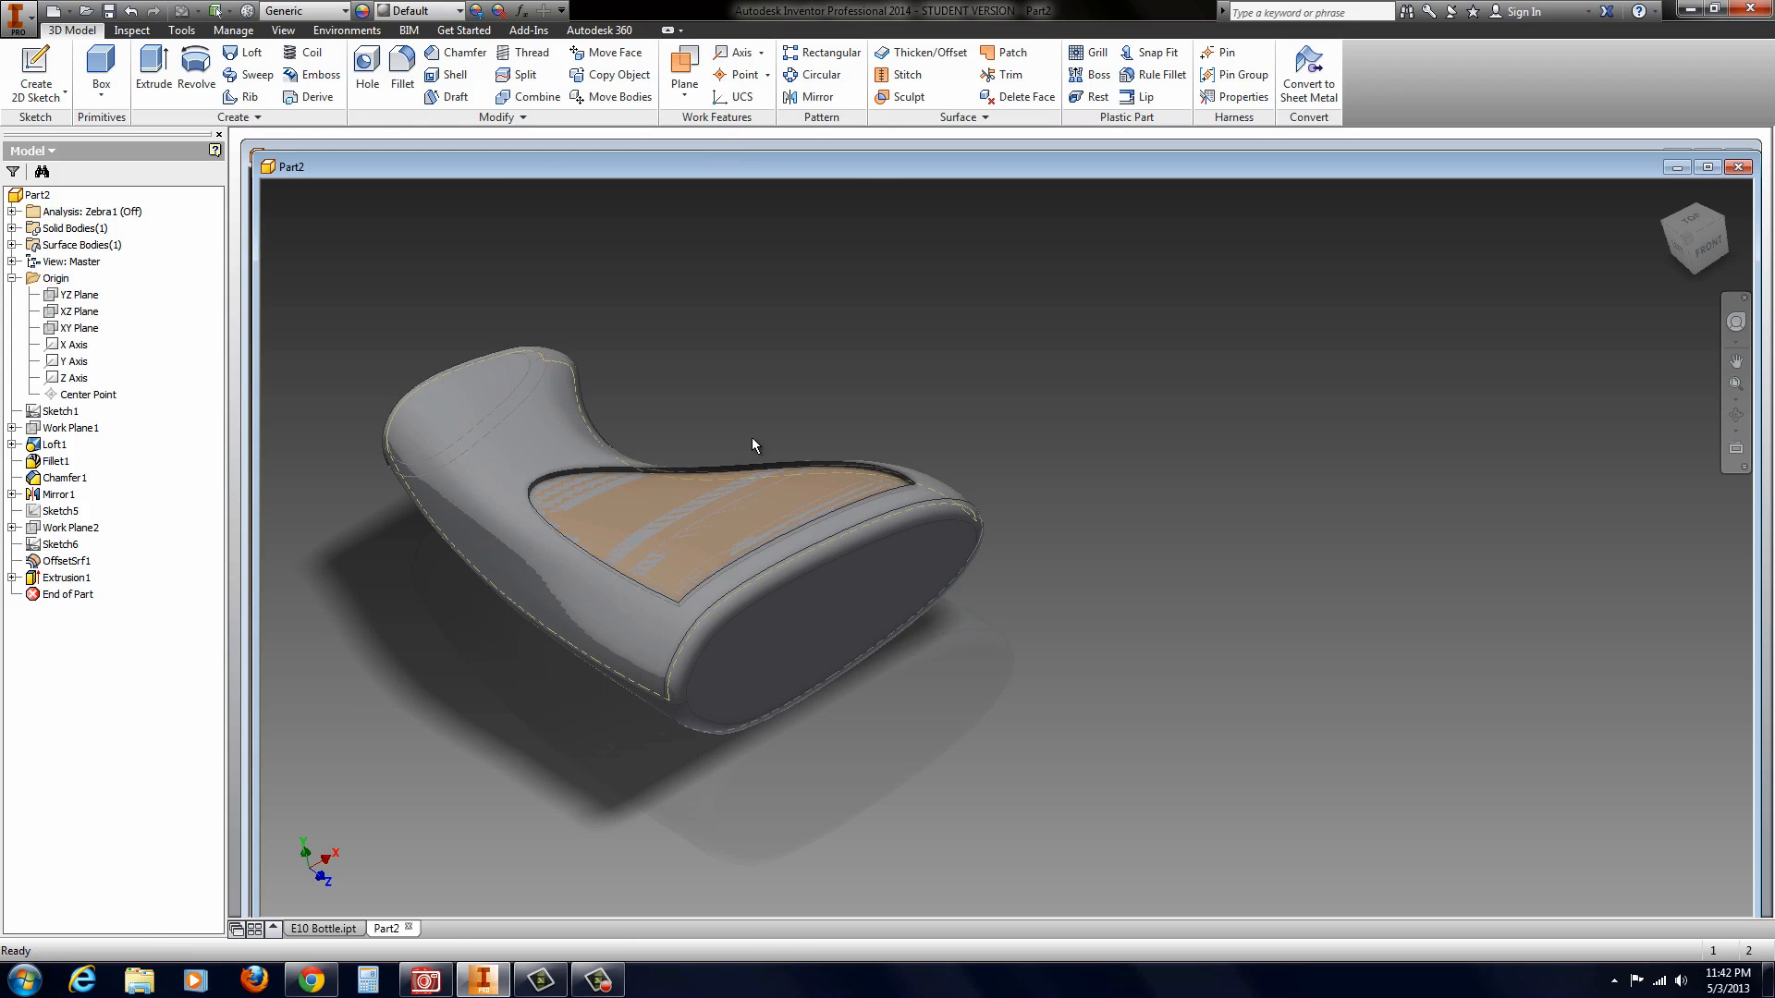
Step: Hide the offset surface so only the solid bottle with its recess is displayed
{"action": "middle_click_drag", "start_coordinate": [752, 437], "coordinate": [795, 481], "text": "shift"}
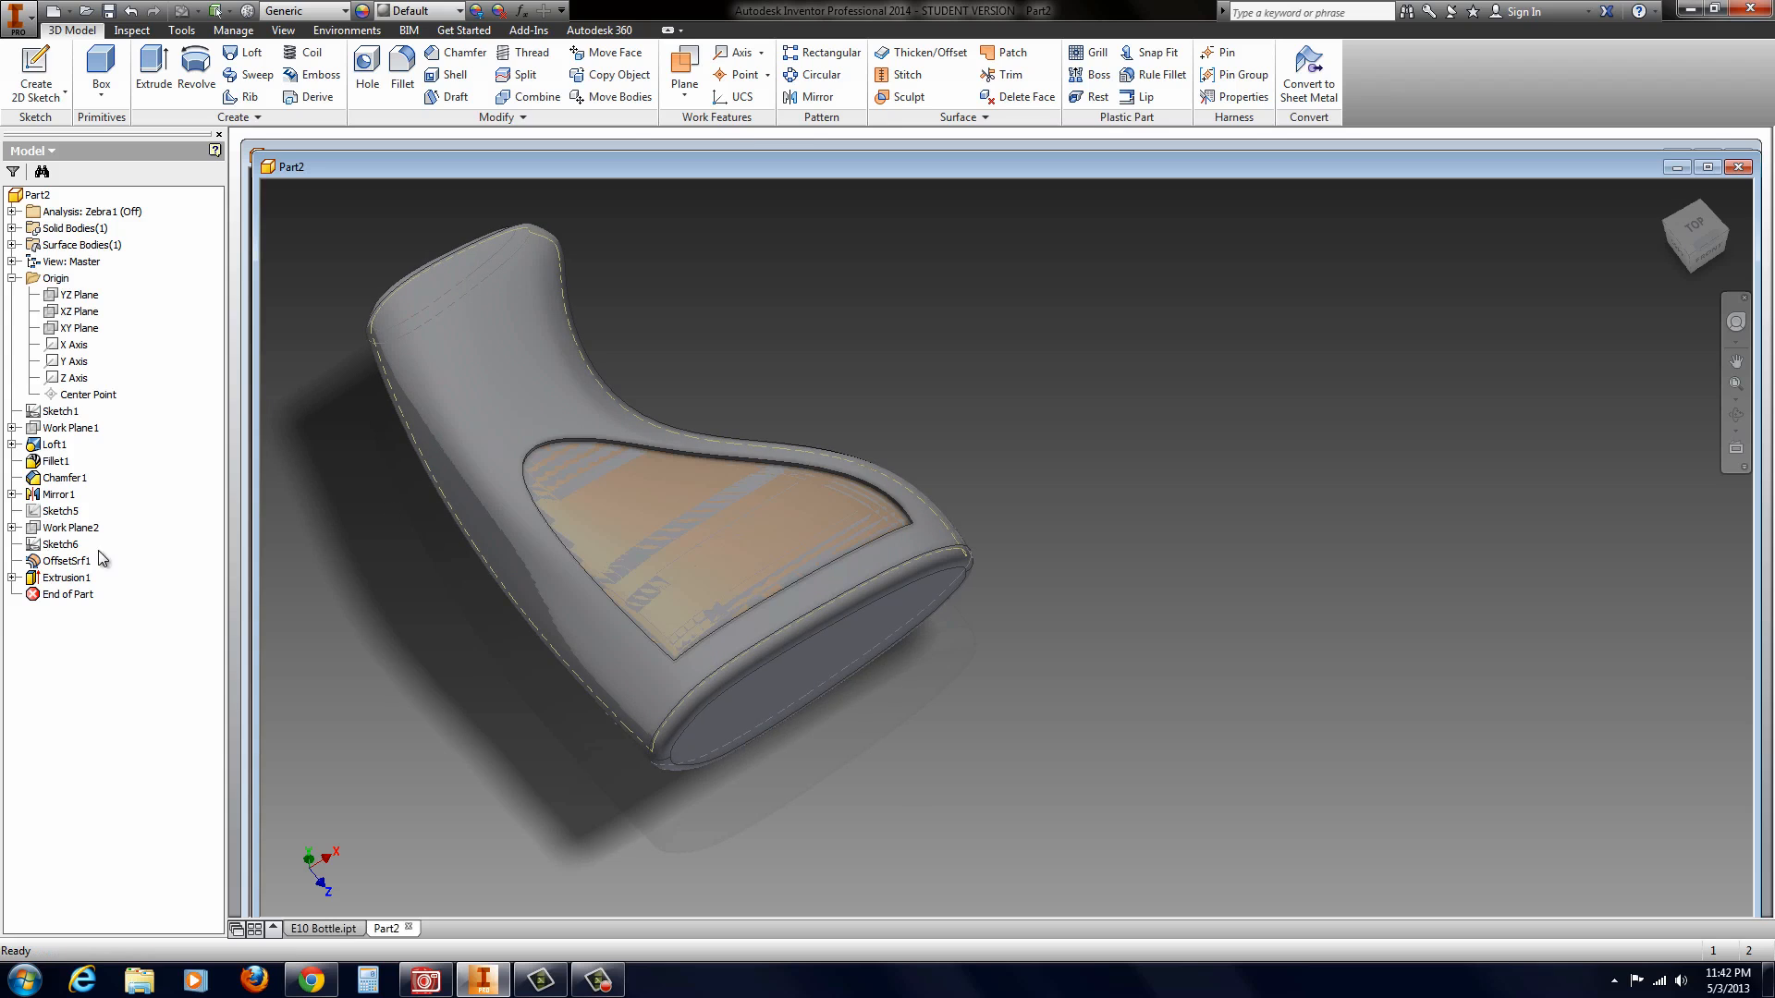
{"action": "right_click", "coordinate": [41, 561]}
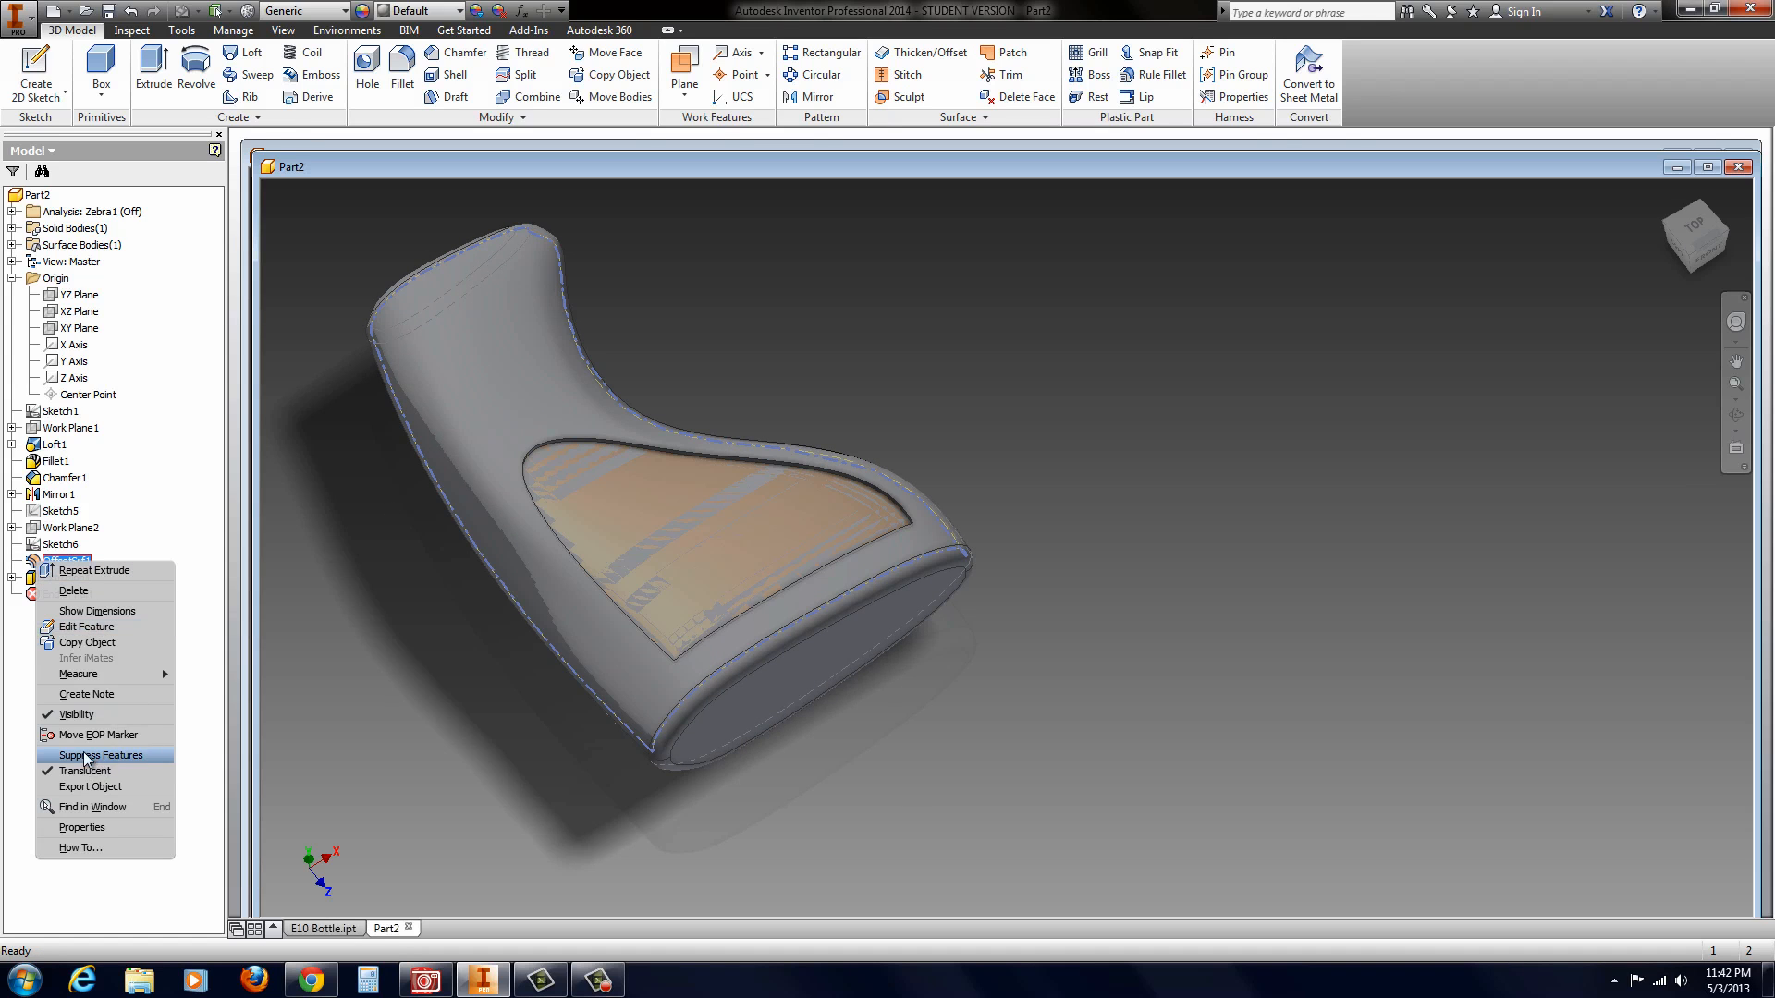
{"action": "left_click", "coordinate": [76, 715]}
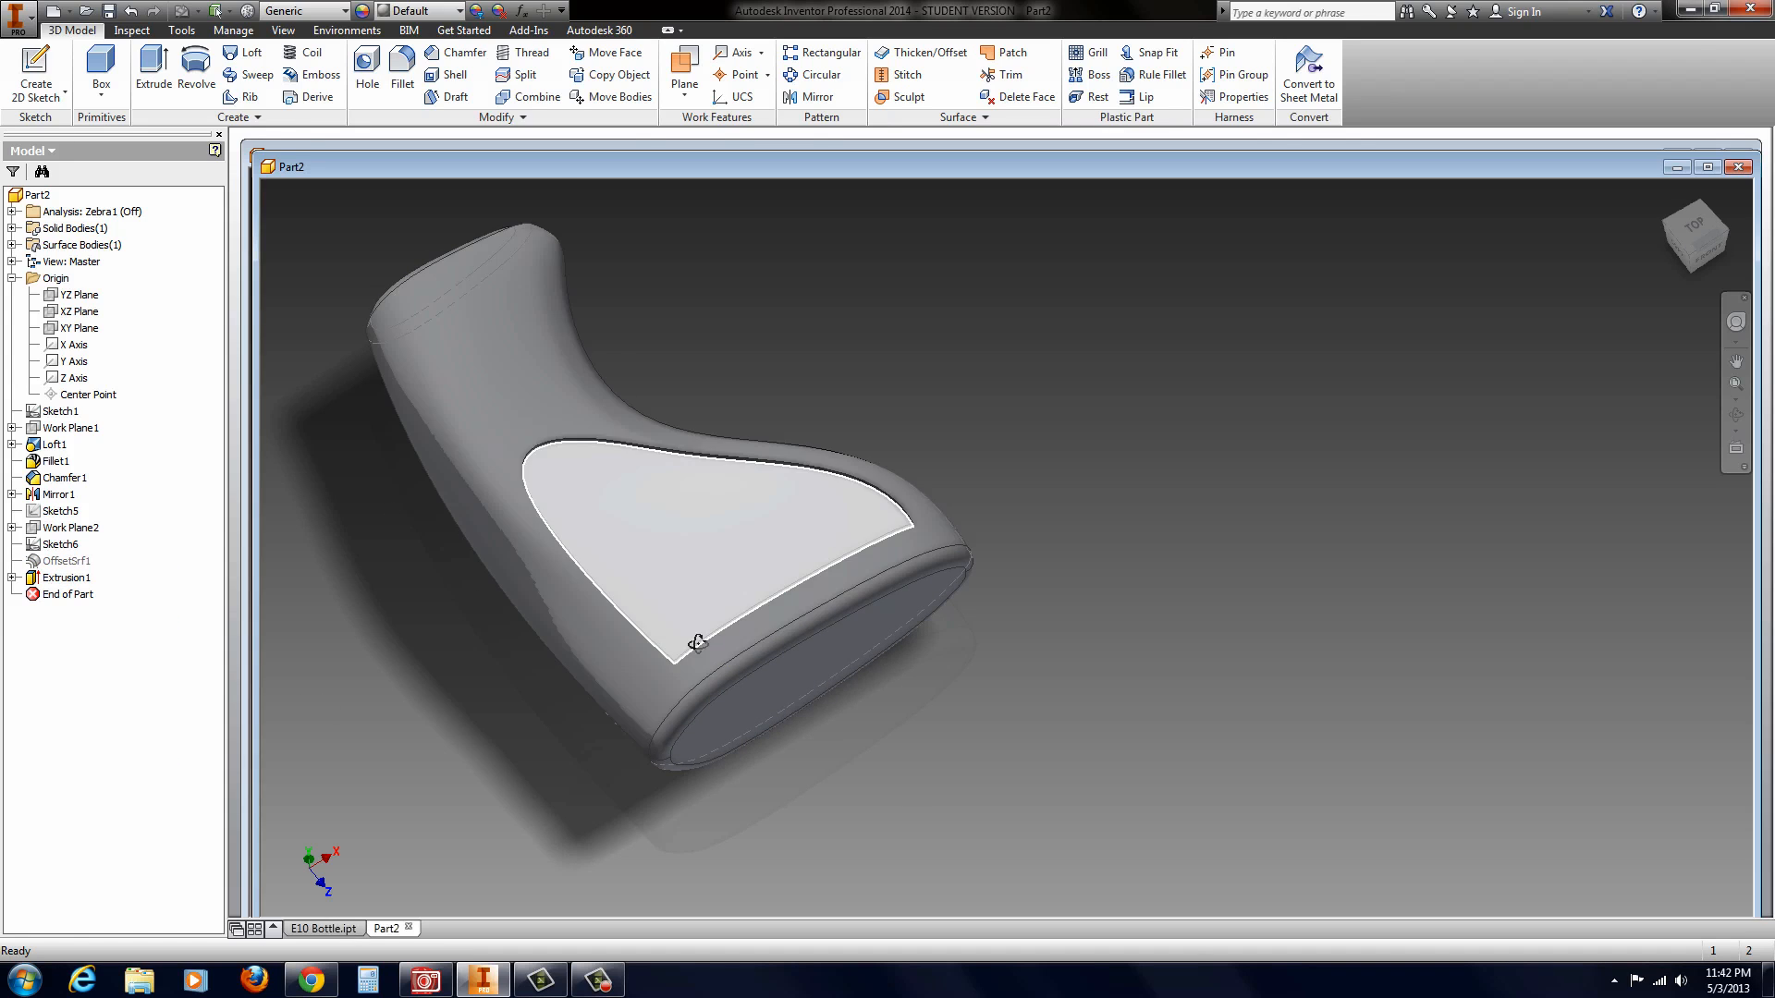
Step: Fillet the recess's lower corner on the straighter side with a 0.25 in radius
{"action": "middle_click_drag", "start_coordinate": [693, 634], "coordinate": [688, 721], "text": "shift"}
{"action": "scroll", "coordinate": [691, 564], "scroll_direction": "up", "scroll_amount": 5}
{"action": "left_click", "coordinate": [402, 69]}
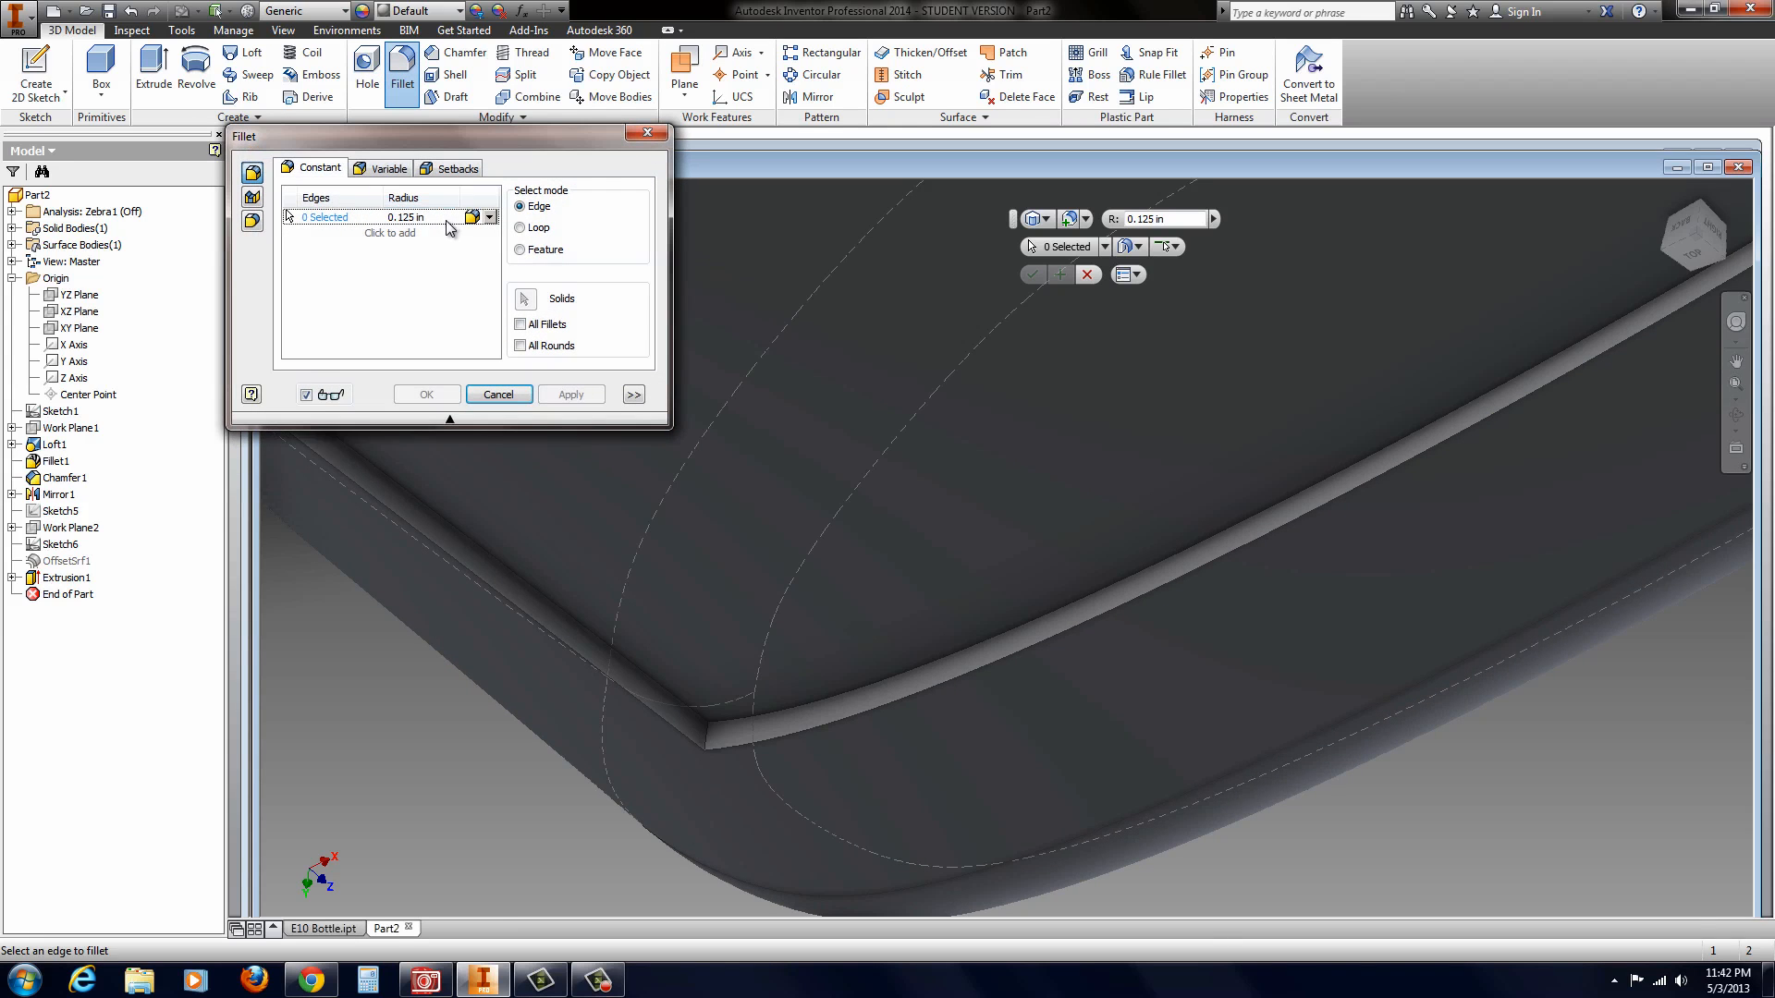
{"action": "left_click", "coordinate": [706, 732]}
{"action": "scroll", "coordinate": [793, 734], "scroll_direction": "down", "scroll_amount": 5}
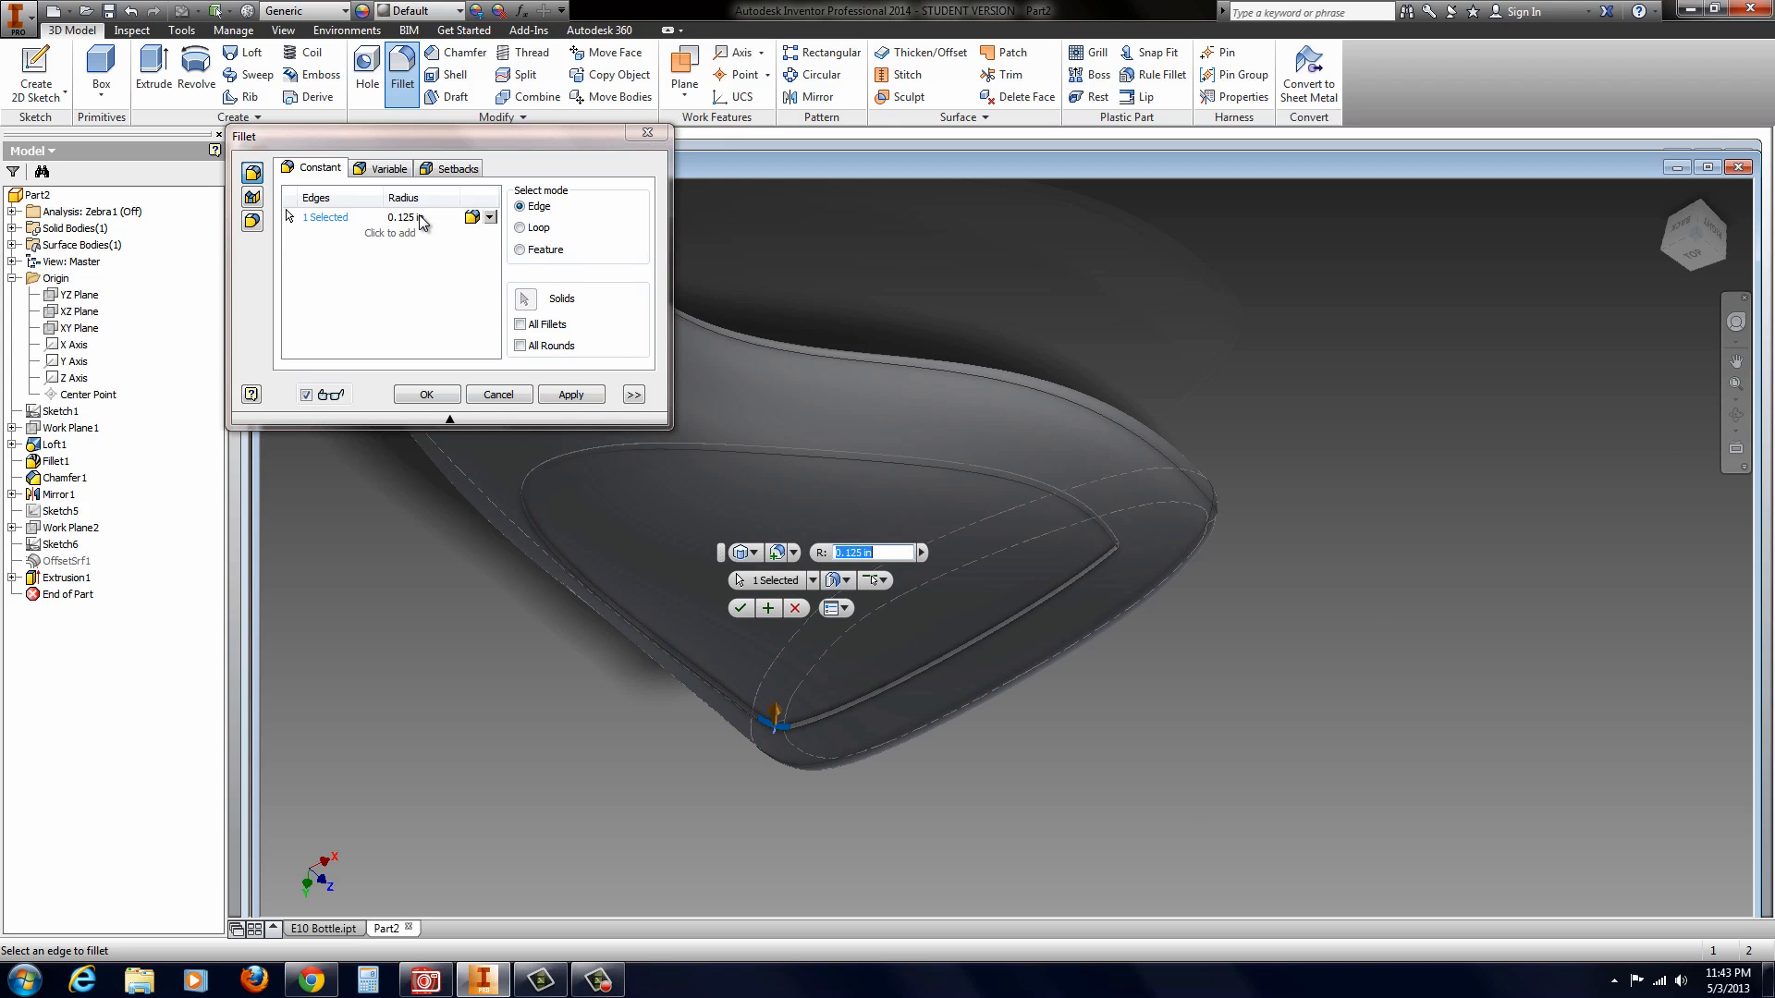
{"action": "type", "text": ".25"}
{"action": "key", "text": "Return"}
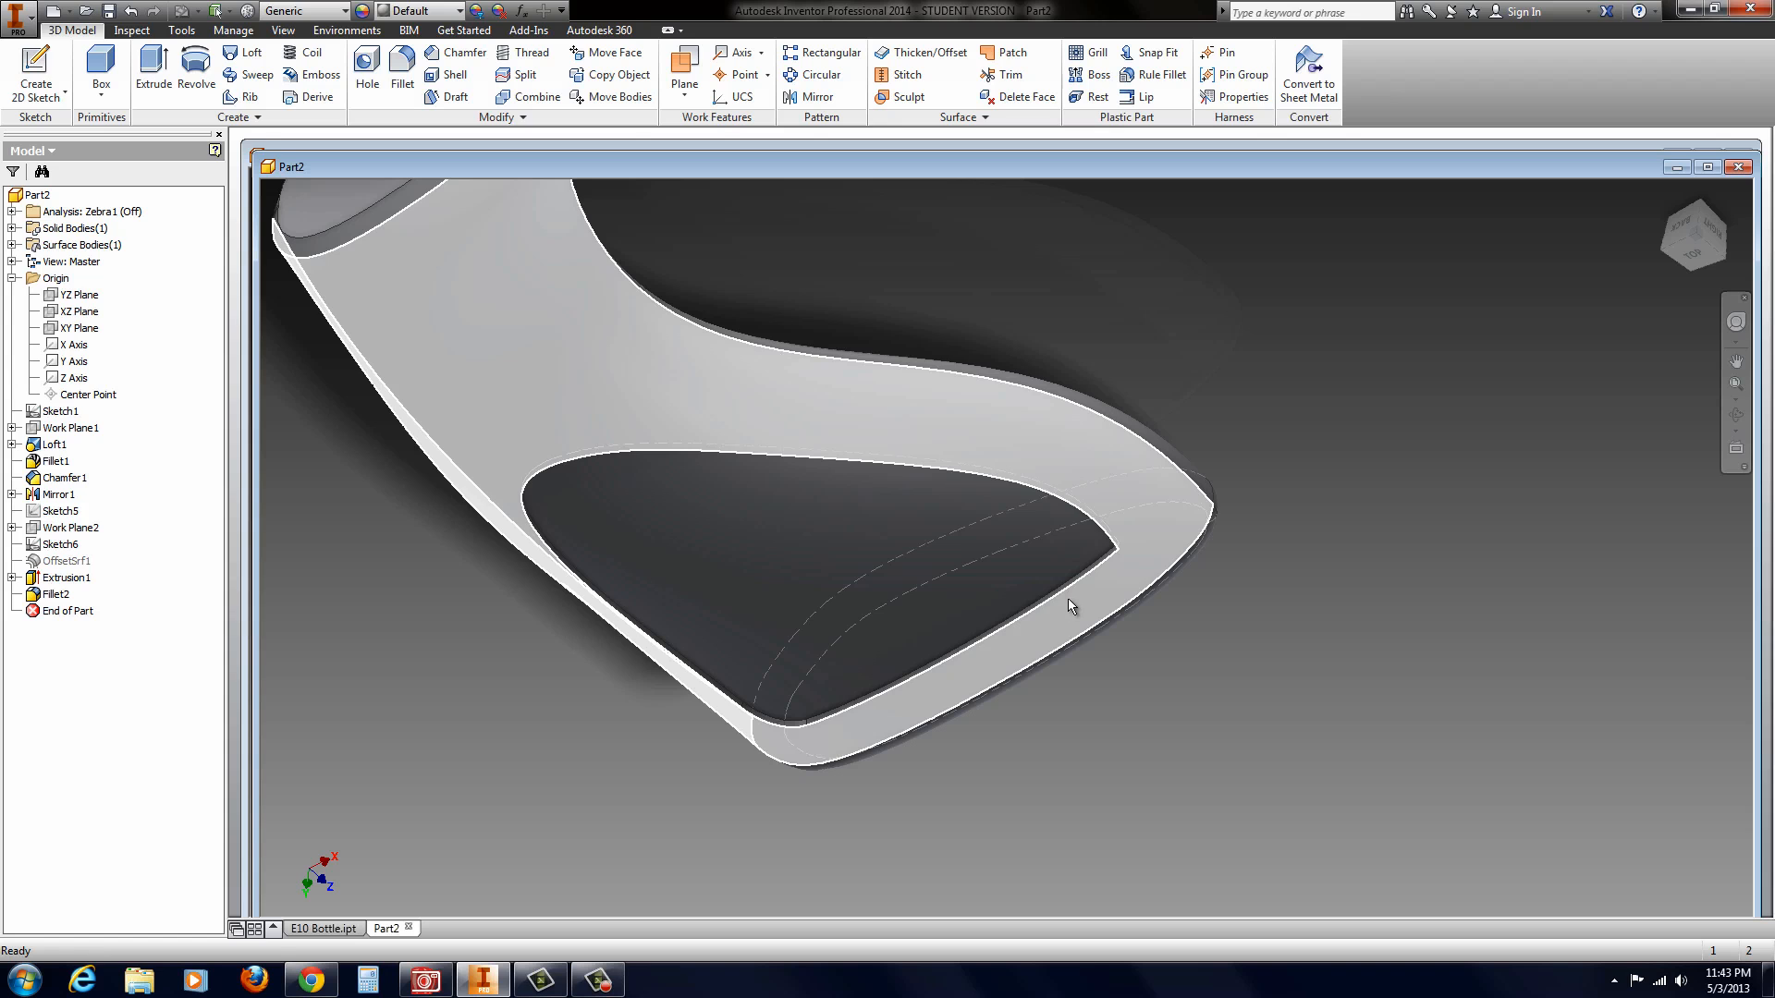
Step: Fillet the recess's sharp corner at the curved side's lower end with a 0.25 in radius
{"action": "middle_click_drag", "start_coordinate": [1067, 598], "coordinate": [1105, 592], "text": "shift"}
{"action": "scroll", "coordinate": [1034, 677], "scroll_direction": "down", "scroll_amount": 7}
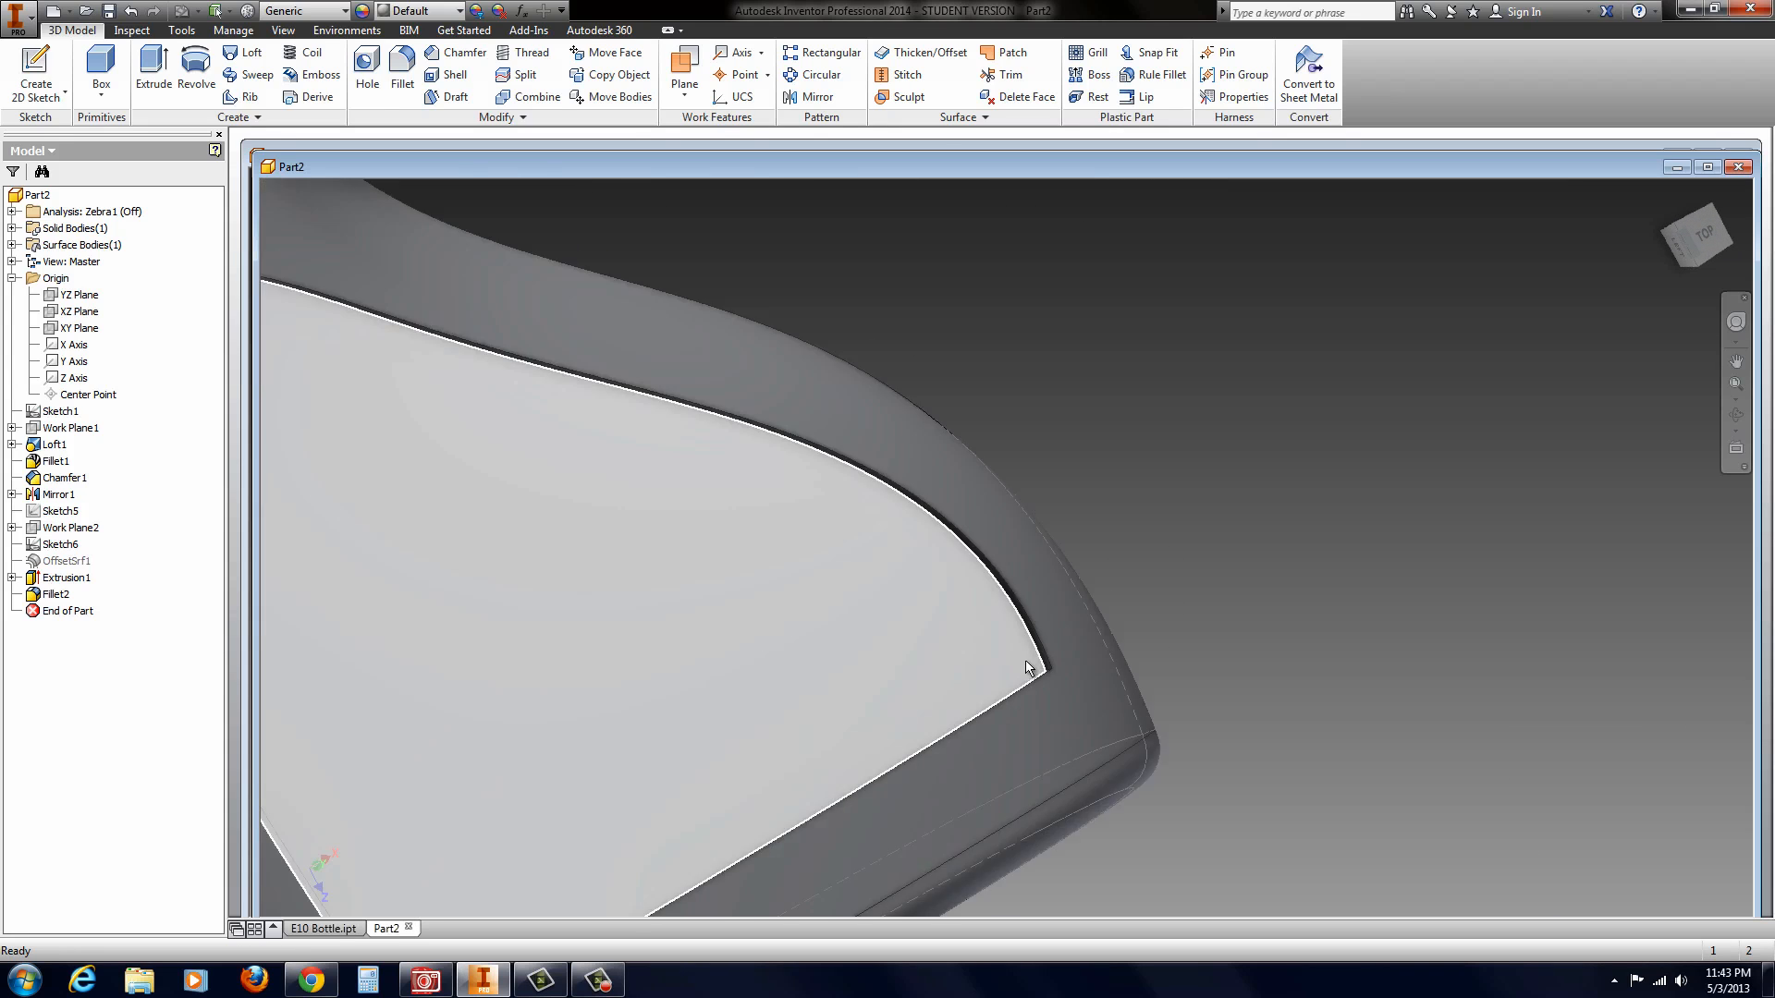
{"action": "middle_click_drag", "start_coordinate": [1038, 673], "coordinate": [1089, 692], "text": "shift"}
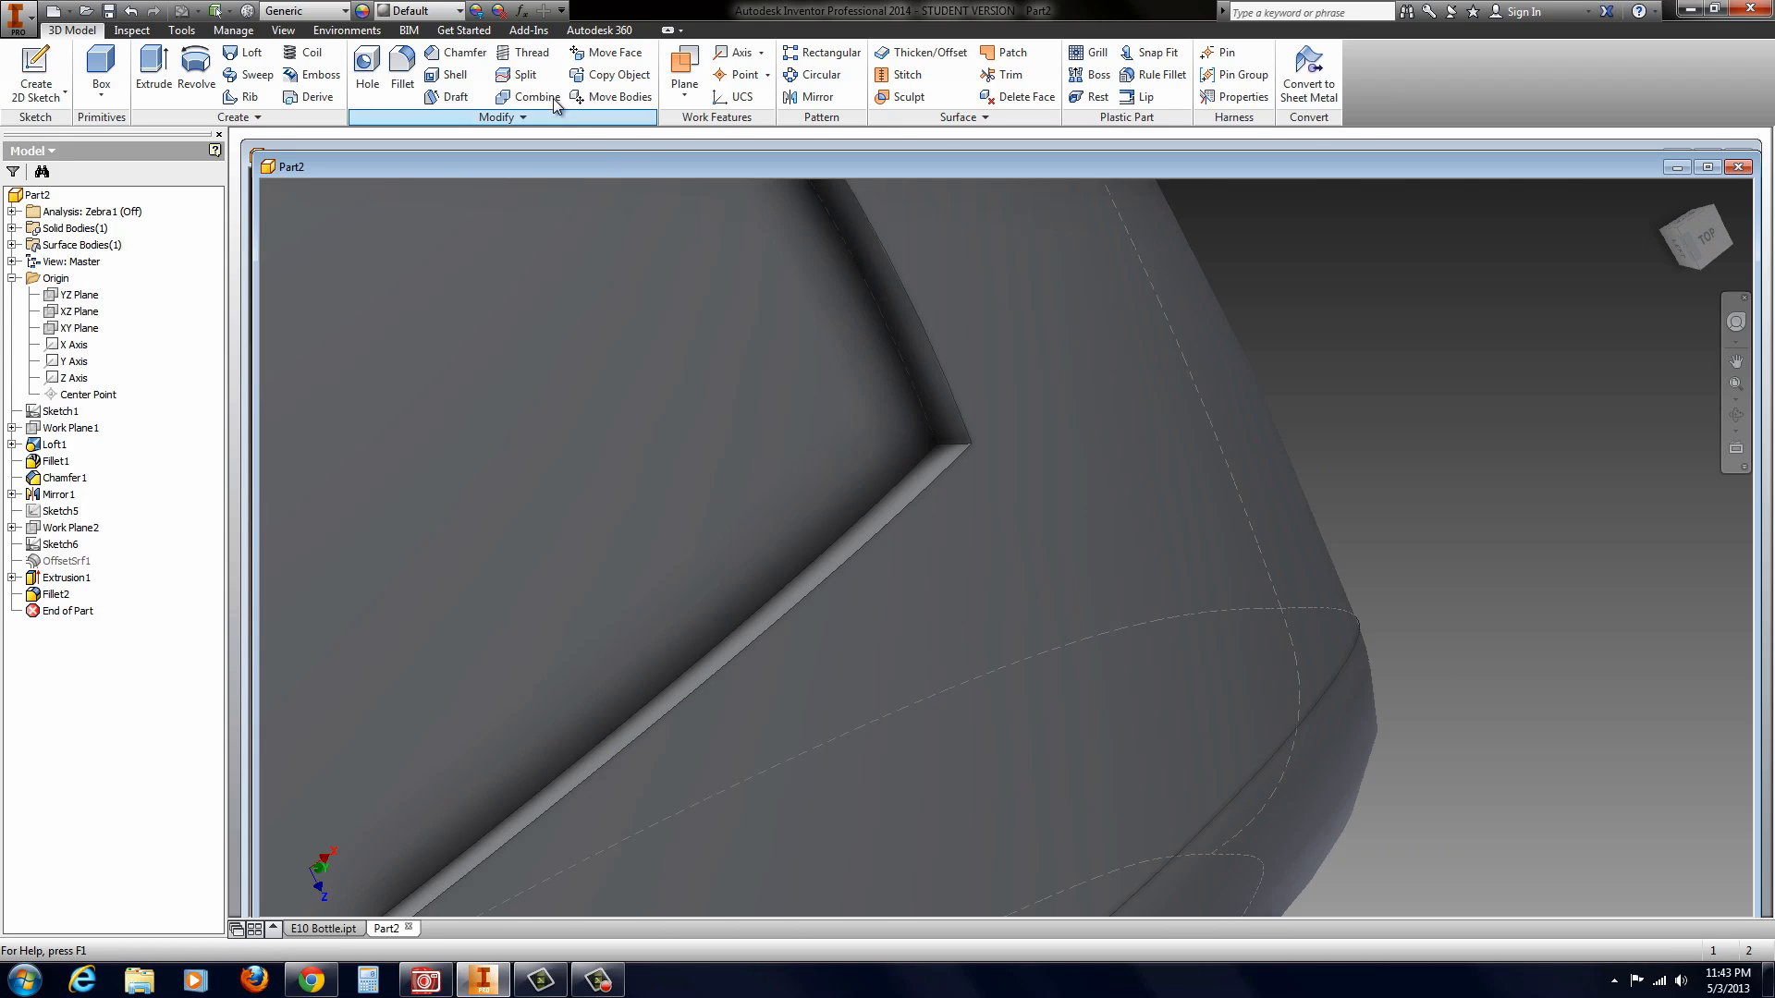
{"action": "left_click", "coordinate": [402, 70]}
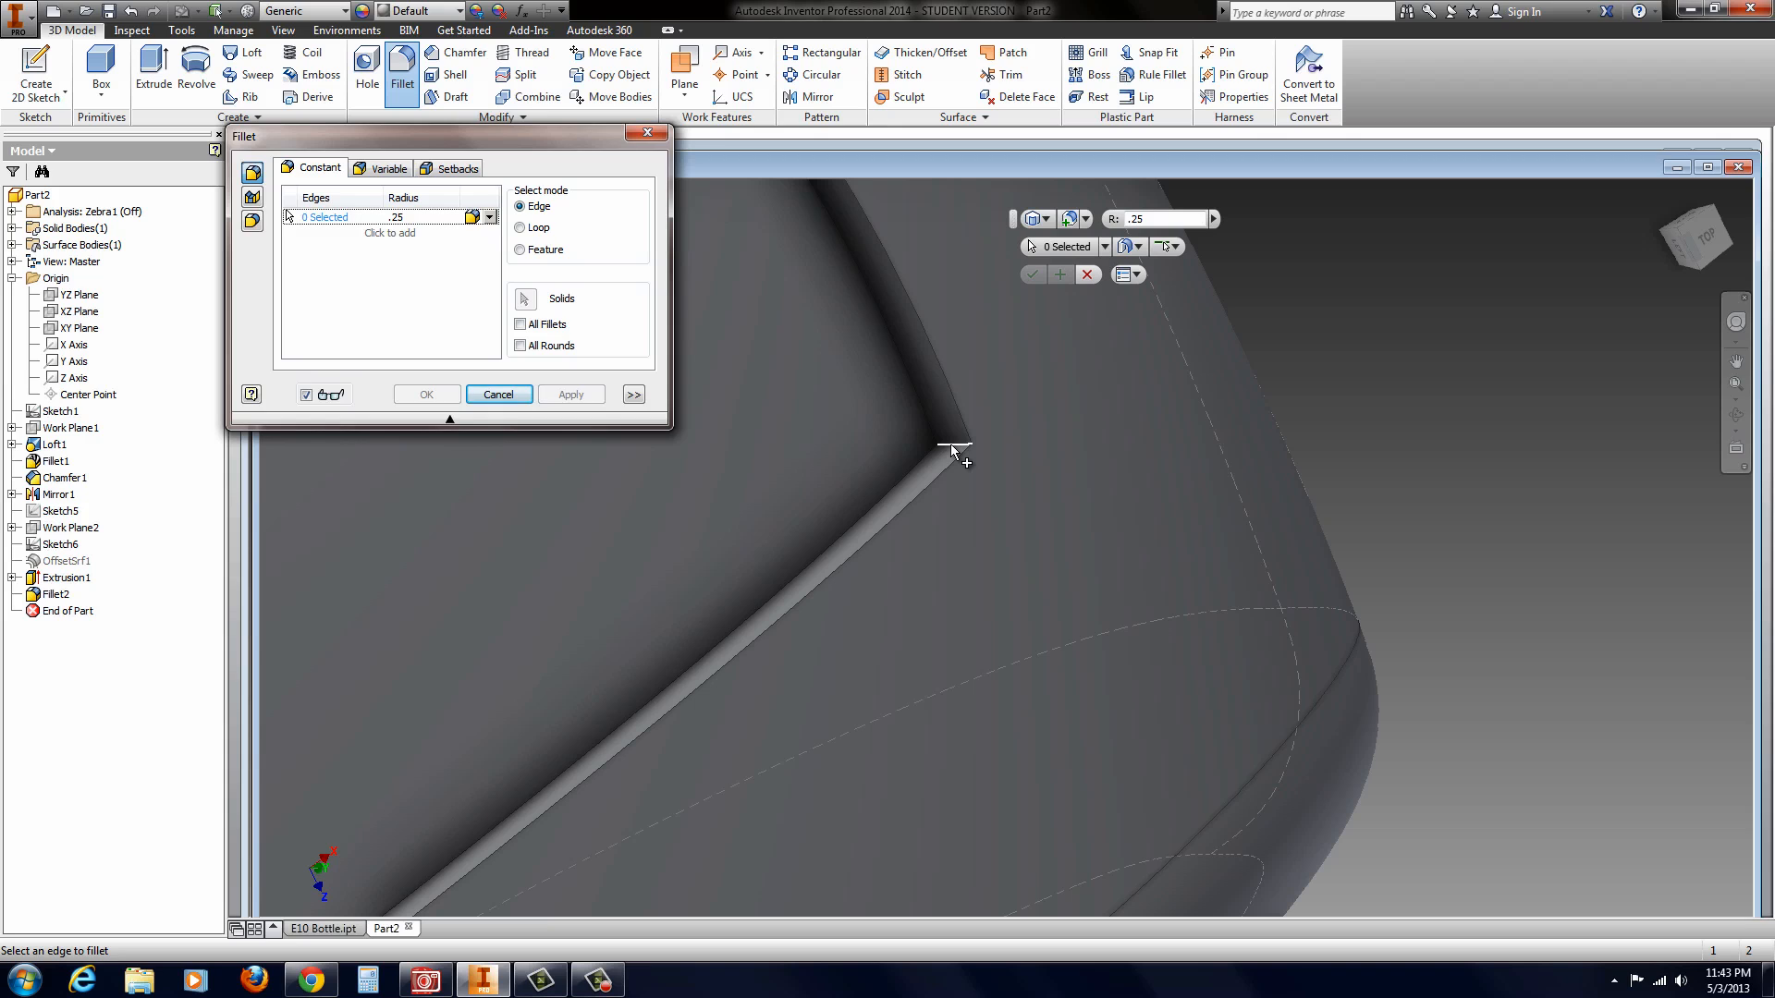
{"action": "left_click", "coordinate": [950, 443]}
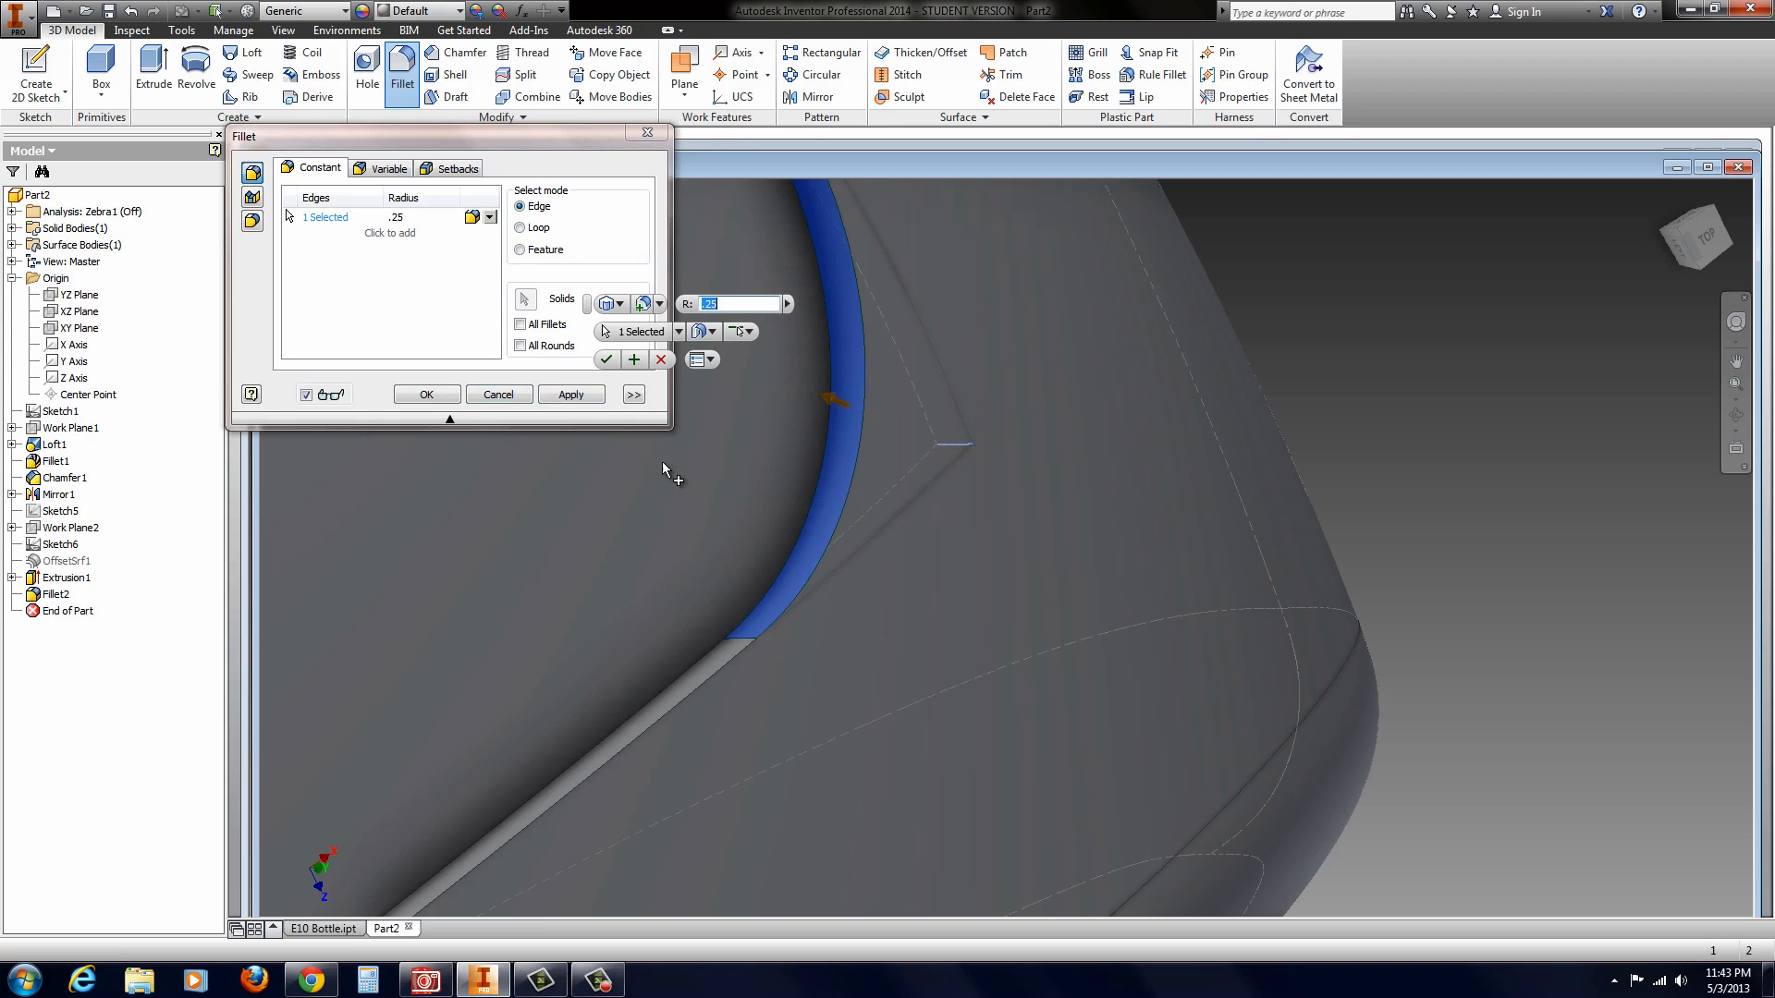
{"action": "left_click", "coordinate": [427, 395]}
Step: Fillet the continuous edge loop around the recessed side panel with a 0.05 in radius
{"action": "middle_click_drag", "start_coordinate": [603, 520], "coordinate": [605, 635], "text": "shift"}
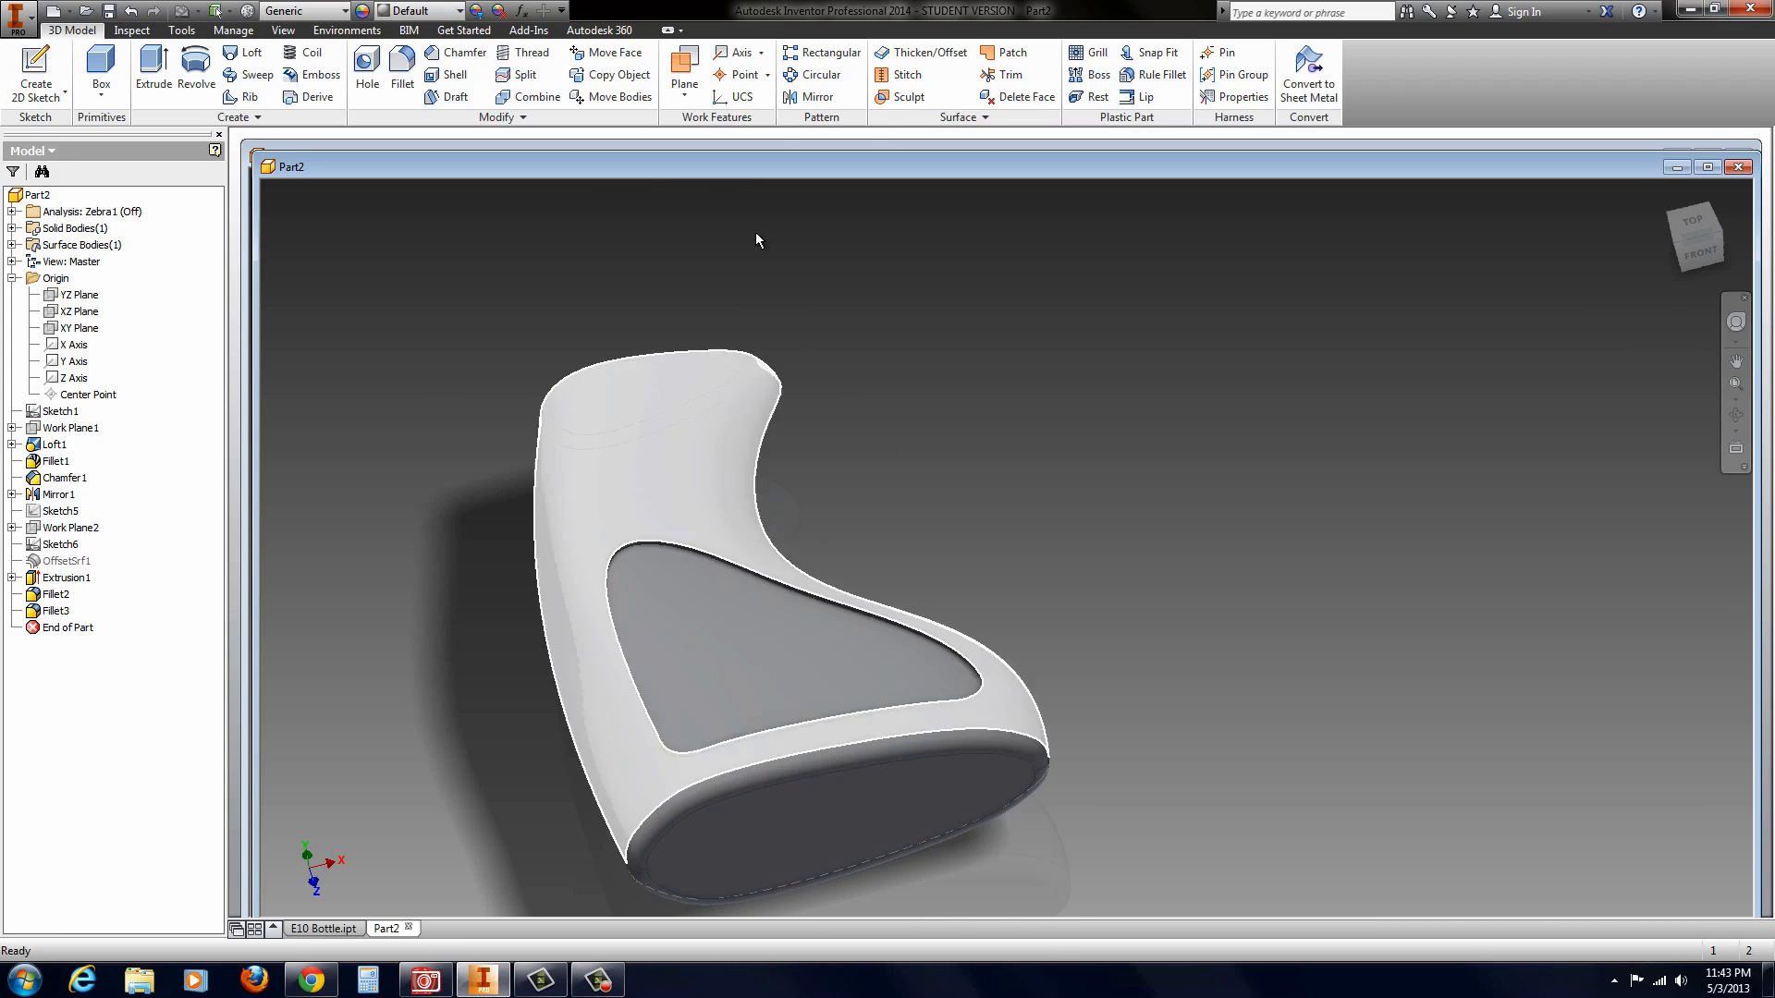
{"action": "left_click", "coordinate": [402, 72]}
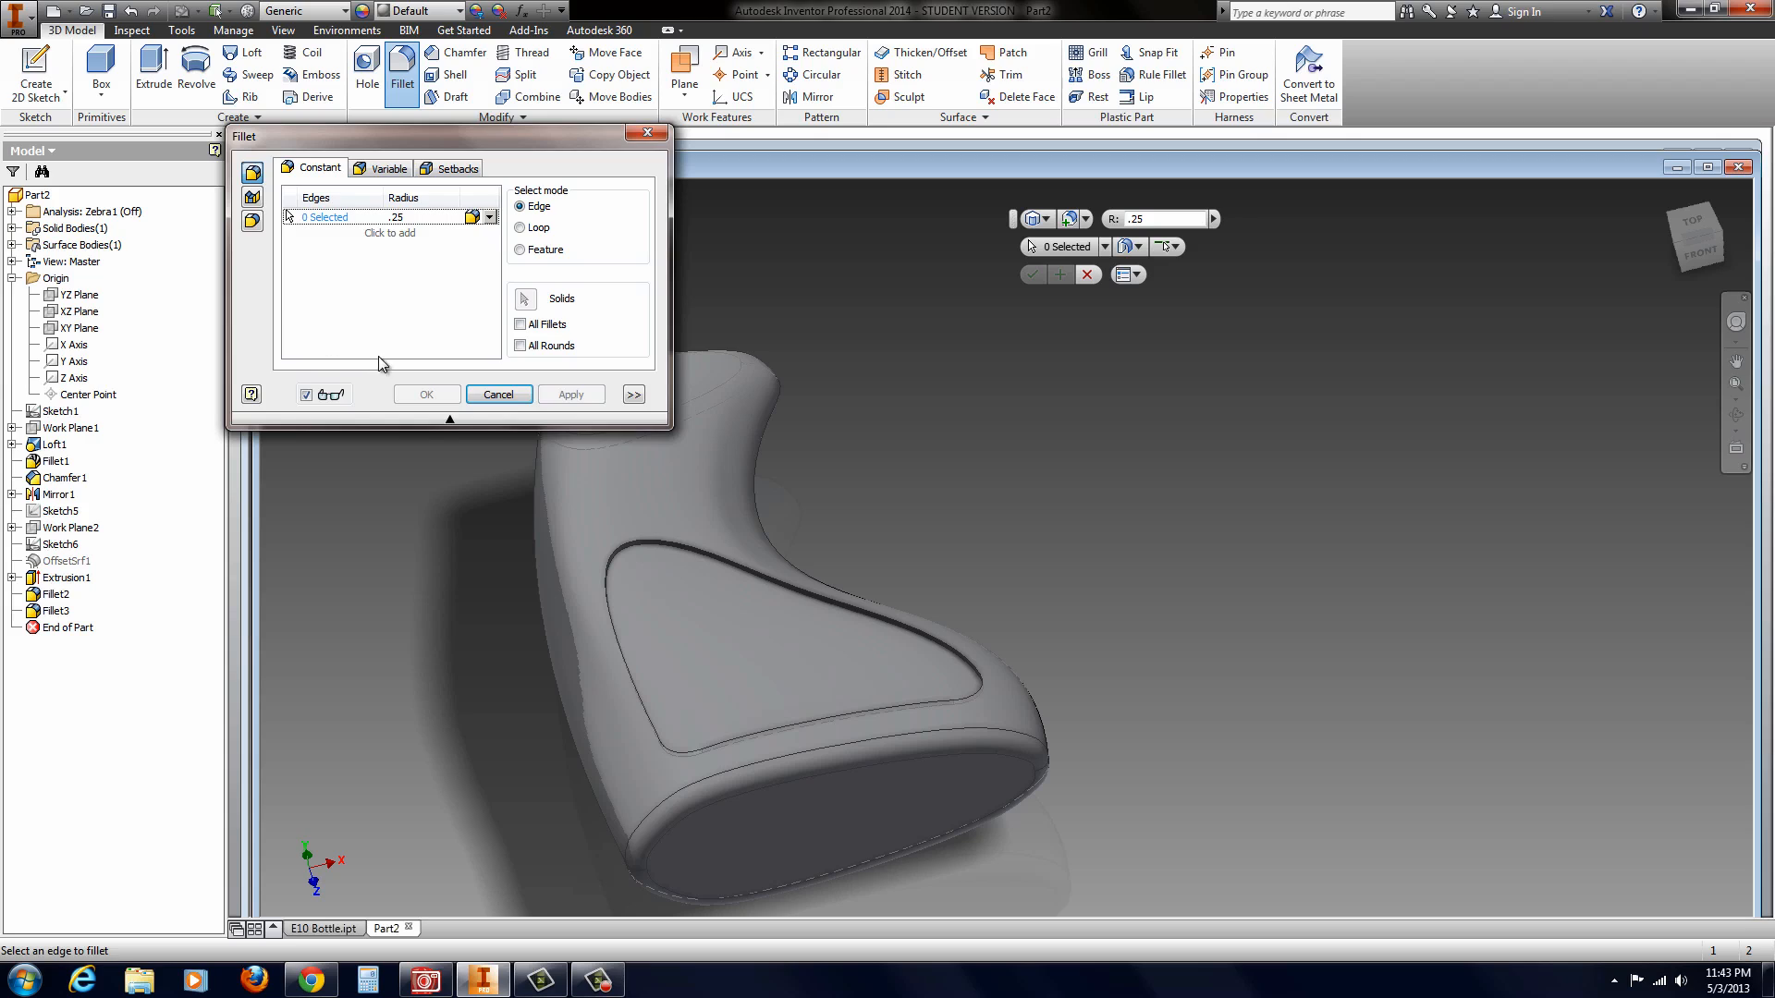
{"action": "left_click", "coordinate": [410, 218]}
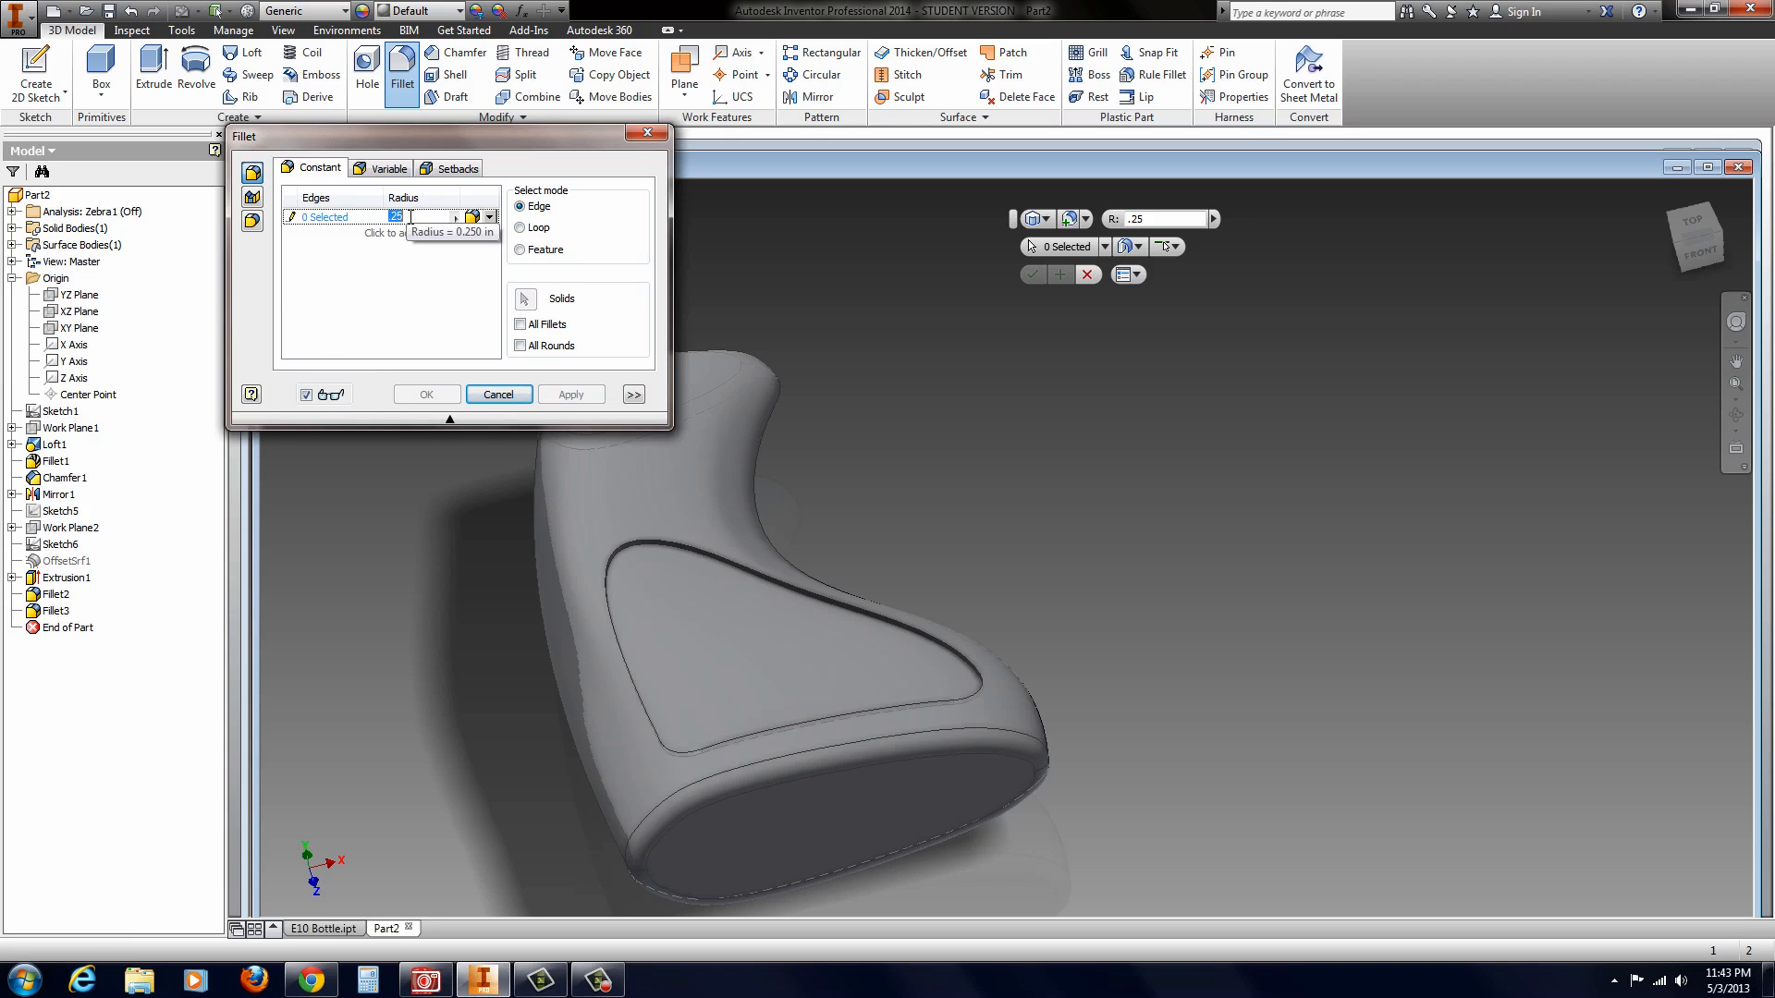
{"action": "type", "text": "0"}
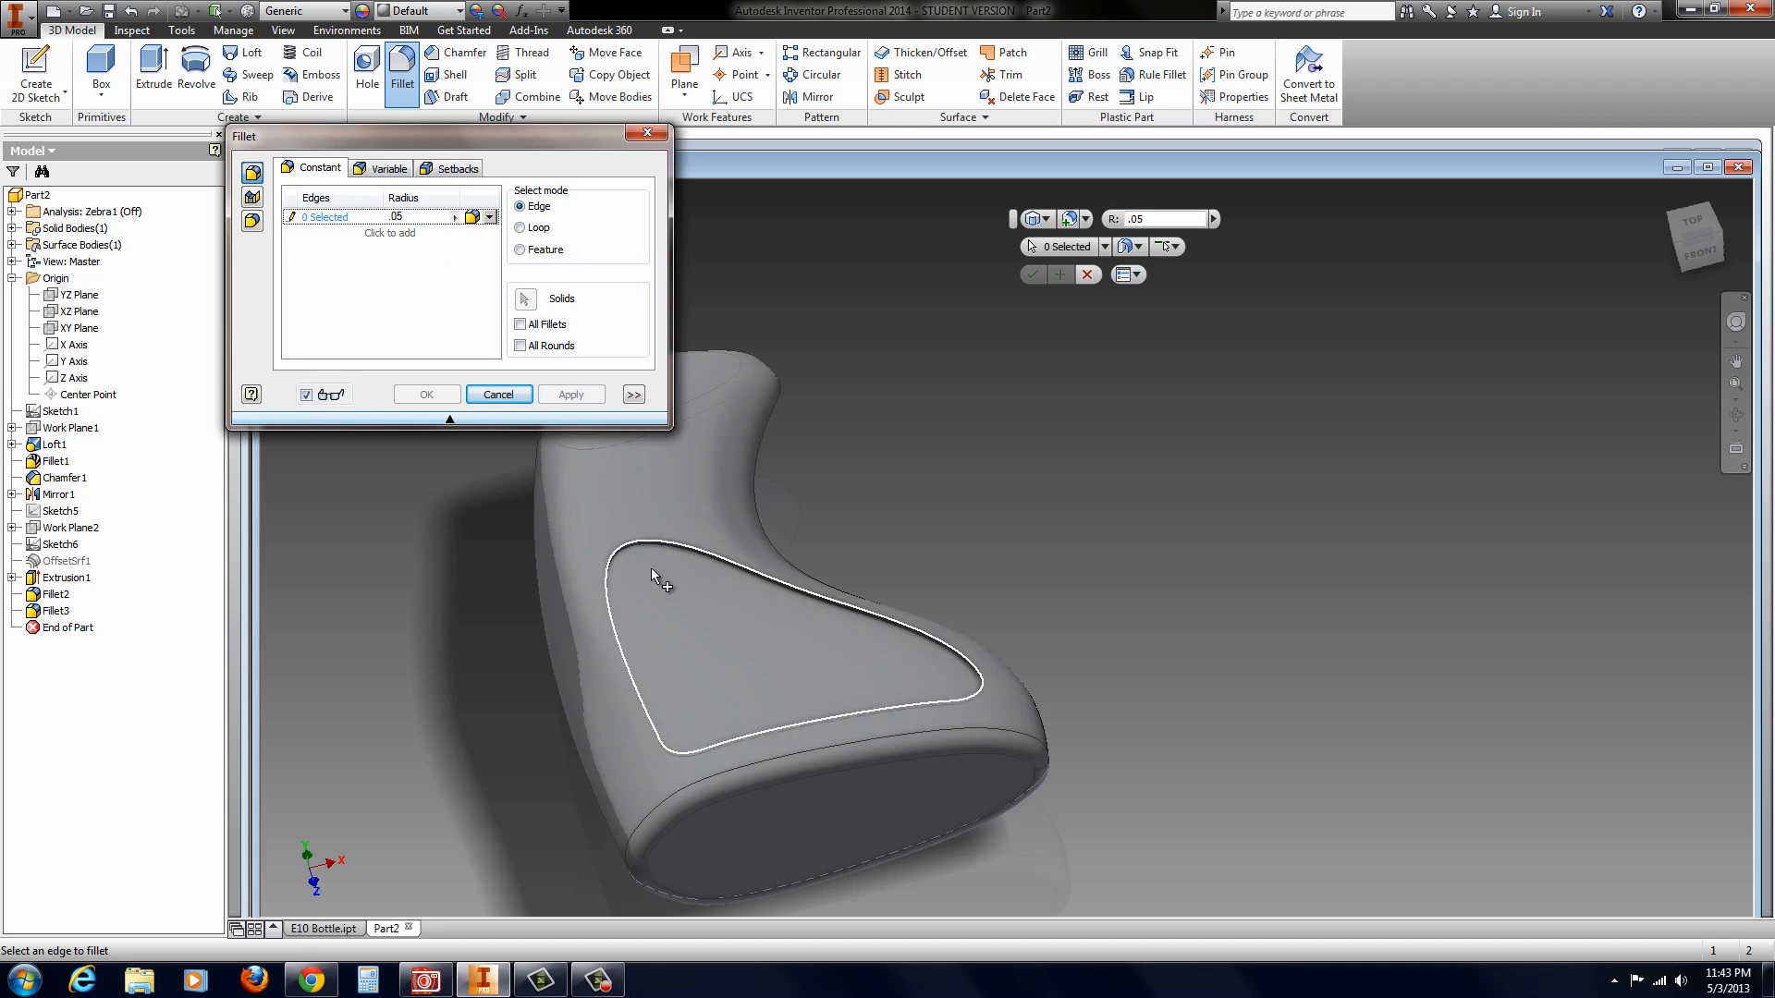
{"action": "left_click", "coordinate": [787, 592]}
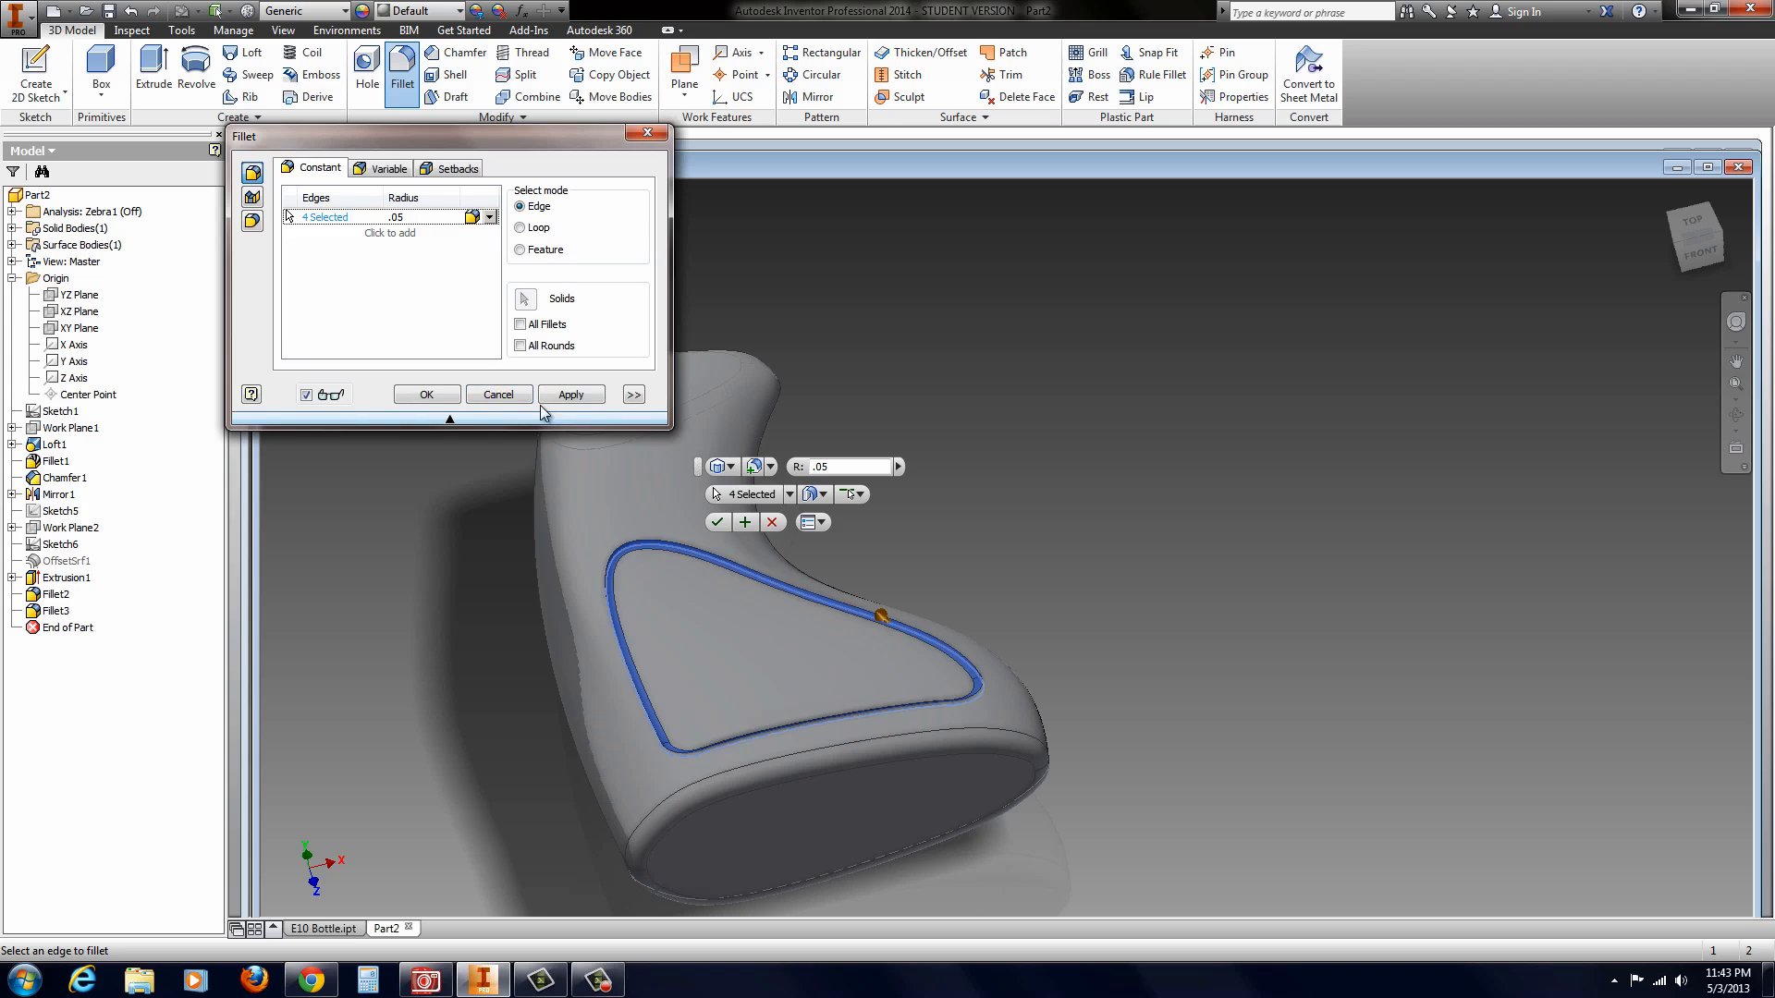
{"action": "left_click", "coordinate": [428, 396]}
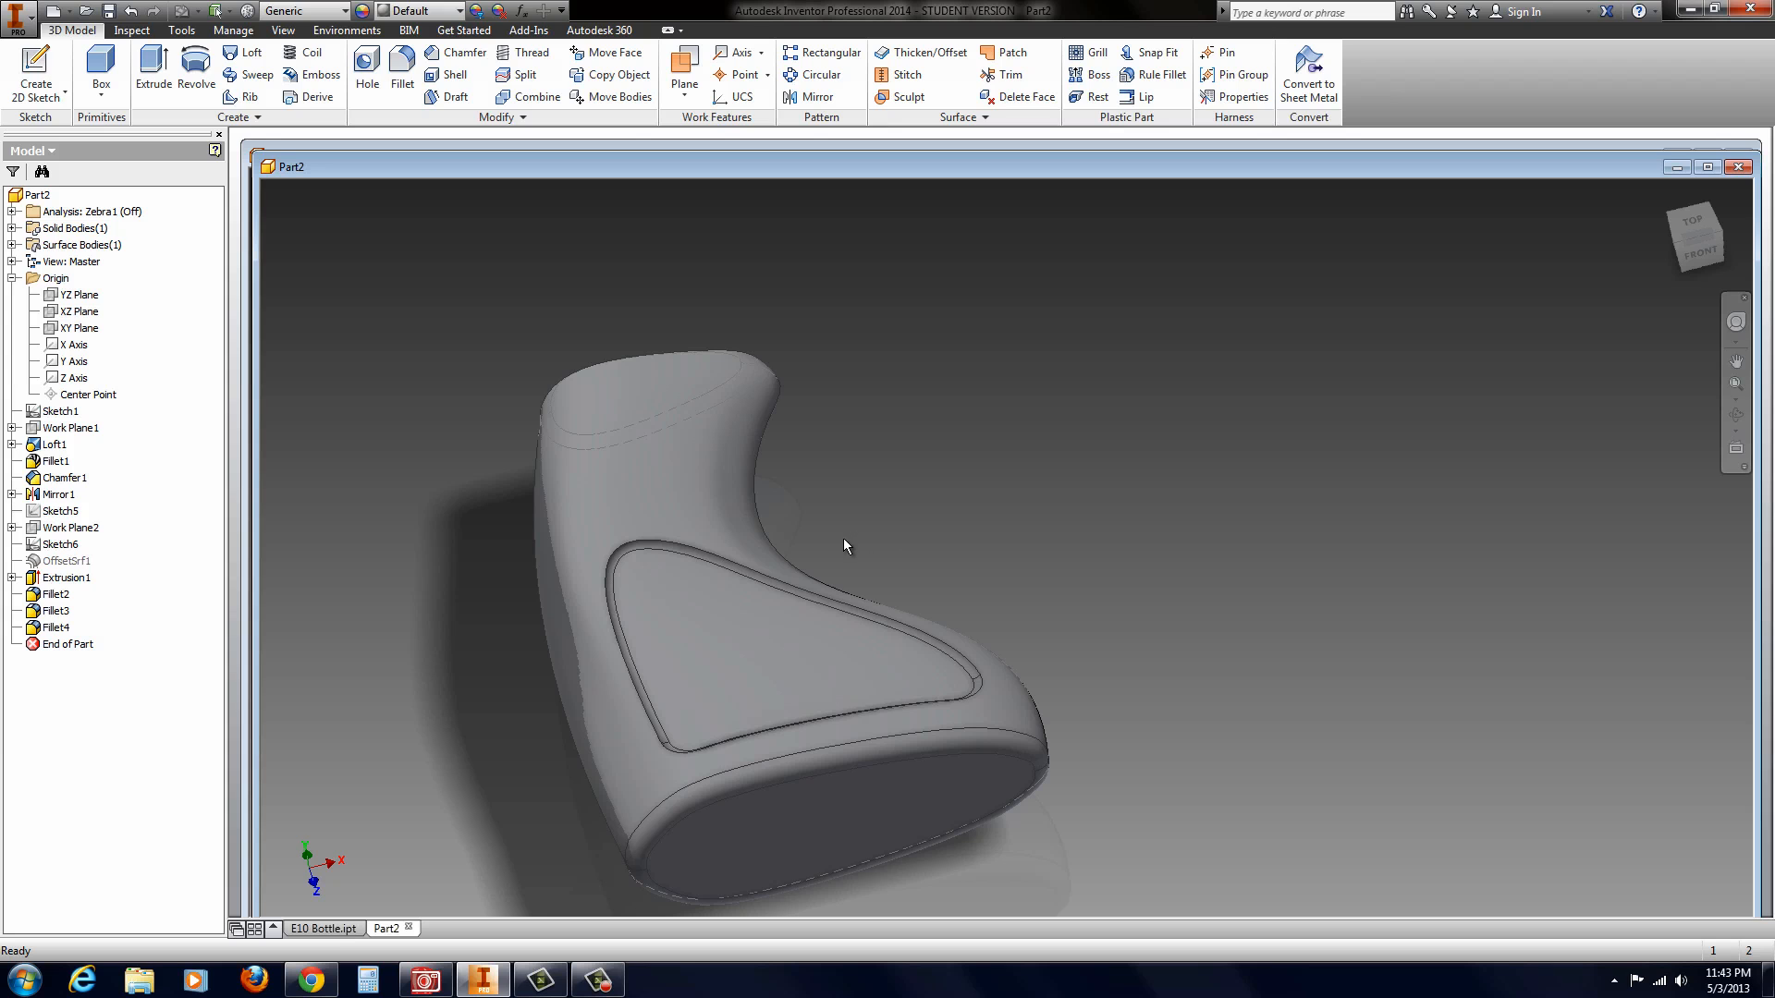
Step: Sketch a 0.5 in diameter circle near the wider end of the neck's flat top face and finish the sketch
{"action": "middle_click_drag", "start_coordinate": [843, 538], "coordinate": [769, 655], "text": "shift"}
{"action": "scroll", "coordinate": [769, 653], "scroll_direction": "up", "scroll_amount": 3}
{"action": "scroll", "coordinate": [803, 490], "scroll_direction": "down", "scroll_amount": 3}
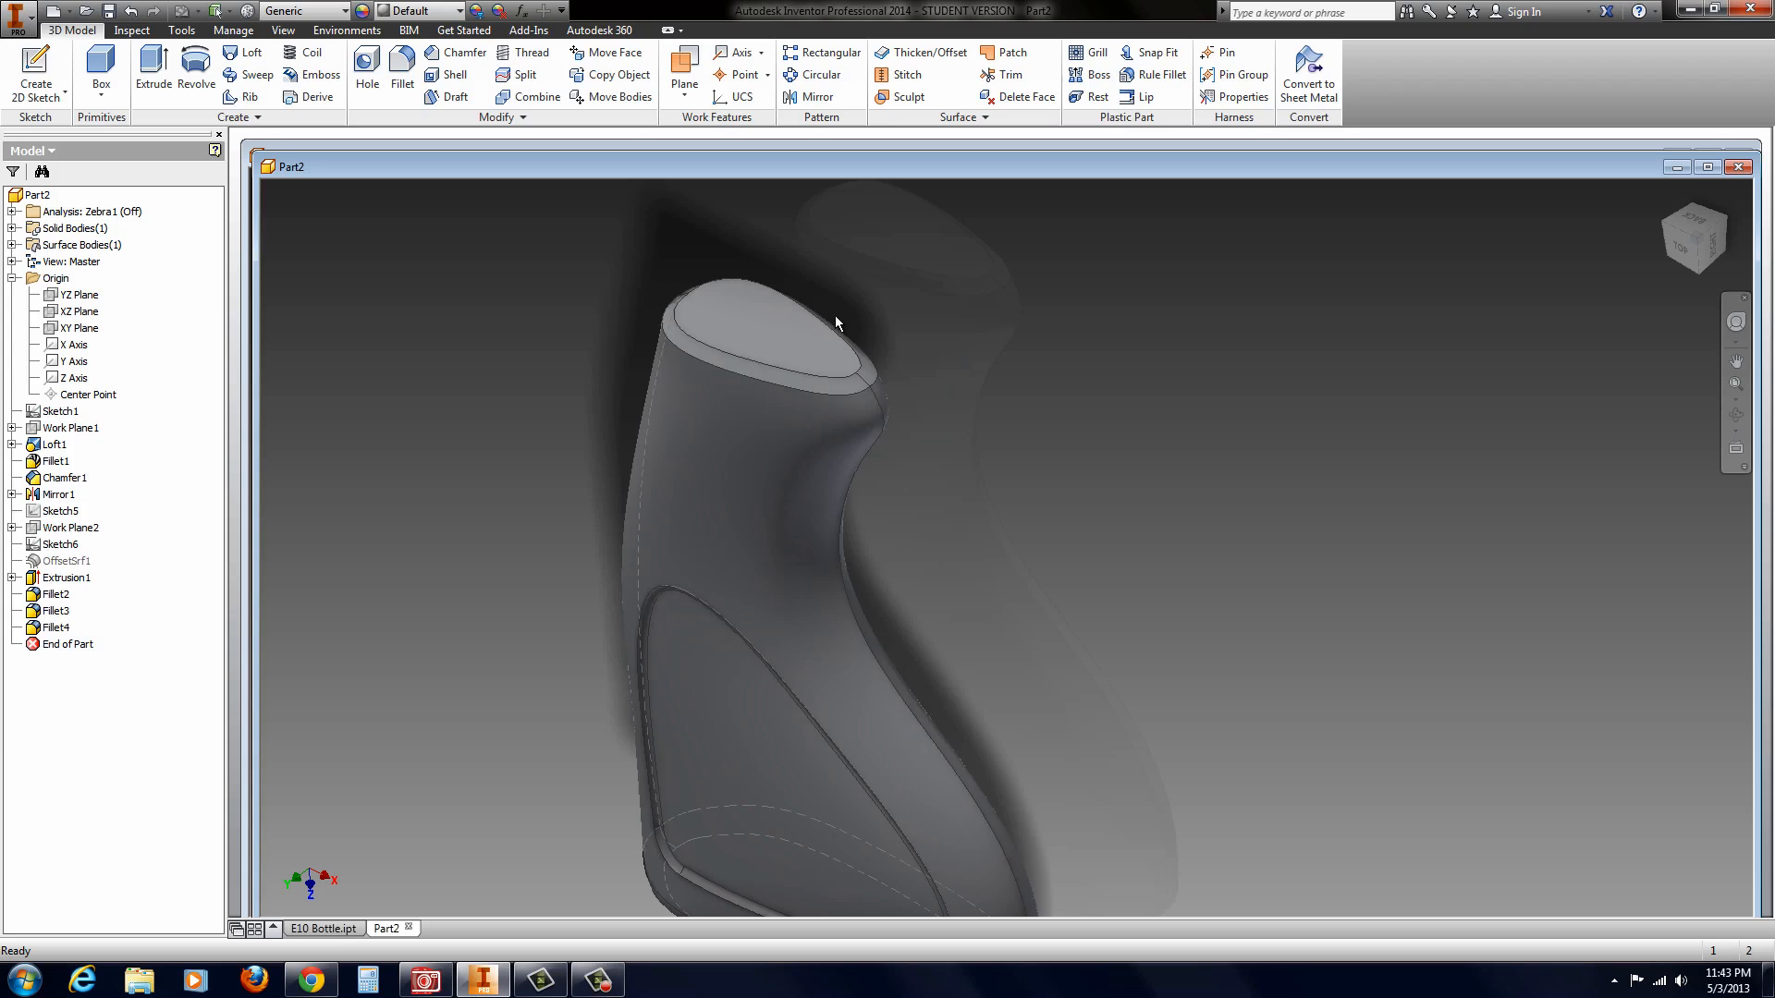
{"action": "scroll", "coordinate": [835, 319], "scroll_direction": "up", "scroll_amount": 3}
{"action": "scroll", "coordinate": [841, 265], "scroll_direction": "down", "scroll_amount": 5}
{"action": "left_click", "coordinate": [686, 470]}
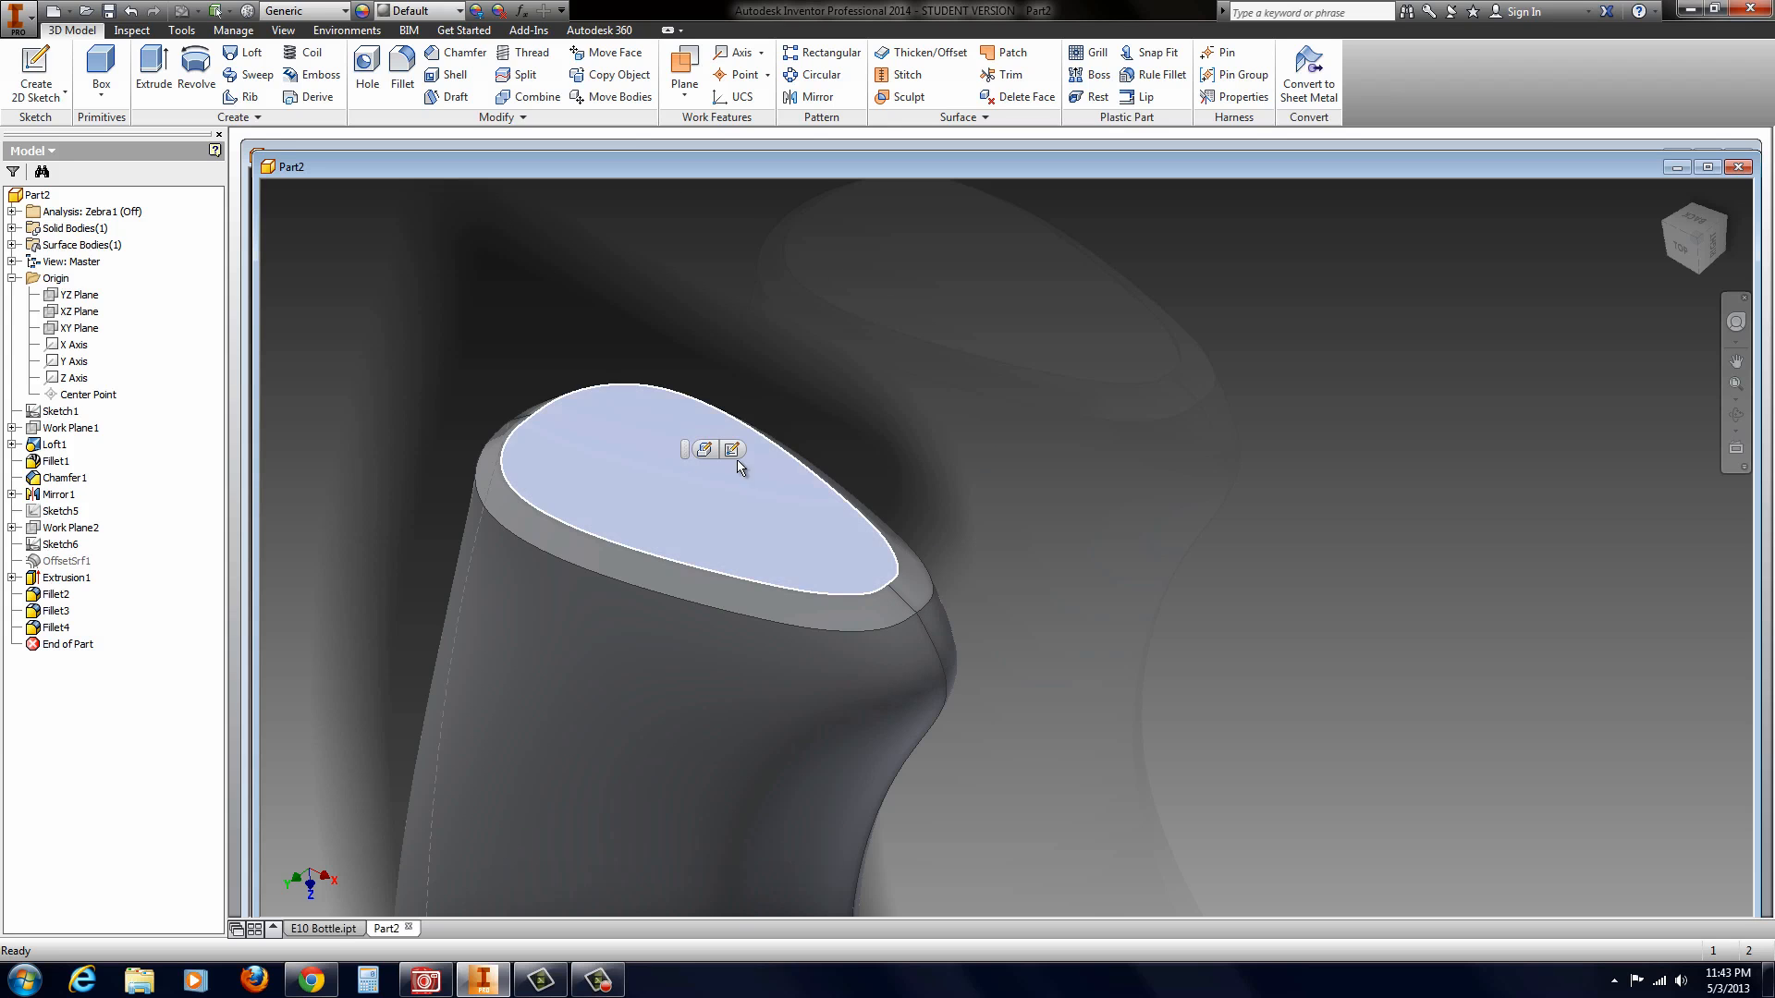
{"action": "left_click", "coordinate": [732, 449]}
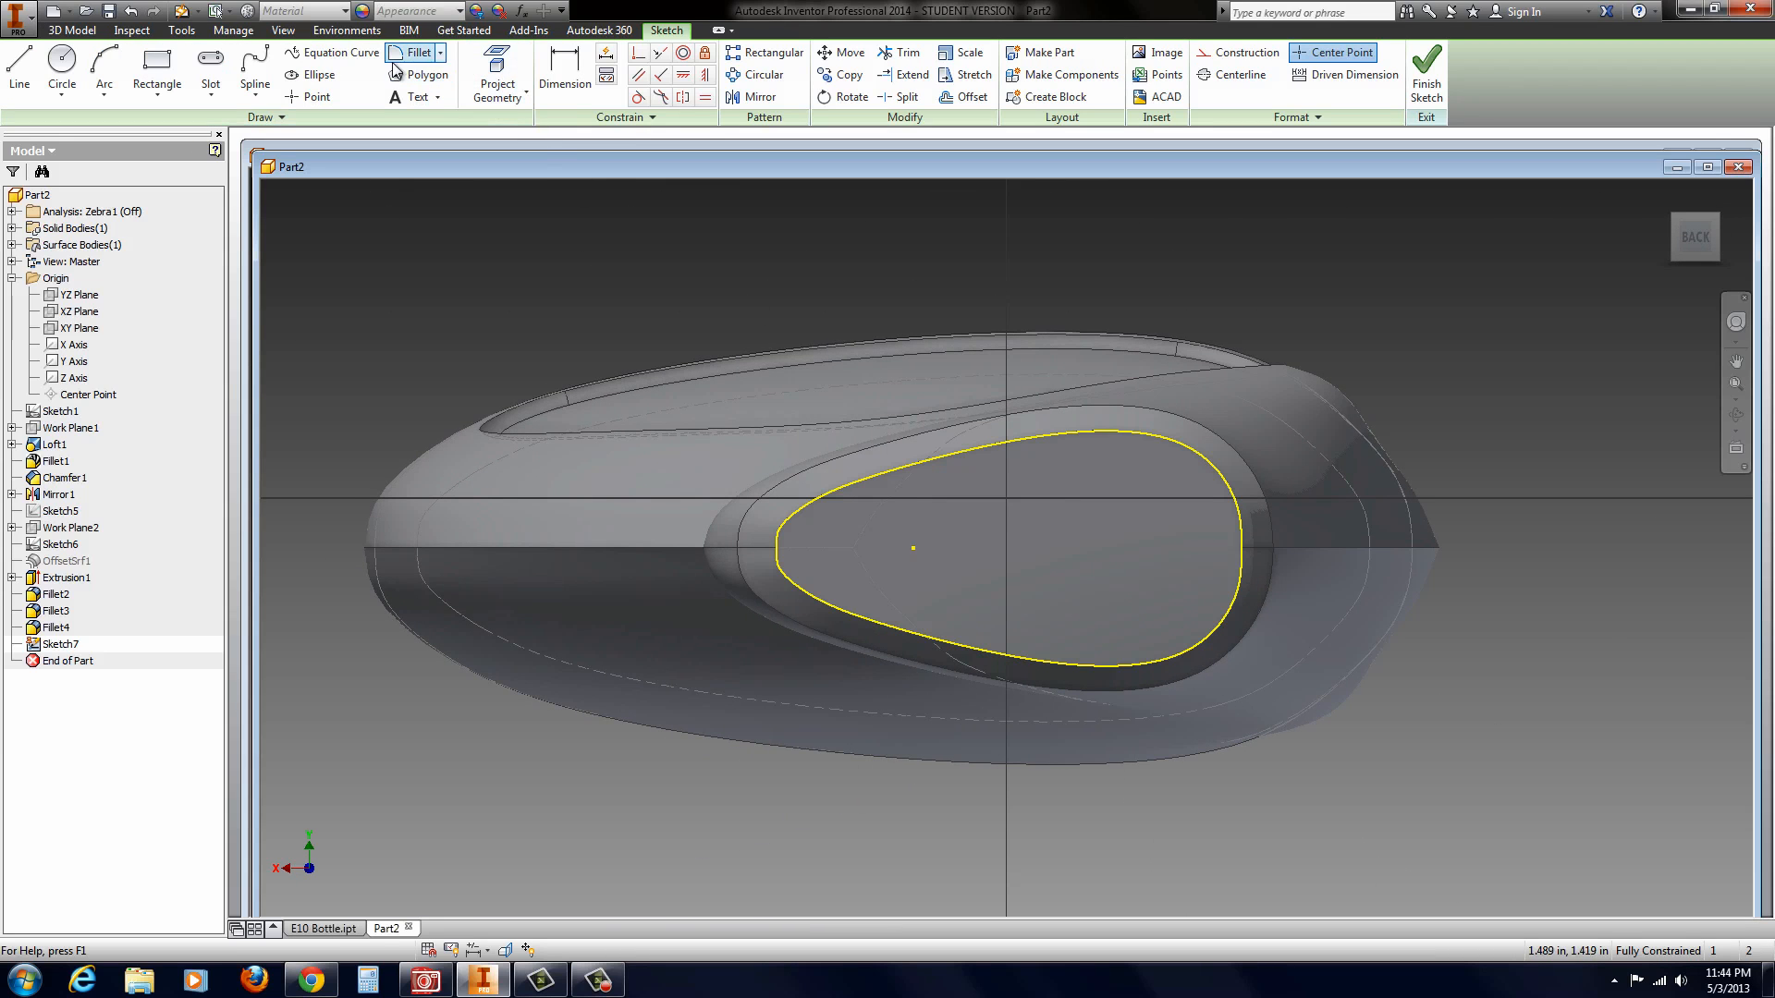
{"action": "left_click", "coordinate": [62, 70]}
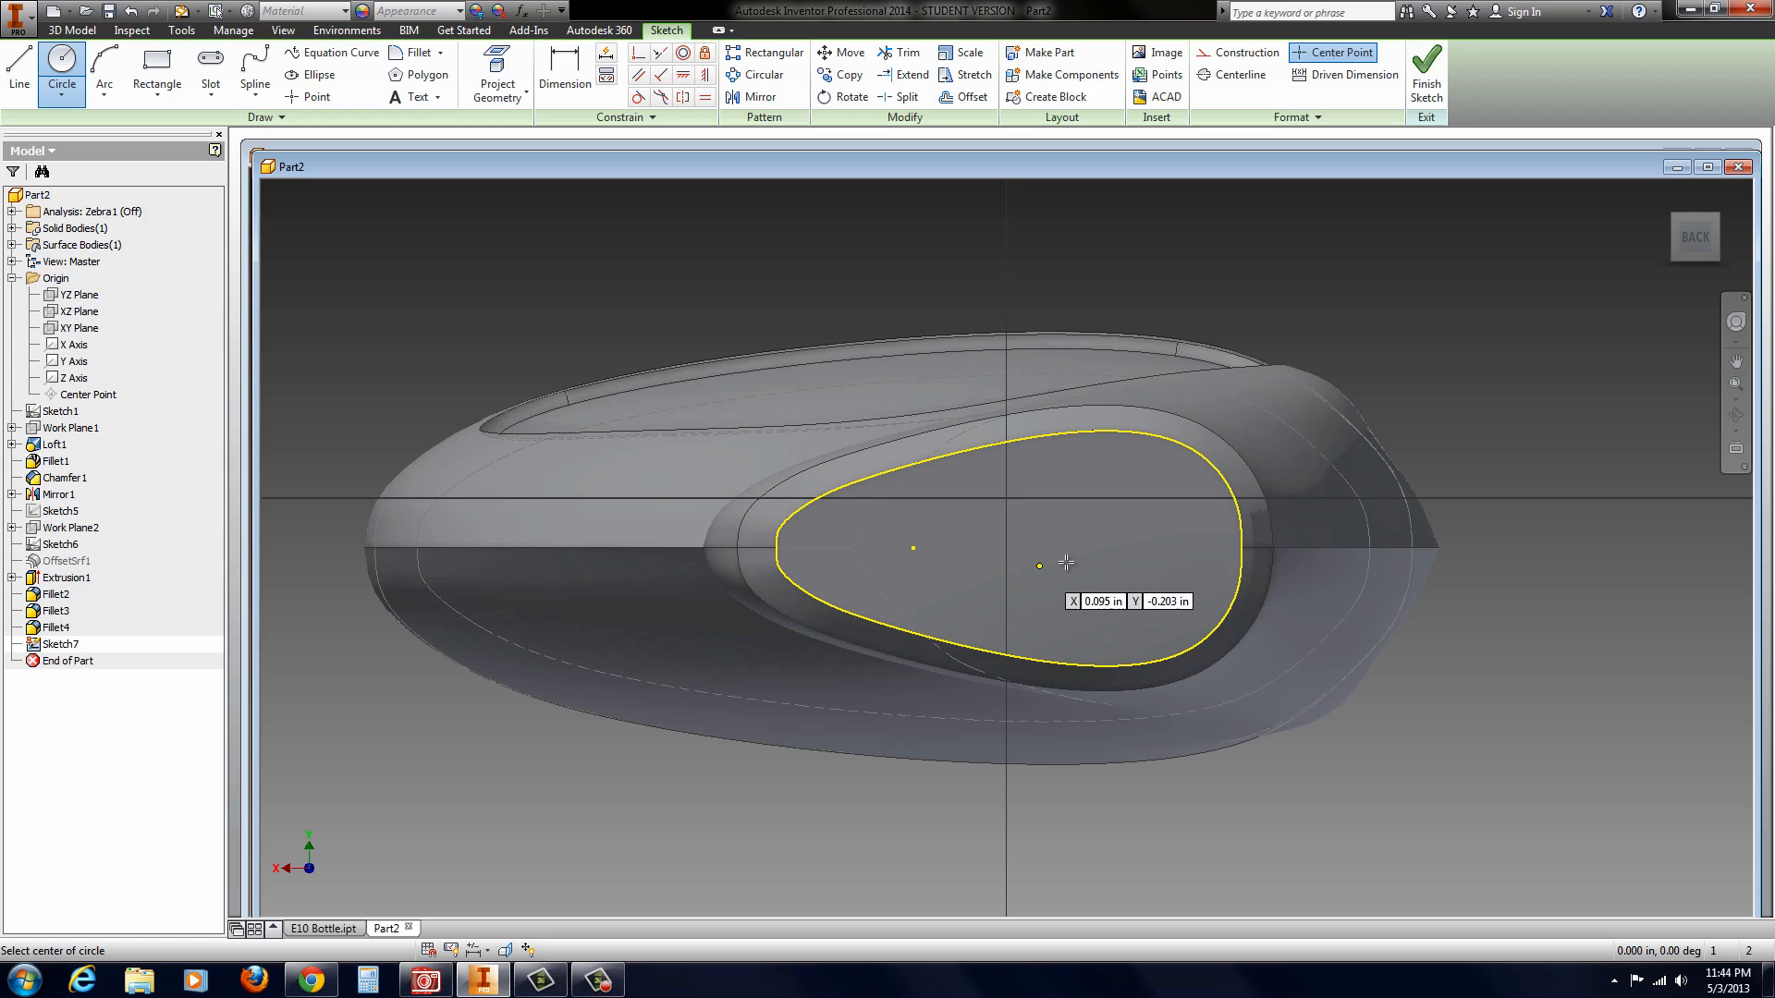
{"action": "left_click", "coordinate": [1110, 548]}
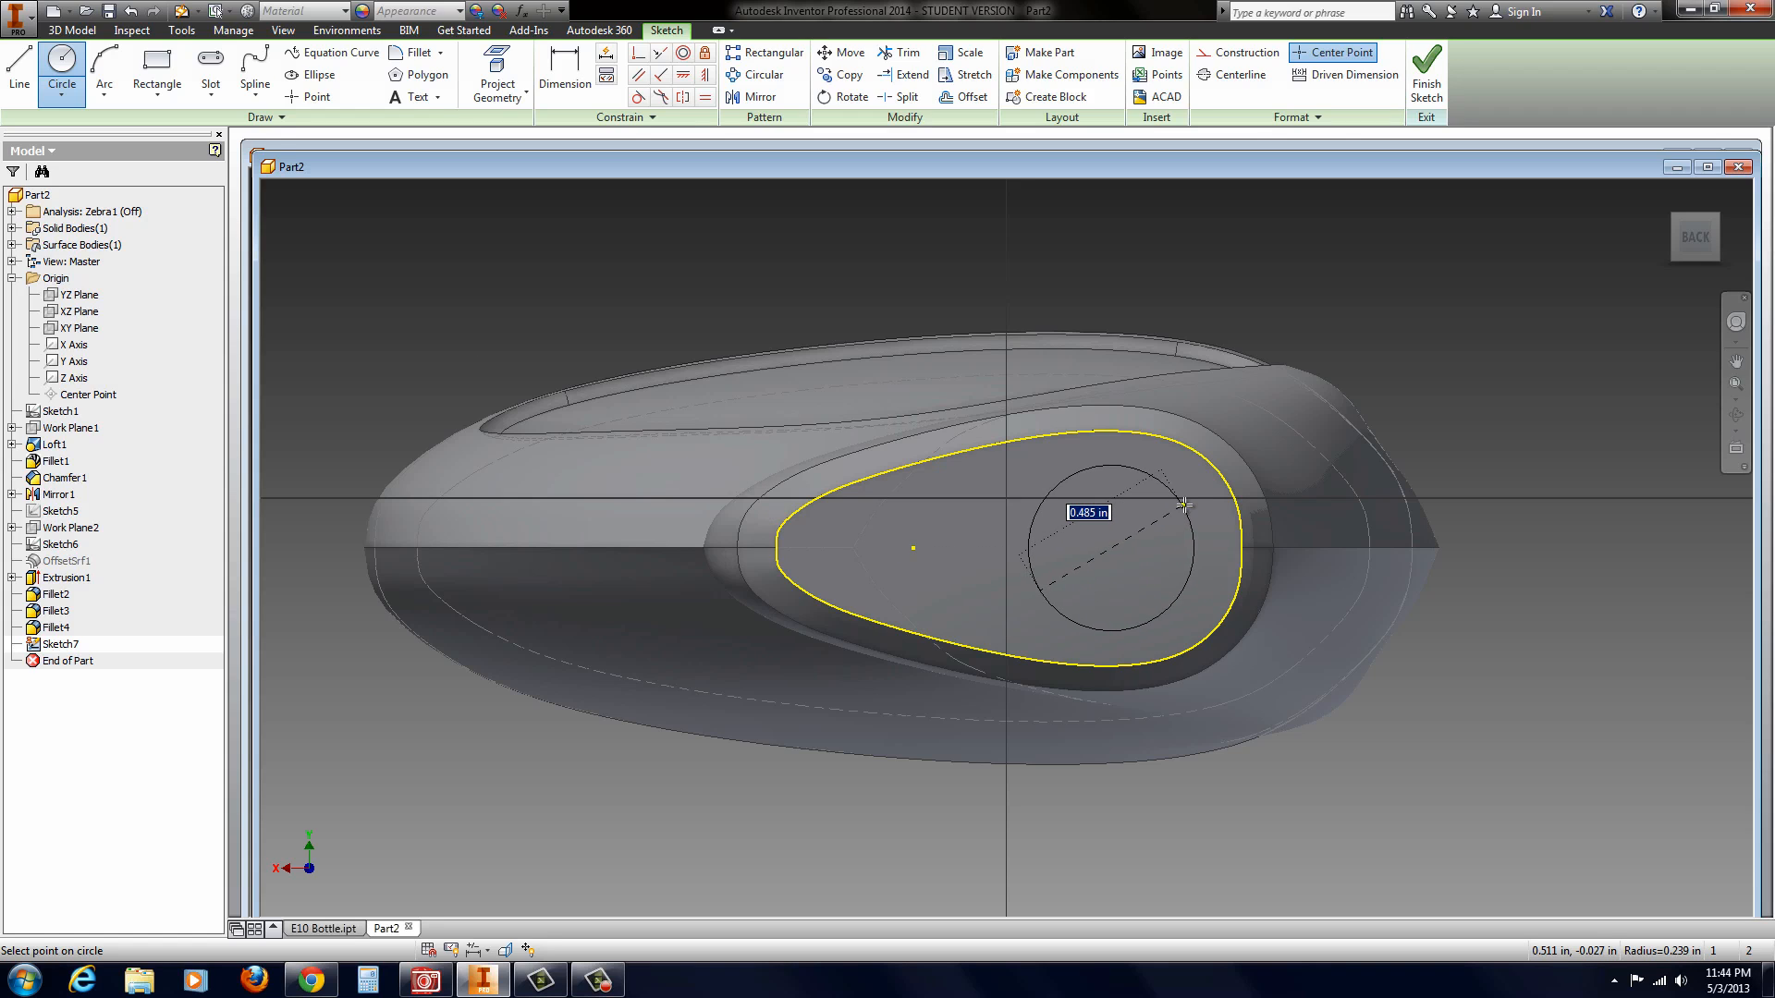
{"action": "type", "text": "0.5"}
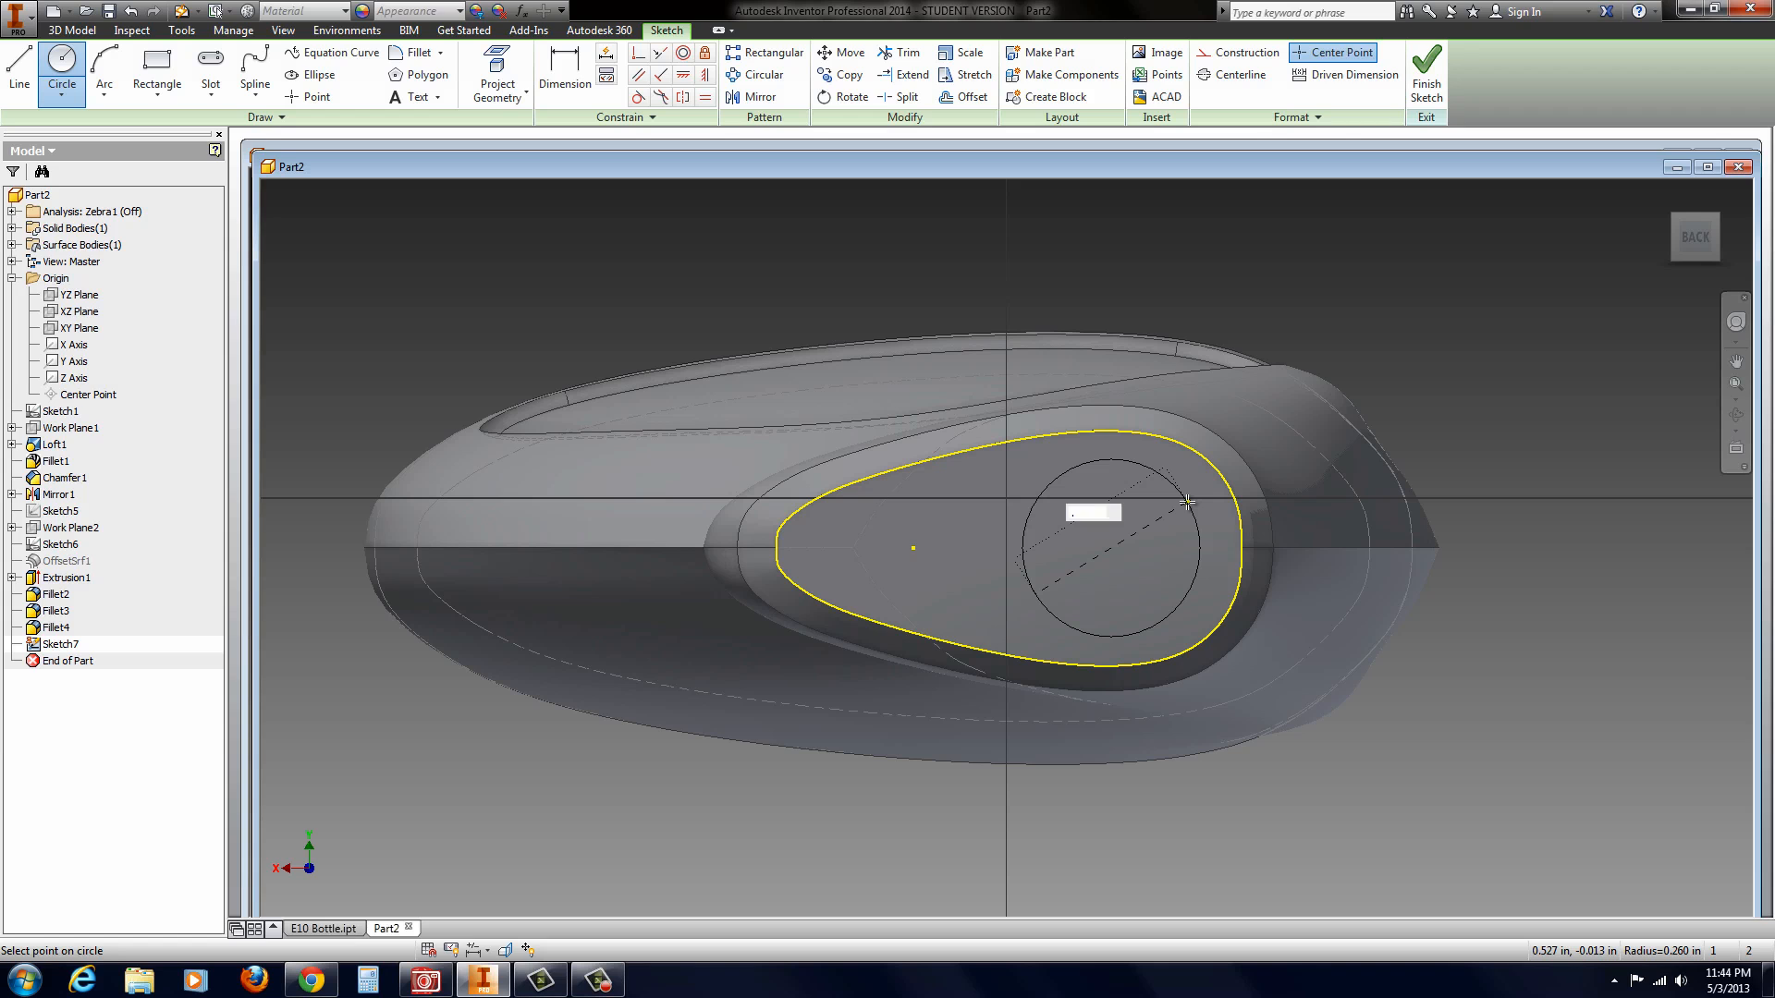
{"action": "key", "text": "Return"}
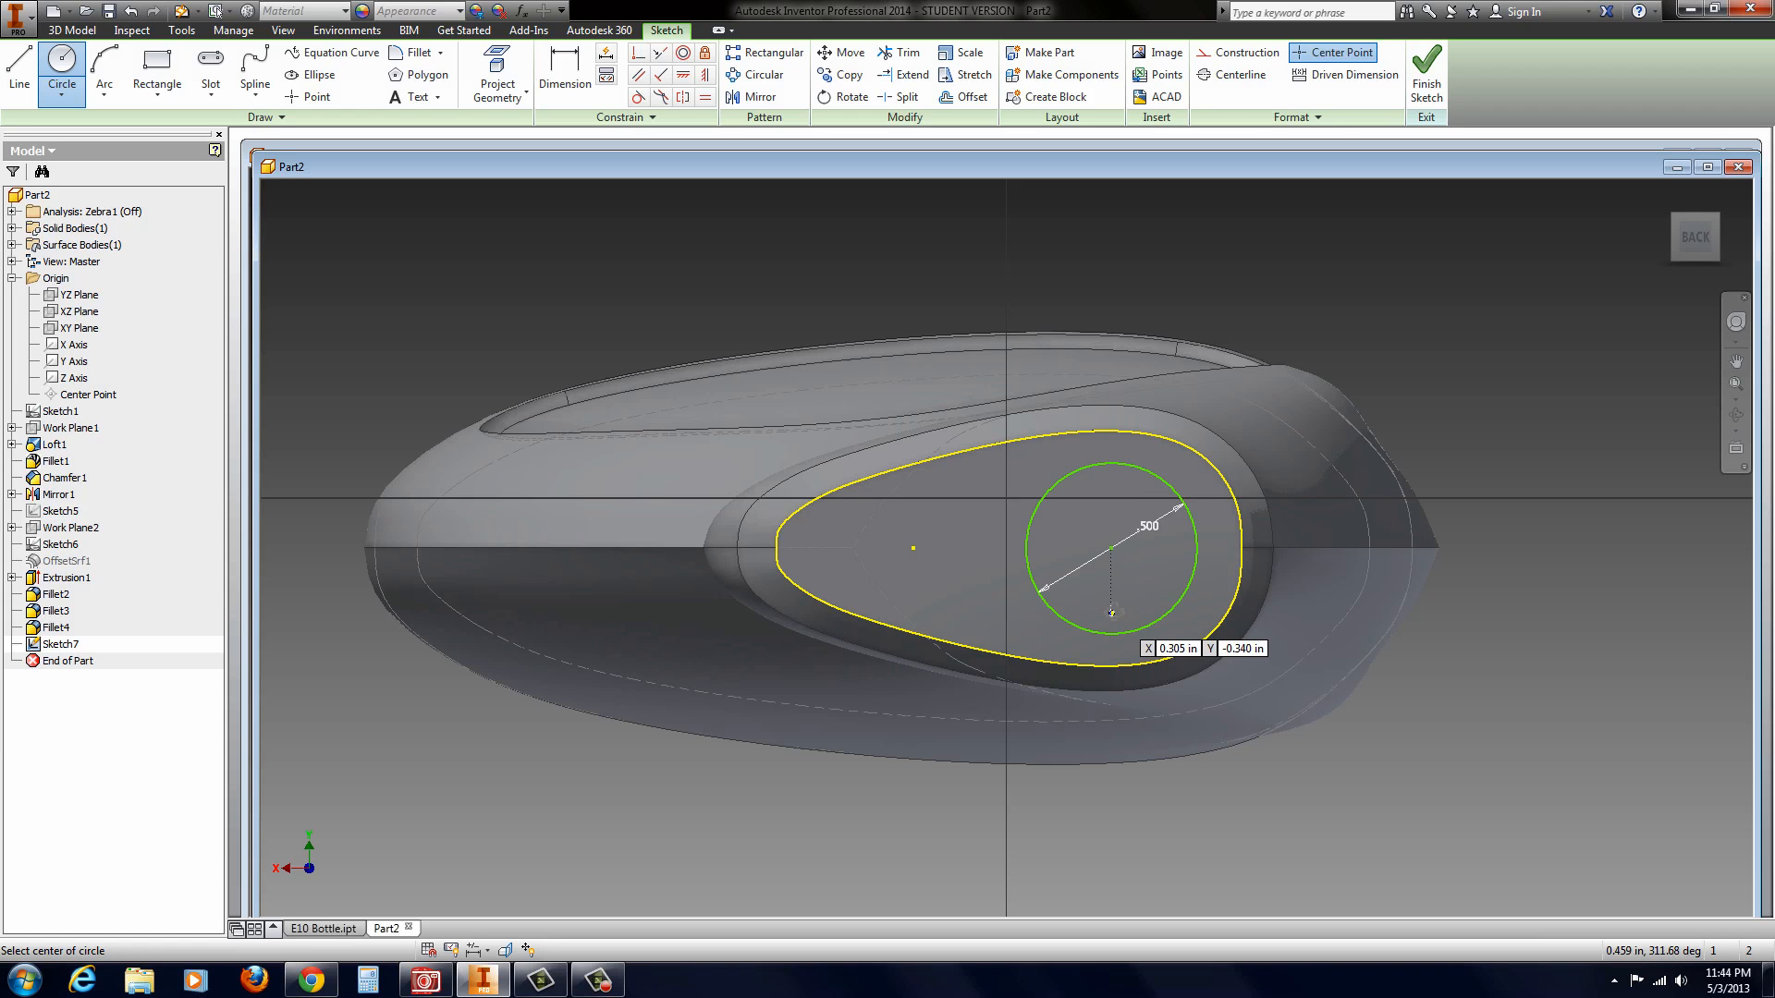
{"action": "mouse_move", "coordinate": [1113, 611]}
{"action": "middle_mouse_down", "text": "shift"}
{"action": "mouse_move", "coordinate": [1083, 552]}
{"action": "mouse_move", "coordinate": [1076, 576]}
{"action": "middle_mouse_up", "text": "shift"}
{"action": "scroll", "coordinate": [1075, 576], "scroll_direction": "up", "scroll_amount": 3}
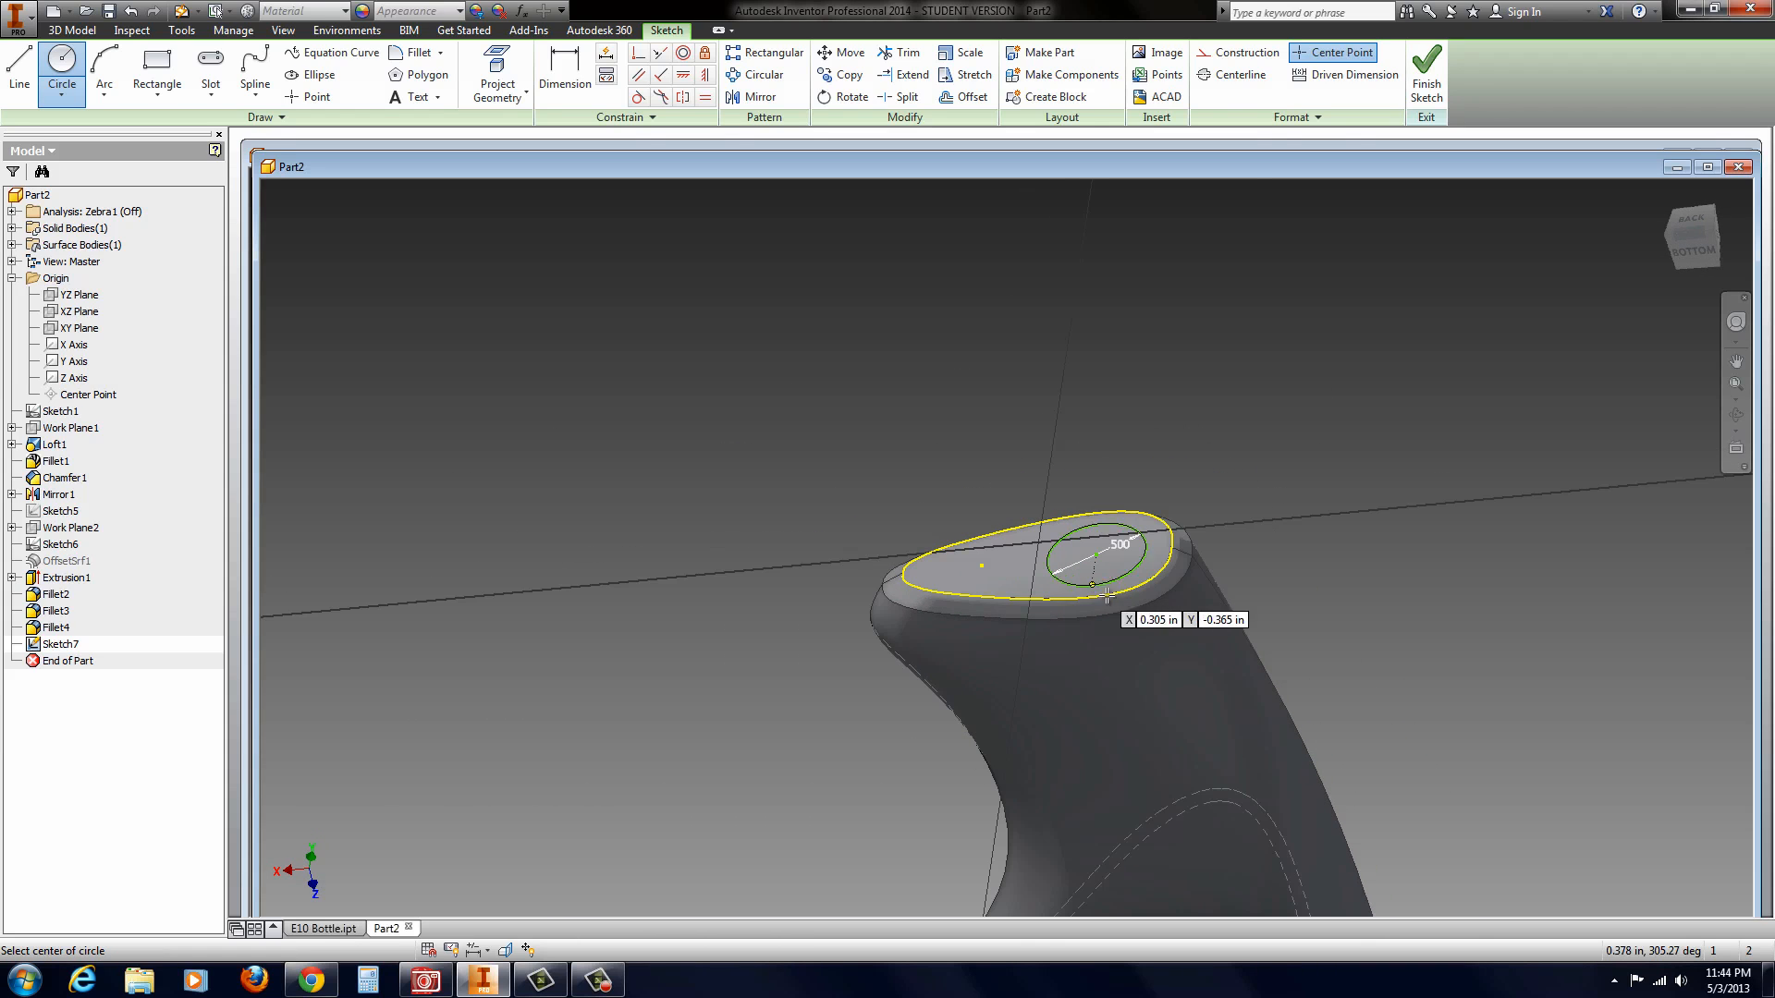
{"action": "left_click", "coordinate": [1425, 72]}
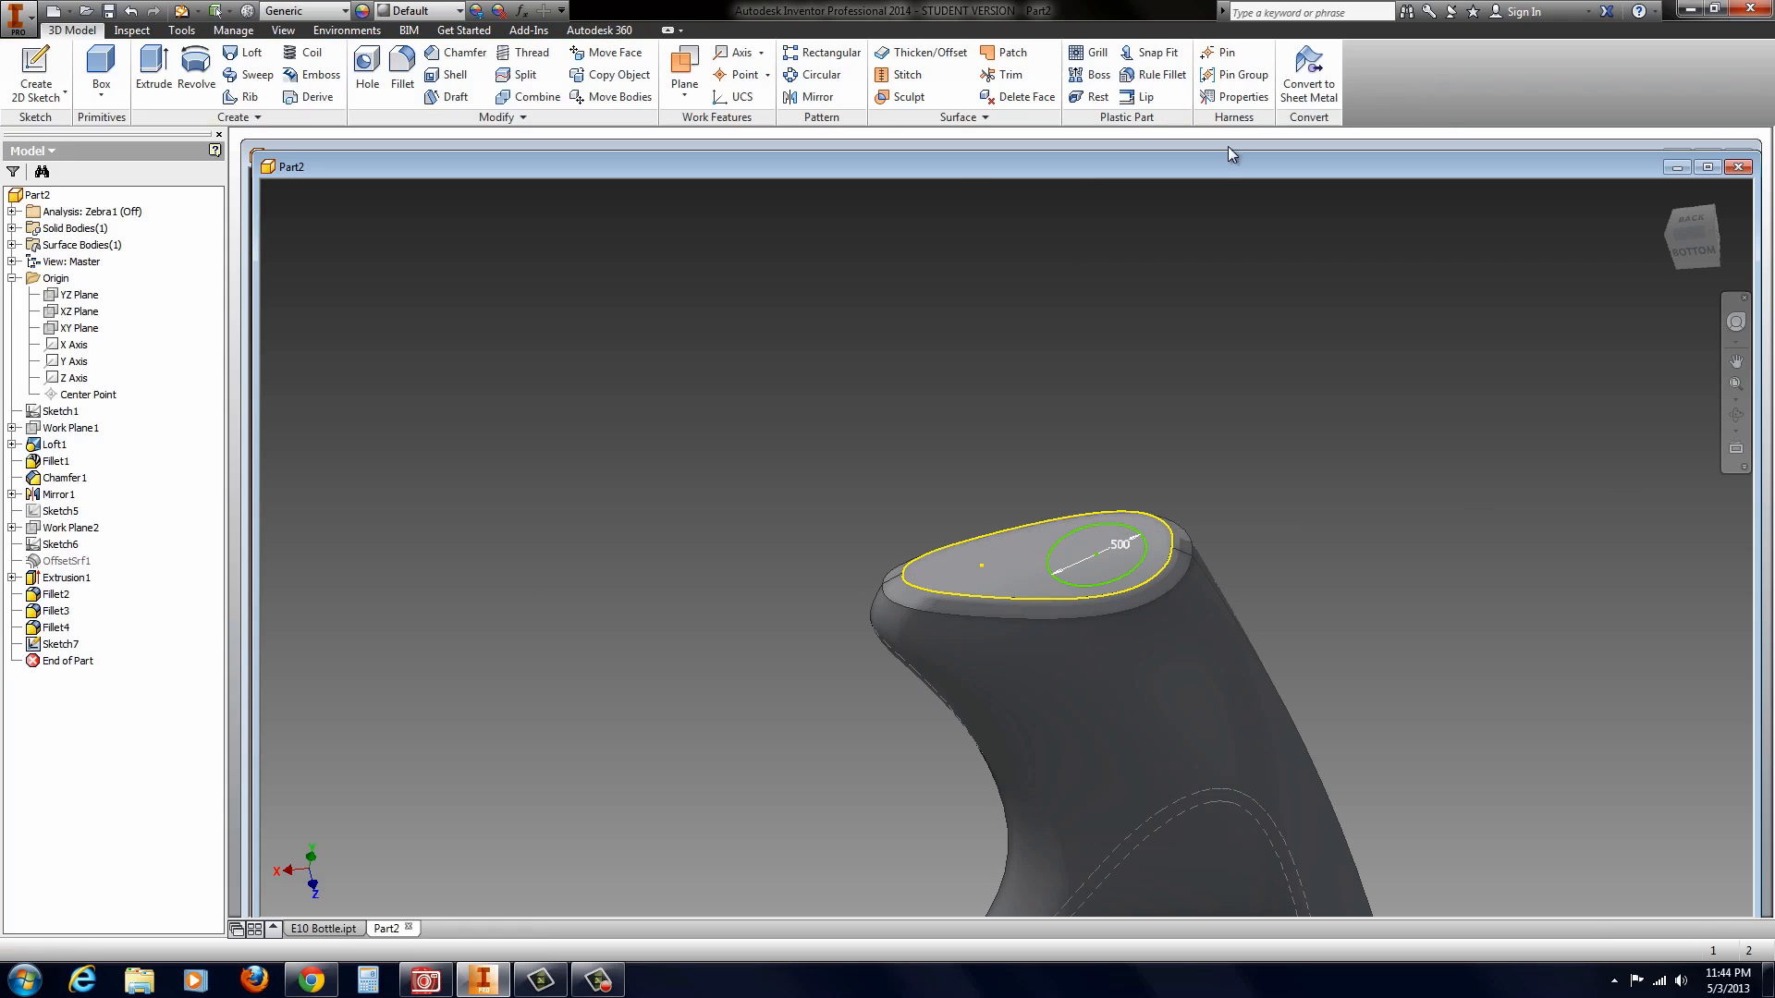
Step: Extrude the circle 0.375 in outward from the neck's top face as a joined cylindrical spout
{"action": "left_click", "coordinate": [154, 72]}
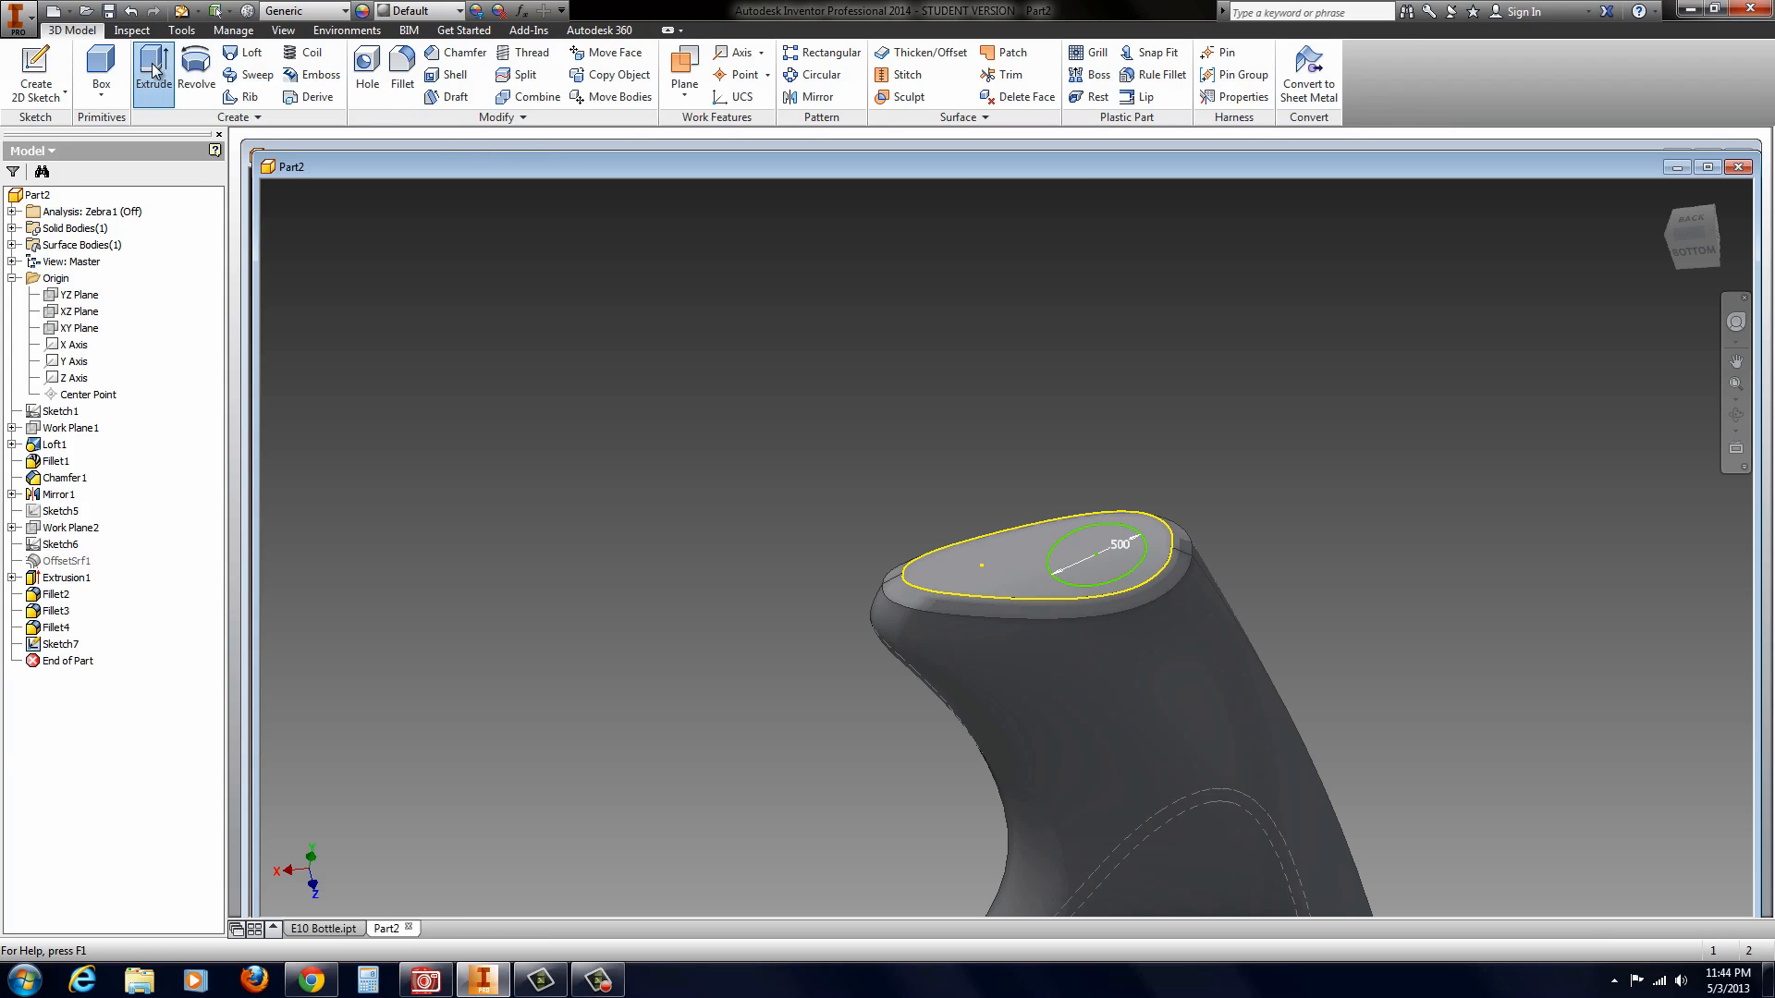
{"action": "left_click", "coordinate": [1096, 552]}
{"action": "left_click_drag", "start_coordinate": [1079, 480], "coordinate": [1069, 449]}
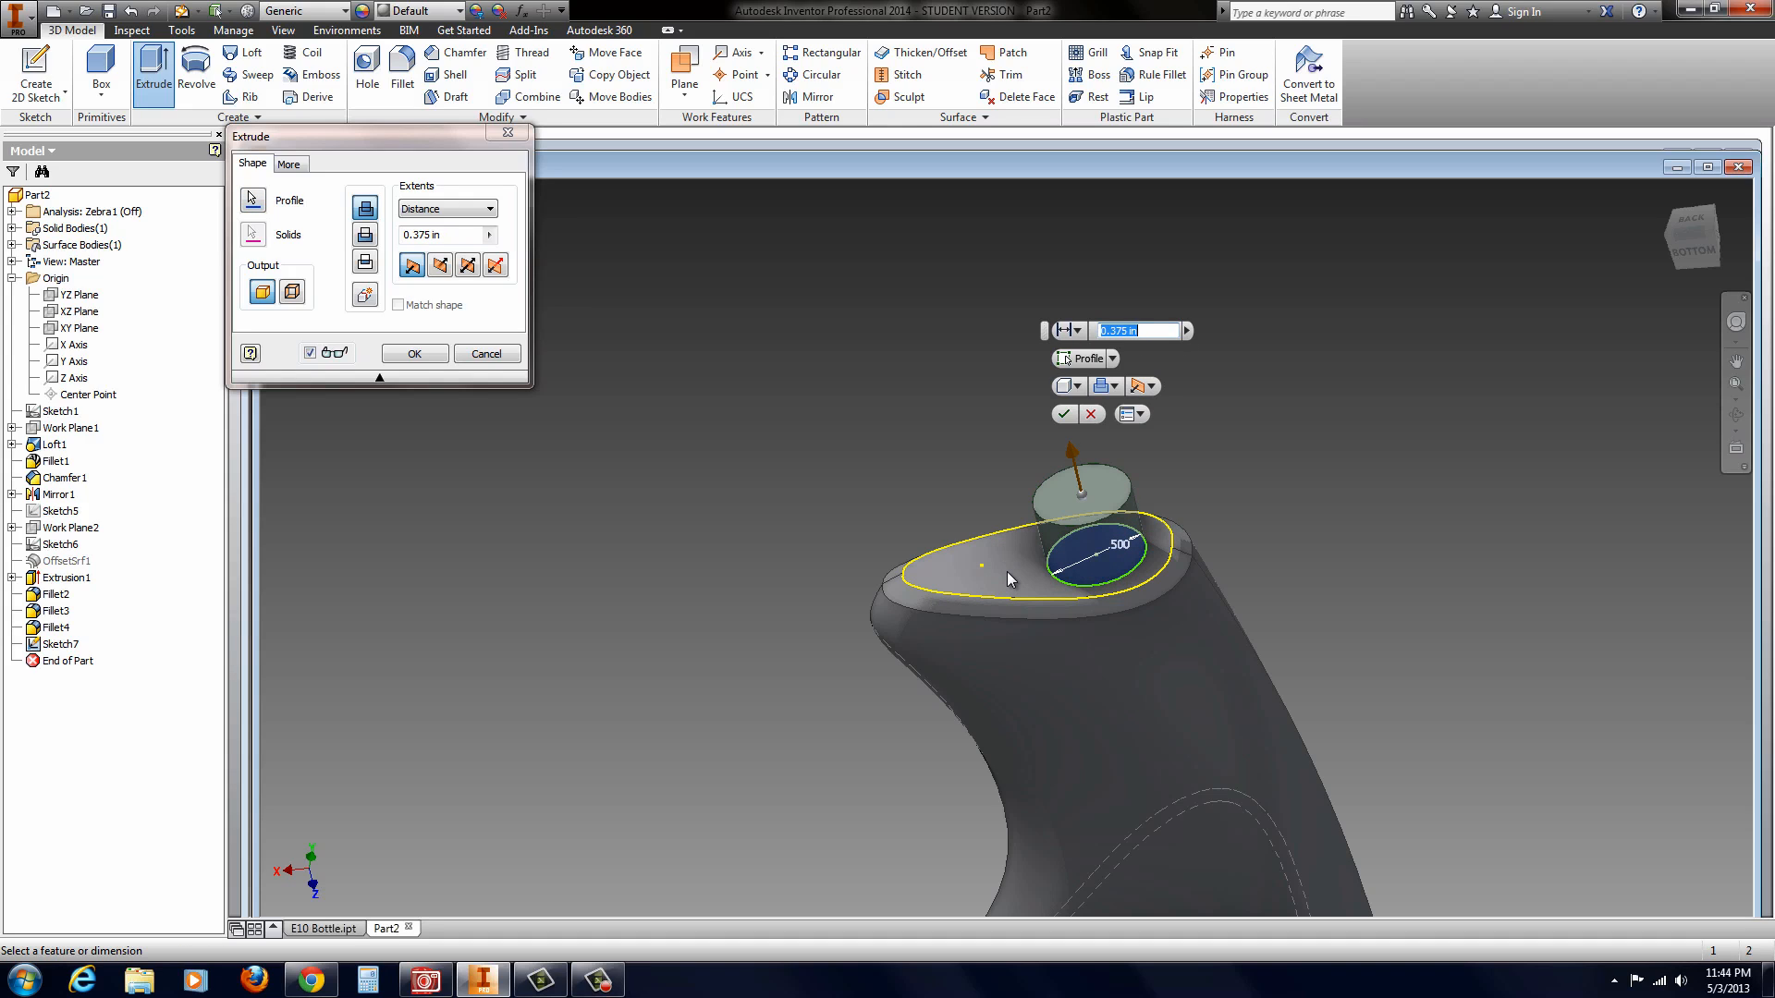
{"action": "left_click", "coordinate": [1063, 414]}
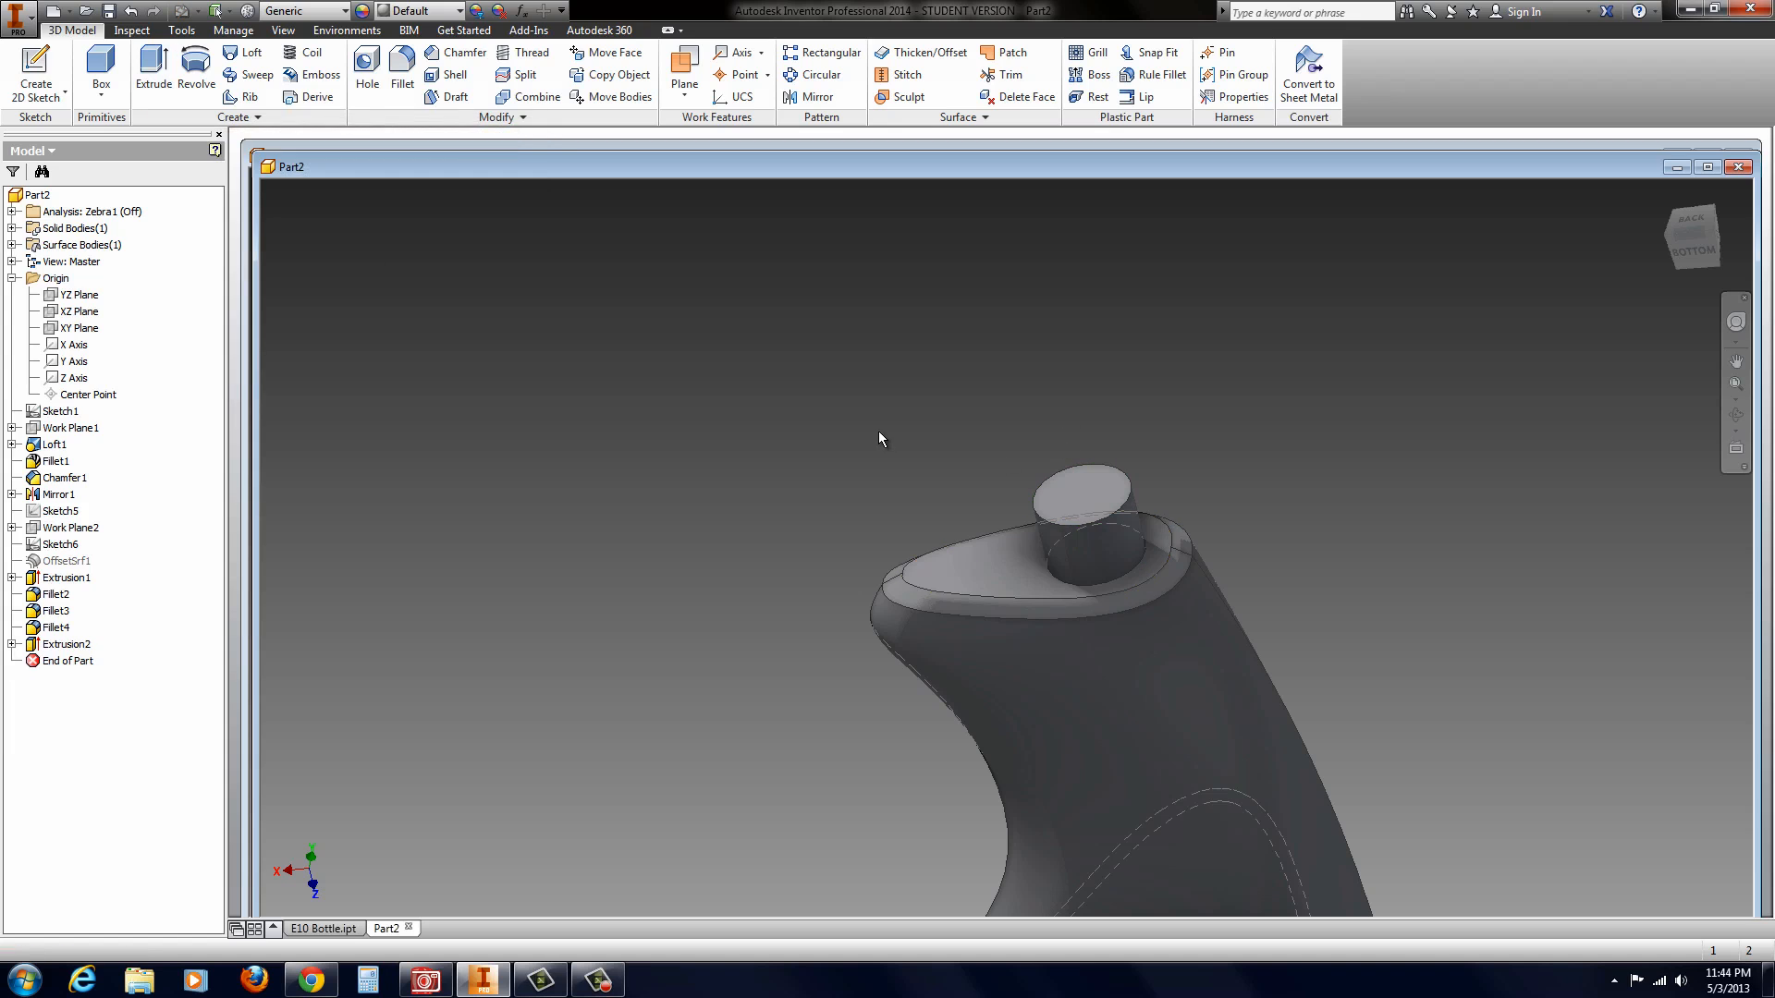
Step: Start a Shell of the bottle body and open its wall thickness for editing
{"action": "scroll", "coordinate": [1026, 643], "scroll_direction": "up", "scroll_amount": 5}
{"action": "scroll", "coordinate": [1121, 683], "scroll_direction": "down", "scroll_amount": 6}
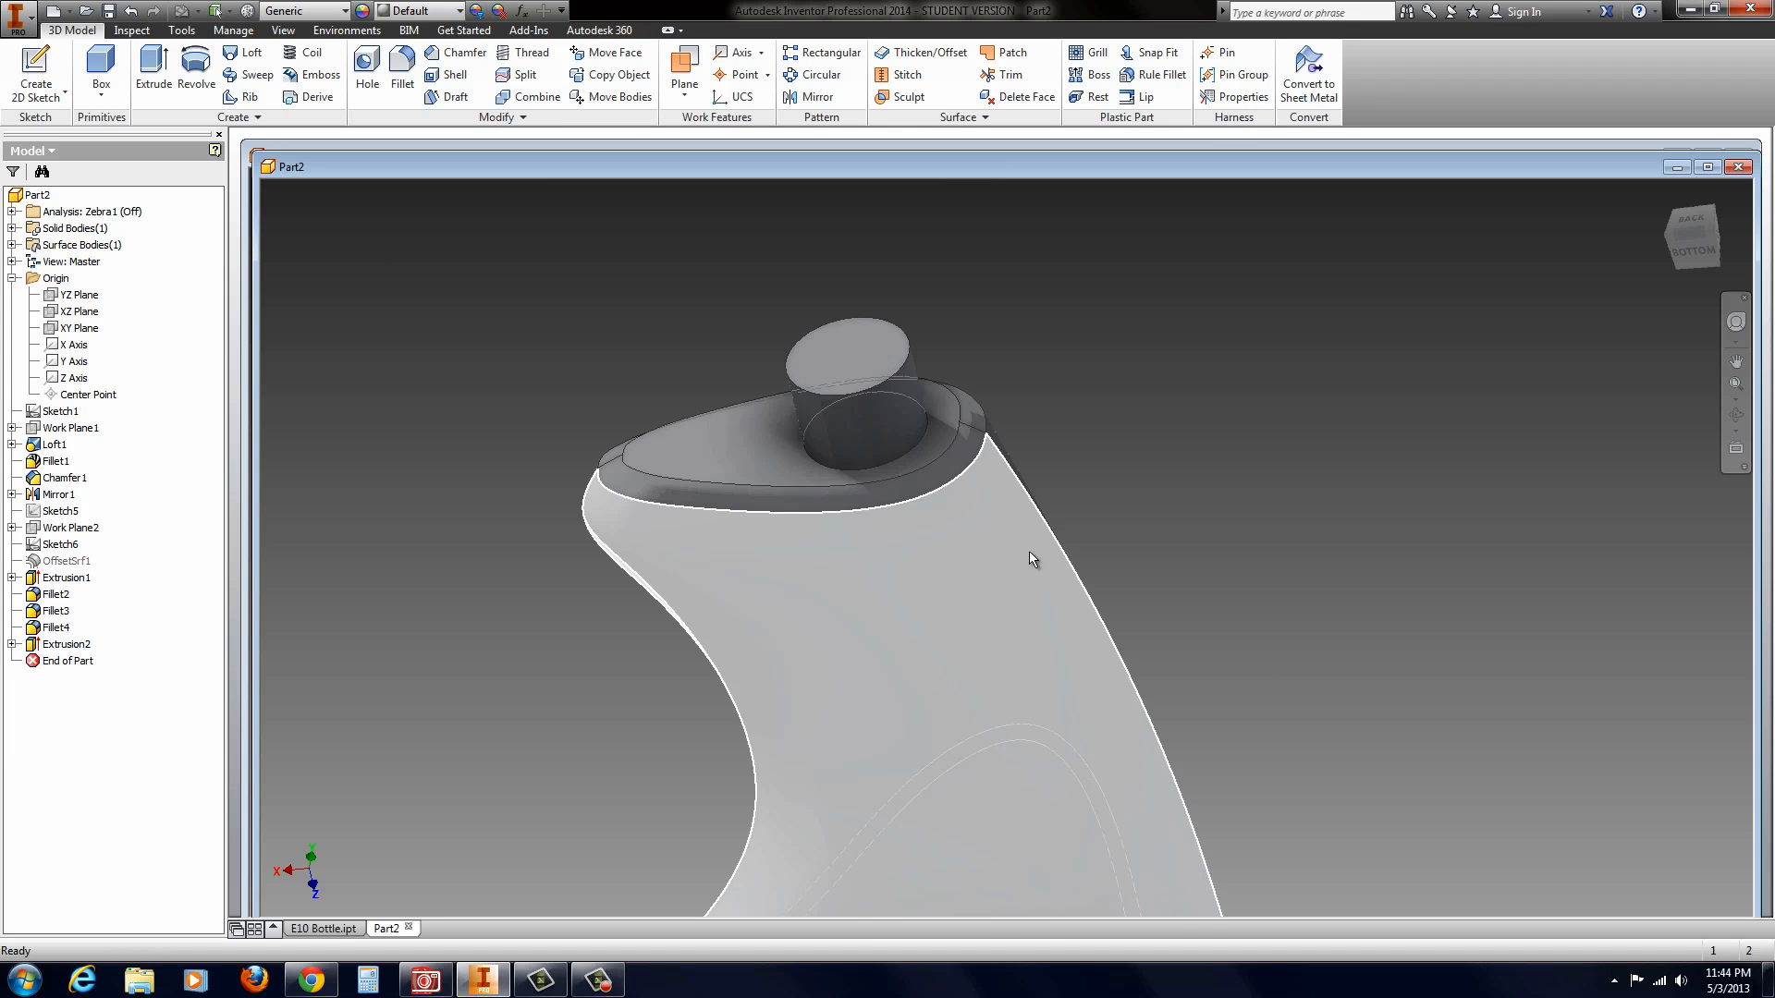
{"action": "middle_click_drag", "start_coordinate": [949, 443], "coordinate": [910, 476], "text": "shift"}
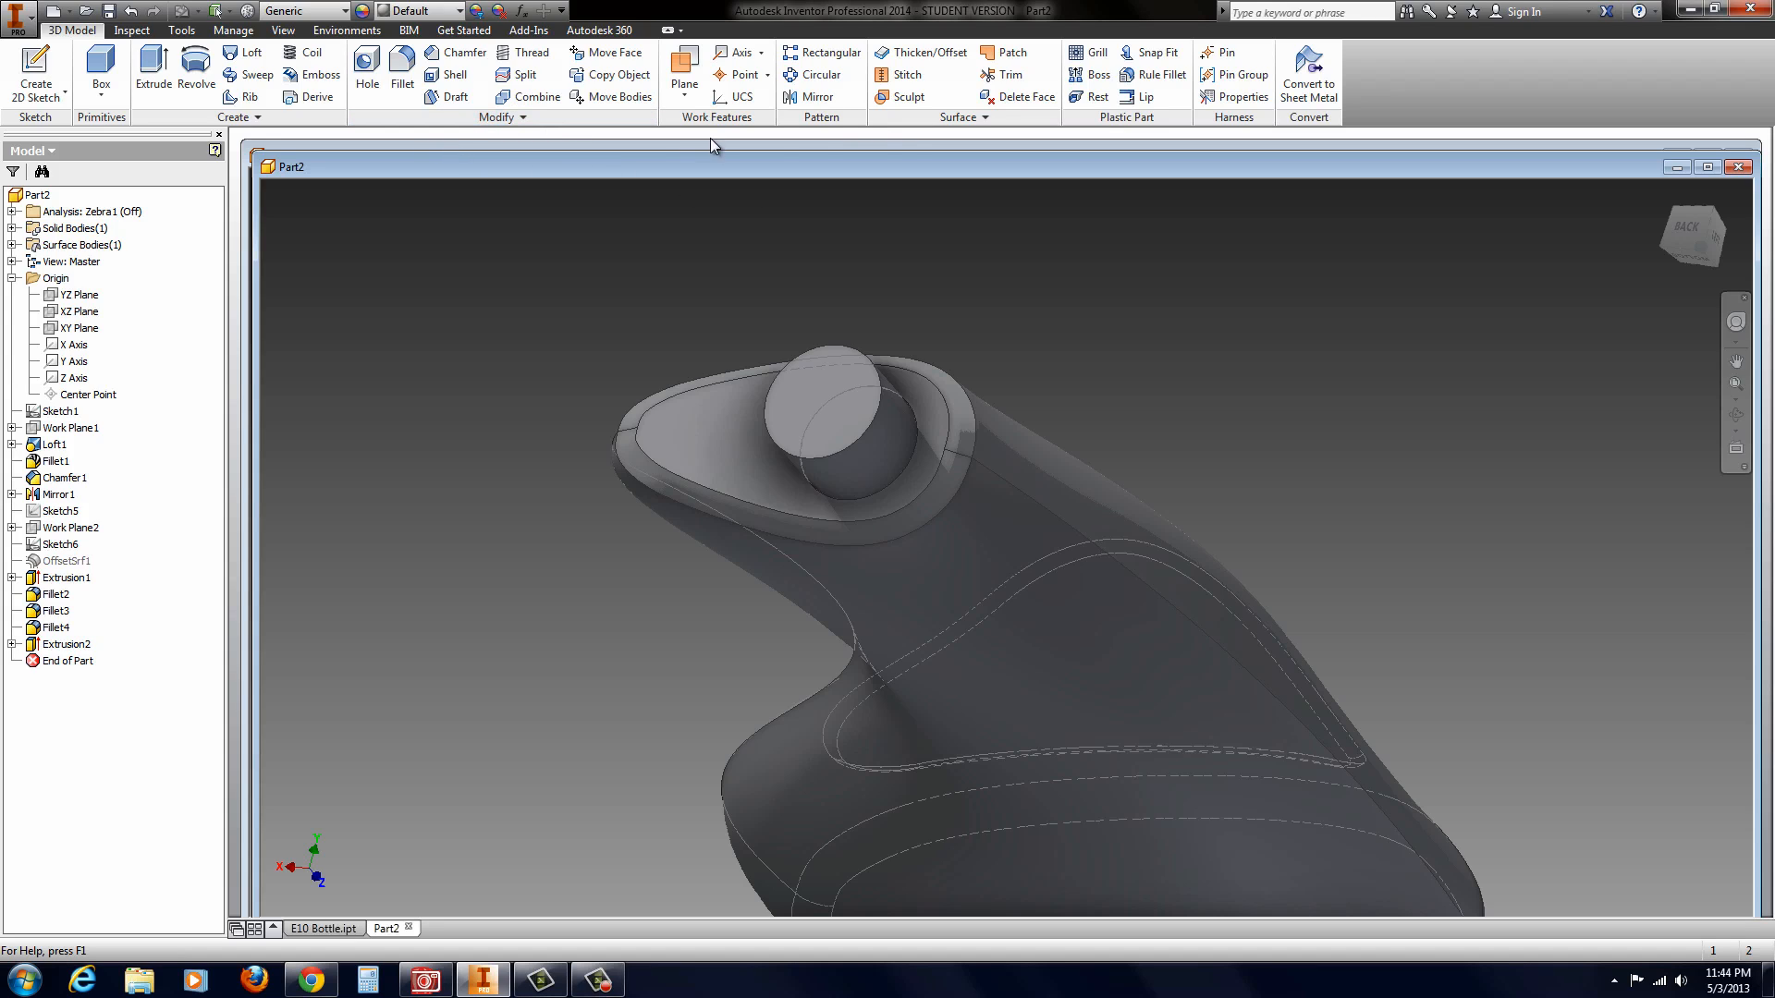
{"action": "left_click", "coordinate": [452, 76]}
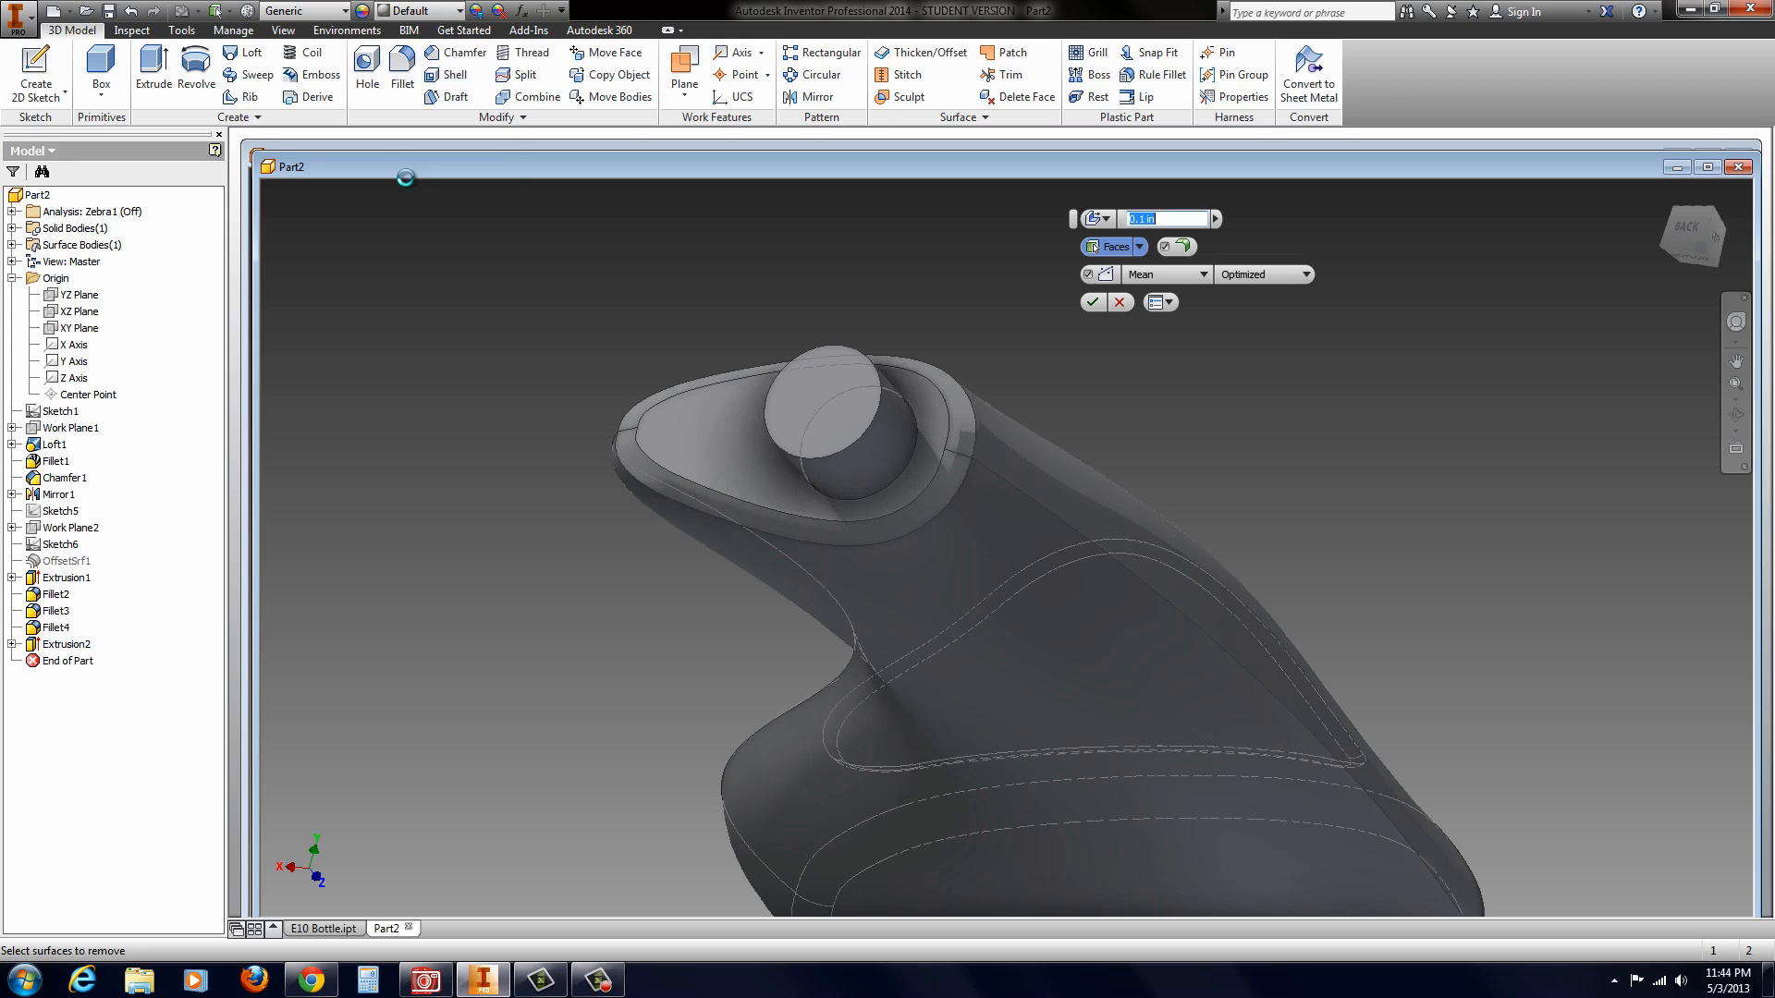
{"action": "left_click", "coordinate": [1145, 220]}
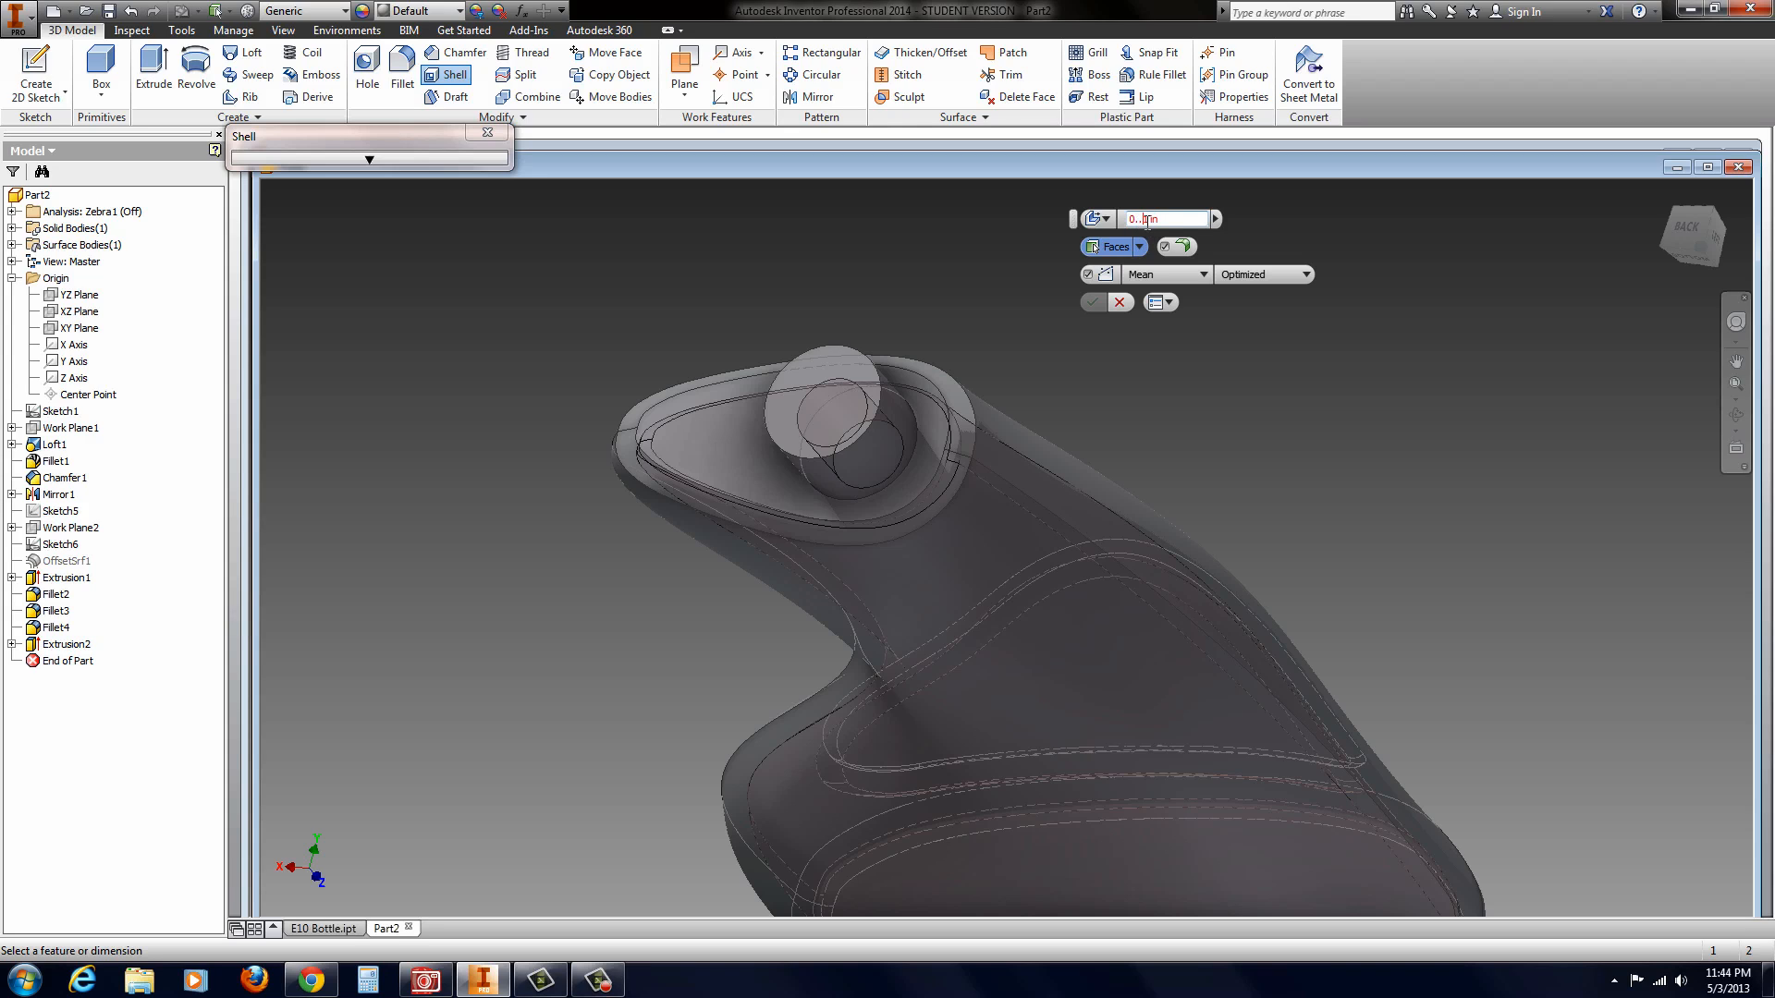
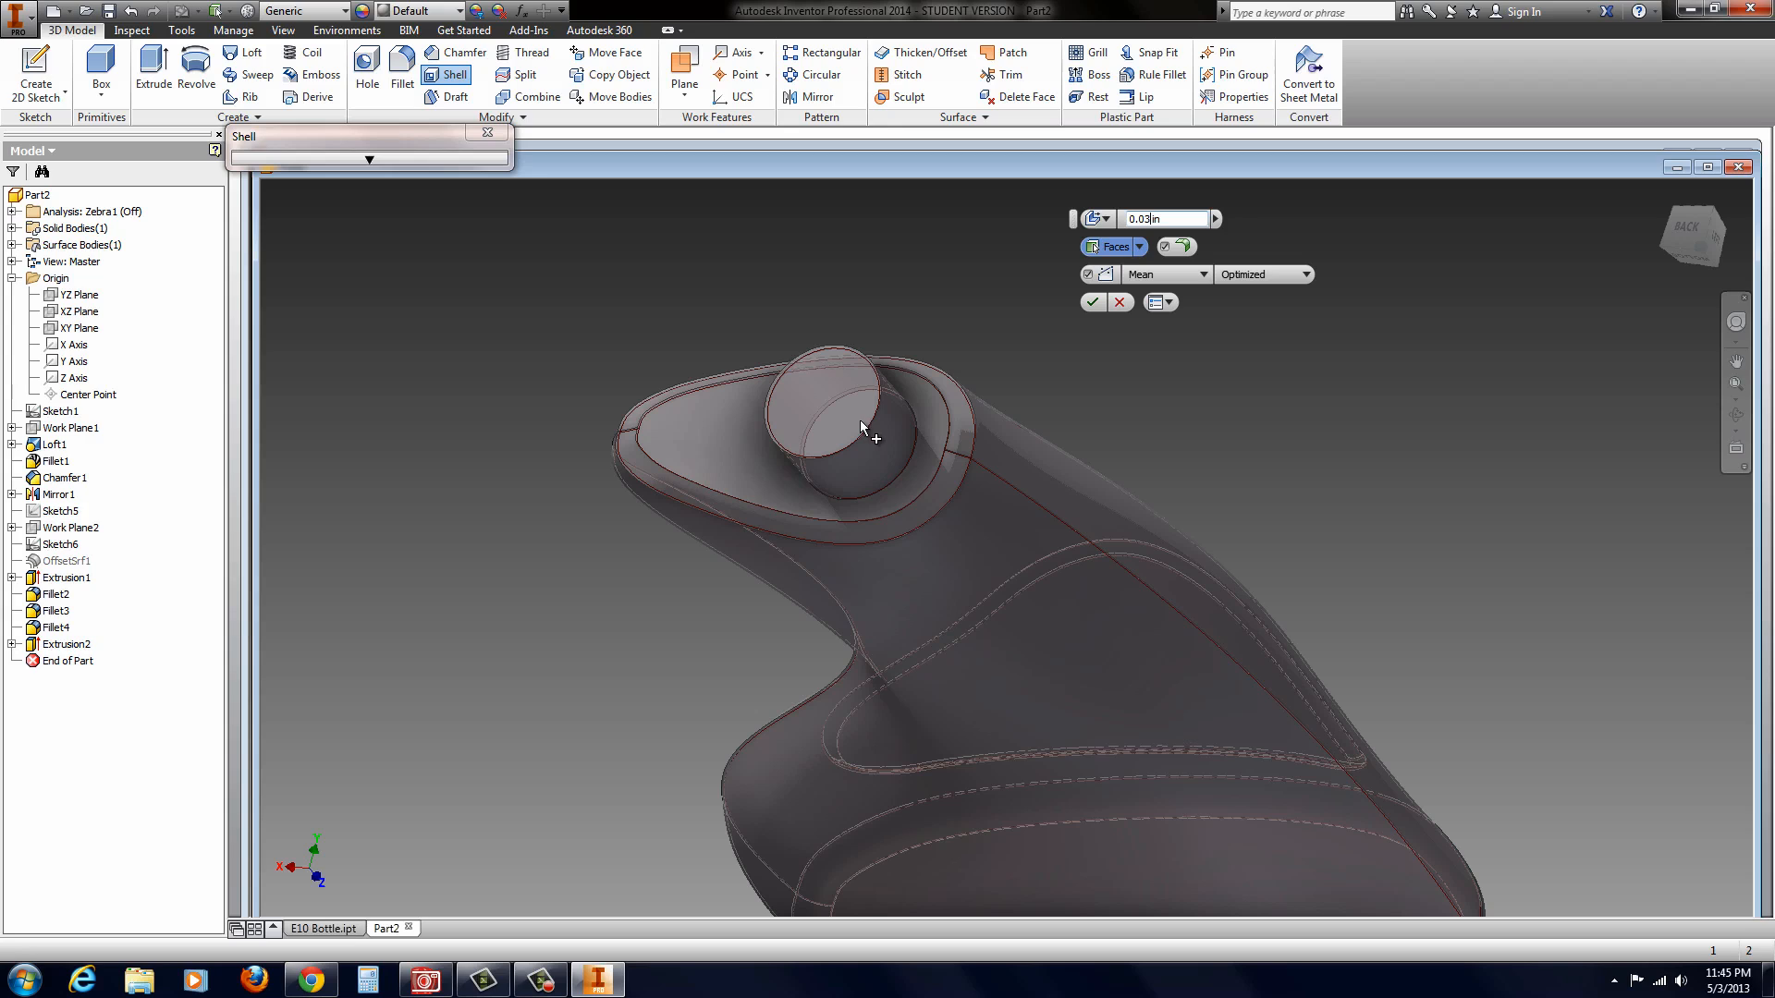
Step: Shell the bottle body with a 0.03 in wall thickness, removing the spout's circular end face to leave it open
{"action": "left_click", "coordinate": [840, 395]}
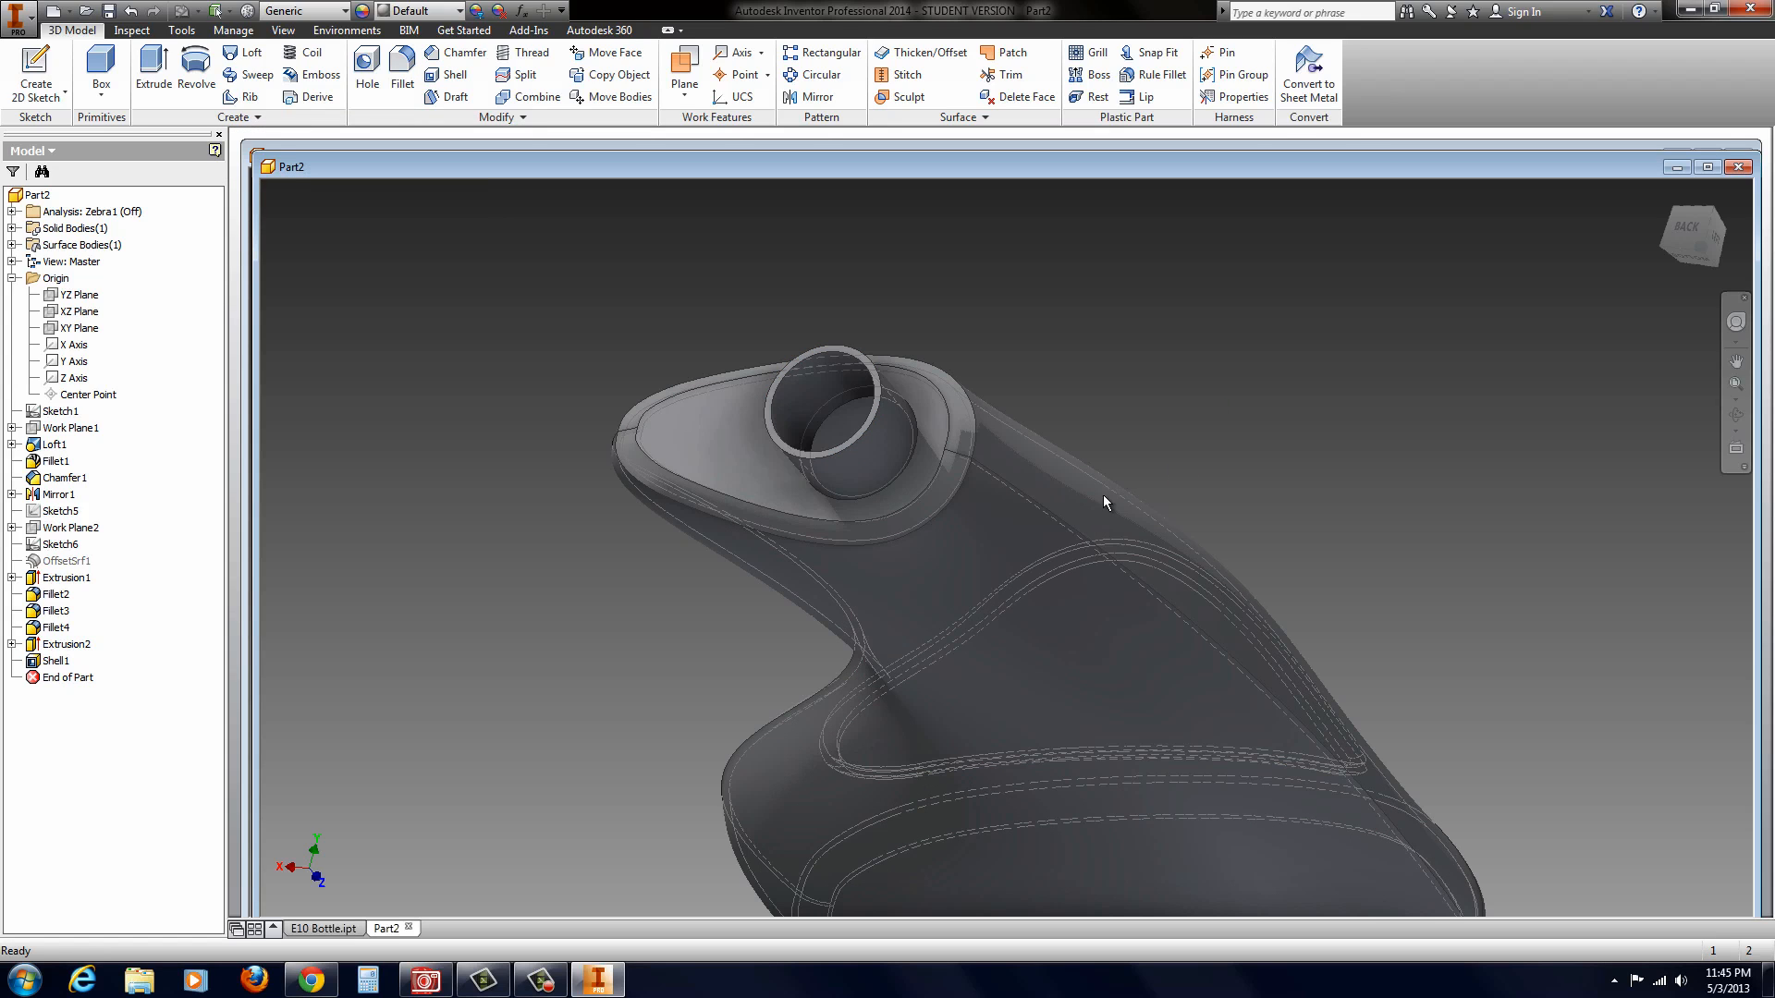
Step: Change the model's visual style to Shaded with Edges
{"action": "left_click", "coordinate": [283, 31]}
{"action": "left_click", "coordinate": [209, 85]}
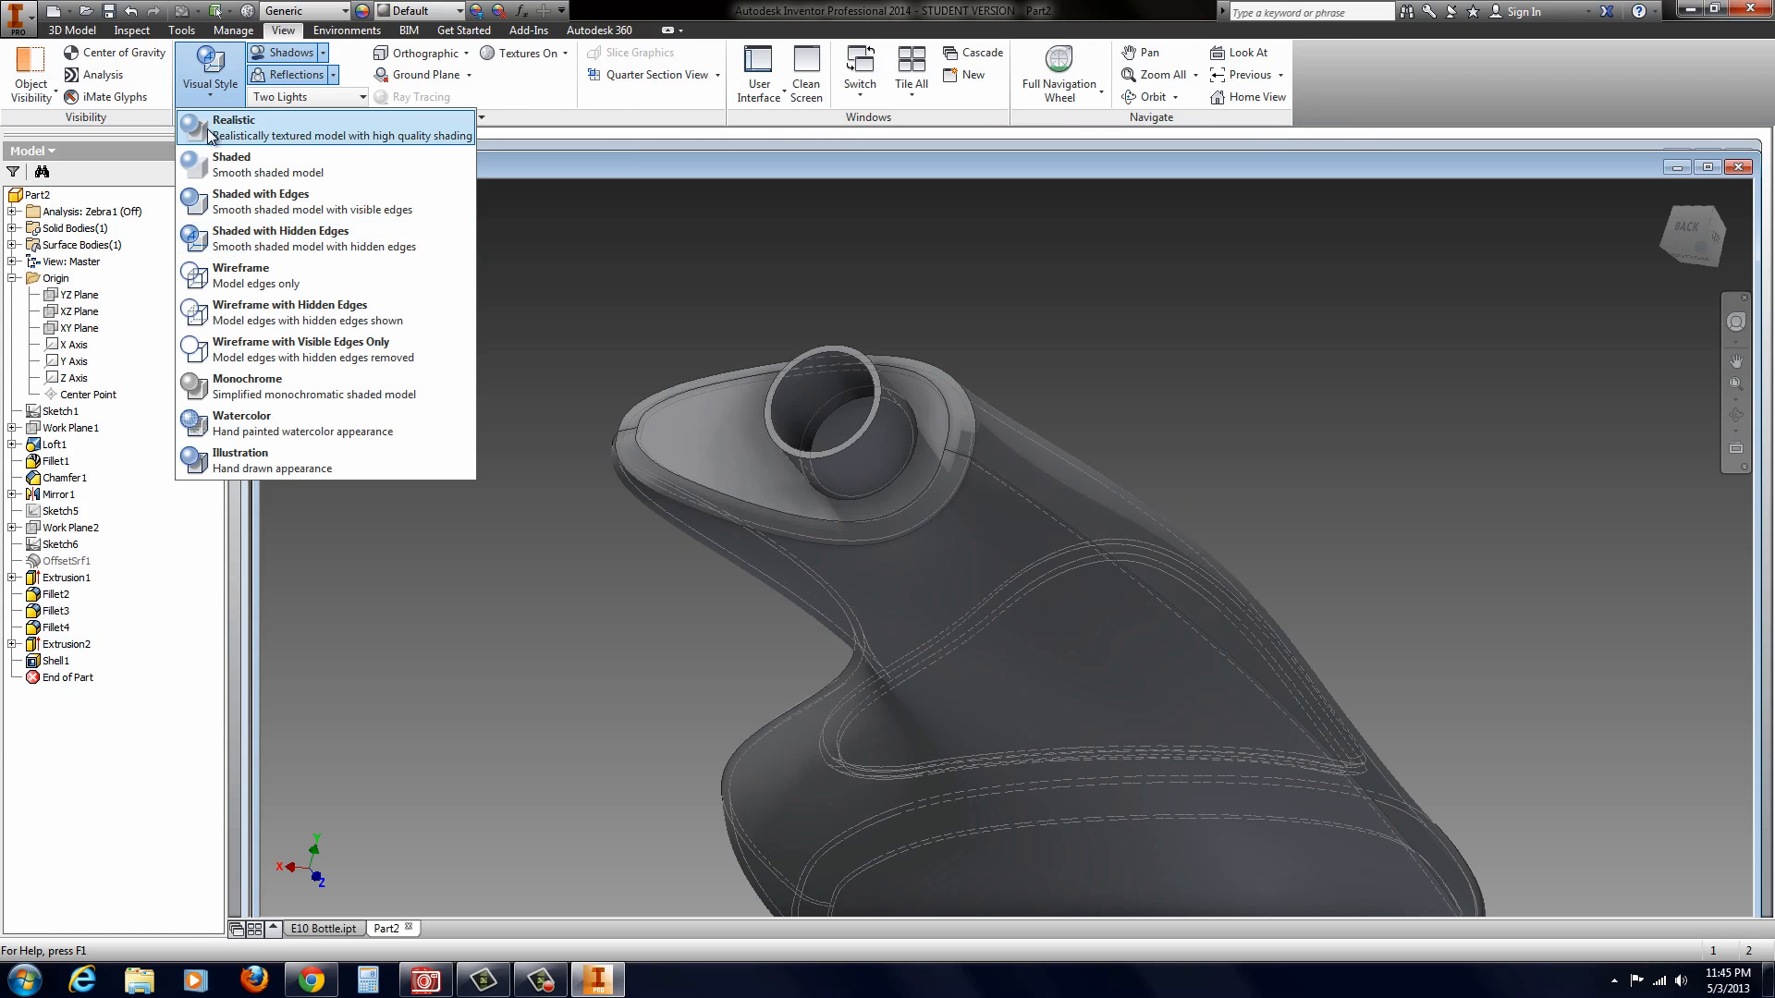
{"action": "left_click", "coordinate": [214, 205]}
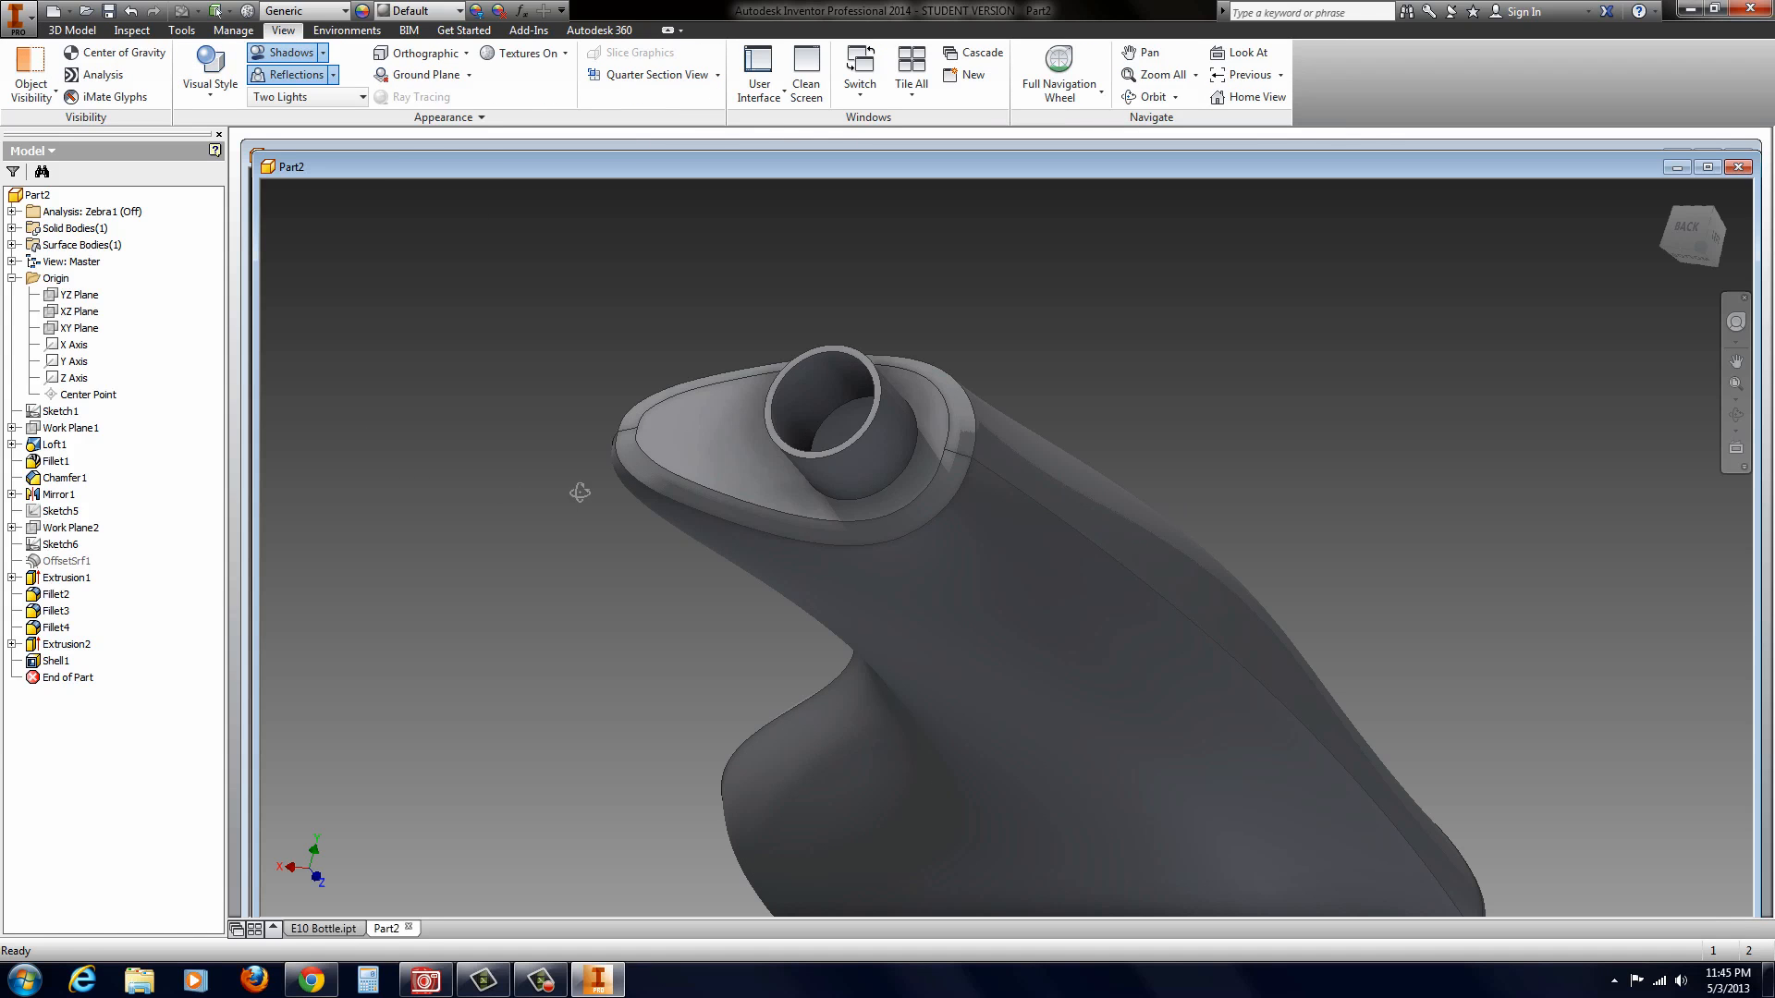
Step: Examine the shelled bottle upright, looking at its overall shape, the recessed side panel and the open spout
{"action": "middle_click_drag", "start_coordinate": [580, 492], "coordinate": [301, 445], "text": "shift"}
{"action": "scroll", "coordinate": [577, 512], "scroll_direction": "up", "scroll_amount": 4}
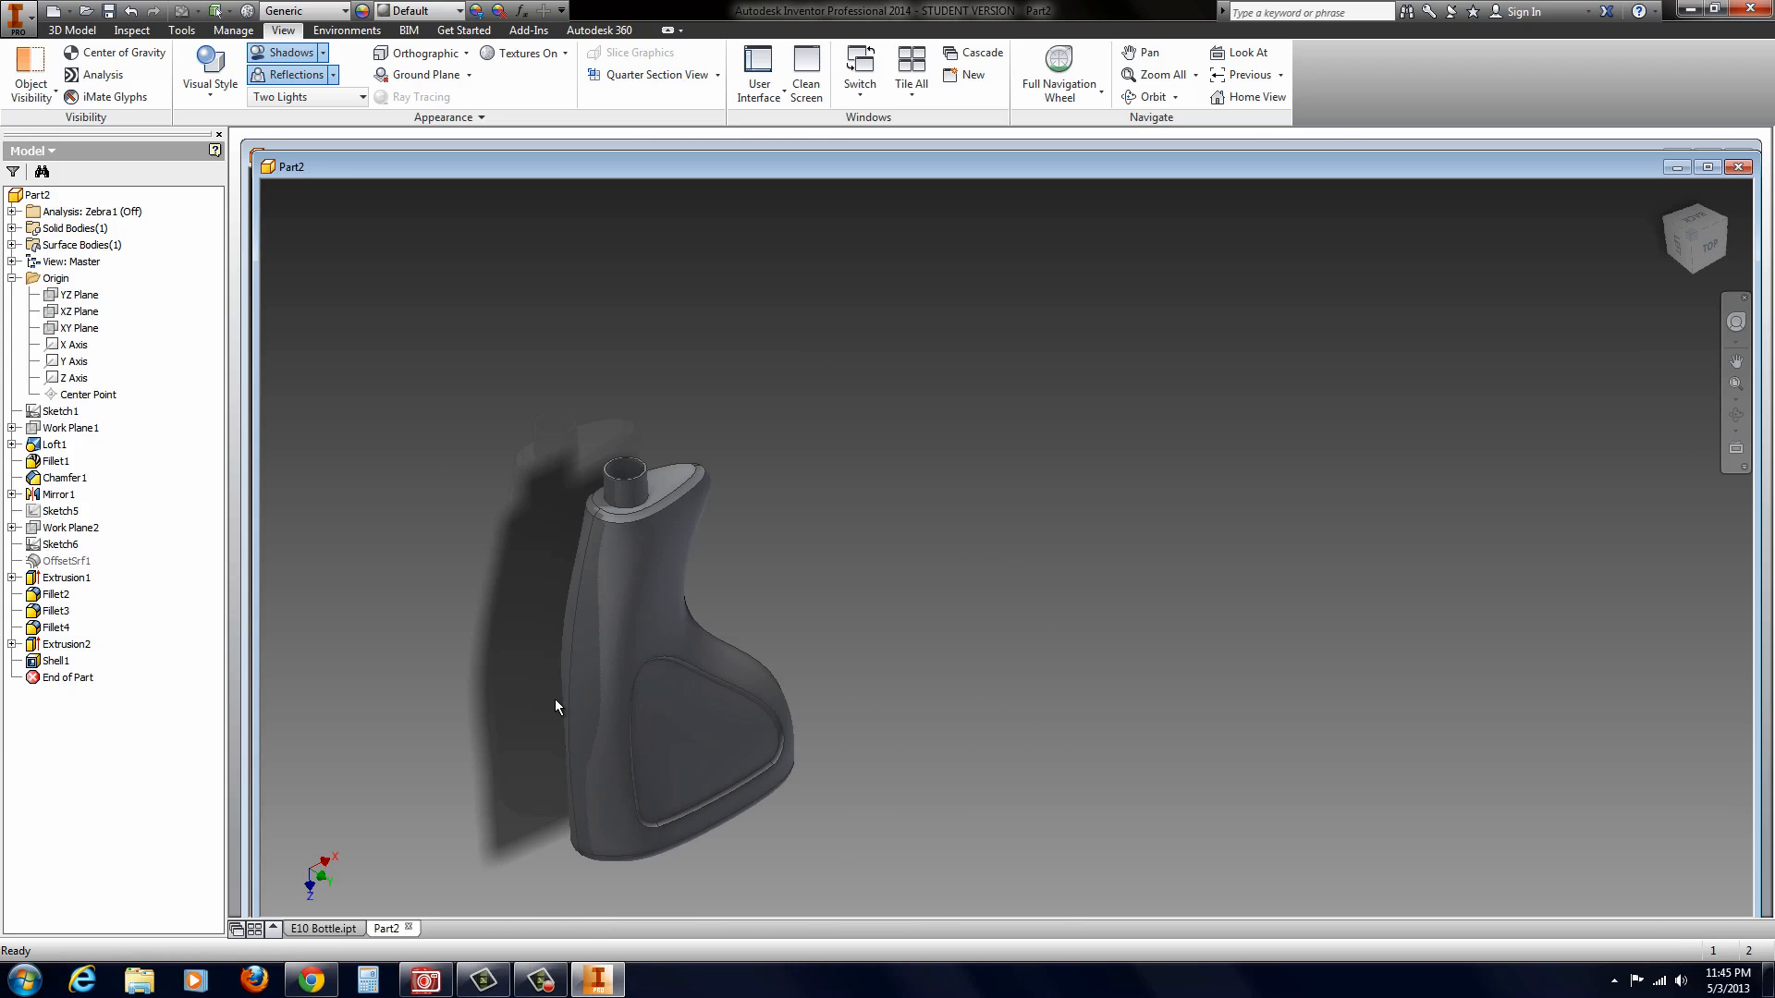
{"action": "middle_click_drag", "start_coordinate": [556, 701], "coordinate": [562, 651], "text": "shift"}
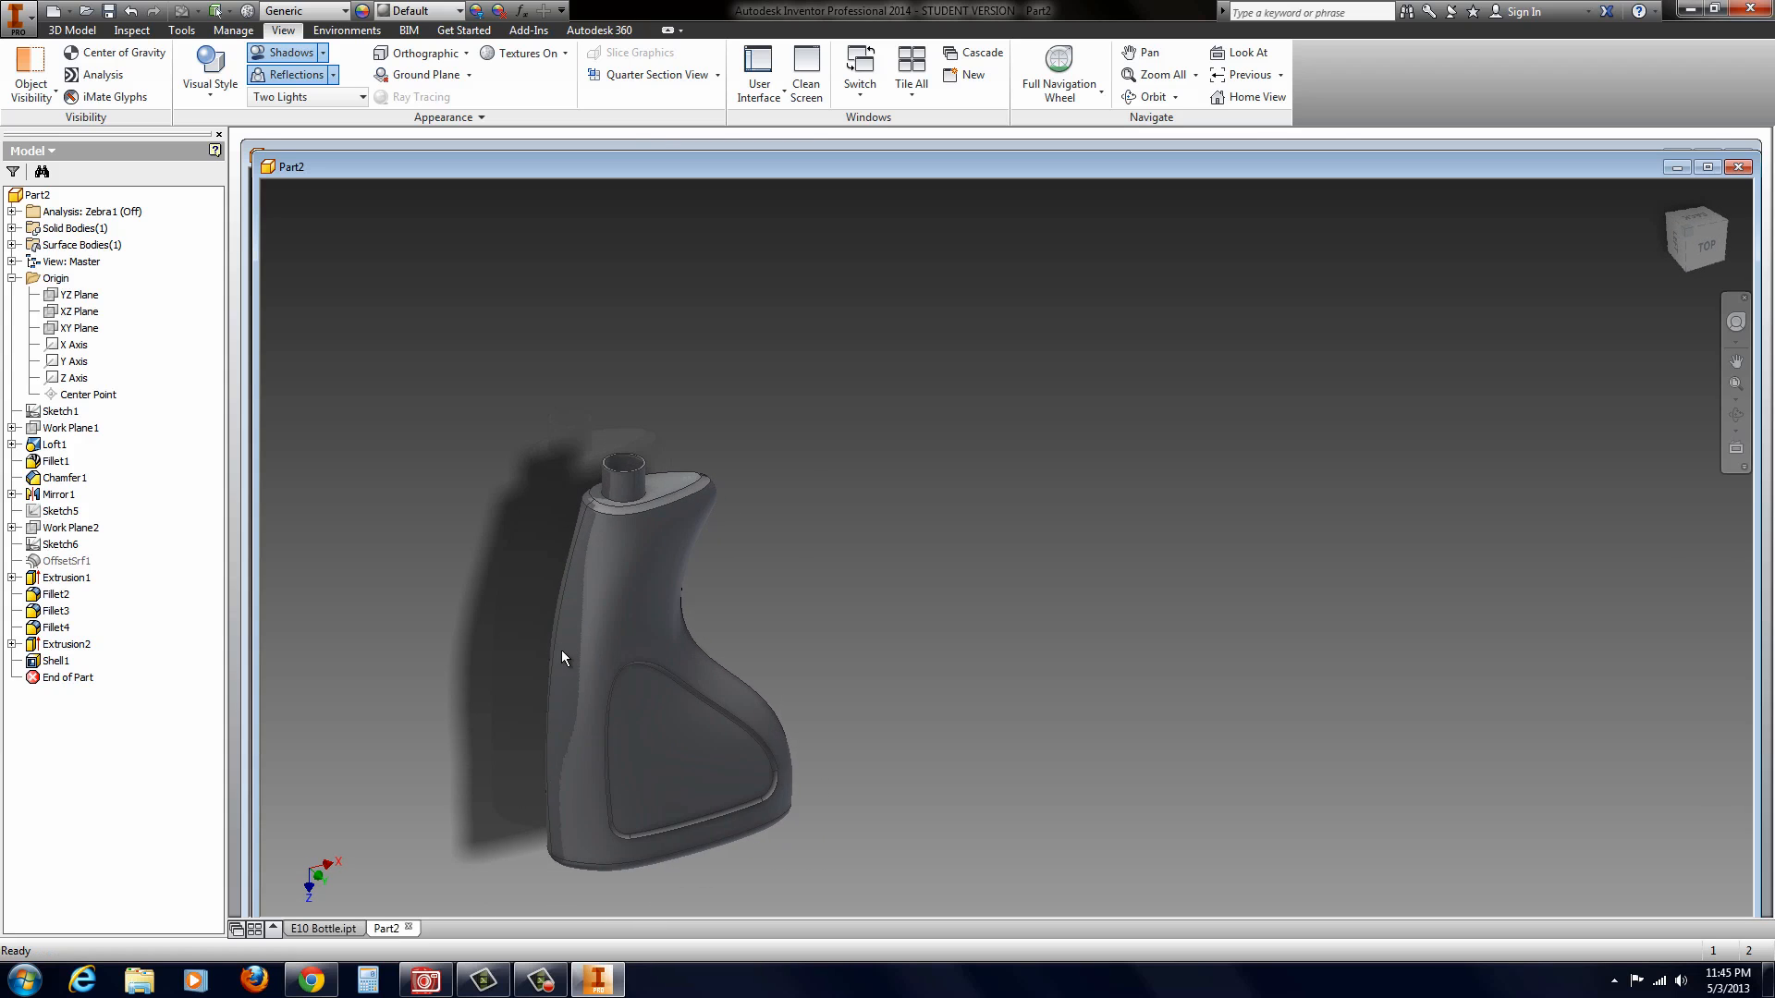
{"action": "scroll", "coordinate": [562, 651], "scroll_direction": "down", "scroll_amount": 3}
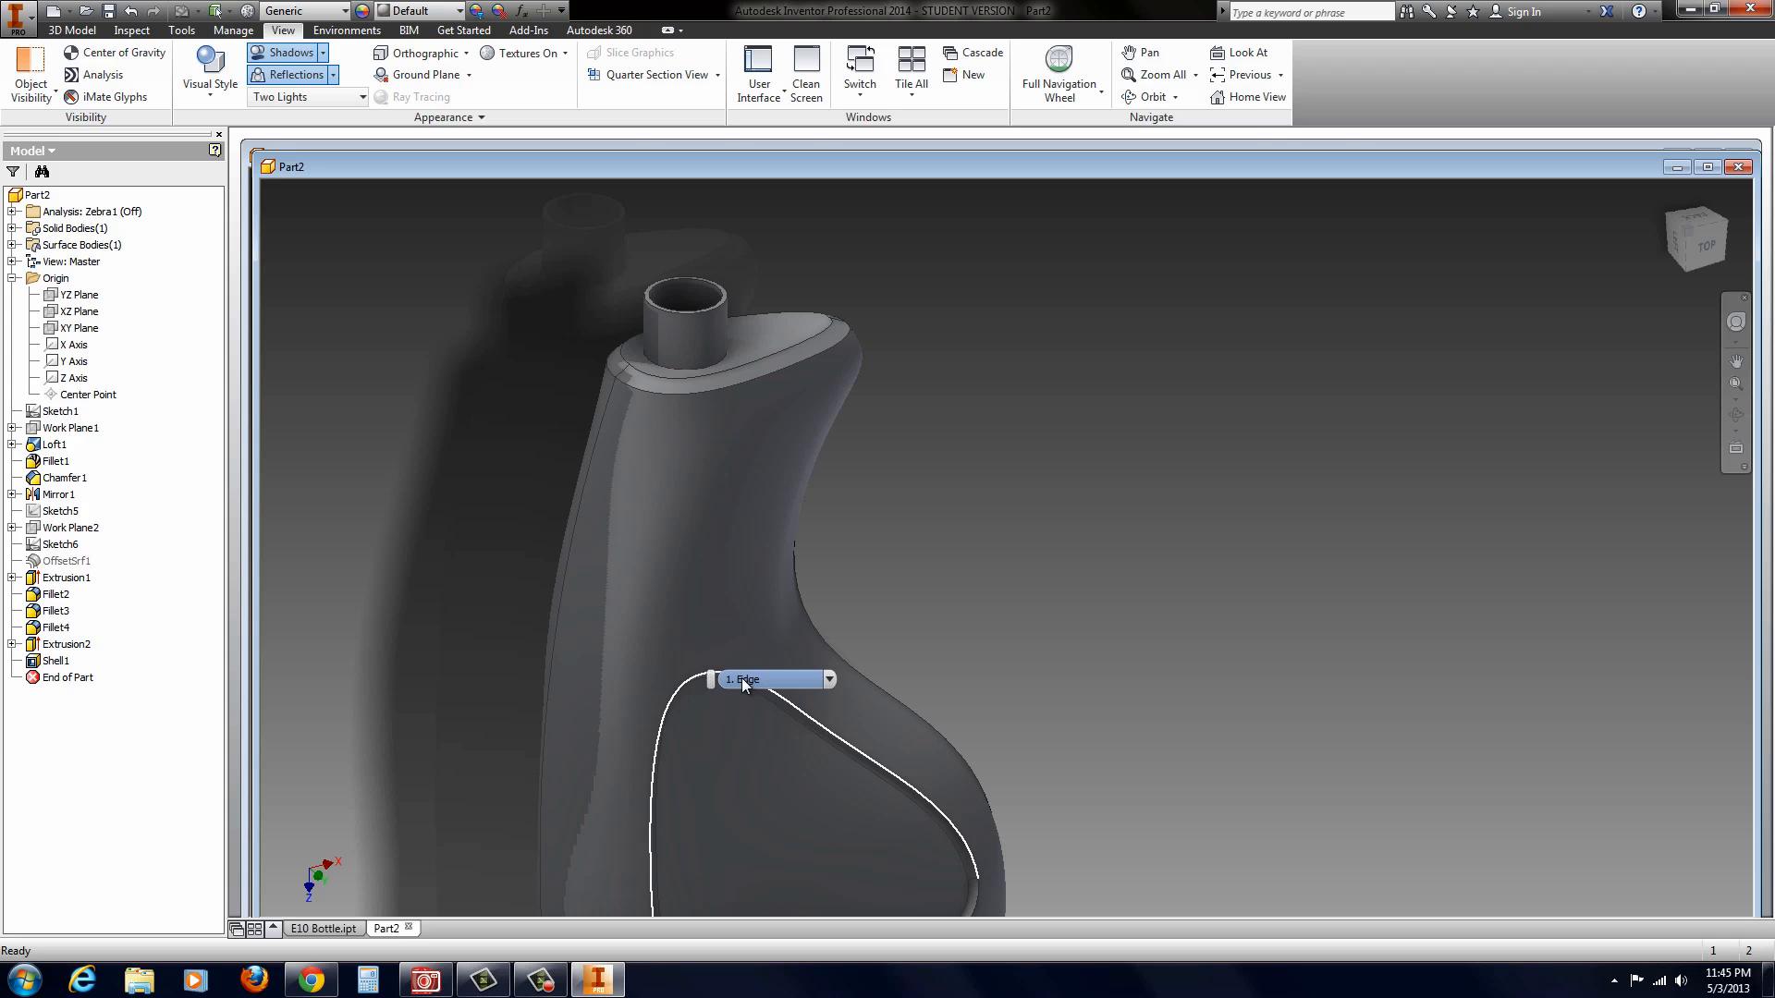
{"action": "scroll", "coordinate": [697, 315], "scroll_direction": "down", "scroll_amount": 3}
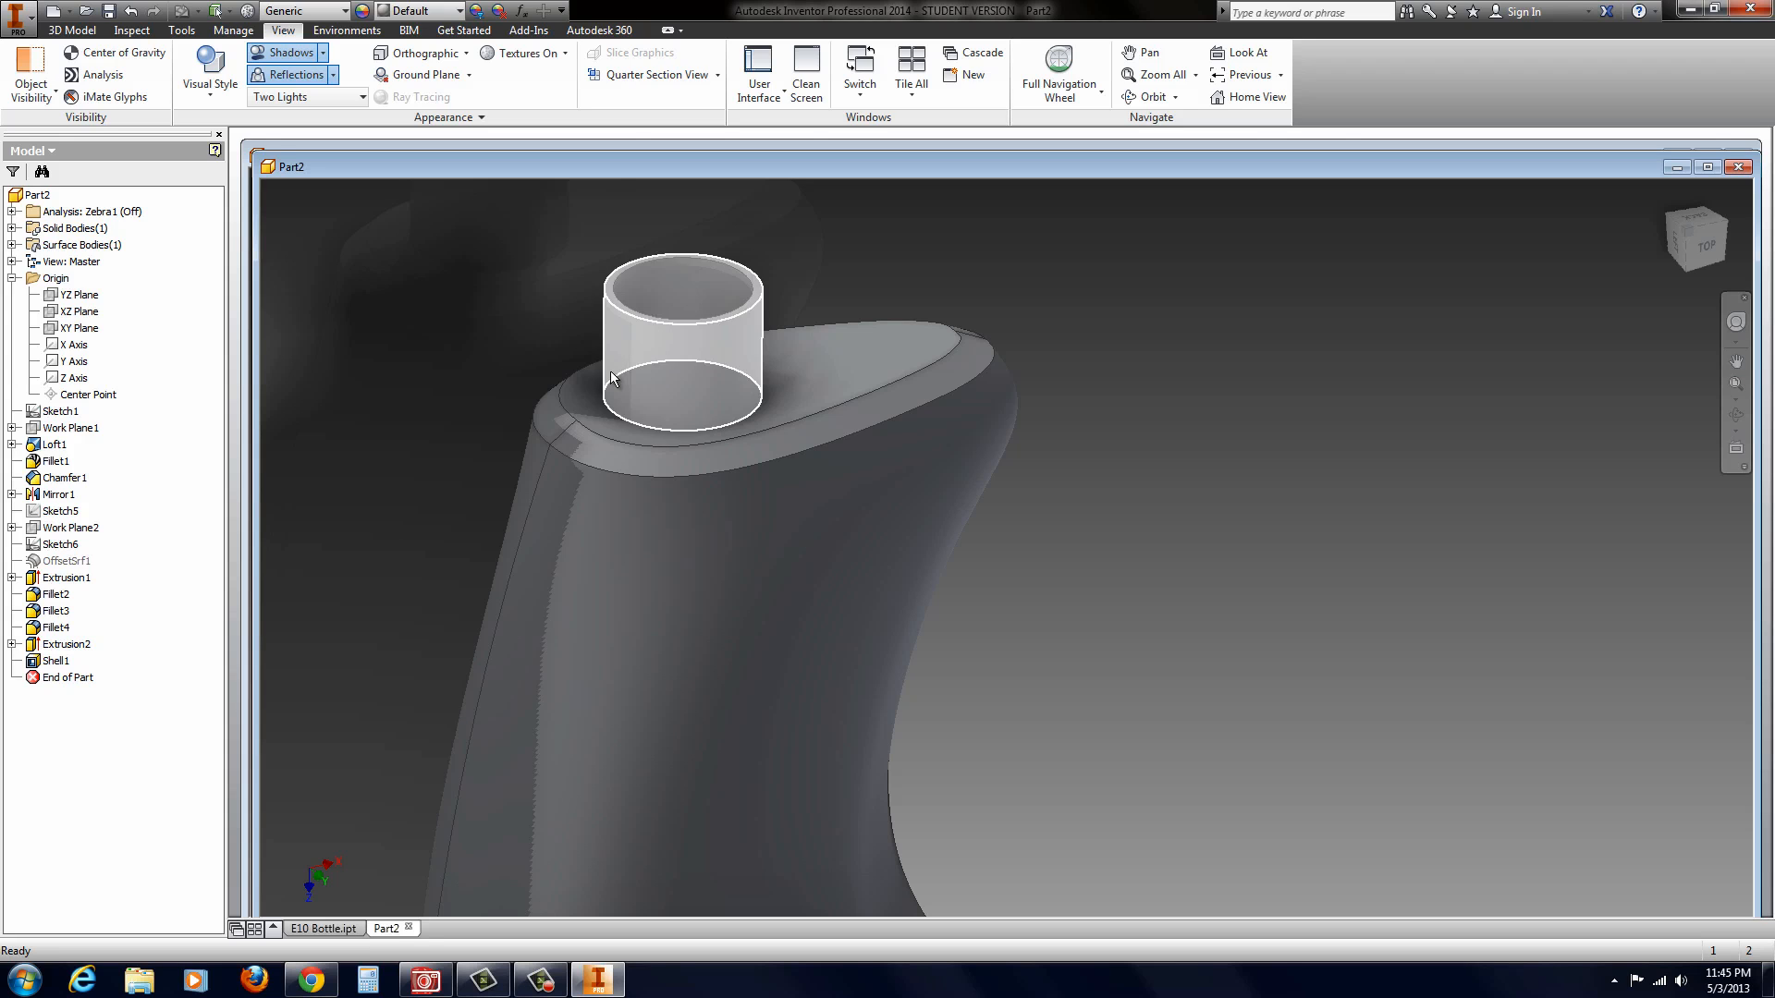
{"action": "scroll", "coordinate": [714, 507], "scroll_direction": "up", "scroll_amount": 5}
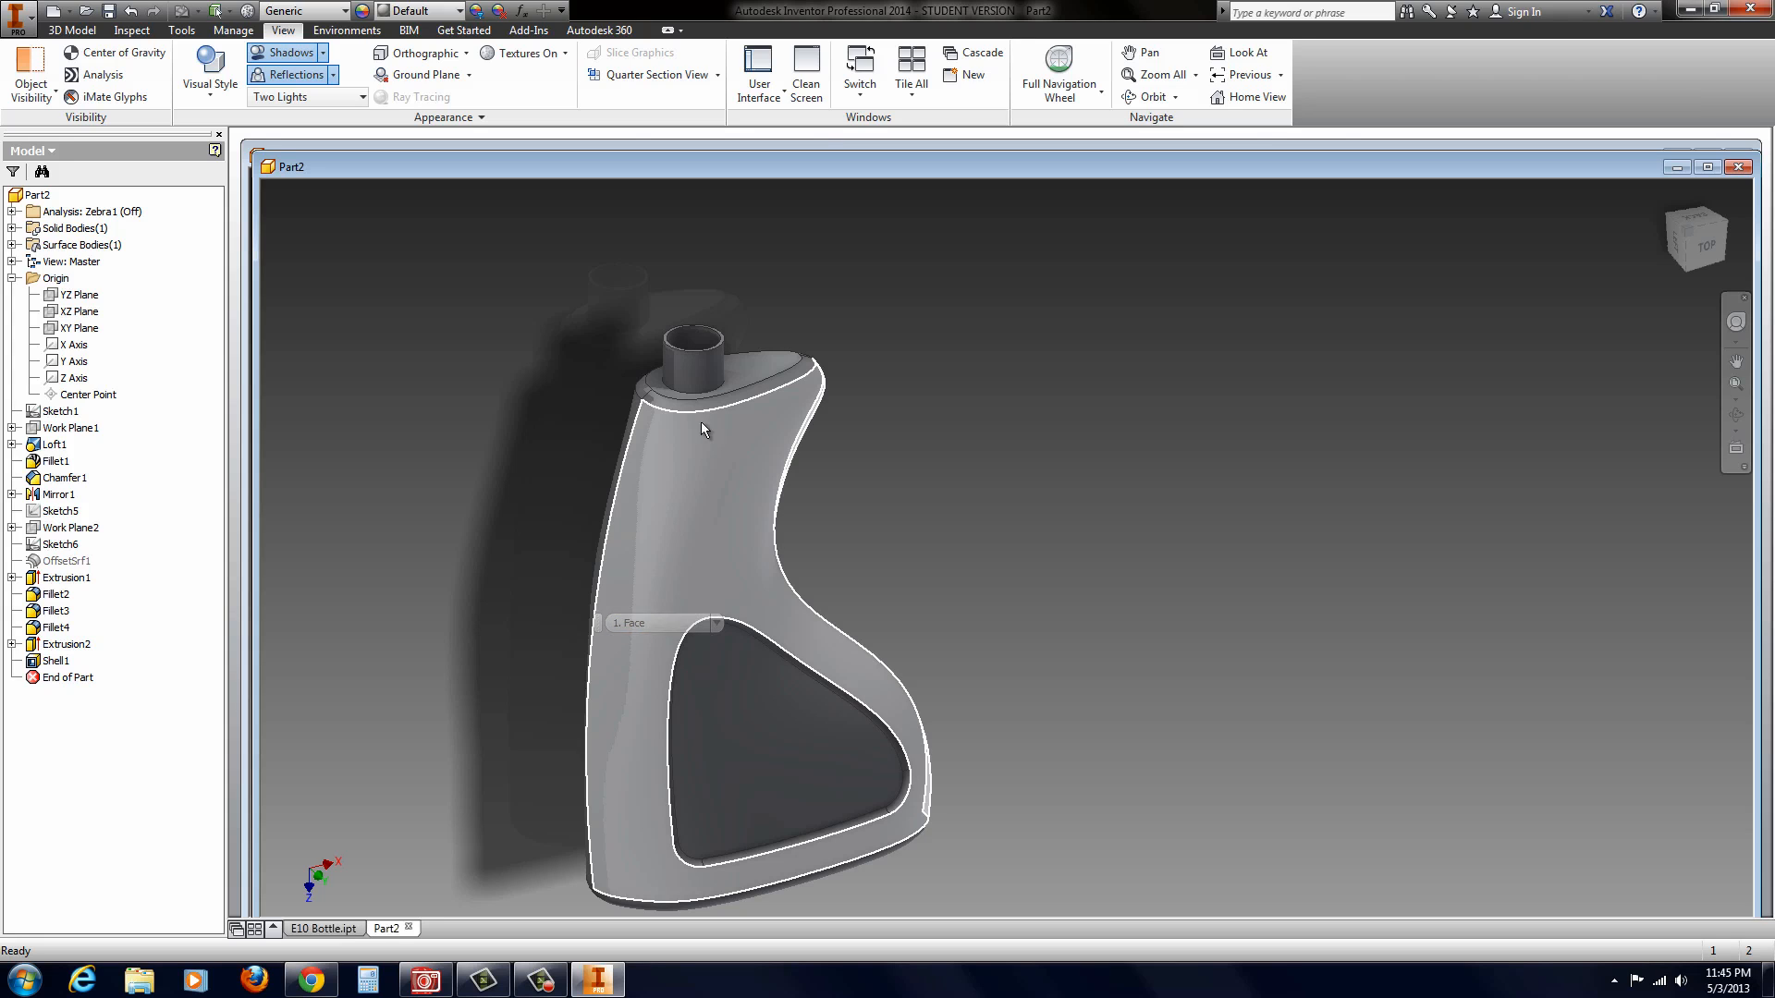
{"action": "scroll", "coordinate": [671, 355], "scroll_direction": "up", "scroll_amount": 2}
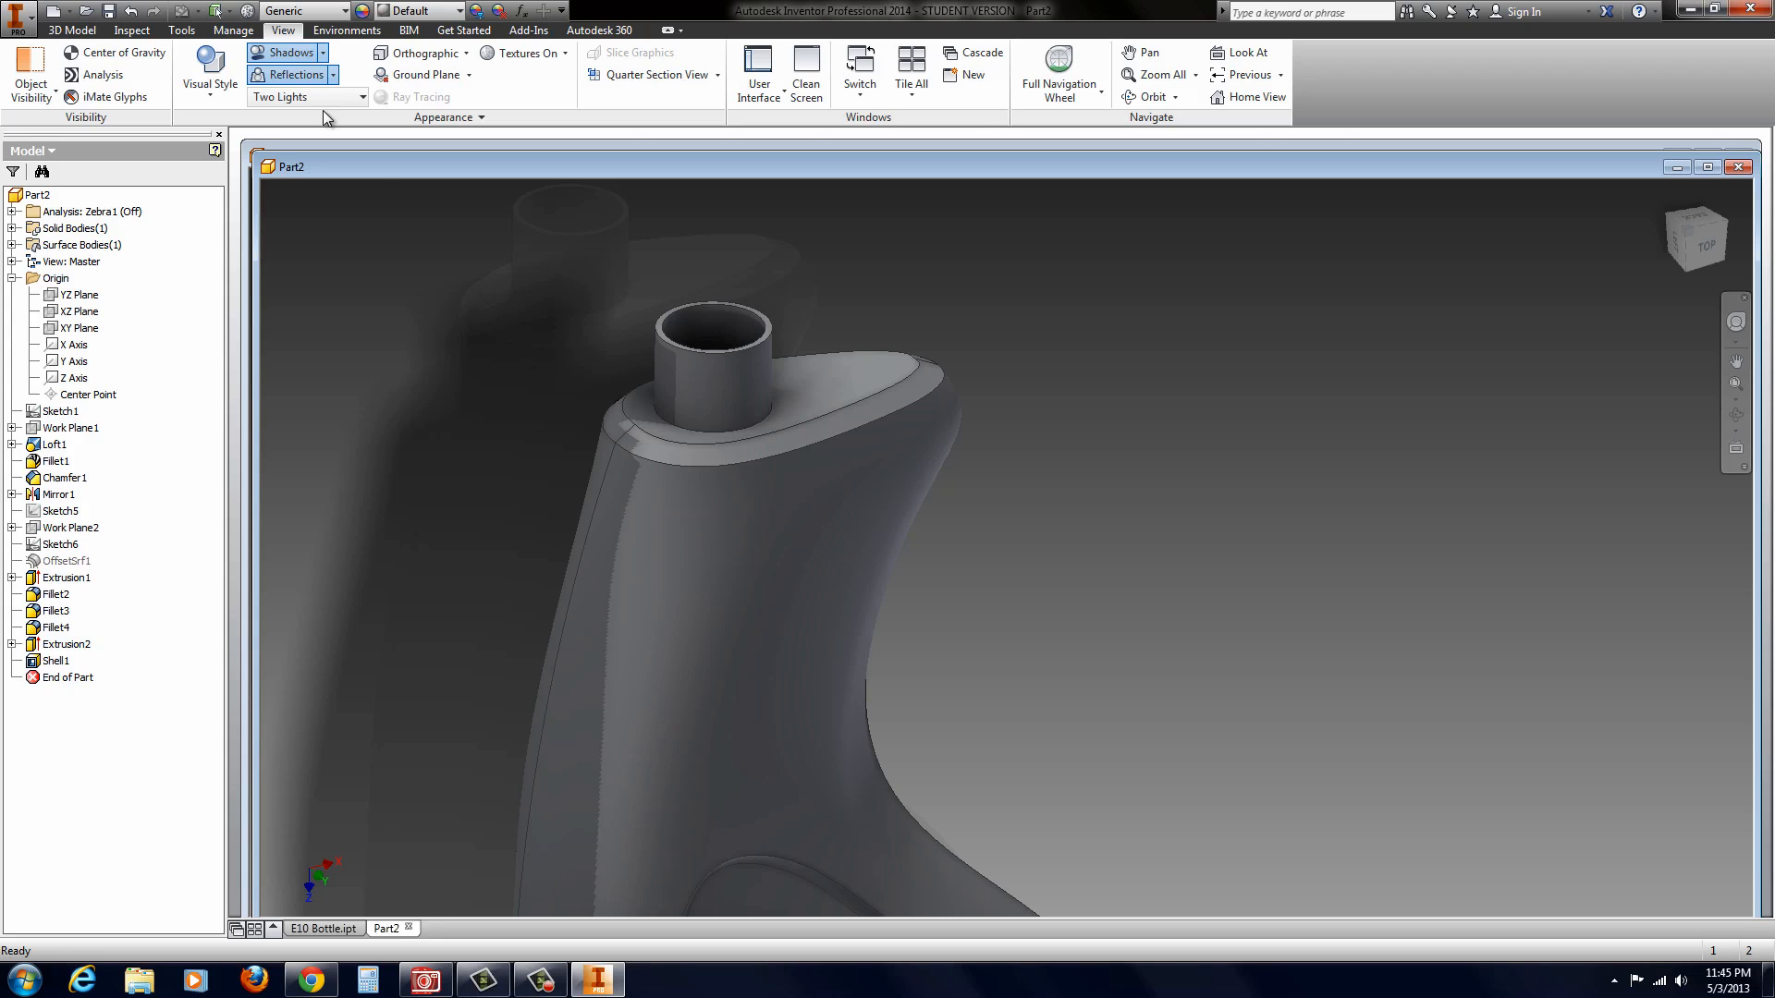
Step: Add a full-length, right-hand ANSI Unified 1/2-13 UNC thread, size 0.5 and class 2A, to the spout's outer cylindrical face
{"action": "left_click", "coordinate": [72, 30]}
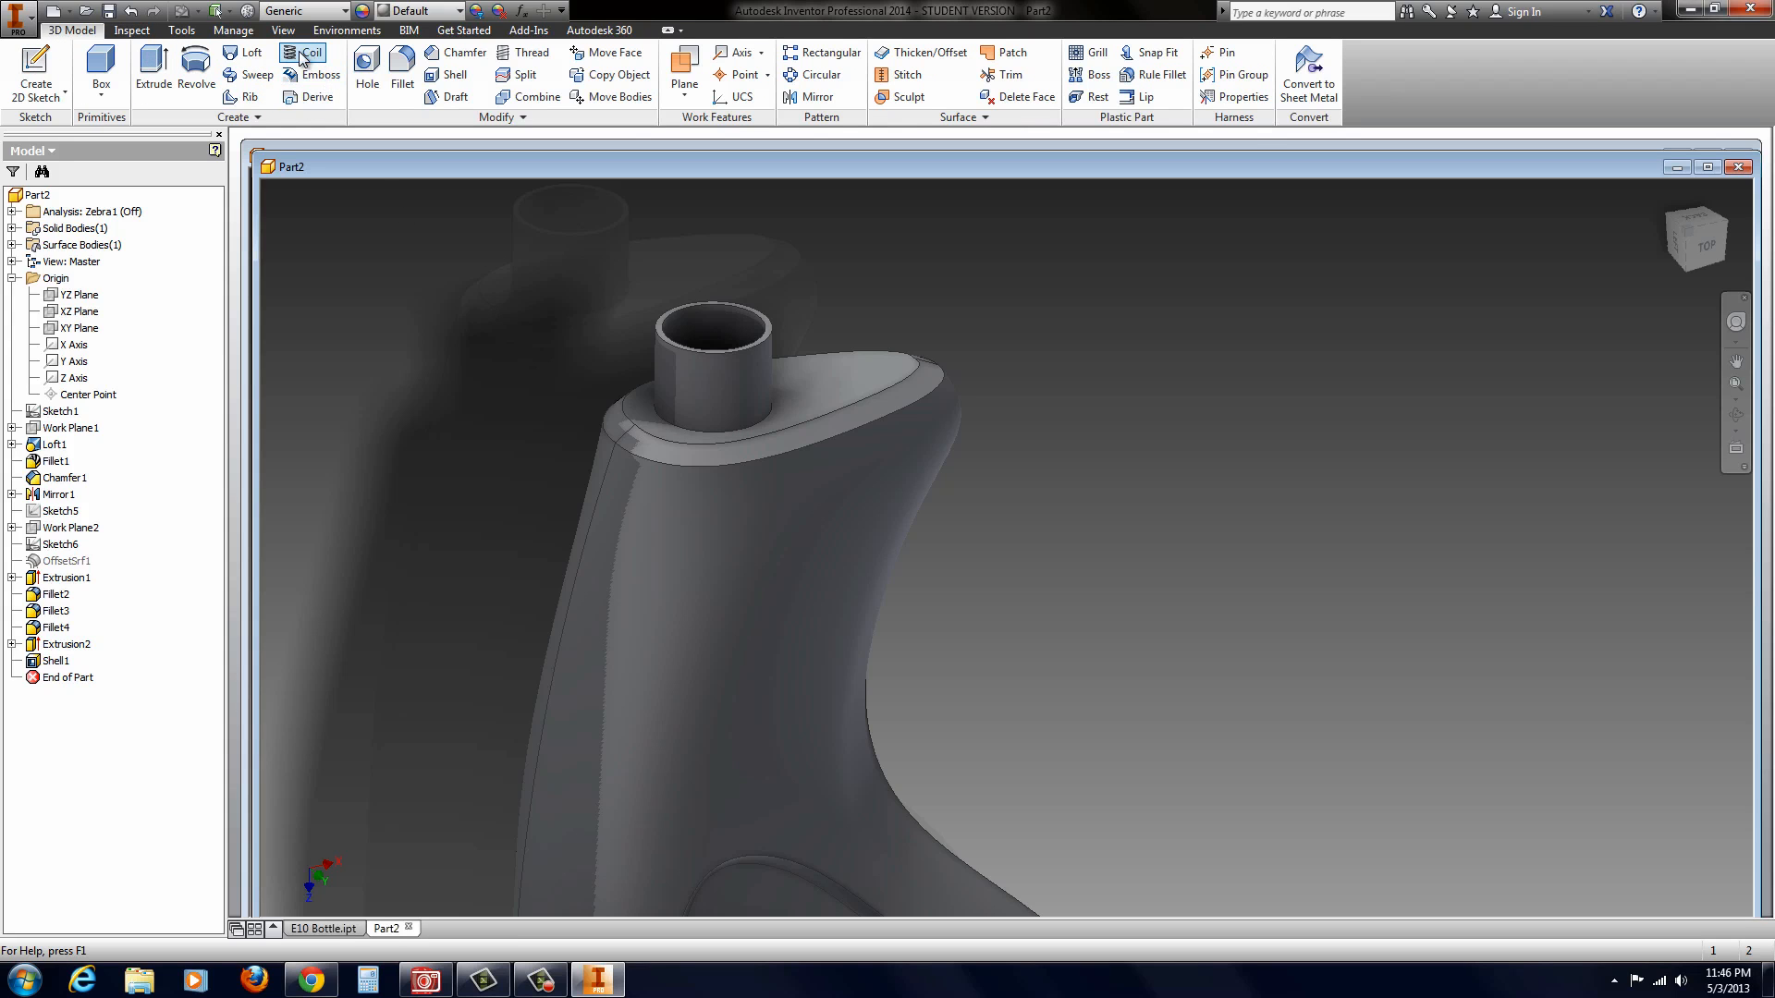
{"action": "left_click", "coordinate": [520, 61]}
{"action": "left_click", "coordinate": [702, 386]}
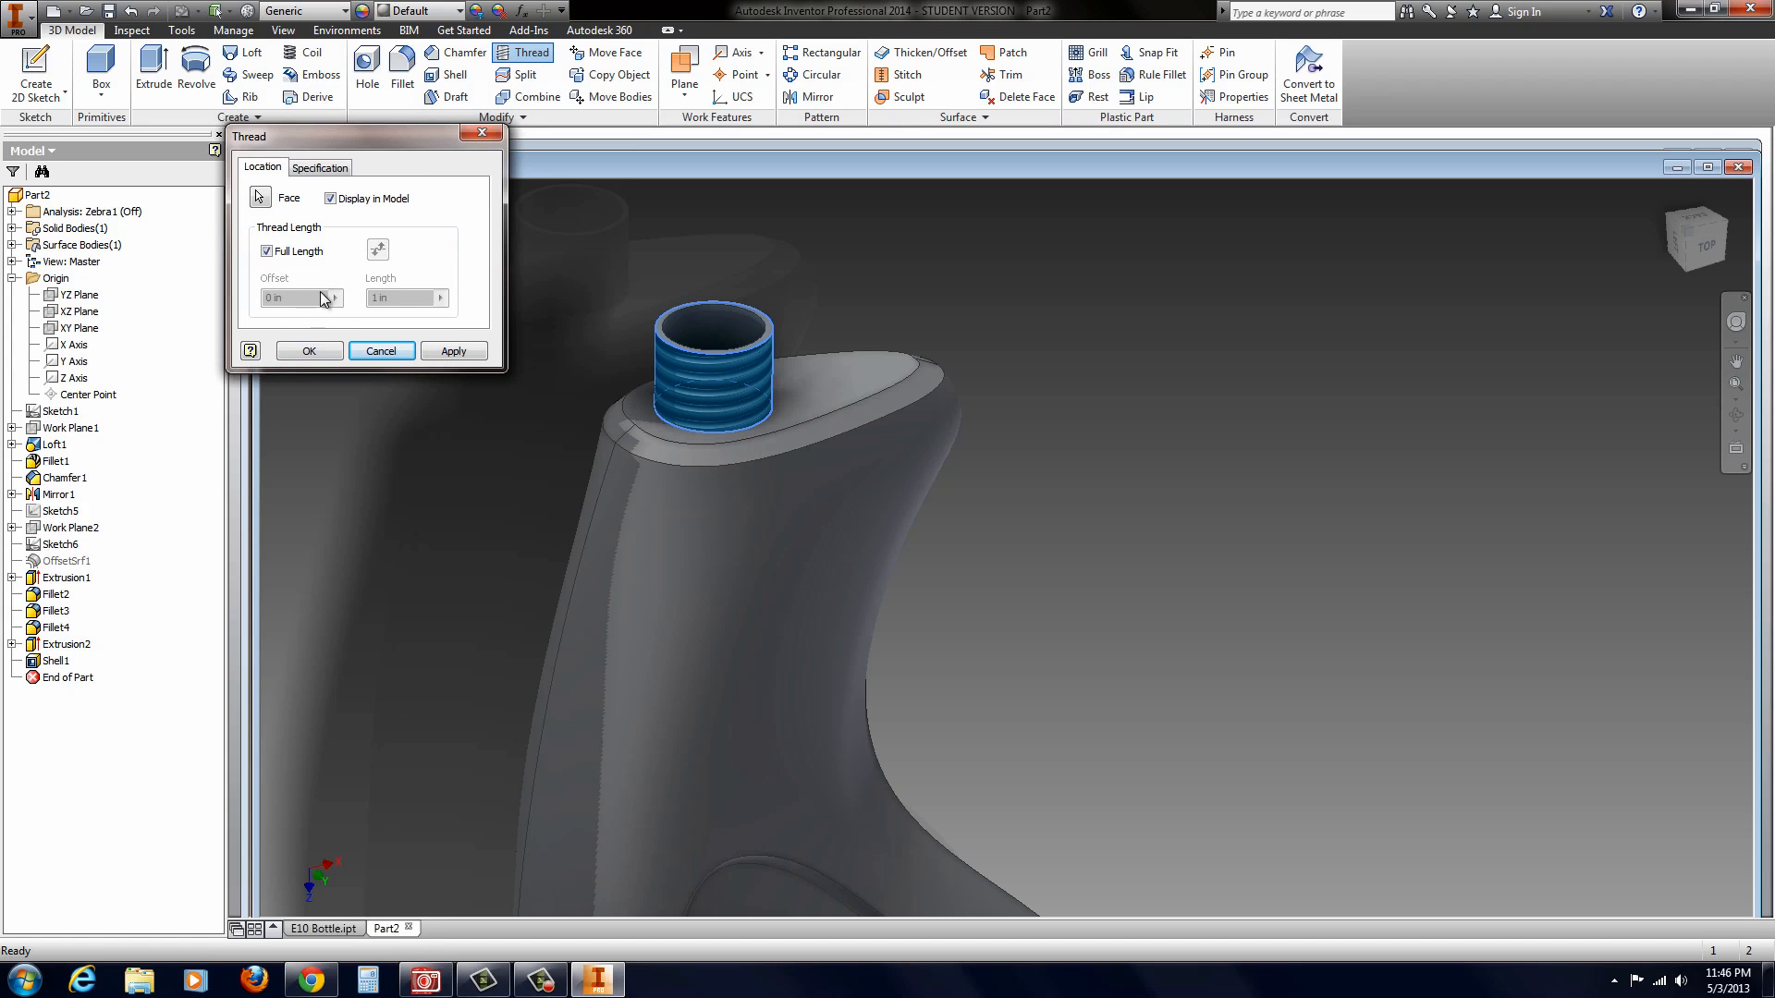
{"action": "left_click", "coordinate": [311, 169]}
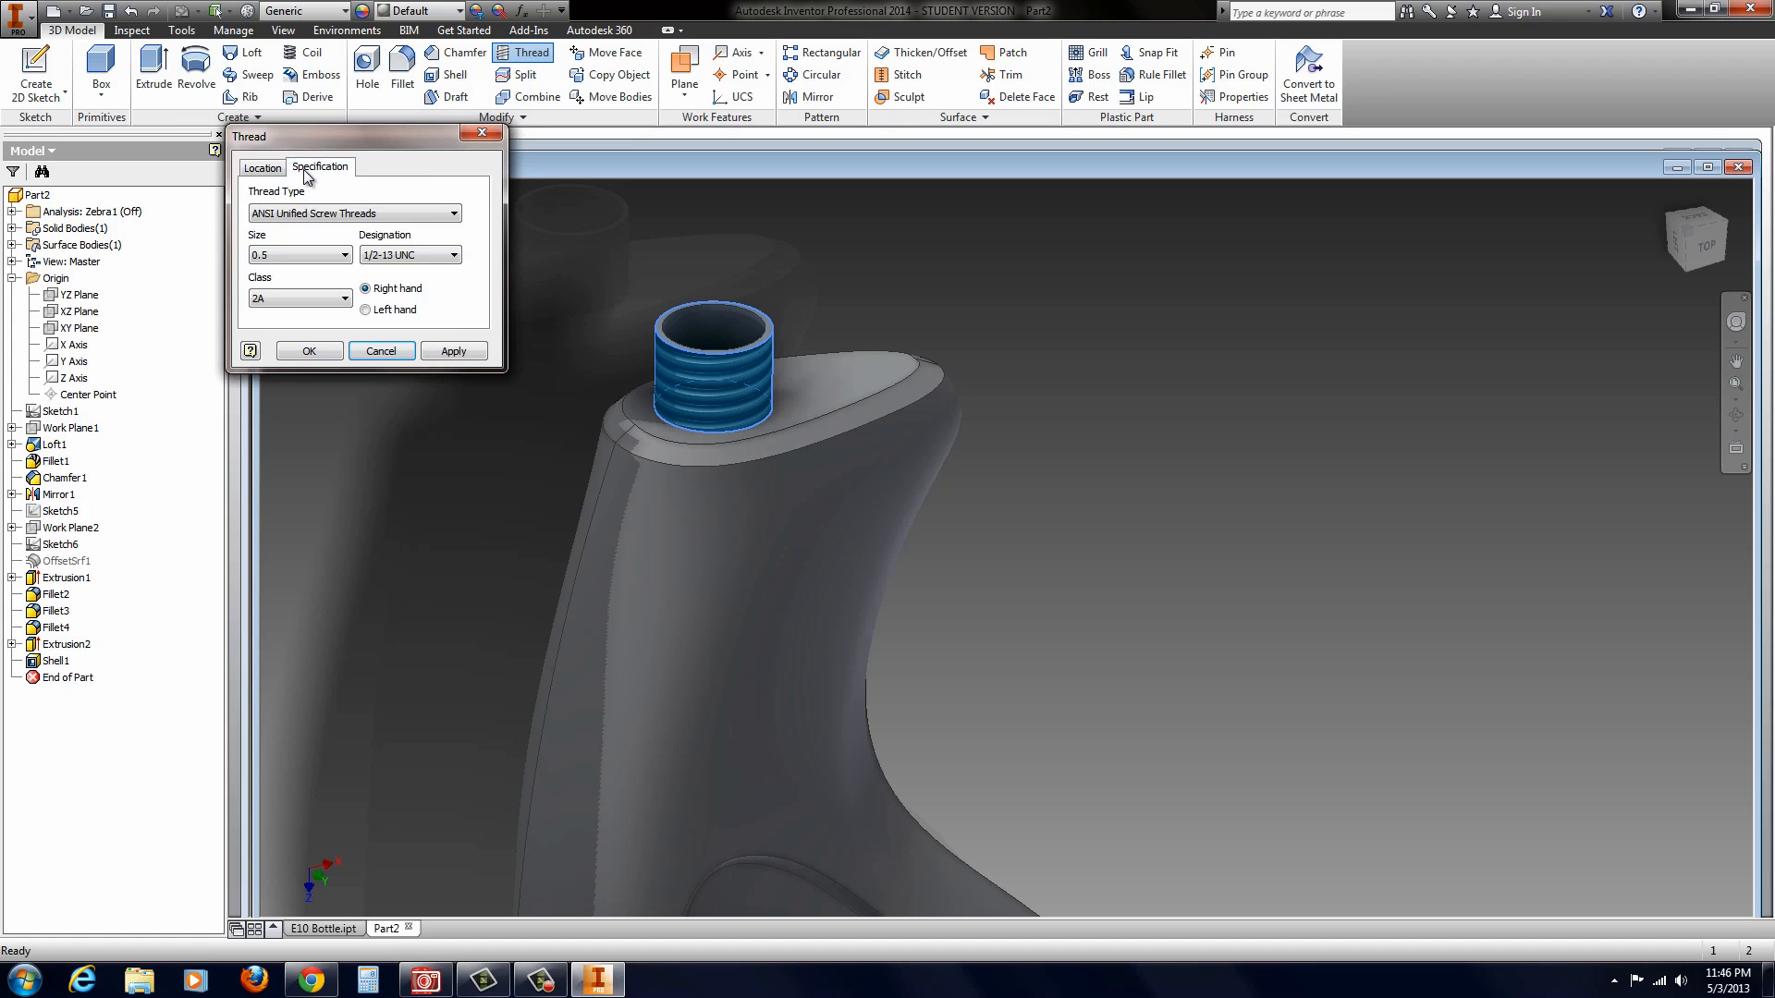
{"action": "left_click", "coordinate": [345, 256]}
{"action": "left_click", "coordinate": [347, 259]}
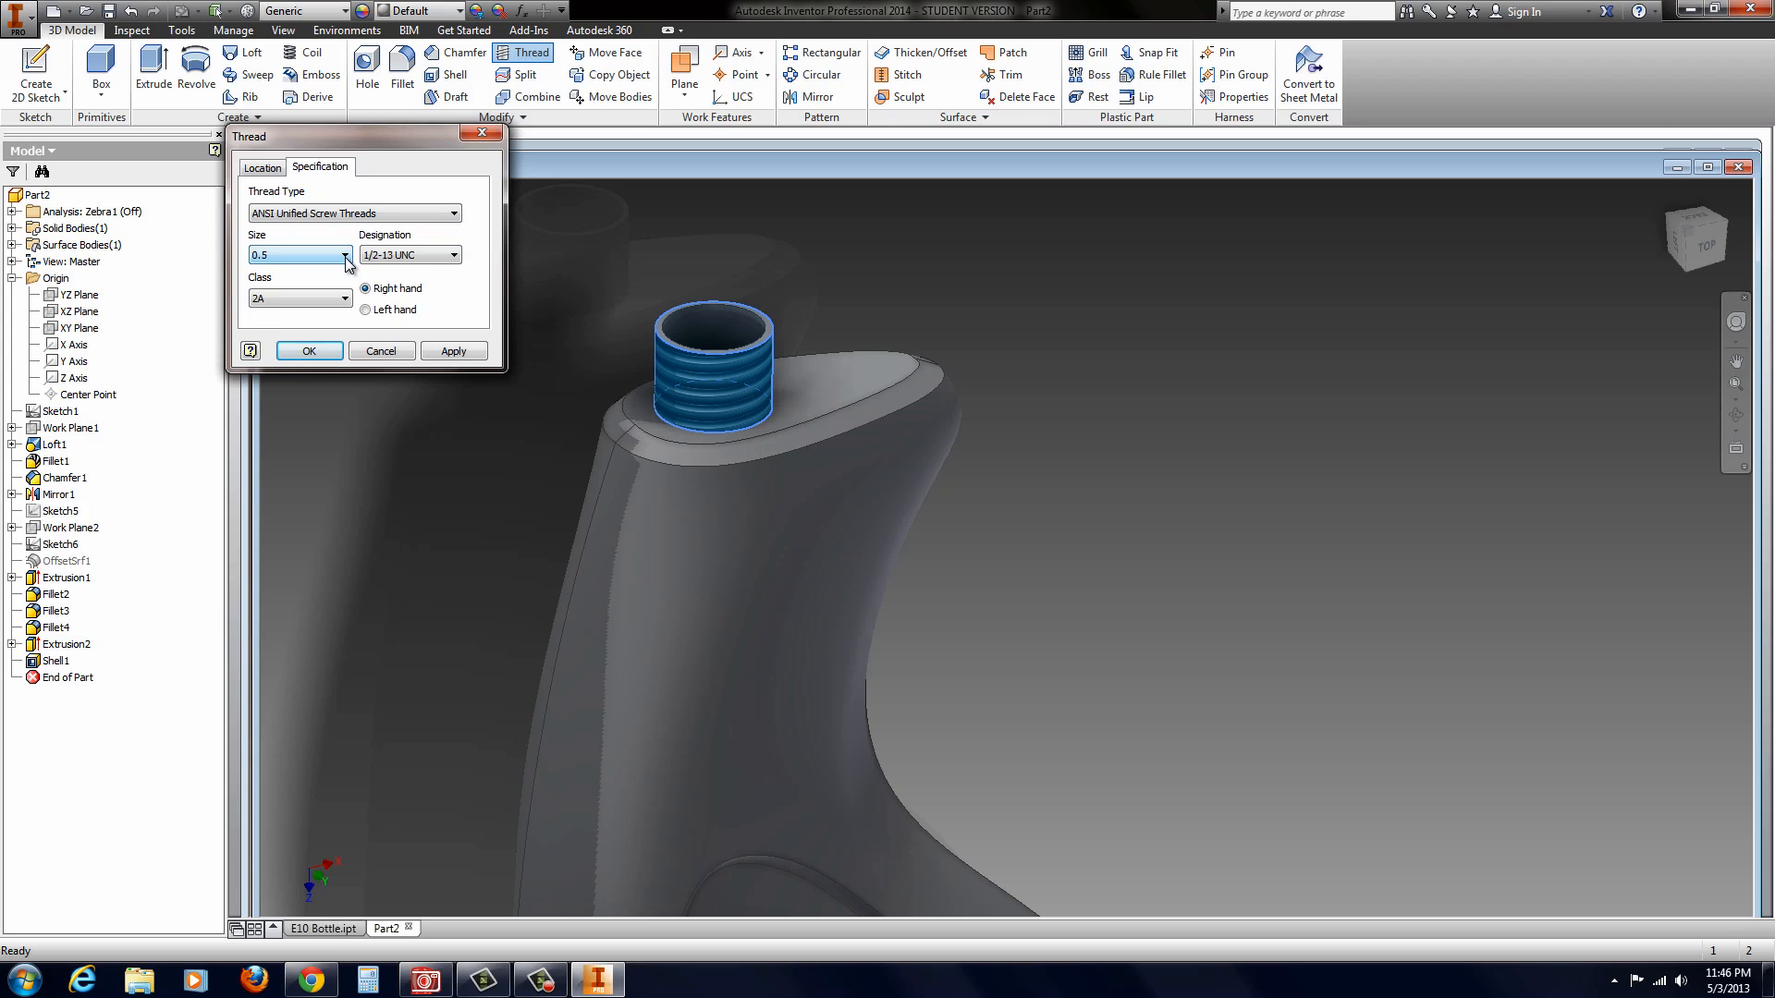
{"action": "scroll", "coordinate": [346, 257], "scroll_direction": "down", "scroll_amount": 1}
{"action": "scroll", "coordinate": [345, 258], "scroll_direction": "up", "scroll_amount": 2}
{"action": "scroll", "coordinate": [348, 263], "scroll_direction": "up", "scroll_amount": 1}
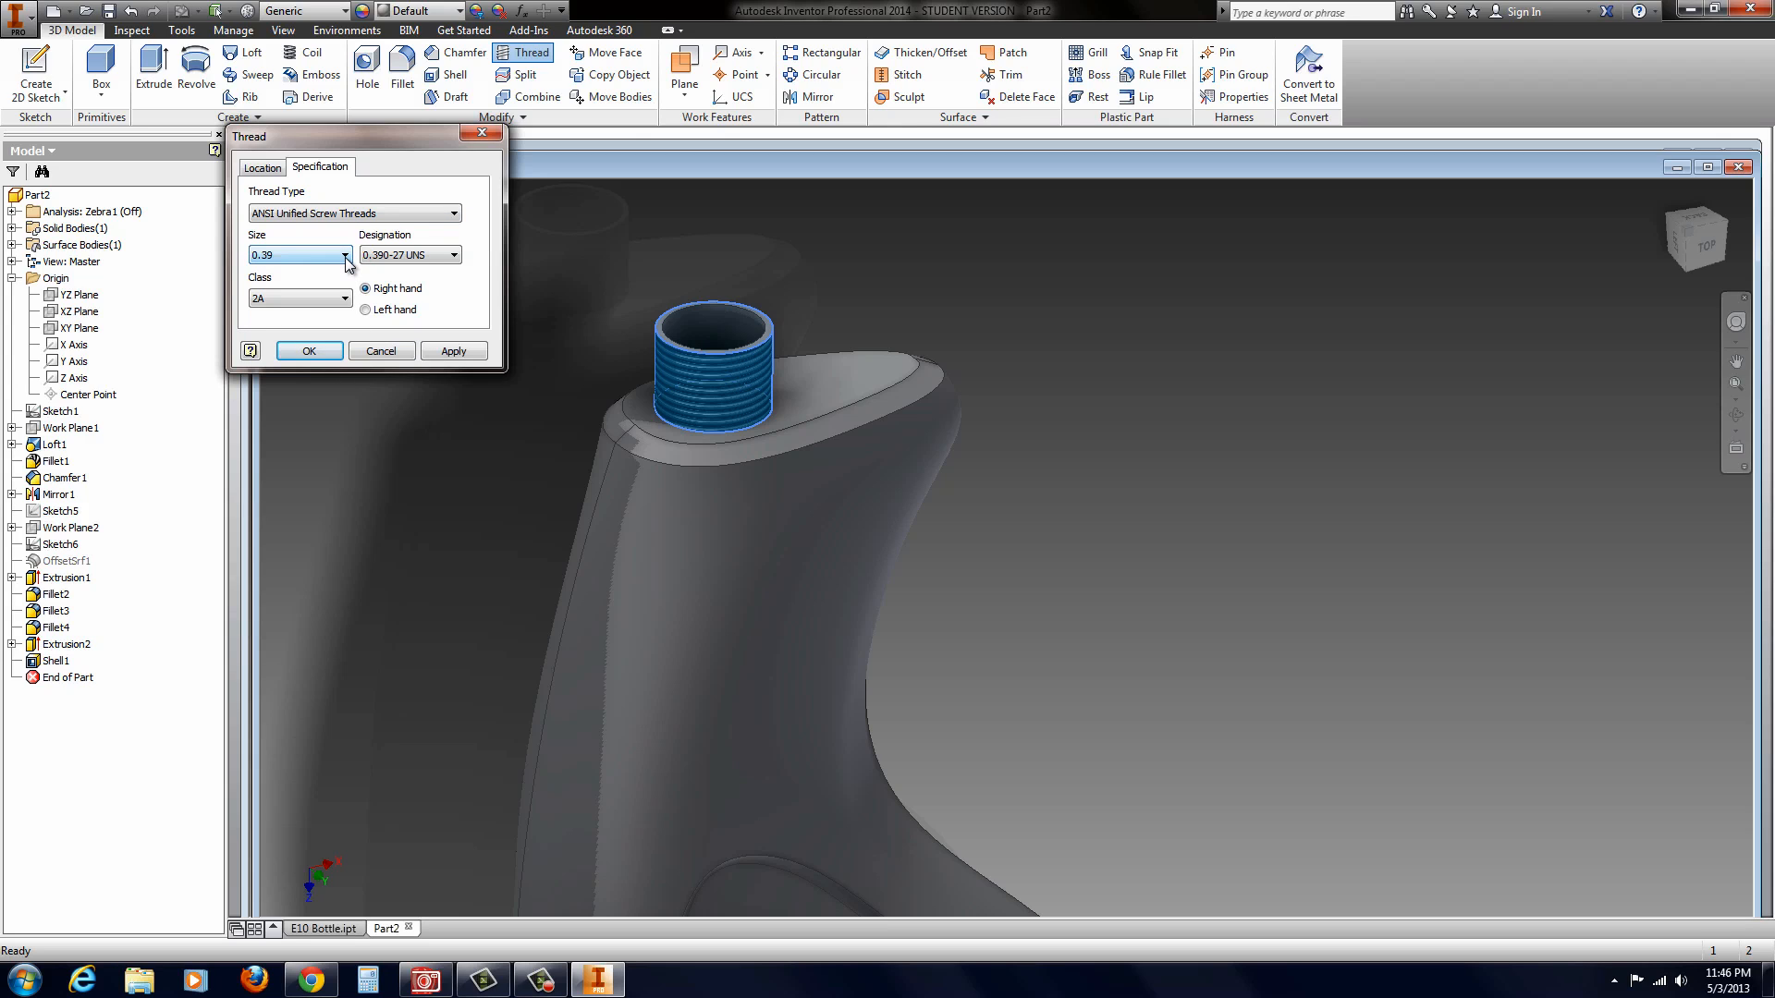
{"action": "scroll", "coordinate": [348, 264], "scroll_direction": "down", "scroll_amount": 2}
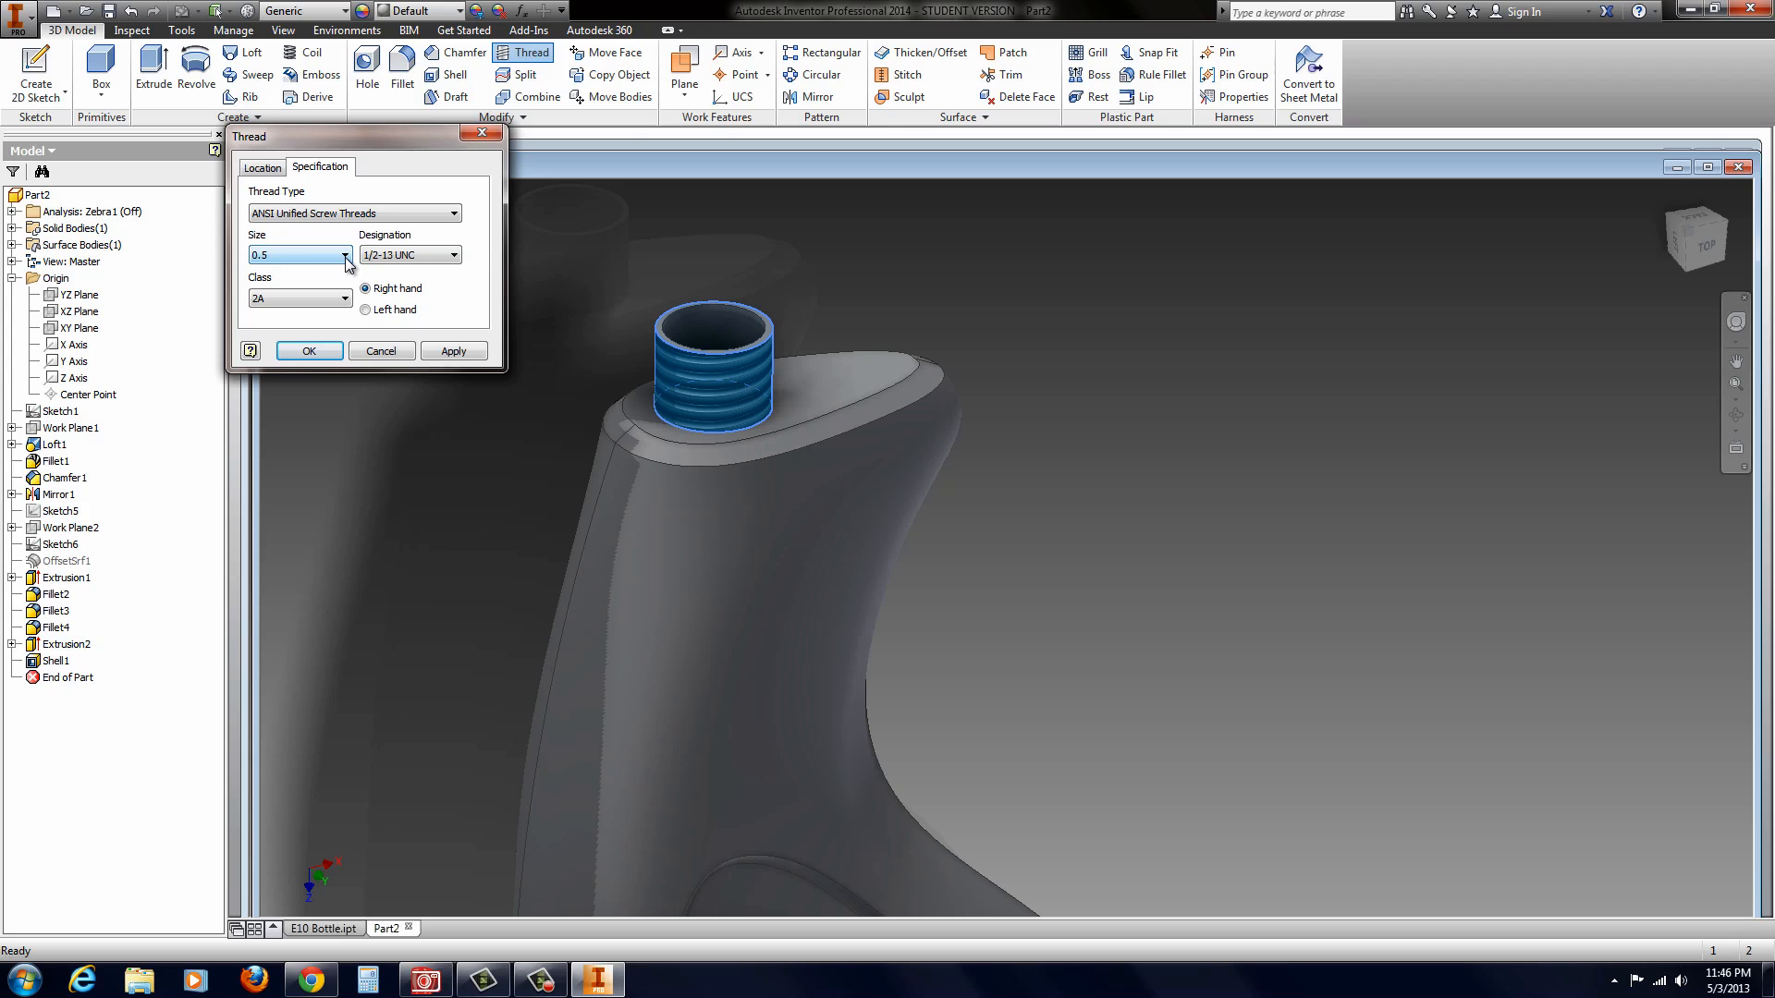
{"action": "left_click", "coordinate": [315, 352]}
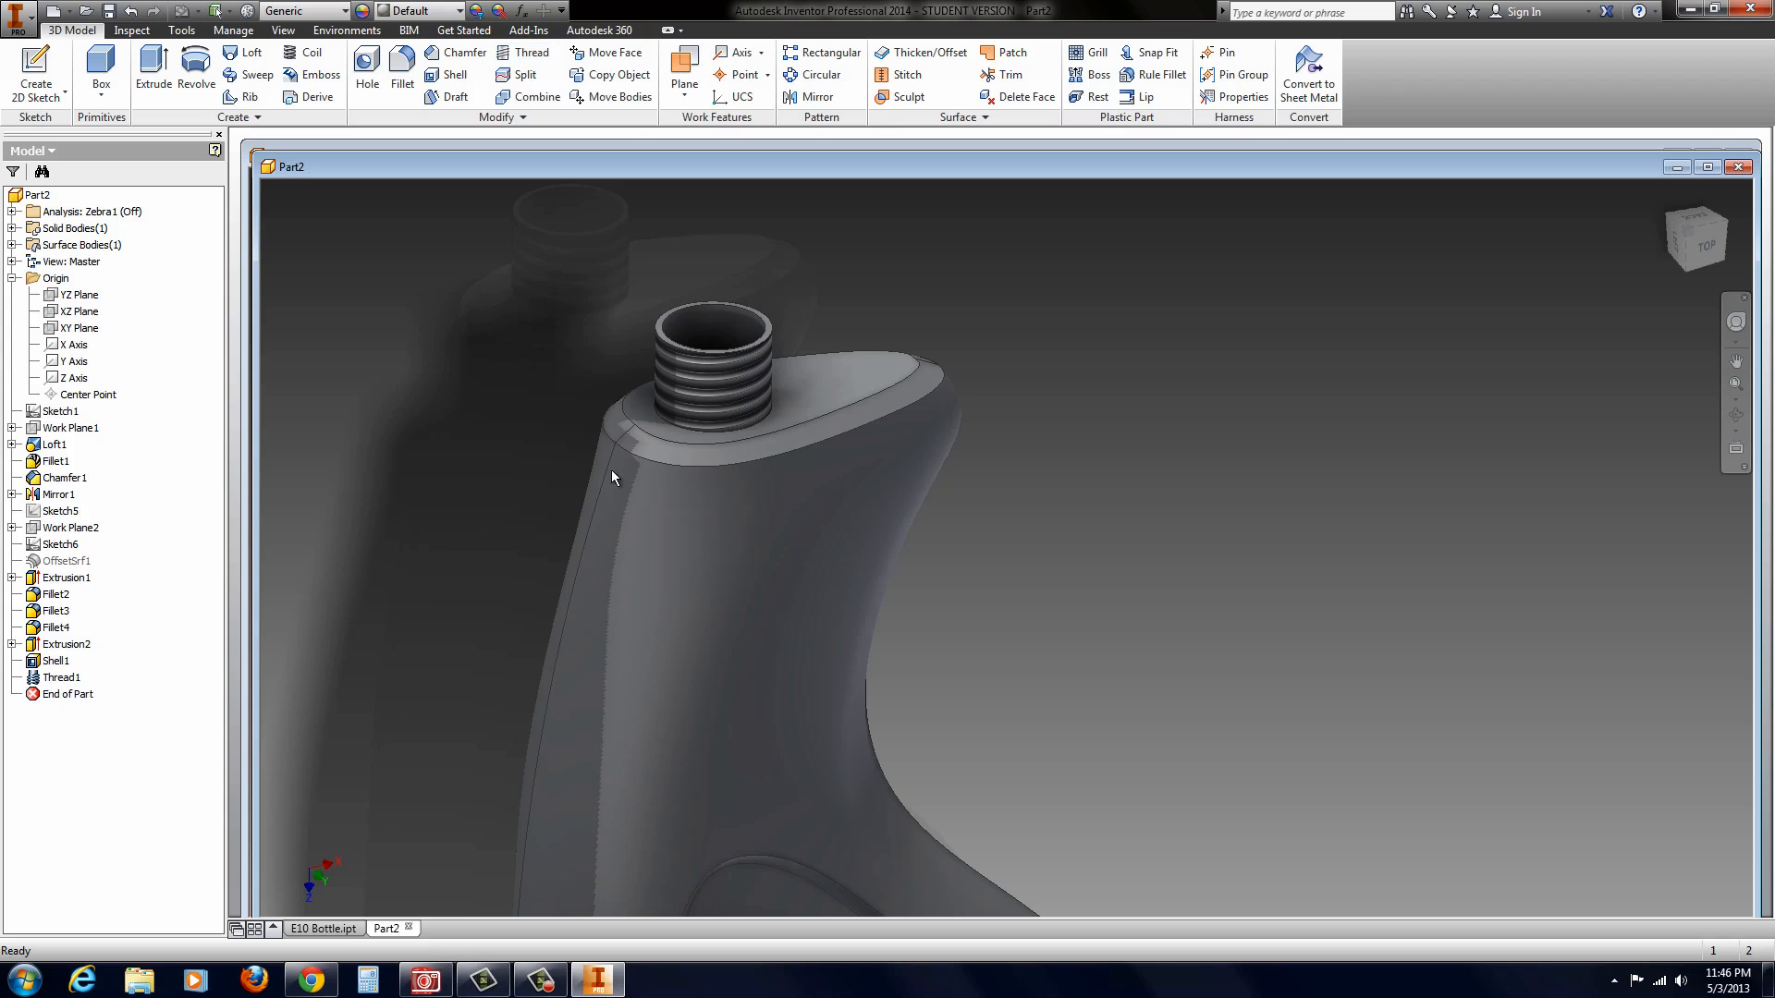
{"action": "scroll", "coordinate": [726, 536], "scroll_direction": "up", "scroll_amount": 5}
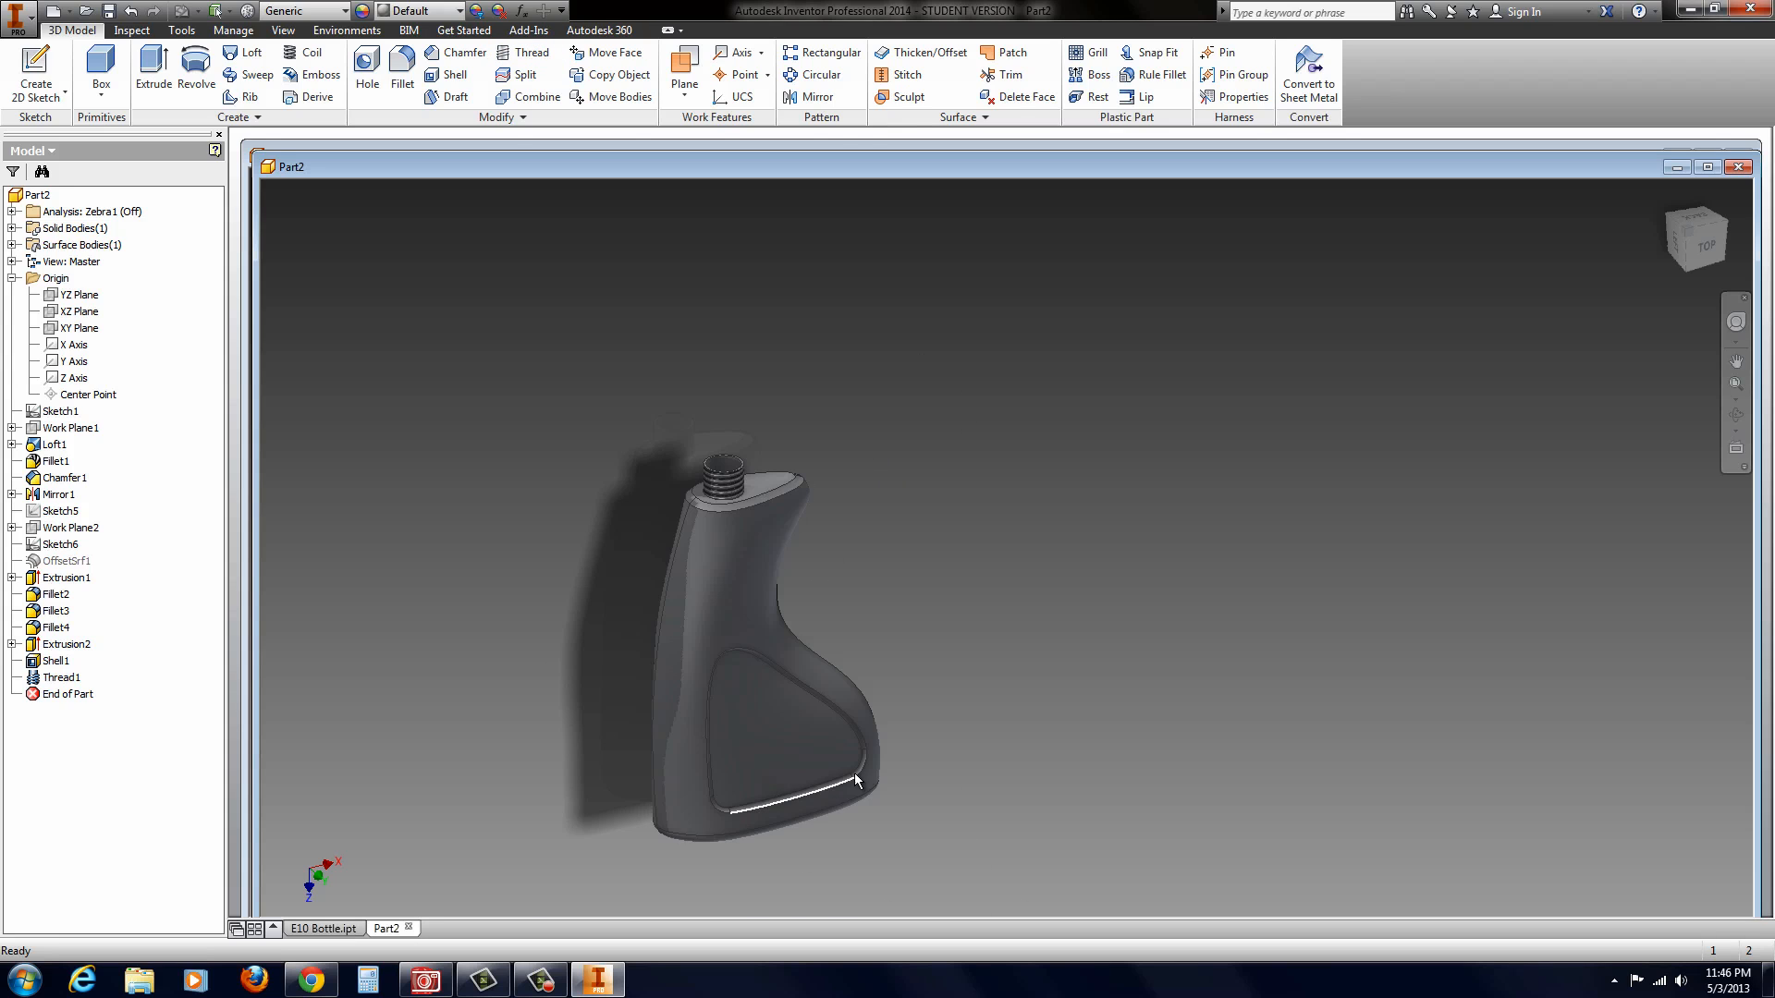
{"action": "middle_click_drag", "start_coordinate": [856, 775], "coordinate": [690, 752], "text": "shift"}
{"action": "scroll", "coordinate": [671, 777], "scroll_direction": "down", "scroll_amount": 6}
{"action": "scroll", "coordinate": [681, 739], "scroll_direction": "up", "scroll_amount": 5}
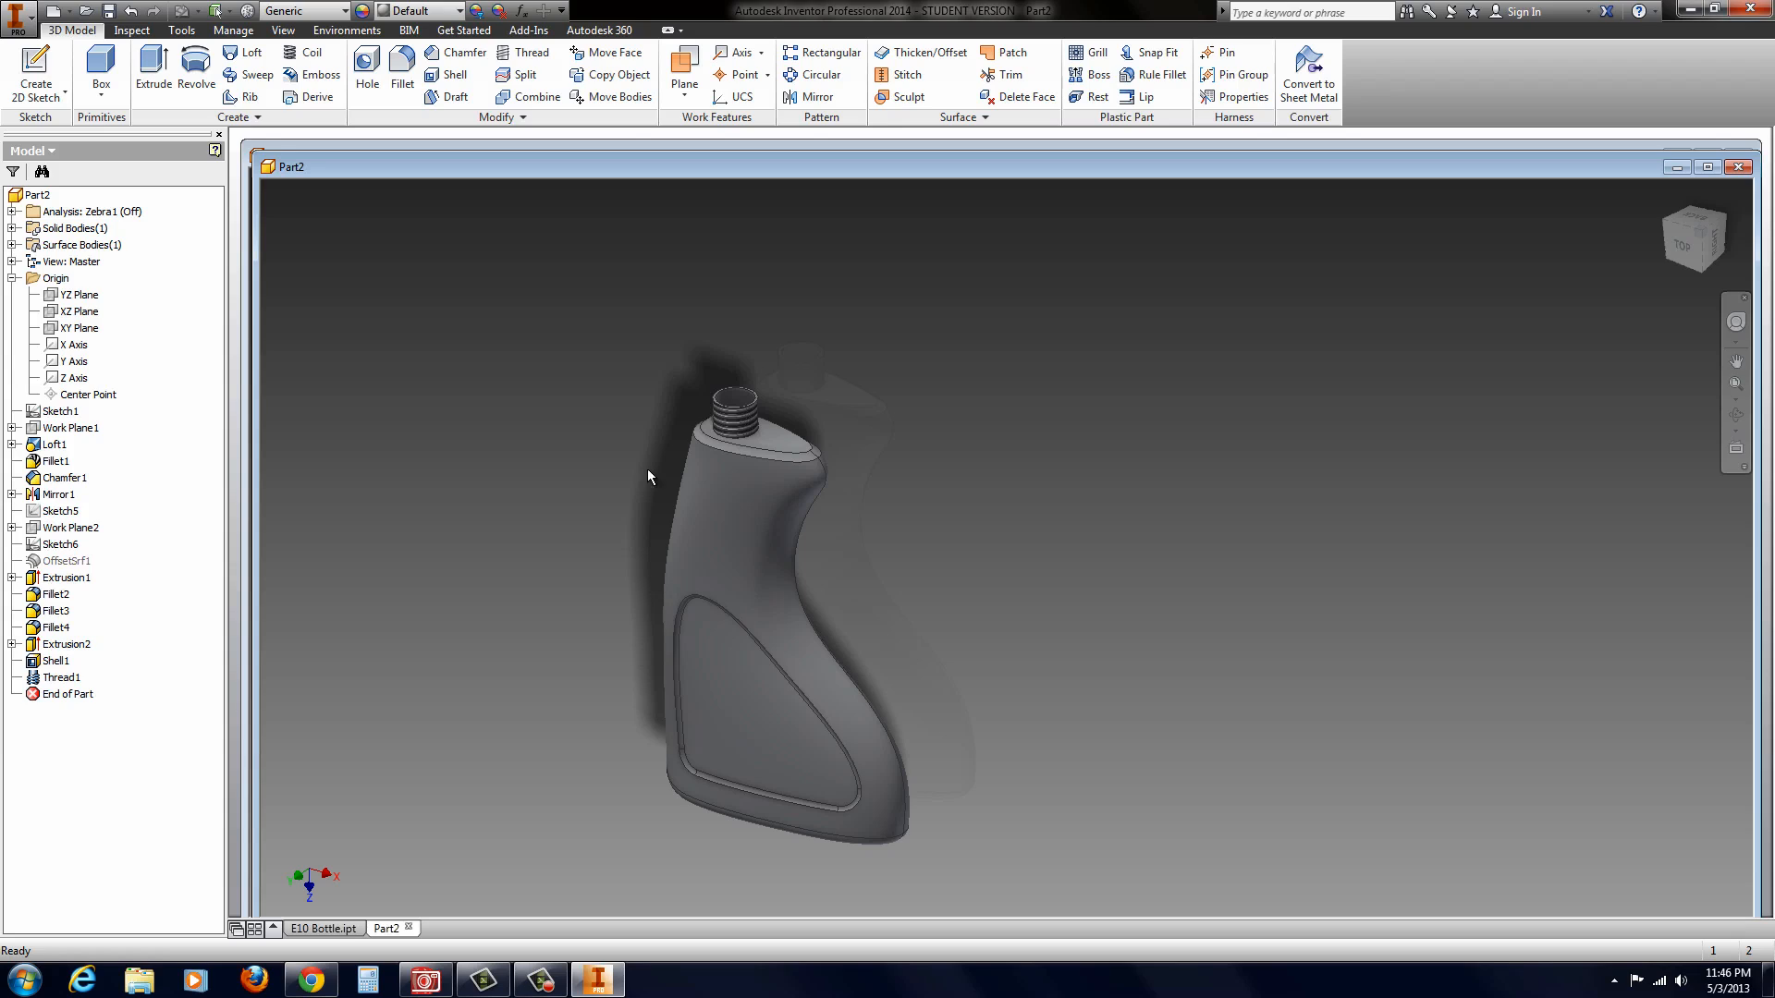